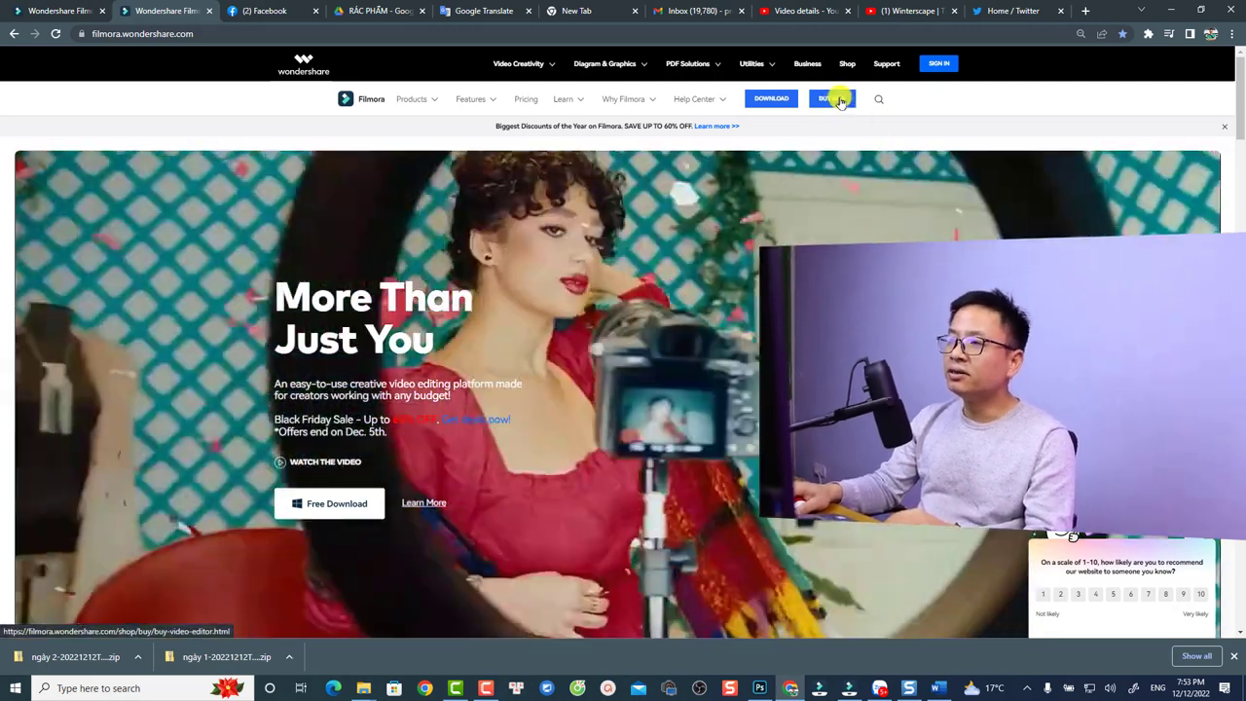
Open the Filmora purchase plans page and deselect the Effects & Plug-ins 7-day trial add-on.
{"action": "left_click", "coordinate": [832, 98]}
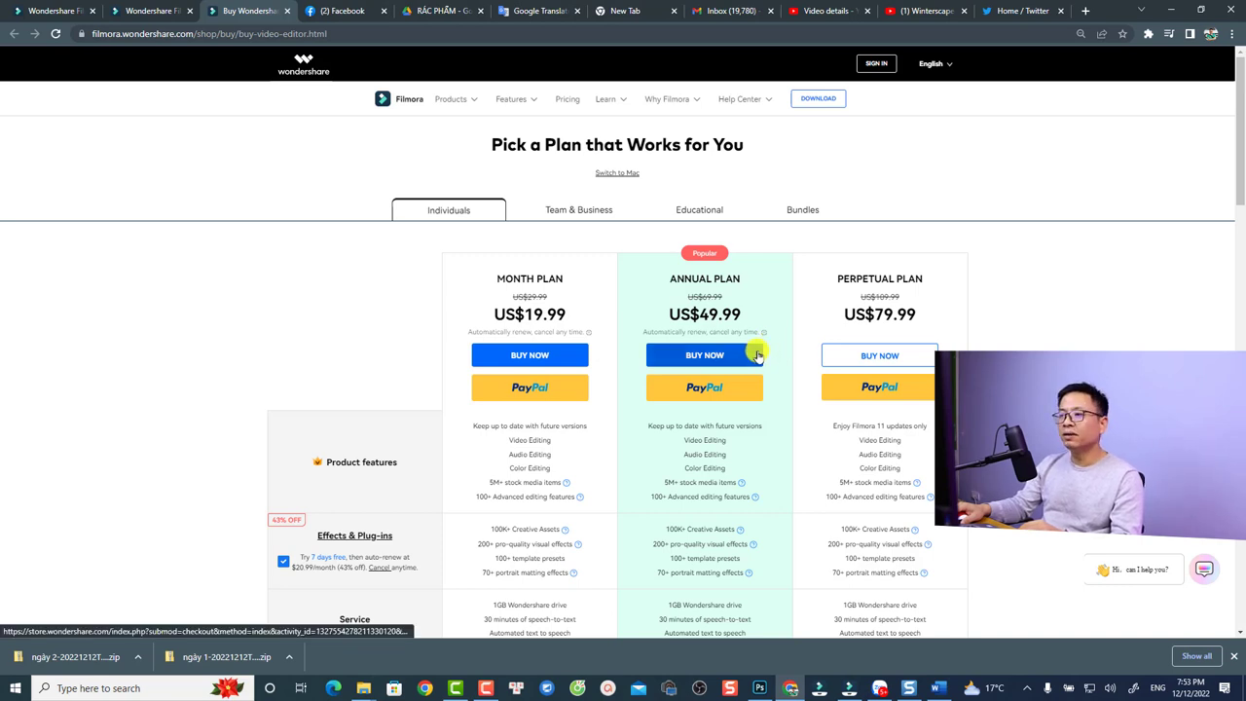
{"action": "mouse_move", "coordinate": [588, 332]}
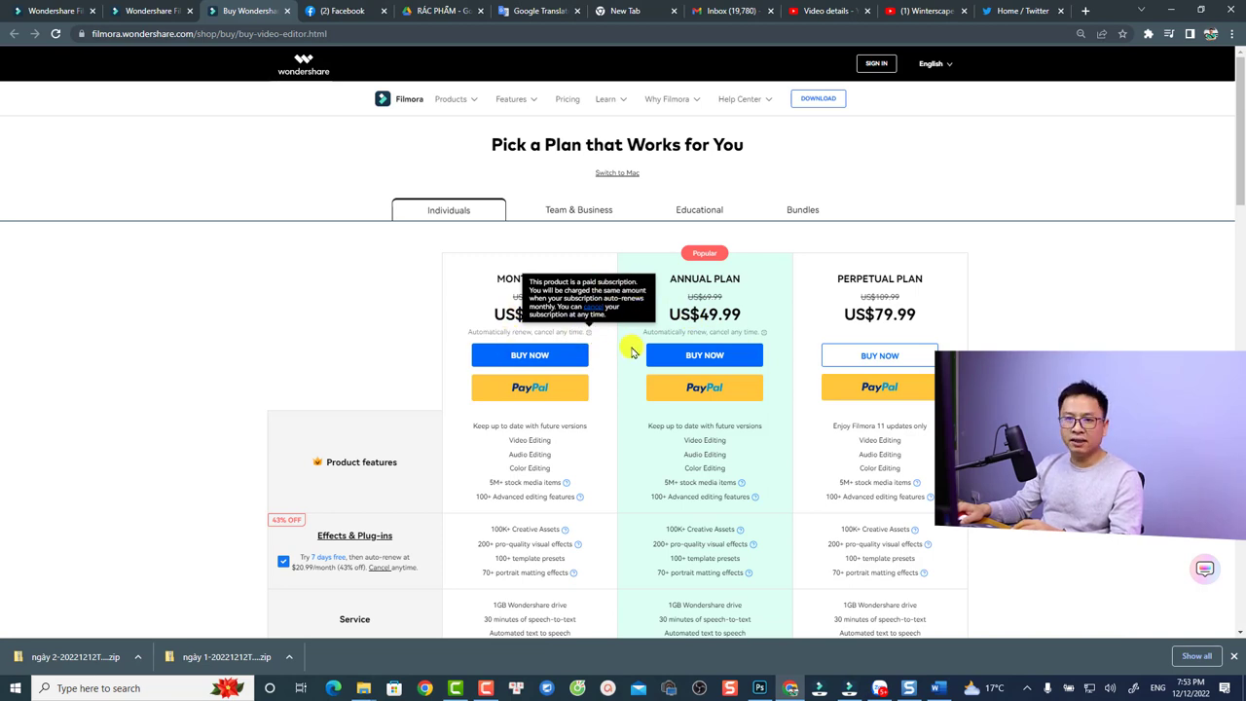
{"action": "scroll", "coordinate": [595, 393], "scroll_direction": "down", "scroll_amount": 1}
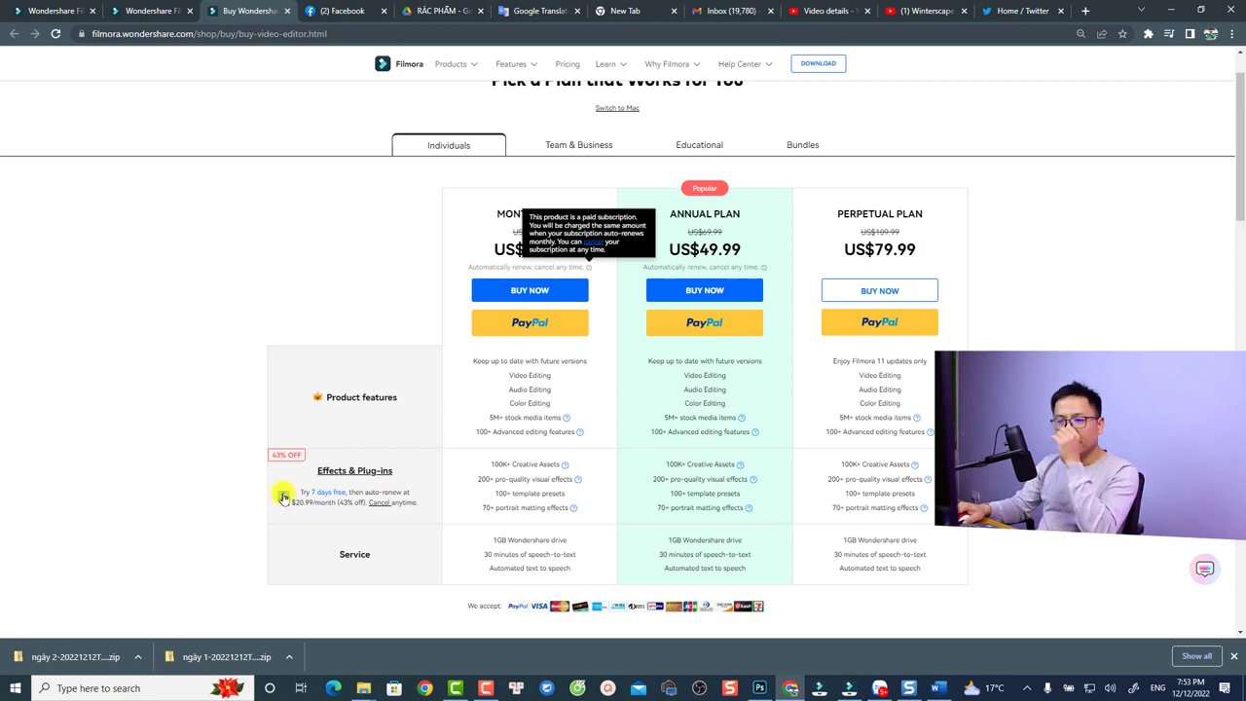
{"action": "left_click", "coordinate": [282, 497]}
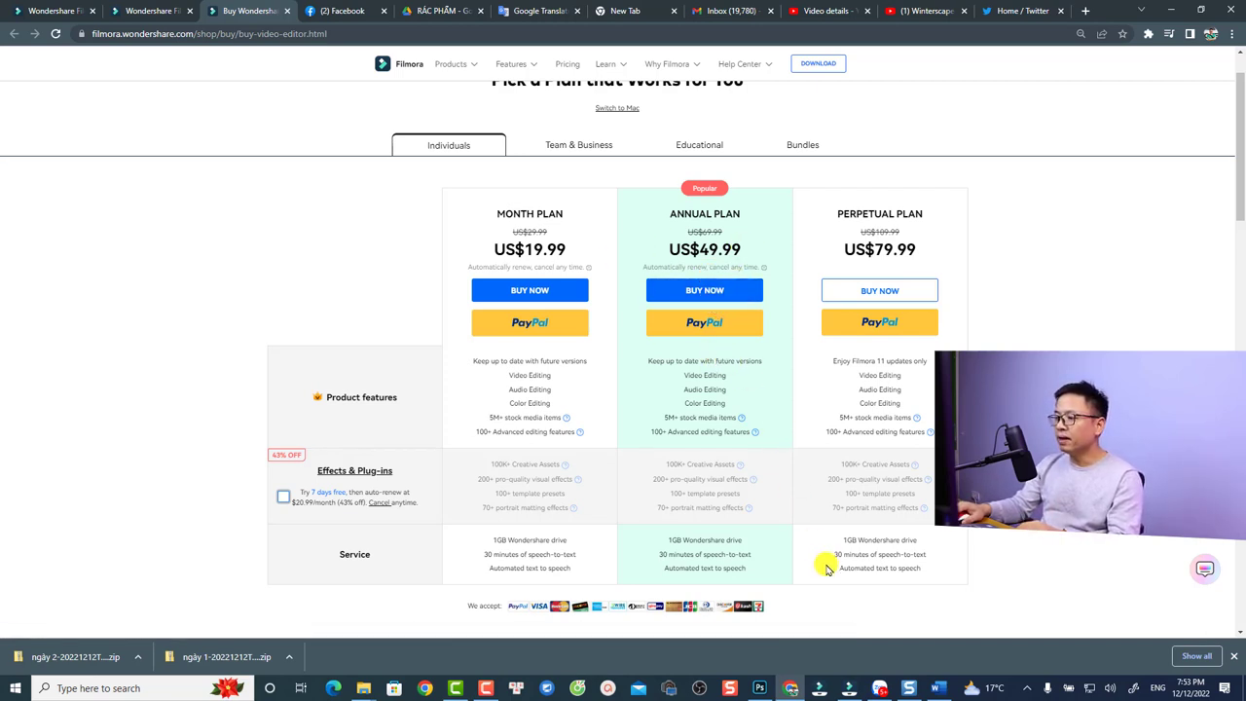
Switch to Filmora and examine the Cloud Project page, the Creator Hub and the account details.
{"action": "left_click", "coordinate": [843, 687]}
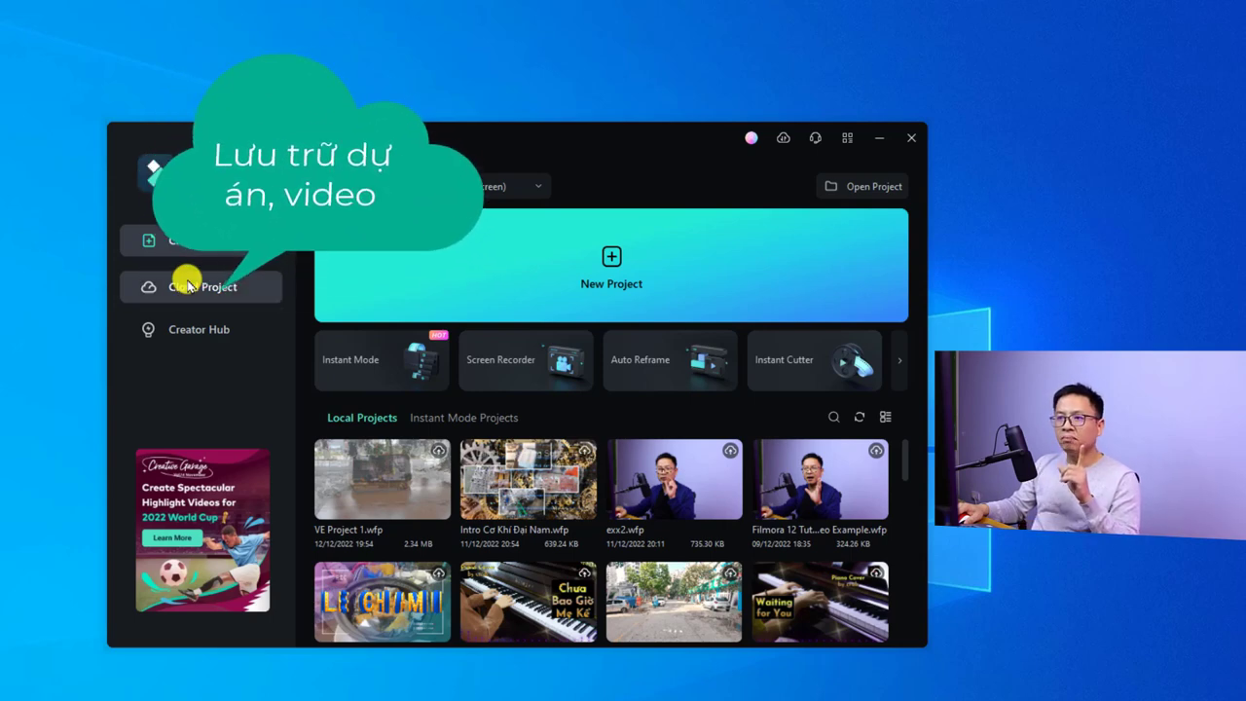
{"action": "left_click", "coordinate": [221, 276]}
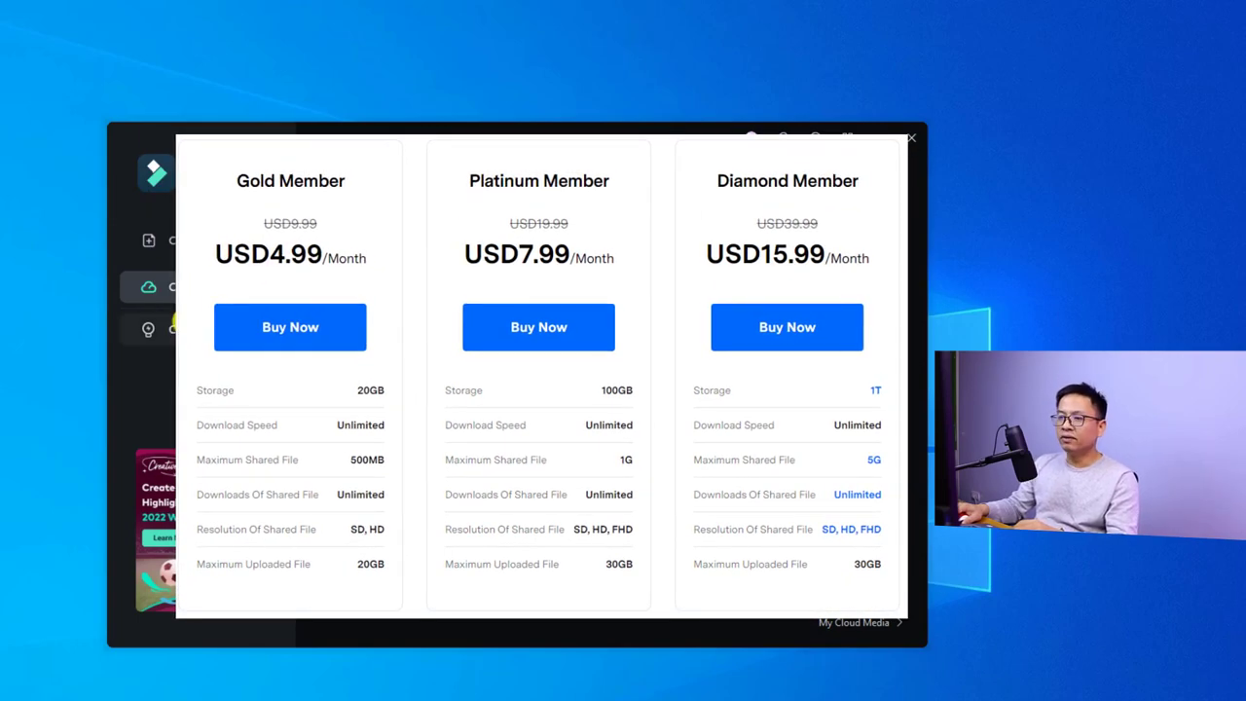
{"action": "left_click", "coordinate": [174, 327]}
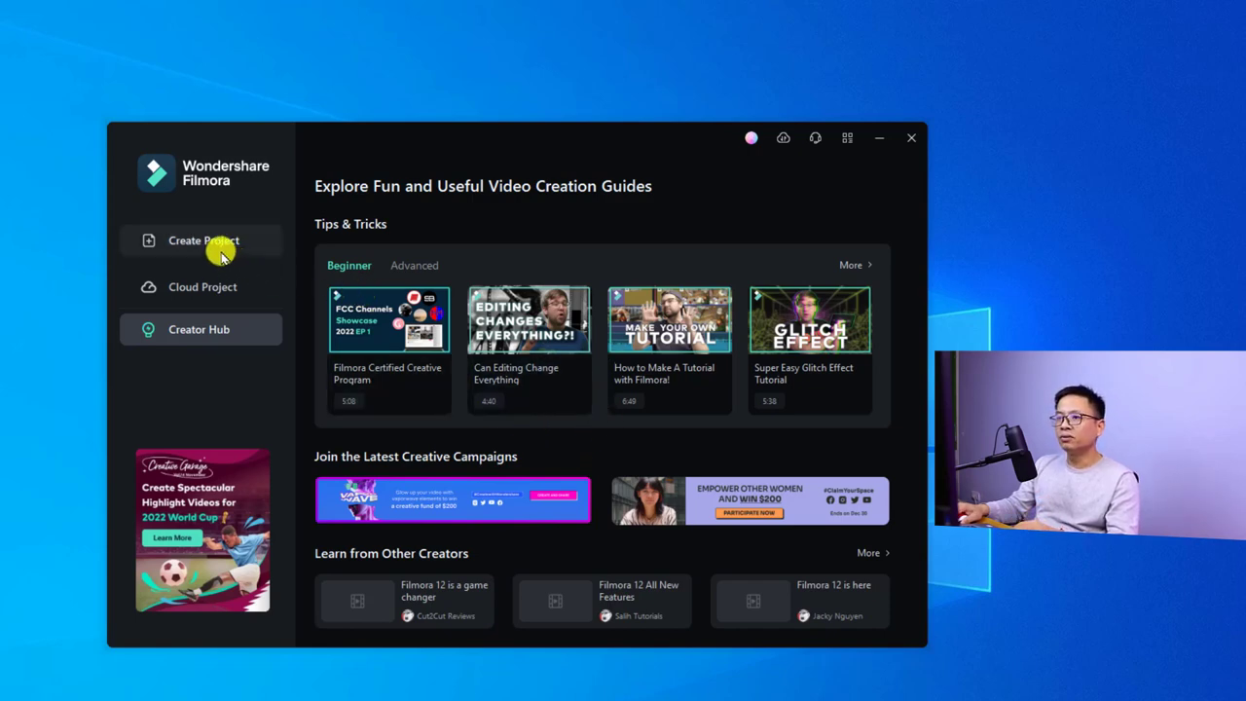
{"action": "left_click", "coordinate": [745, 141]}
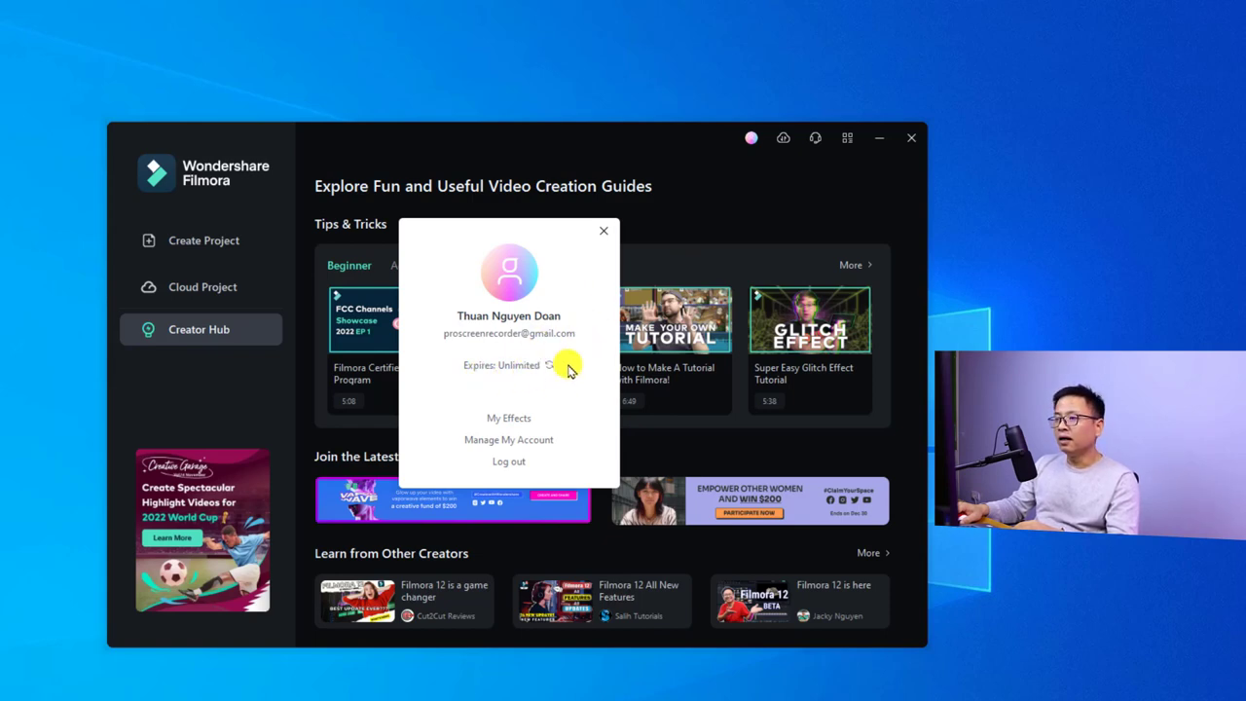
{"action": "left_click", "coordinate": [604, 231]}
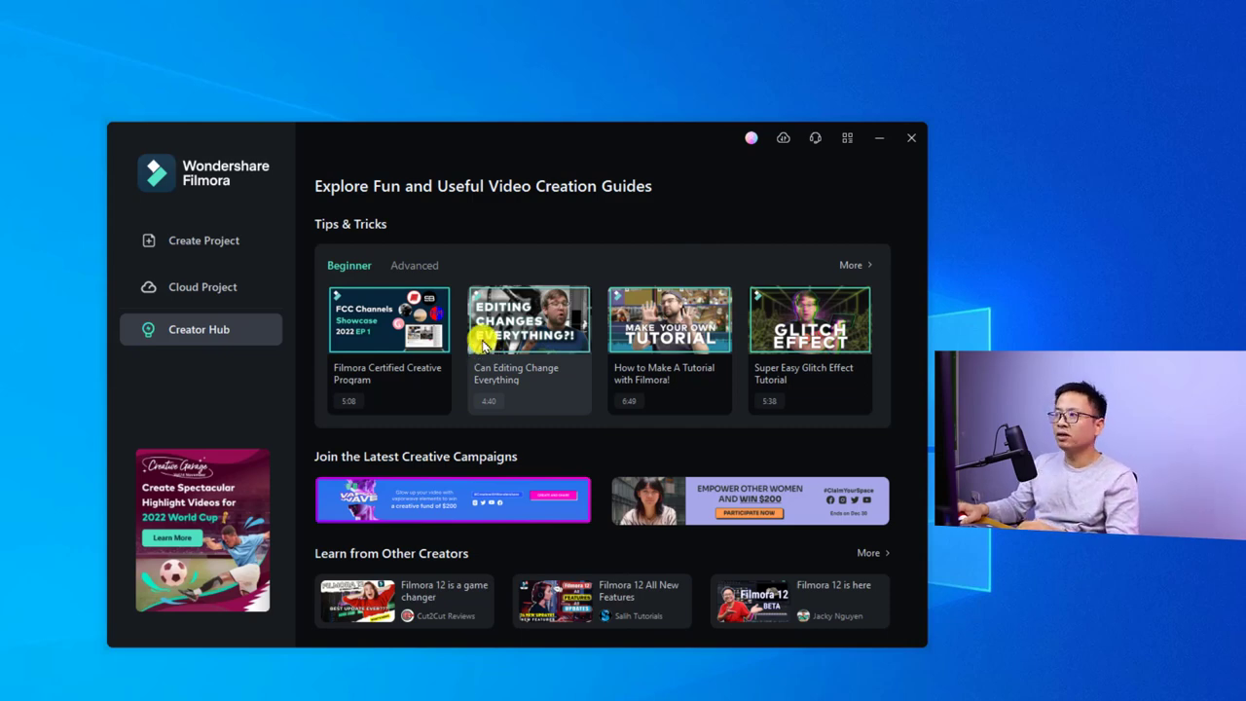
Return to the project creation page and choose the 16:9 (Widescreen) aspect ratio.
{"action": "left_click", "coordinate": [188, 245]}
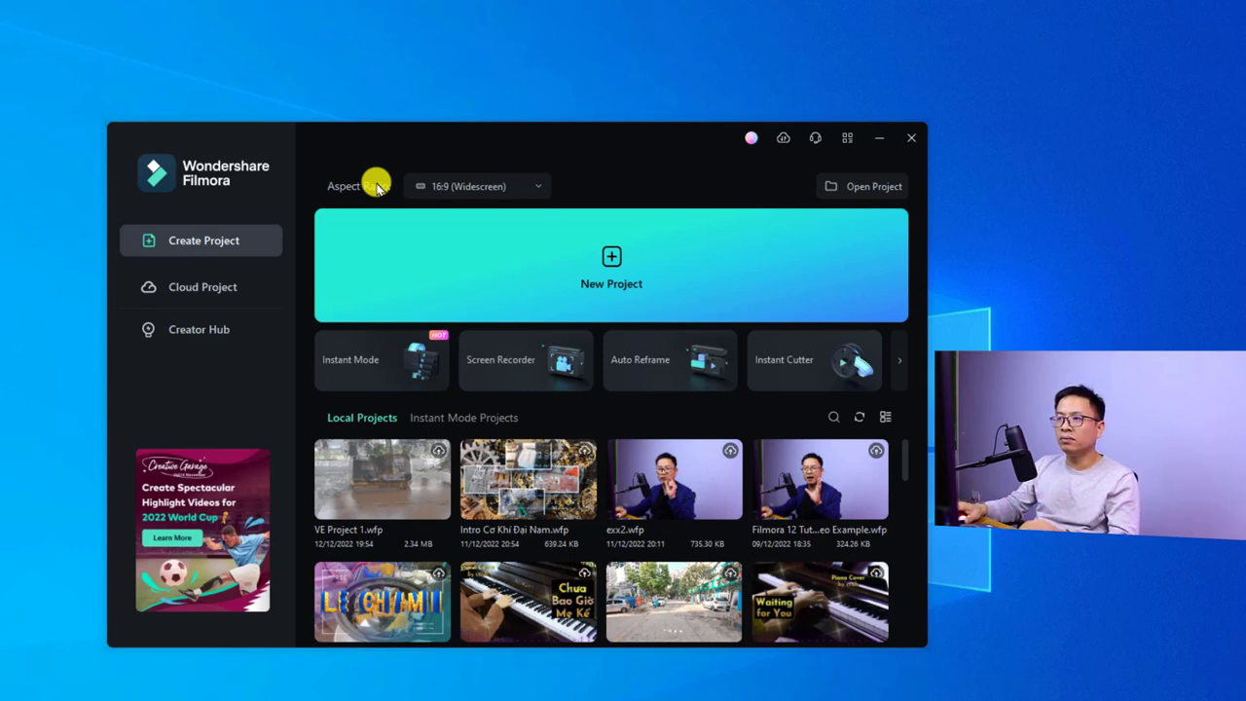
{"action": "left_click", "coordinate": [530, 187]}
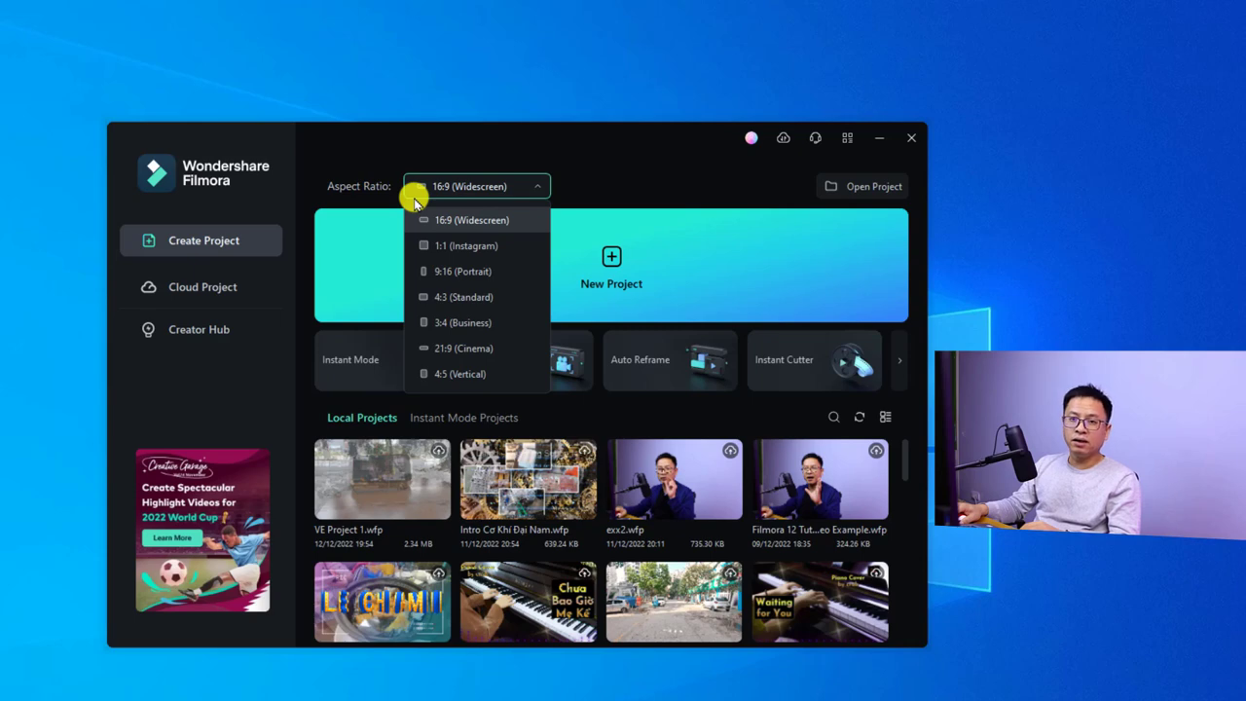
{"action": "left_click", "coordinate": [468, 216]}
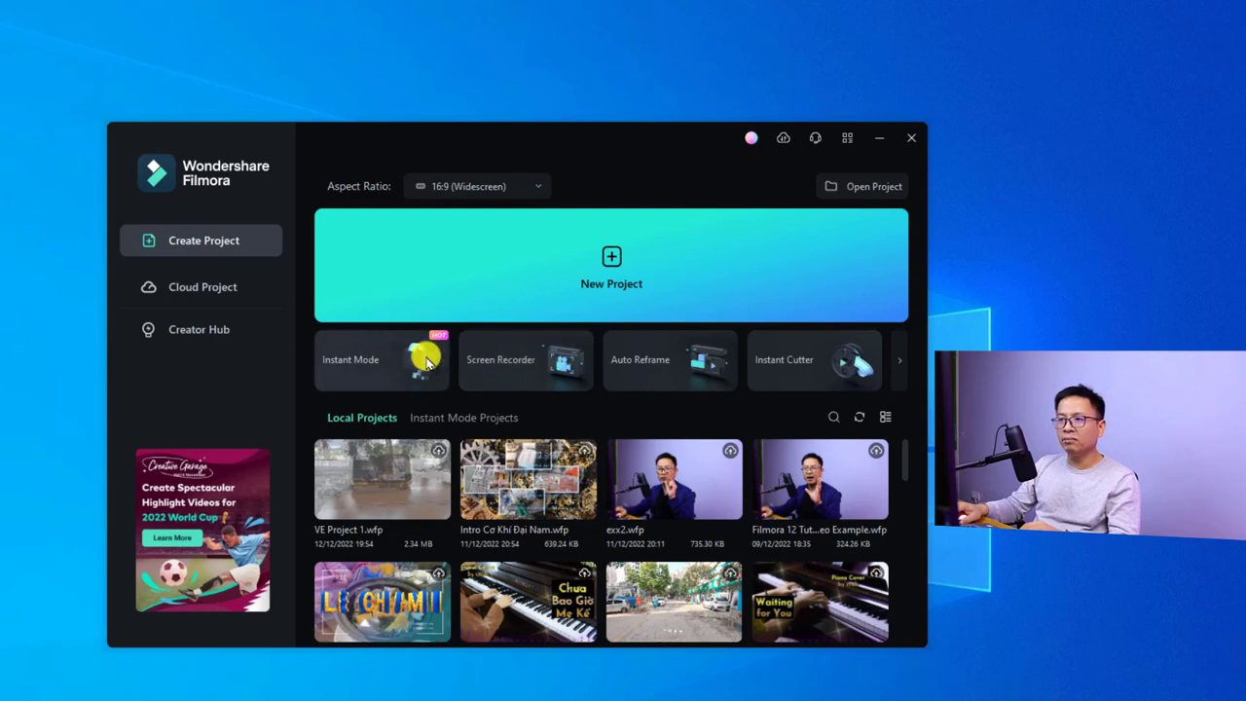
Start Instant Mode and close the Message Center window.
{"action": "left_click", "coordinate": [379, 364]}
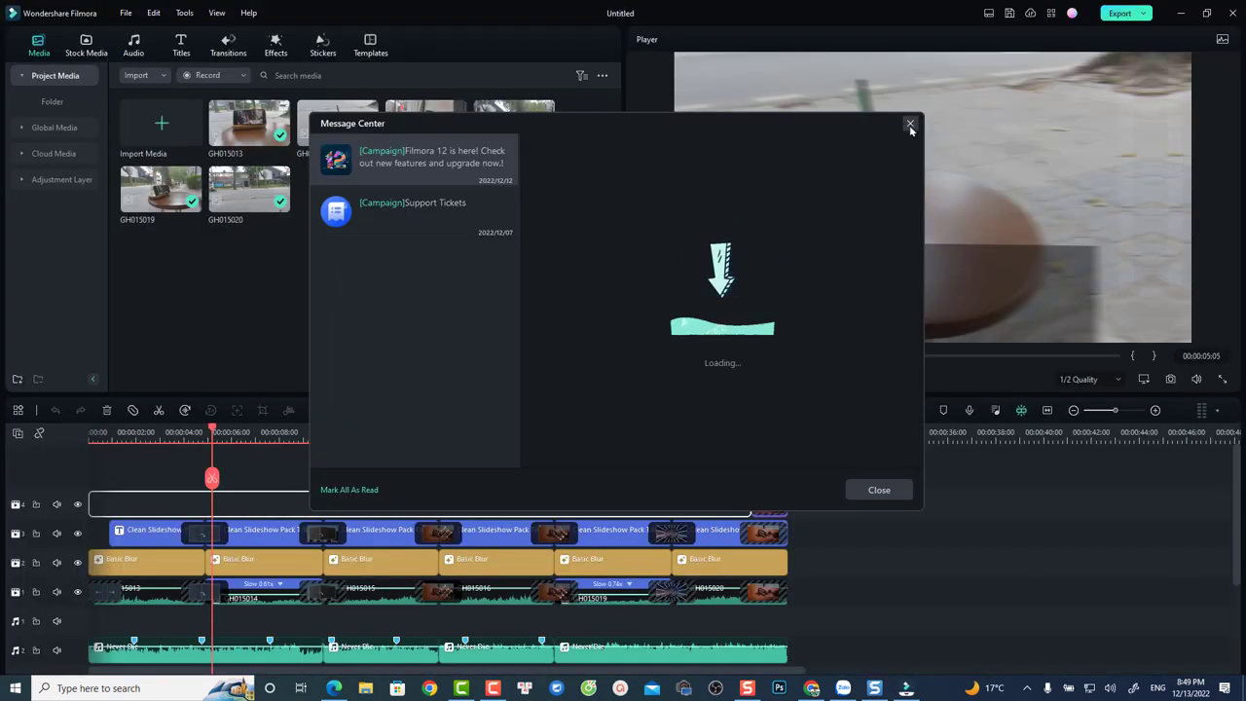
{"action": "left_click", "coordinate": [910, 124]}
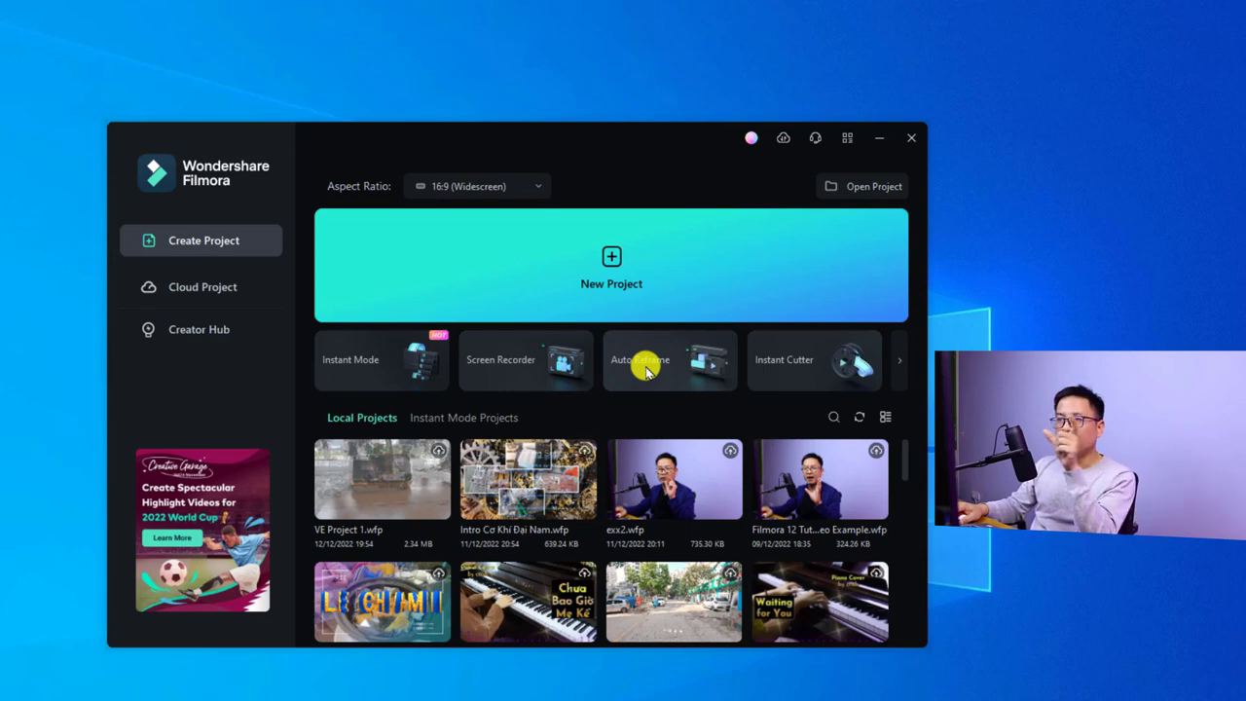
Open Instant Cutter and load a video clip from the F12 Example Footage folder for trimming.
{"action": "left_click", "coordinate": [802, 365]}
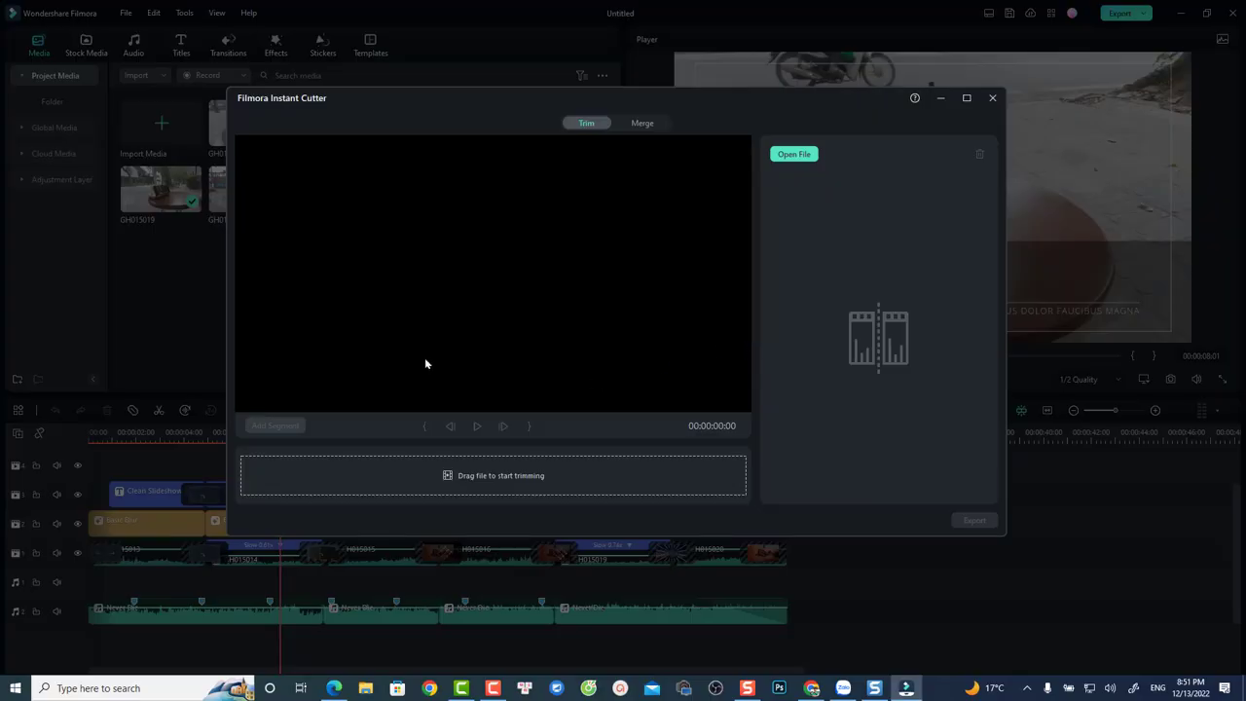
{"action": "left_click", "coordinate": [791, 154]}
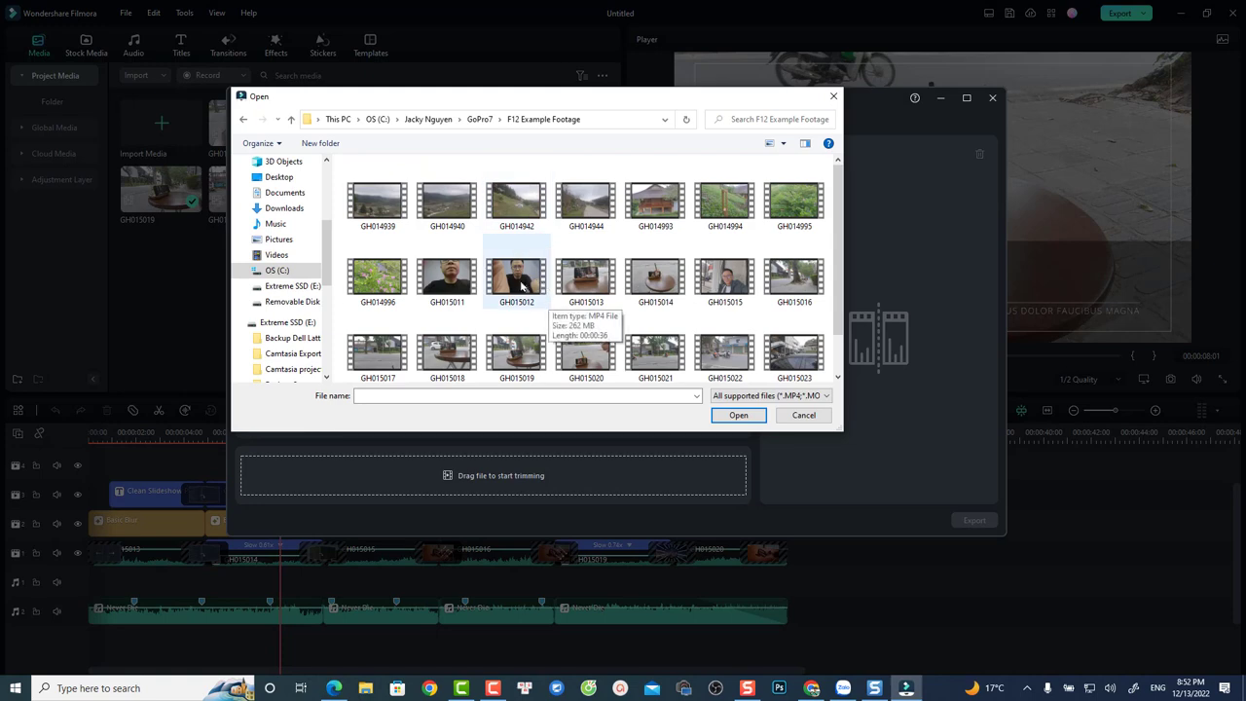
{"action": "left_click", "coordinate": [545, 294]}
{"action": "left_click", "coordinate": [738, 415]}
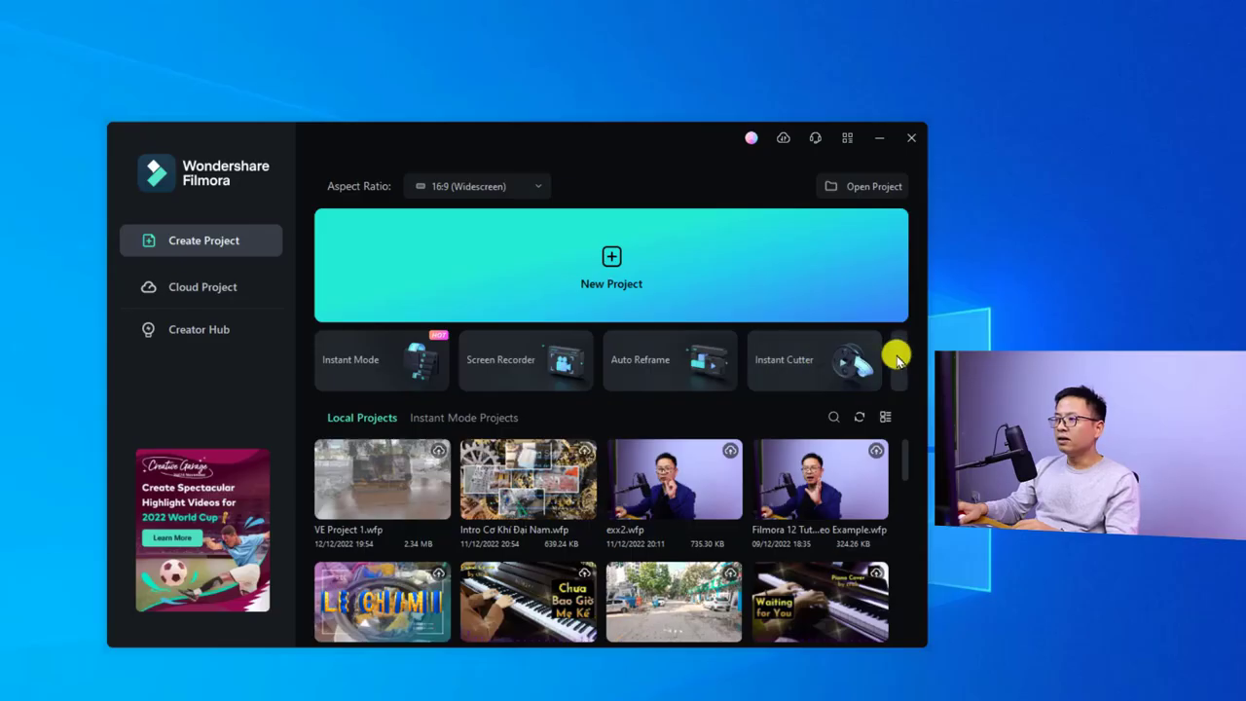
Review the remaining quick tools, local projects and Instant Mode projects, and create a new project.
{"action": "left_click", "coordinate": [901, 367]}
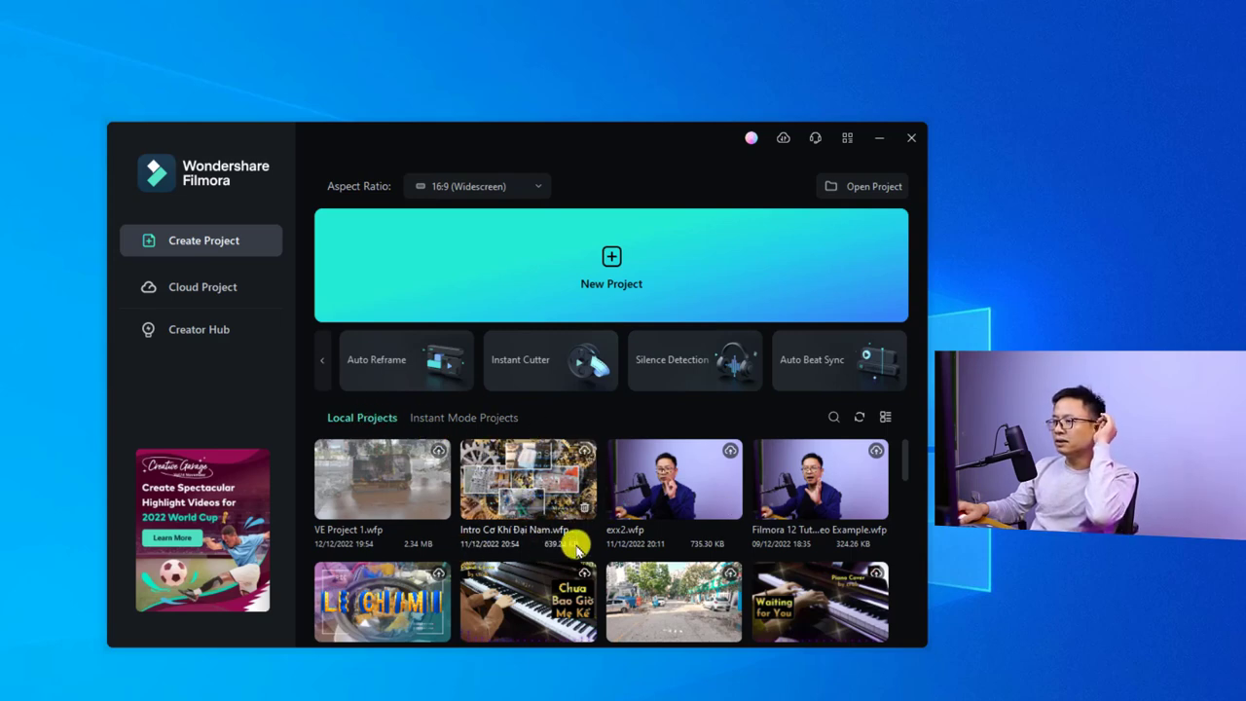
{"action": "scroll", "coordinate": [574, 540], "scroll_direction": "down", "scroll_amount": 3}
{"action": "scroll", "coordinate": [584, 537], "scroll_direction": "up", "scroll_amount": 3}
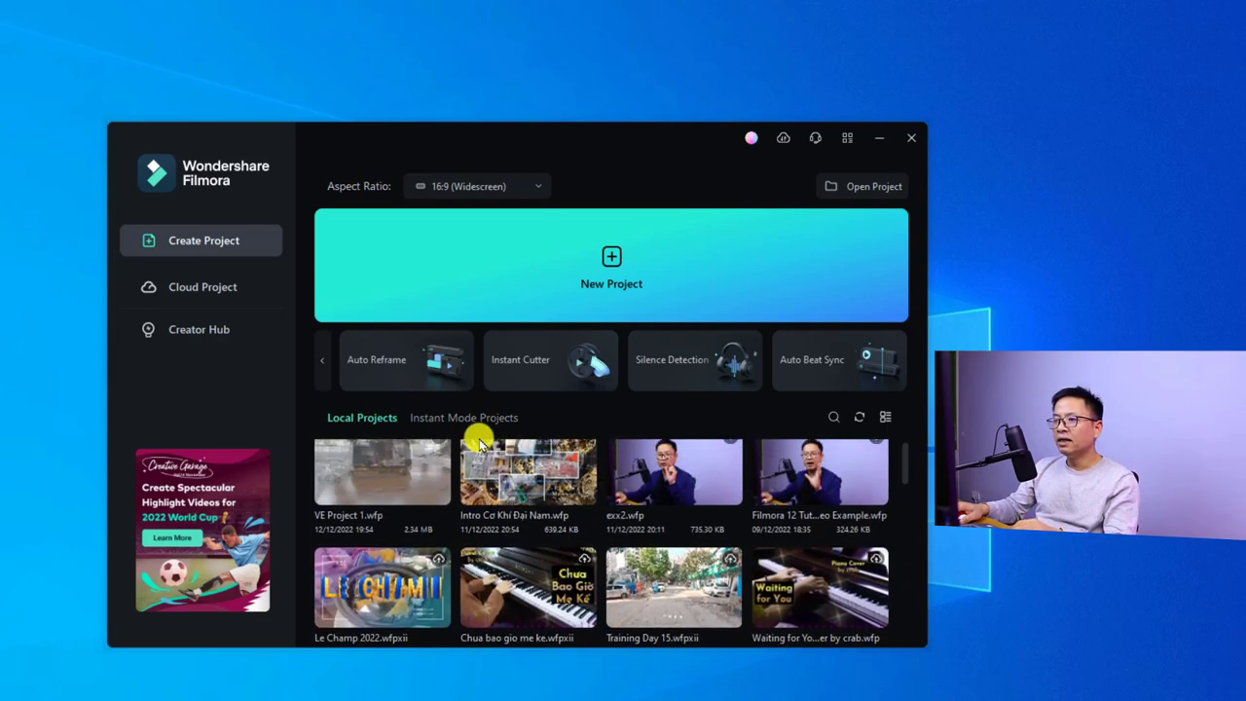
{"action": "left_click", "coordinate": [461, 418]}
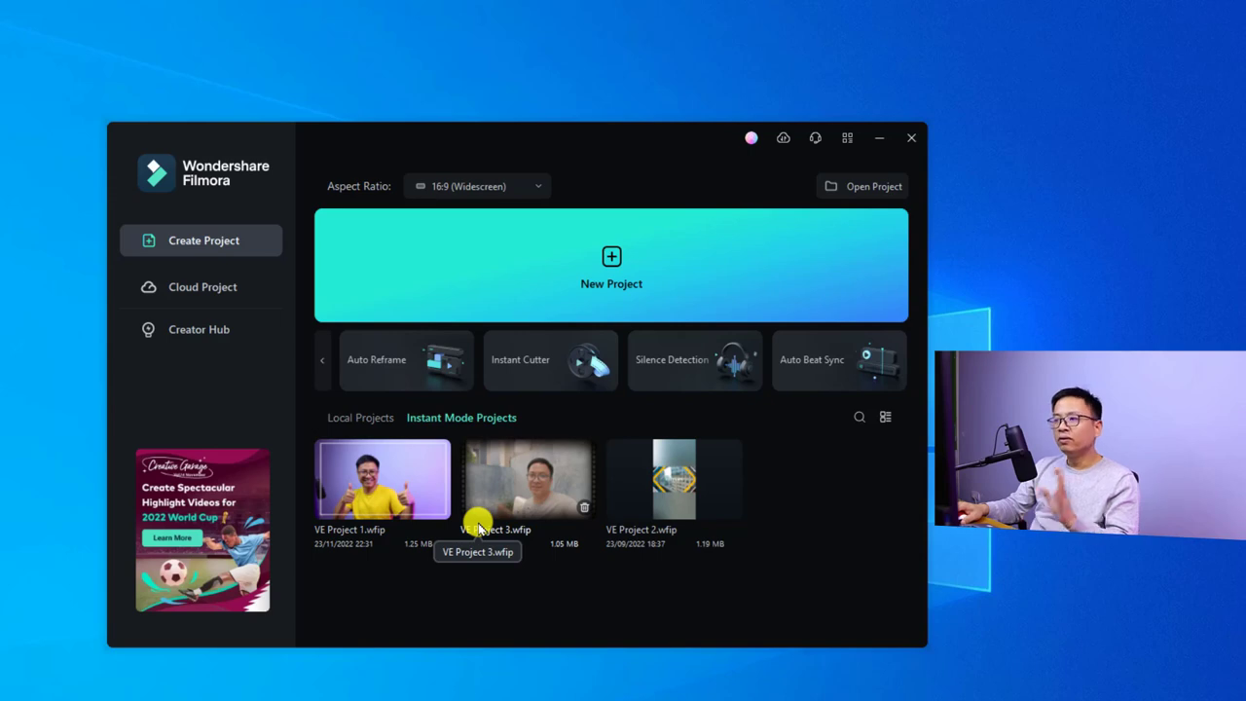
{"action": "left_click", "coordinate": [611, 270]}
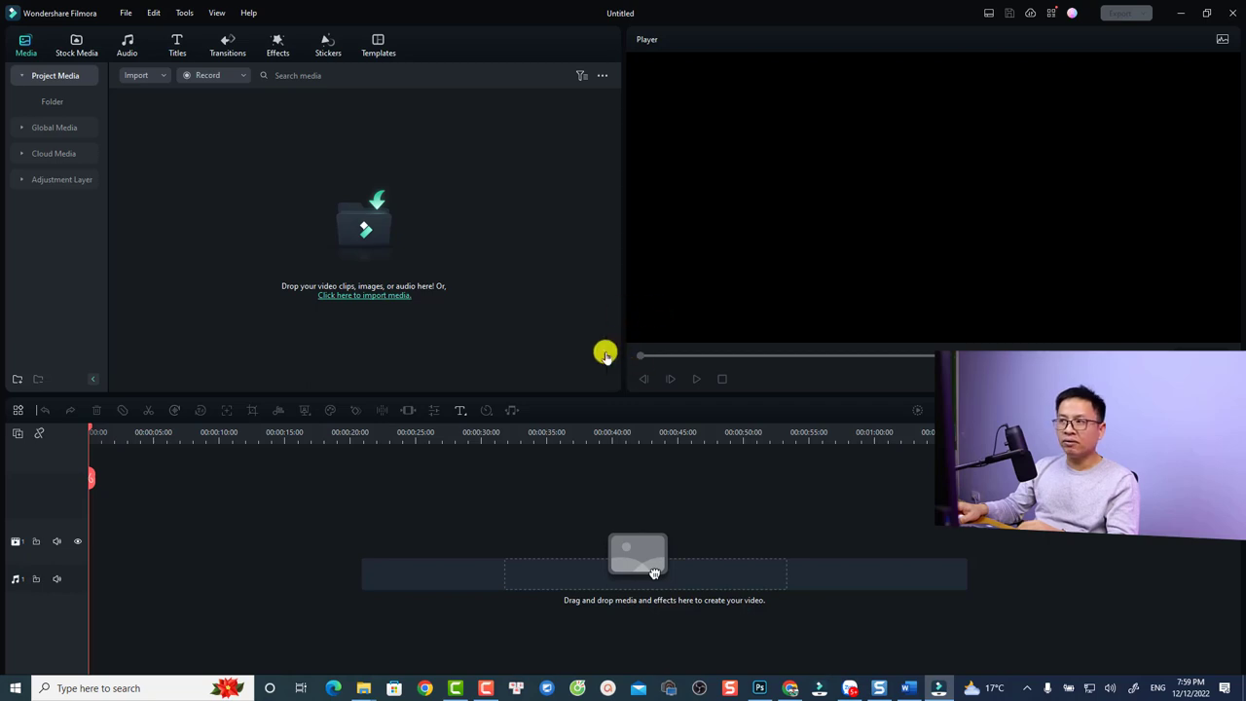
Try the Default workspace layout and restore the Classic layout.
{"action": "left_click", "coordinate": [988, 12]}
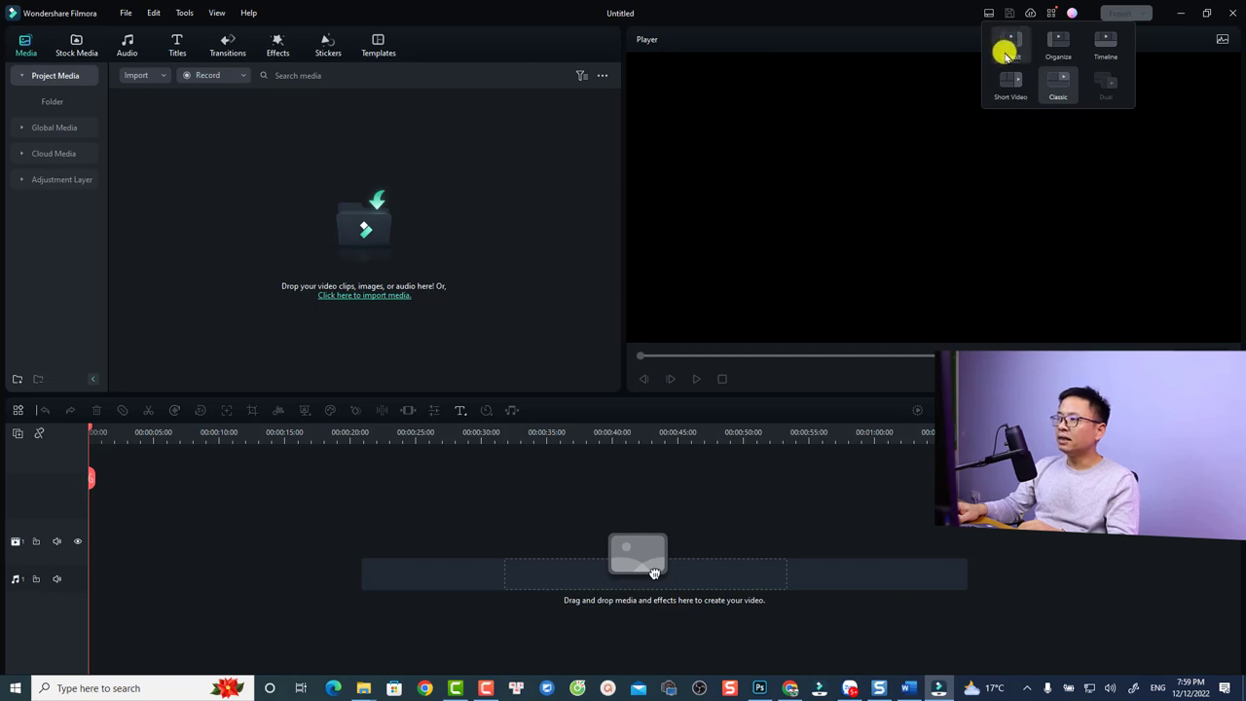
{"action": "left_click", "coordinate": [1004, 48]}
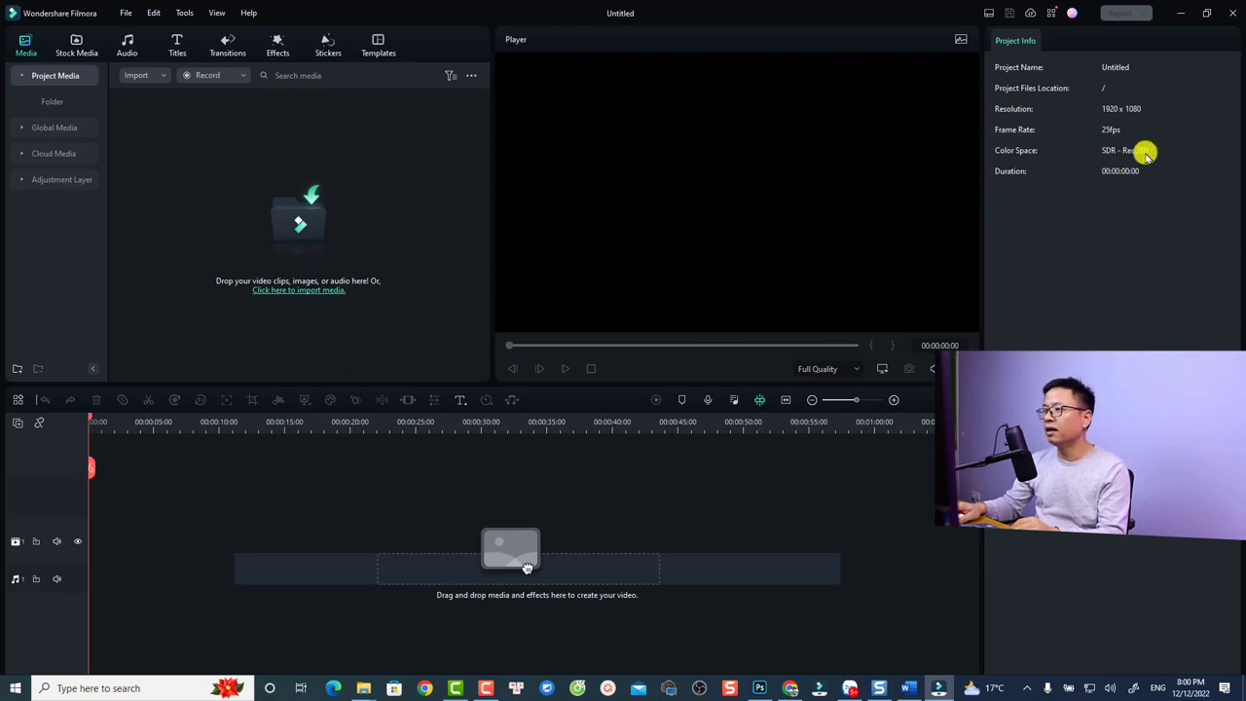
{"action": "left_click", "coordinate": [990, 13]}
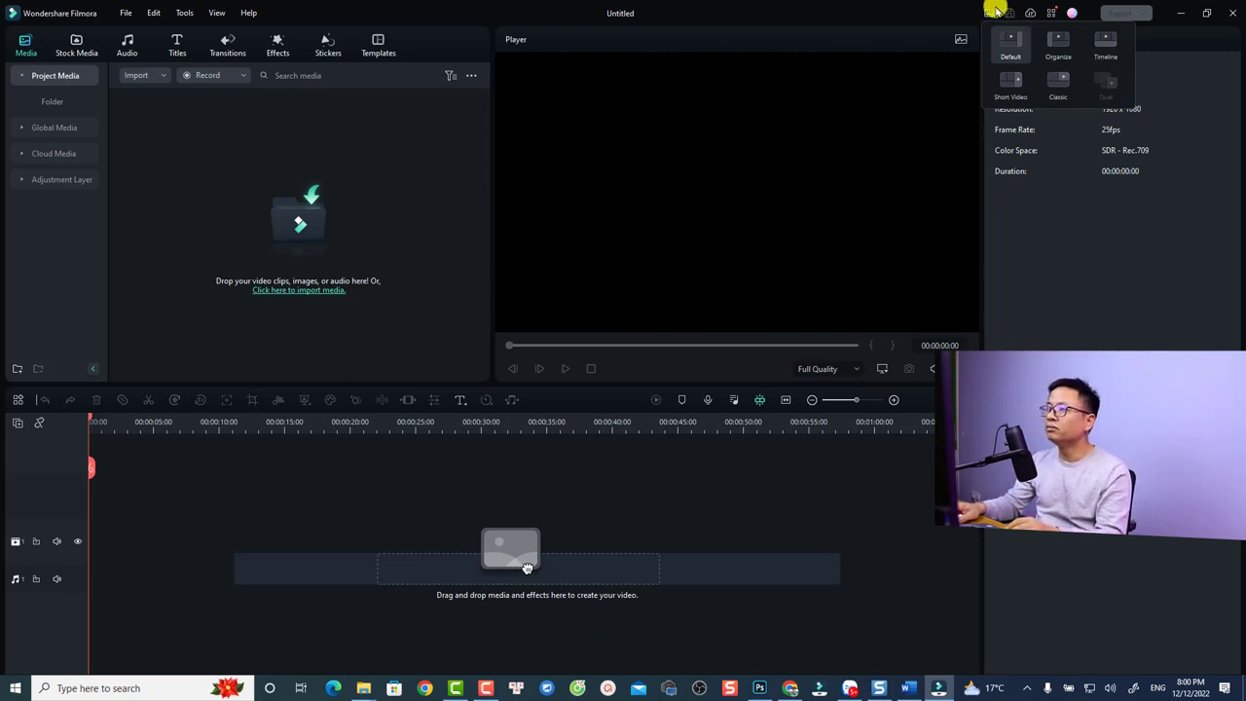
{"action": "left_click", "coordinate": [1051, 87]}
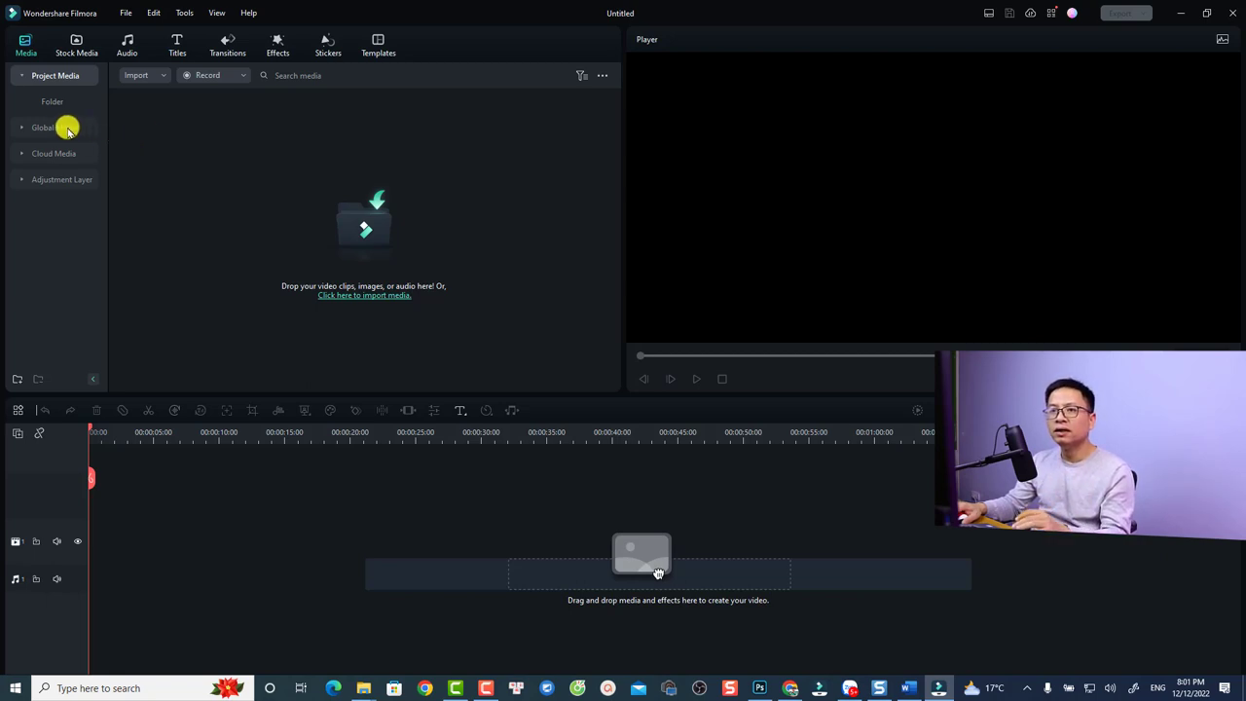
Examine the Global Media library and its folders, and return to Project Media.
{"action": "left_click", "coordinate": [18, 127]}
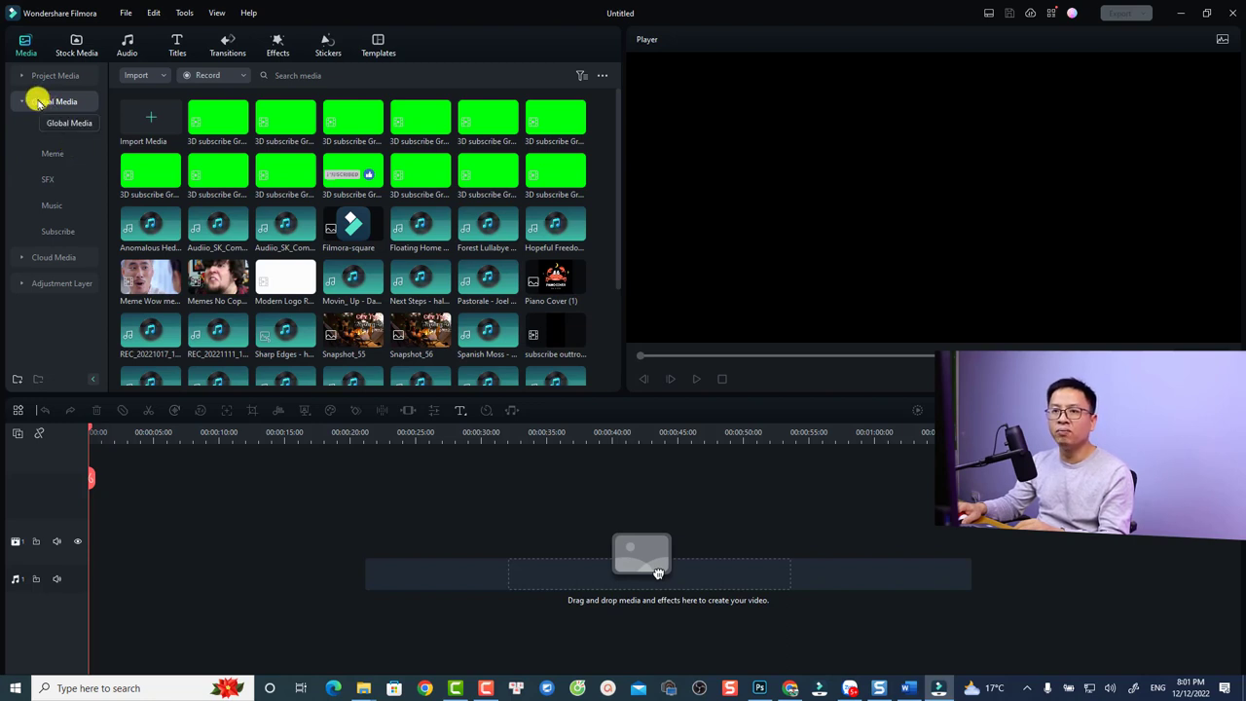
{"action": "left_click", "coordinate": [19, 101]}
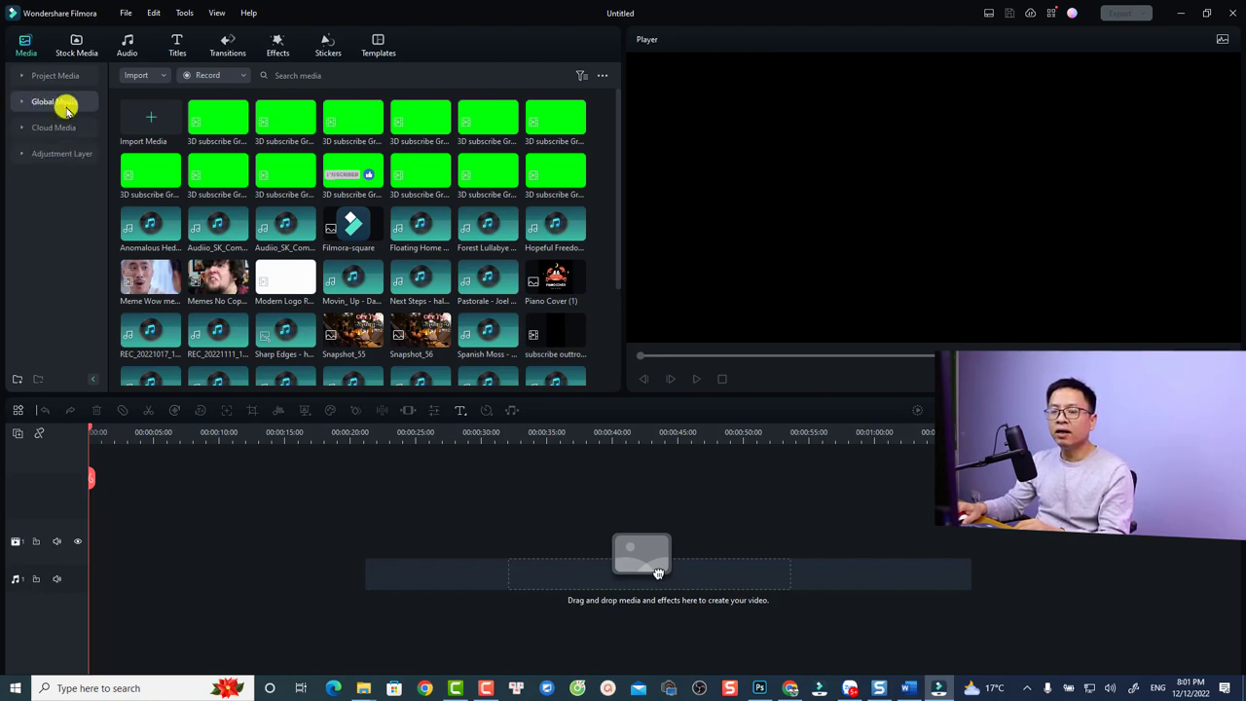
{"action": "left_click", "coordinate": [52, 78]}
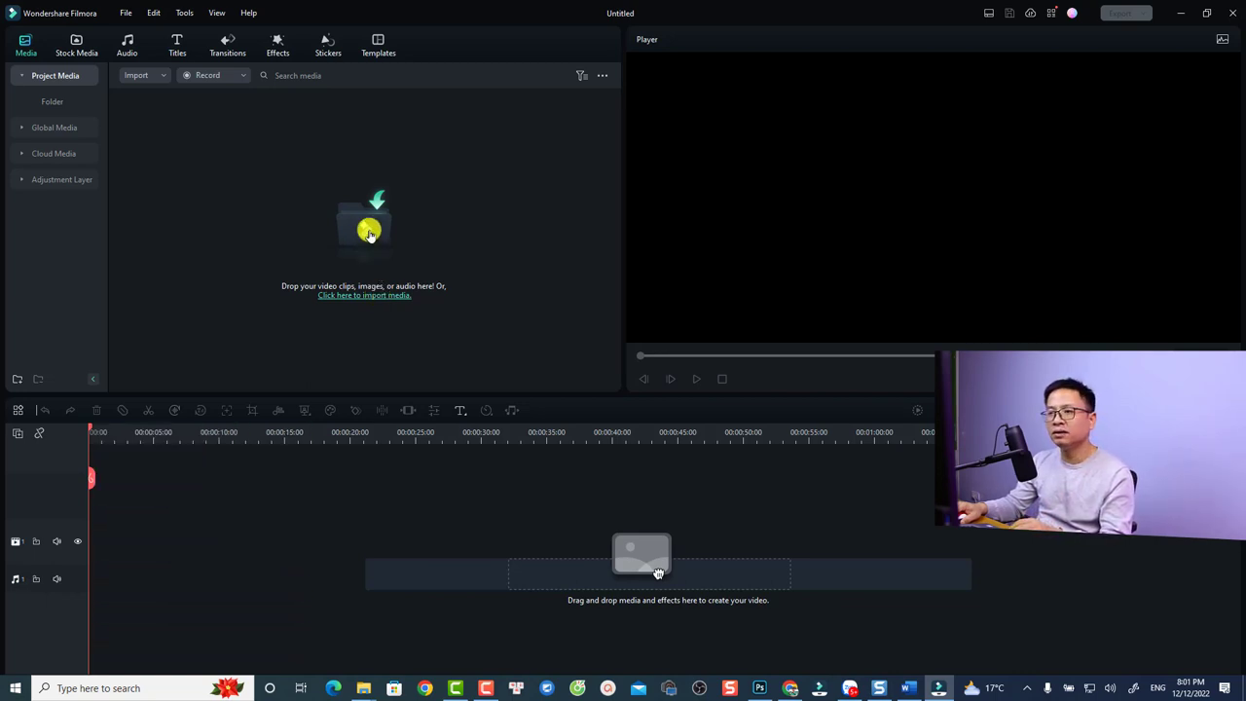
Import all files from the F12 Example Footage folder into the project media.
{"action": "left_click", "coordinate": [368, 234]}
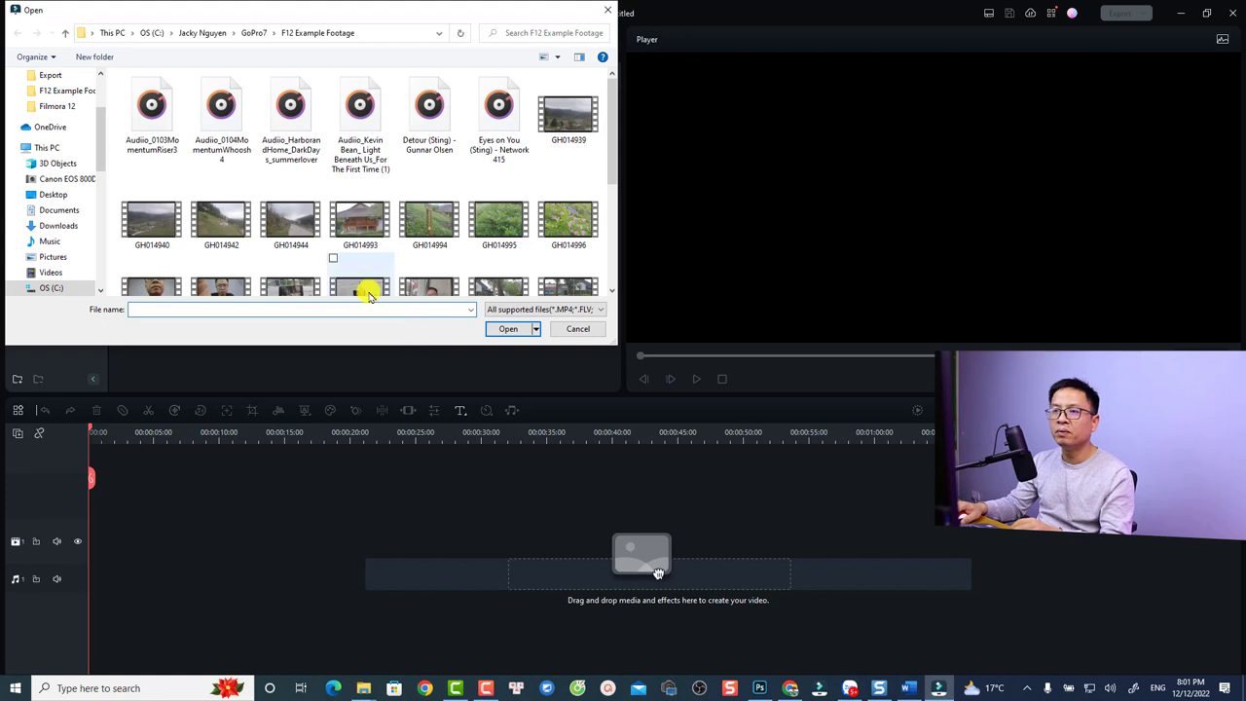
{"action": "left_click", "coordinate": [348, 219]}
{"action": "scroll", "coordinate": [409, 219], "scroll_direction": "down", "scroll_amount": 5}
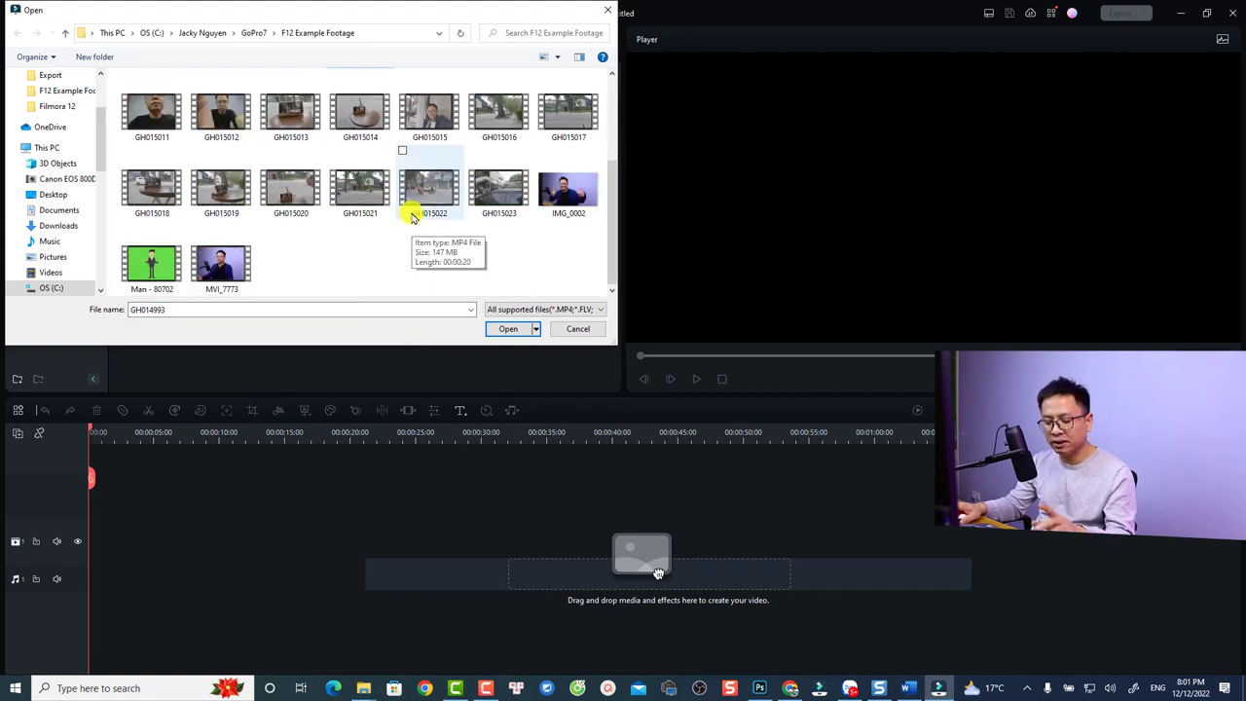
{"action": "key", "text": "ctrl+a"}
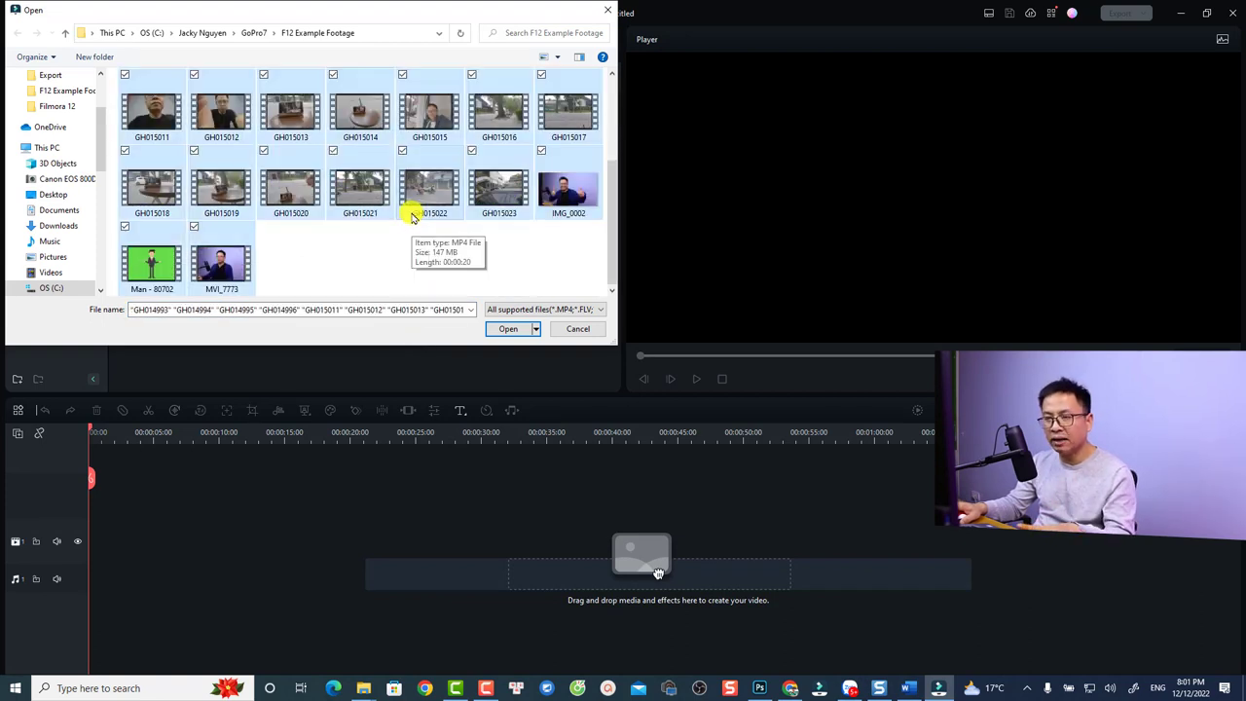
{"action": "left_click", "coordinate": [509, 331]}
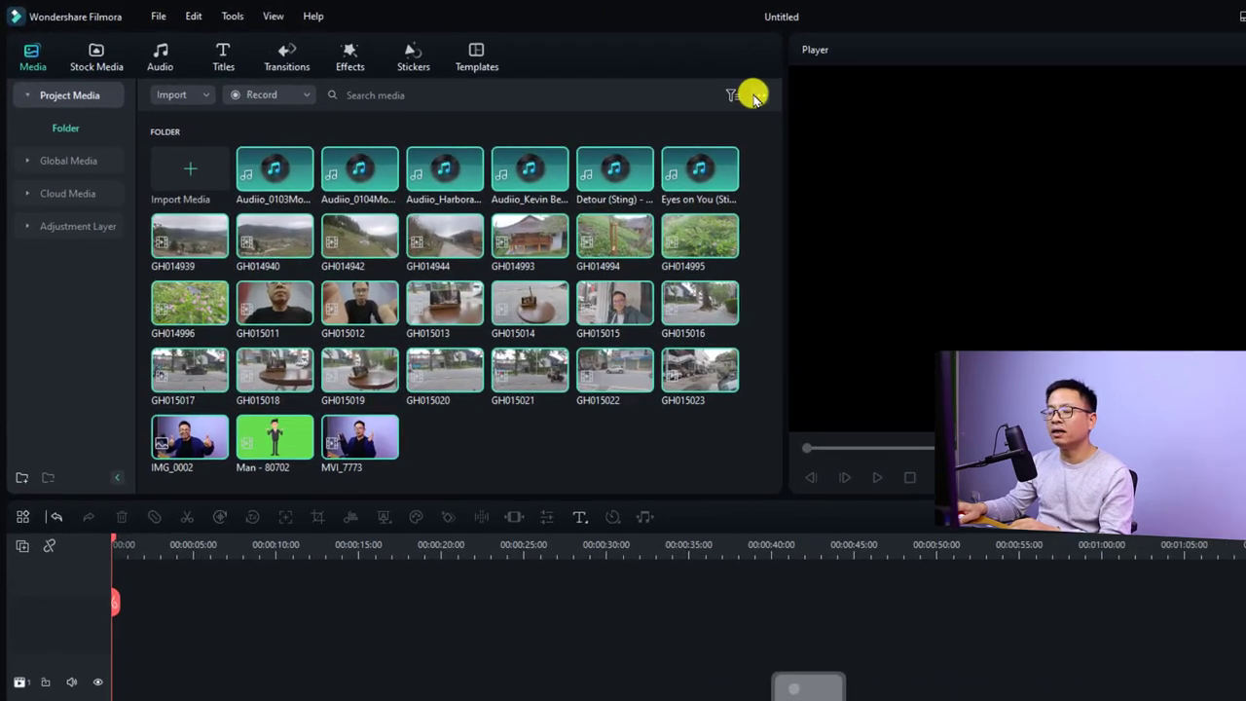
Display the project media in Medium Thumbnail View.
{"action": "left_click", "coordinate": [601, 75]}
{"action": "mouse_move", "coordinate": [823, 127]}
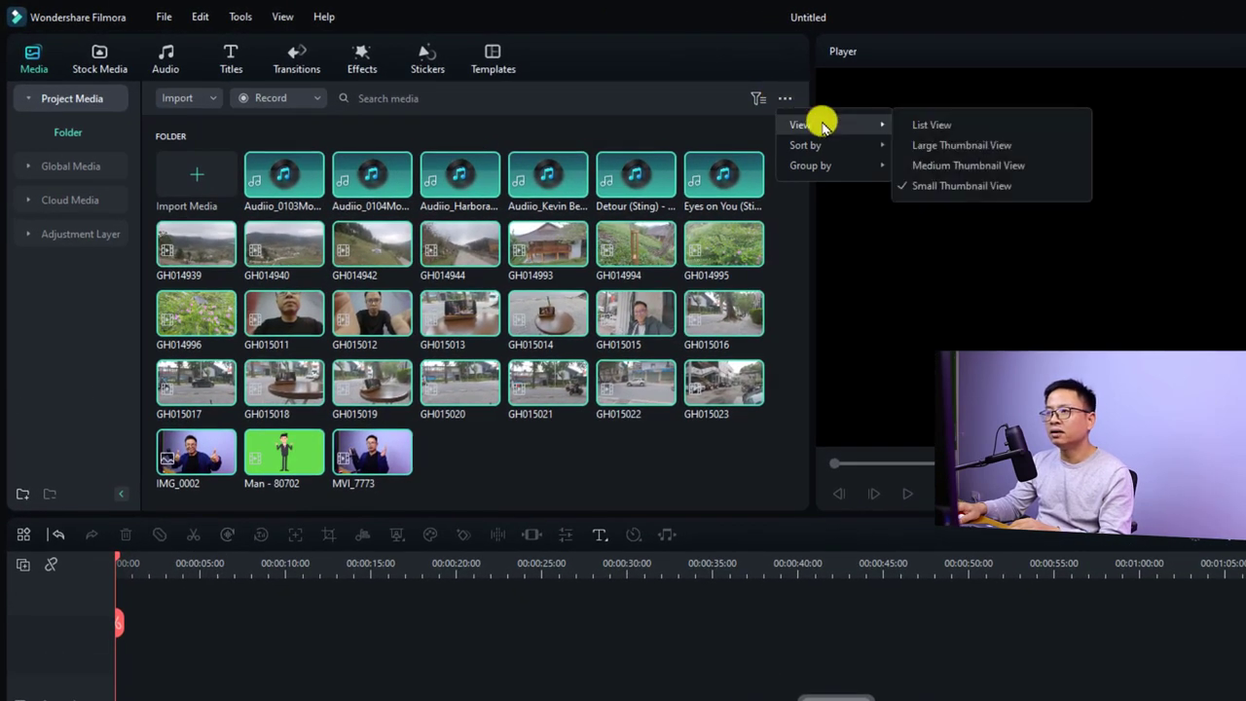
{"action": "left_click", "coordinate": [942, 163]}
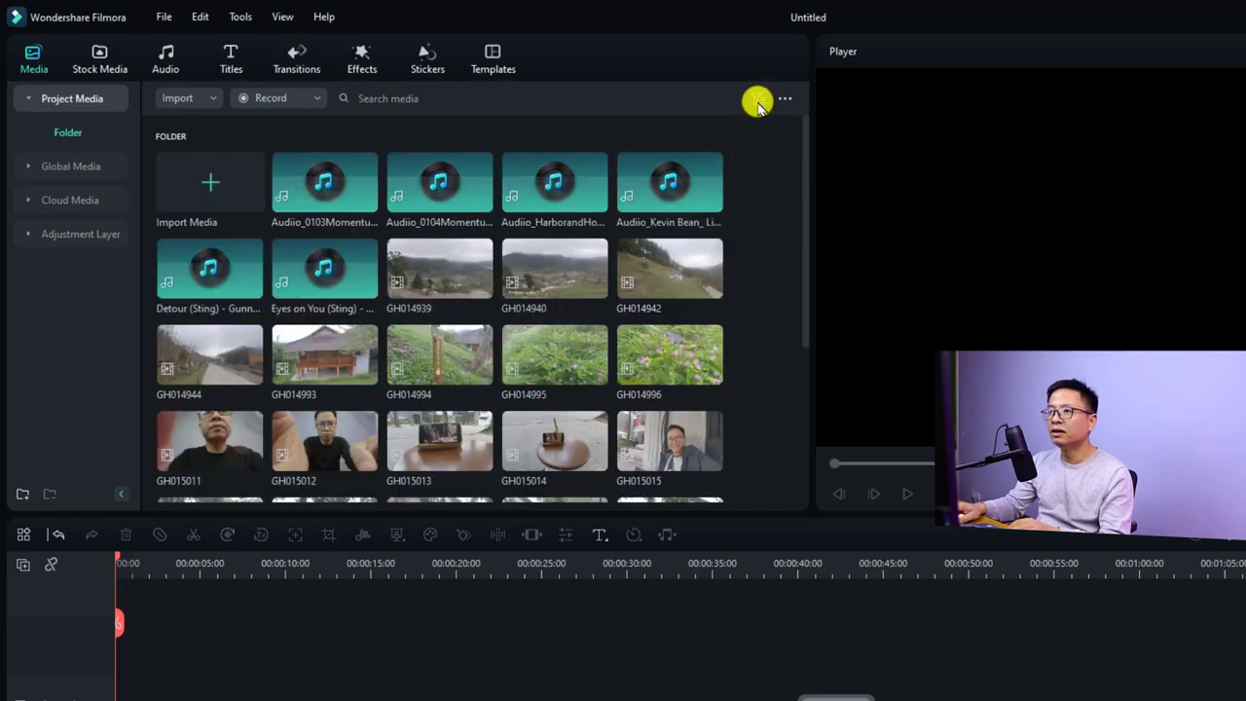
View the media type filter options for the project media.
{"action": "left_click", "coordinate": [759, 101]}
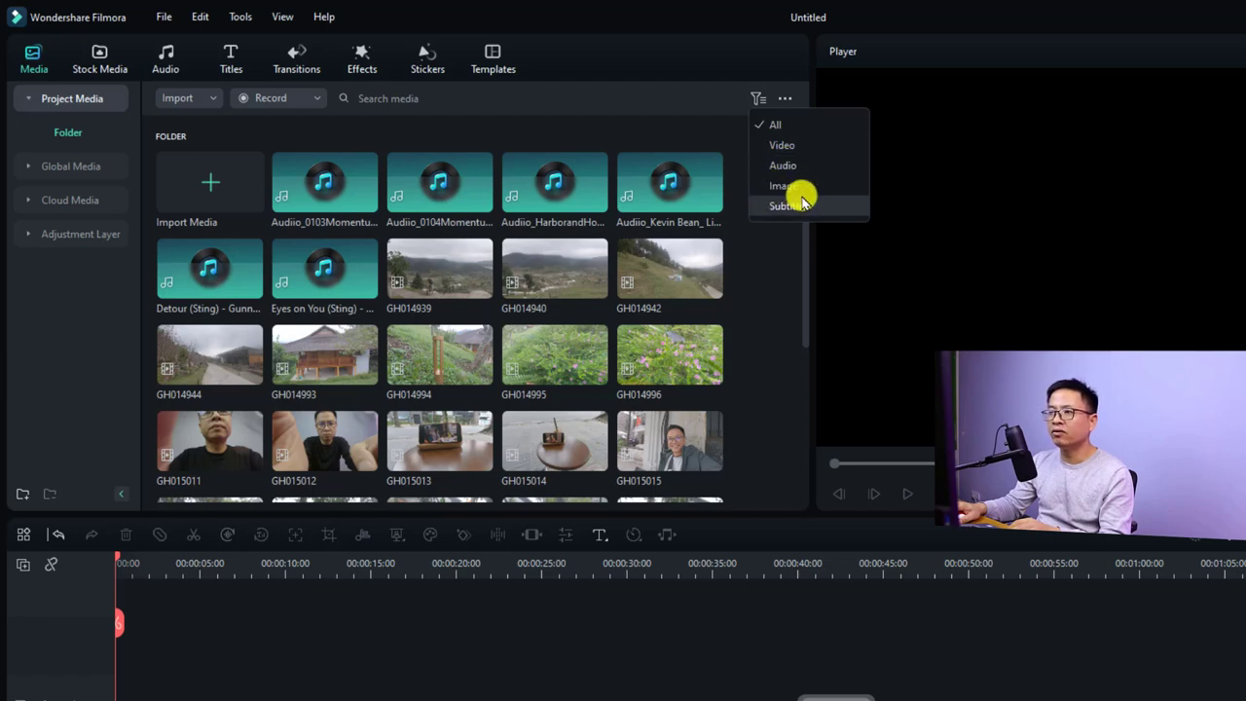
{"action": "left_click", "coordinate": [740, 263]}
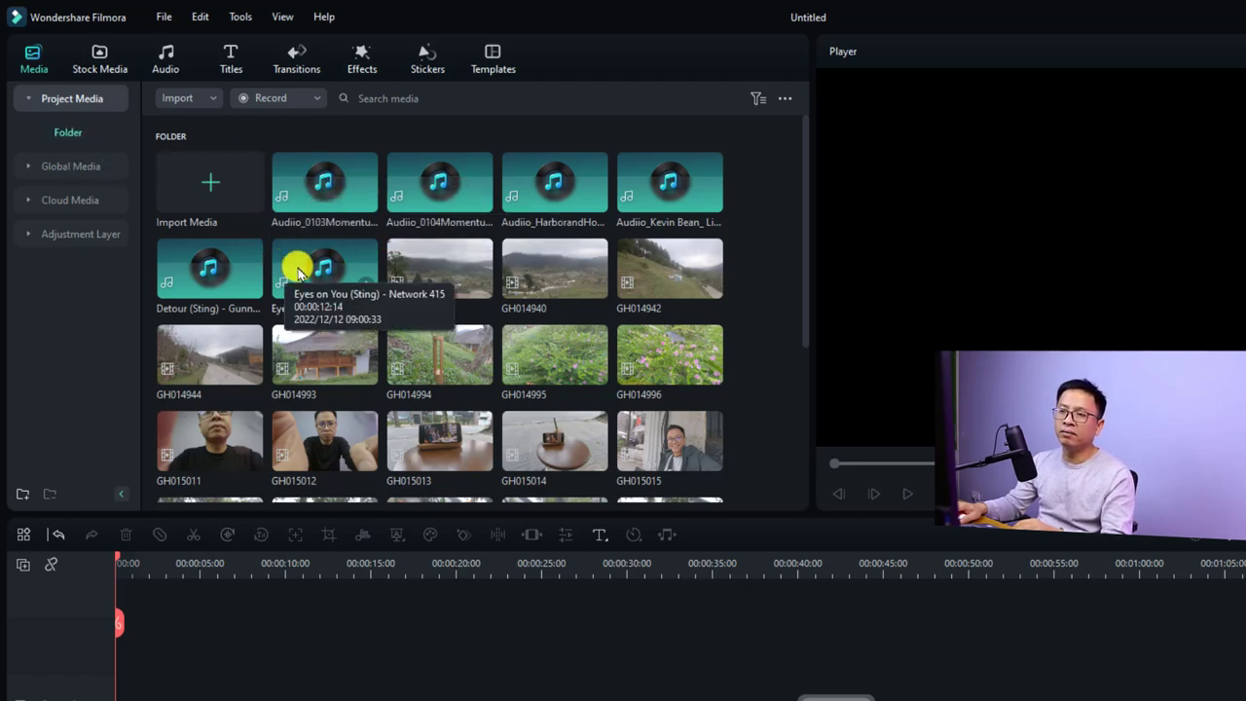
Rename the project media folder as Camera 1 and add a second folder named Camera 2.
{"action": "right_click", "coordinate": [76, 126]}
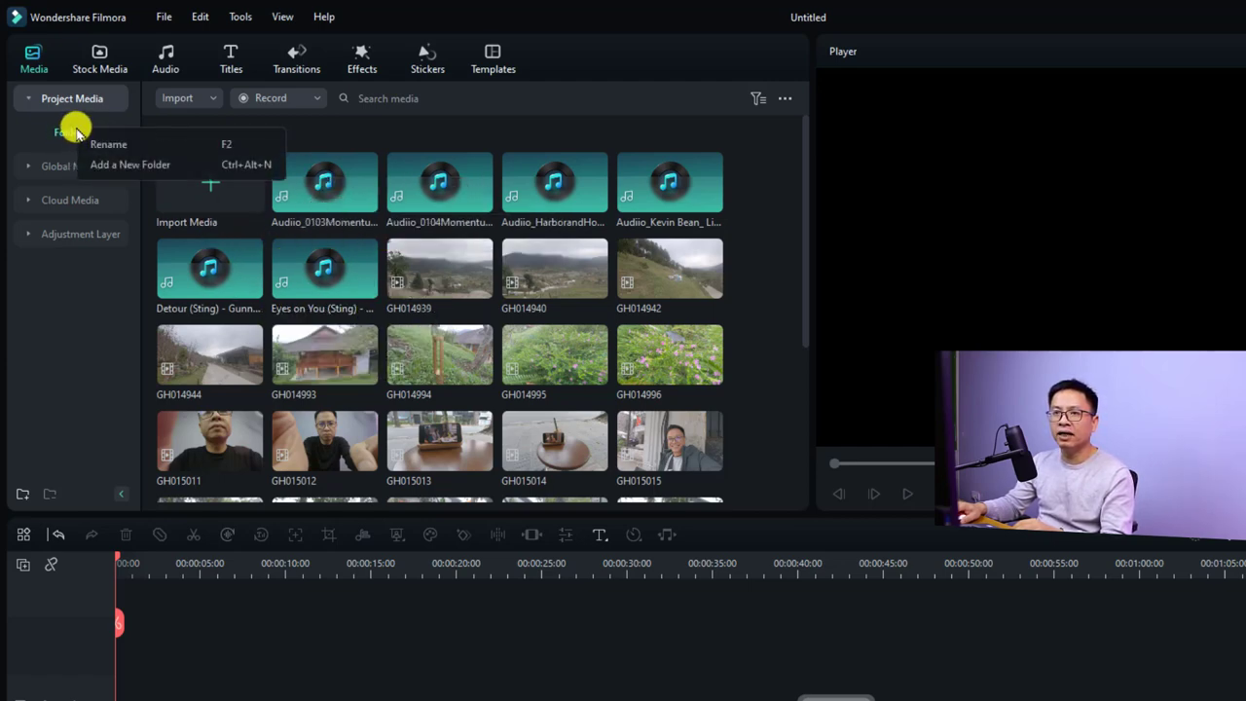
{"action": "left_click", "coordinate": [104, 143]}
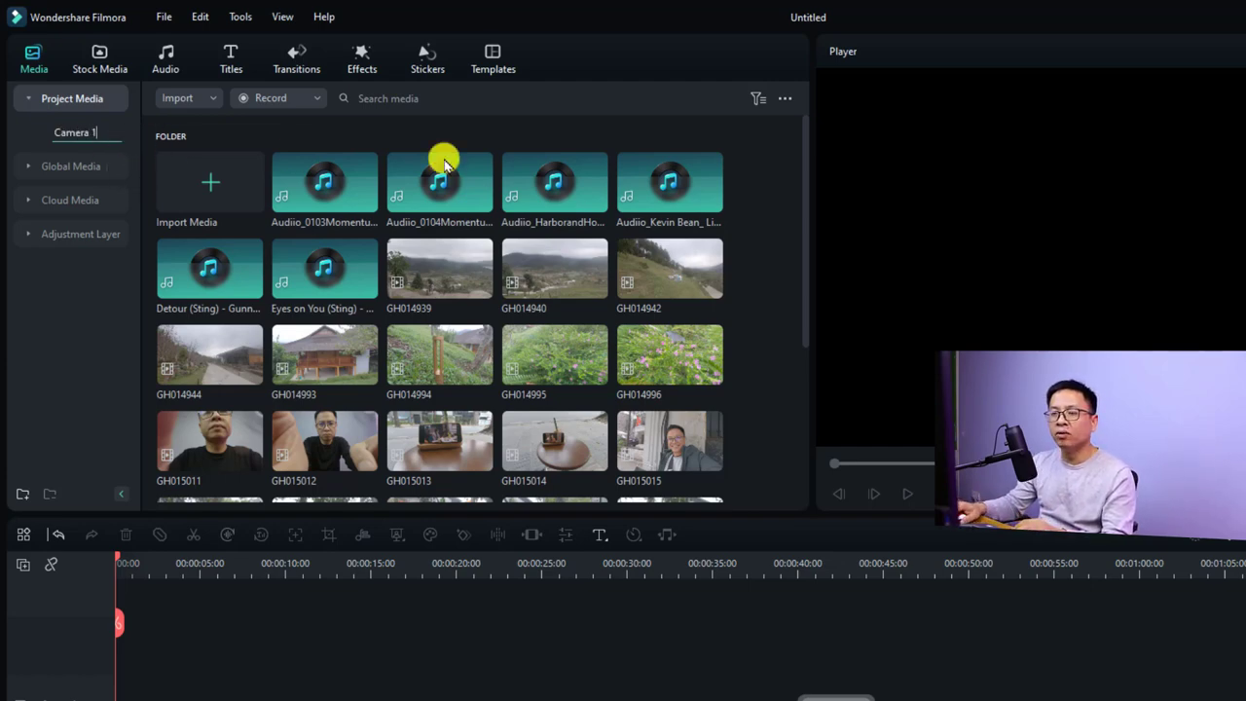
{"action": "left_click", "coordinate": [22, 494]}
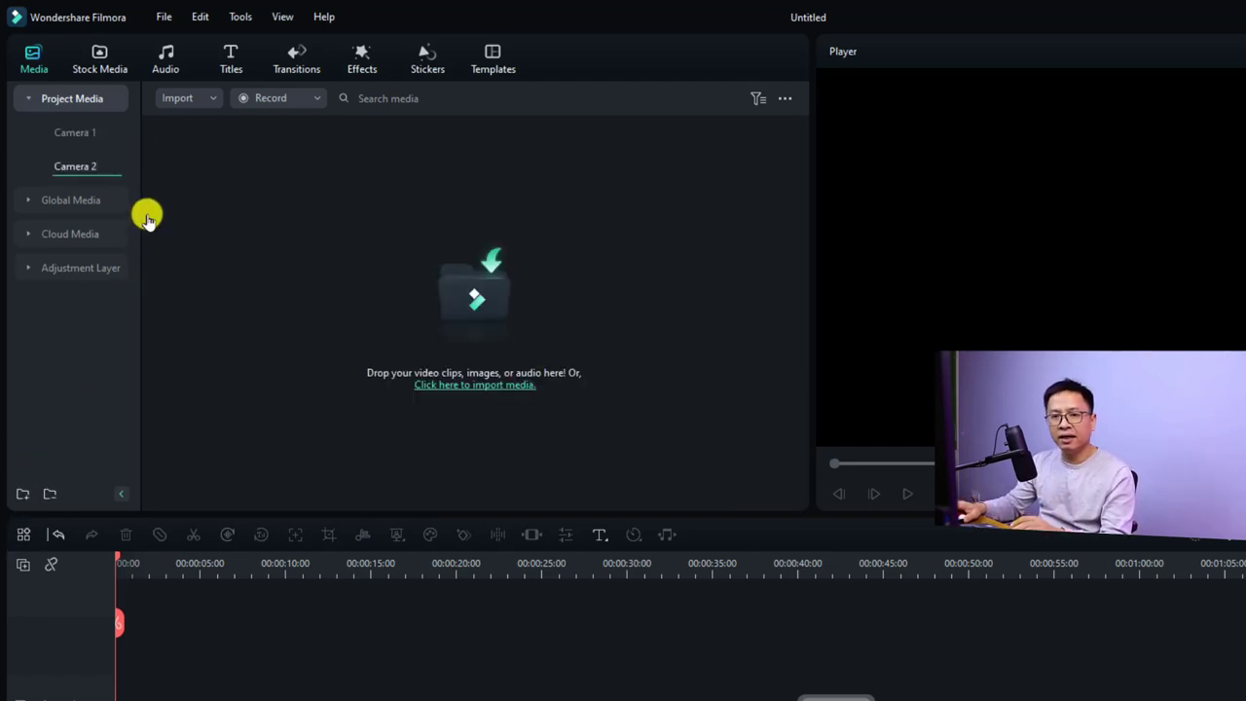
Delete the empty second folder from the project media.
{"action": "left_click", "coordinate": [68, 141]}
{"action": "left_click", "coordinate": [70, 166]}
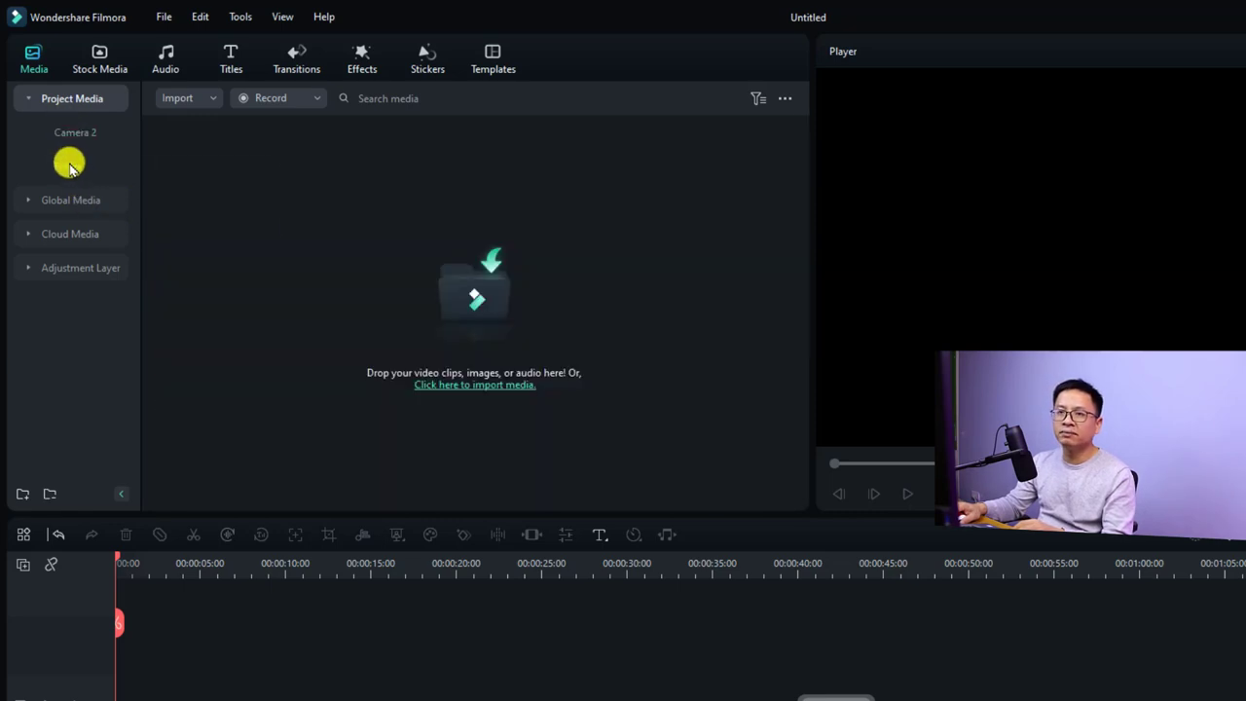
{"action": "right_click", "coordinate": [70, 168]}
{"action": "left_click", "coordinate": [90, 196]}
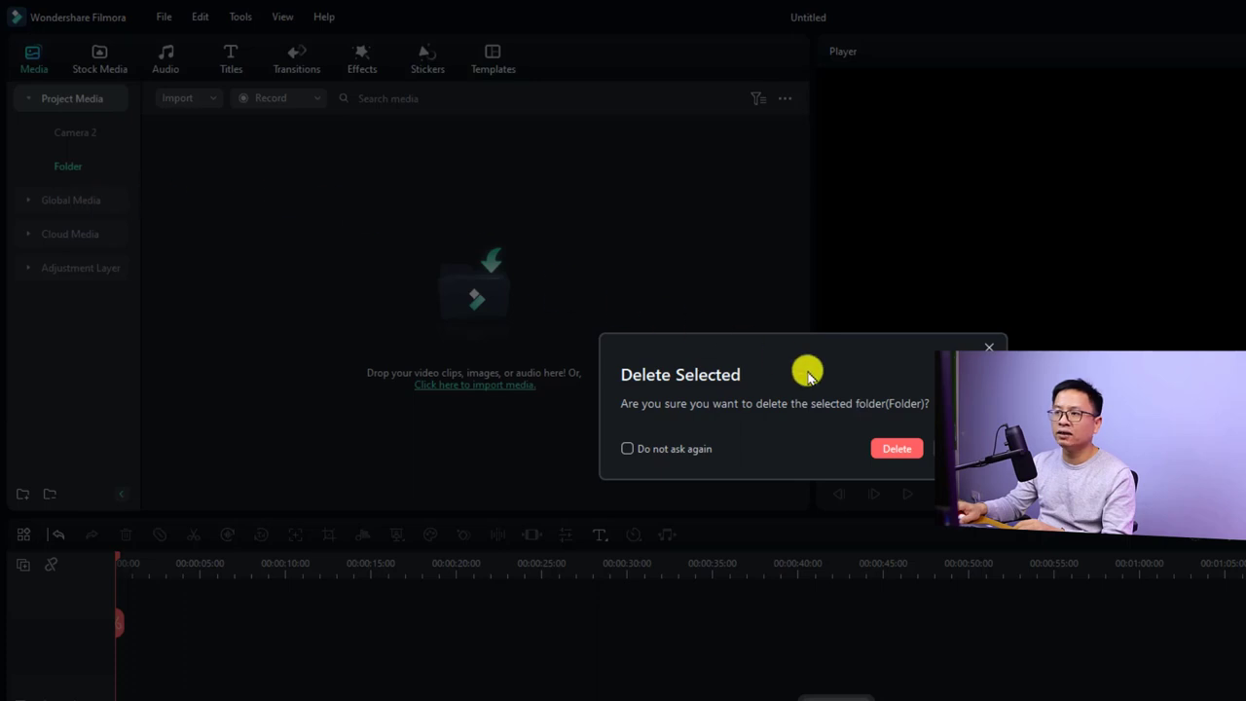
{"action": "left_click", "coordinate": [895, 448]}
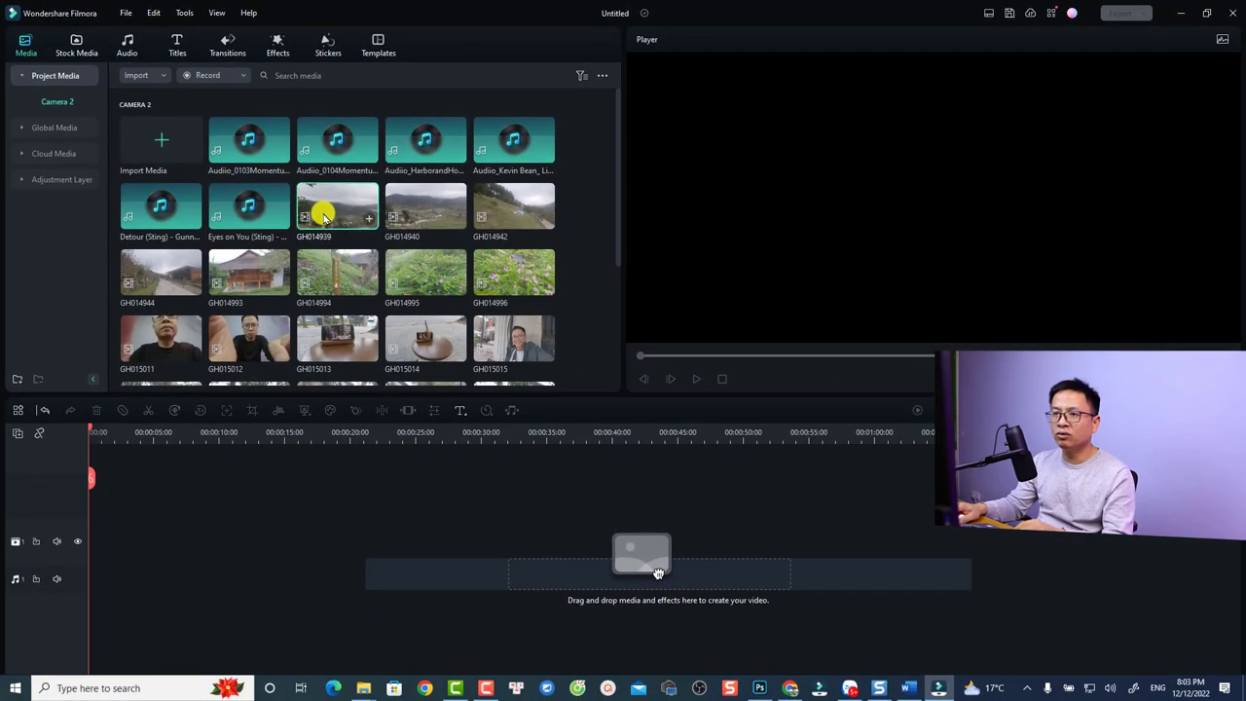
Preview clip GH014939 in the player, trying play, pause and stop, and step one frame forward and back.
{"action": "double_click", "coordinate": [324, 217]}
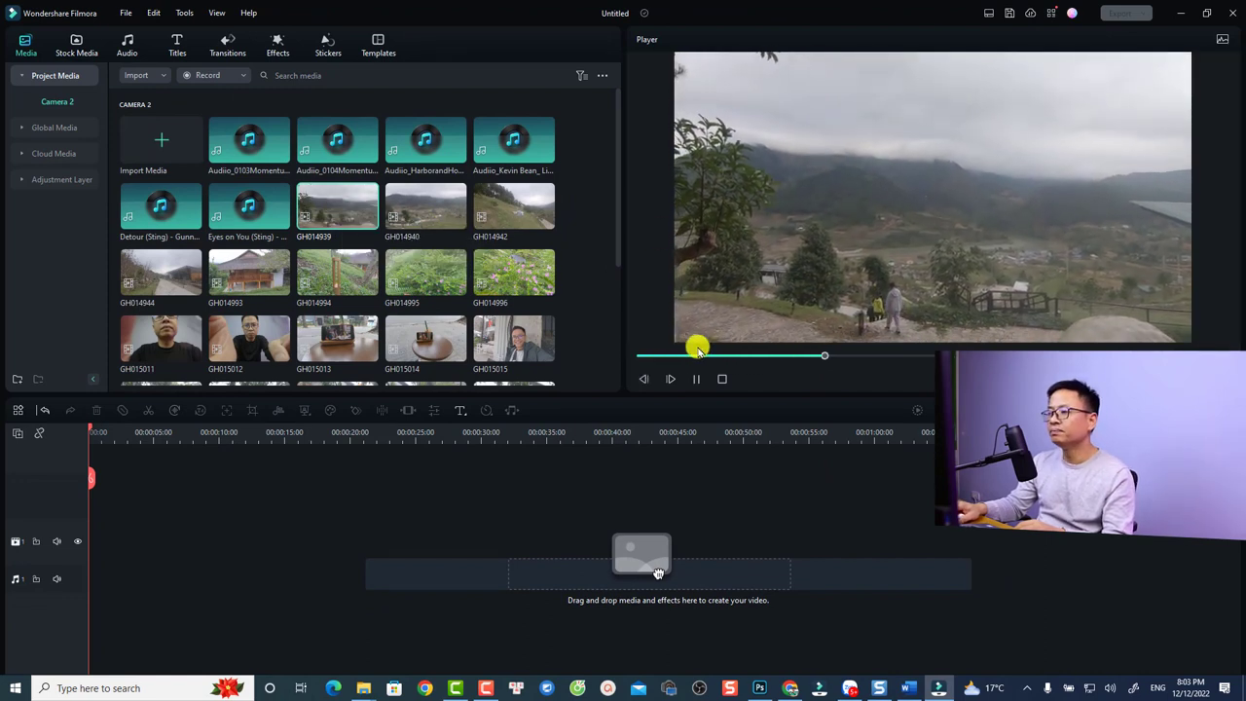
{"action": "key", "text": "space"}
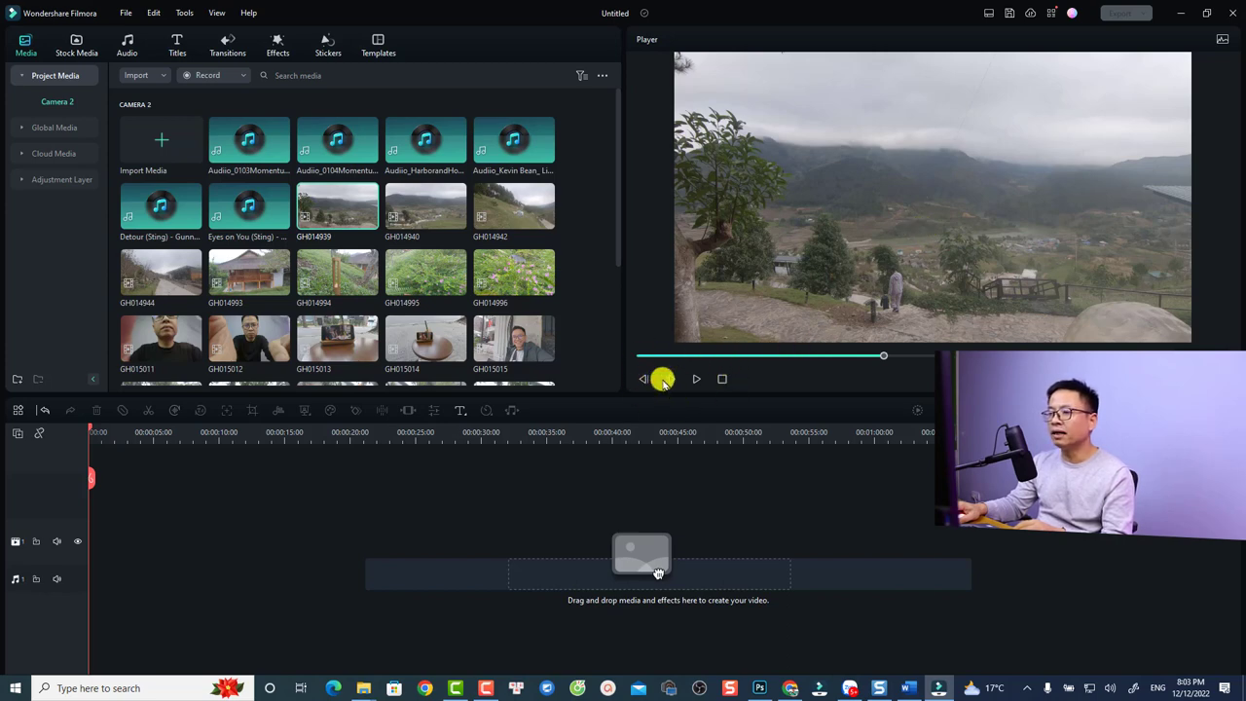
{"action": "left_click", "coordinate": [696, 381]}
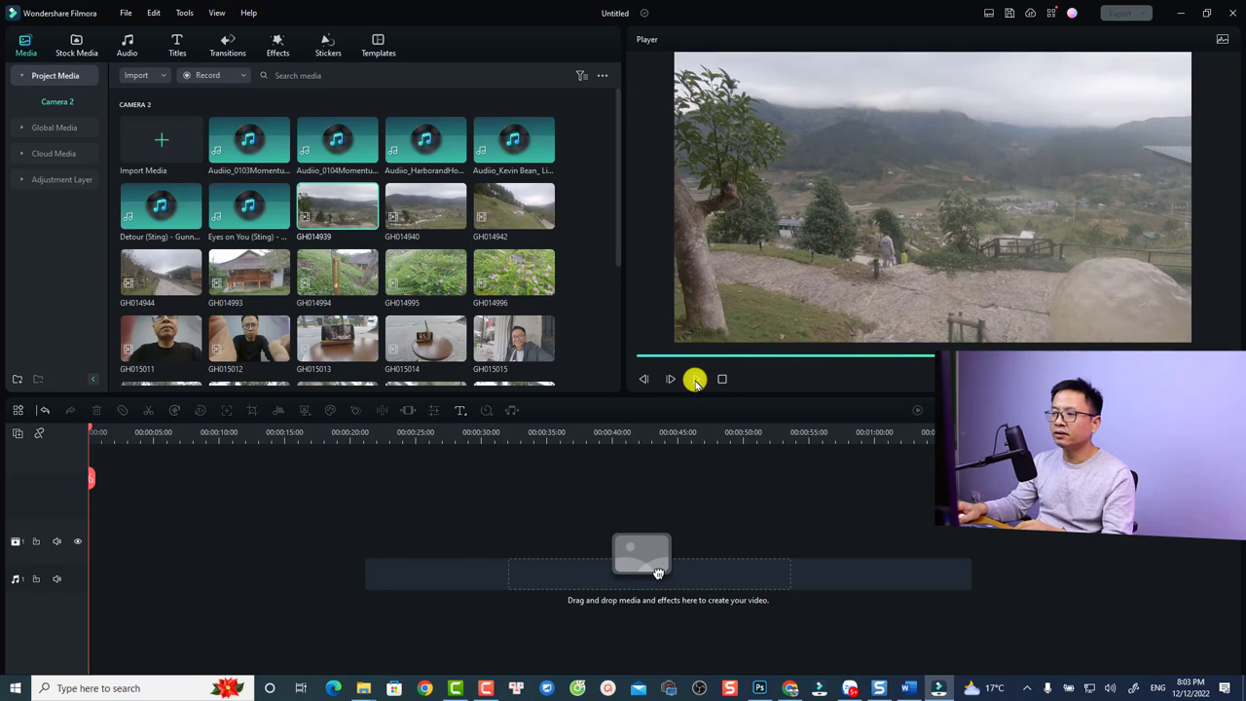
{"action": "left_click", "coordinate": [720, 380]}
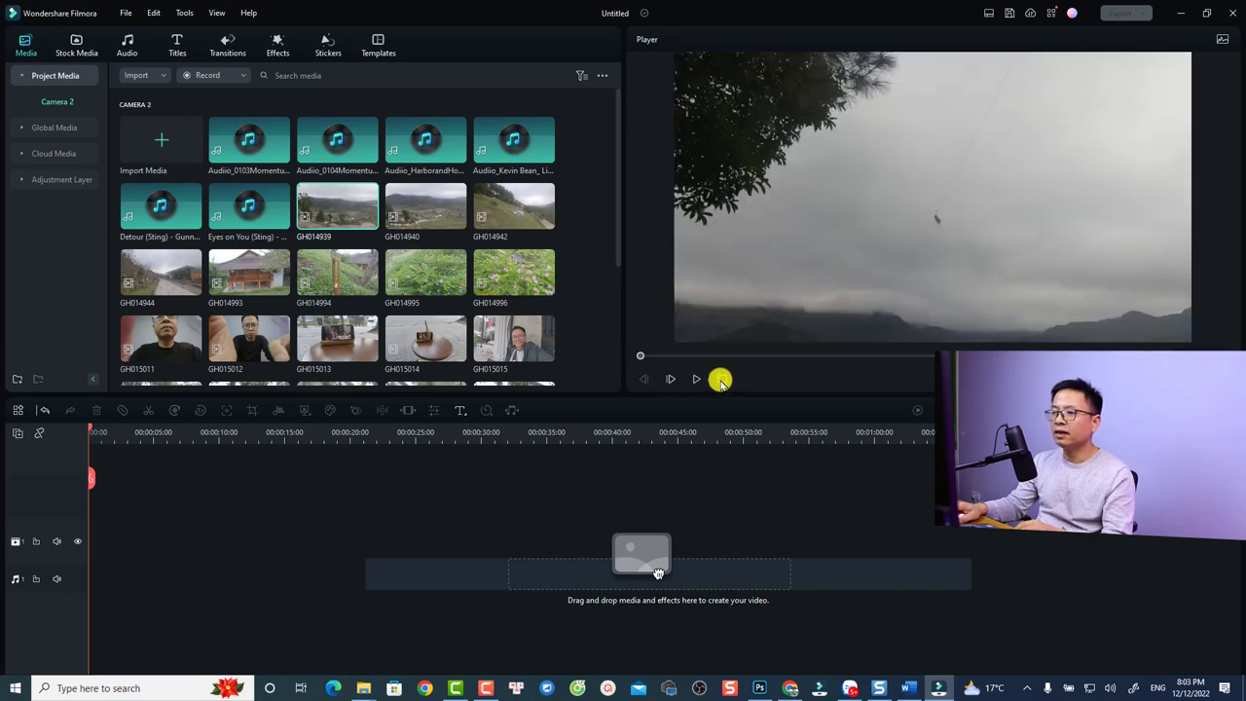
{"action": "left_click", "coordinate": [672, 380]}
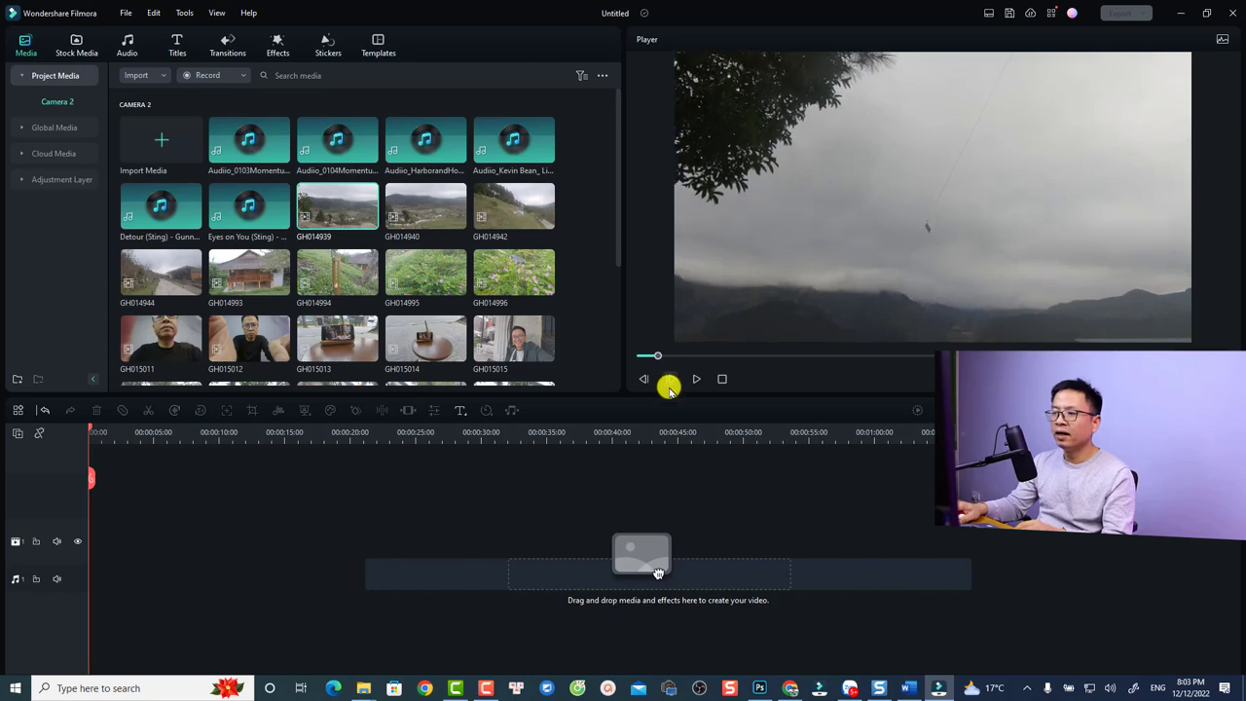
{"action": "left_click", "coordinate": [646, 378]}
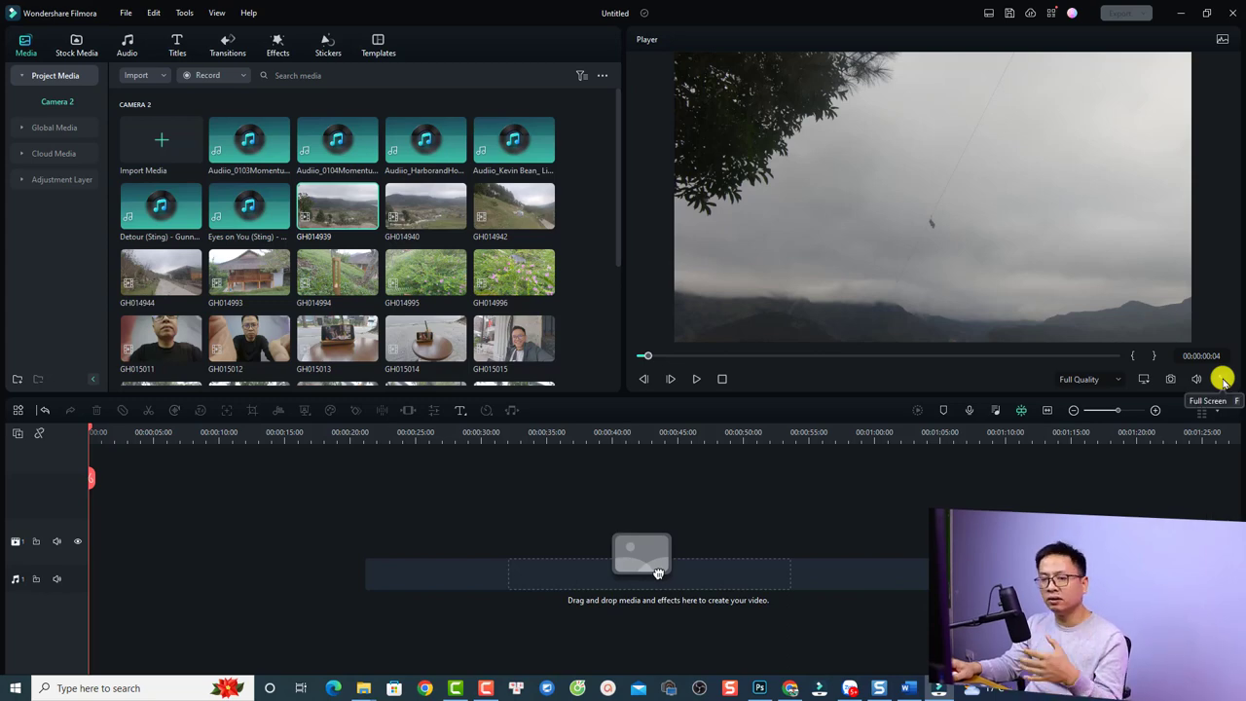
View the clip preview in full screen twice, returning to the normal workspace each time.
{"action": "left_click", "coordinate": [1224, 381]}
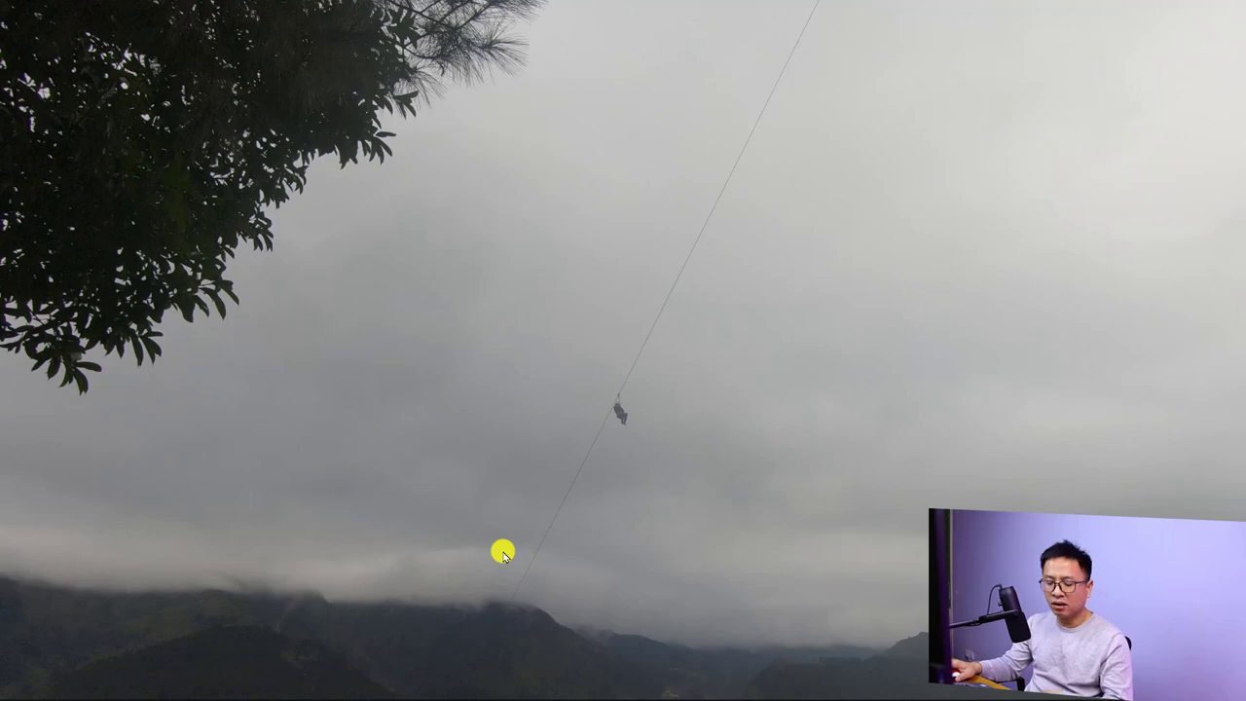
{"action": "key", "text": "Escape"}
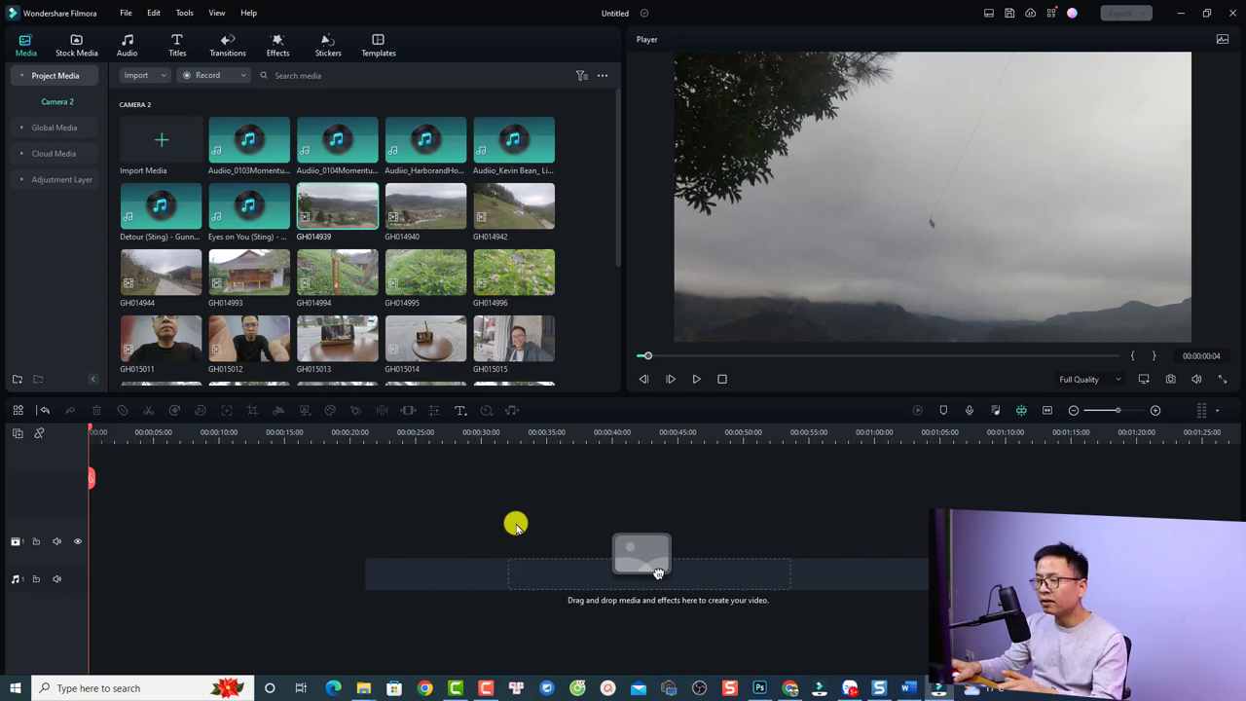
{"action": "key", "text": "alt+Return"}
{"action": "key", "text": "Escape"}
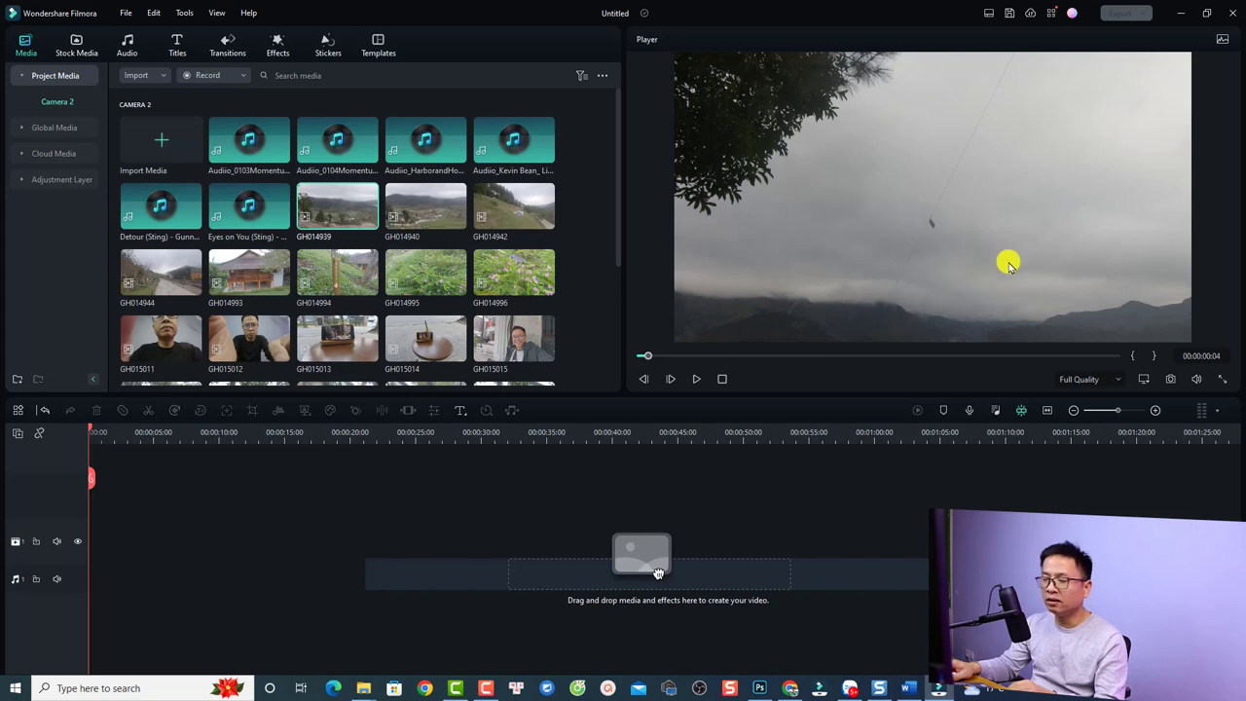
Set the player's playback quality to 1/2 Quality and briefly play the clip.
{"action": "left_click", "coordinate": [1110, 379]}
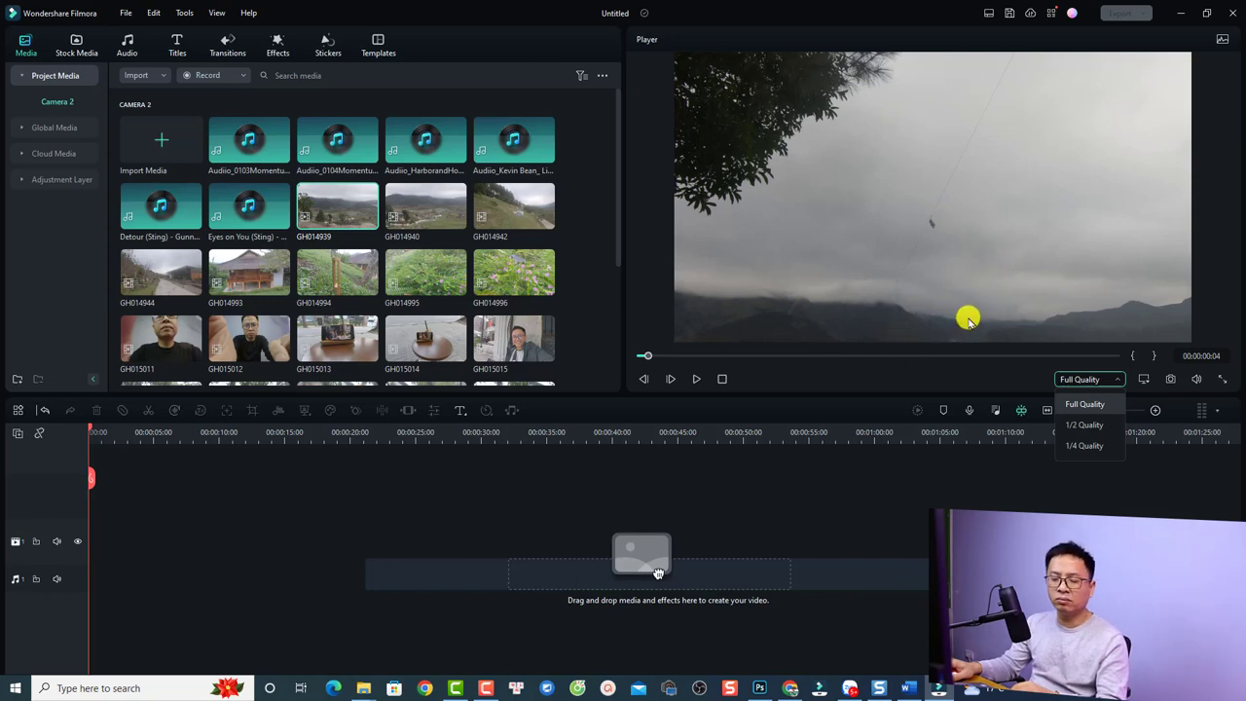
{"action": "left_click", "coordinate": [1077, 428]}
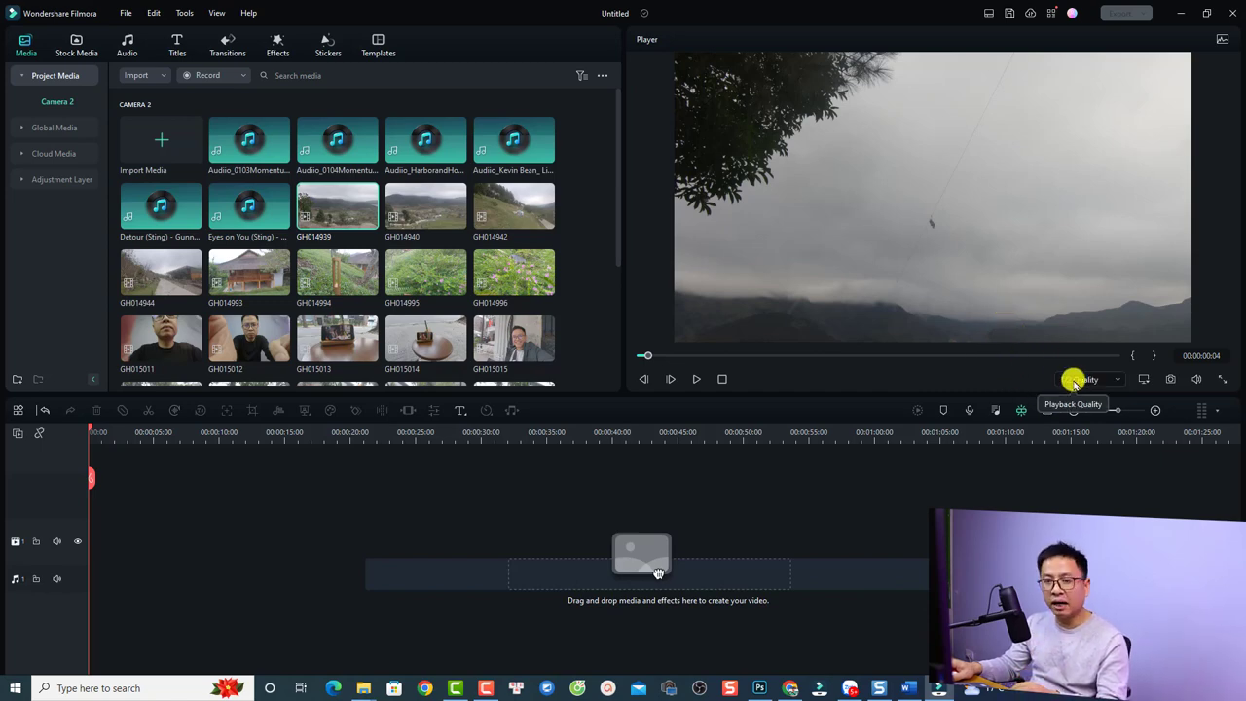
{"action": "left_click", "coordinate": [697, 380]}
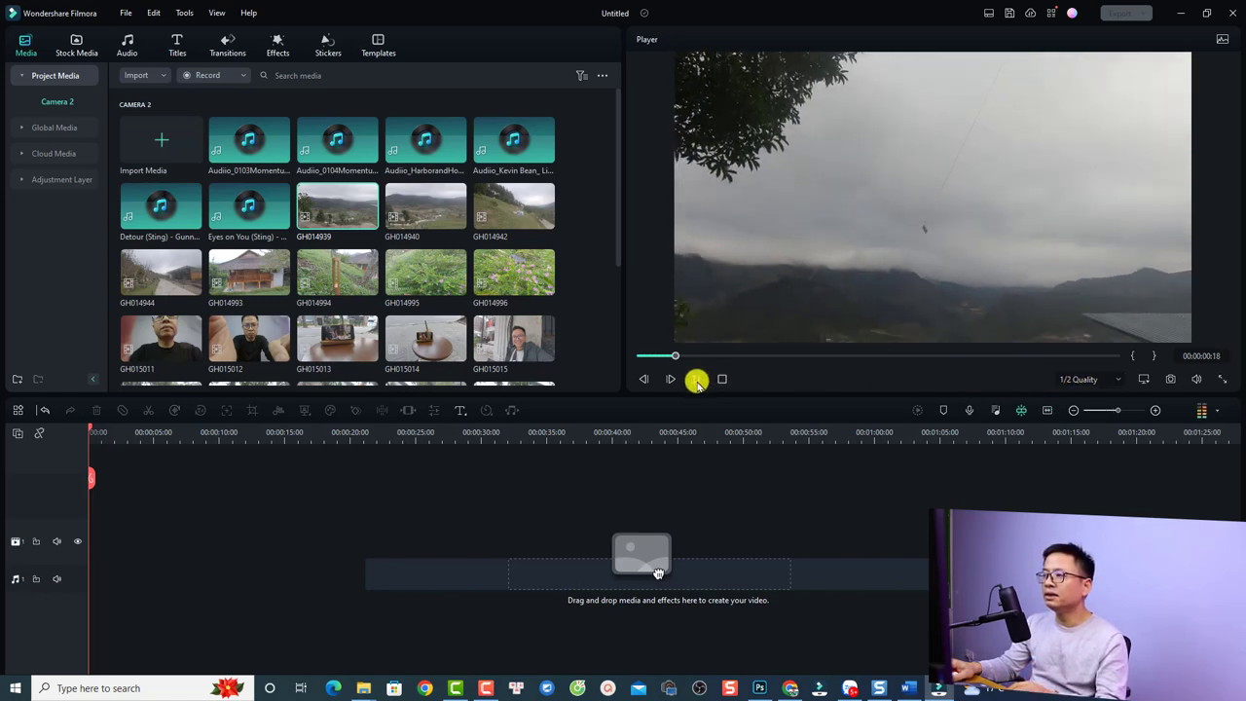
{"action": "left_click", "coordinate": [697, 380]}
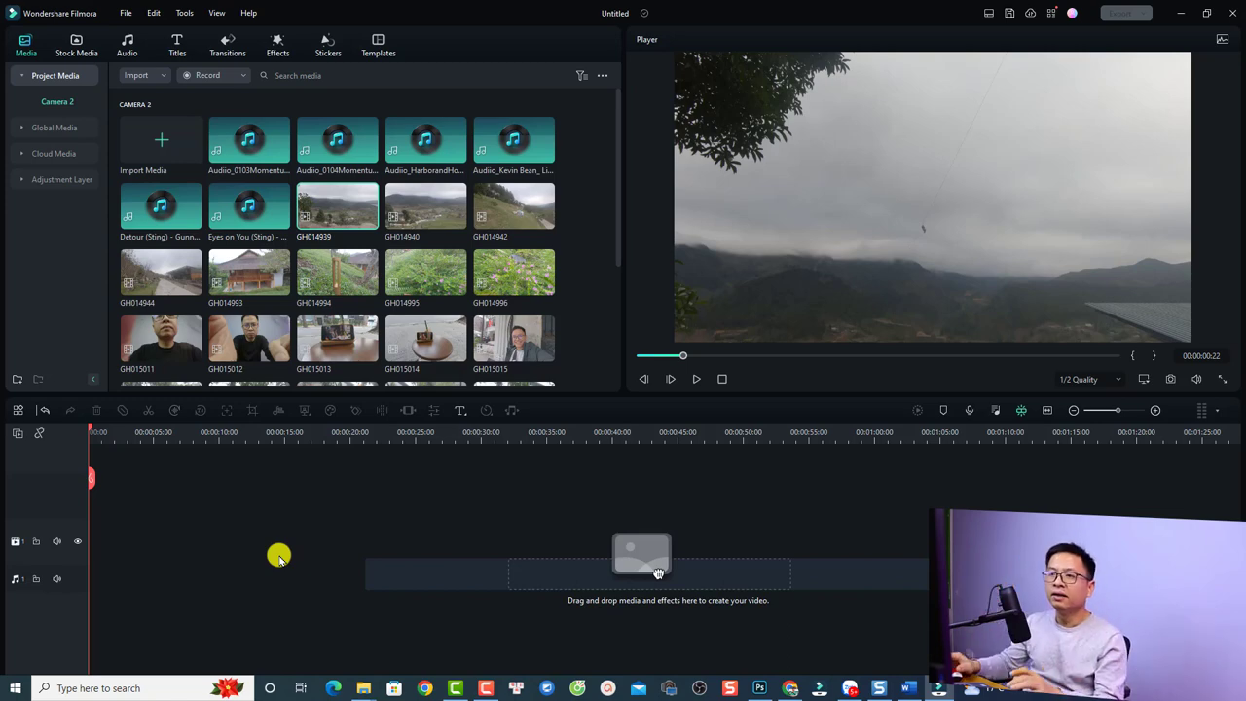
Place clips GH014939, GH014940, GH014942, GH014994, GH014995 and GH014996 on video track 1 and the Audiio_HarborandHome_DarkDays_summerlover song on audio track 1, both starting at 00:00.
{"action": "left_click_drag", "start_coordinate": [589, 187], "coordinate": [89, 562]}
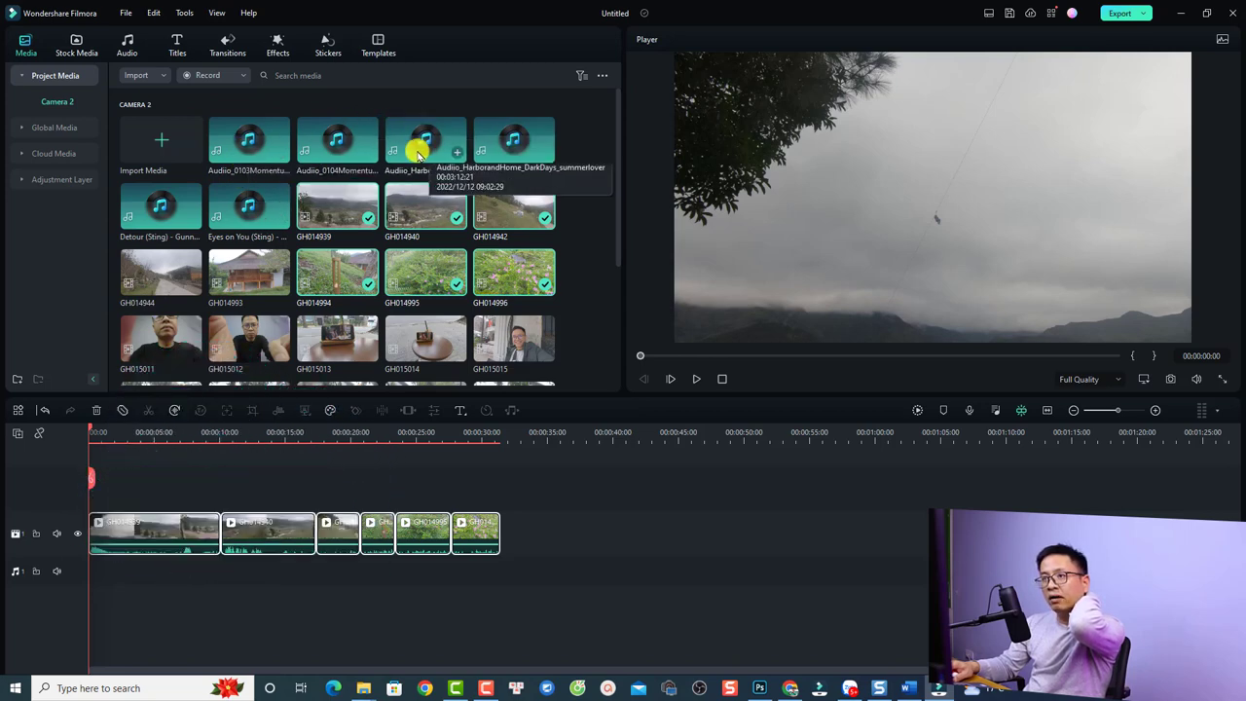
{"action": "left_click_drag", "start_coordinate": [414, 156], "coordinate": [93, 579]}
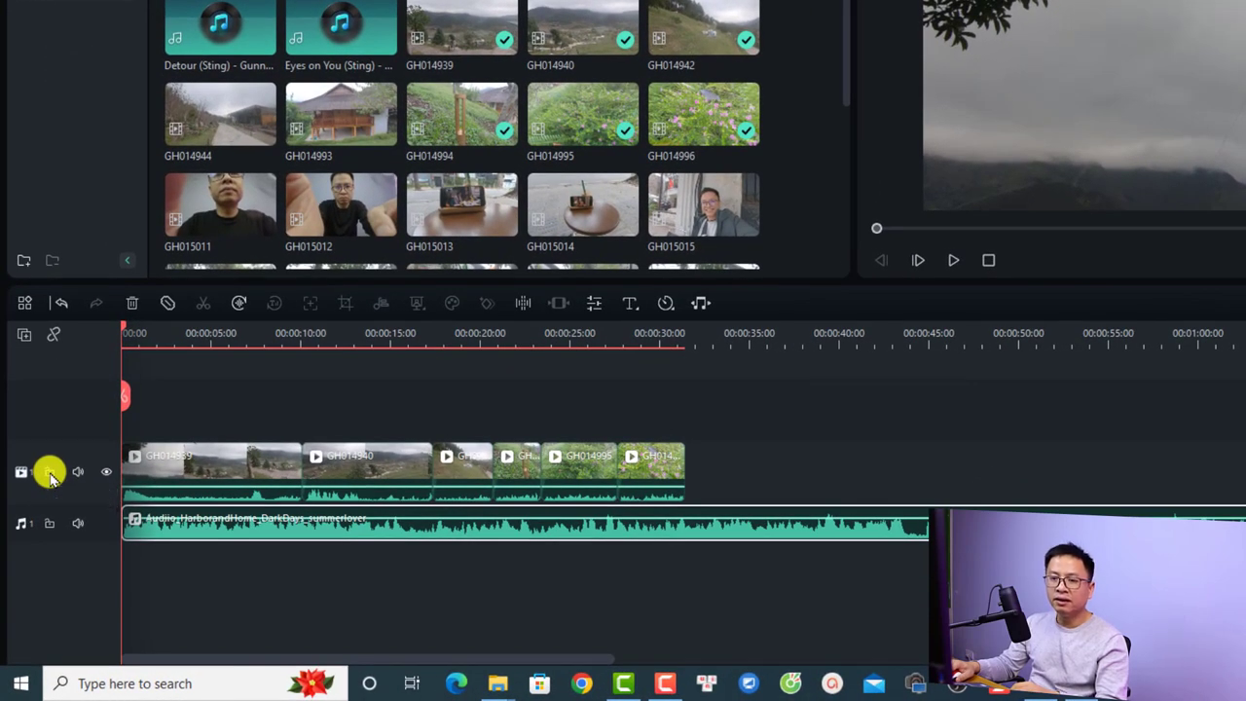
Lock video track 1, and try hiding the track and showing it again.
{"action": "left_click", "coordinate": [50, 472]}
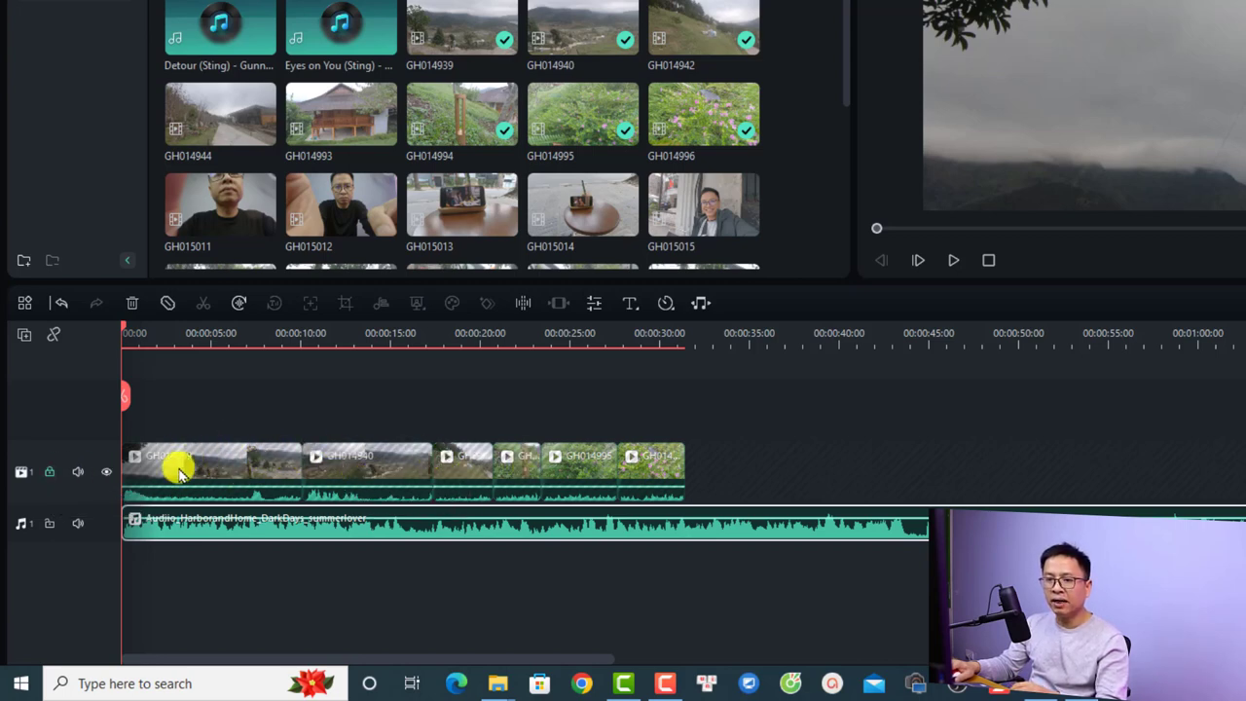
{"action": "left_click", "coordinate": [105, 474]}
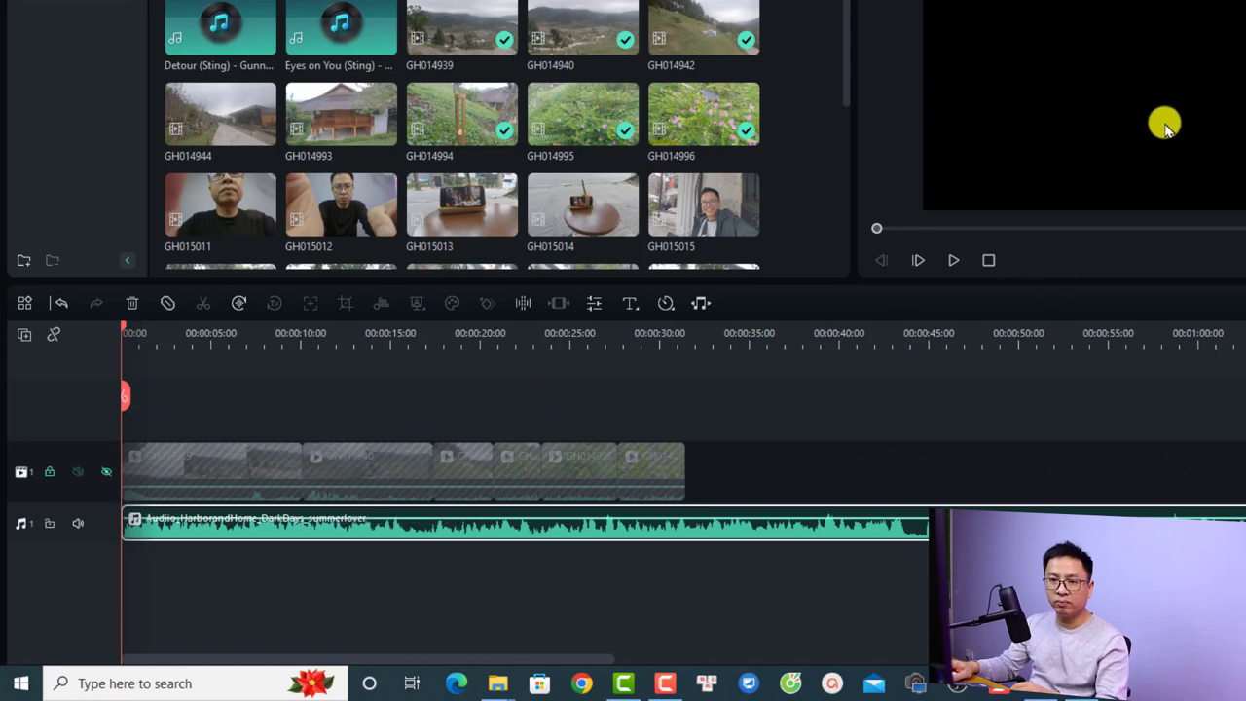
{"action": "left_click", "coordinate": [102, 473]}
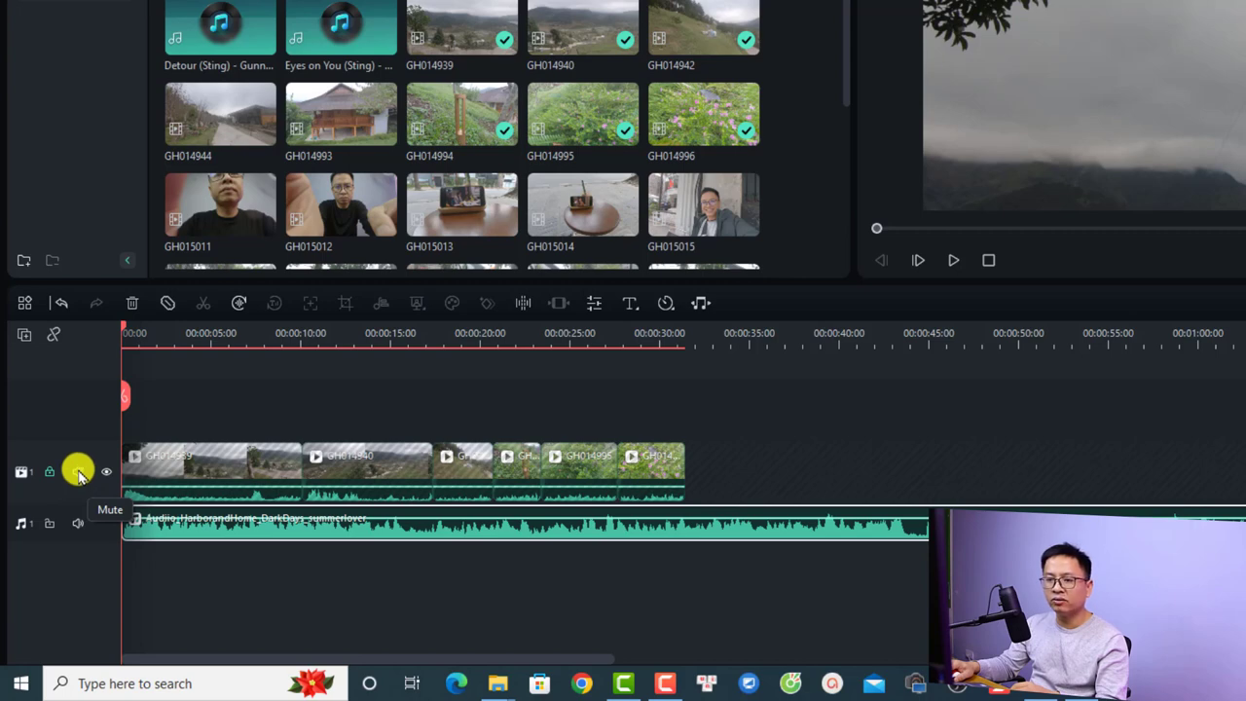
Mute video track 1 and play the first few seconds of the timeline.
{"action": "left_click", "coordinate": [79, 473]}
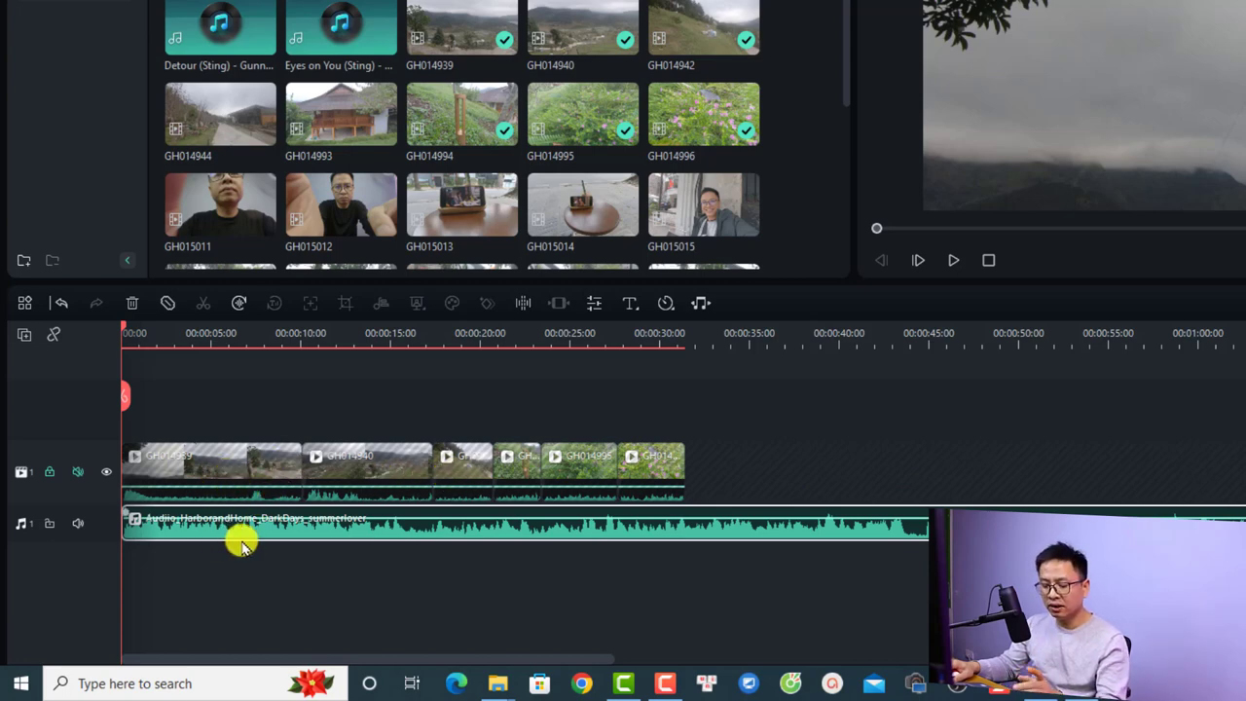
{"action": "key", "text": "space"}
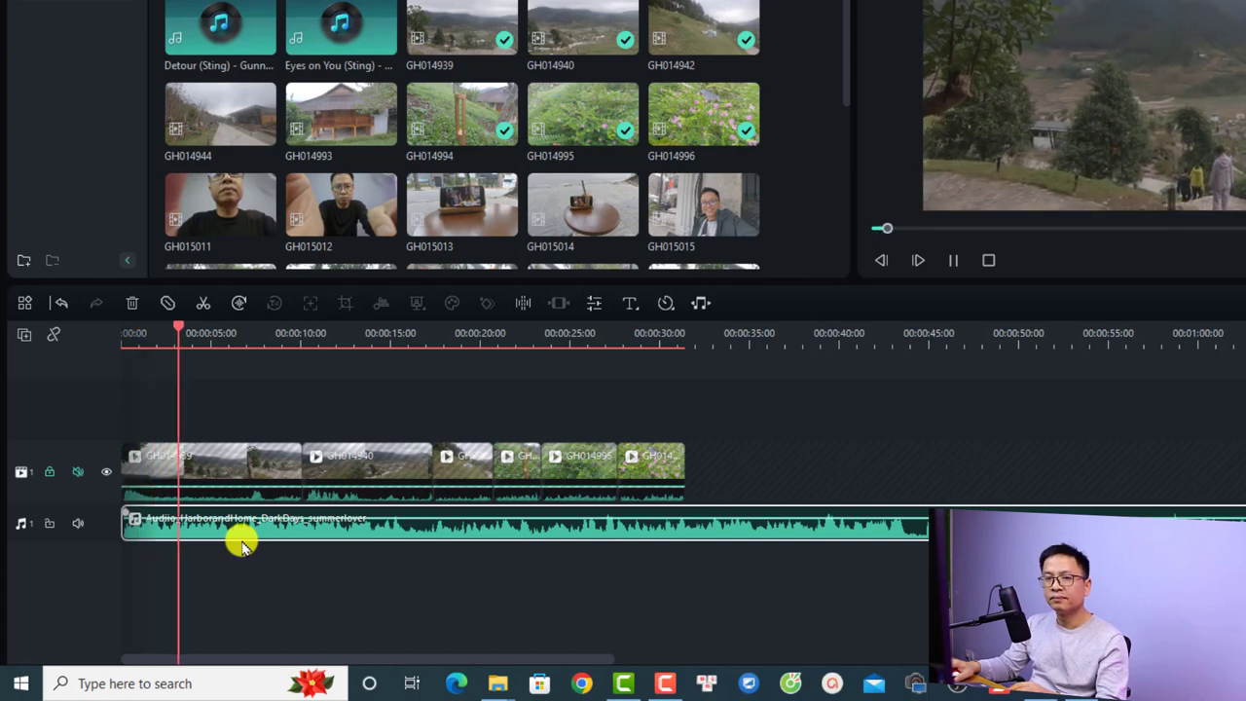
{"action": "key", "text": "space"}
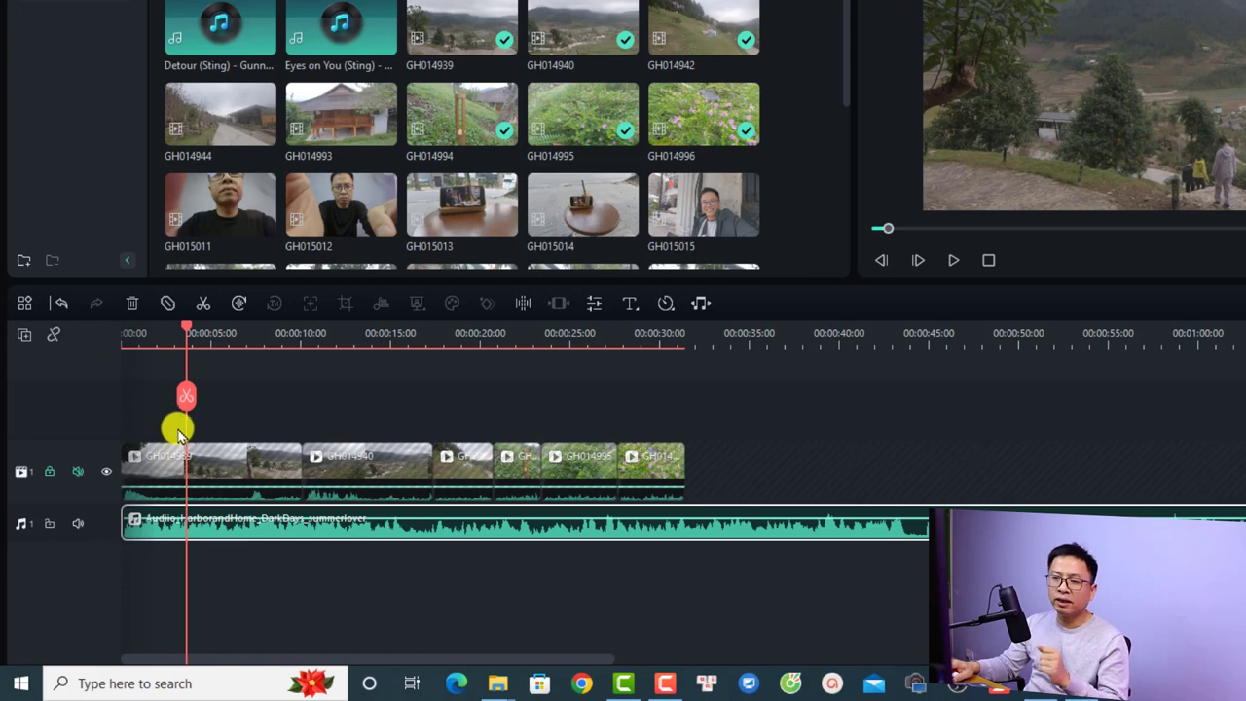
Add an extra video track and an extra audio track to the timeline.
{"action": "left_click", "coordinate": [25, 336]}
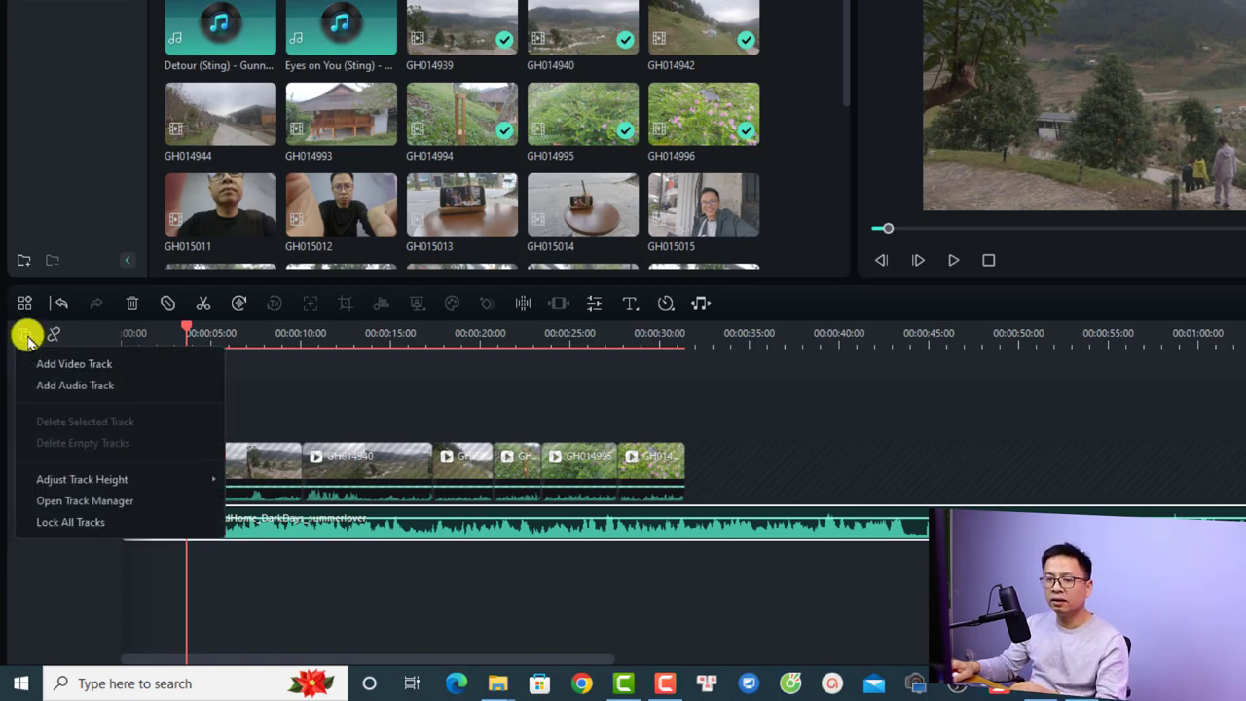
{"action": "left_click", "coordinate": [66, 365]}
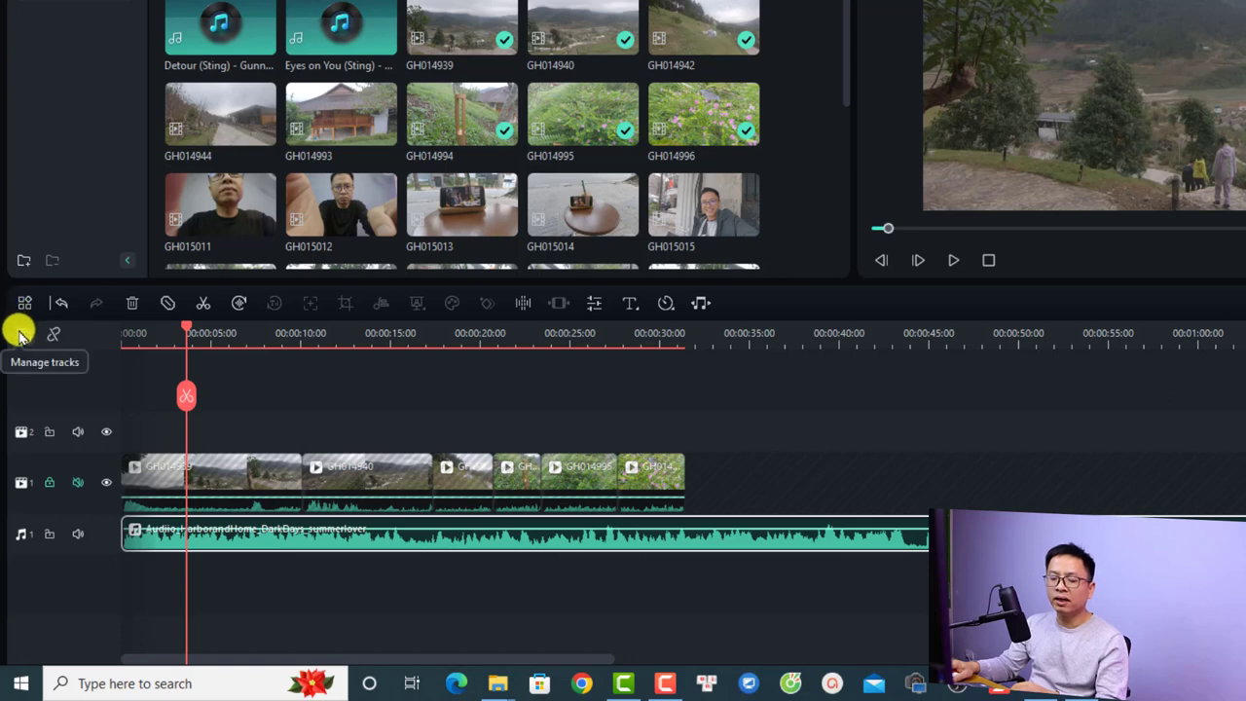
{"action": "left_click", "coordinate": [21, 334]}
{"action": "left_click", "coordinate": [73, 387]}
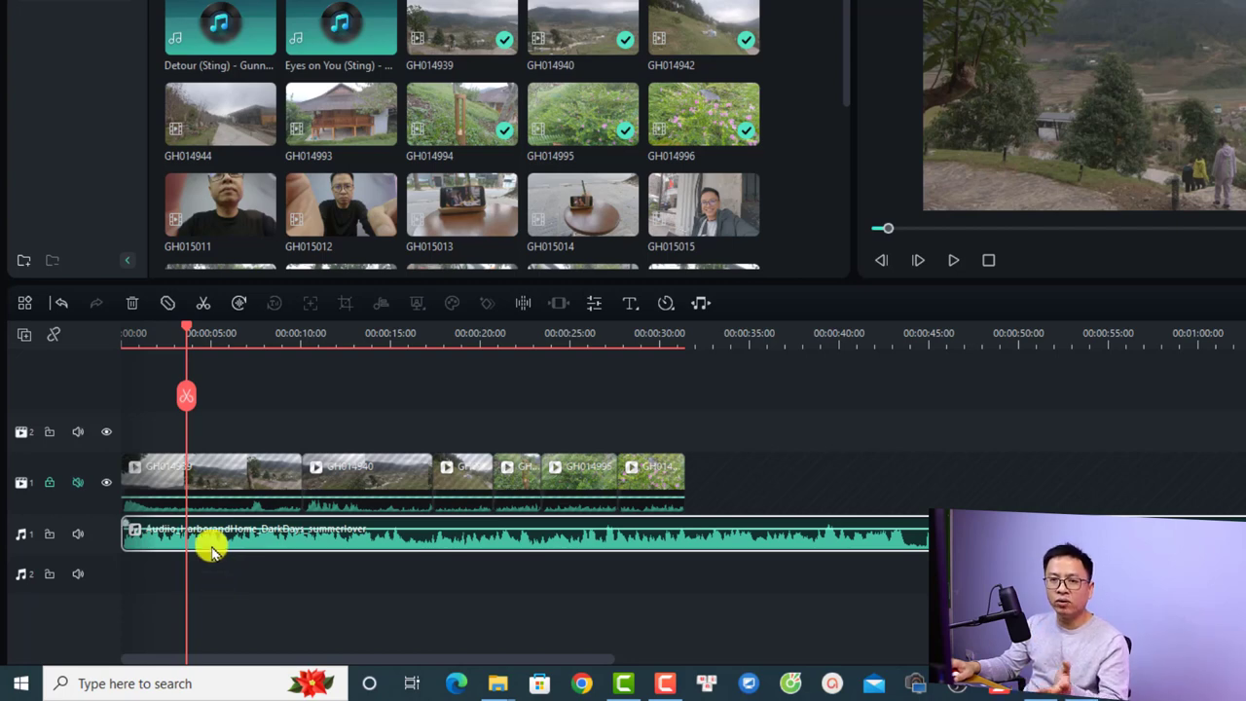
Delete the empty tracks from the timeline and unmute video track 1.
{"action": "left_click", "coordinate": [20, 335]}
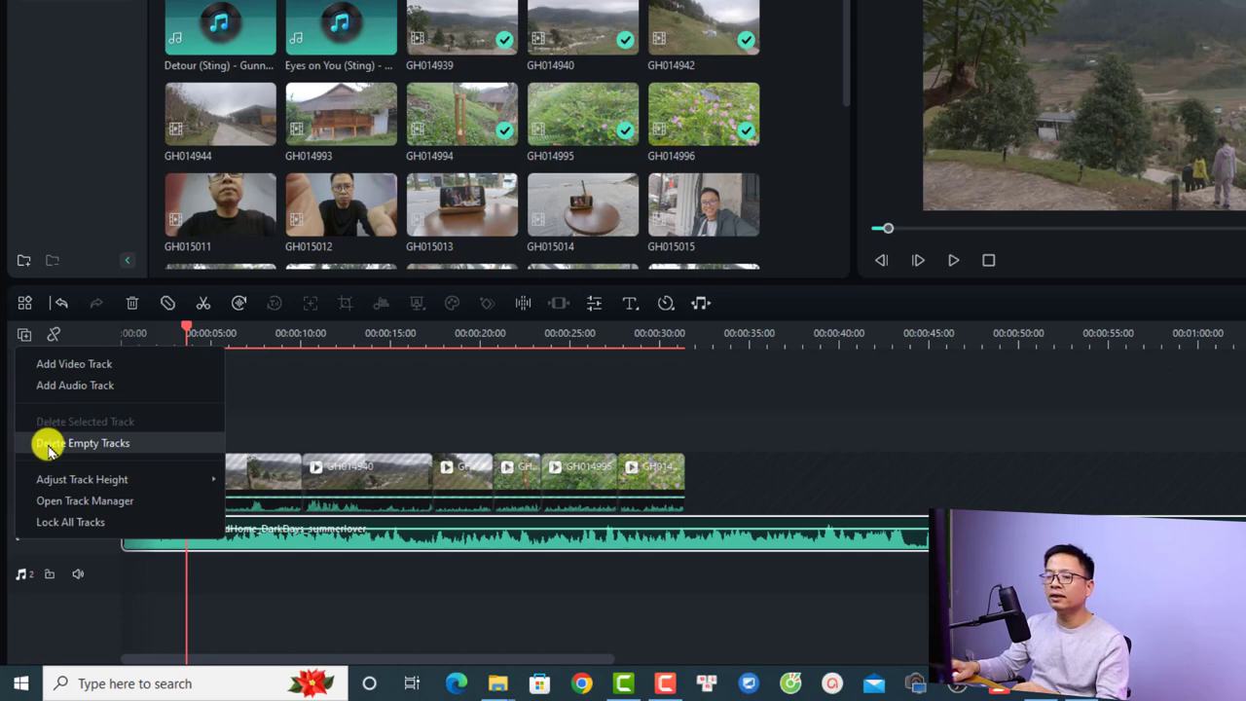
{"action": "left_click", "coordinate": [54, 444]}
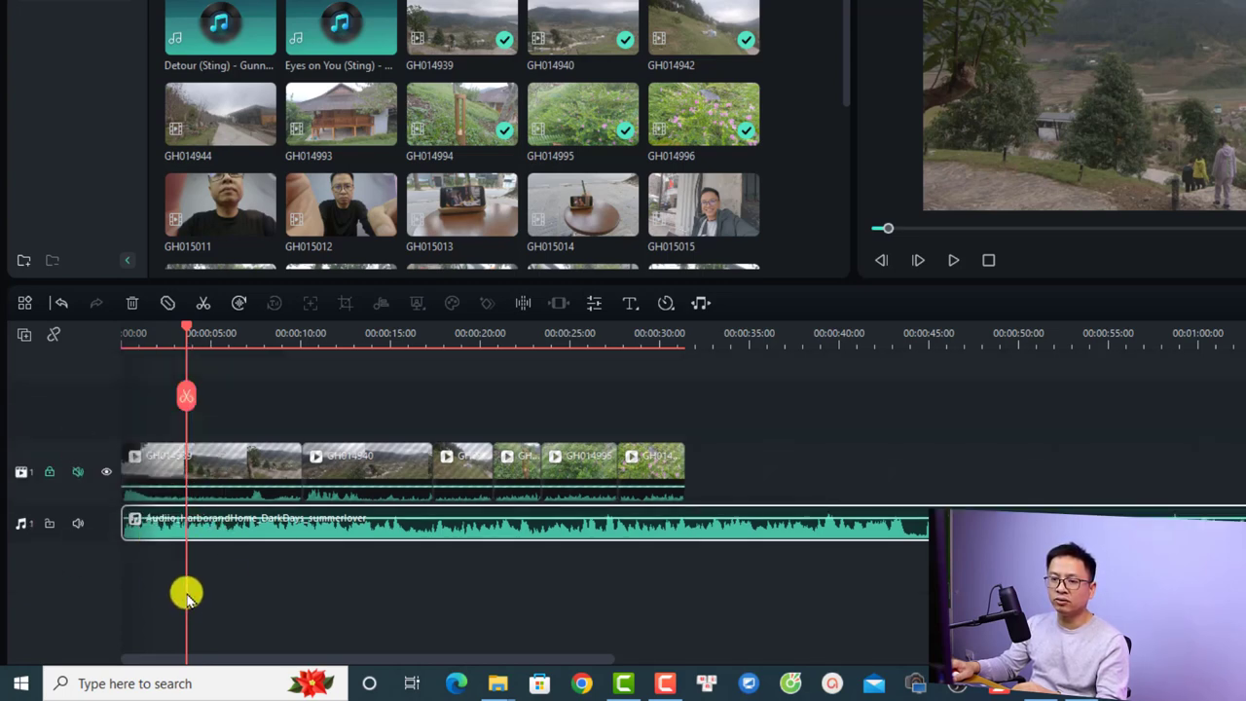
{"action": "left_click", "coordinate": [78, 474]}
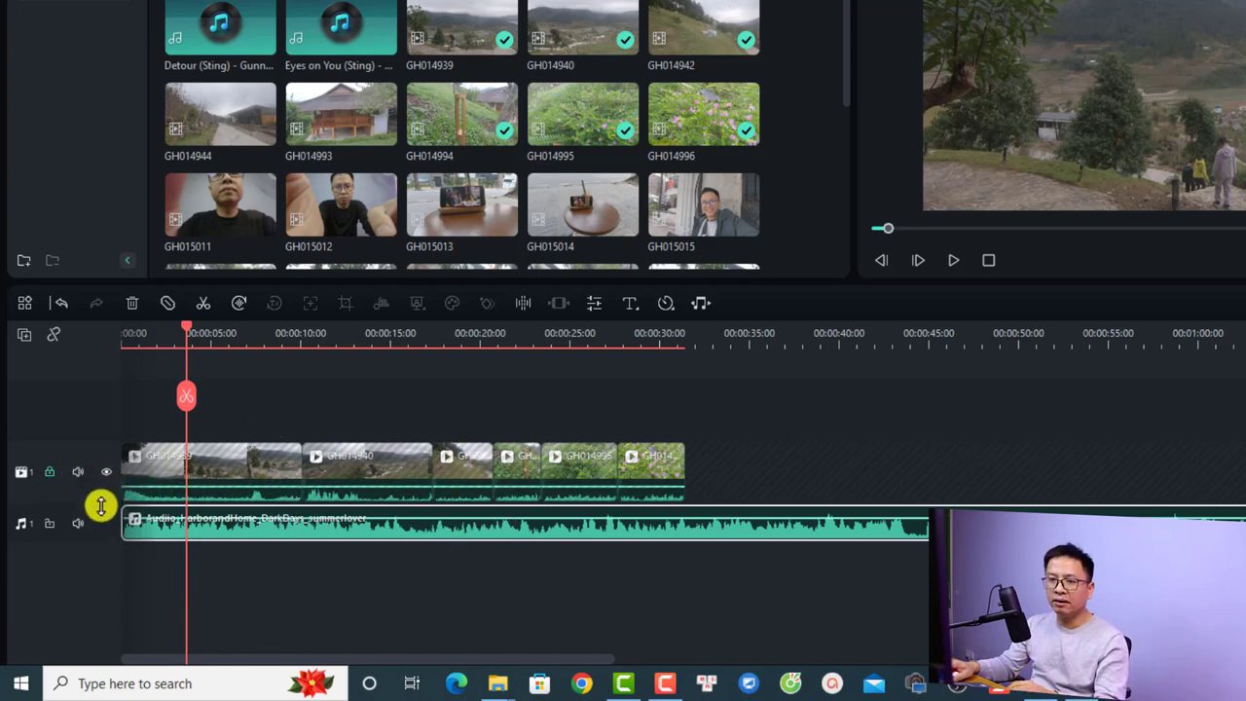
Try the Small track height on the timeline, and set the tracks to Normal height.
{"action": "mouse_move", "coordinate": [97, 500]}
{"action": "left_mouse_down"}
{"action": "mouse_move", "coordinate": [100, 477]}
{"action": "mouse_move", "coordinate": [94, 493]}
{"action": "left_mouse_up"}
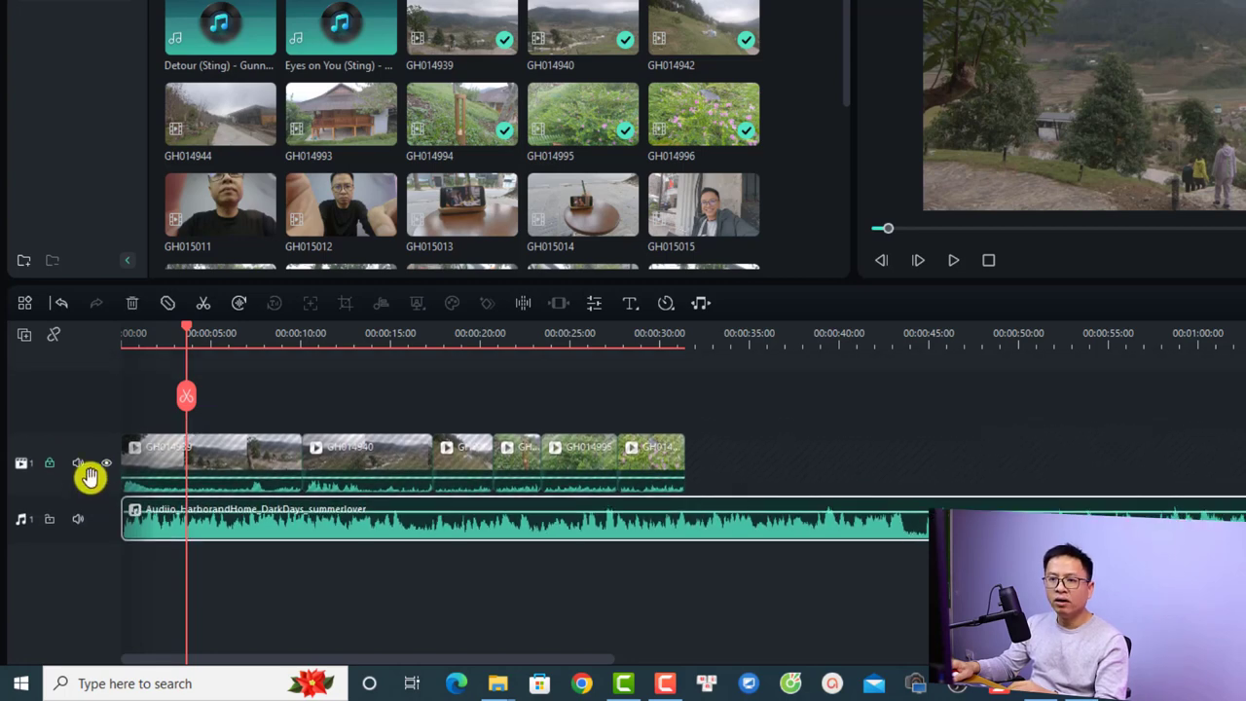
{"action": "left_click", "coordinate": [20, 334]}
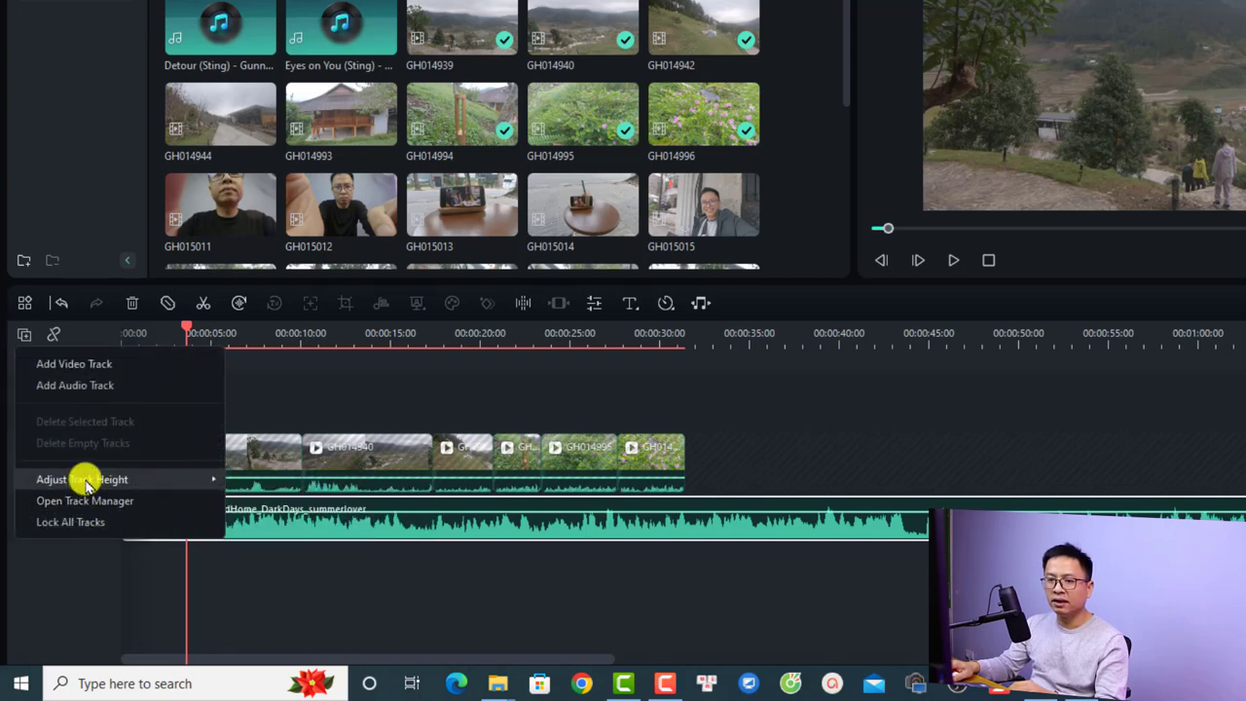
{"action": "mouse_move", "coordinate": [126, 478]}
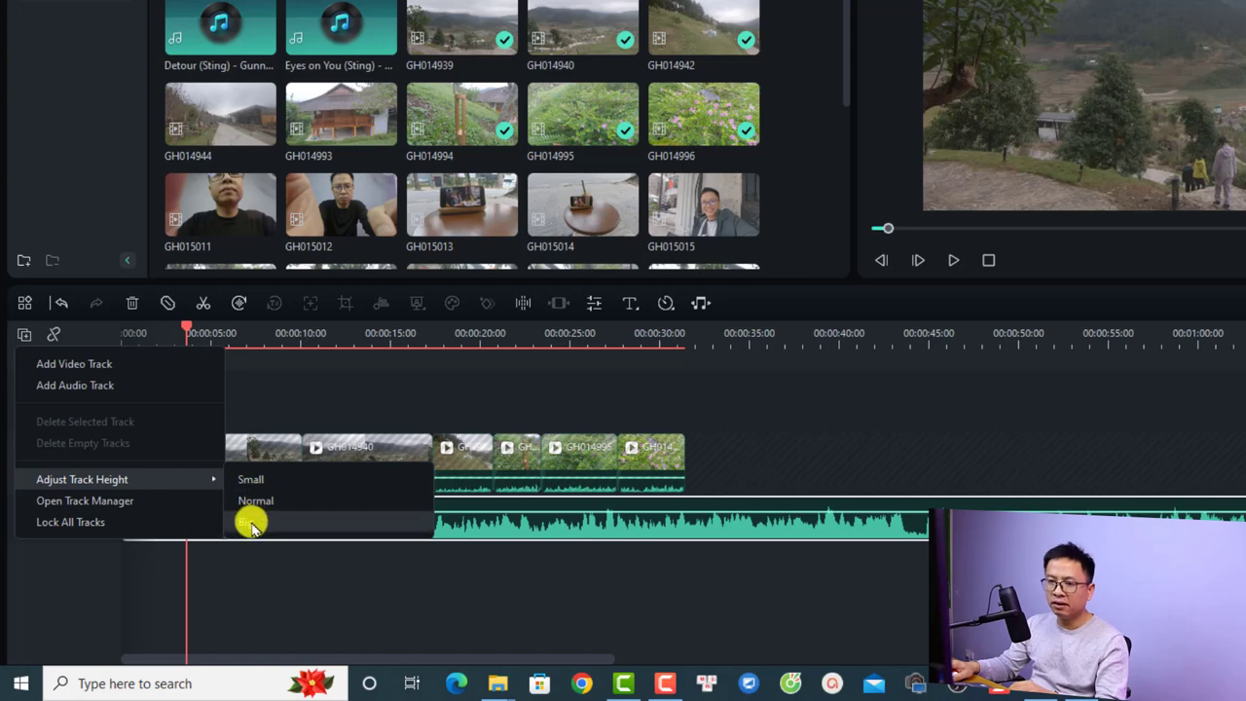
{"action": "left_click", "coordinate": [250, 481]}
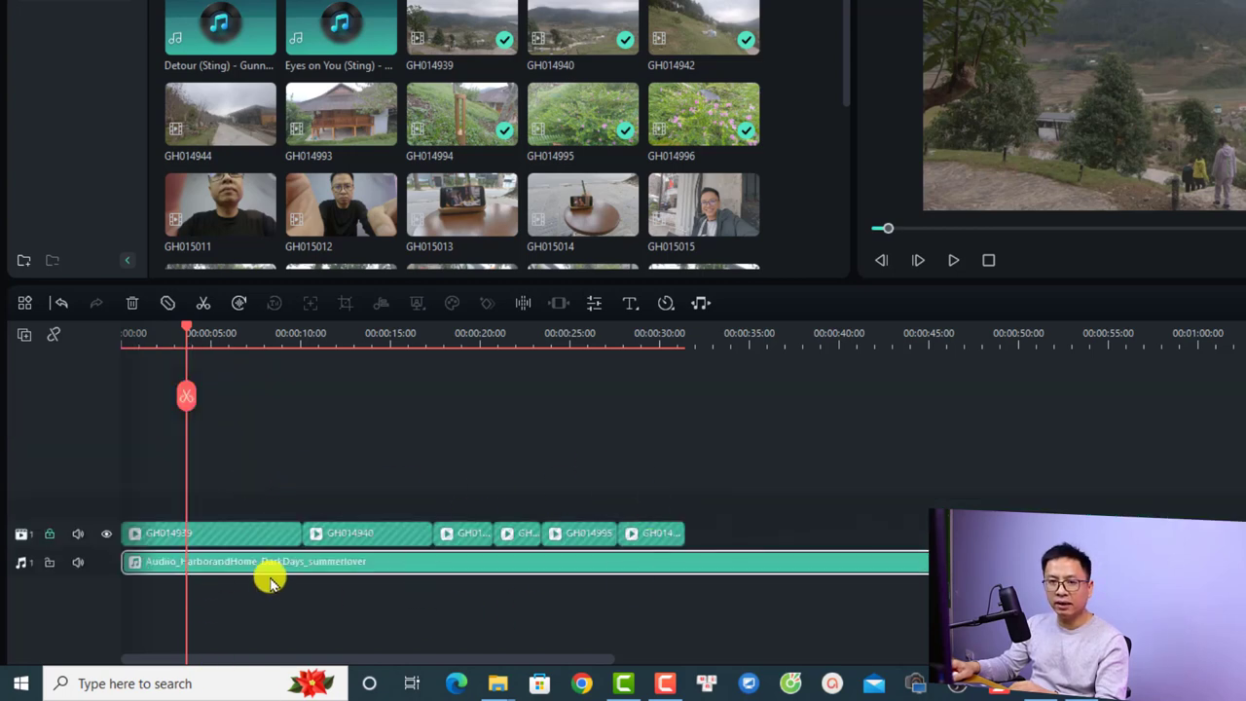
{"action": "left_click", "coordinate": [25, 334]}
{"action": "mouse_move", "coordinate": [172, 479]}
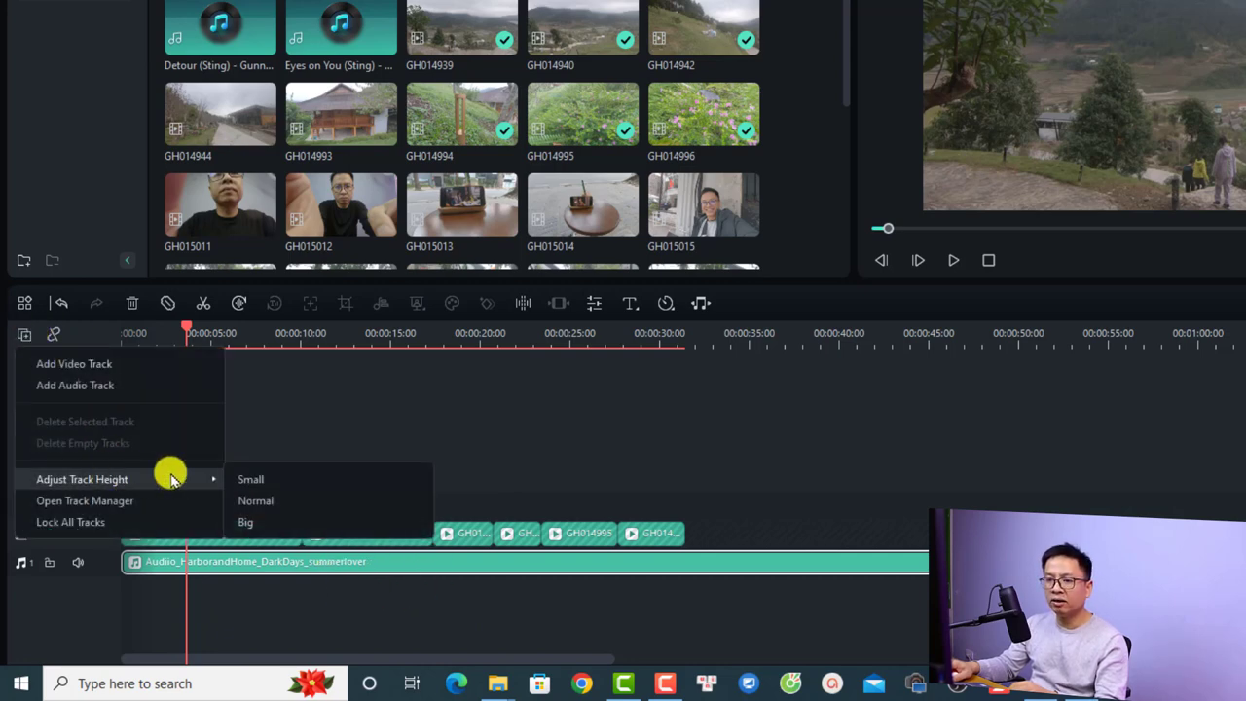
{"action": "left_click", "coordinate": [289, 497]}
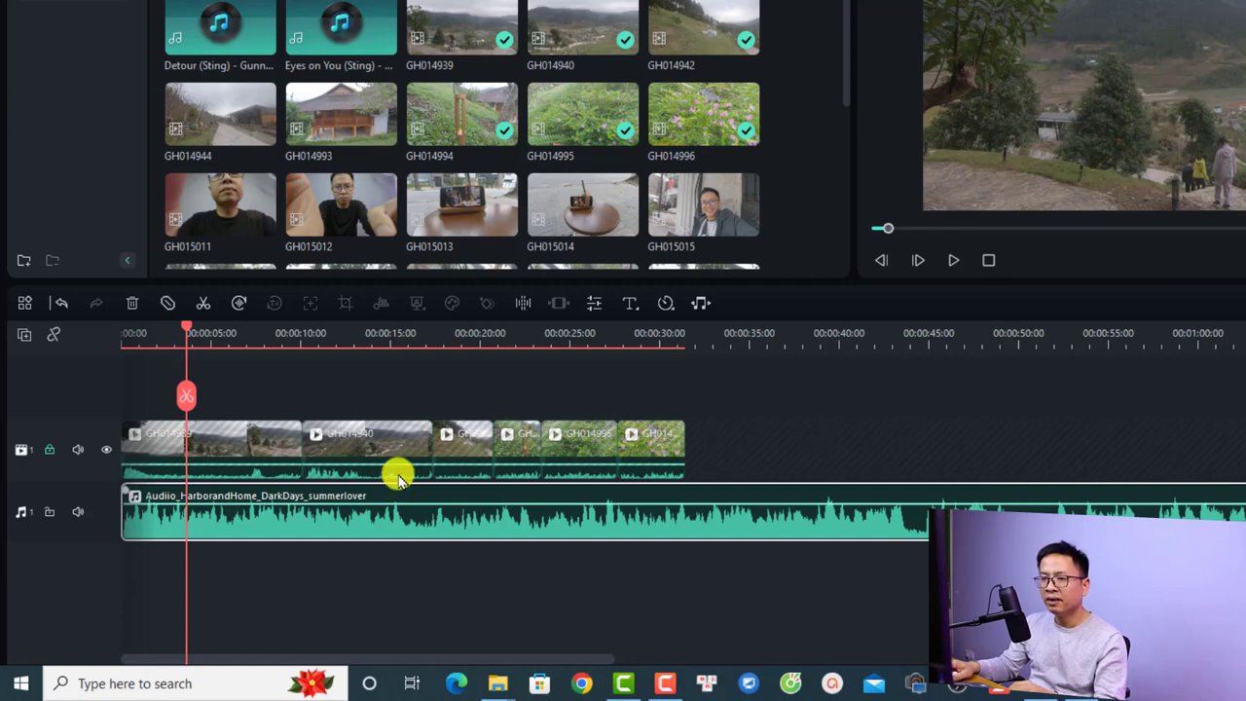
Scrub through the timeline, place the playhead at 00:00:12:07, and play about three seconds of the sequence.
{"action": "key", "text": "ctrl+equal"}
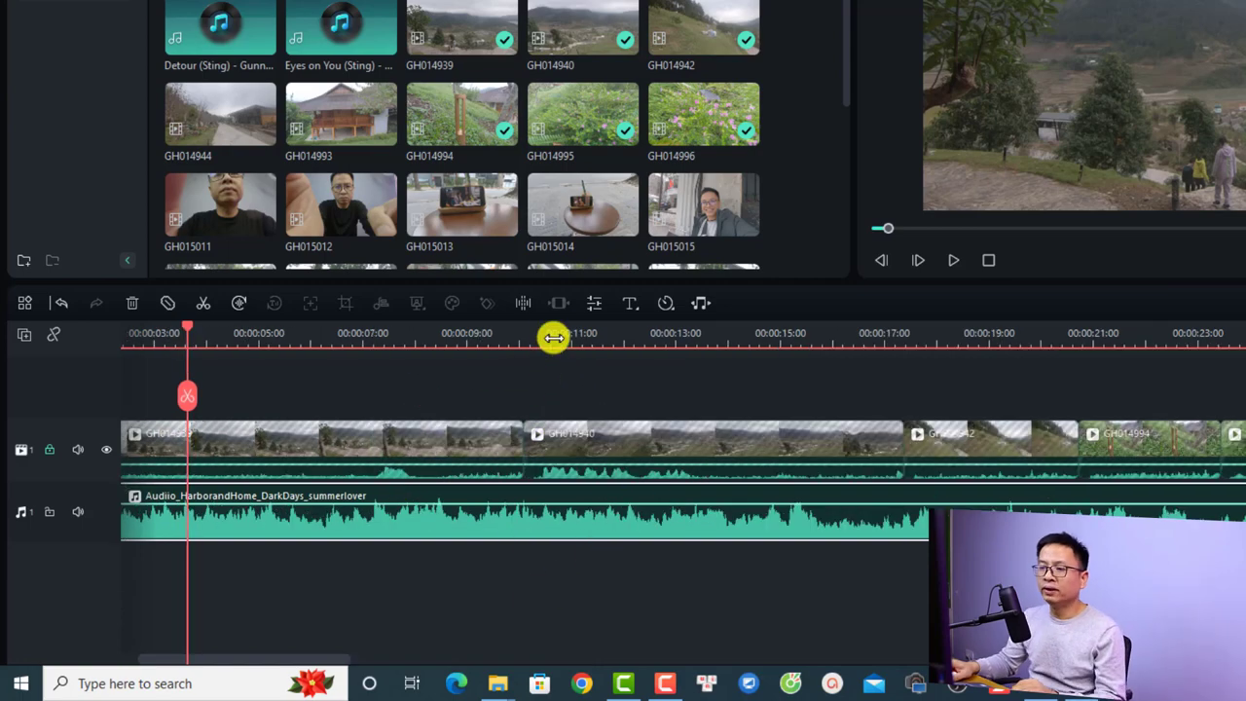
{"action": "left_click_drag", "start_coordinate": [546, 333], "coordinate": [457, 344]}
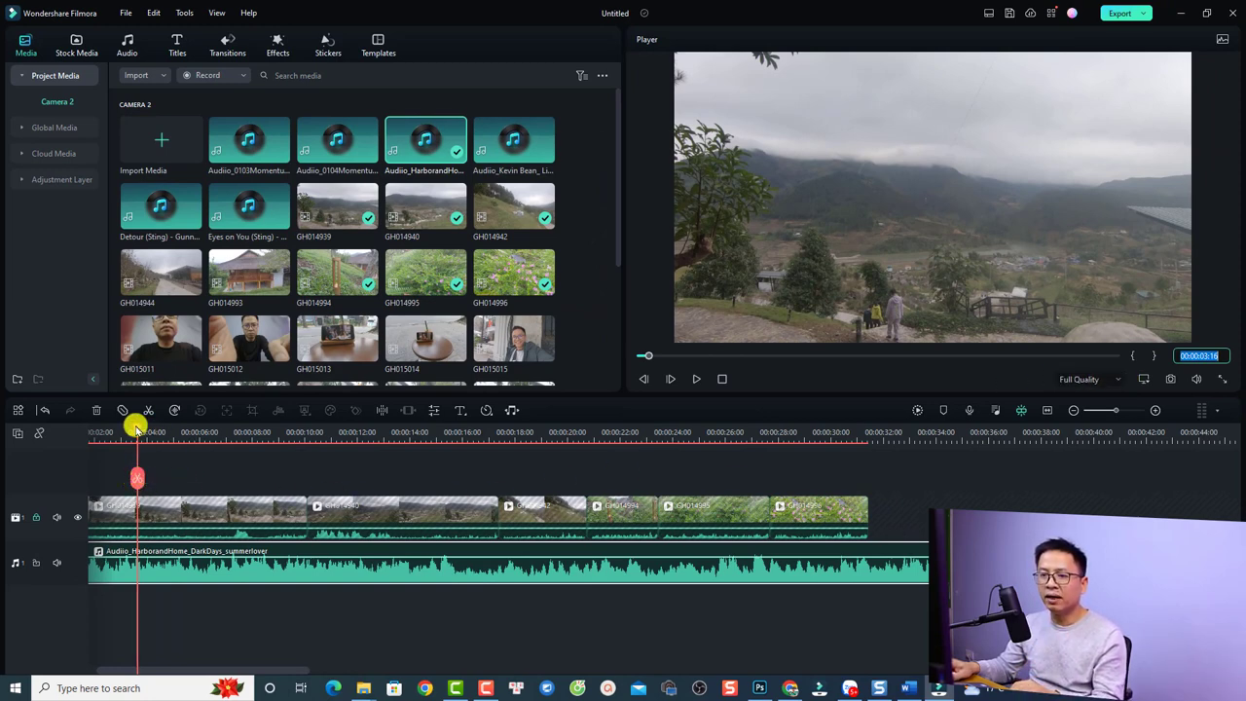
{"action": "left_click_drag", "start_coordinate": [136, 429], "coordinate": [429, 426]}
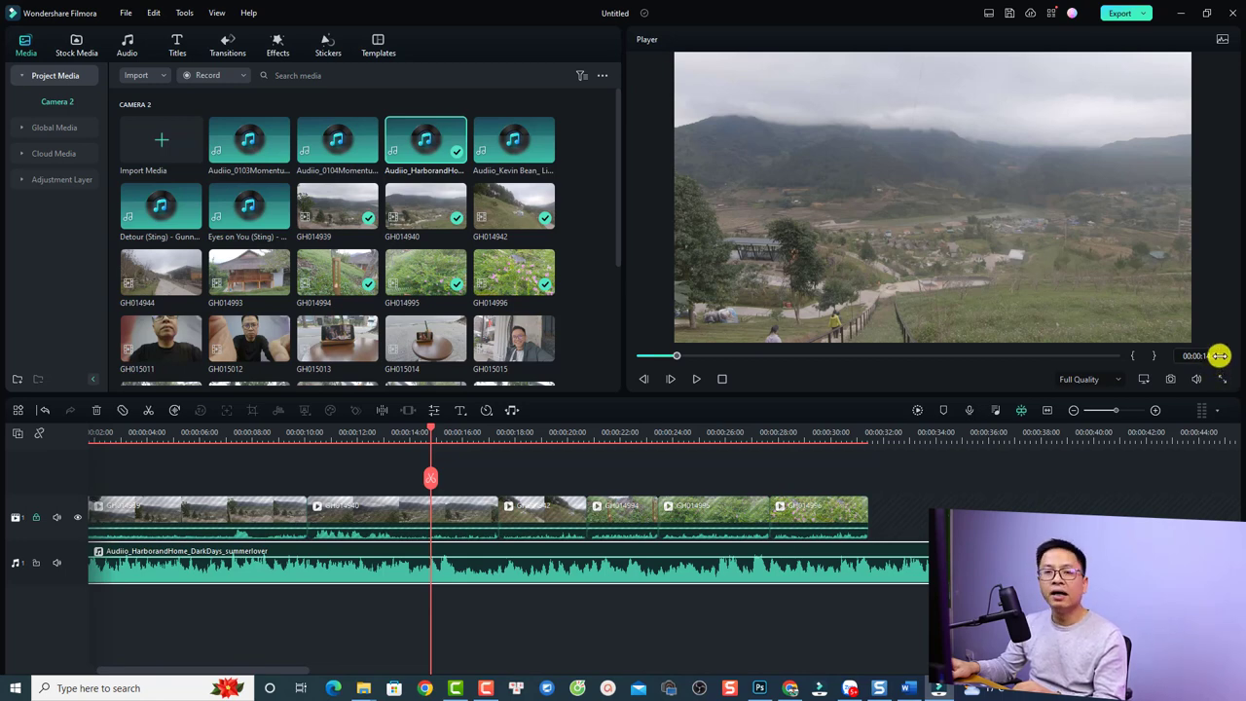
{"action": "left_click", "coordinate": [364, 437]}
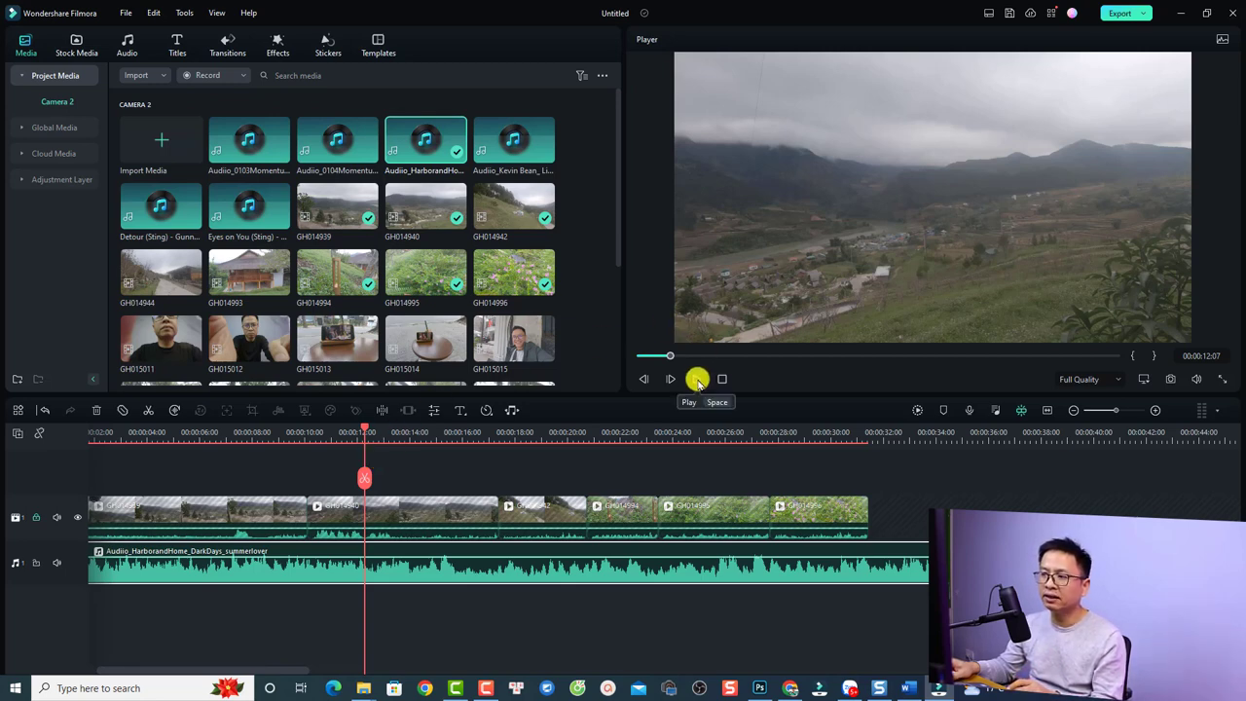
{"action": "key", "text": "space"}
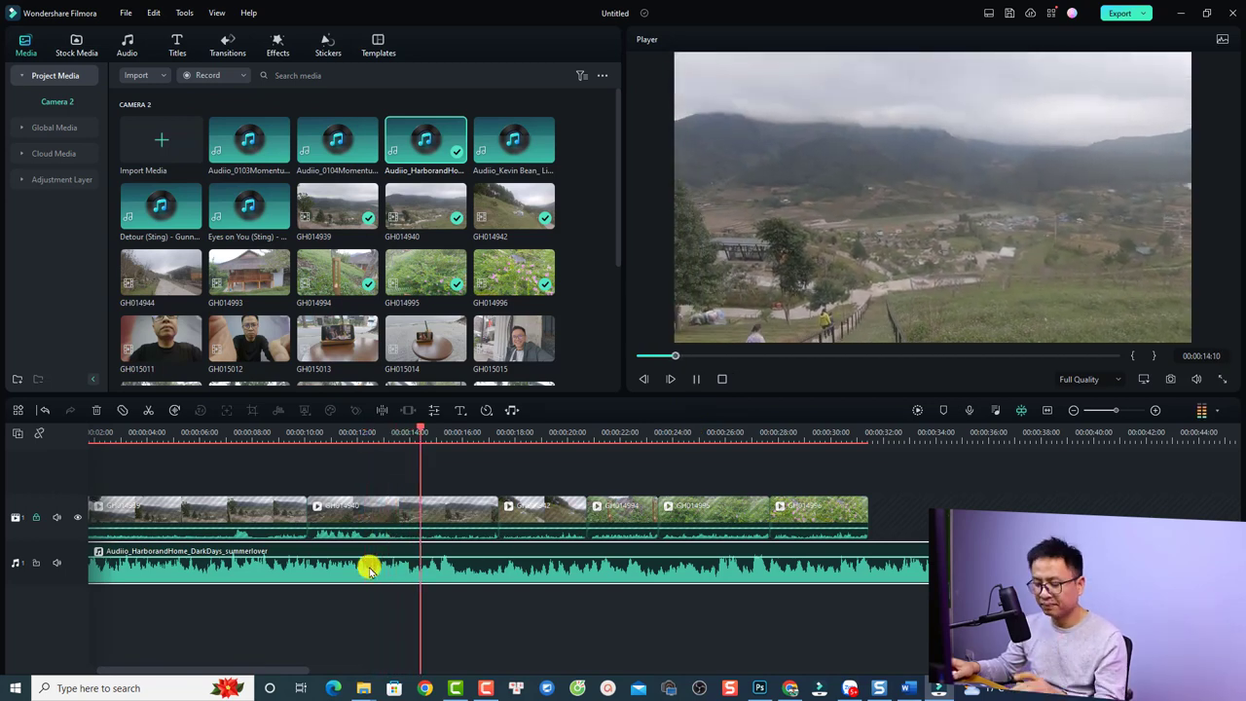
{"action": "key", "text": "space"}
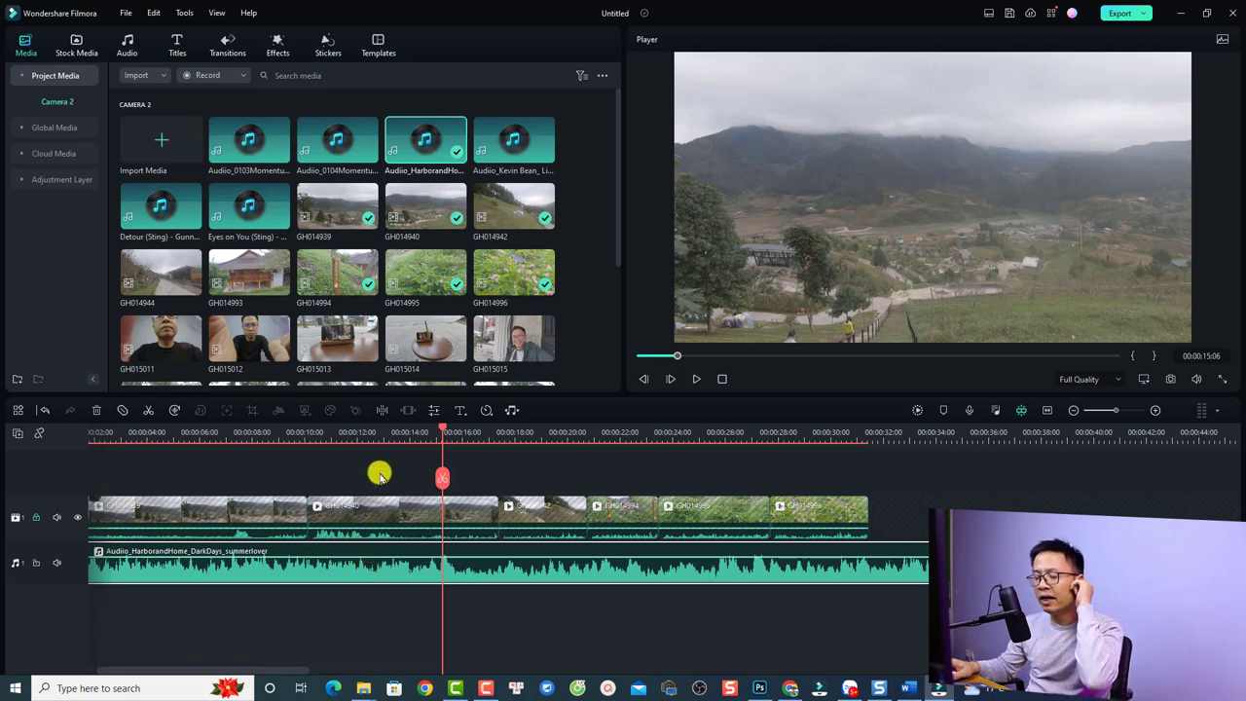
Zoom the timeline in and out around the playhead, and fit the entire timeline in view.
{"action": "left_click", "coordinate": [1156, 414]}
{"action": "left_click", "coordinate": [1156, 413]}
{"action": "left_click", "coordinate": [1156, 414]}
{"action": "left_click", "coordinate": [1155, 414]}
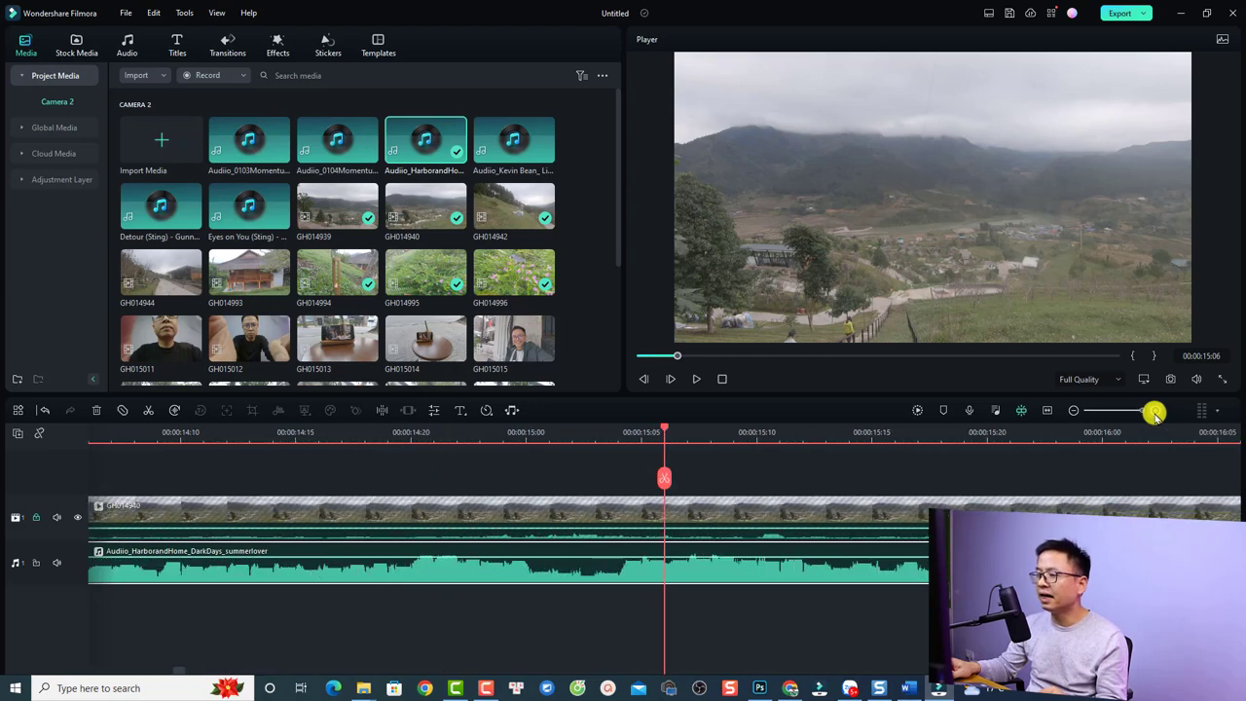
{"action": "left_click_drag", "start_coordinate": [1154, 414], "coordinate": [1074, 417]}
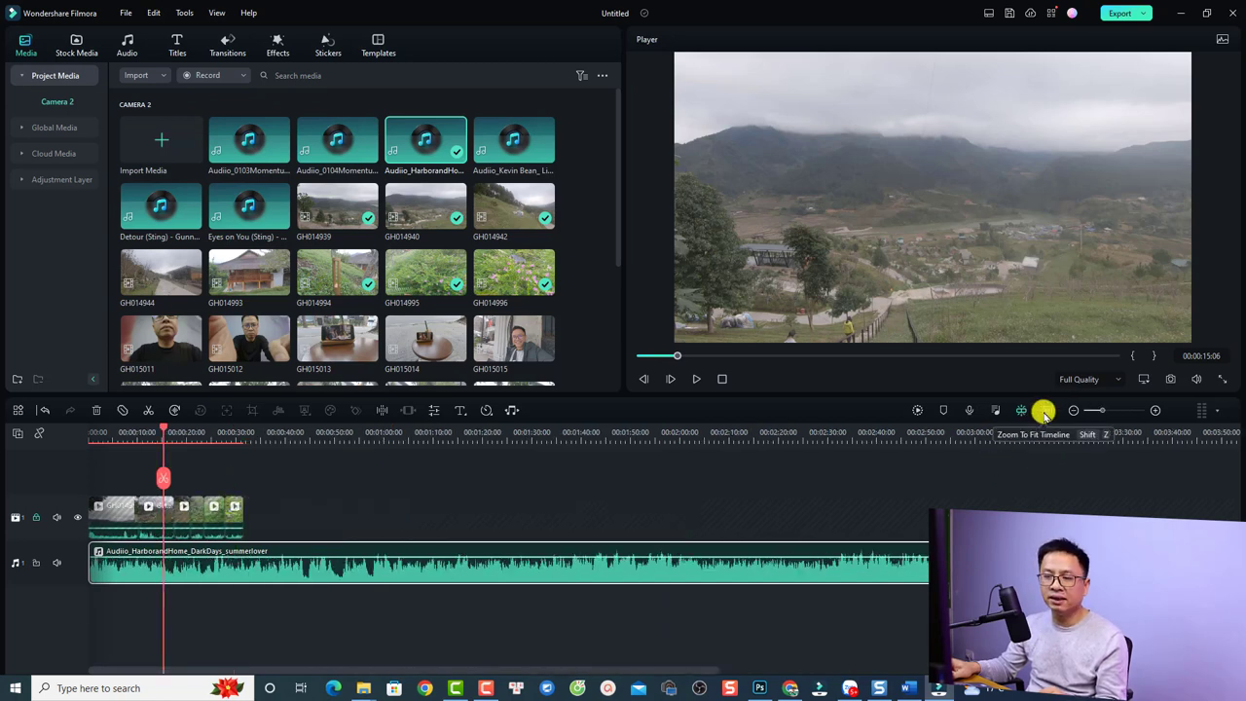
{"action": "left_click", "coordinate": [1156, 410]}
{"action": "left_click", "coordinate": [1156, 410]}
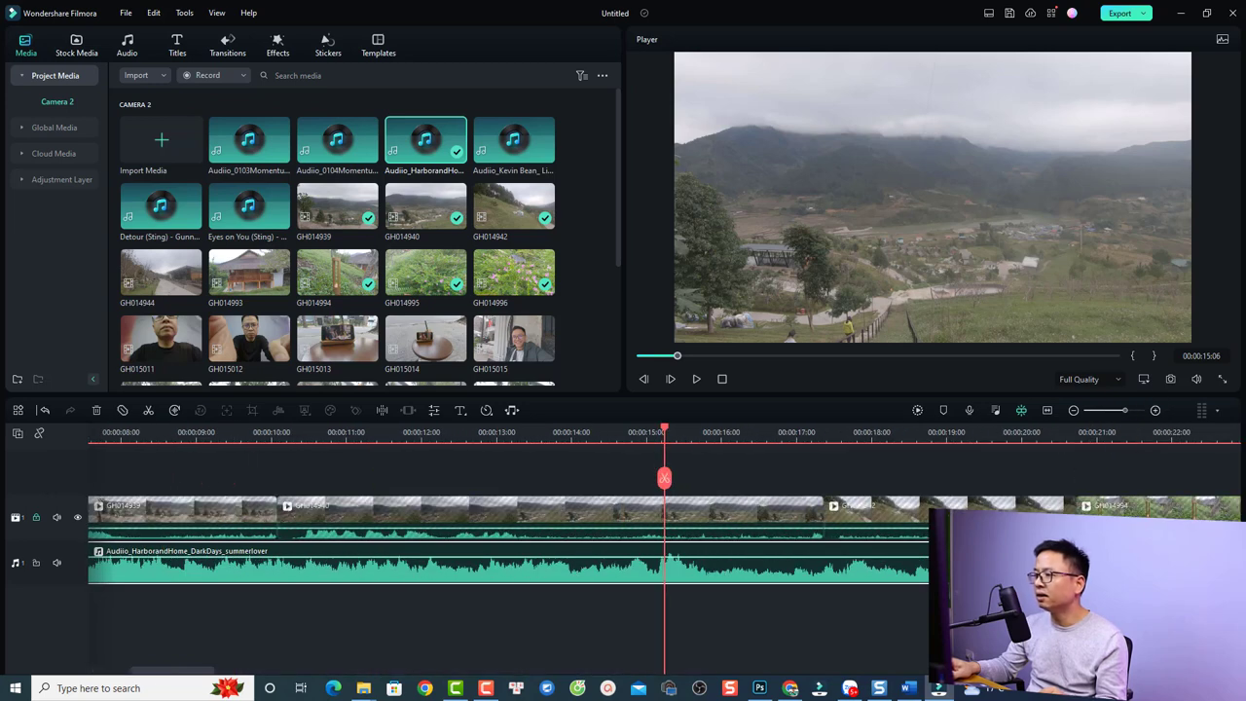
{"action": "left_click", "coordinate": [1047, 410]}
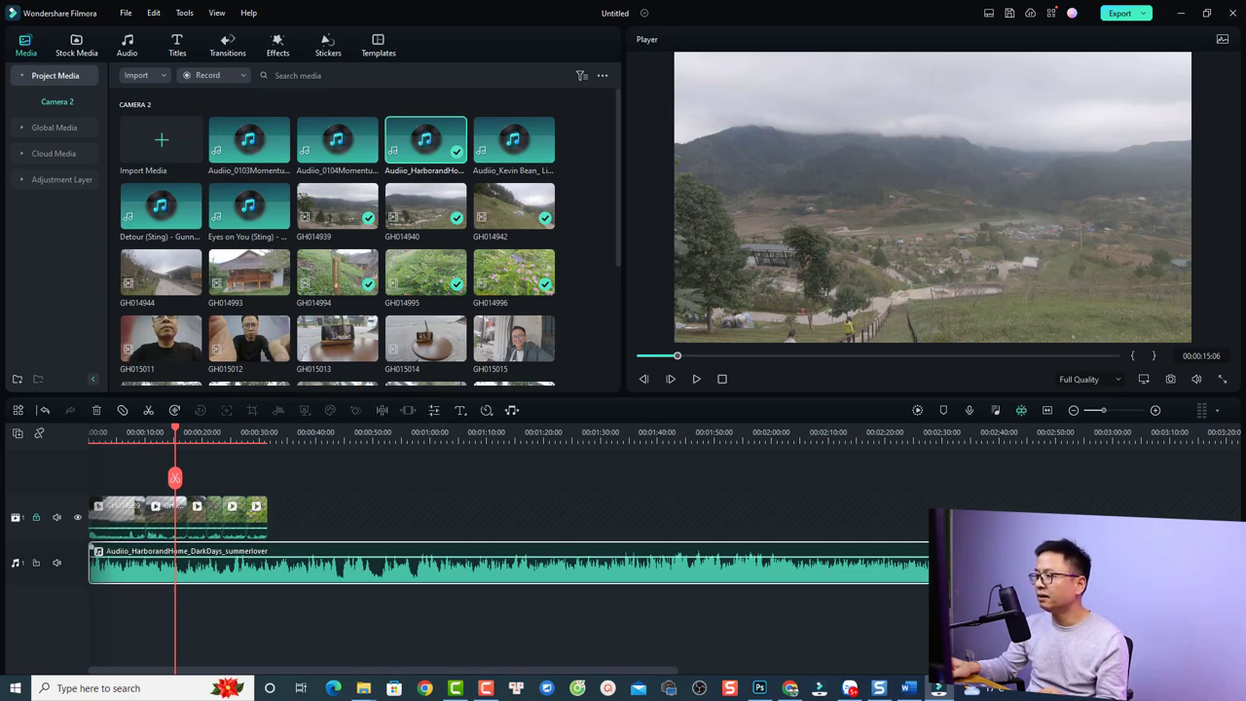
Trim the music clip on audio track 1 to end with the last video clip, and unlock video track 1.
{"action": "left_click_drag", "start_coordinate": [935, 575], "coordinate": [264, 576]}
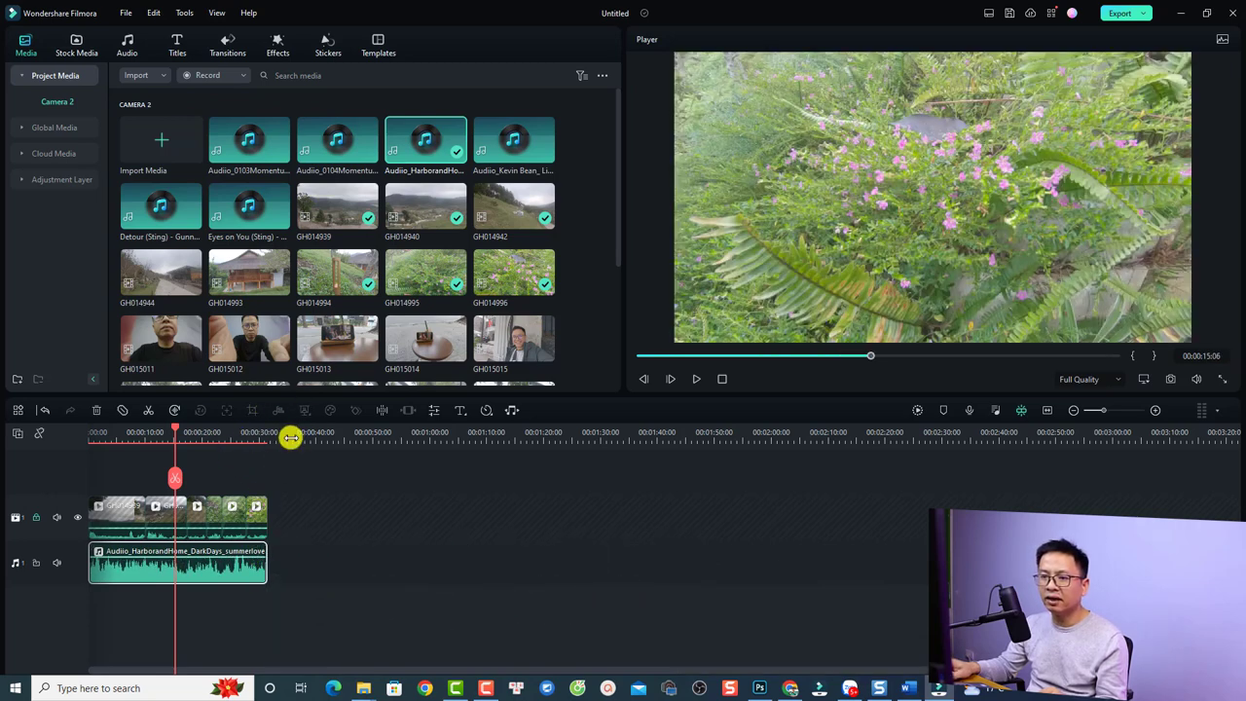
{"action": "left_click", "coordinate": [1049, 413]}
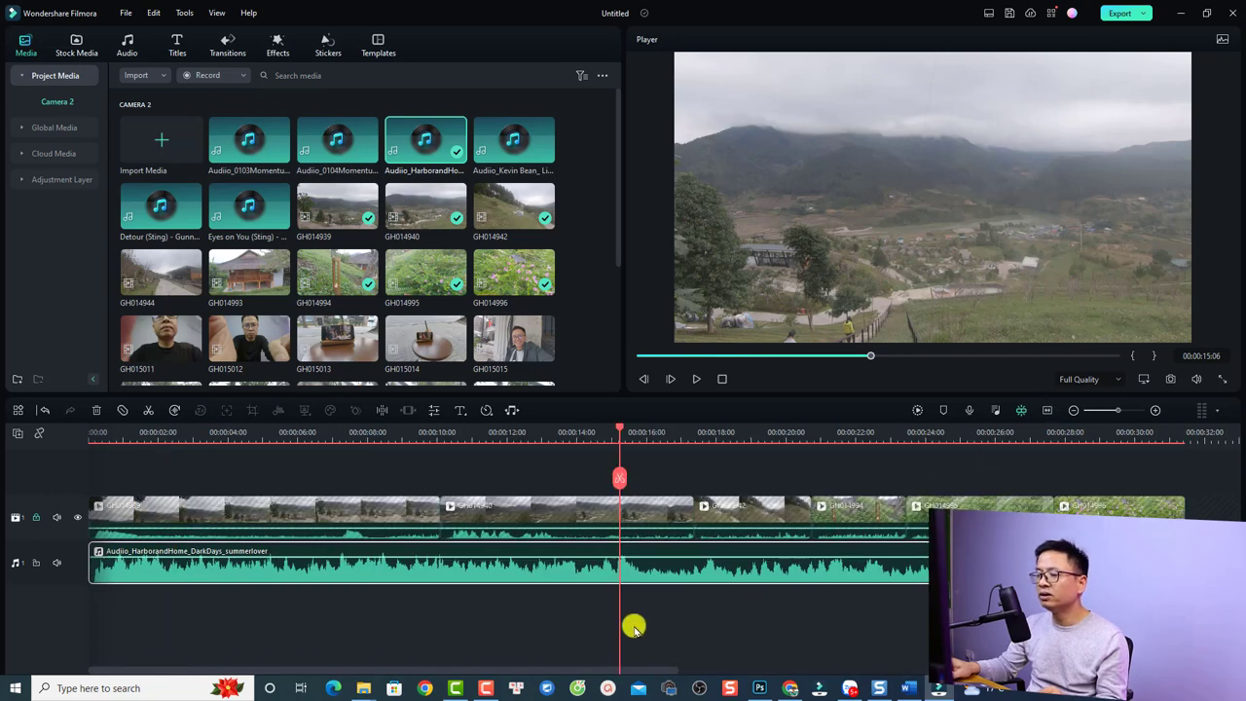
{"action": "left_click", "coordinate": [37, 518]}
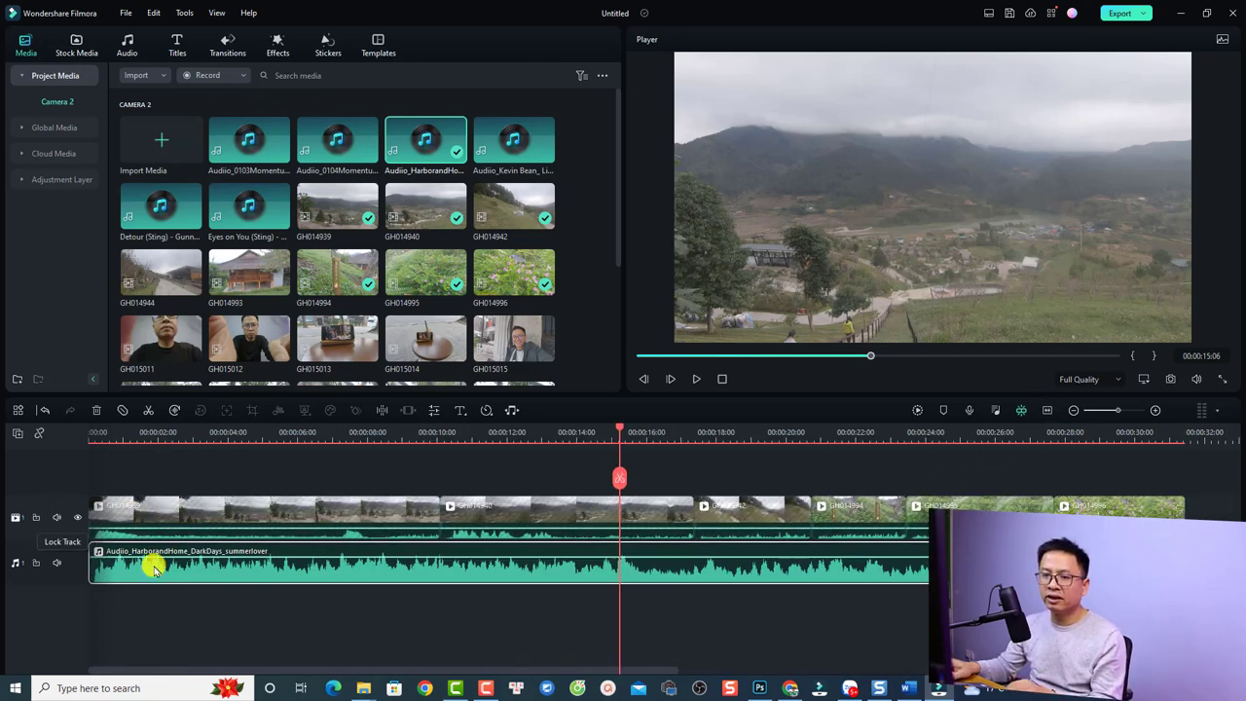
Split clip GH014939 at 00:00:07:16, GH014940 at 00:00:12:21, and GH014942 near its end.
{"action": "left_click", "coordinate": [555, 508]}
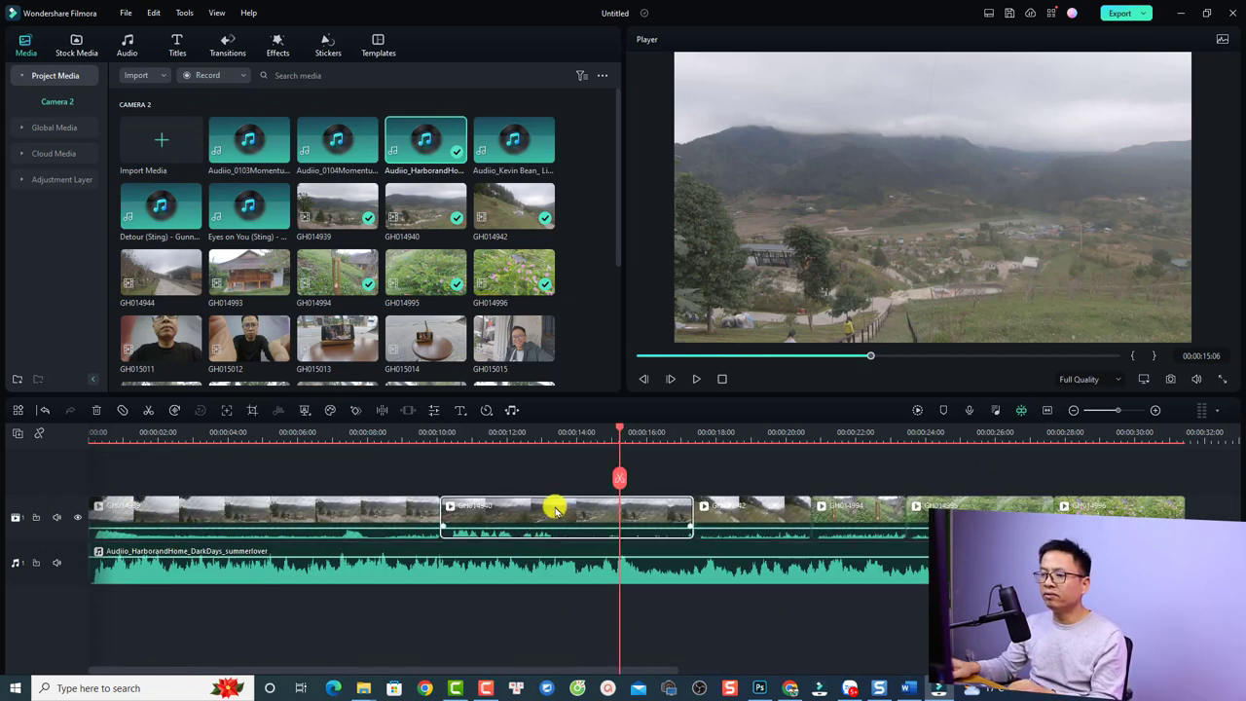
{"action": "left_click", "coordinate": [537, 573]}
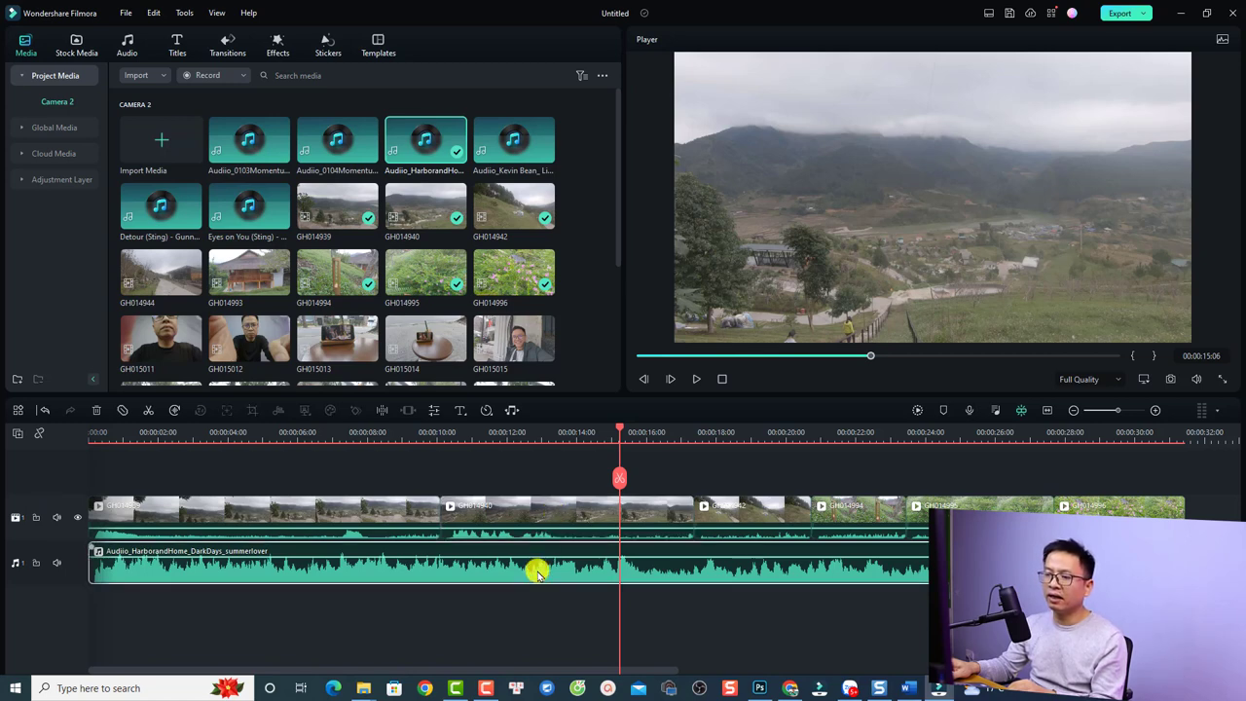
{"action": "left_click", "coordinate": [547, 514]}
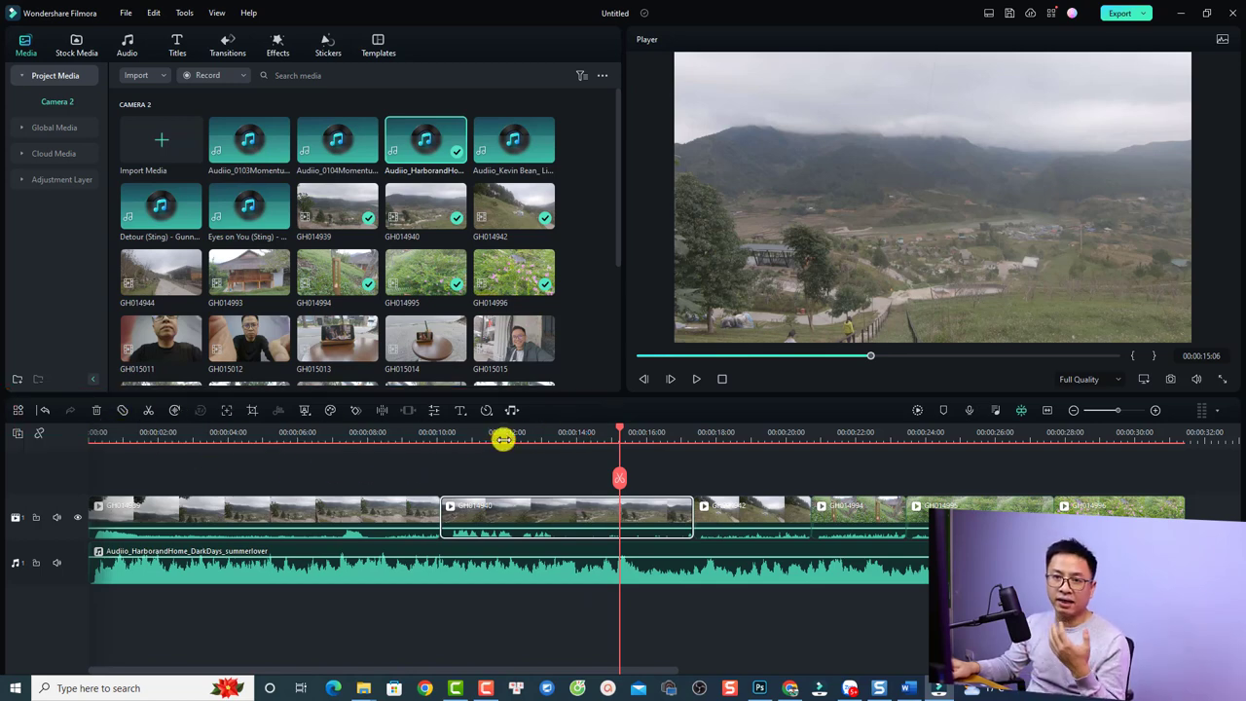
{"action": "left_click", "coordinate": [123, 410]}
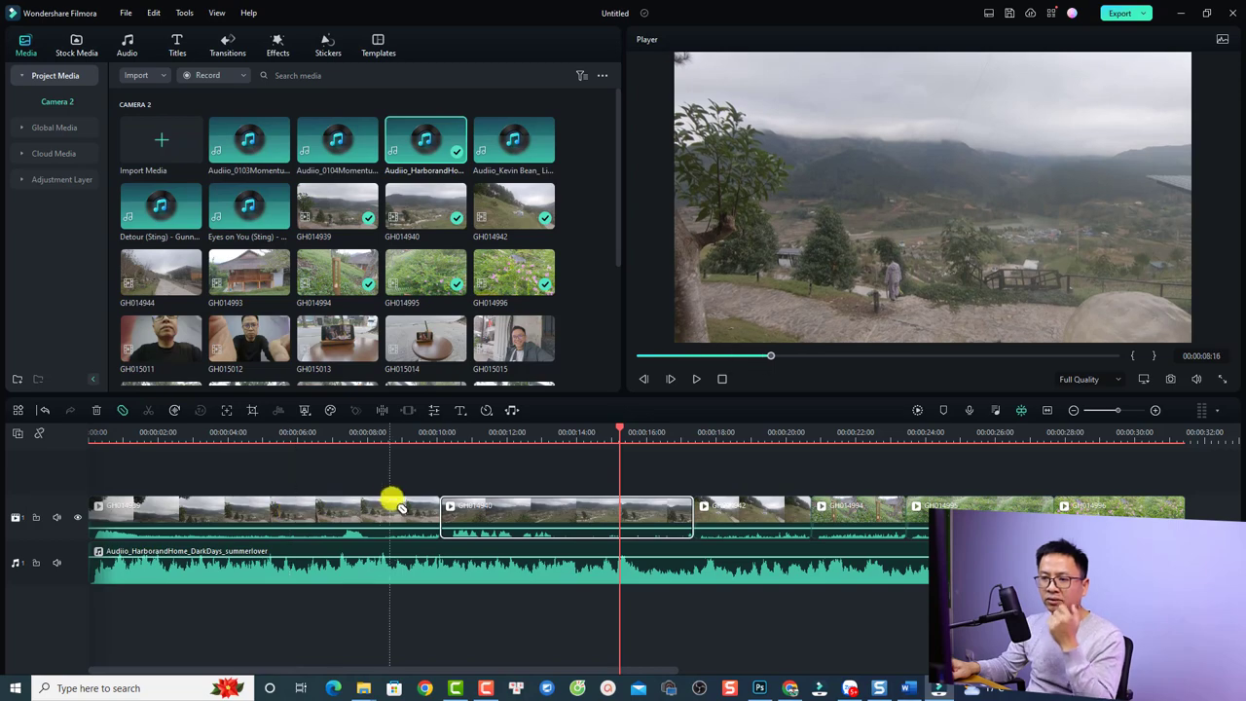
{"action": "left_click", "coordinate": [356, 511]}
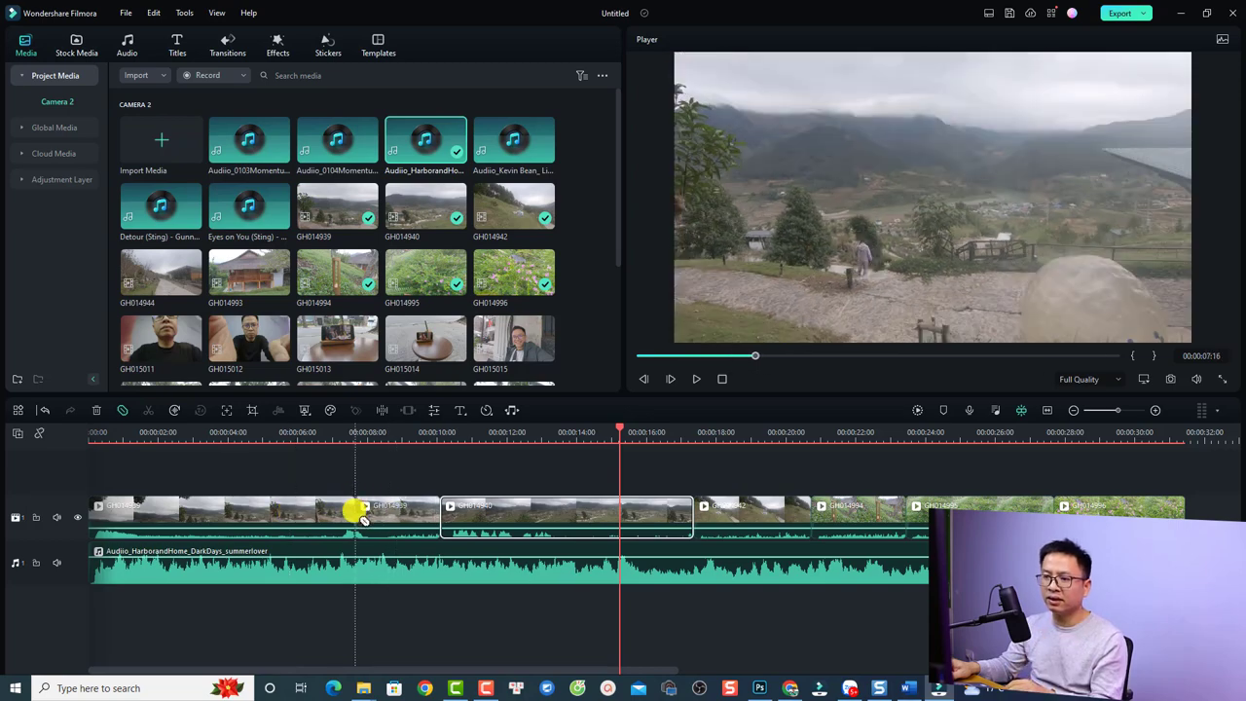
{"action": "left_click", "coordinate": [538, 512]}
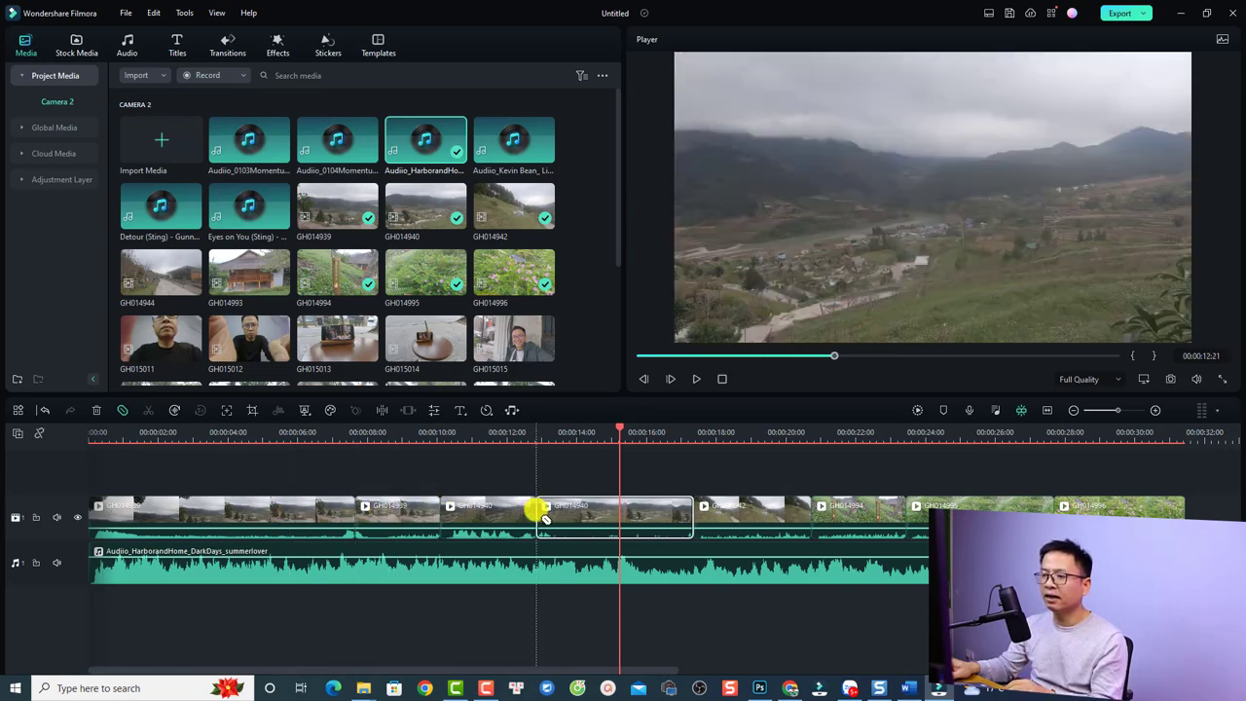
{"action": "left_click", "coordinate": [777, 503]}
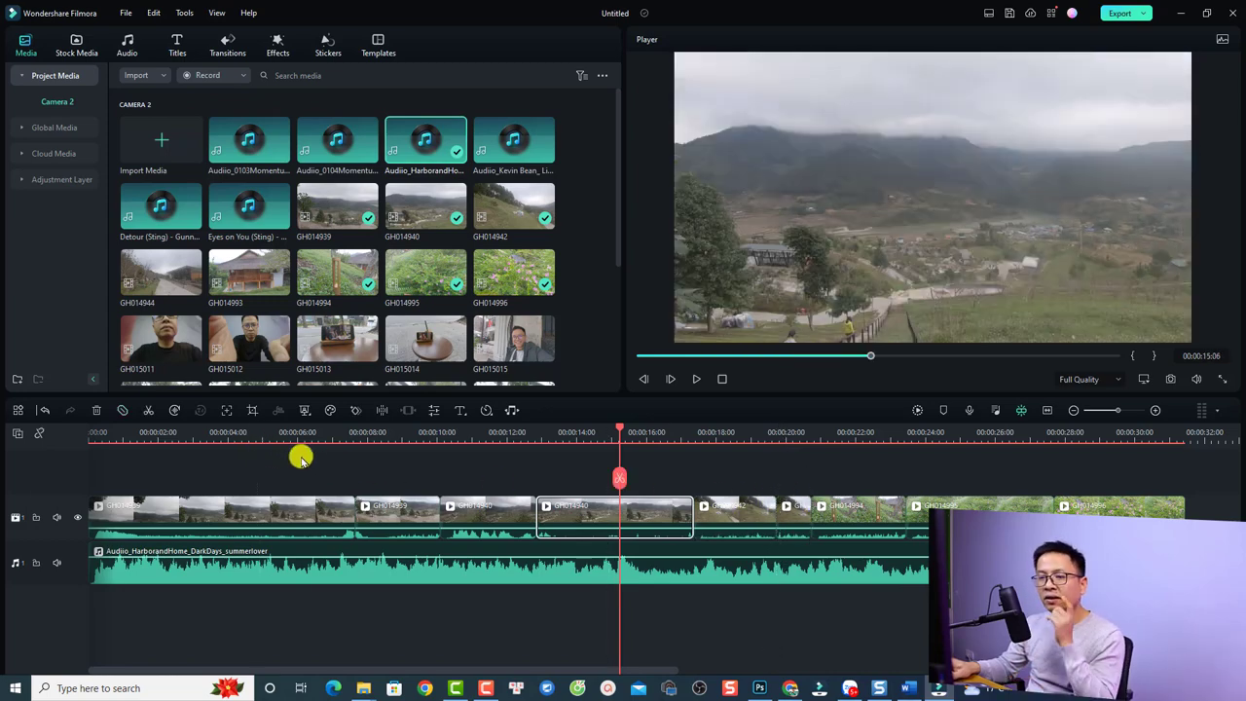
Select the first clip at 00:00:04:09, look at its Color Match settings, and add a transform keyframe to it.
{"action": "left_click", "coordinate": [240, 440]}
{"action": "left_click", "coordinate": [270, 505]}
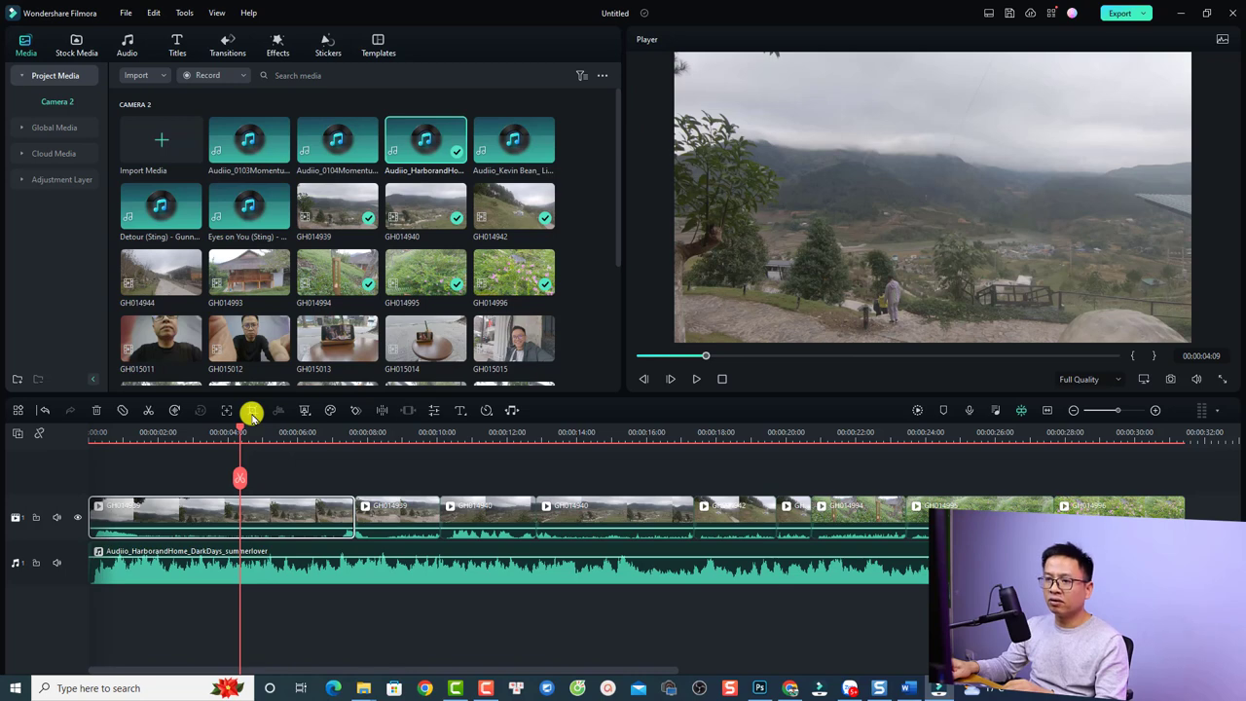
{"action": "left_click", "coordinate": [304, 410]}
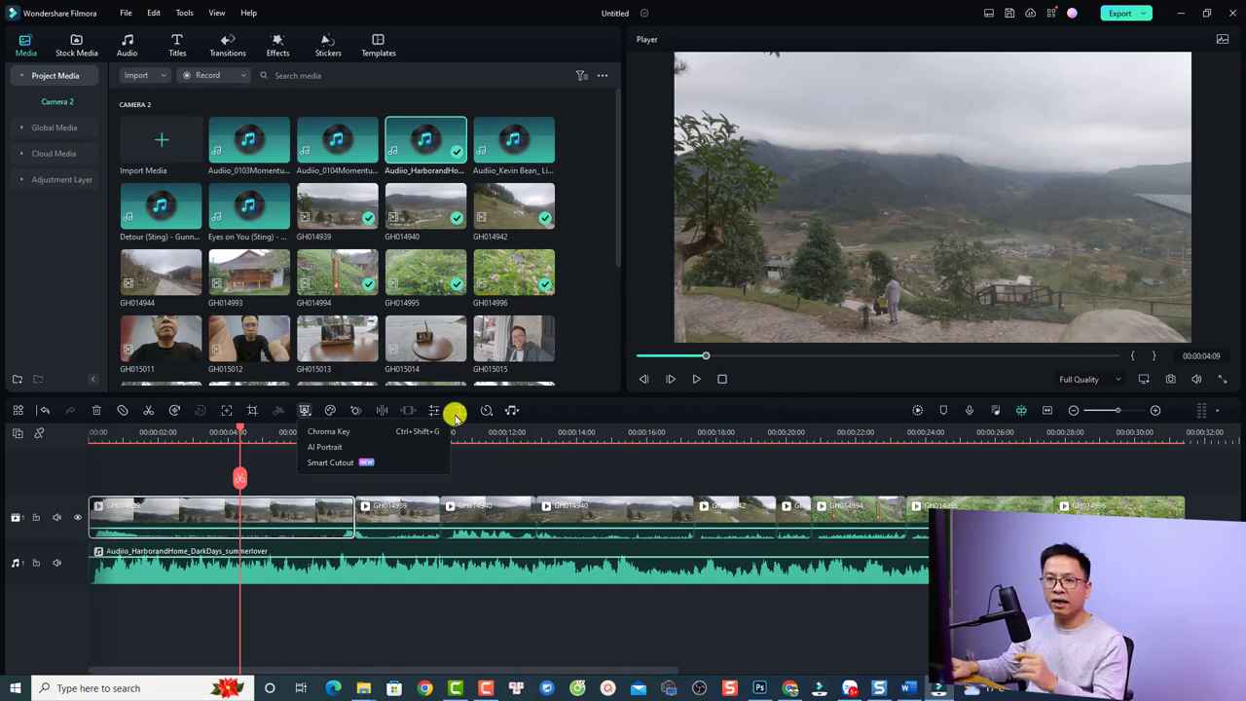
{"action": "left_click", "coordinate": [331, 411]}
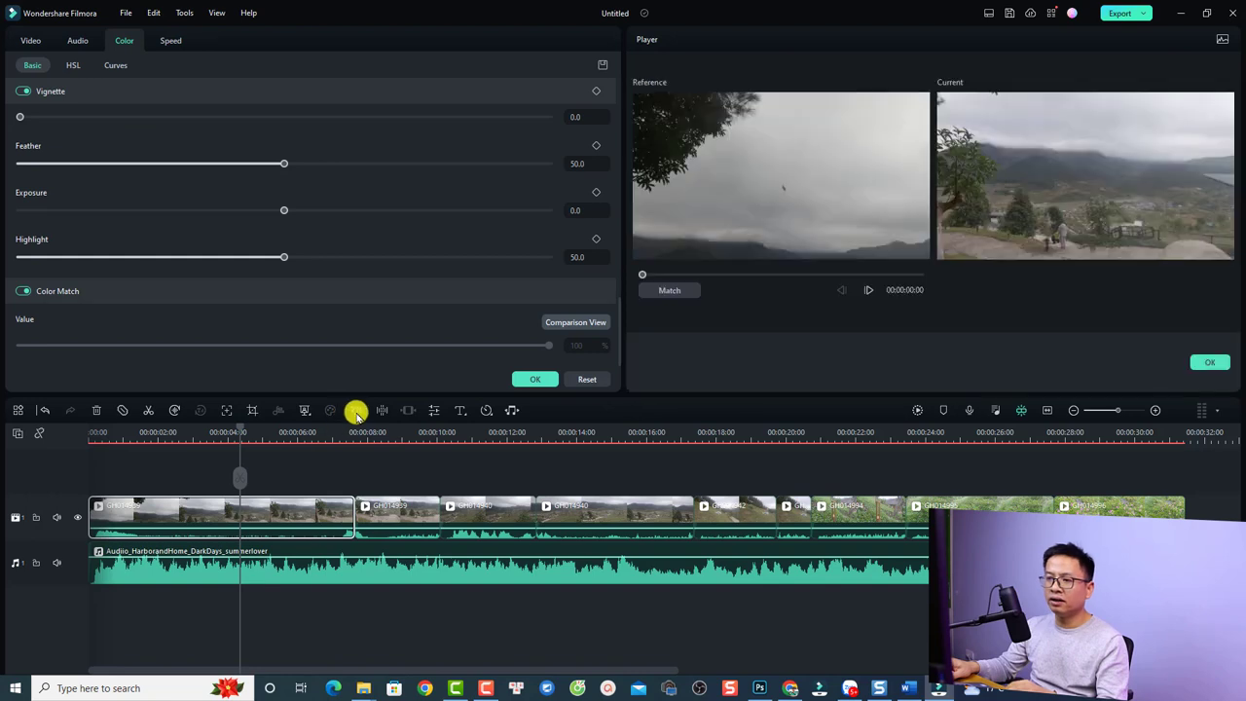
{"action": "left_click", "coordinate": [356, 413]}
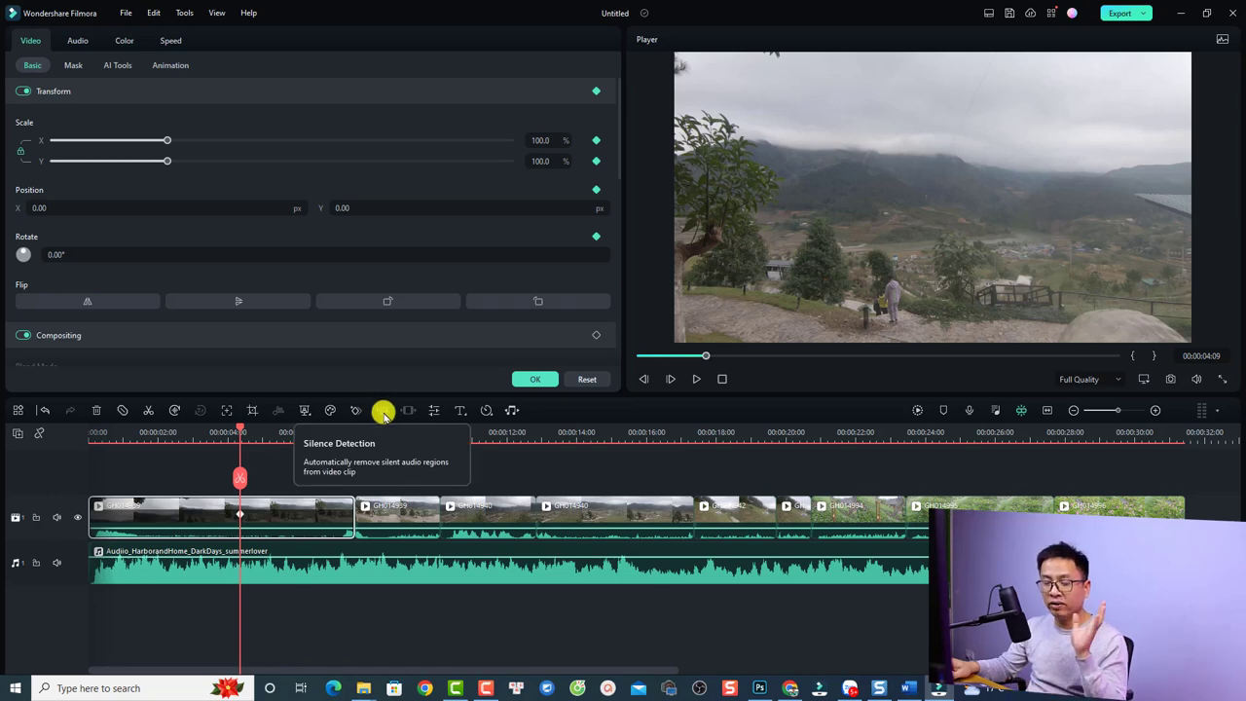
{"action": "left_click", "coordinate": [524, 381]}
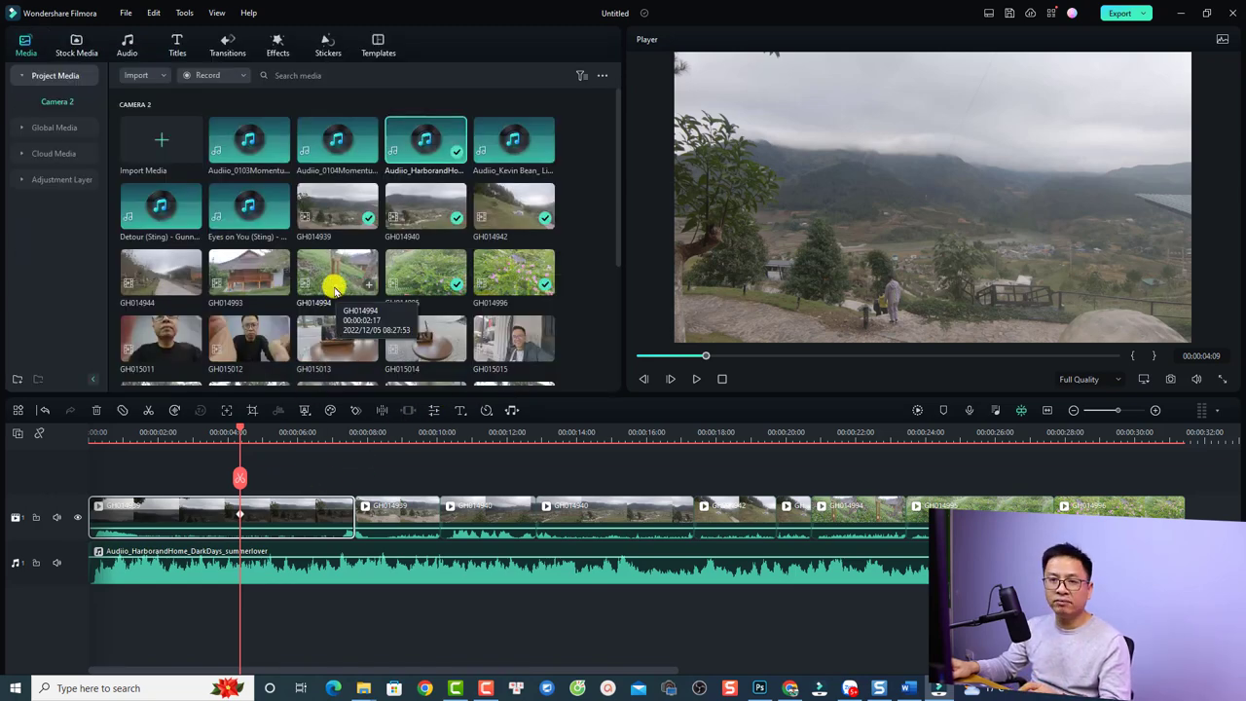
Replace the first timeline clip with GH014994 and the first GH014940 segment with GH014996.
{"action": "left_click_drag", "start_coordinate": [331, 278], "coordinate": [259, 516]}
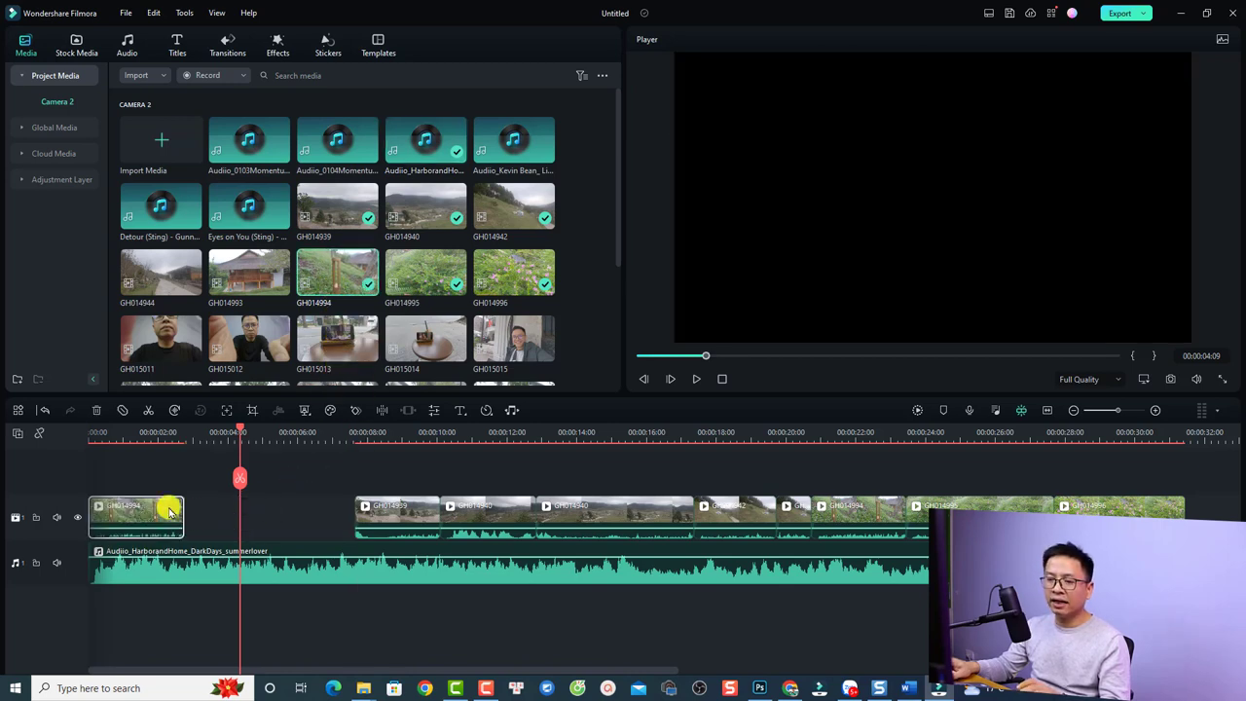
{"action": "left_click", "coordinate": [141, 441]}
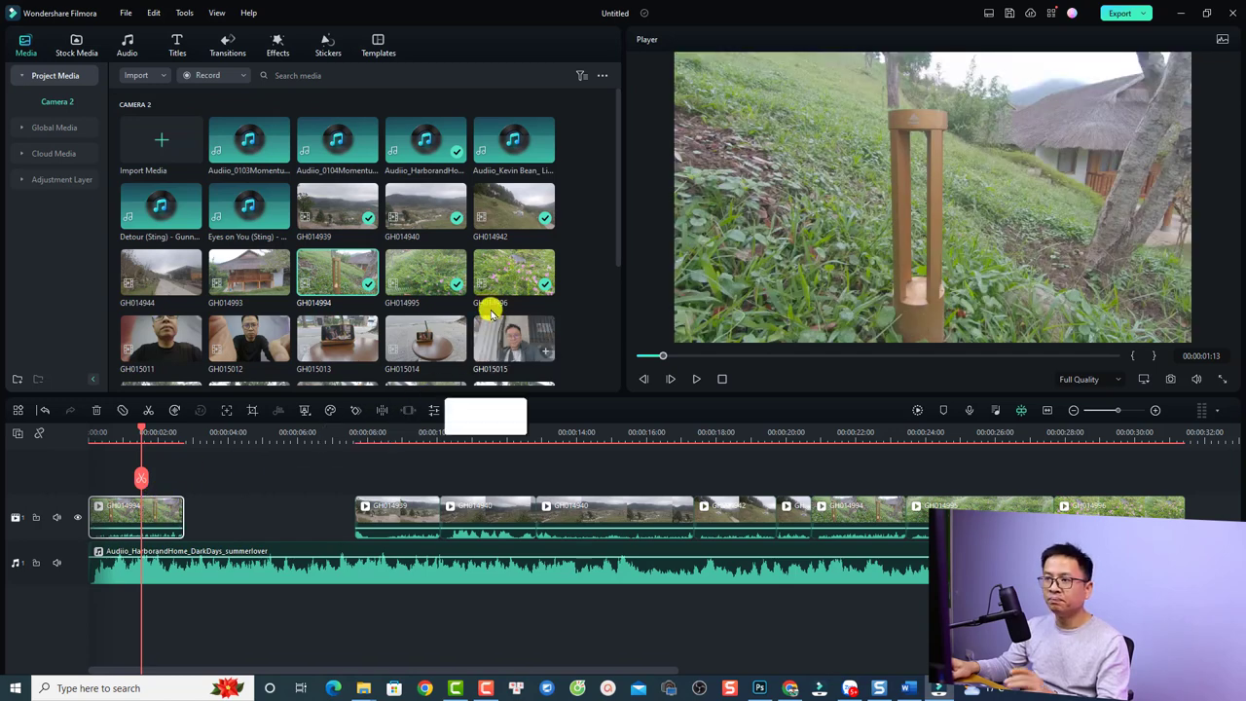
{"action": "left_click_drag", "start_coordinate": [504, 289], "coordinate": [509, 512]}
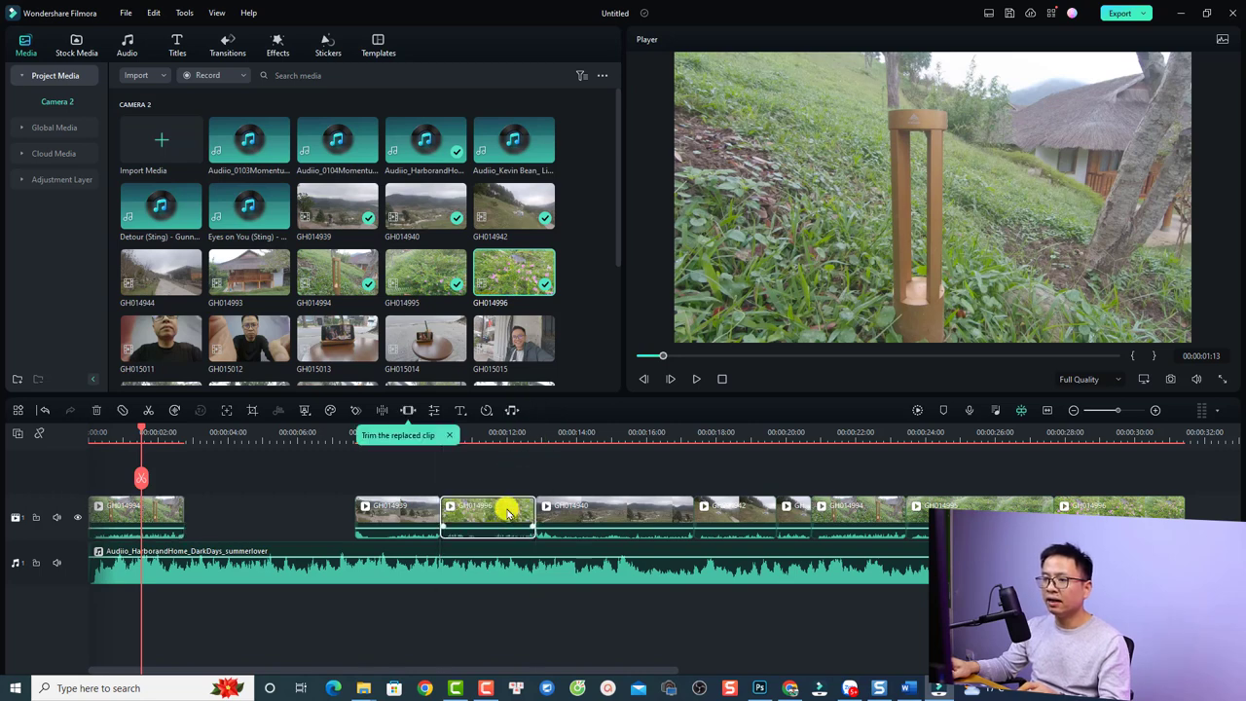
{"action": "left_click", "coordinate": [470, 436]}
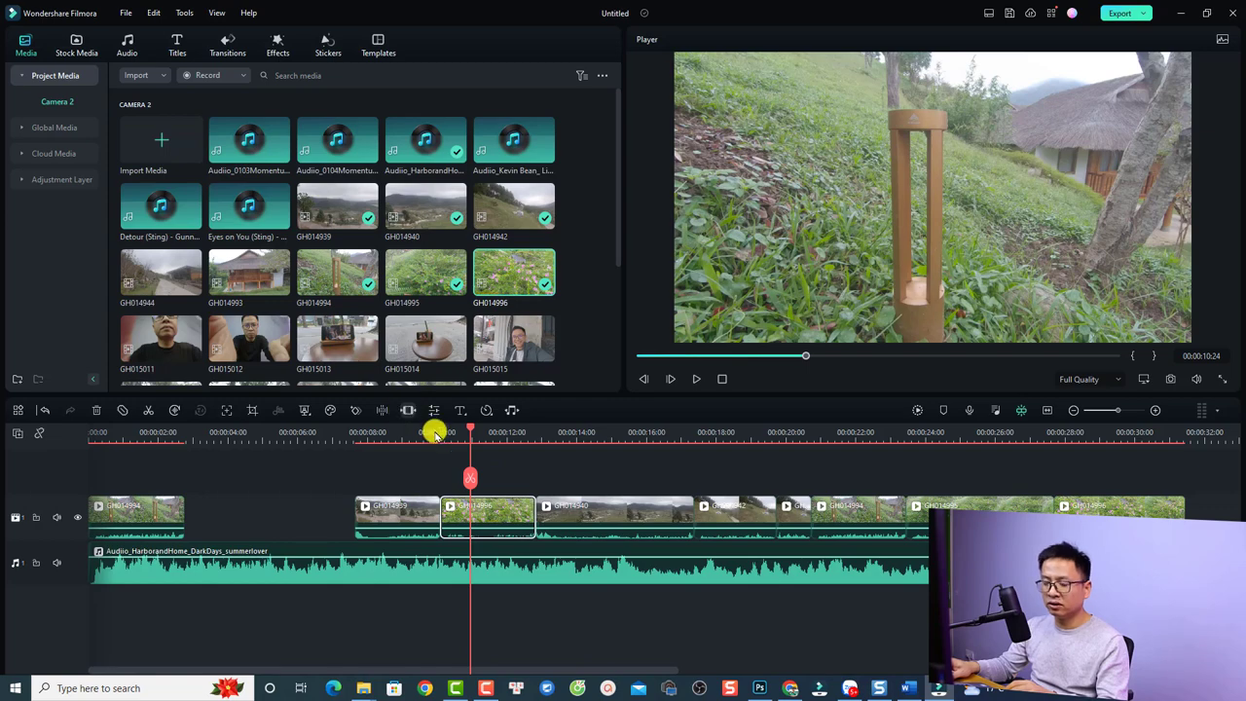
Look at the Slide Edit window and the basic video properties of the selected GH014996 segment, leaving both without changes.
{"action": "left_click", "coordinate": [435, 414]}
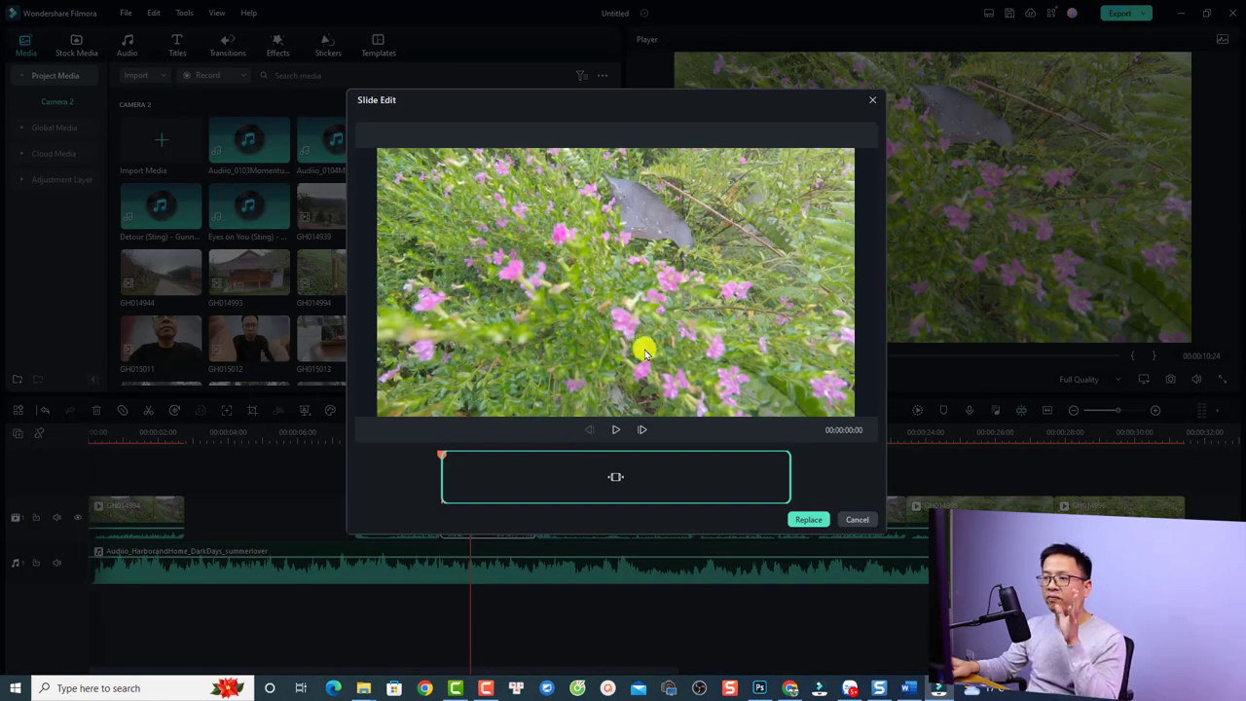
{"action": "left_click", "coordinate": [855, 519]}
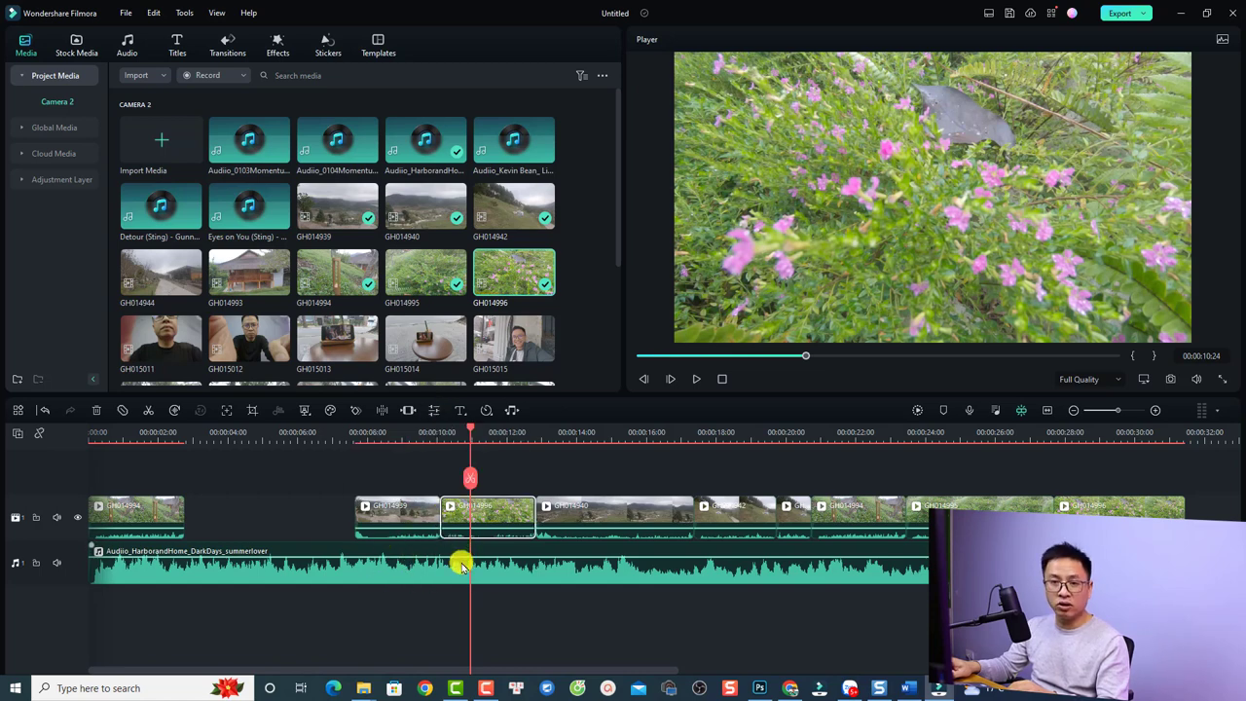
{"action": "left_click", "coordinate": [433, 410]}
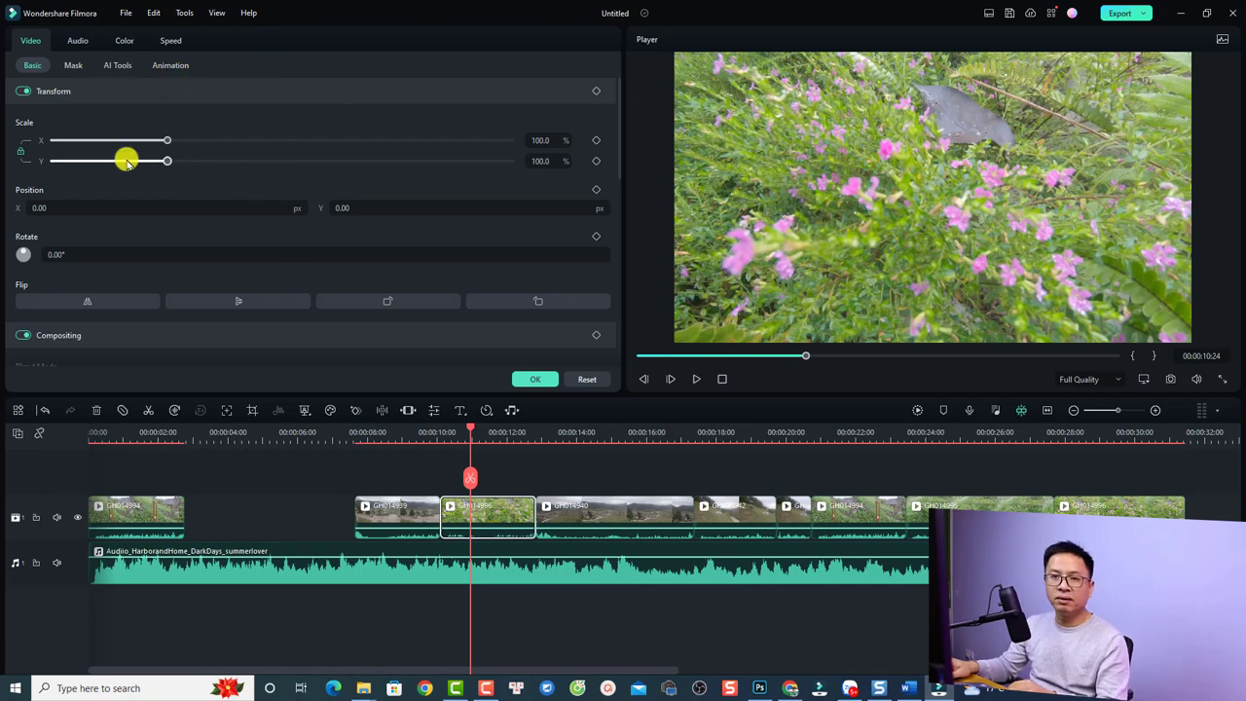
{"action": "left_click", "coordinate": [535, 379]}
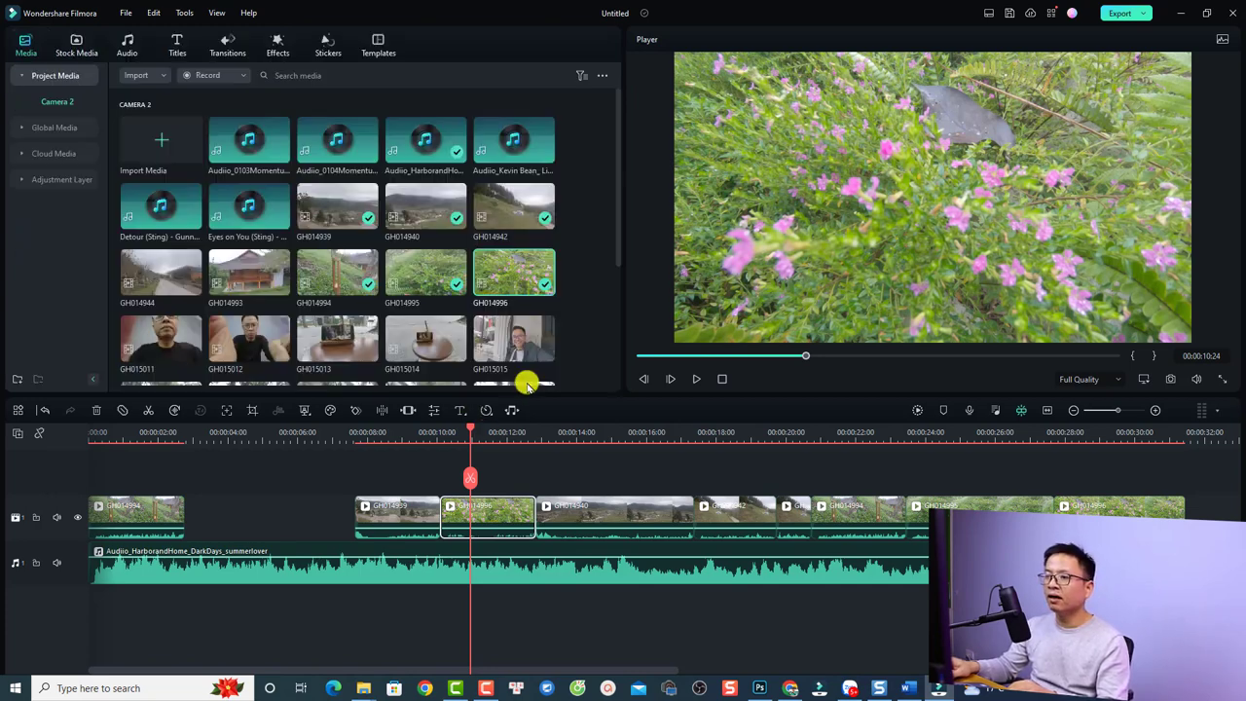
Look through the quick text and clip speed options, and turn on the music-note tool beside them.
{"action": "left_click", "coordinate": [459, 412]}
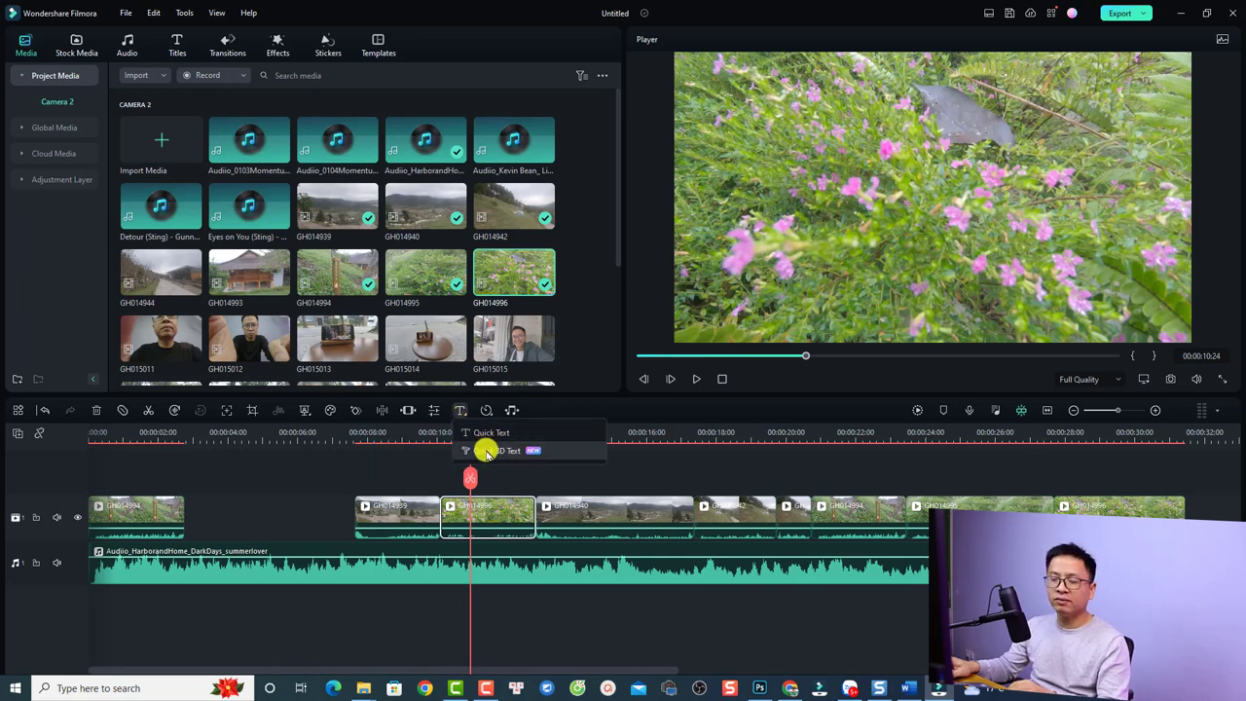
{"action": "left_click", "coordinate": [487, 411]}
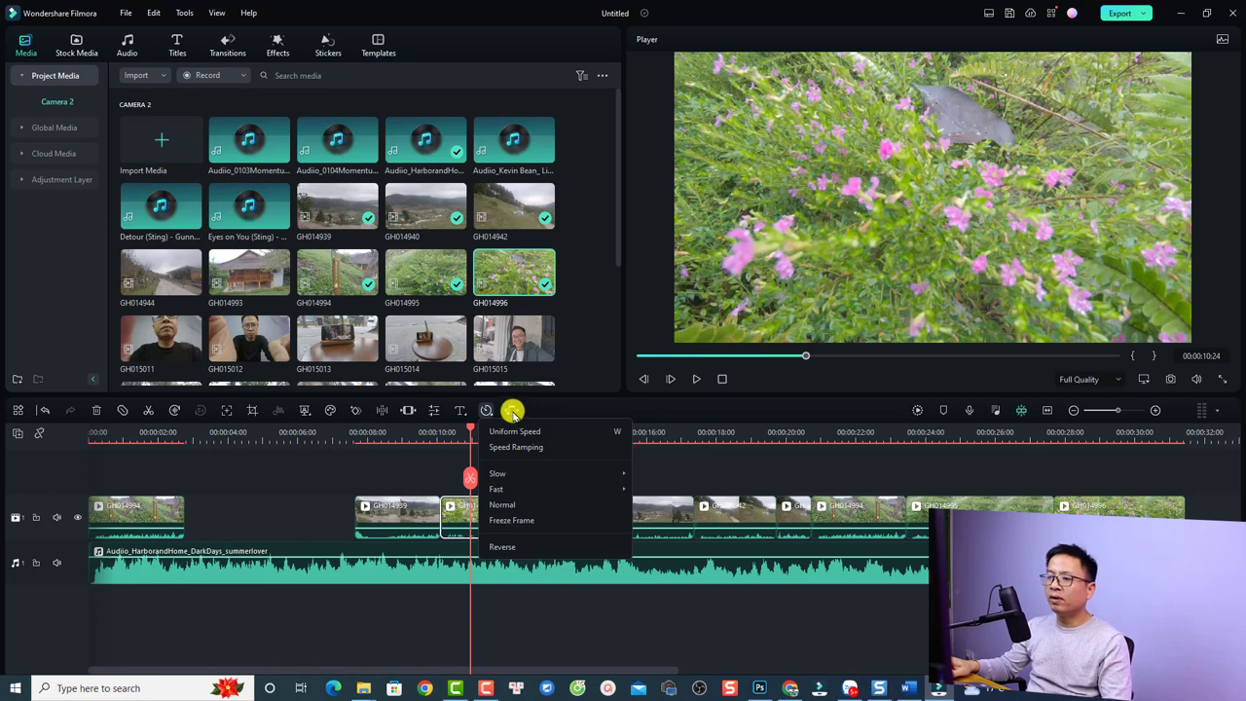
{"action": "left_click", "coordinate": [513, 412]}
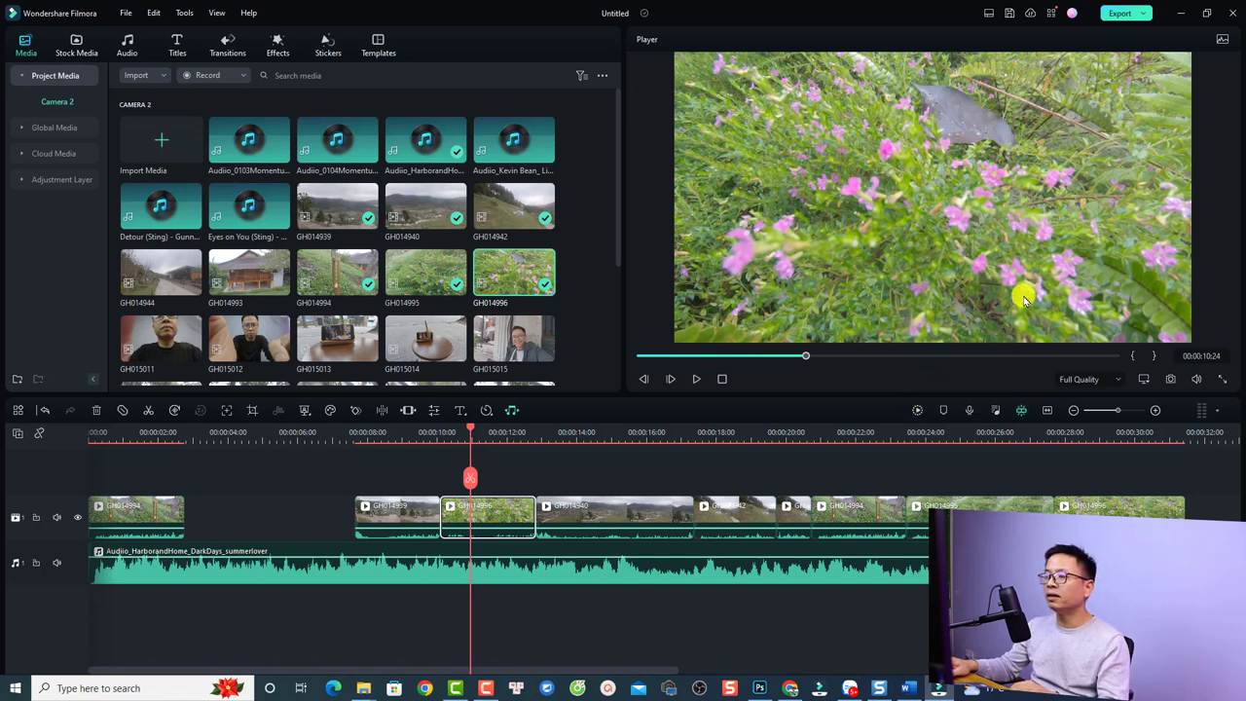
Start a preview render of the timeline and cancel it partway, and add a marker at 00:00:14:13.
{"action": "left_click", "coordinate": [919, 412]}
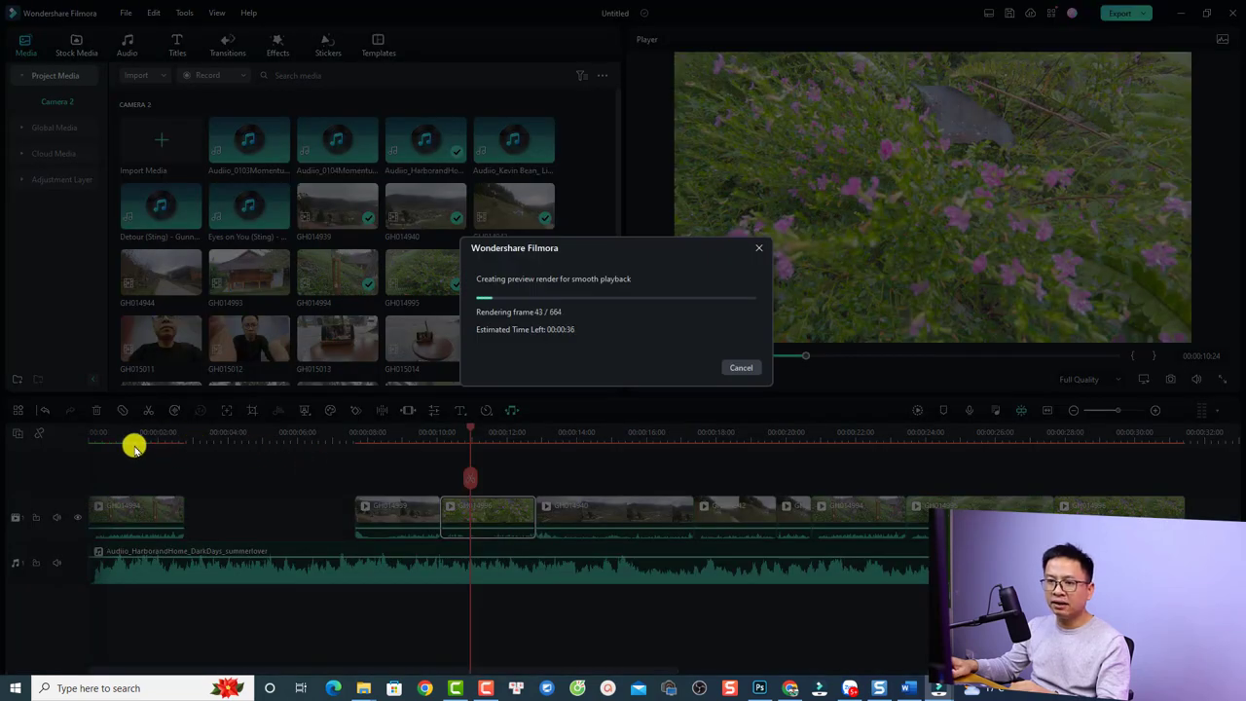
{"action": "left_click", "coordinate": [742, 367]}
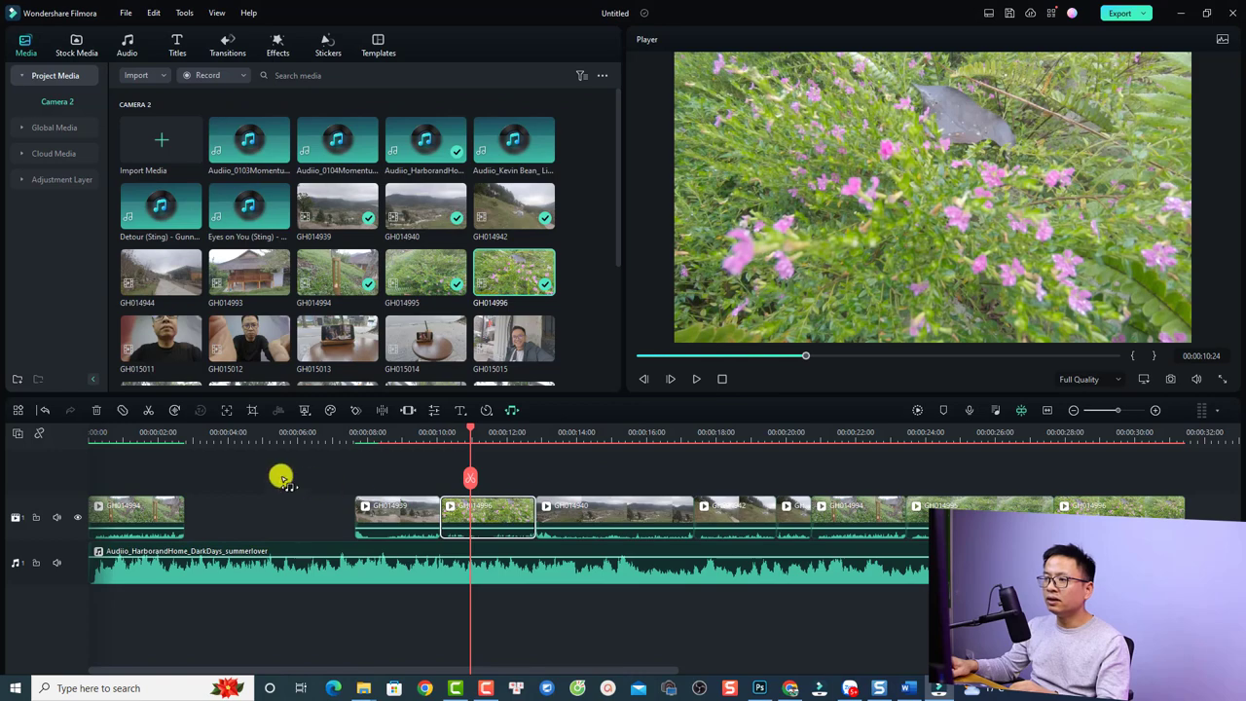
{"action": "left_click", "coordinate": [115, 438]}
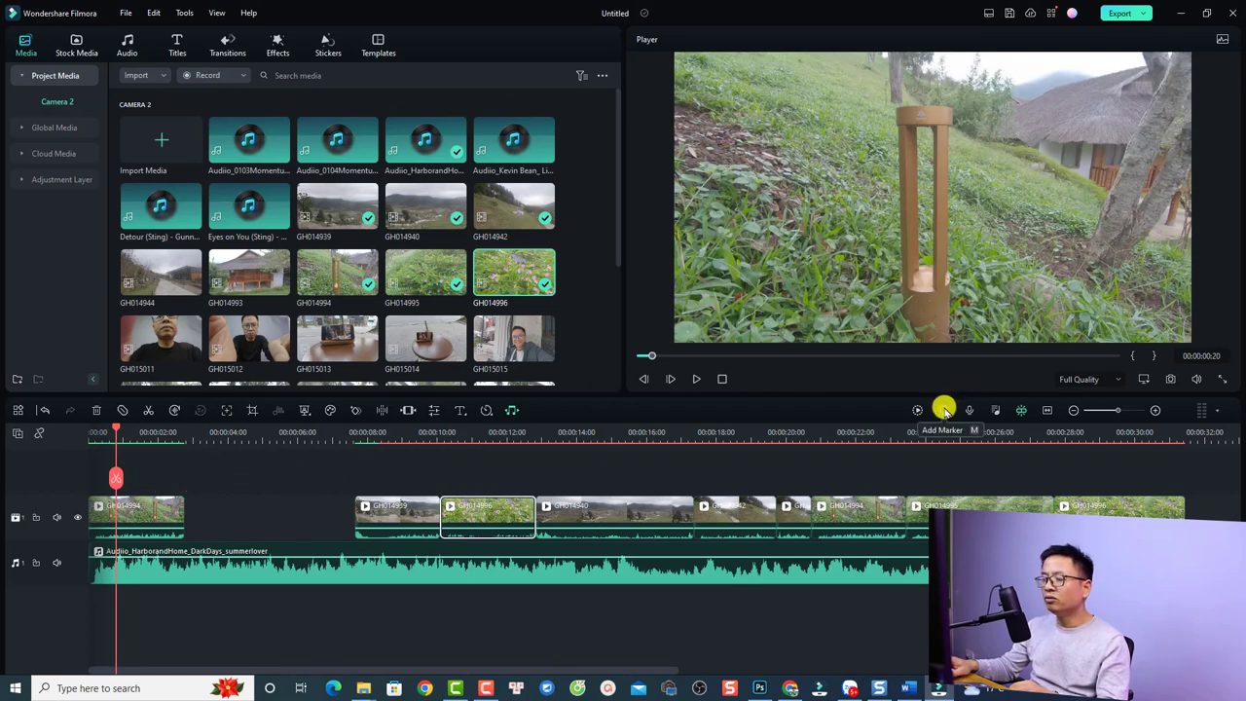
{"action": "left_click", "coordinate": [594, 431]}
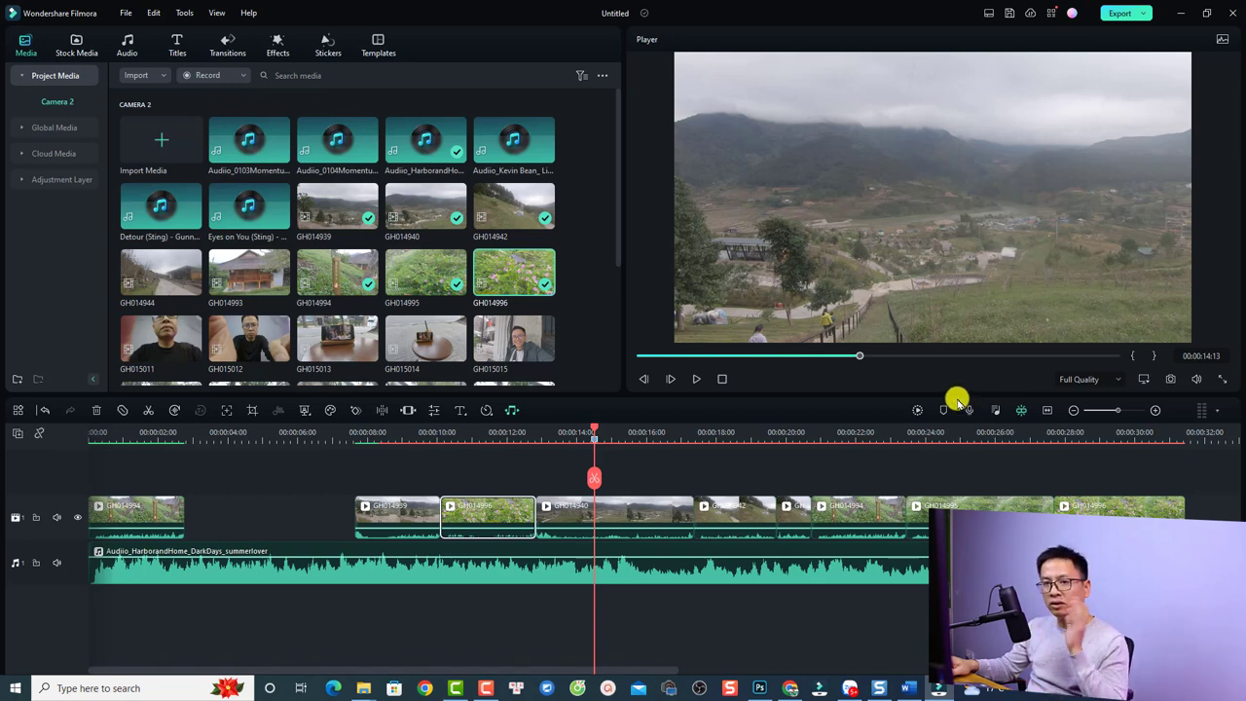
Split clip GH014940 at 00:00:14:13 and move its second part straight up onto a new video track 2.
{"action": "left_click", "coordinate": [1020, 410]}
{"action": "left_click", "coordinate": [673, 501]}
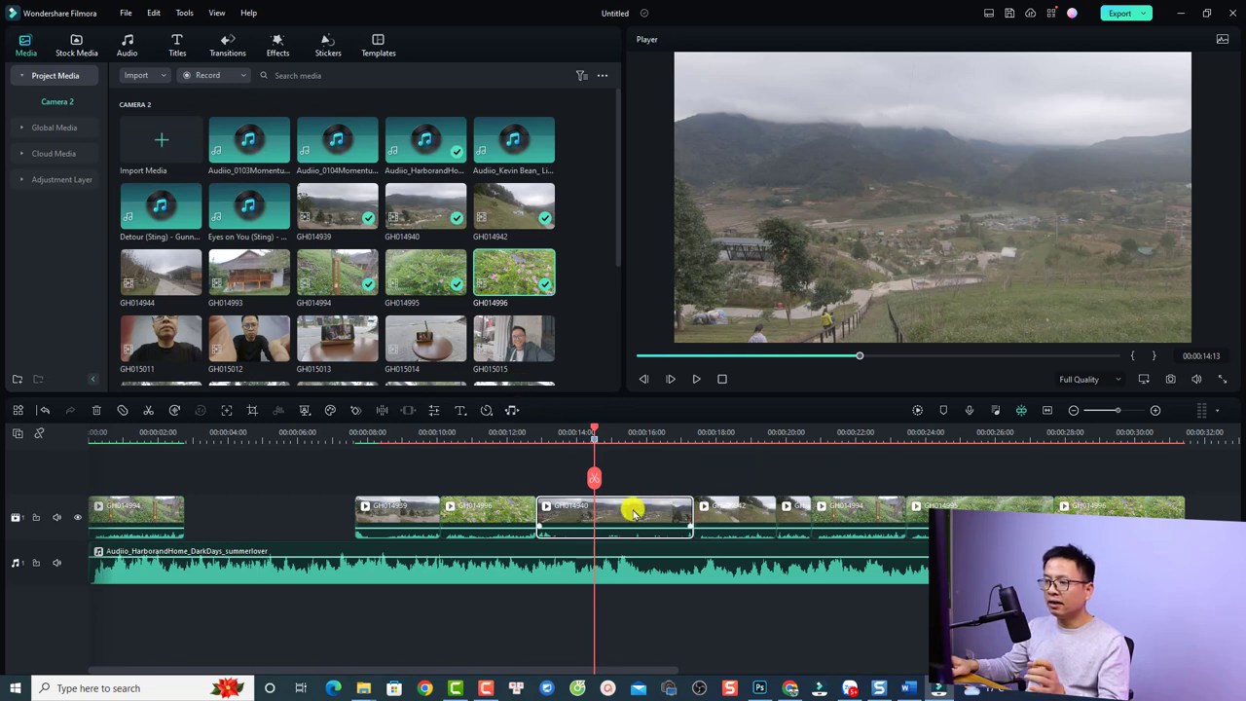
{"action": "left_click_drag", "start_coordinate": [633, 513], "coordinate": [633, 472]}
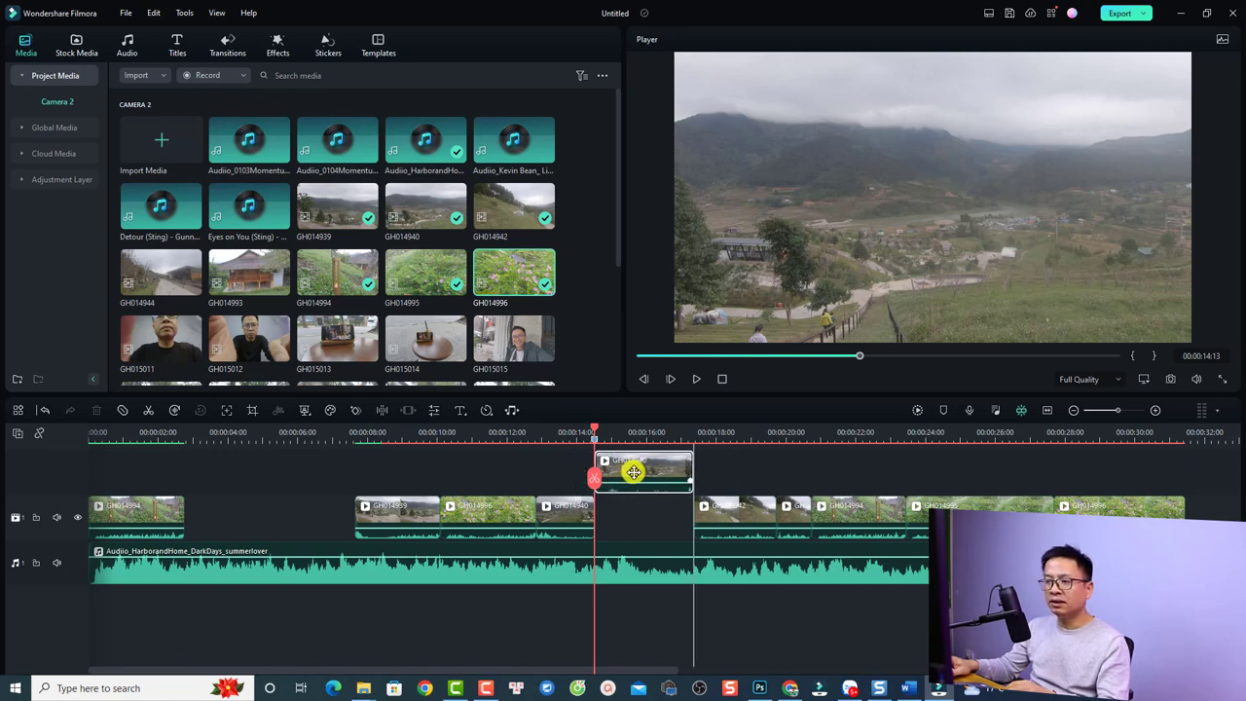
Try moving the GH014940 segment on video track 2 with timeline snapping off, and again with it on.
{"action": "left_click_drag", "start_coordinate": [634, 472], "coordinate": [669, 510]}
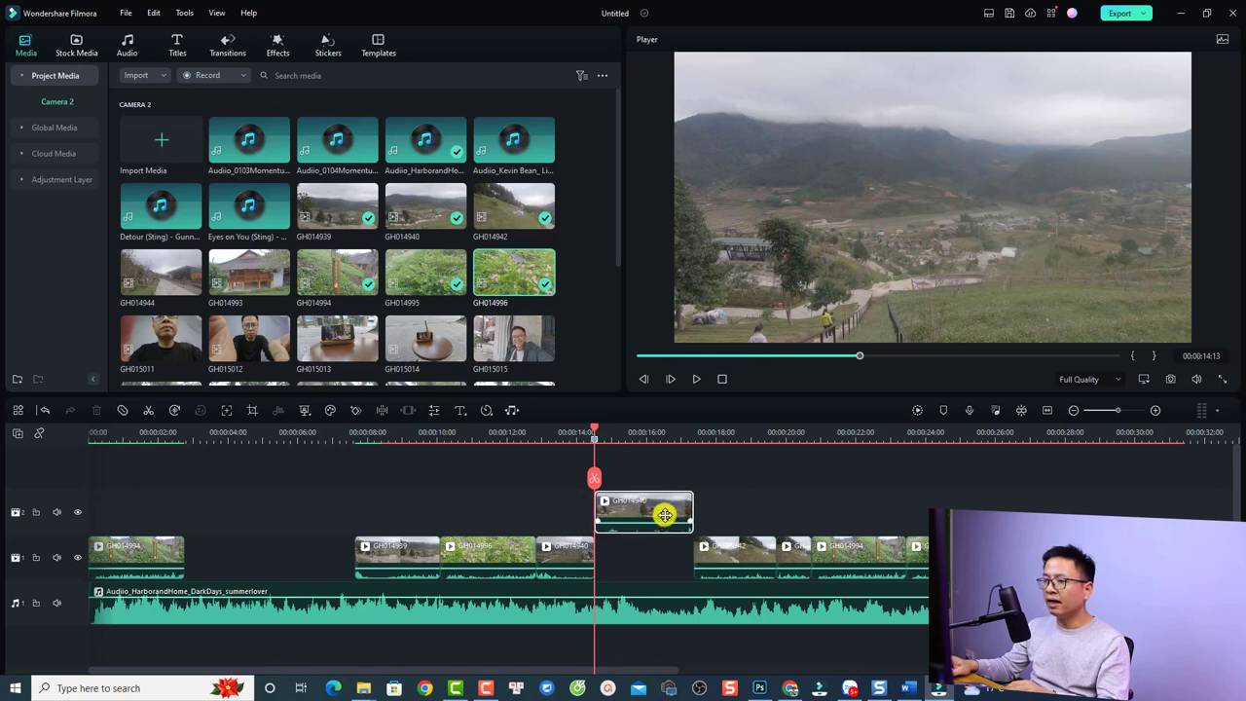
{"action": "left_click", "coordinate": [1021, 410]}
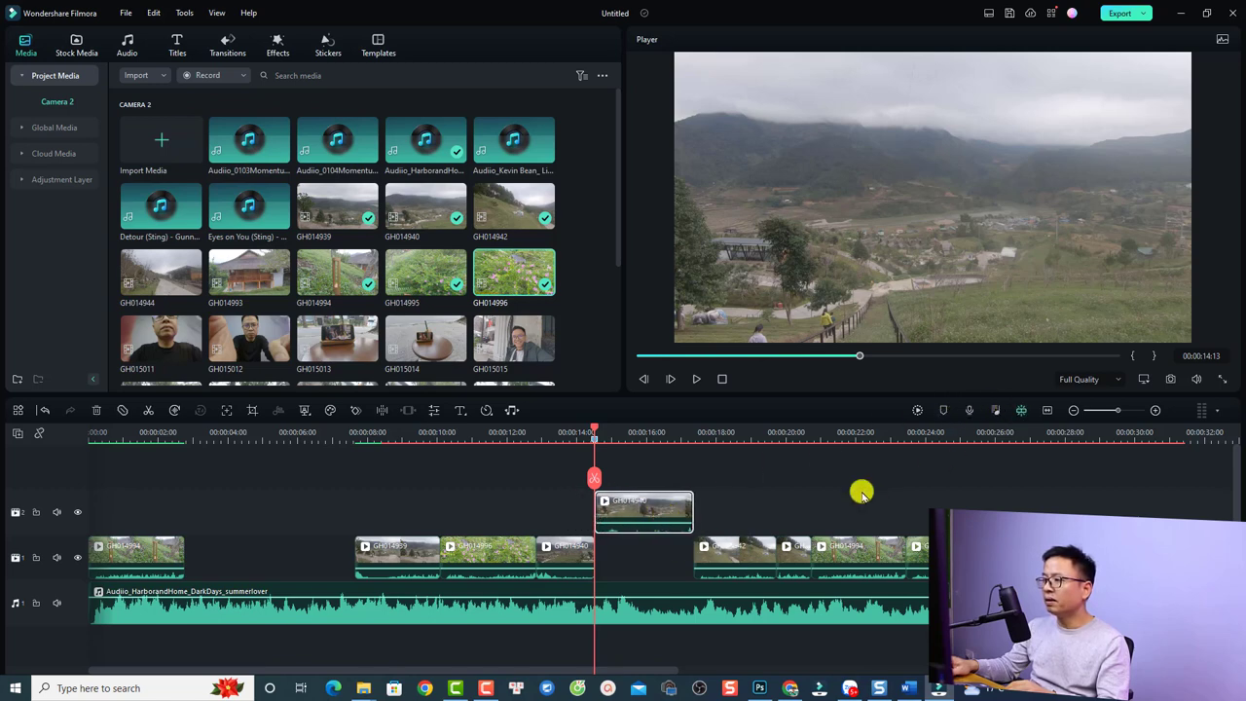
{"action": "mouse_move", "coordinate": [663, 510]}
{"action": "left_mouse_down"}
{"action": "mouse_move", "coordinate": [676, 504]}
{"action": "mouse_move", "coordinate": [650, 510]}
{"action": "left_mouse_up"}
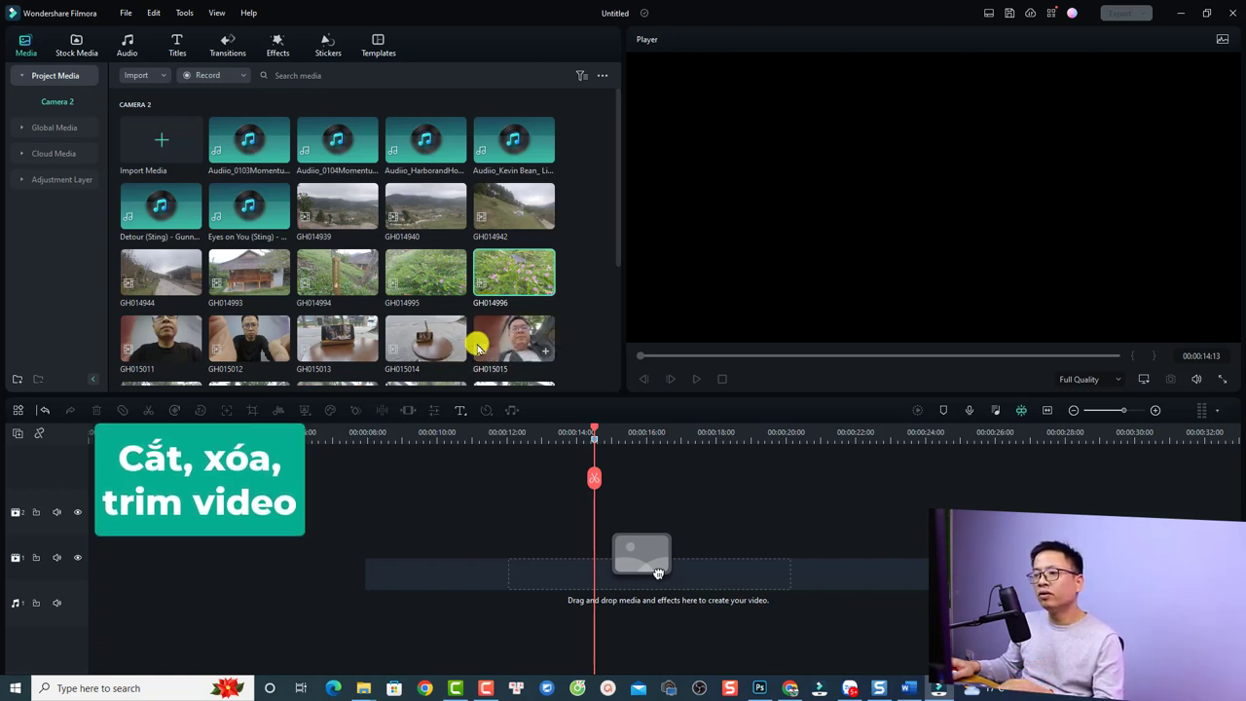
Place clip GH015015 at the start of video track 1 on the empty timeline.
{"action": "left_click_drag", "start_coordinate": [490, 348], "coordinate": [98, 565]}
{"action": "left_click", "coordinate": [1047, 410]}
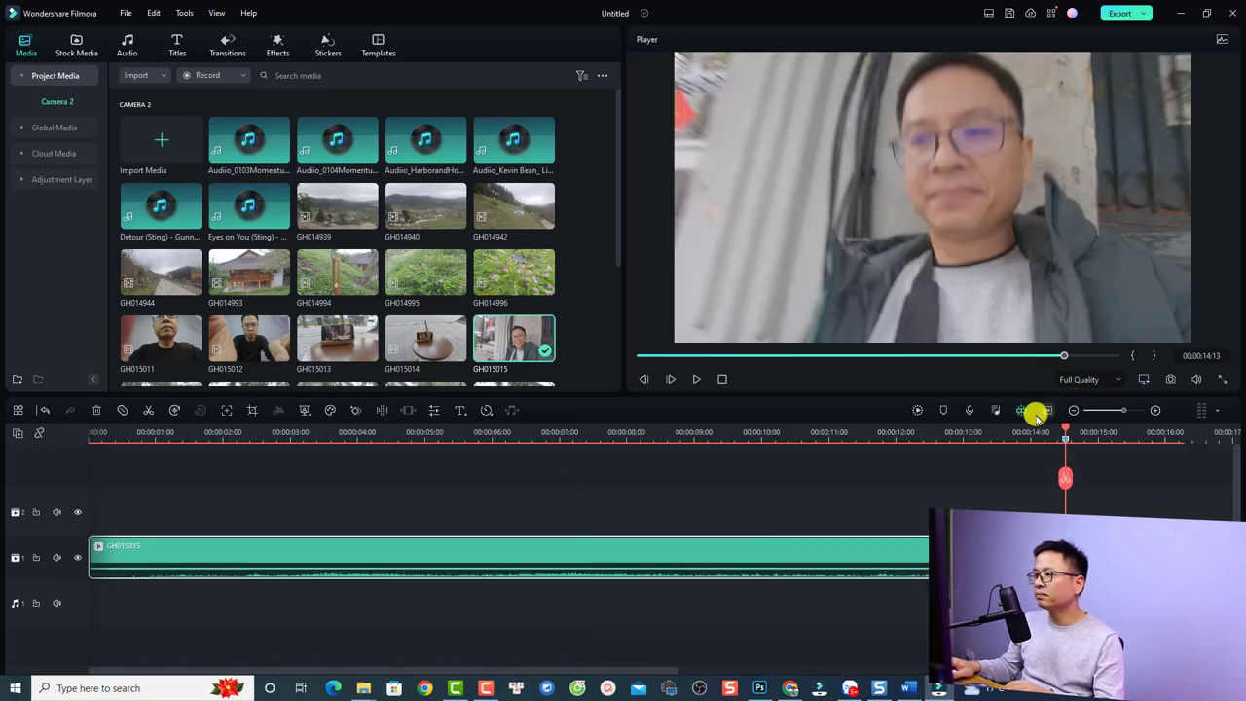
Play the beginning of clip GH015015 and split it at 00:00:02:05.
{"action": "left_click", "coordinate": [103, 435]}
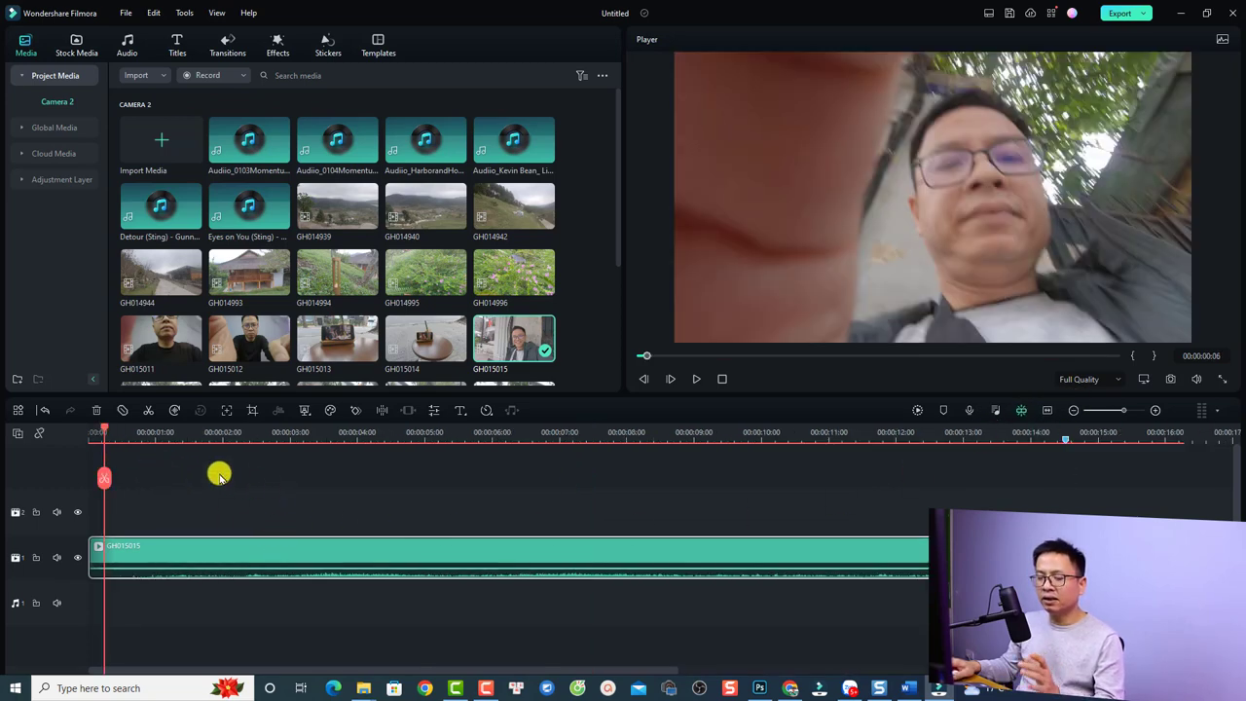
{"action": "left_click_drag", "start_coordinate": [104, 426], "coordinate": [123, 432]}
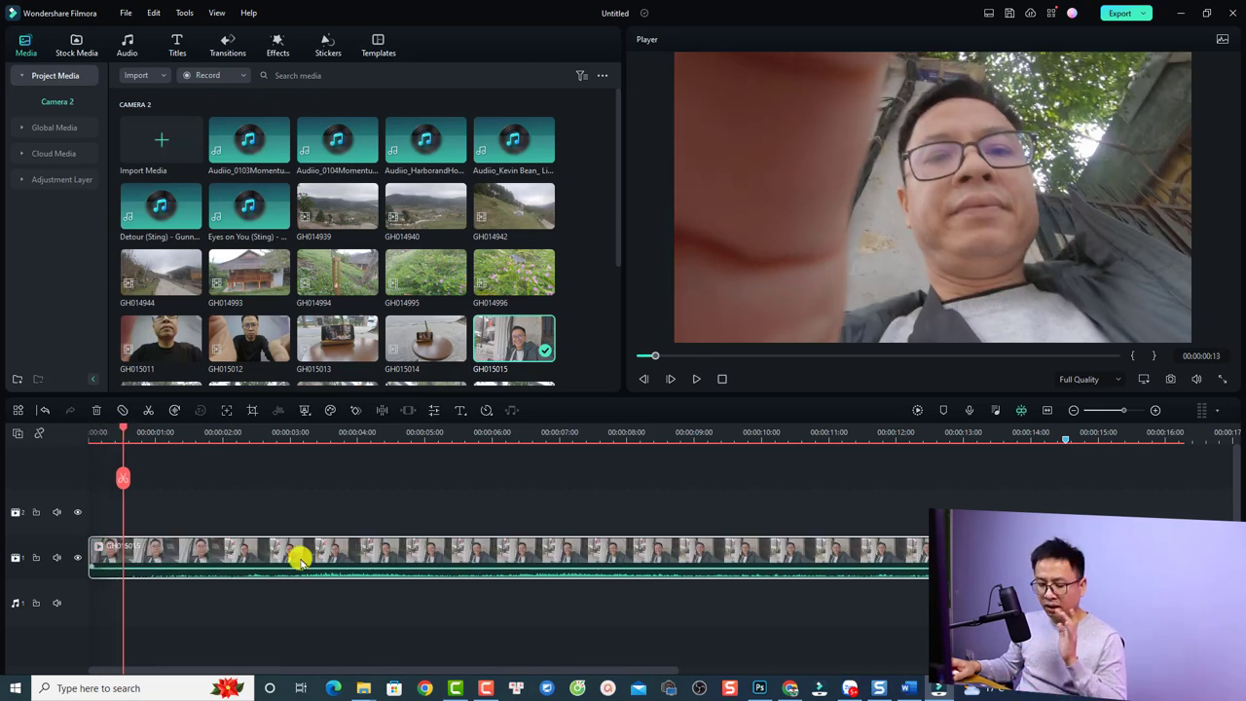
{"action": "key", "text": "space"}
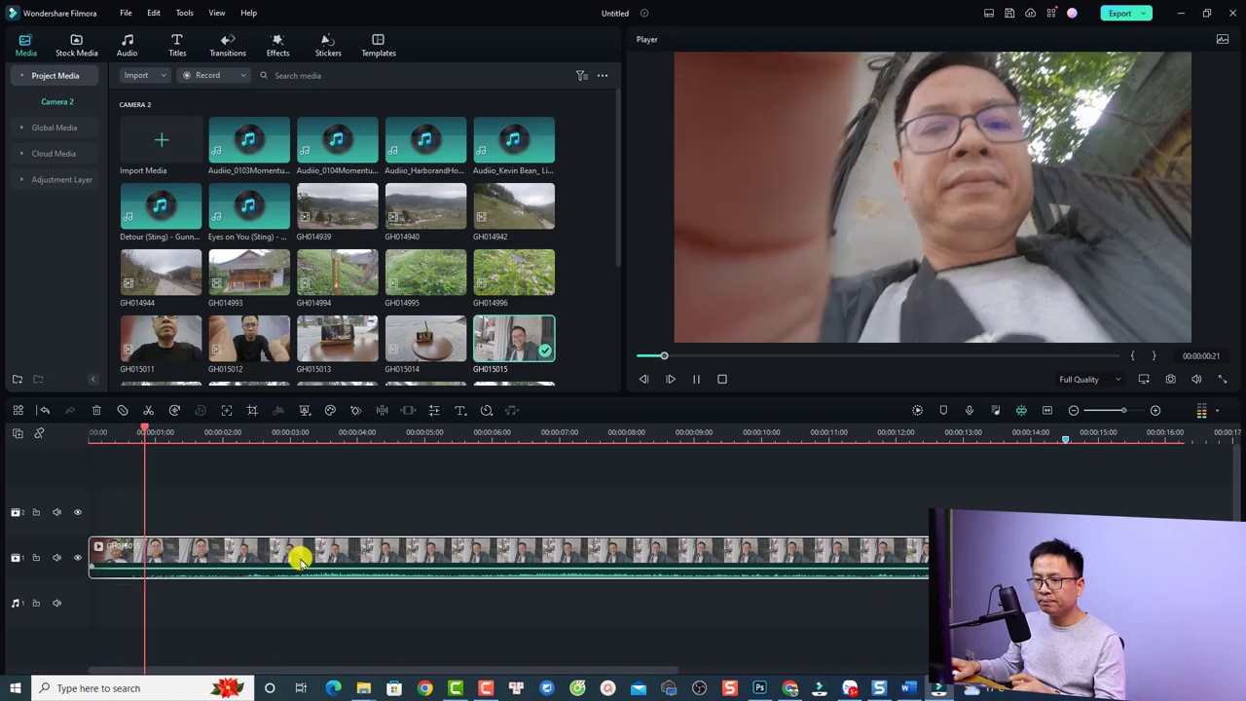
{"action": "key", "text": "space"}
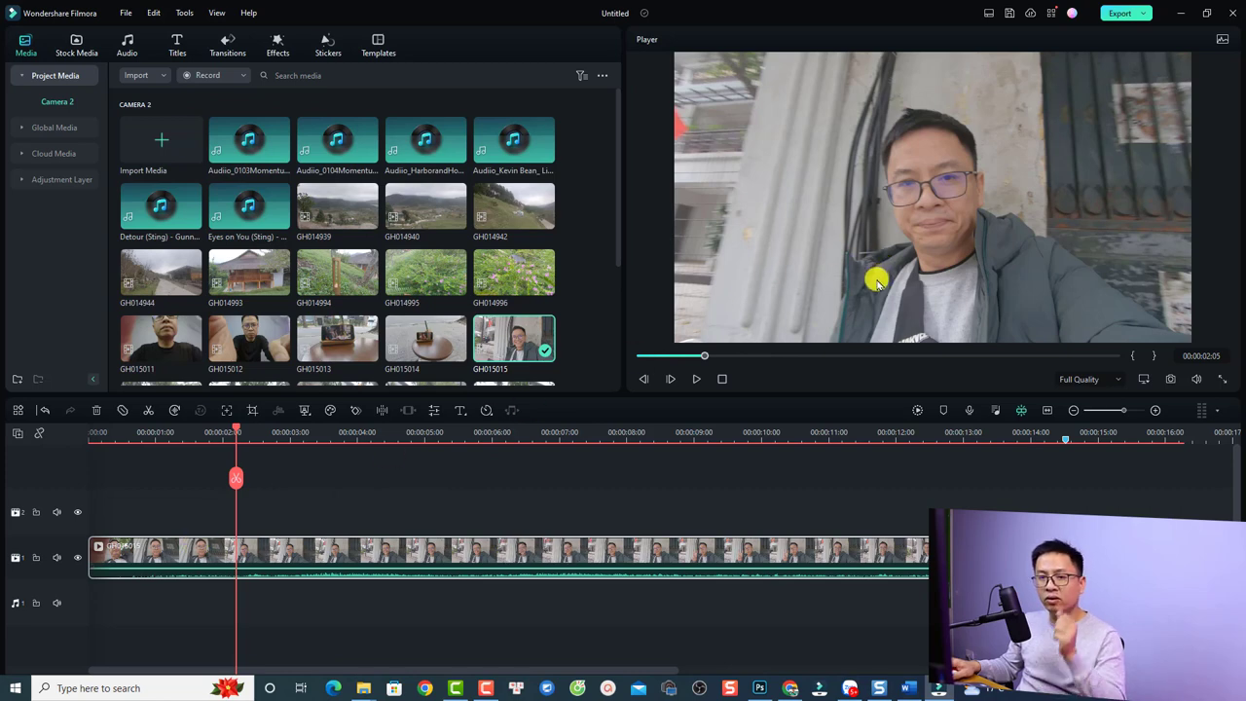
{"action": "left_click", "coordinate": [233, 478]}
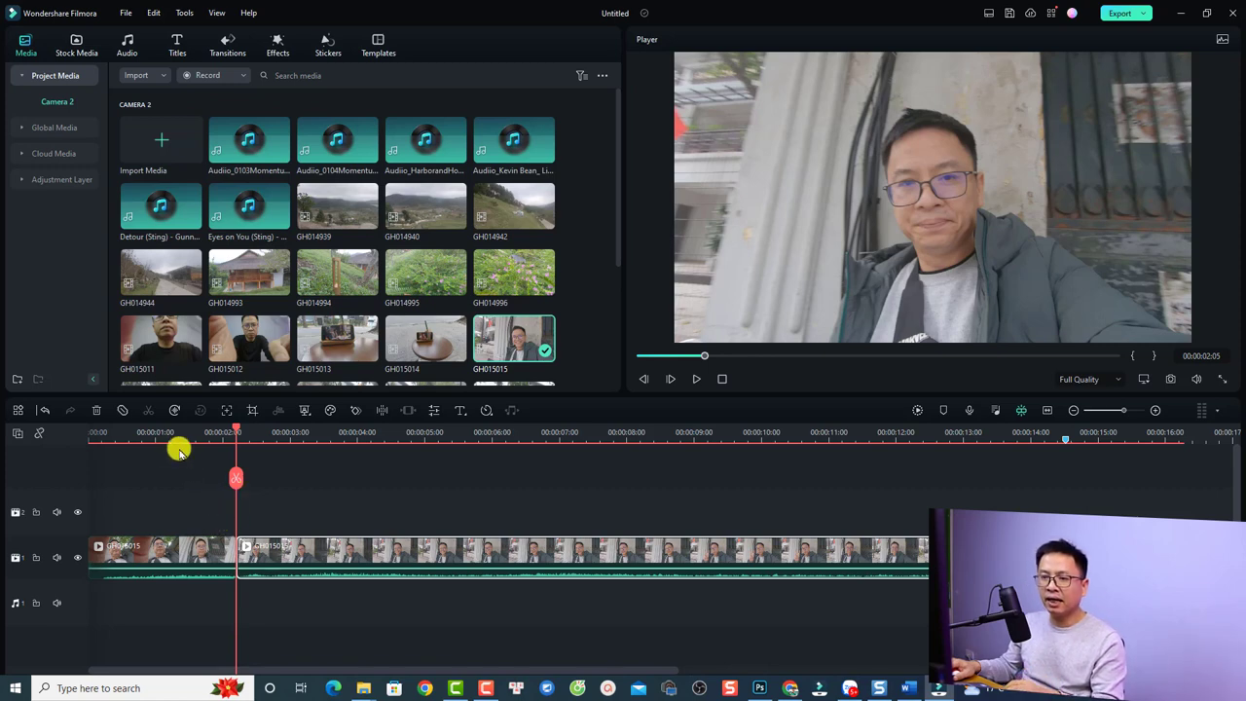
Try a plain delete of the first GH015015 segment, which leaves its gap open, and undo it.
{"action": "left_click", "coordinate": [176, 545]}
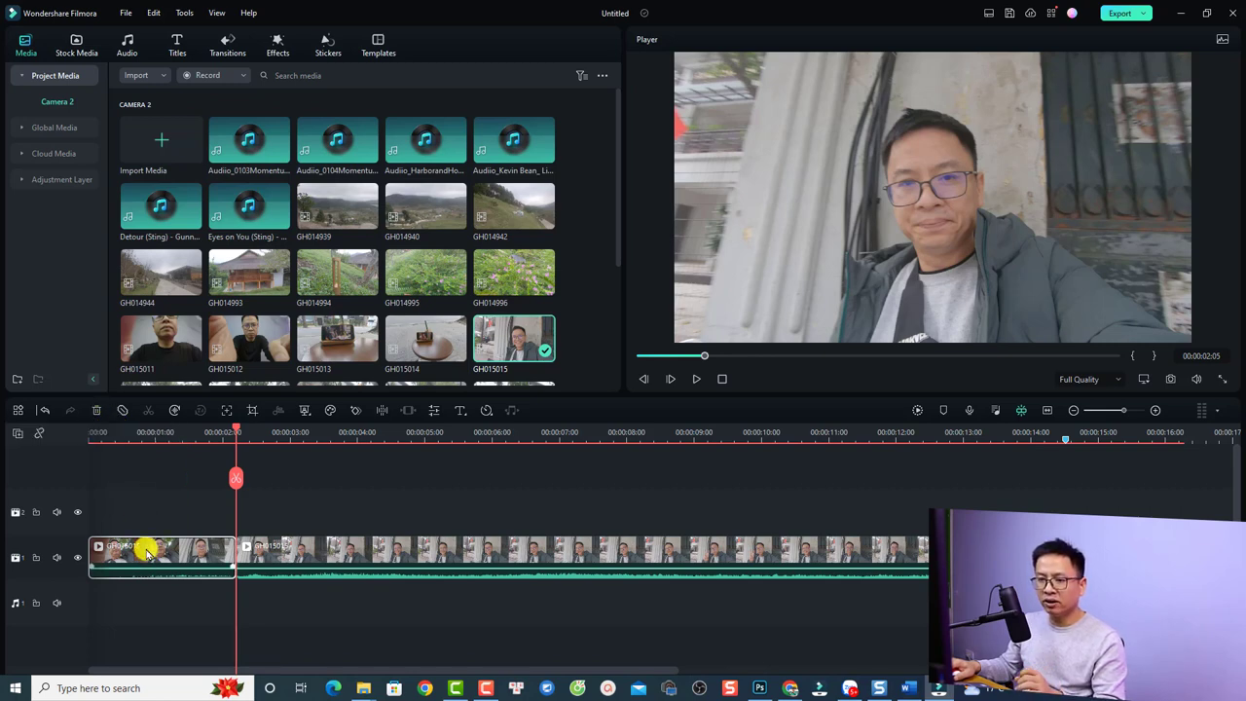
{"action": "key", "text": "Delete"}
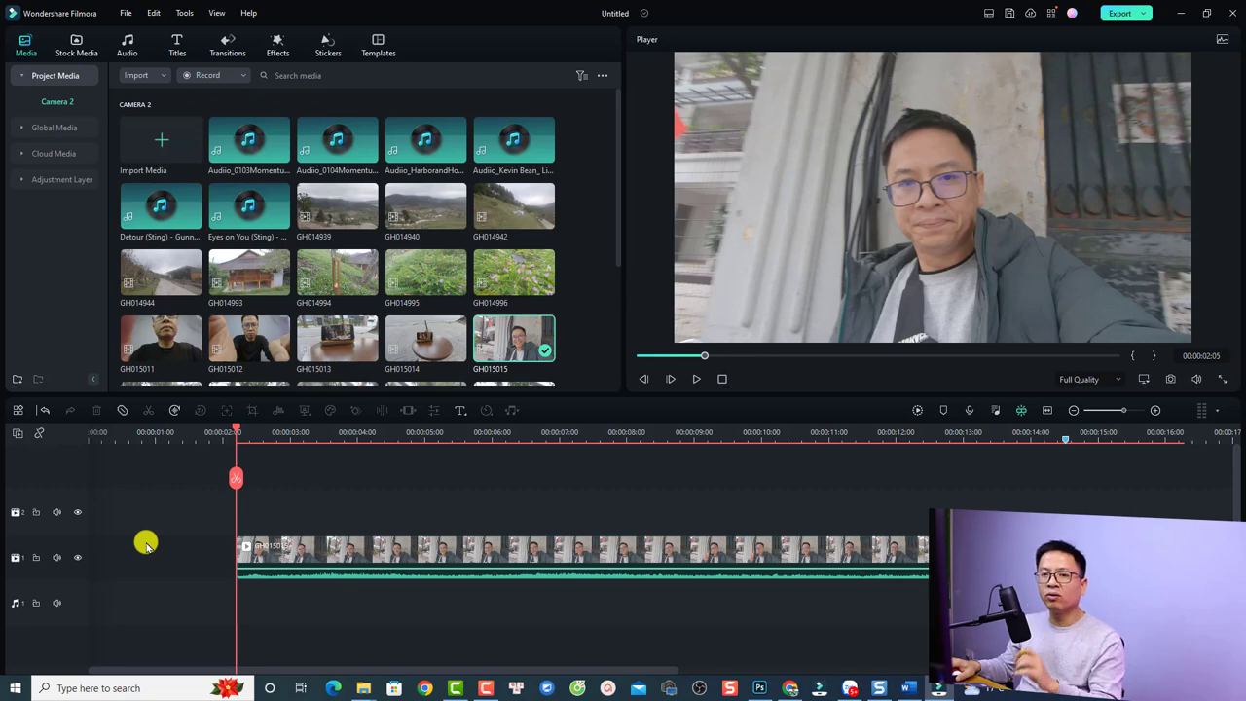
{"action": "key", "text": "ctrl+z"}
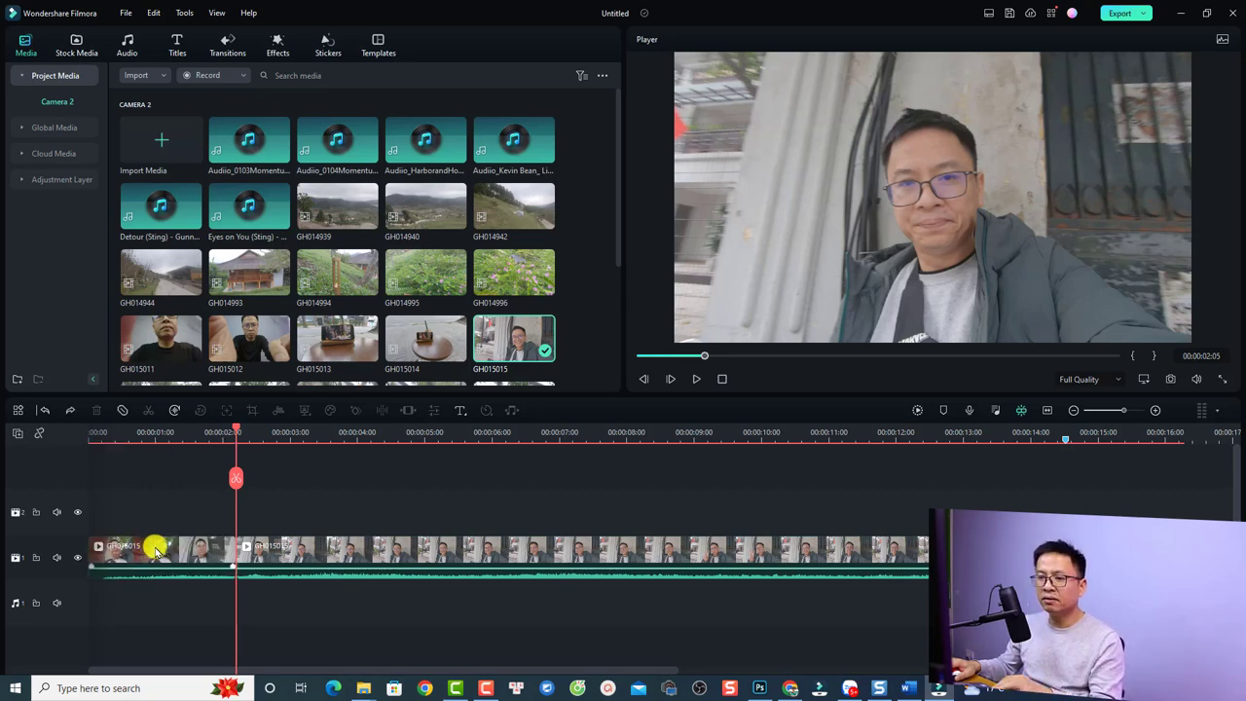
Ripple delete the first GH015015 segment so the gap closes, and play the start of the remaining clip.
{"action": "left_click", "coordinate": [161, 551]}
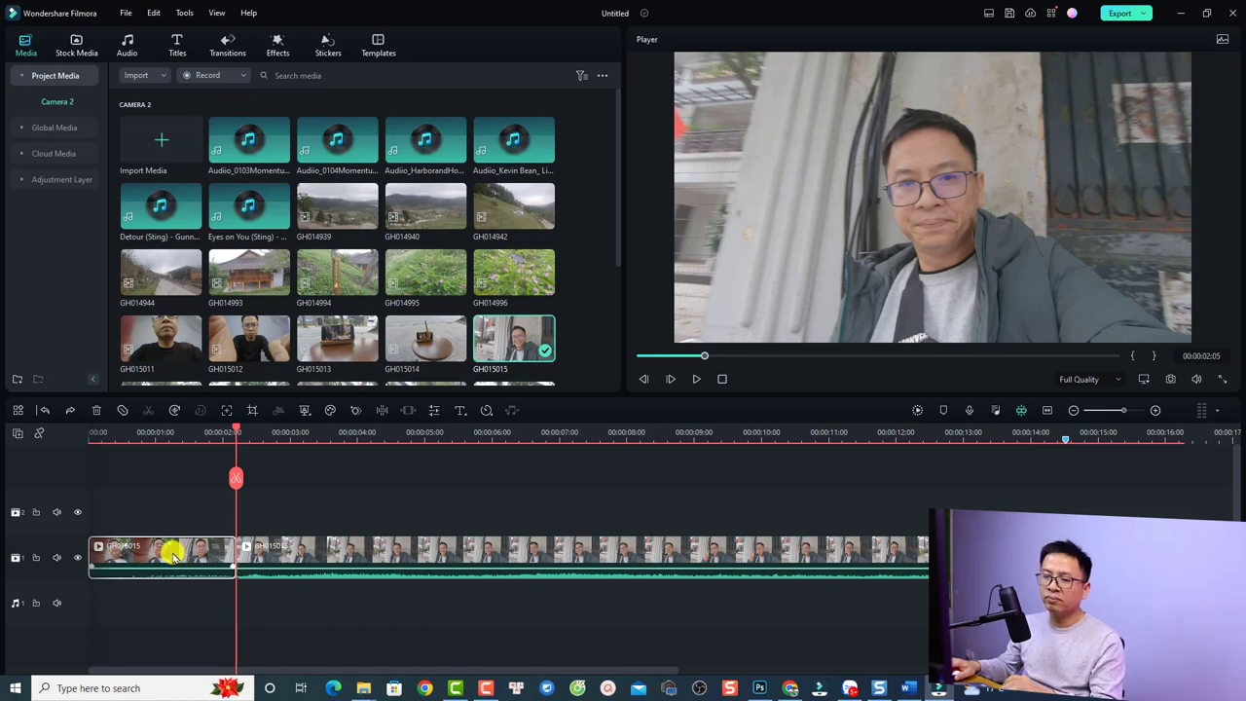
{"action": "right_click", "coordinate": [171, 553]}
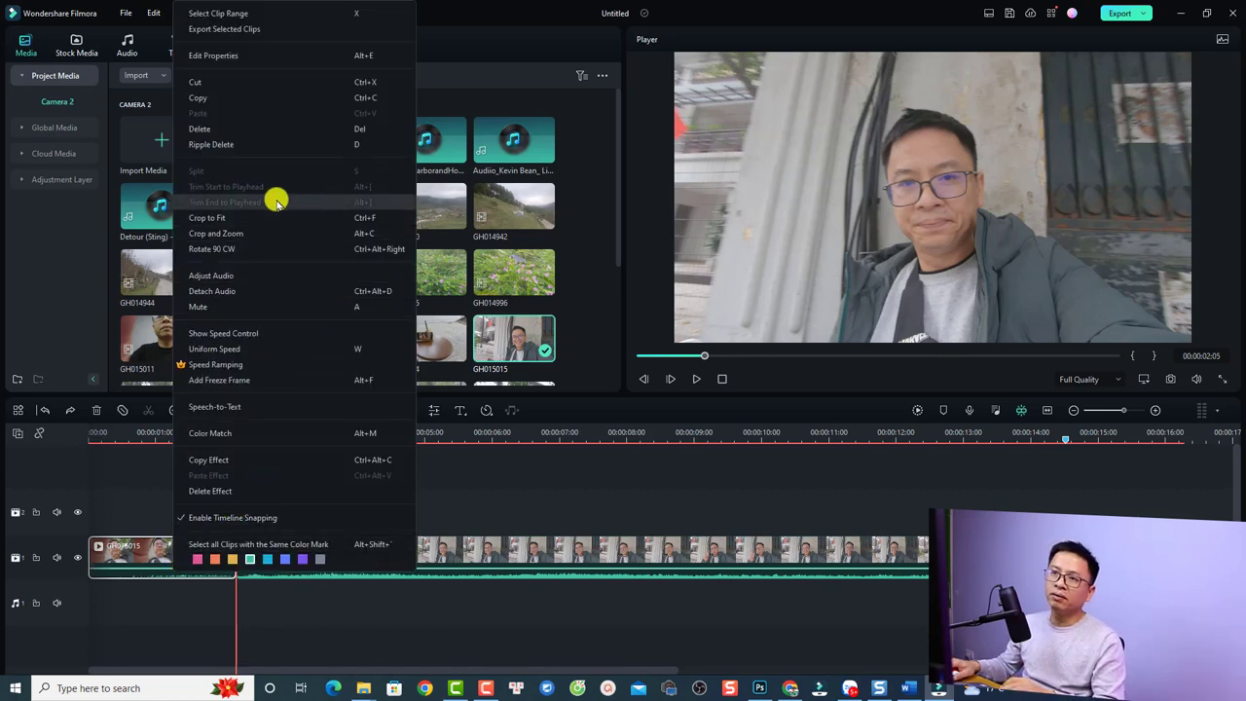
{"action": "left_click", "coordinate": [216, 144]}
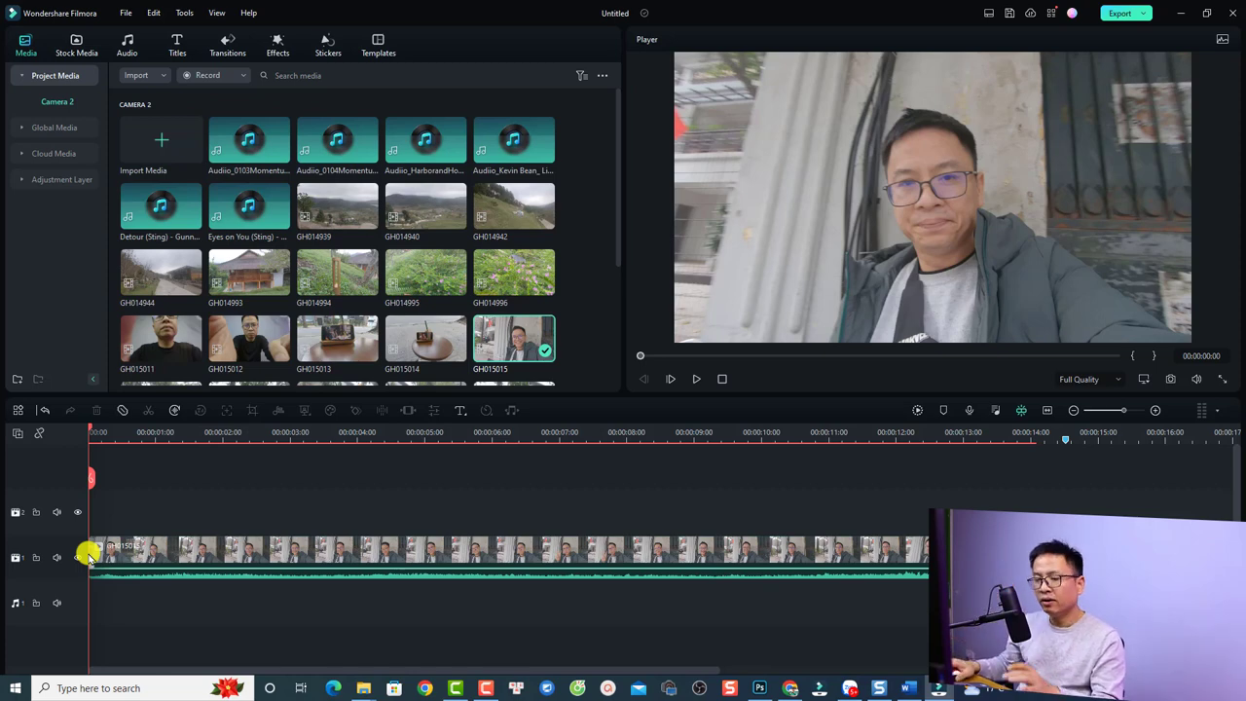
{"action": "key", "text": "space"}
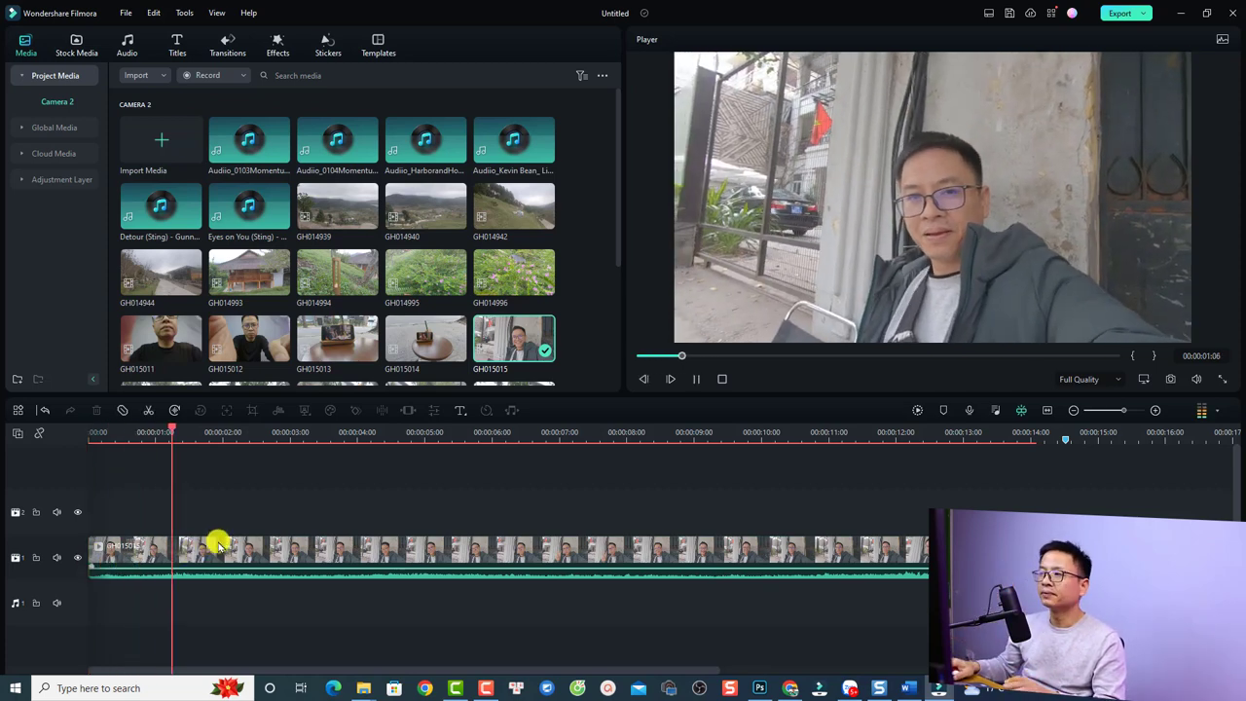
{"action": "key", "text": "space"}
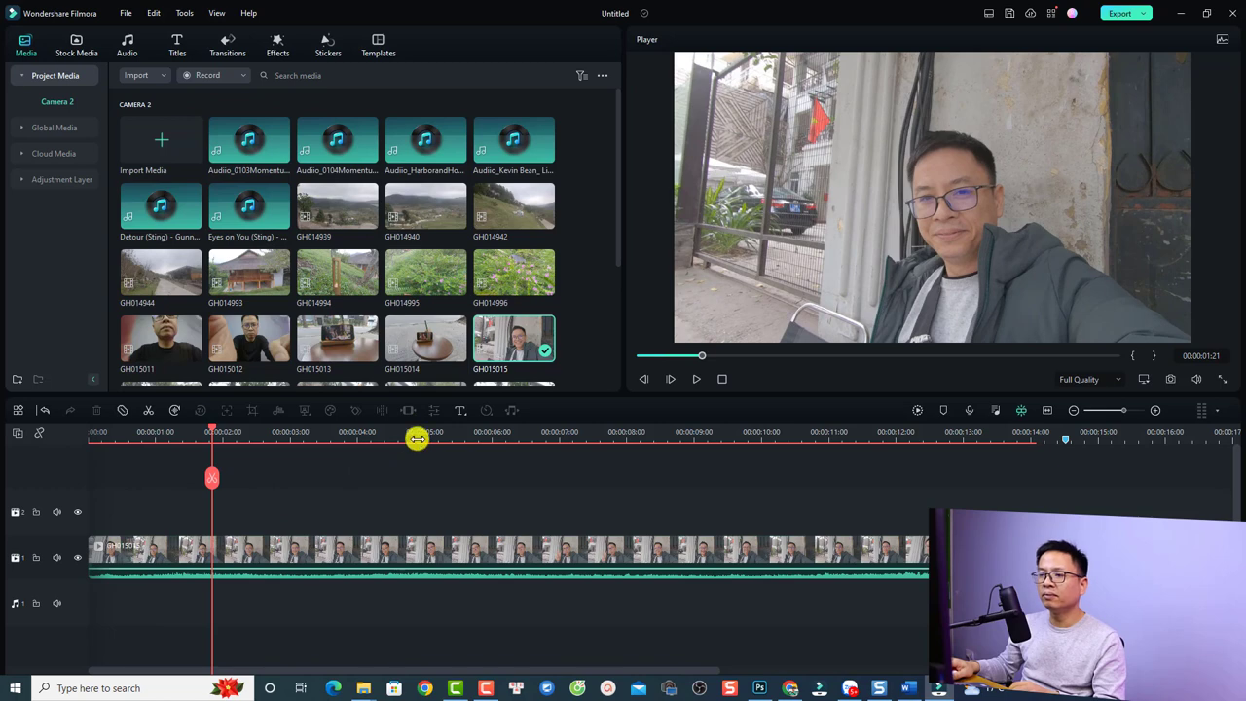
Split clip GH015015 at 00:00:04:22 and delete the part after the cut.
{"action": "left_click", "coordinate": [417, 439]}
{"action": "left_click", "coordinate": [431, 551]}
{"action": "key", "text": "ctrl+b"}
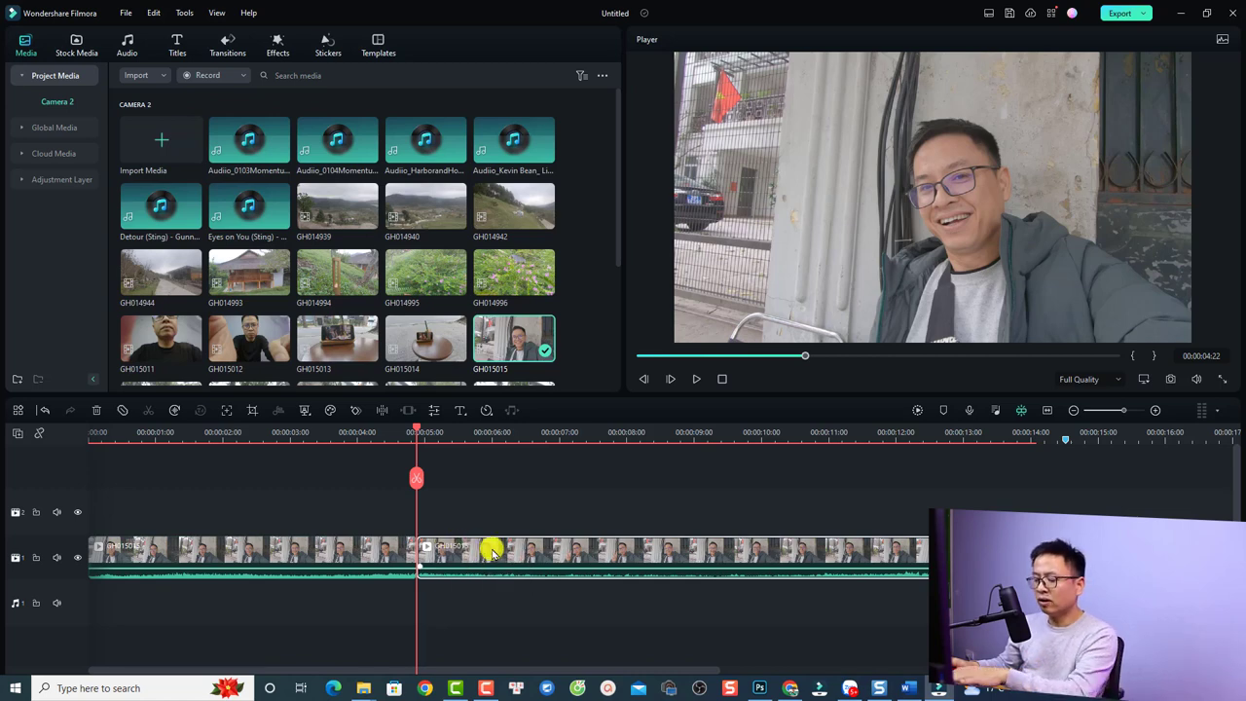
{"action": "key", "text": "Delete"}
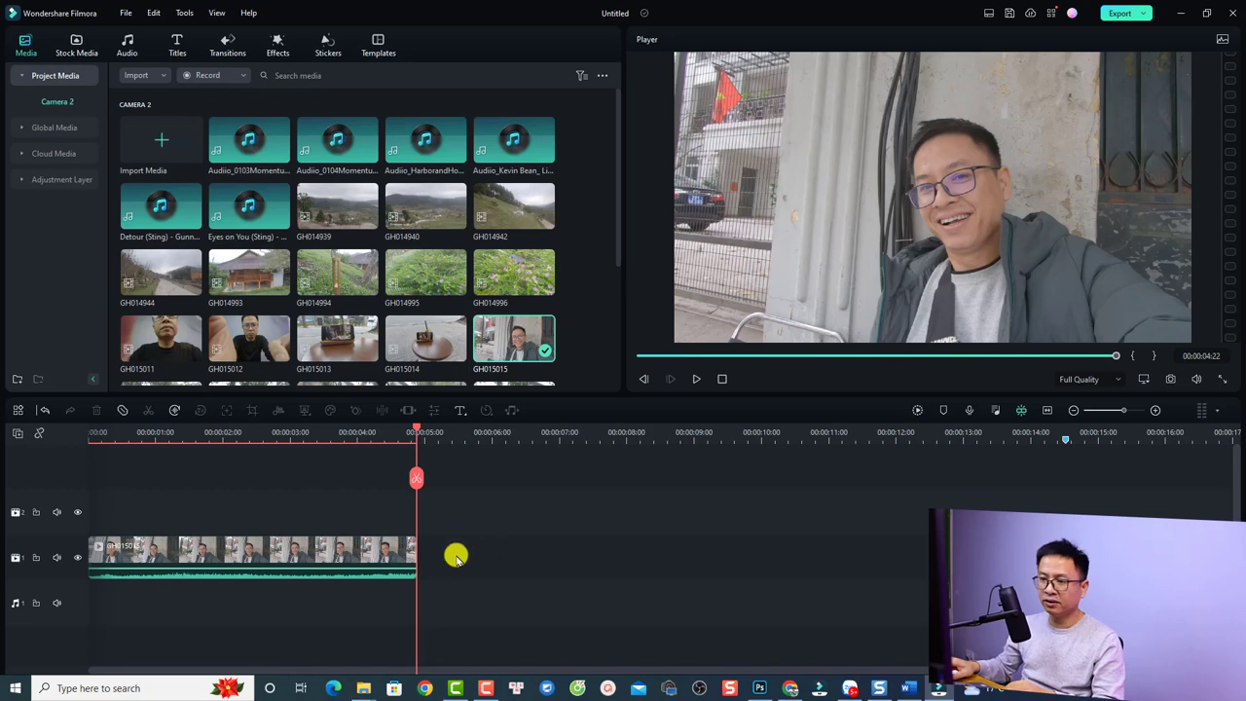
Extend the end of clip GH015015 to about 00:00:12:11 and trim it back to 00:00:02:16.
{"action": "left_click", "coordinate": [373, 551]}
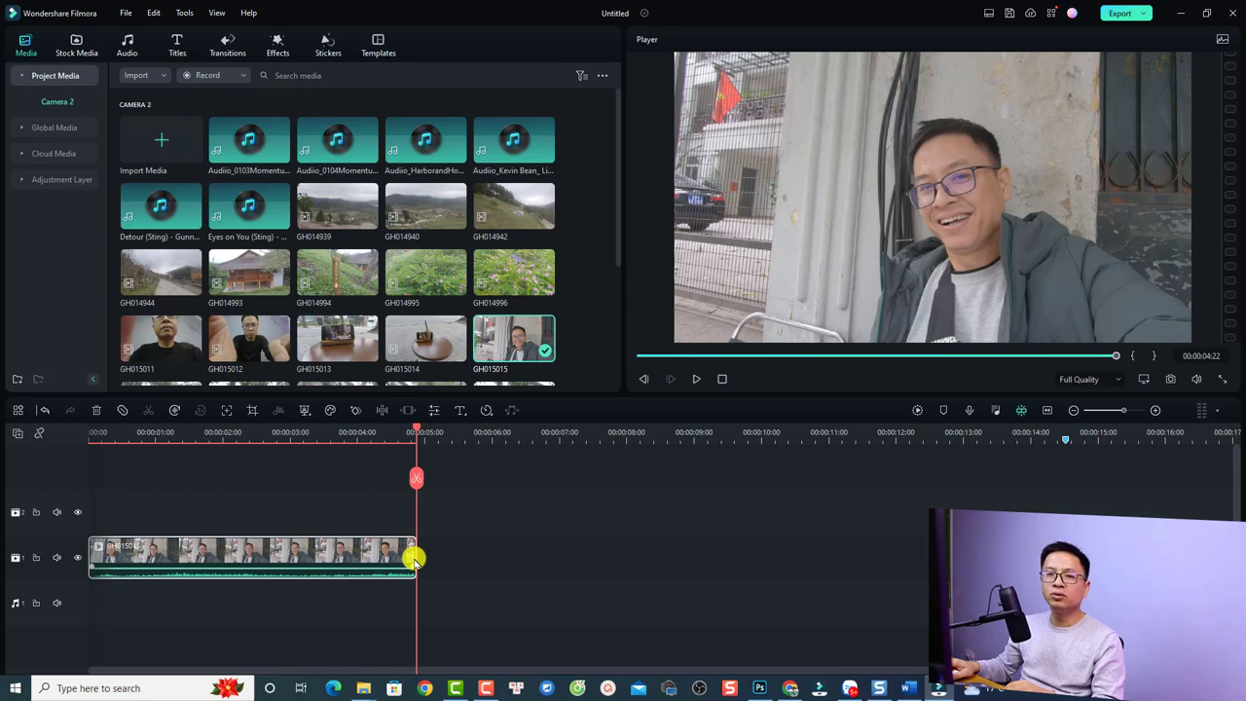
{"action": "left_click_drag", "start_coordinate": [414, 559], "coordinate": [414, 559]}
{"action": "left_click_drag", "start_coordinate": [414, 558], "coordinate": [922, 566]}
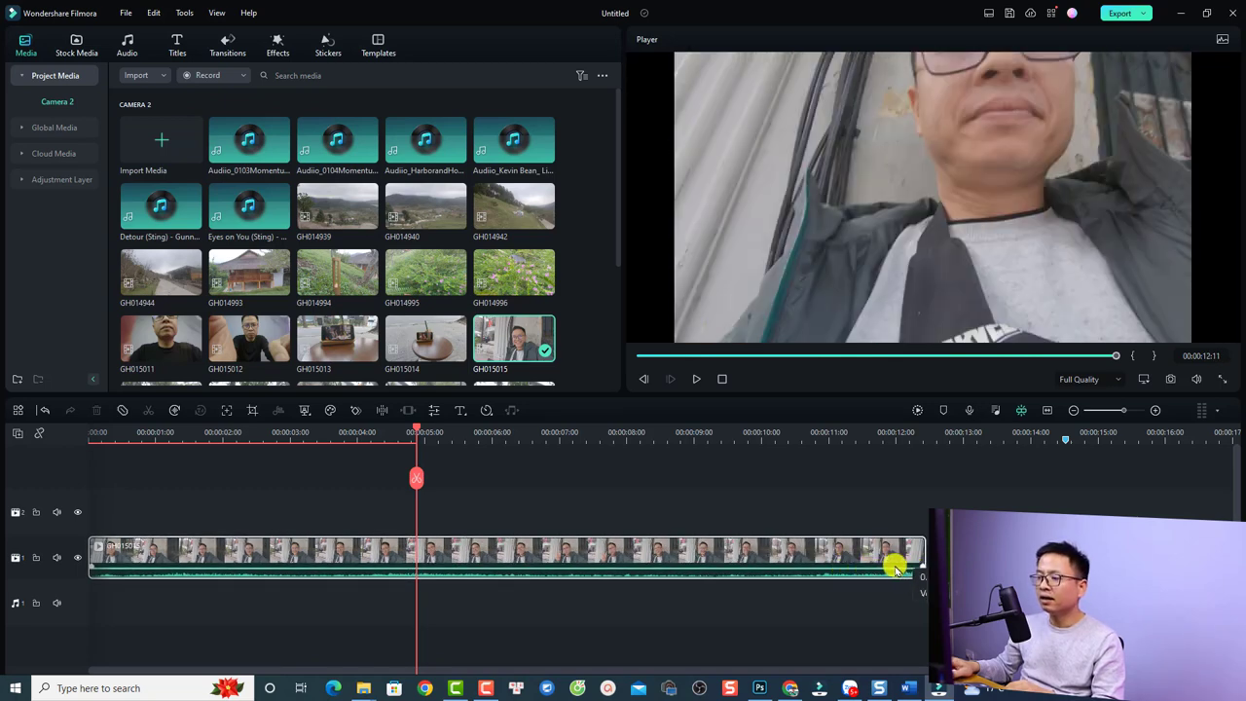
{"action": "left_click_drag", "start_coordinate": [923, 564], "coordinate": [263, 546]}
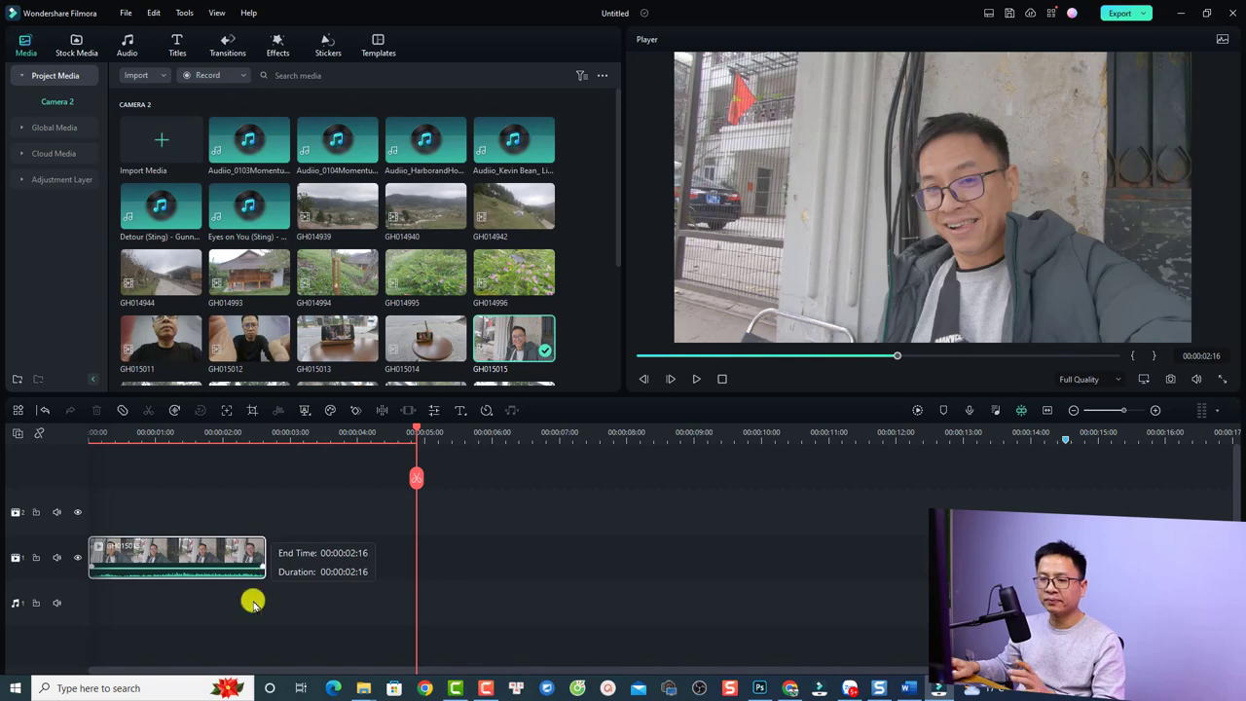
Play back the trimmed GH015015 clip on the timeline.
{"action": "left_click", "coordinate": [257, 432]}
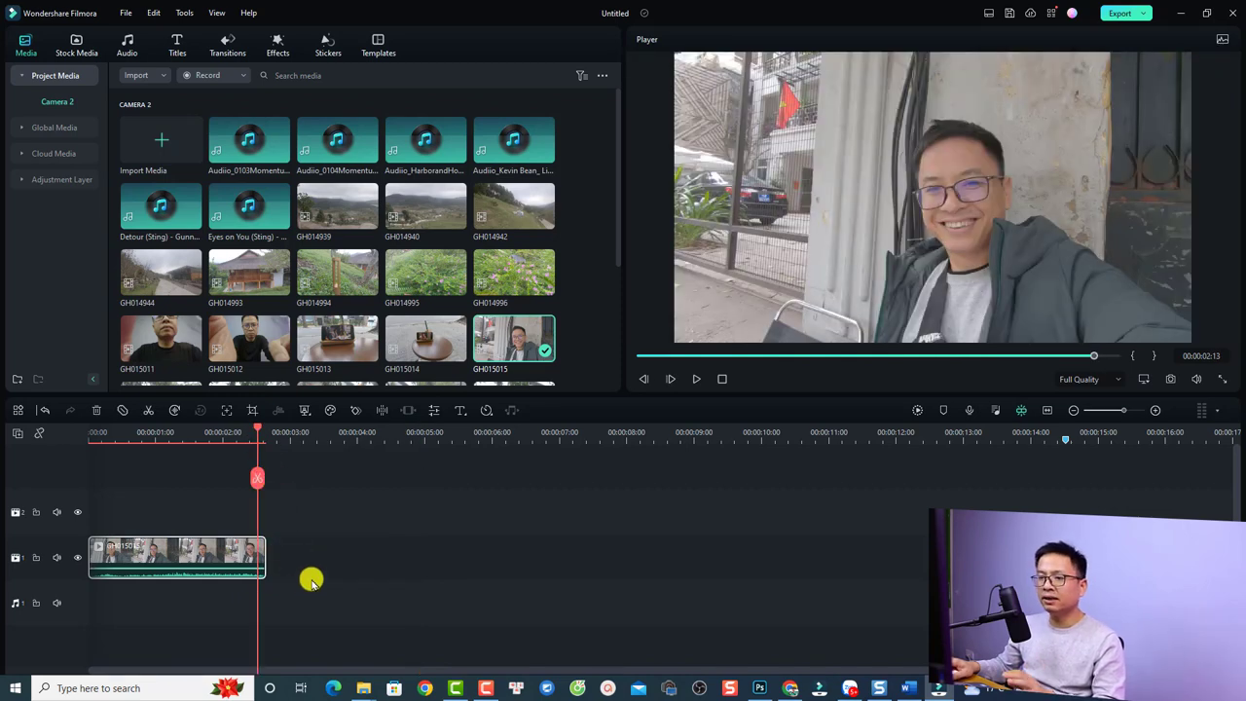
{"action": "key", "text": "space"}
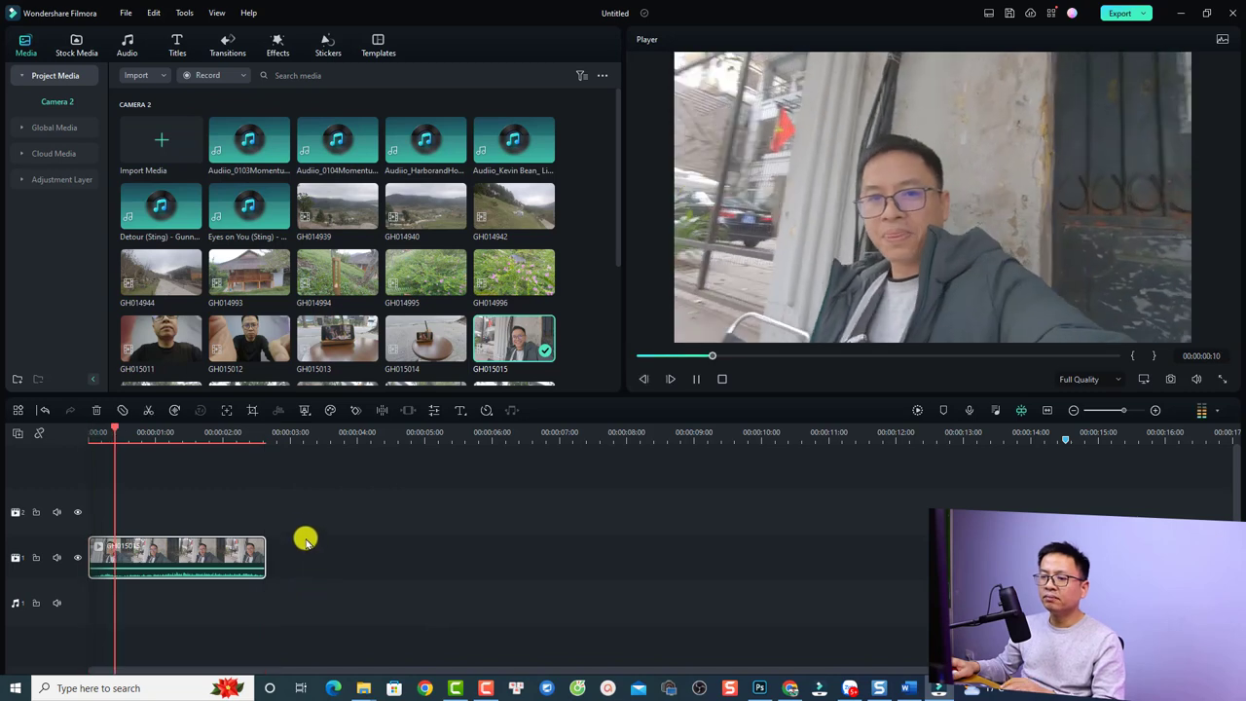
{"action": "key", "text": "space"}
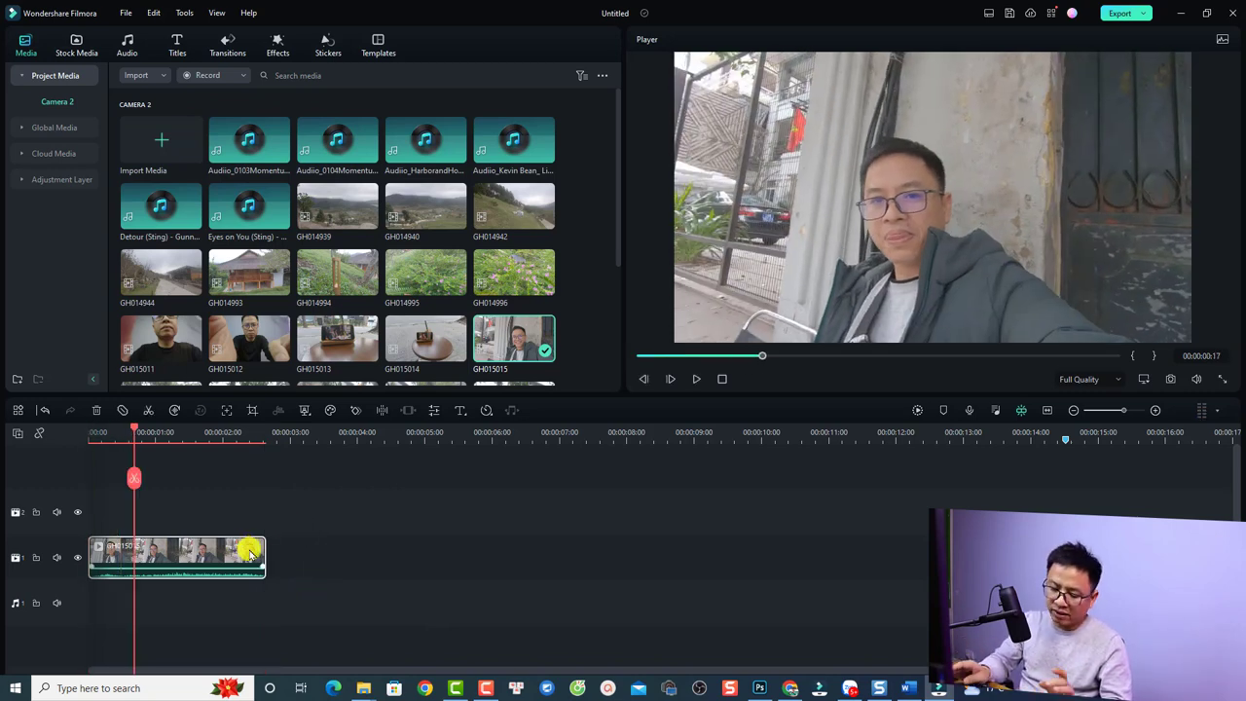
Add clip GH015013 directly after the end of GH015015 and play across the cut between them.
{"action": "key", "text": "End"}
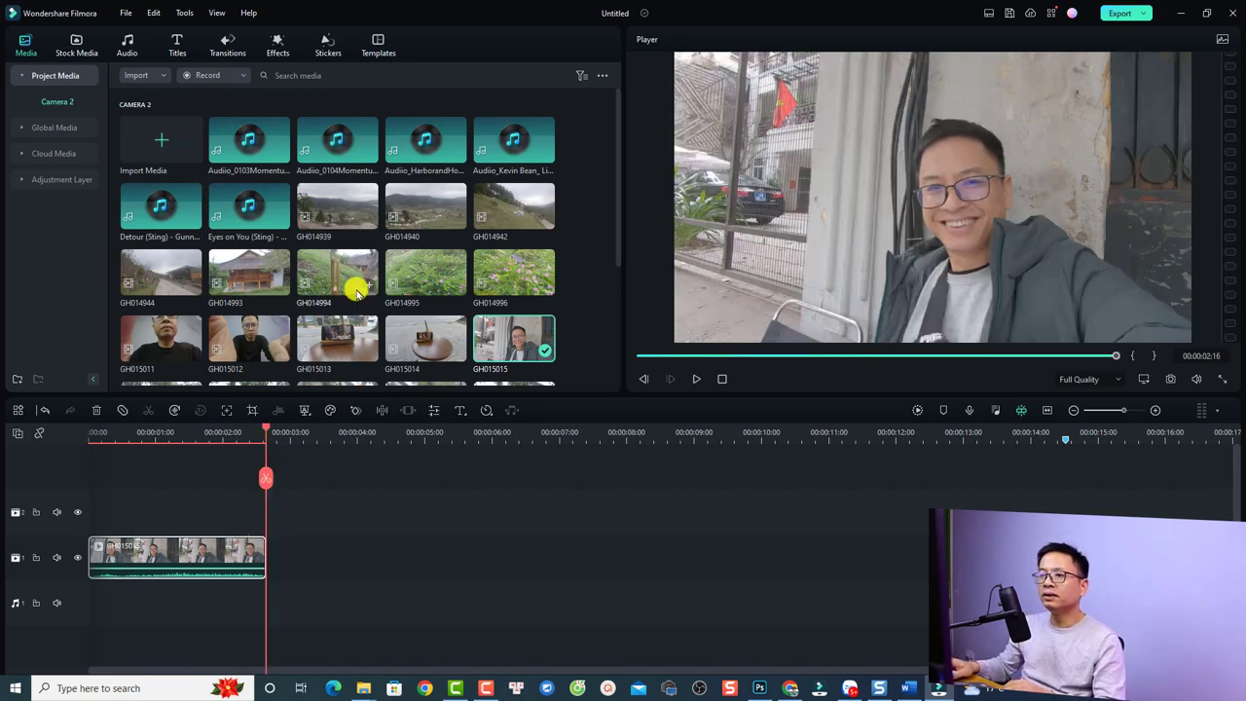
{"action": "left_click", "coordinate": [369, 351]}
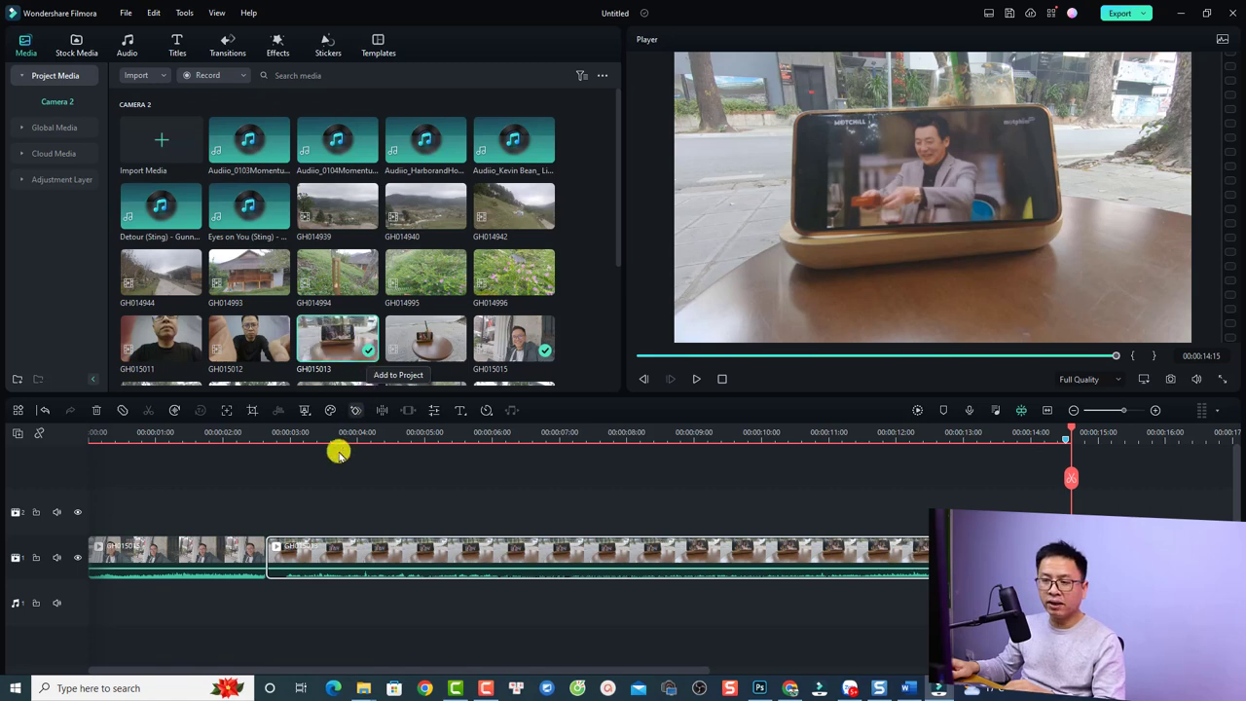
{"action": "left_click", "coordinate": [250, 432]}
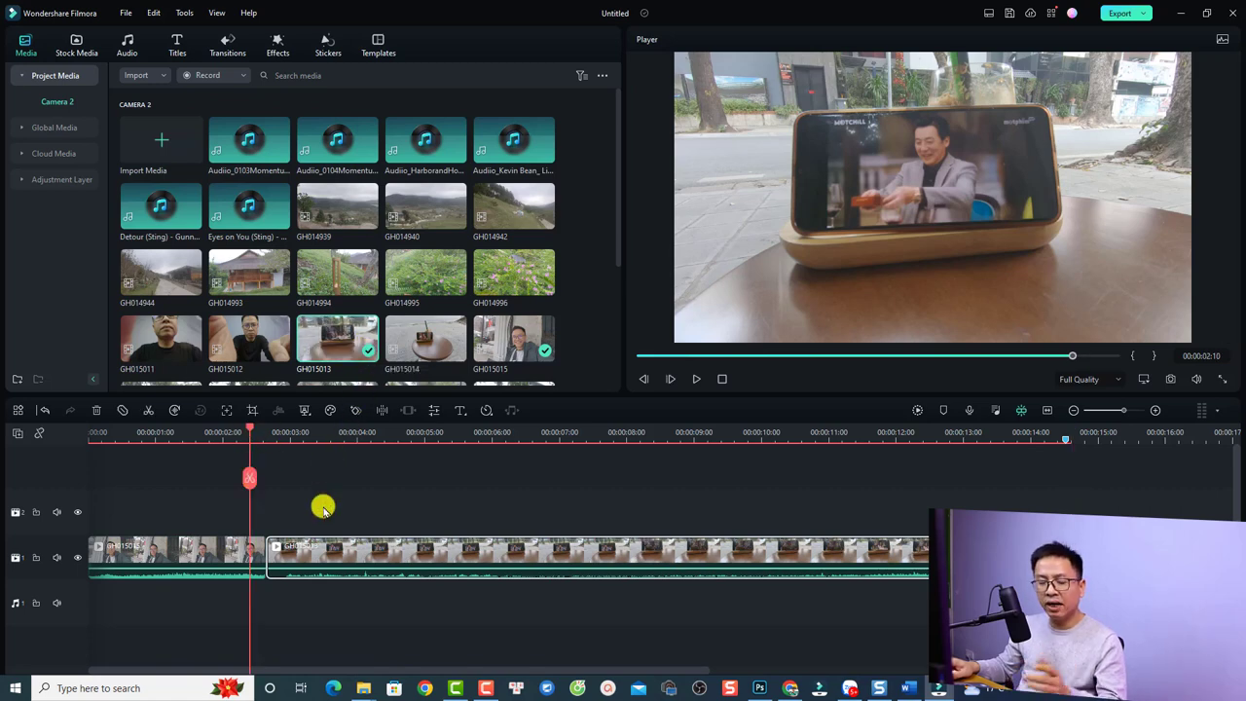
{"action": "key", "text": "space"}
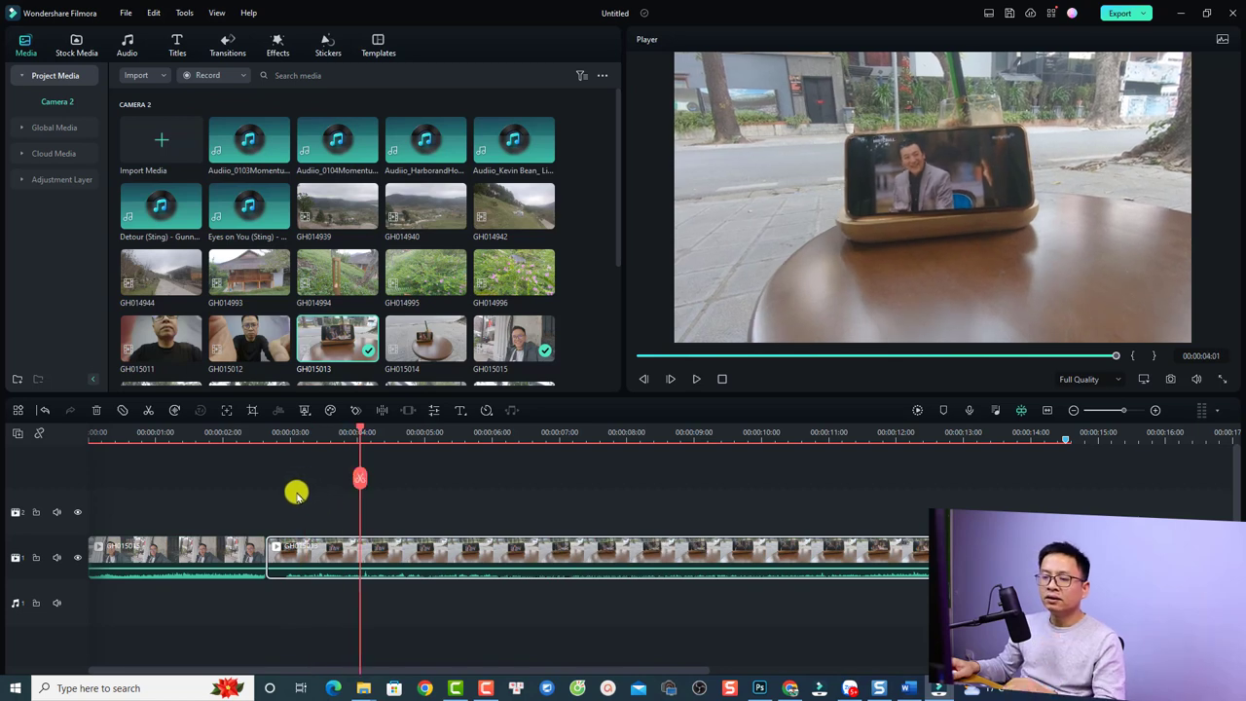
{"action": "left_click", "coordinate": [296, 492]}
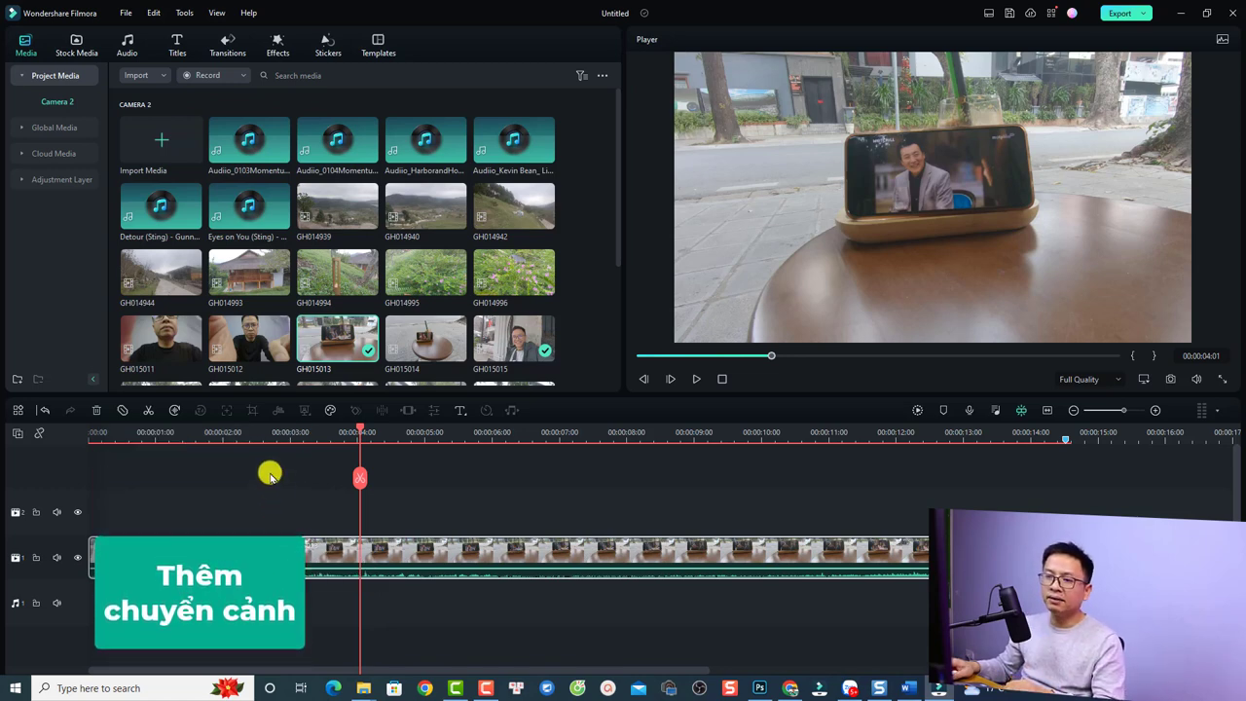
Look through the available transitions in the Trending, New, World Cup and Fade & Dissolve categories.
{"action": "left_click", "coordinate": [228, 46]}
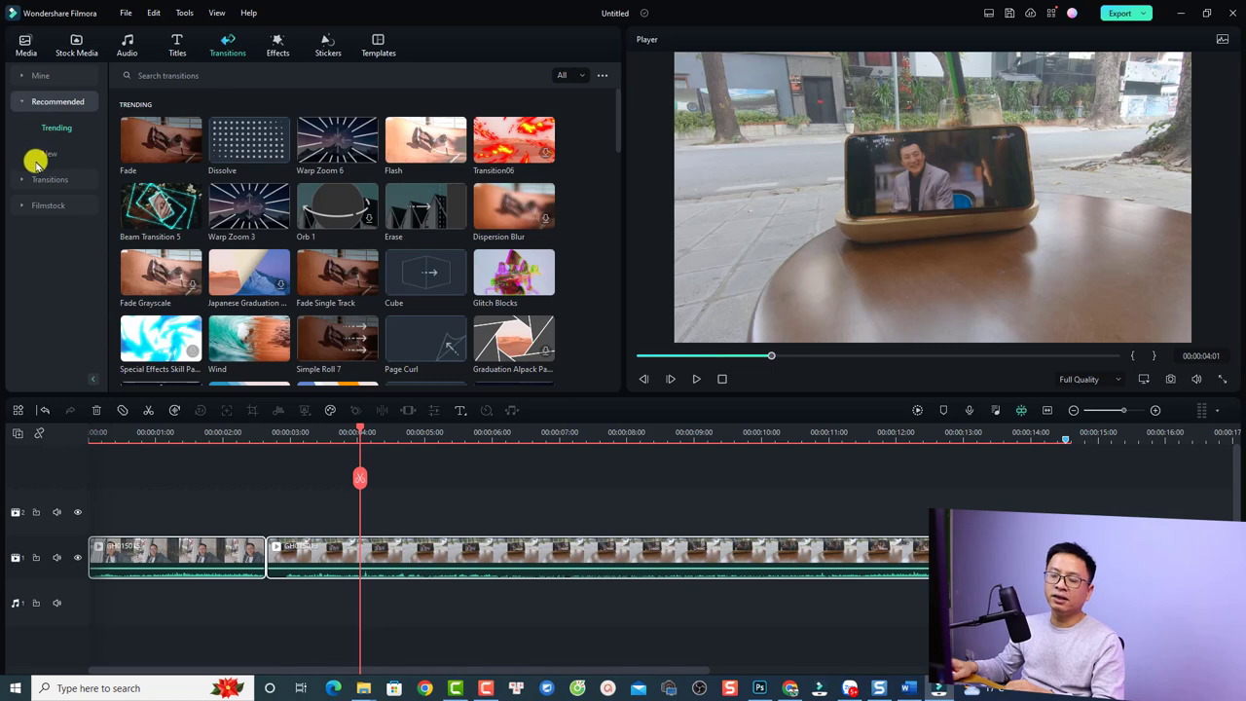
{"action": "mouse_move", "coordinate": [216, 220]}
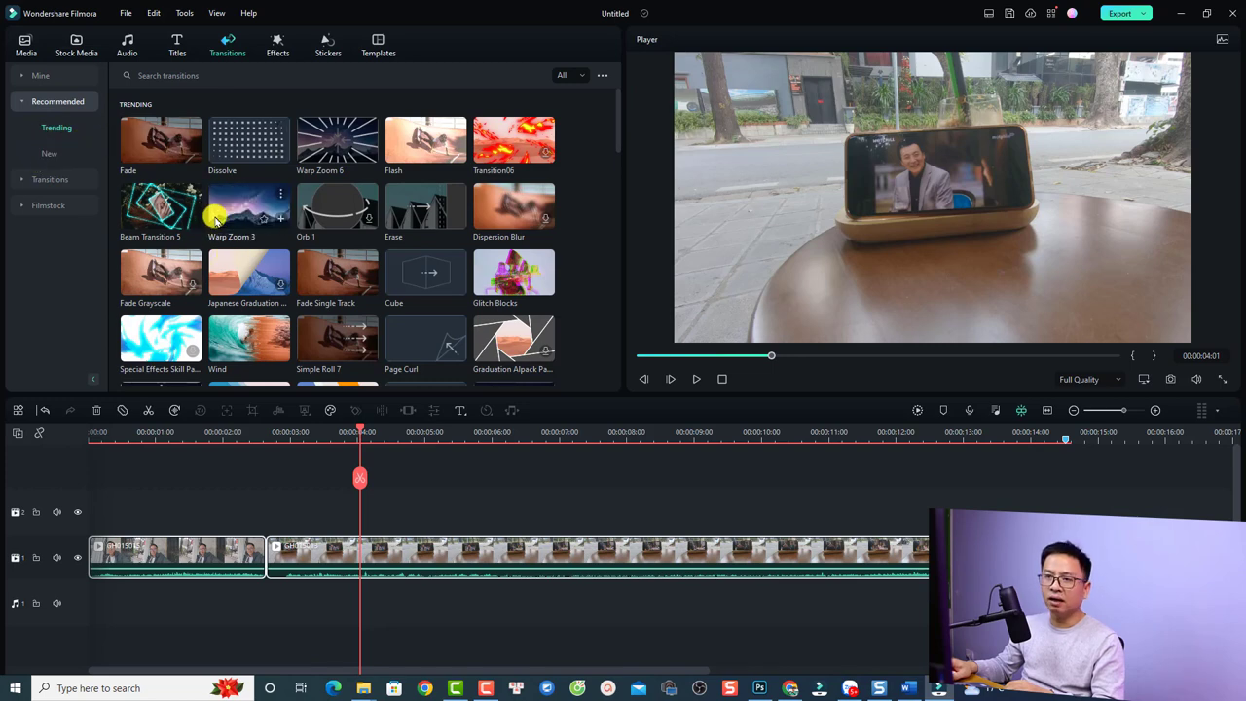
{"action": "scroll", "coordinate": [361, 246], "scroll_direction": "down", "scroll_amount": 5}
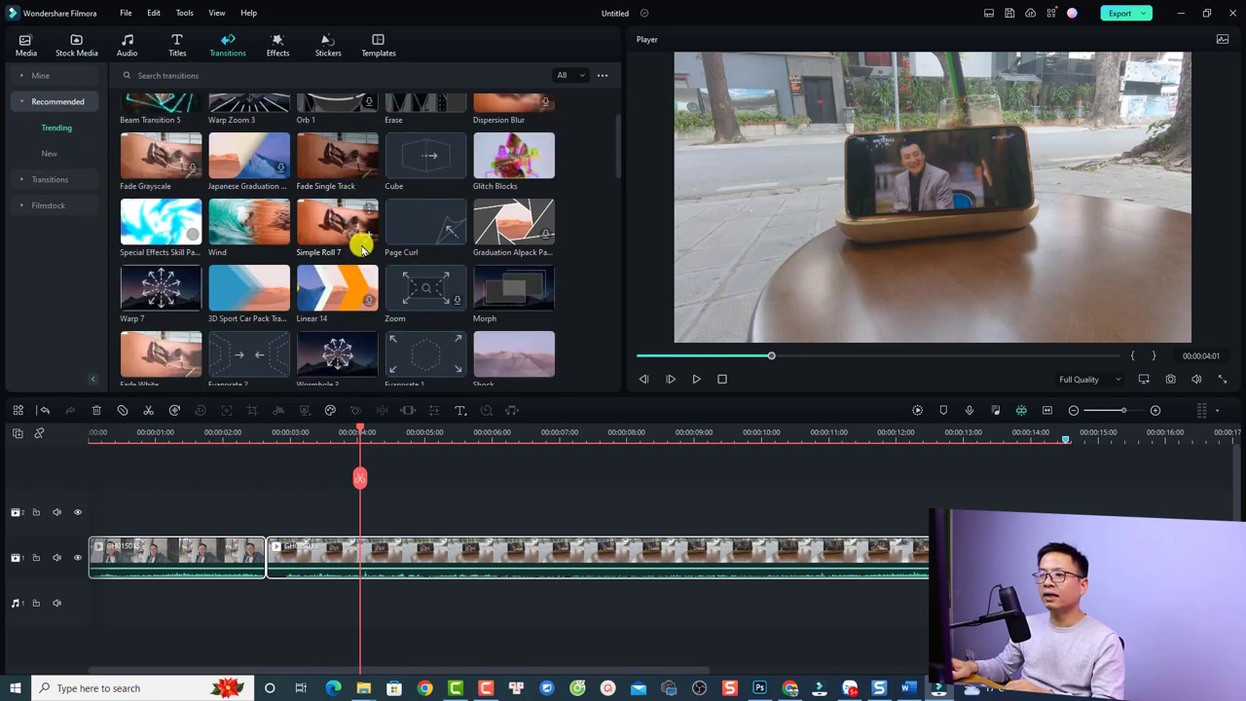
{"action": "scroll", "coordinate": [361, 249], "scroll_direction": "down", "scroll_amount": 5}
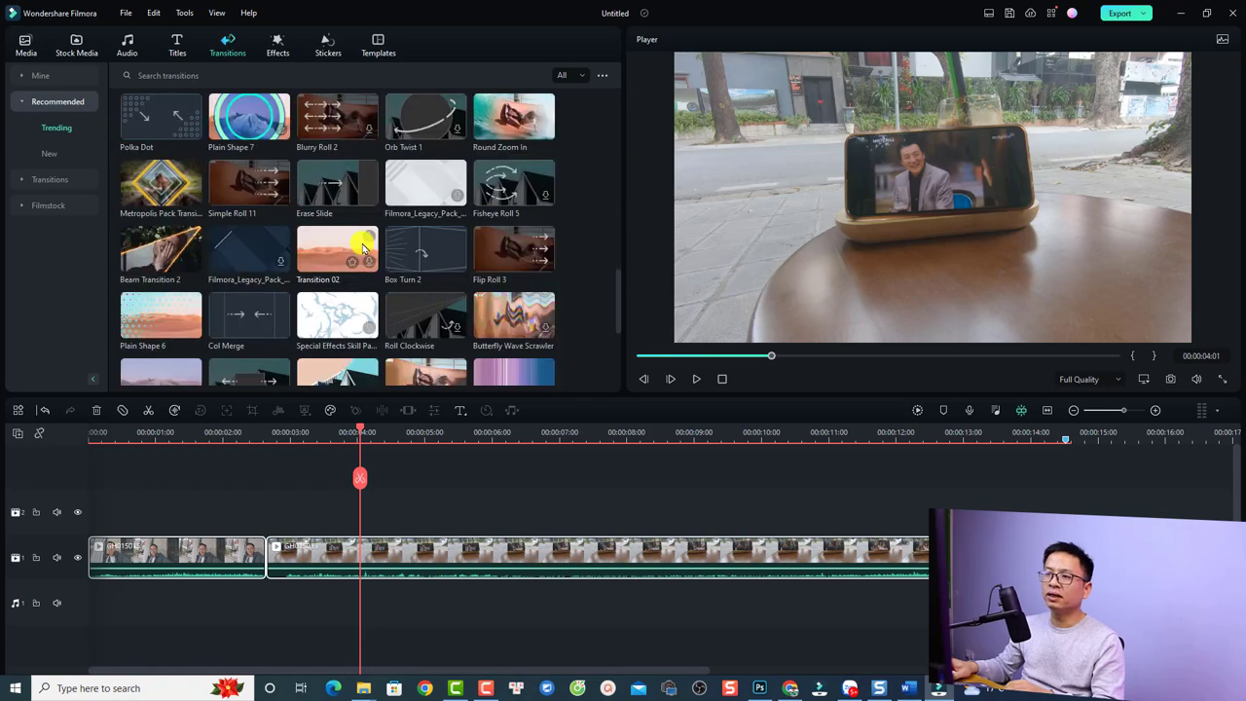
{"action": "scroll", "coordinate": [365, 246], "scroll_direction": "up", "scroll_amount": 3}
{"action": "scroll", "coordinate": [366, 245], "scroll_direction": "down", "scroll_amount": 1}
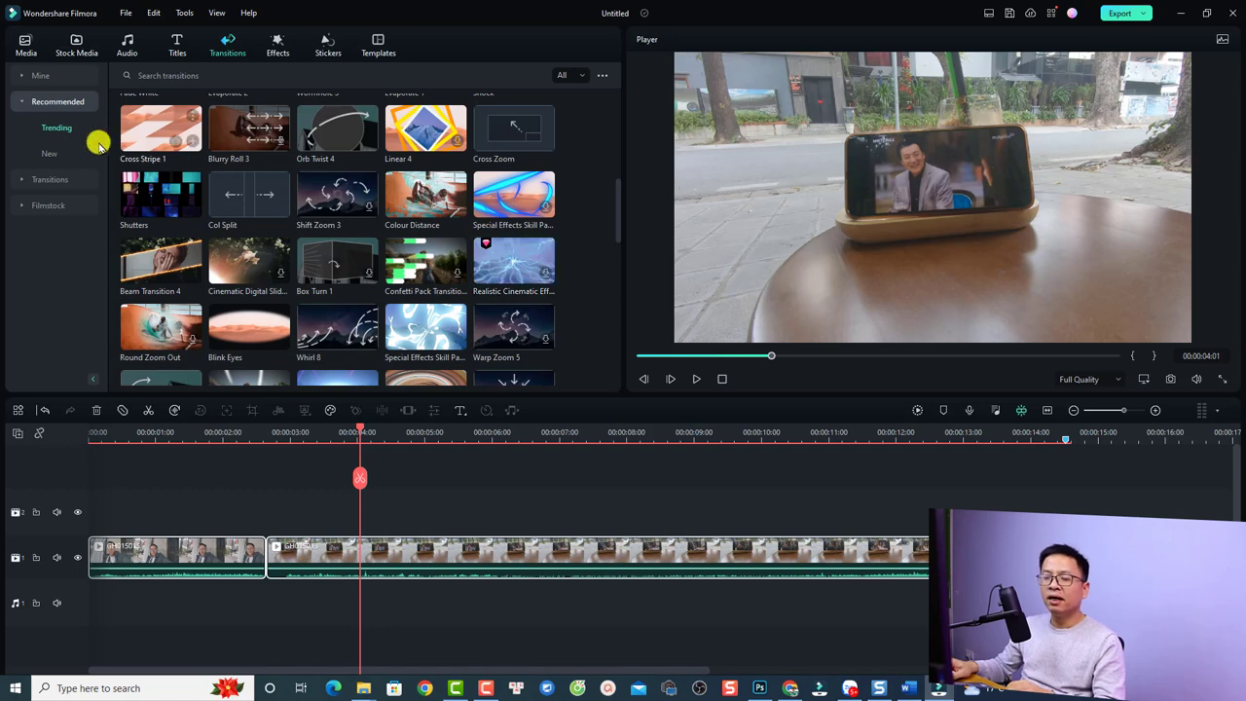
{"action": "left_click", "coordinate": [50, 154]}
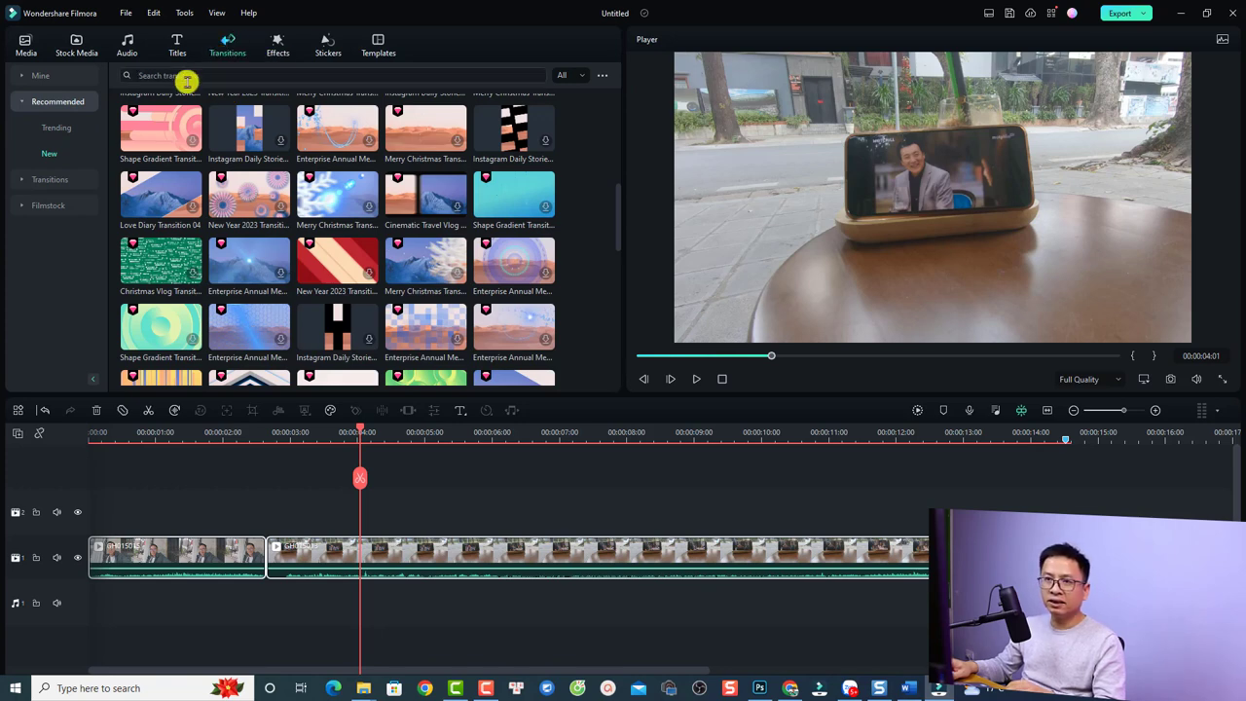
{"action": "left_click", "coordinate": [21, 181]}
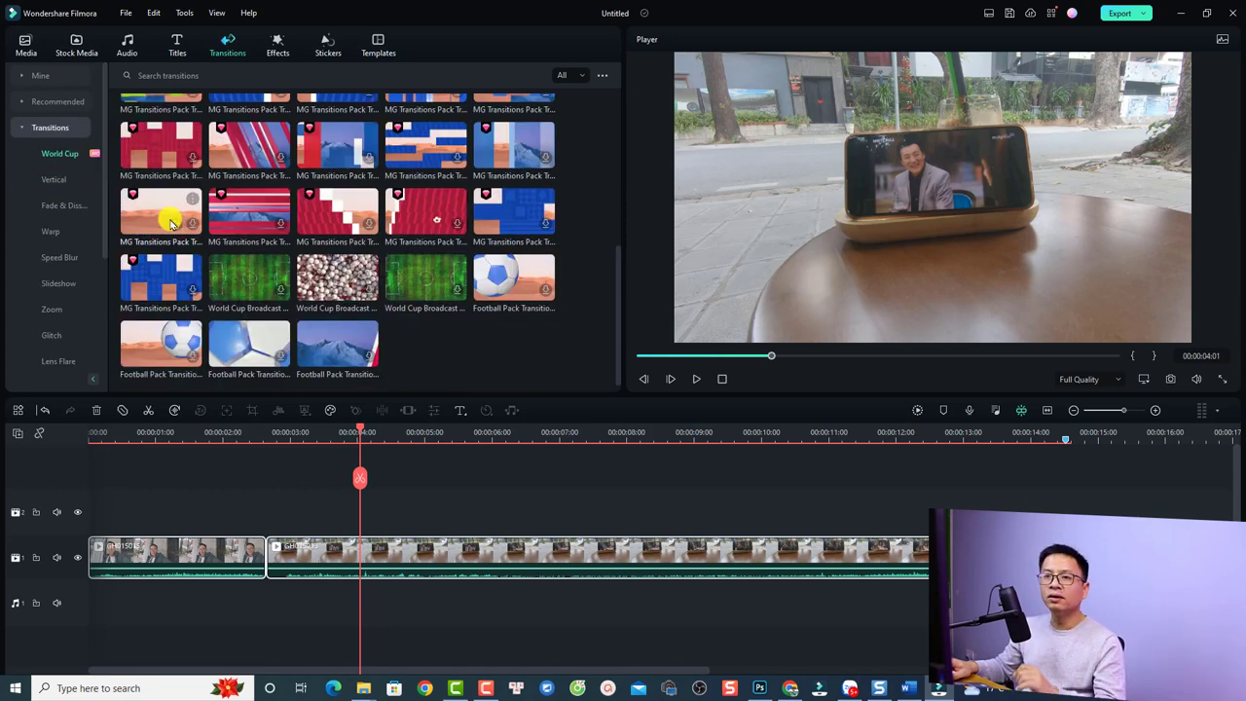
{"action": "left_click", "coordinate": [56, 206]}
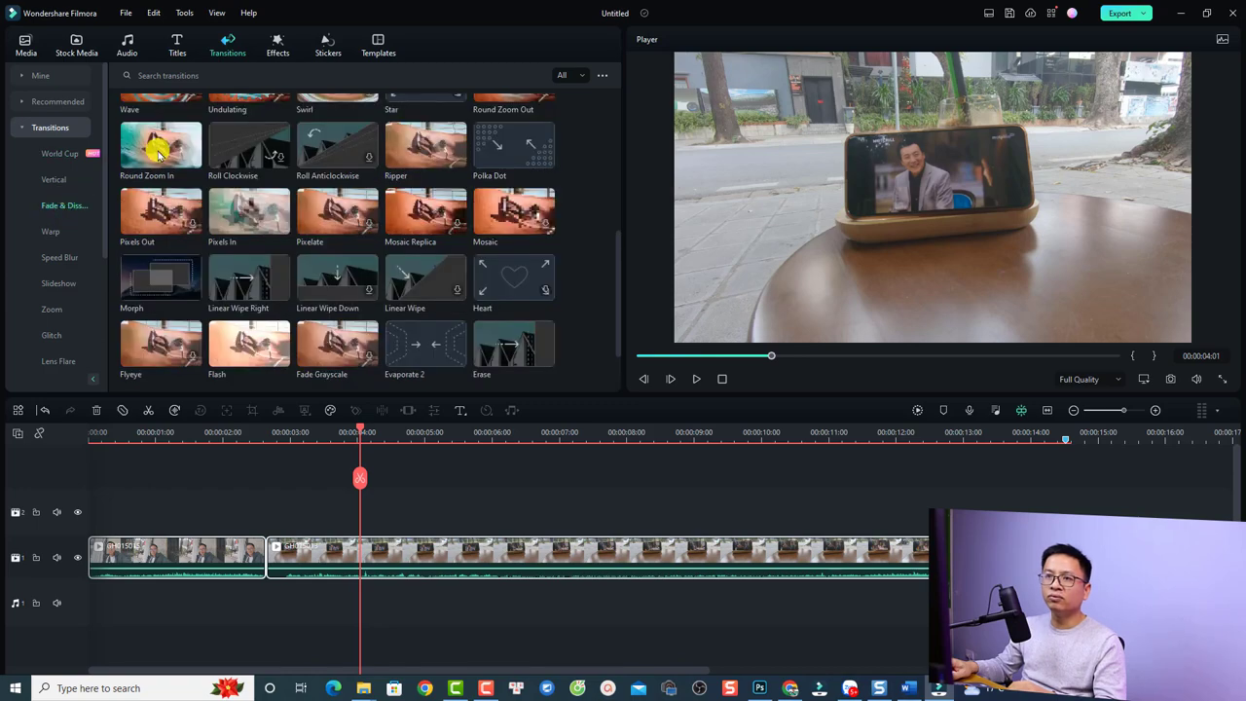
{"action": "left_click", "coordinate": [44, 214]}
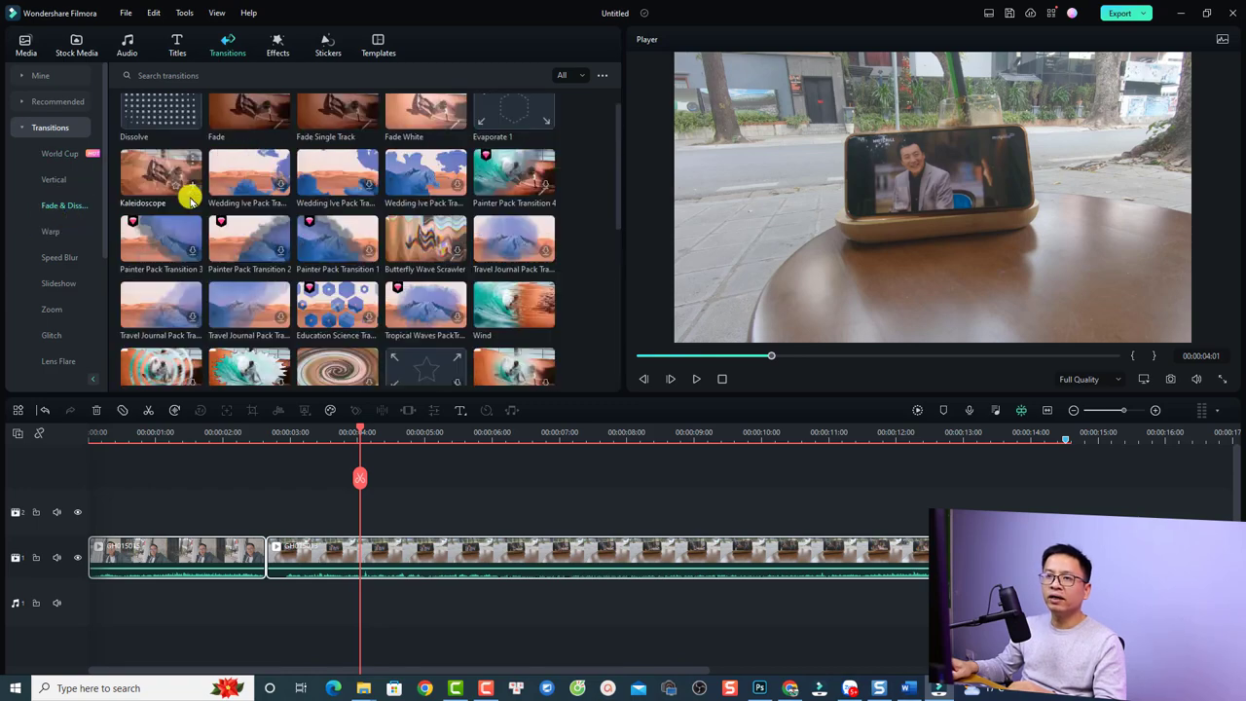
{"action": "scroll", "coordinate": [192, 199], "scroll_direction": "up", "scroll_amount": 1}
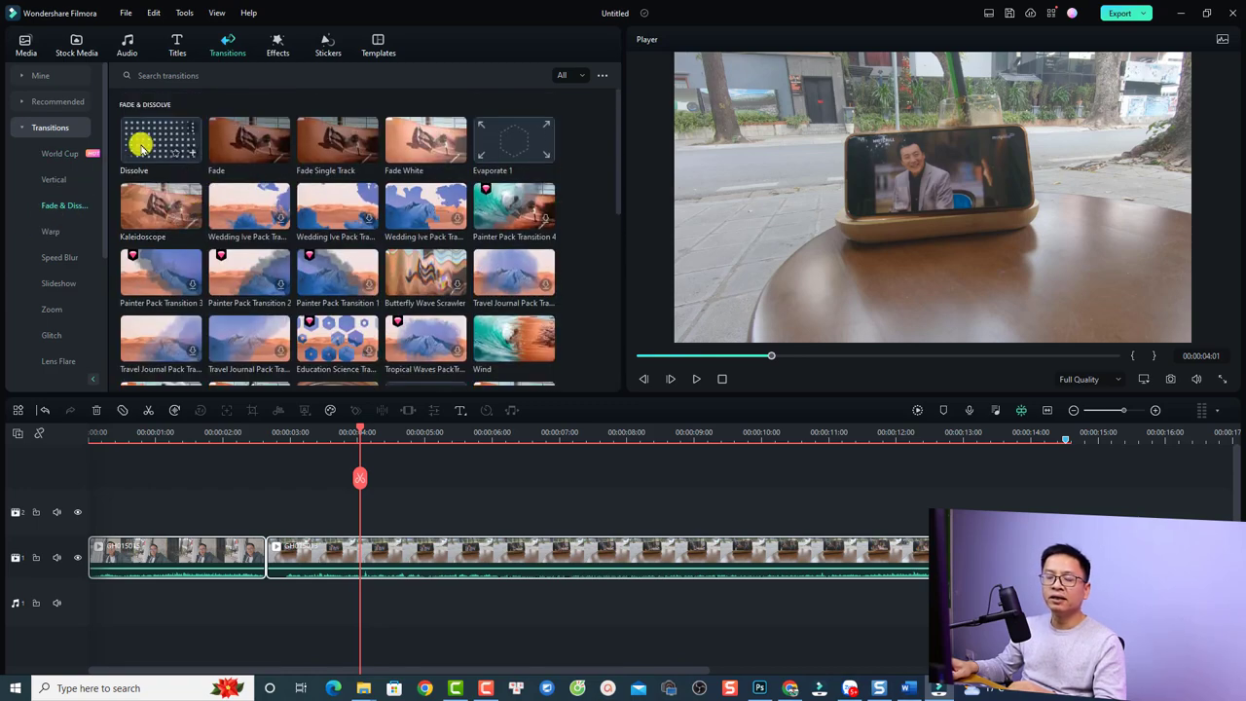
Add the Dissolve transition at the cut between GH015015 and GH015013 and preview it from 00:00:01:03.
{"action": "left_click_drag", "start_coordinate": [139, 144], "coordinate": [245, 541]}
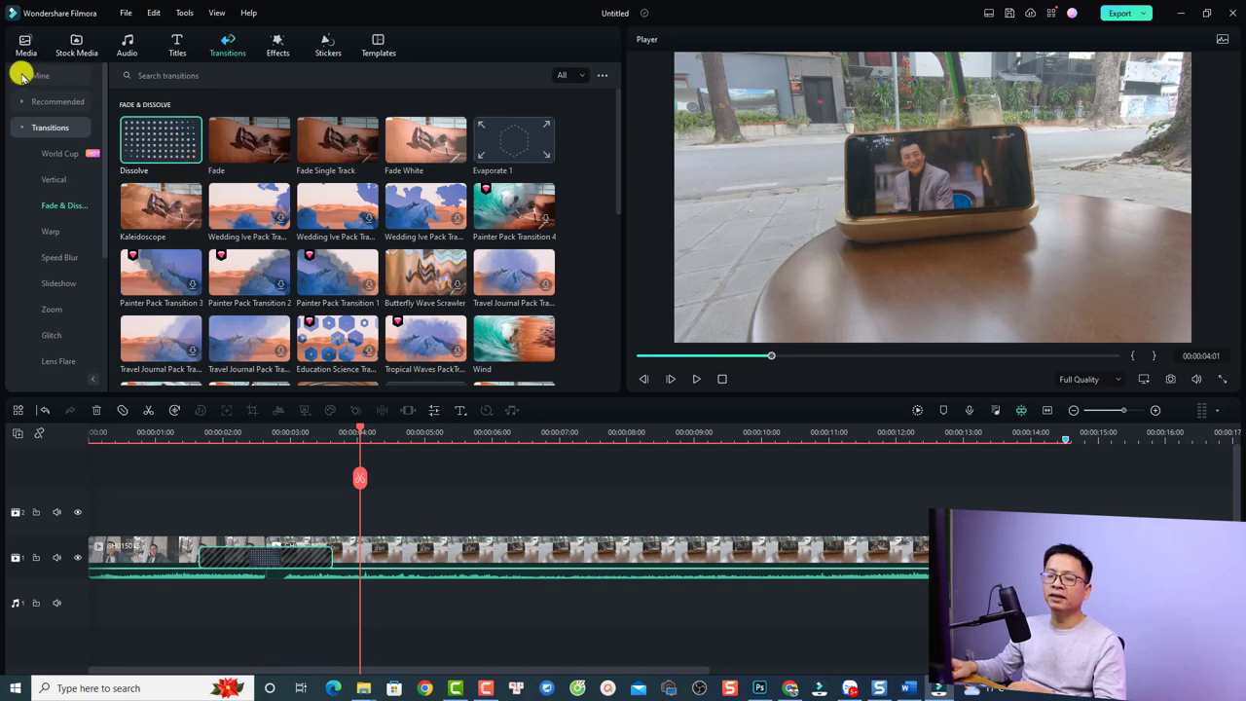
{"action": "left_click", "coordinate": [20, 76]}
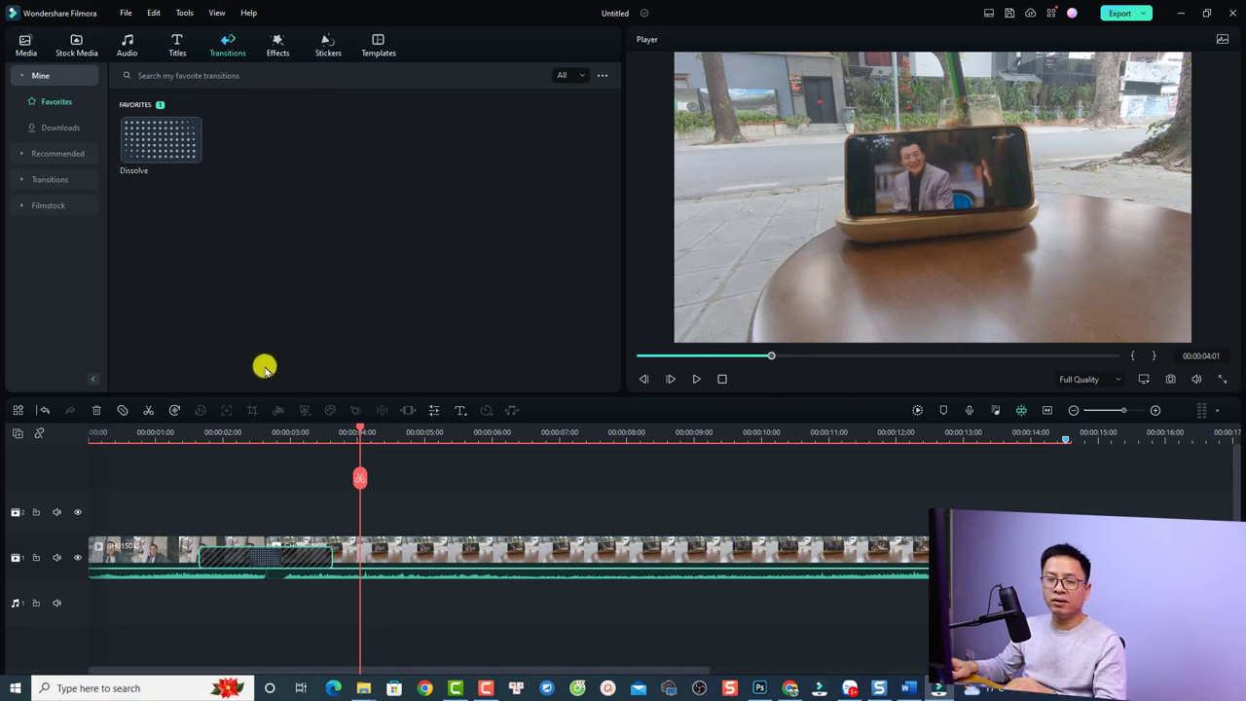
{"action": "left_click", "coordinate": [164, 436]}
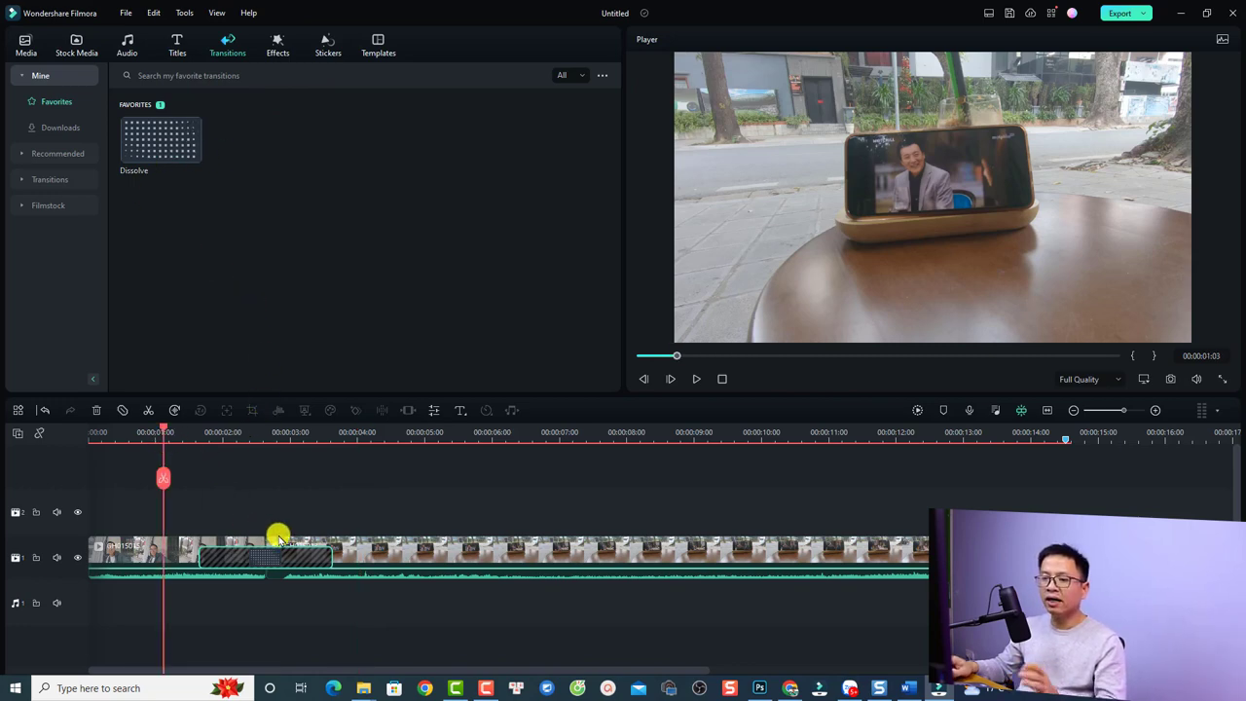
{"action": "key", "text": "space"}
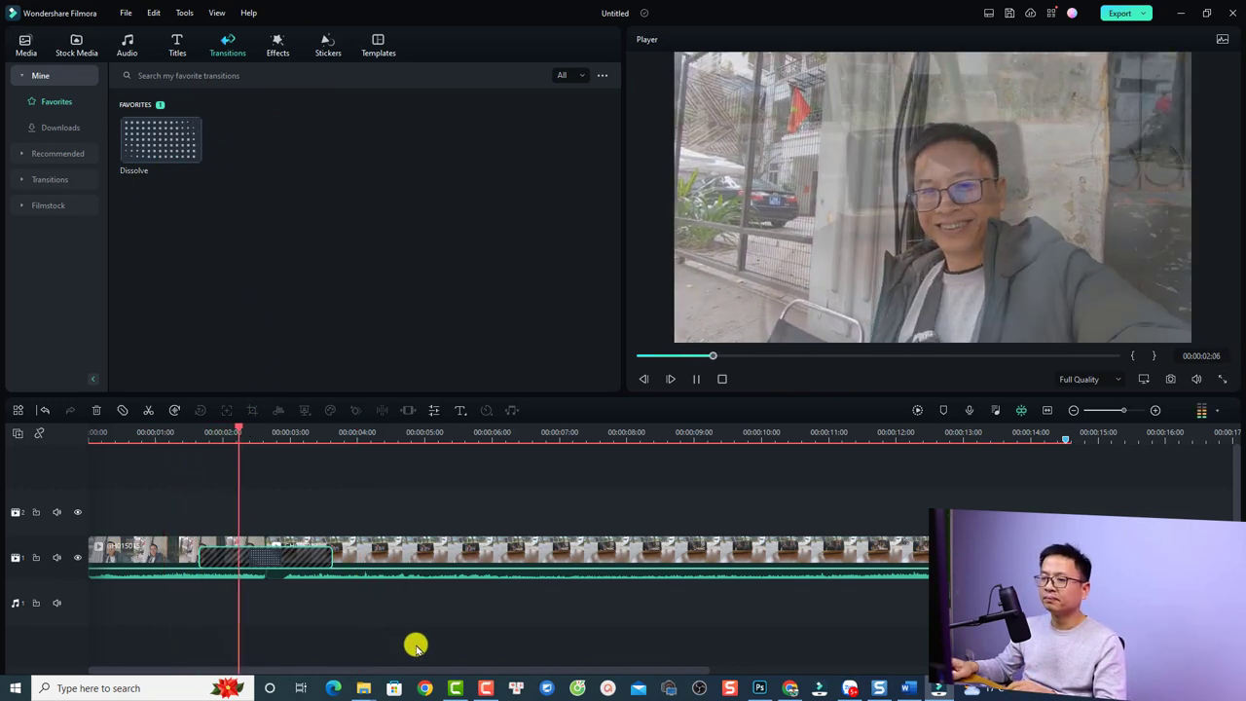
{"action": "key", "text": "space"}
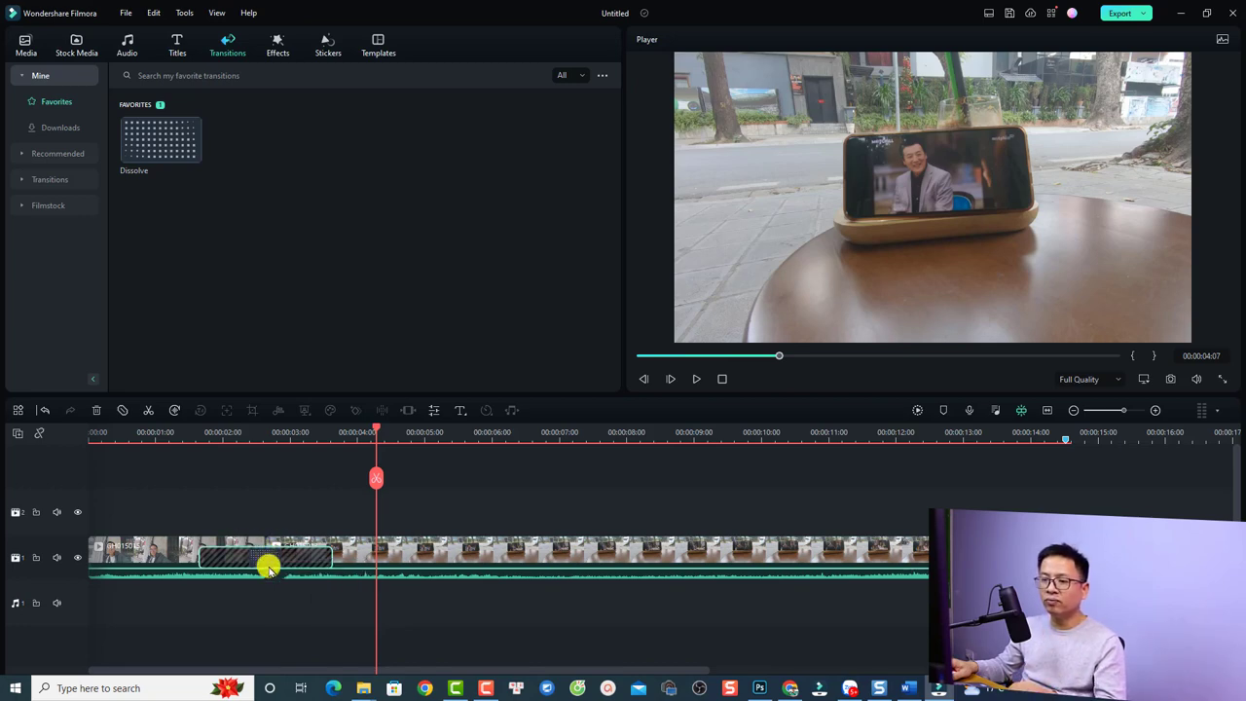
Open the Dissolve transition's settings, try the Prefix and Postfix modes, and set the mode back to Overlap.
{"action": "double_click", "coordinate": [263, 560]}
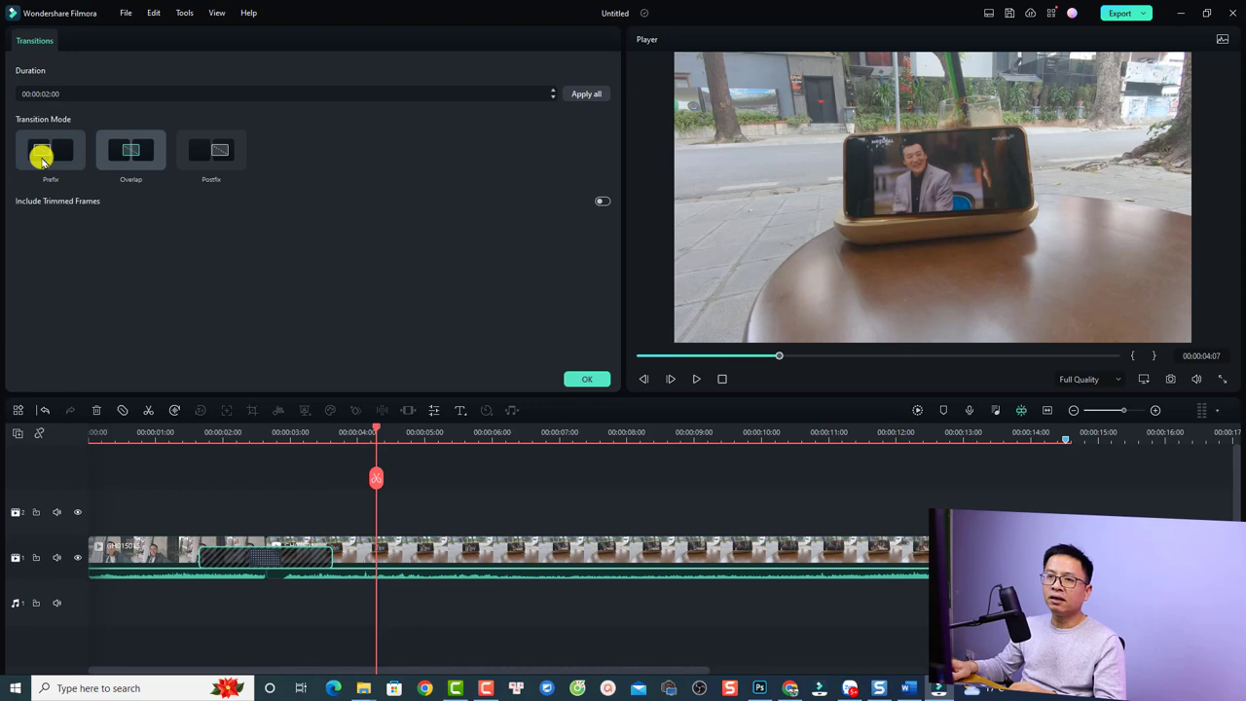
{"action": "left_click", "coordinate": [41, 159]}
{"action": "left_click", "coordinate": [126, 155]}
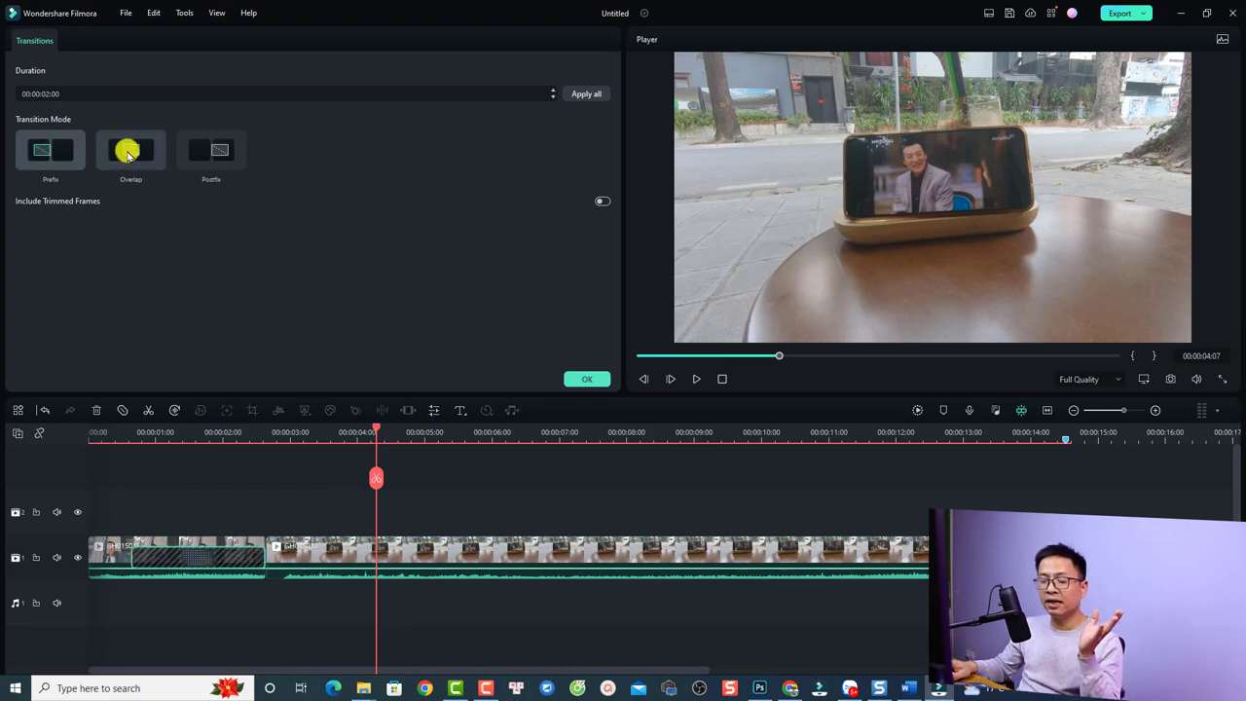
{"action": "left_click", "coordinate": [132, 154]}
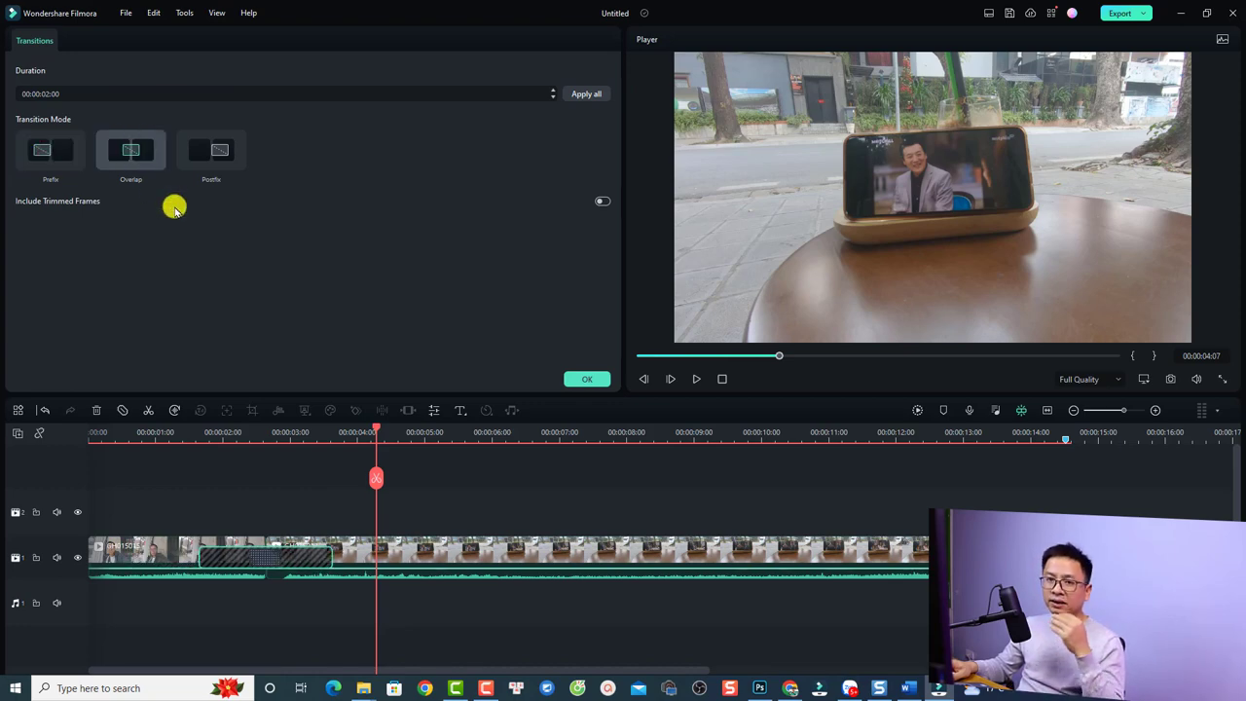
{"action": "left_click", "coordinate": [209, 153]}
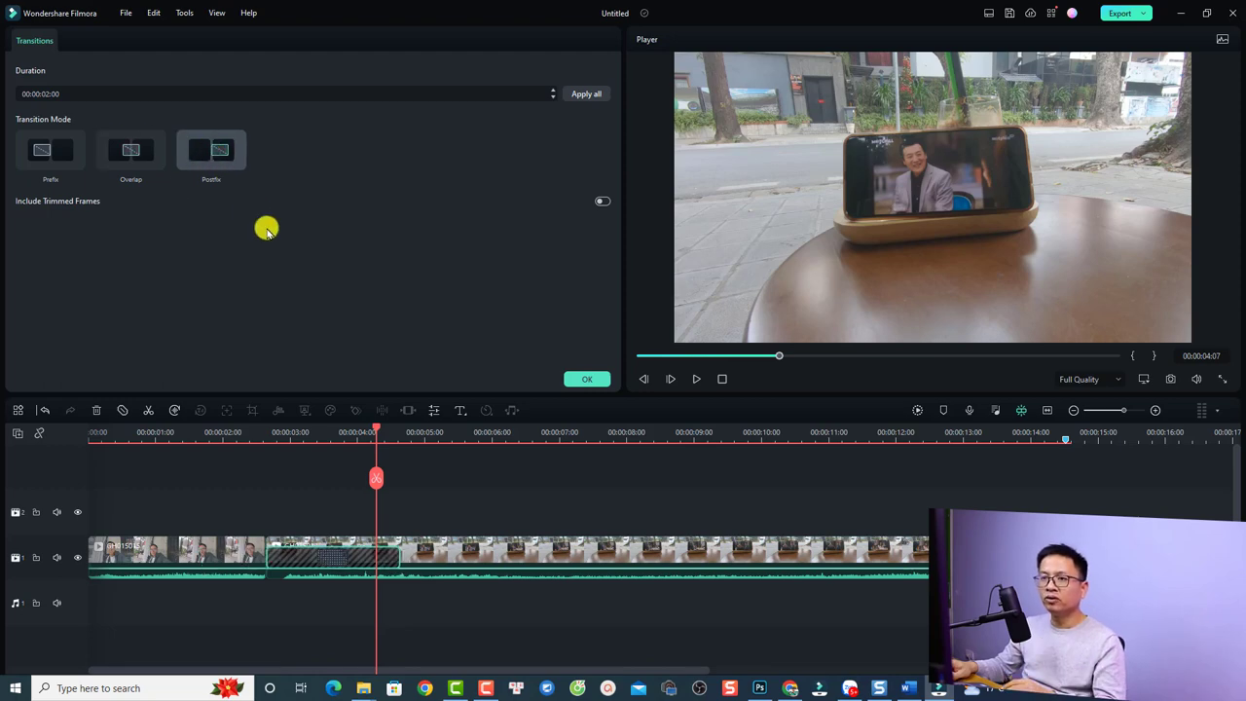
{"action": "left_click", "coordinate": [131, 151]}
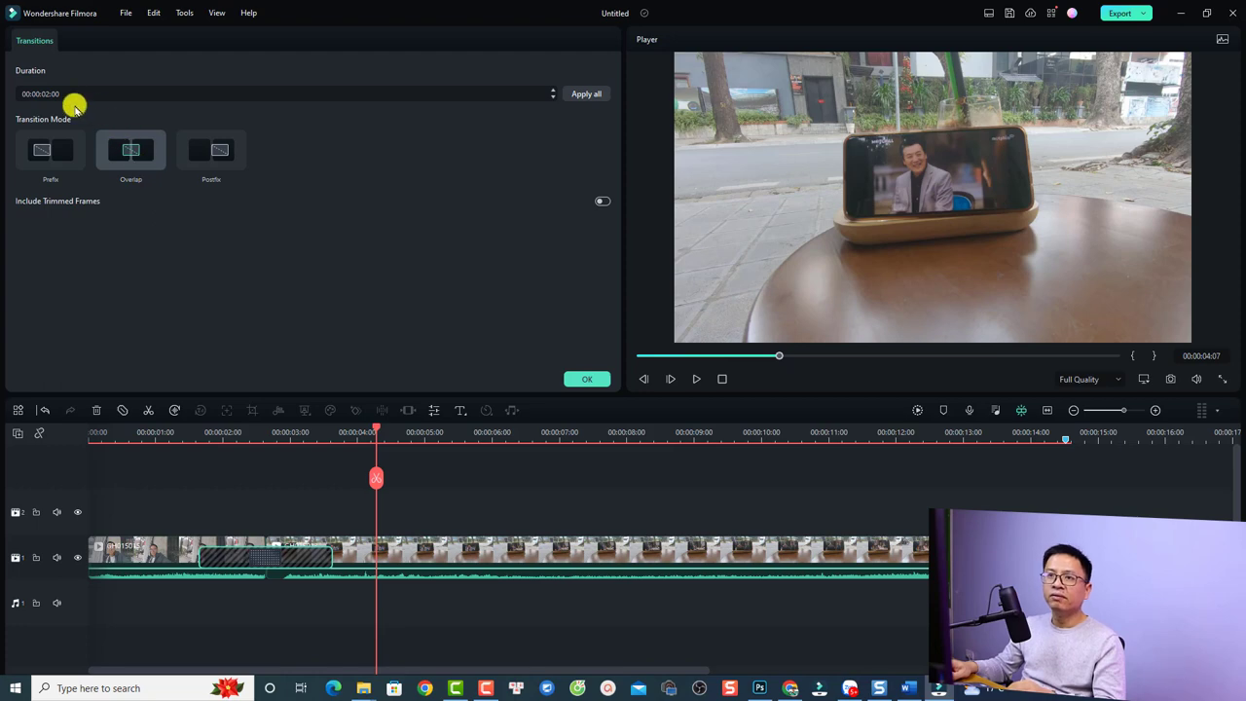
Set the Dissolve transition's duration to 00:00:01:00 and play across it from 00:00:01:20.
{"action": "left_click", "coordinate": [46, 97]}
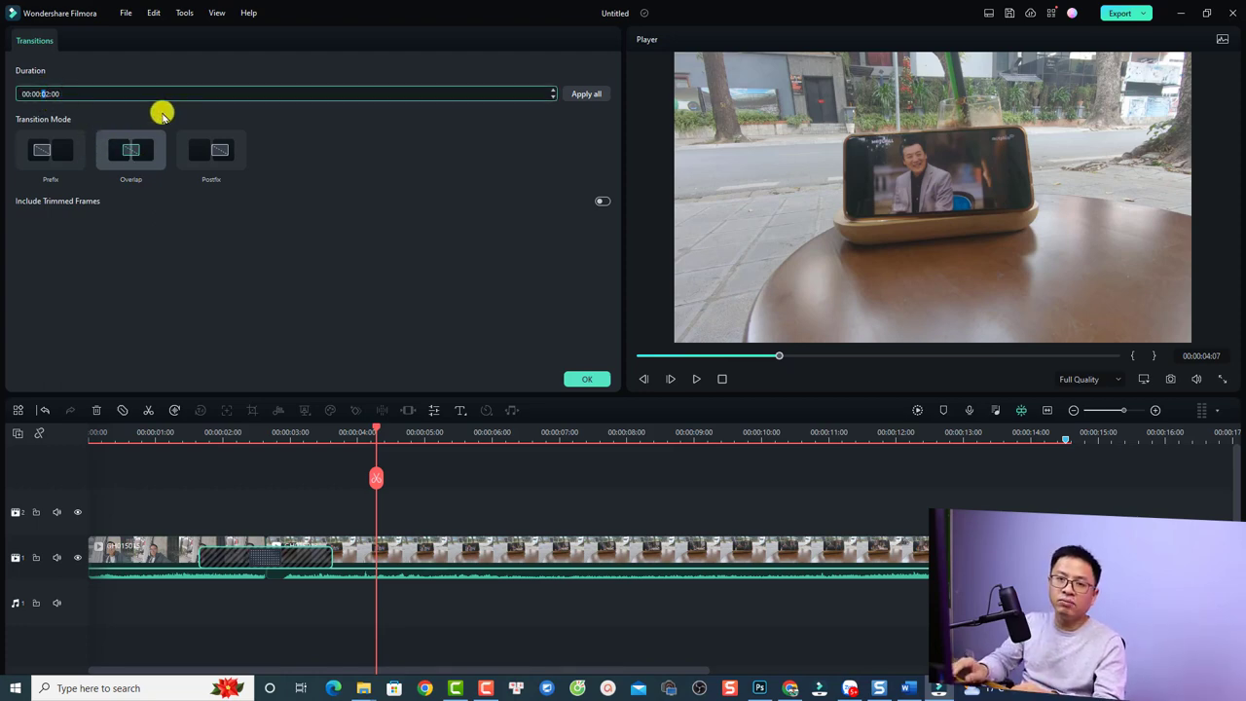
{"action": "type", "text": "1"}
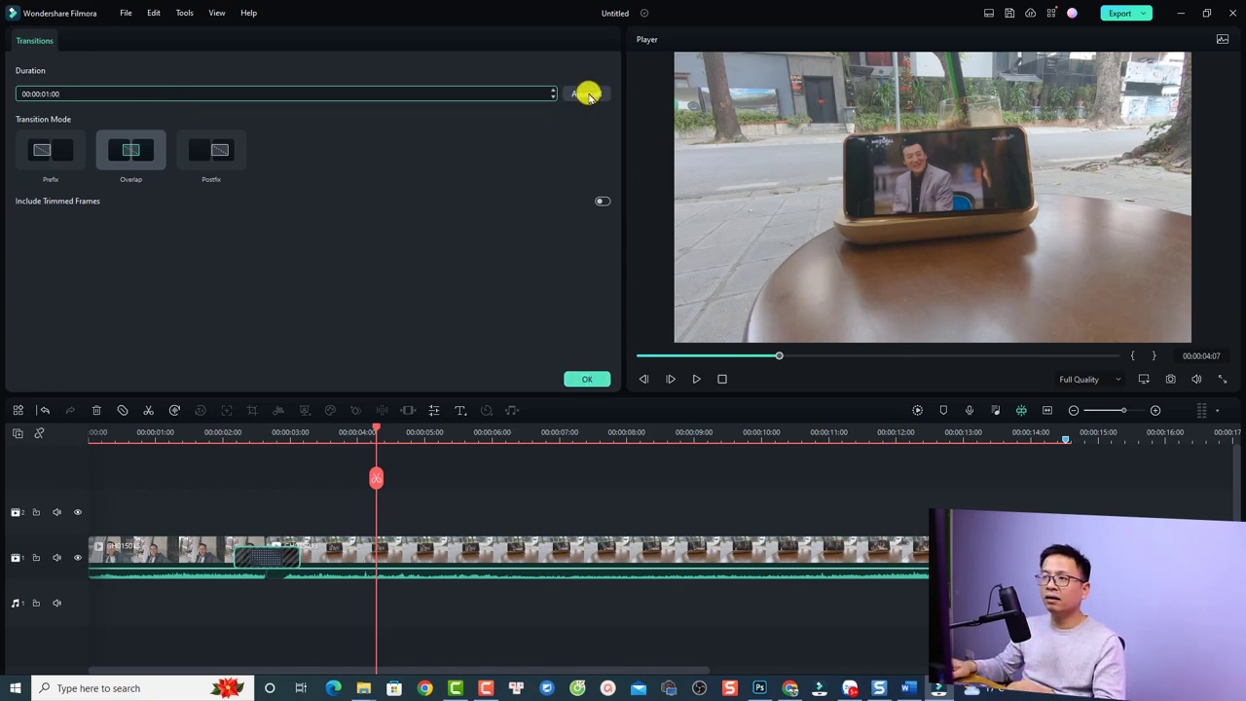
{"action": "left_click", "coordinate": [57, 93]}
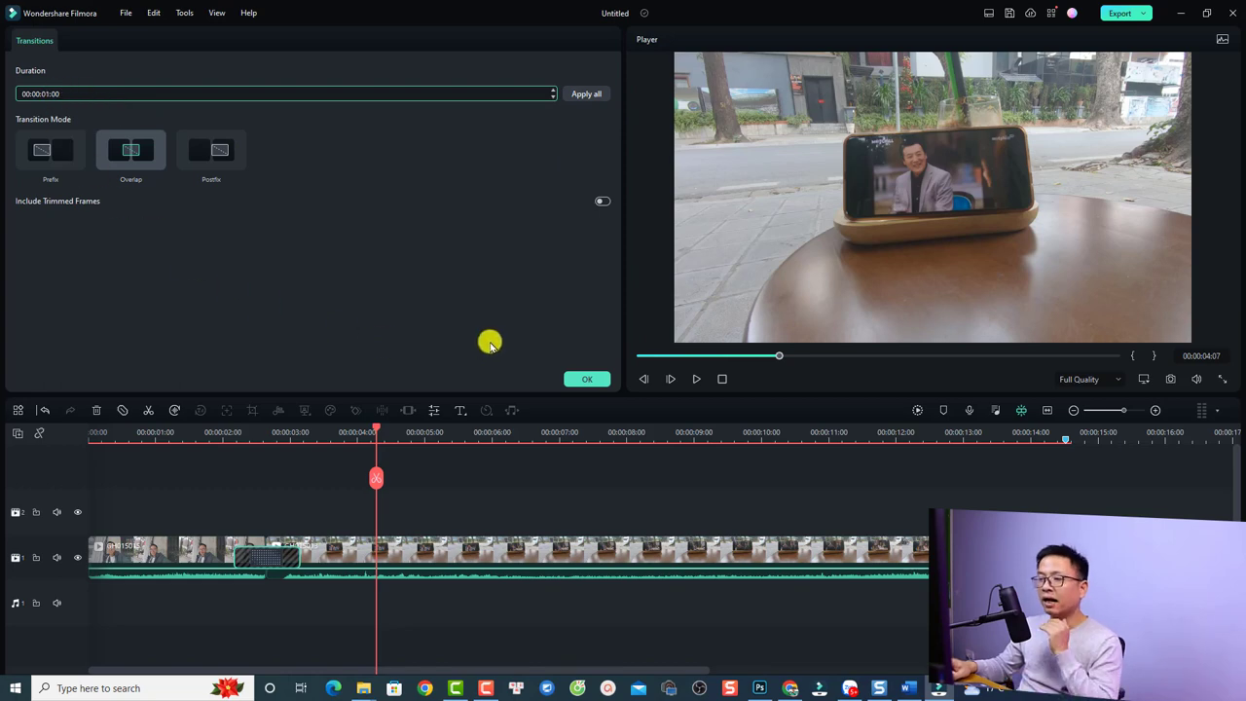
{"action": "left_click", "coordinate": [588, 380]}
{"action": "left_click", "coordinate": [211, 432]}
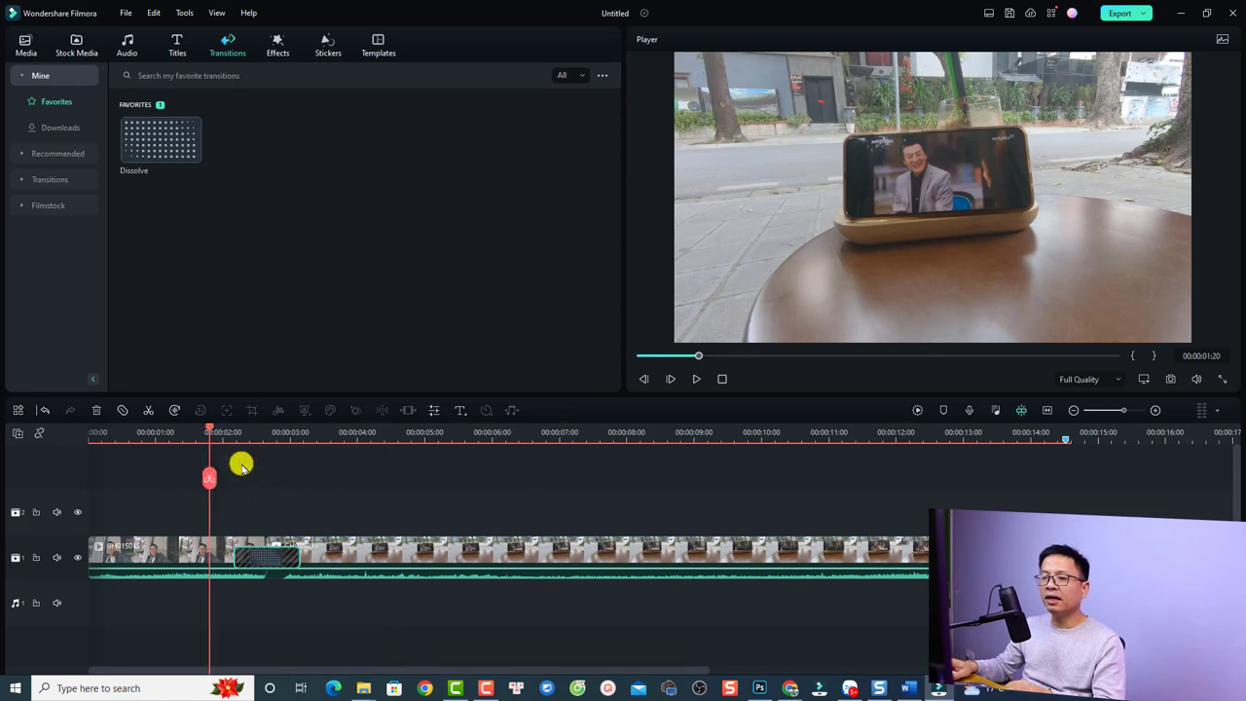
{"action": "key", "text": "space"}
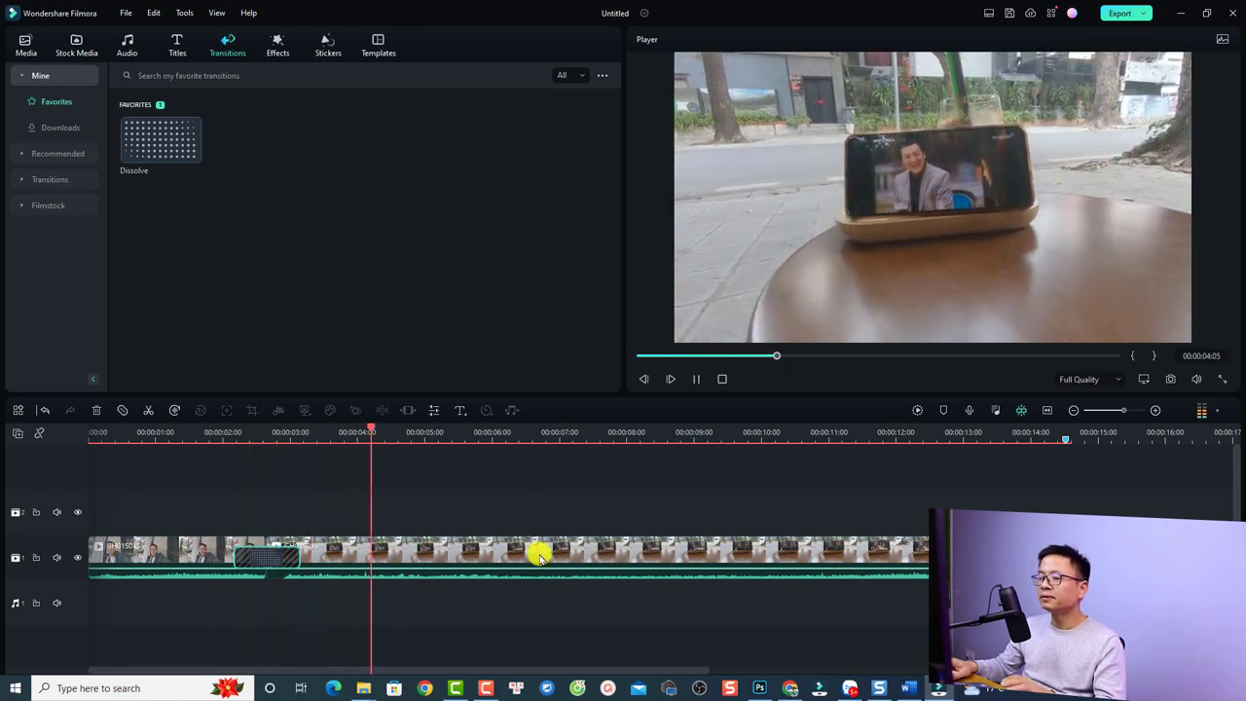
Split clip GH015013 at 00:00:04:18 and delete the part after the cut.
{"action": "key", "text": "space"}
{"action": "key", "text": "ctrl+b"}
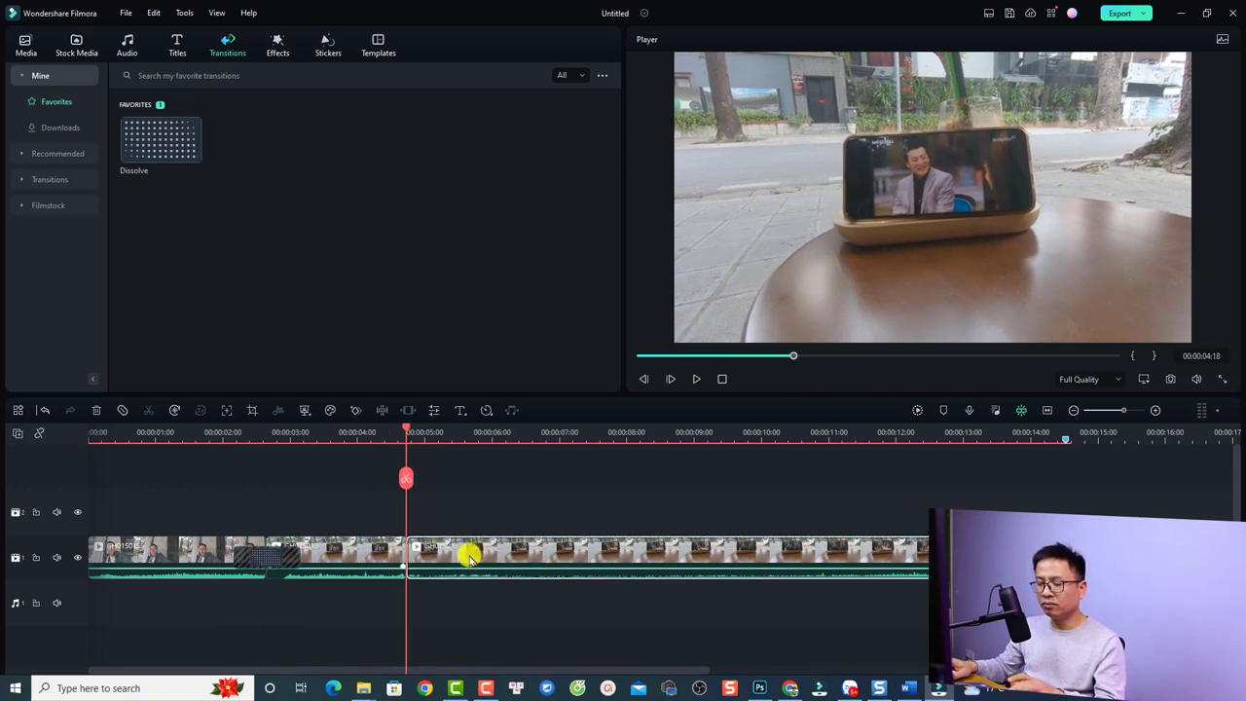
{"action": "key", "text": "Delete"}
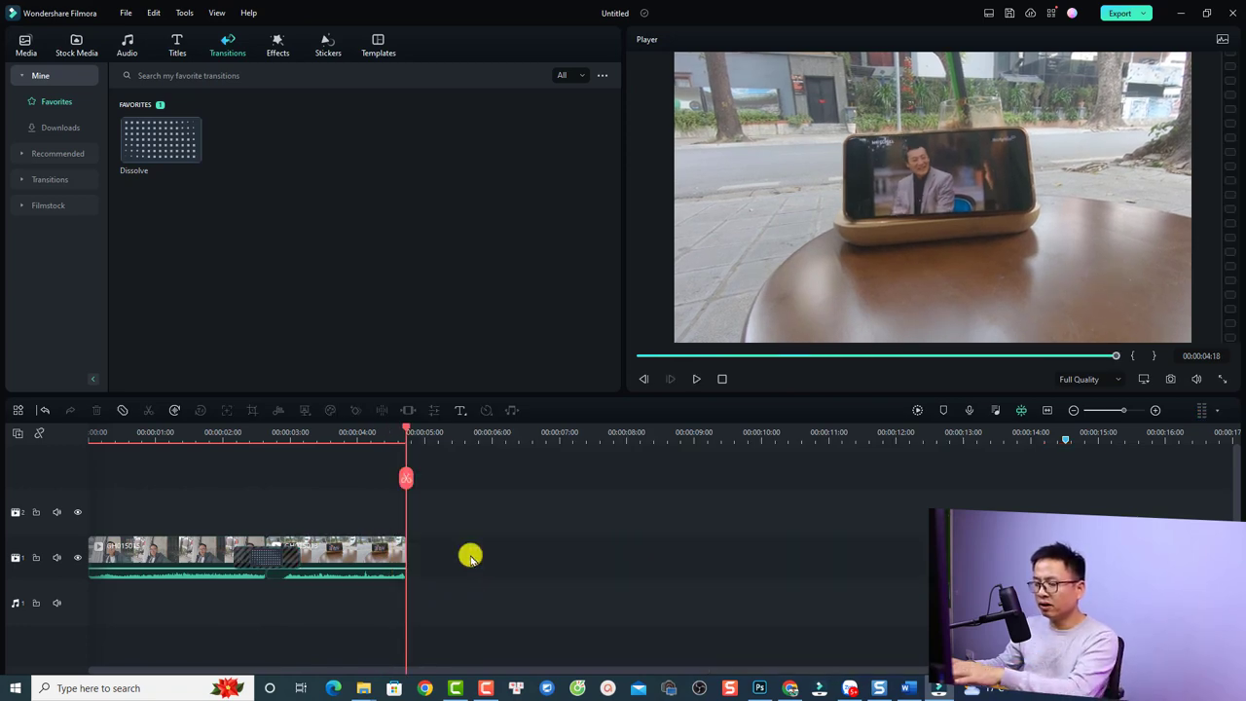
Append clip GH014942 to the timeline and add the Wormhole 4 warp transition at the cut between GH015013 and GH014942.
{"action": "left_click", "coordinate": [28, 45]}
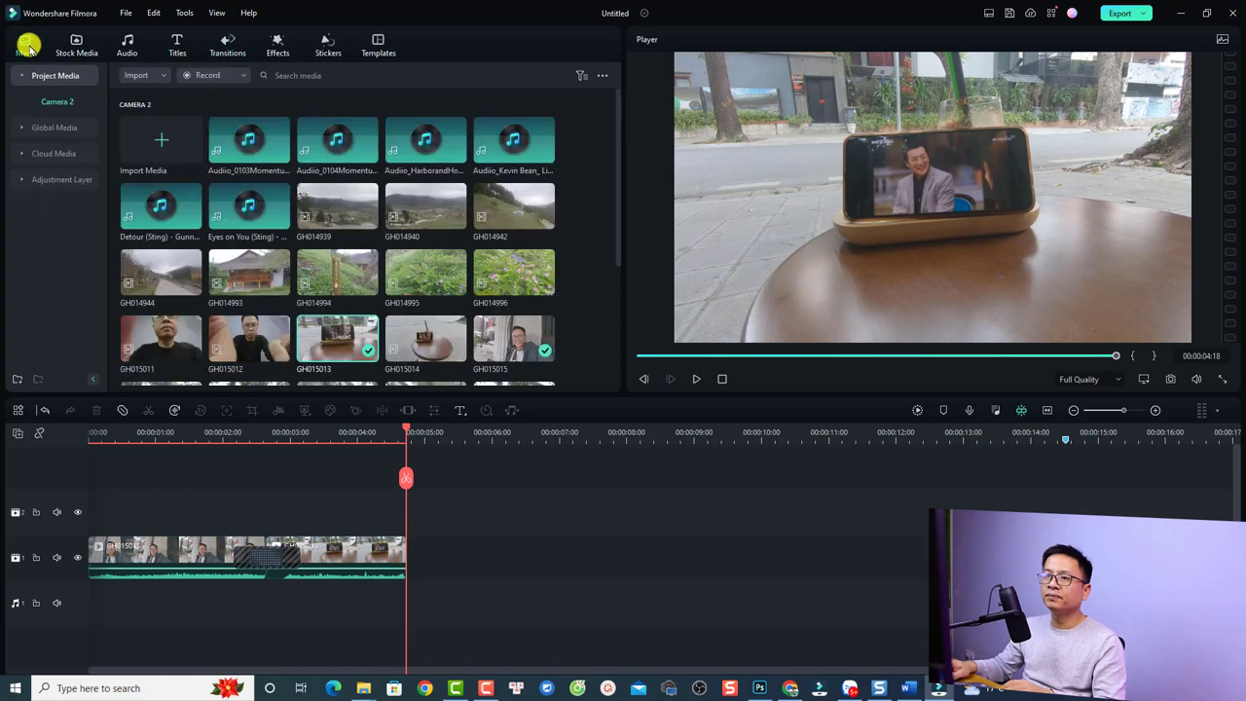
{"action": "left_click", "coordinate": [545, 217]}
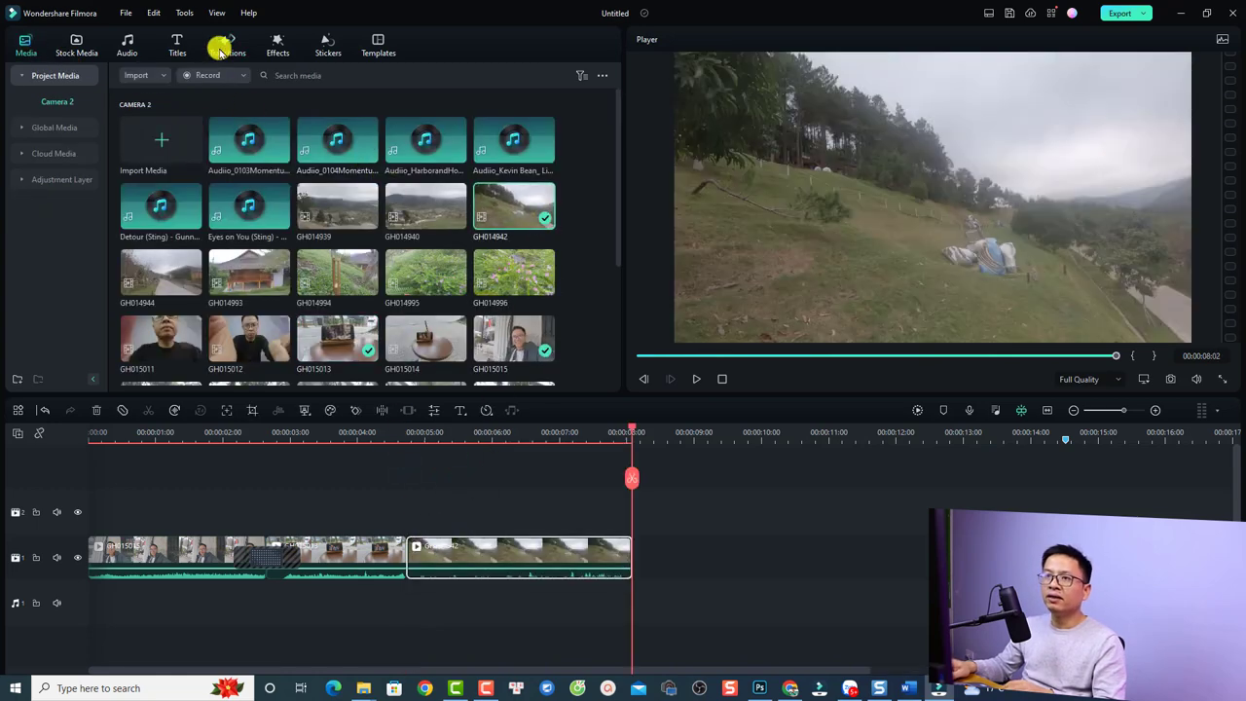
{"action": "left_click", "coordinate": [219, 47]}
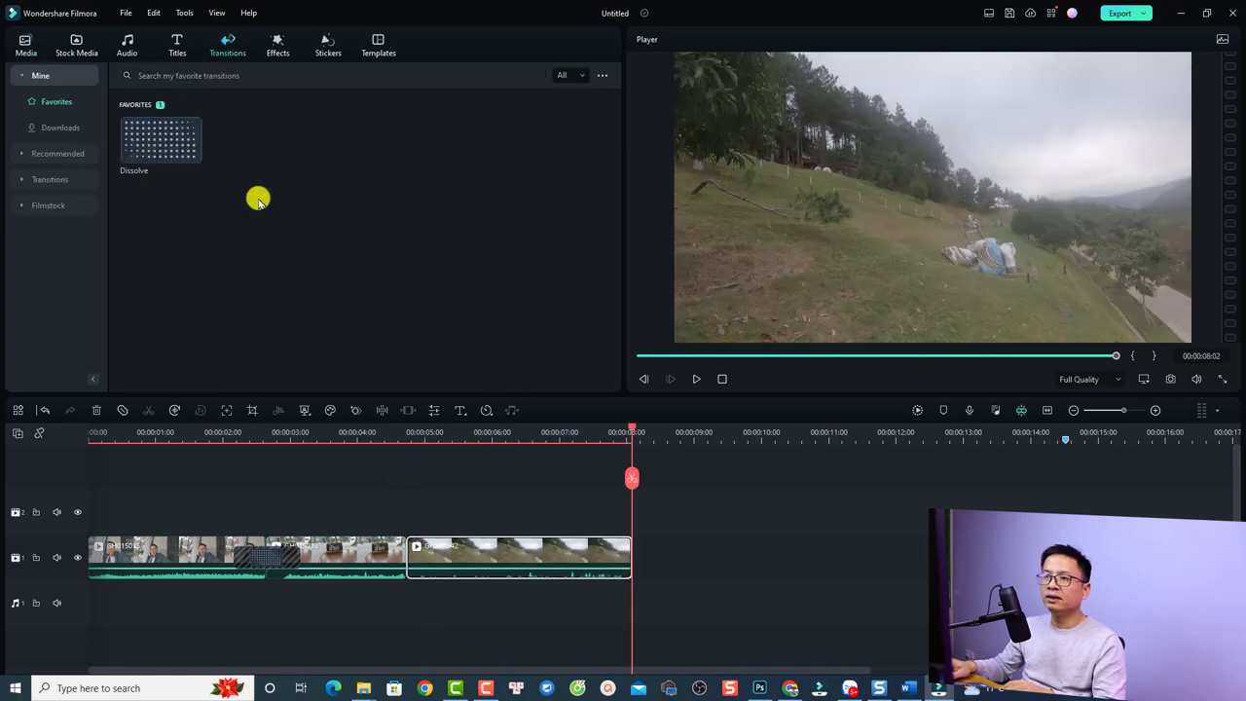
{"action": "left_click", "coordinate": [32, 180]}
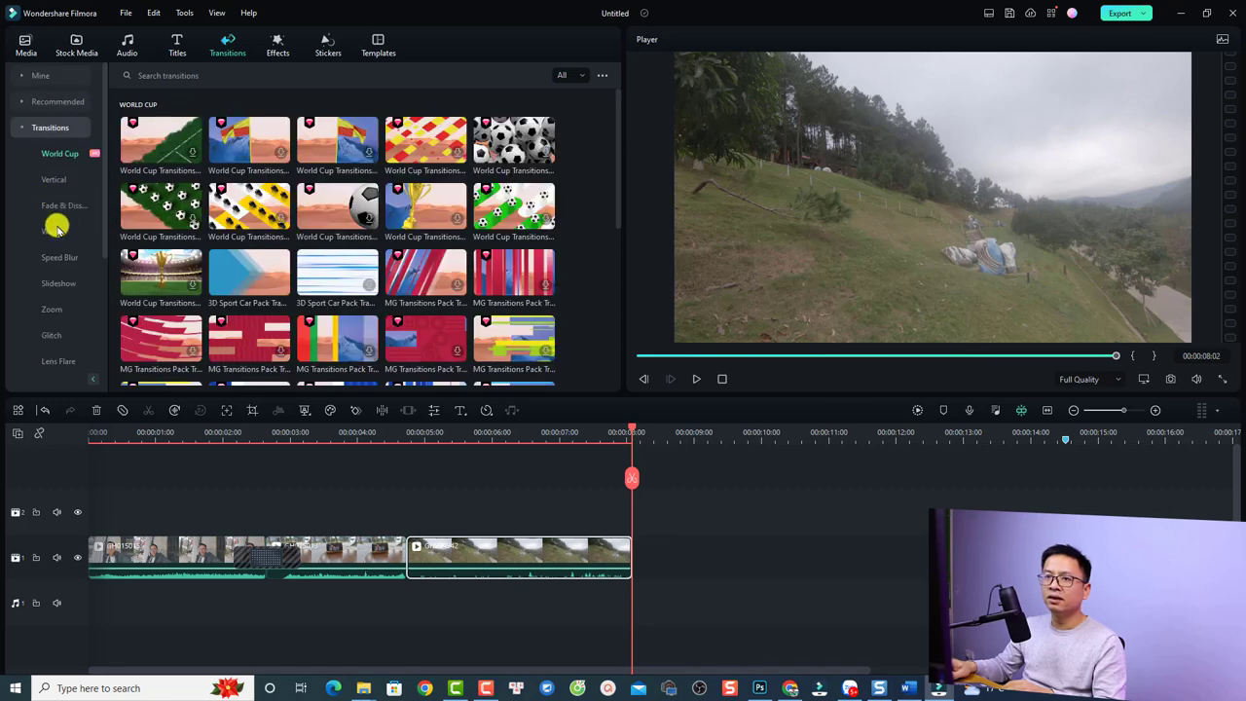
{"action": "left_click", "coordinate": [57, 228]}
{"action": "left_click_drag", "start_coordinate": [231, 204], "coordinate": [402, 564]}
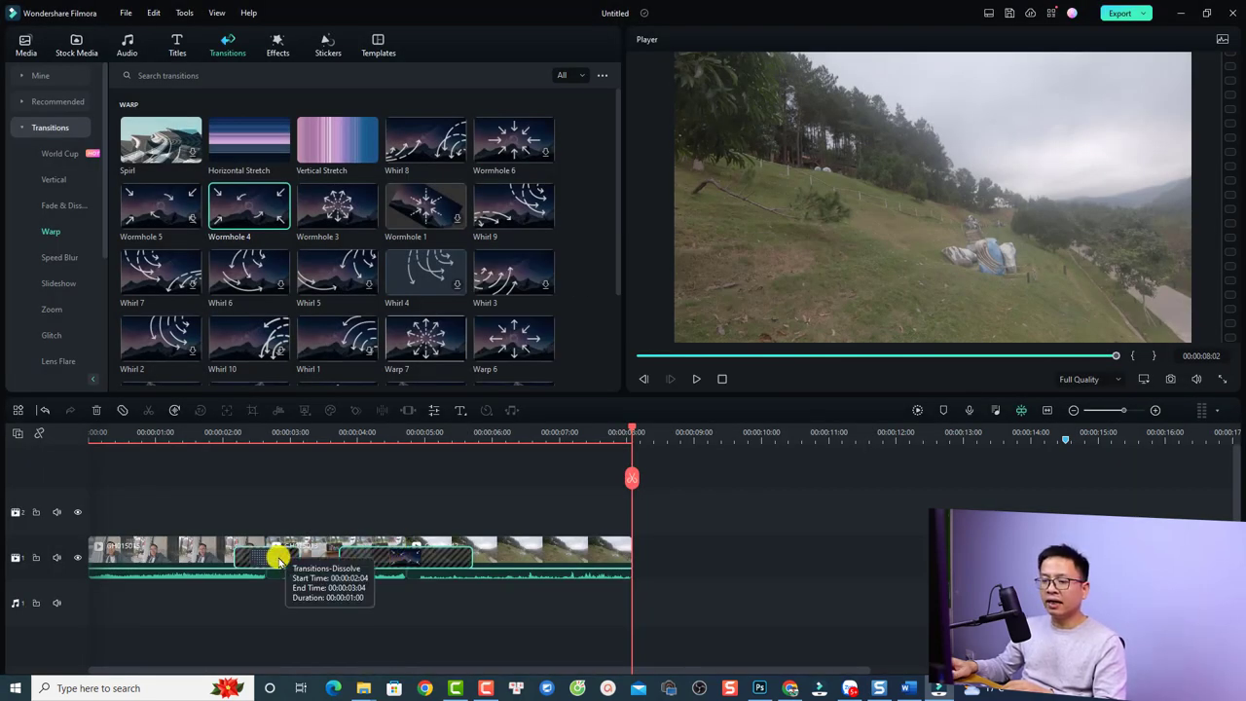
Shorten the Wormhole 4 transition on the timeline and play across it from 00:00:04:00.
{"action": "left_click", "coordinate": [469, 564]}
{"action": "left_click_drag", "start_coordinate": [470, 564], "coordinate": [438, 562]}
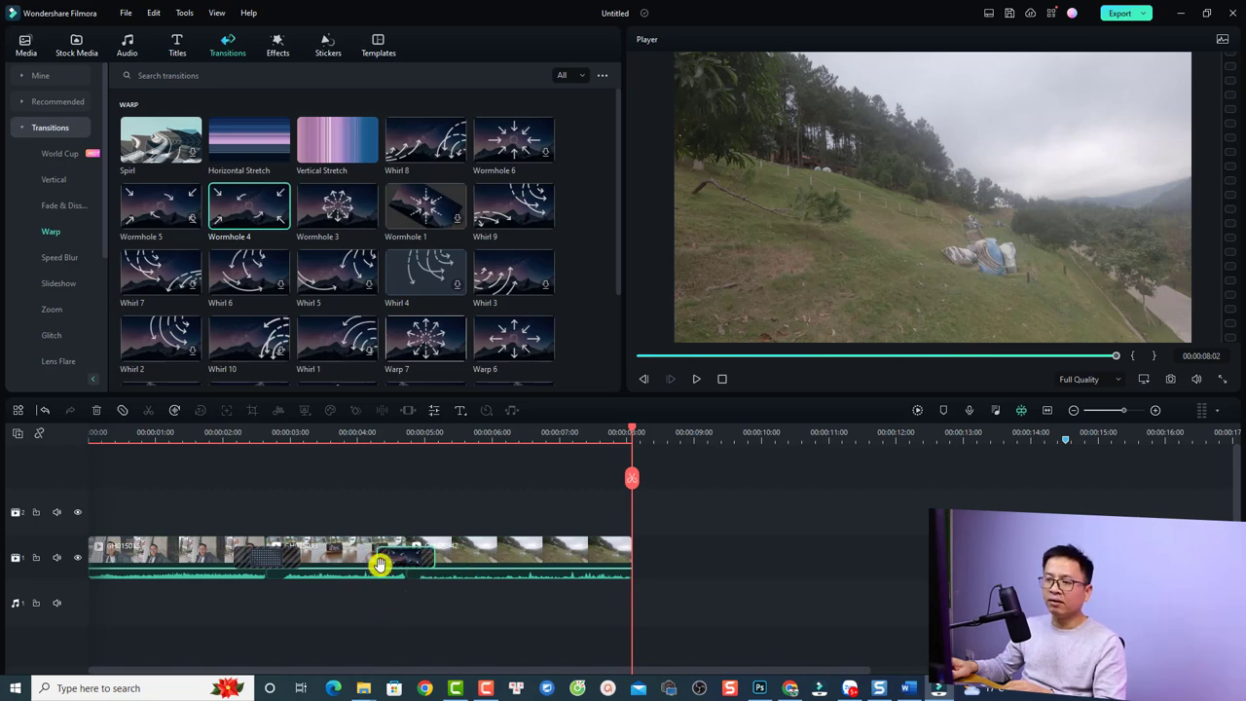
{"action": "left_click", "coordinate": [357, 434]}
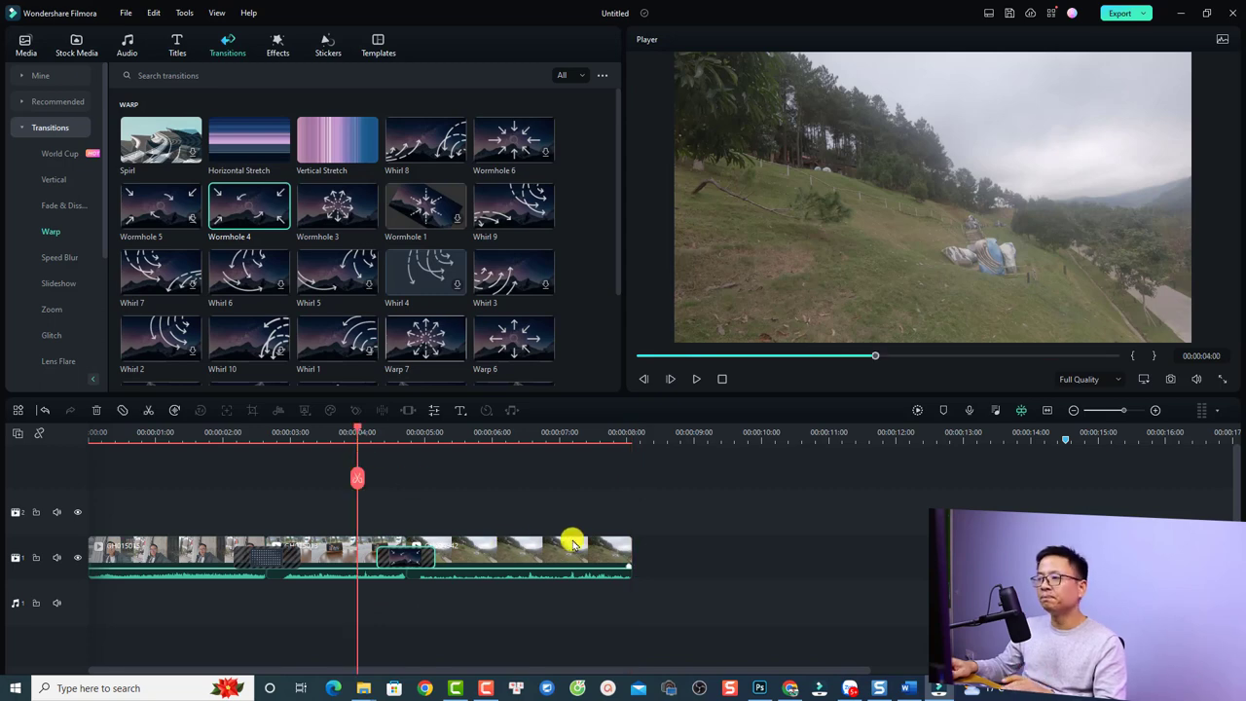
{"action": "key", "text": "space"}
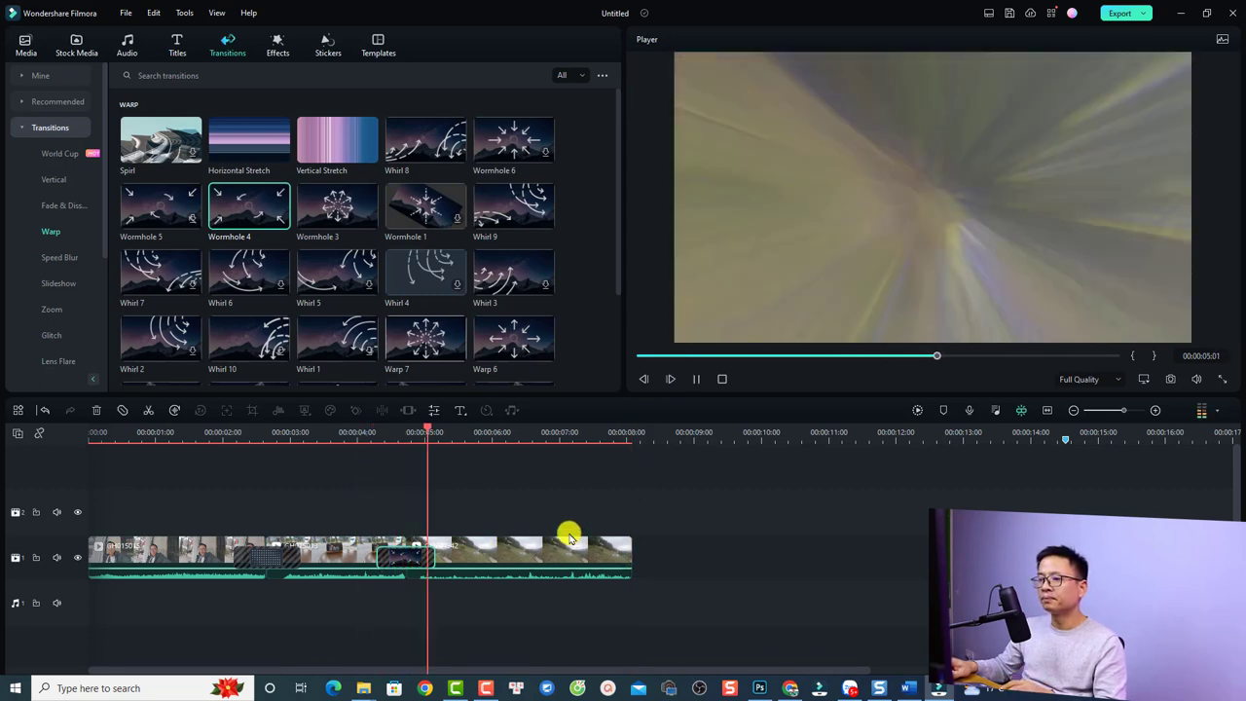
{"action": "key", "text": "space"}
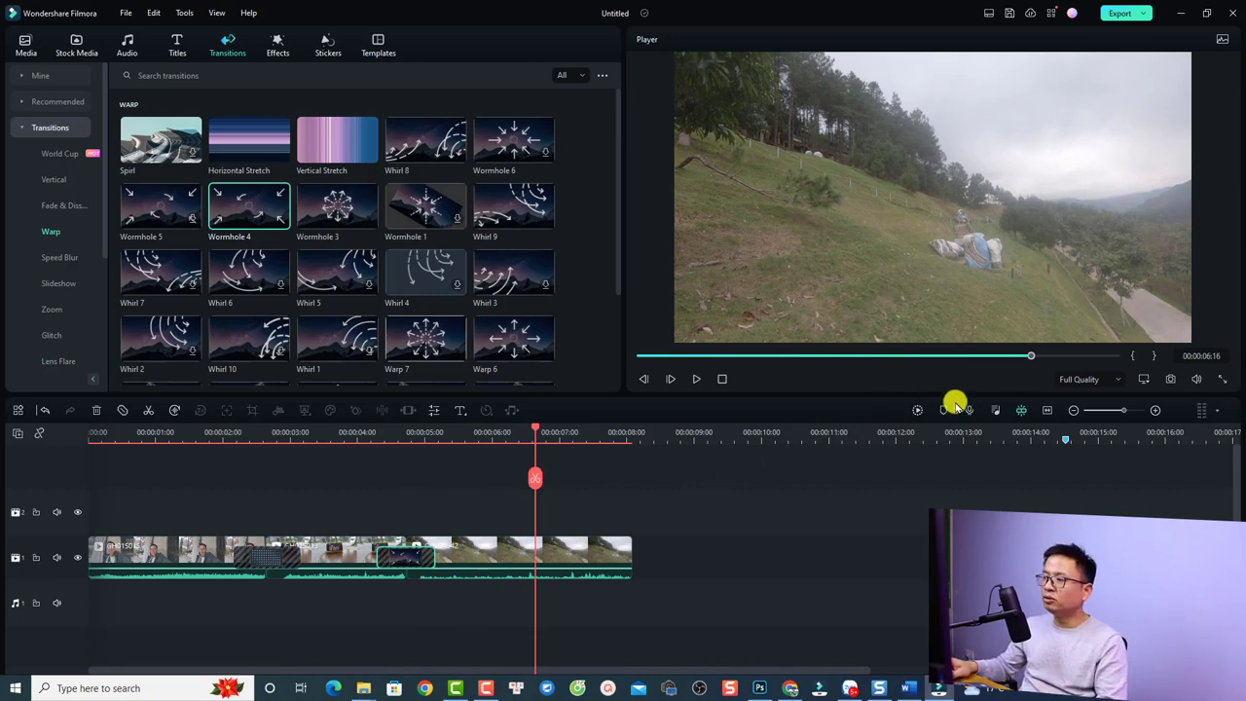
Add the EdgeScale glitch video effect on video track 2 above the clips, starting at 00:00:00:11.
{"action": "left_click", "coordinate": [1046, 409]}
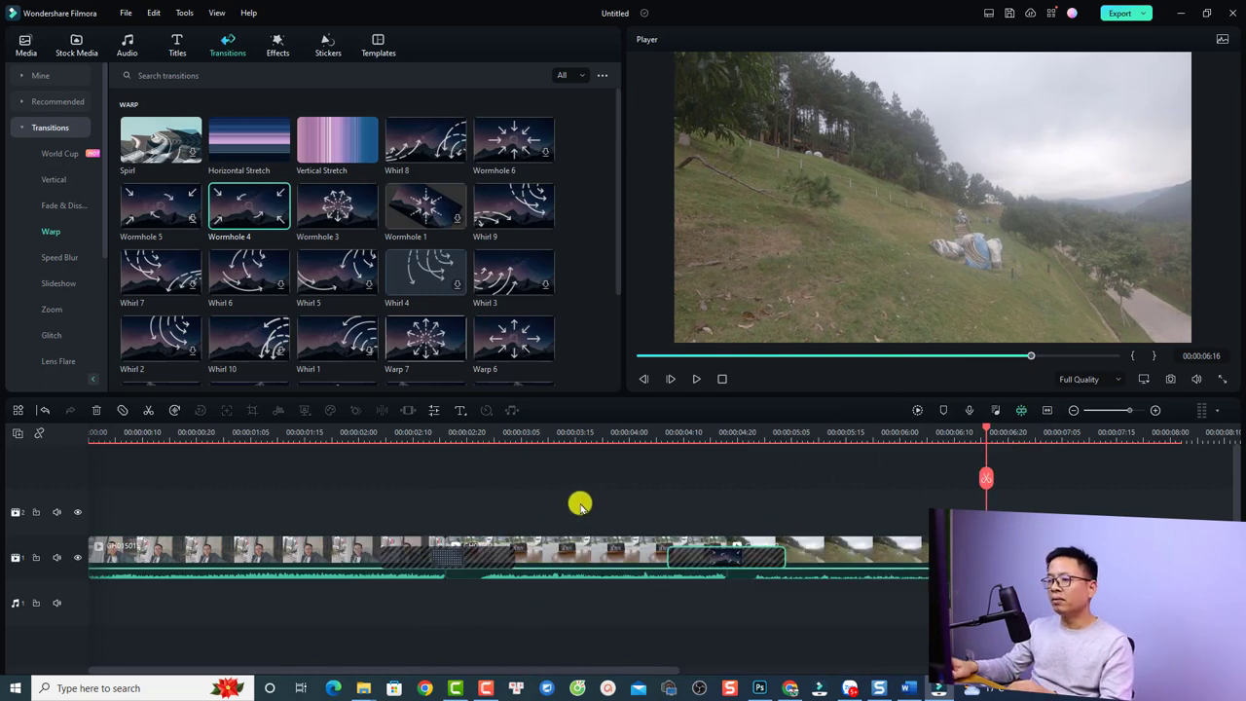
{"action": "left_click", "coordinate": [146, 435]}
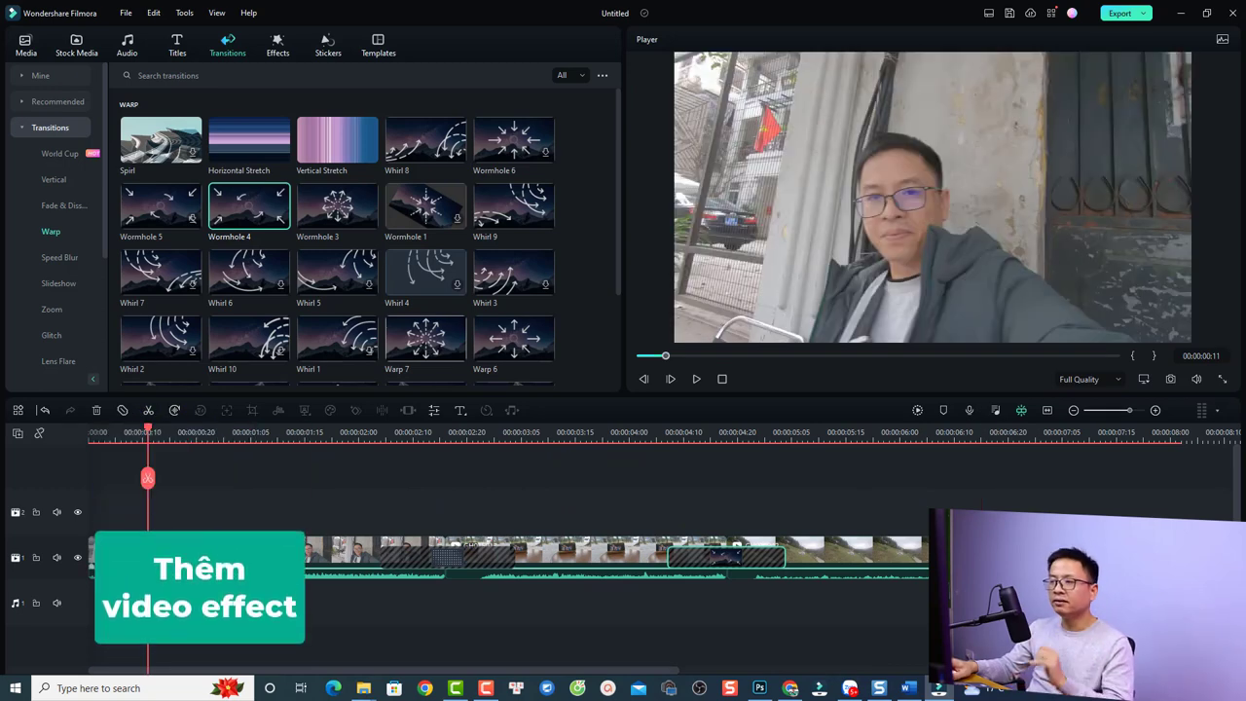
{"action": "left_click", "coordinate": [267, 557]}
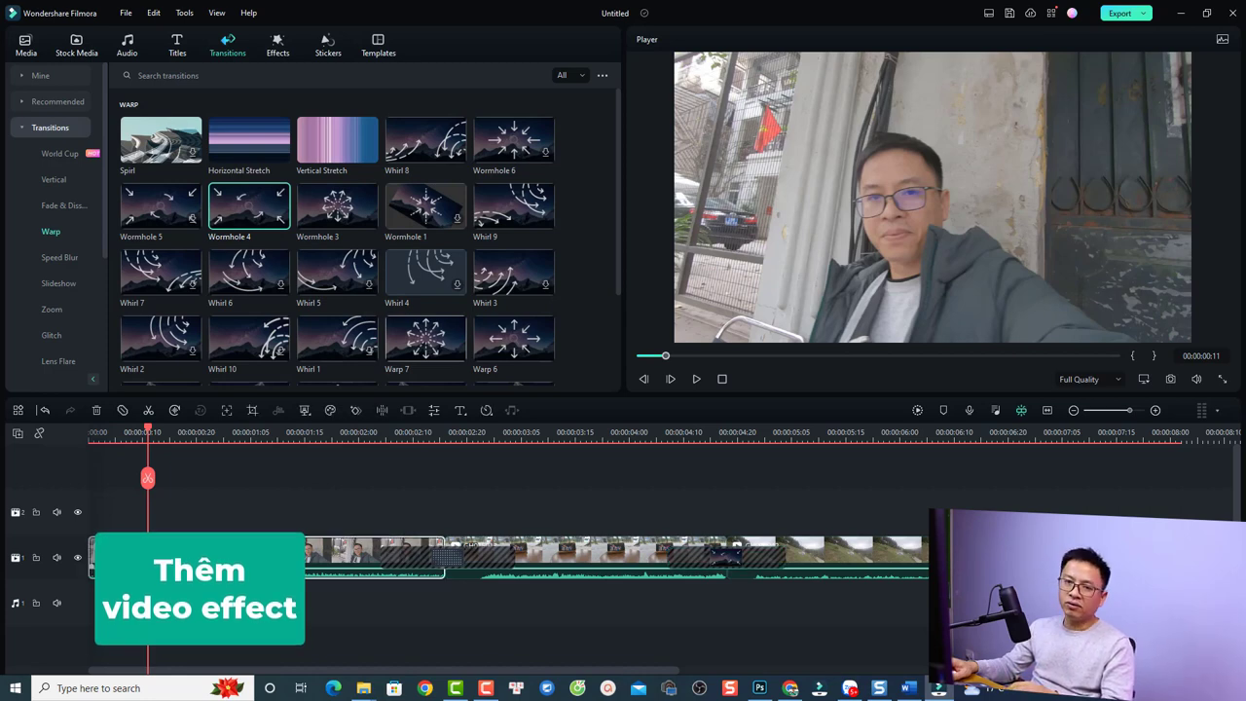
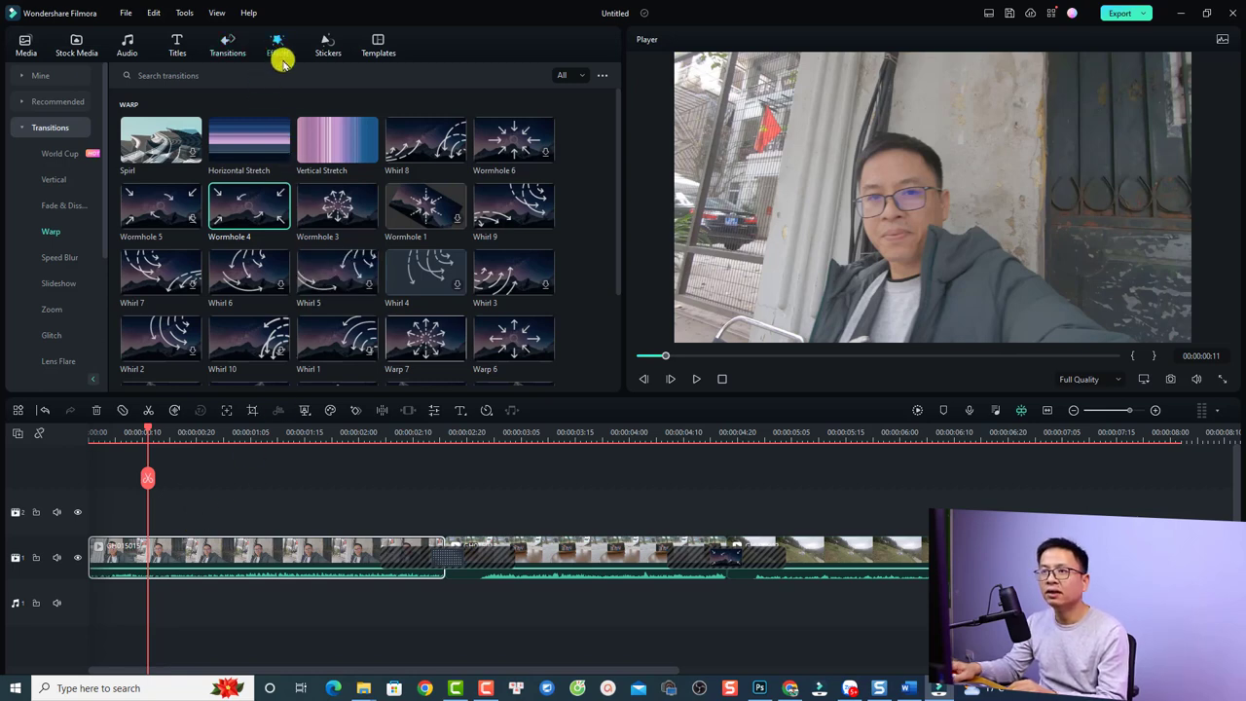
{"action": "left_click", "coordinate": [279, 56]}
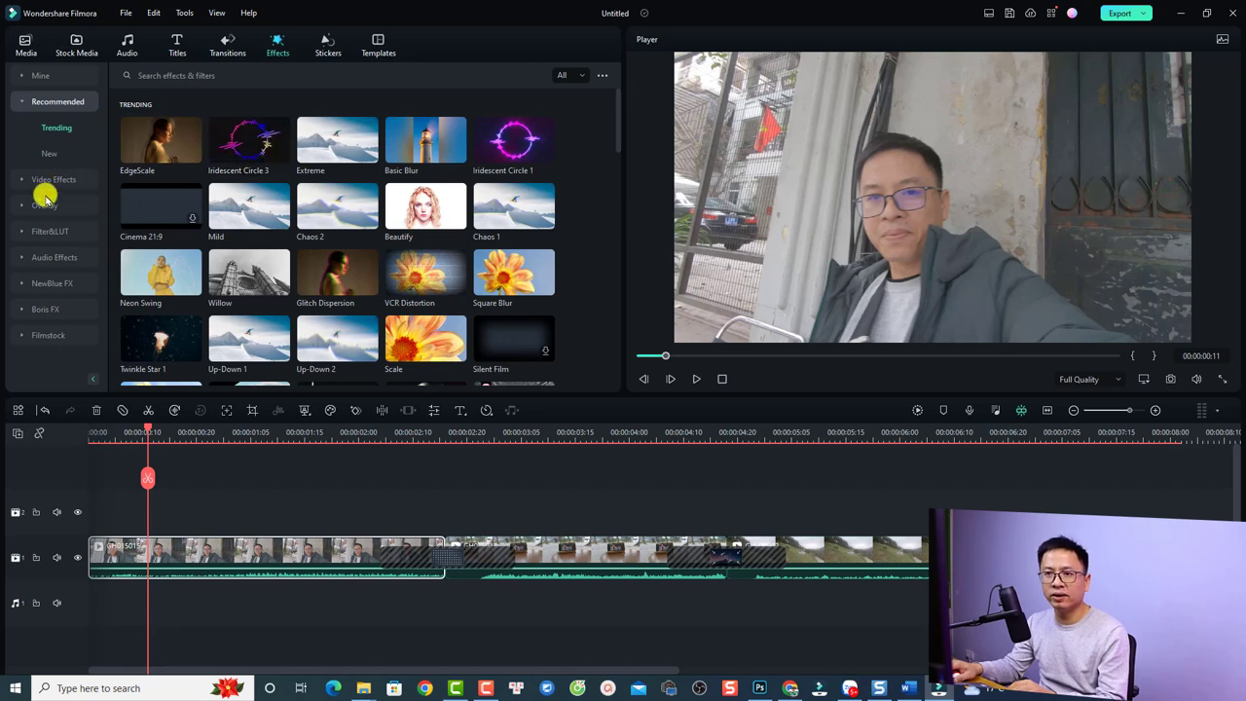
{"action": "left_click", "coordinate": [236, 73]}
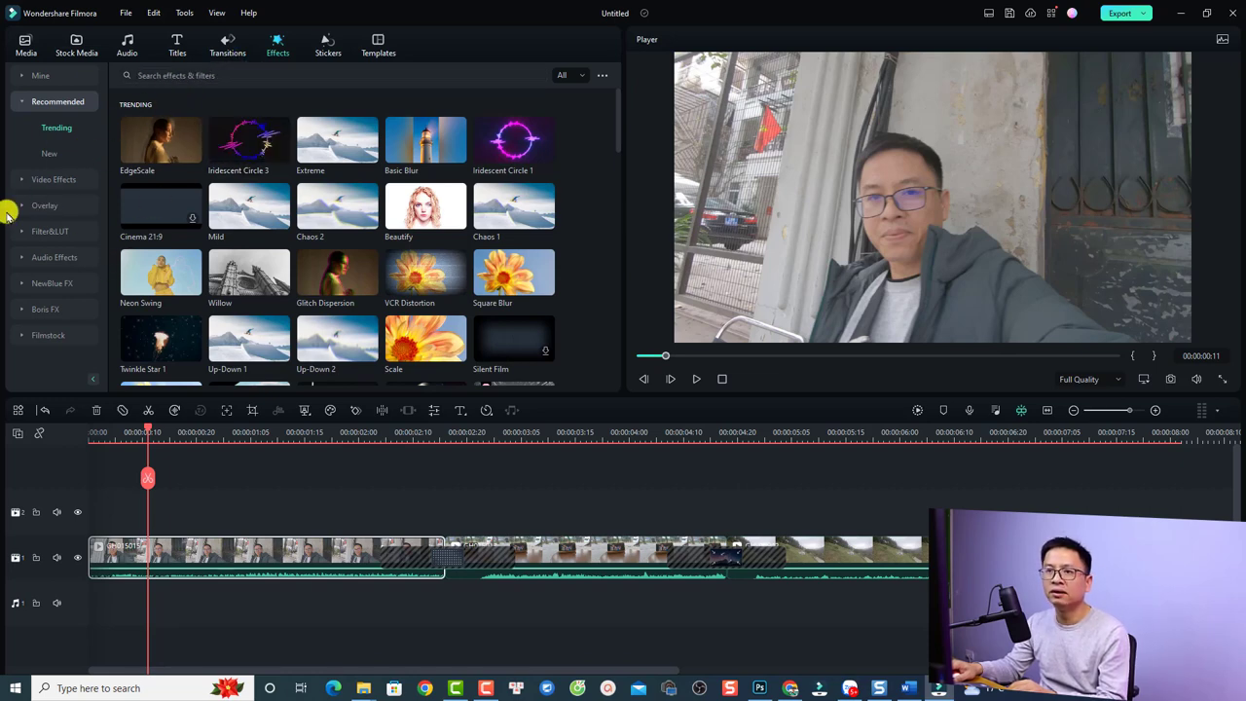
{"action": "left_click", "coordinate": [29, 183]}
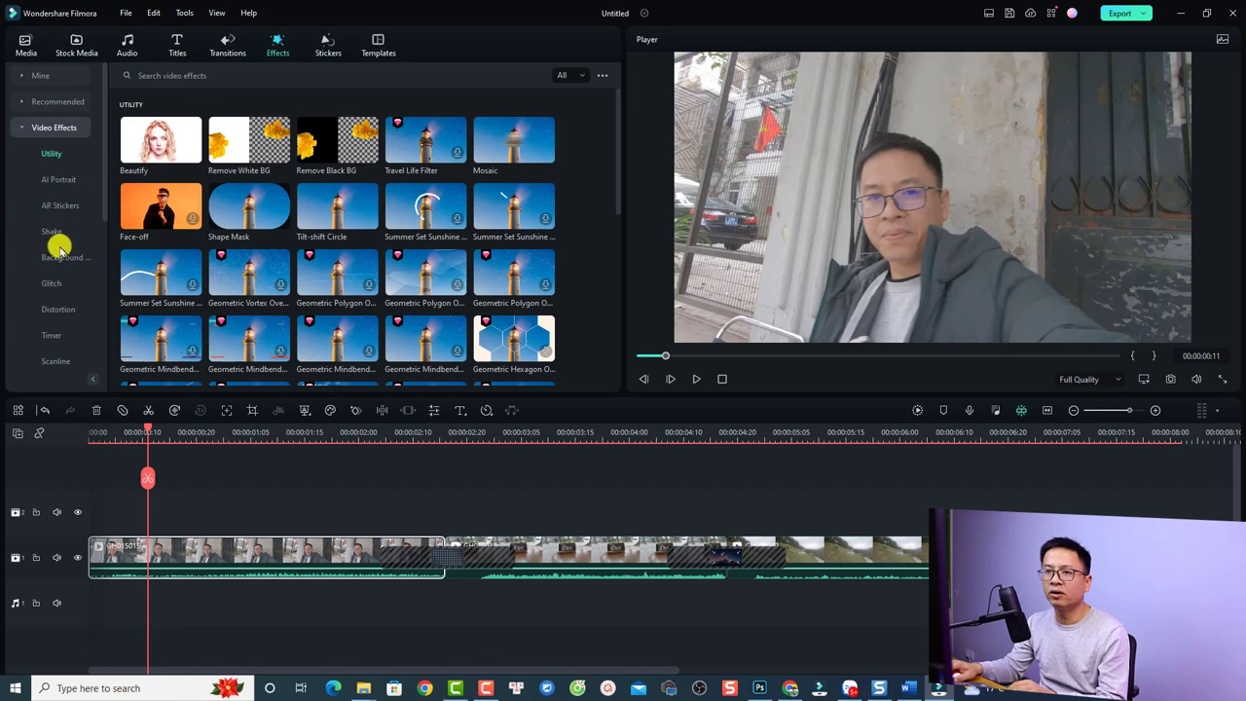
{"action": "left_click", "coordinate": [57, 284]}
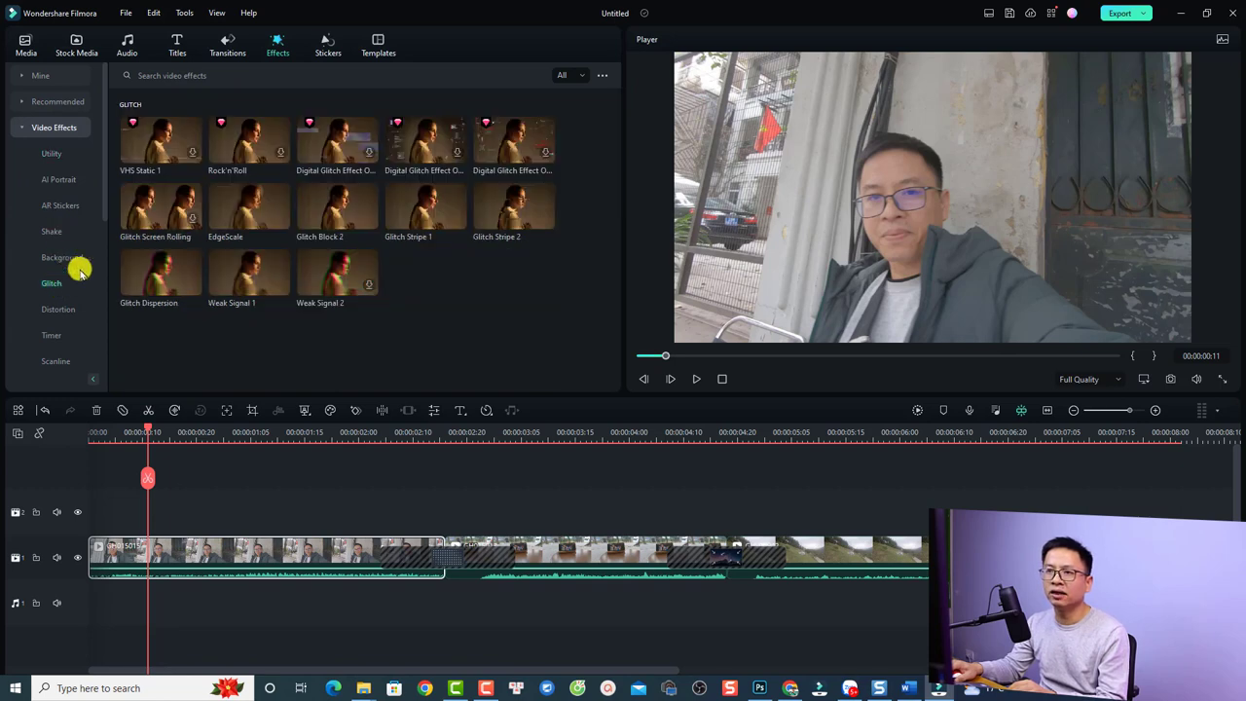
{"action": "left_click_drag", "start_coordinate": [230, 222], "coordinate": [149, 524]}
{"action": "left_click", "coordinate": [225, 521]}
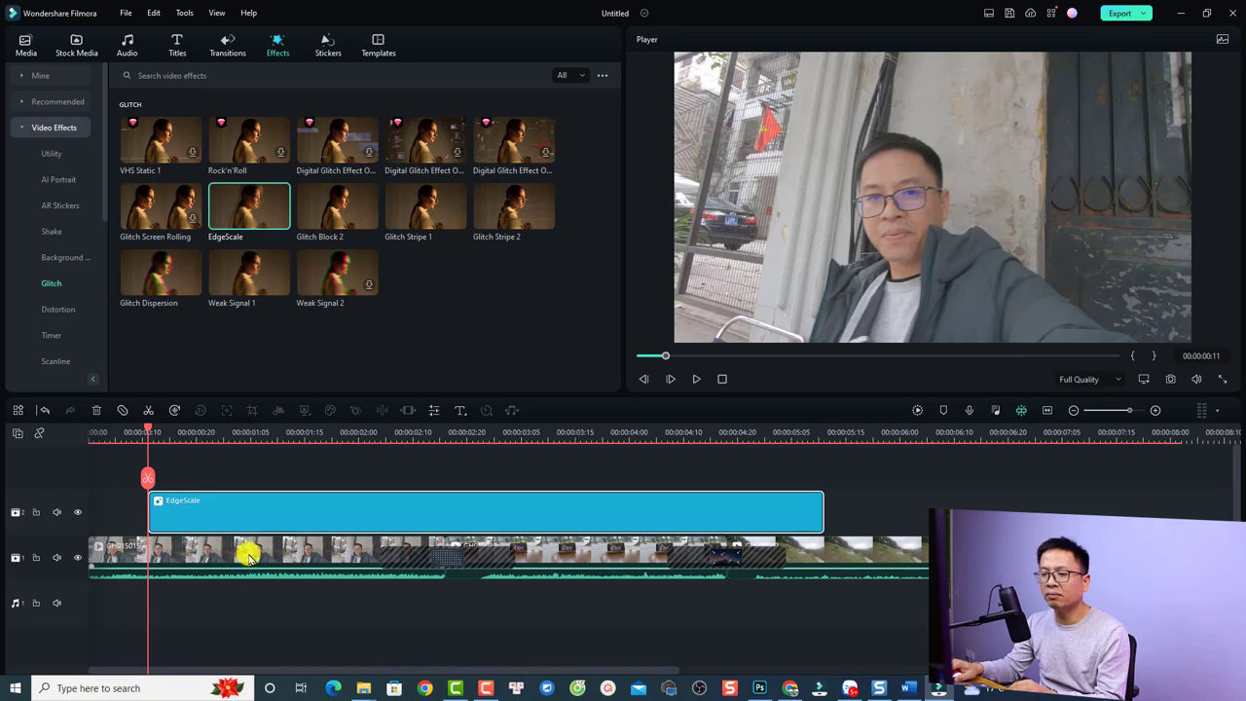
Apply the Glitch Stripe 1 effect directly to clip GH015013 and play back the timeline to preview the effects.
{"action": "left_click_drag", "start_coordinate": [414, 218], "coordinate": [575, 557]}
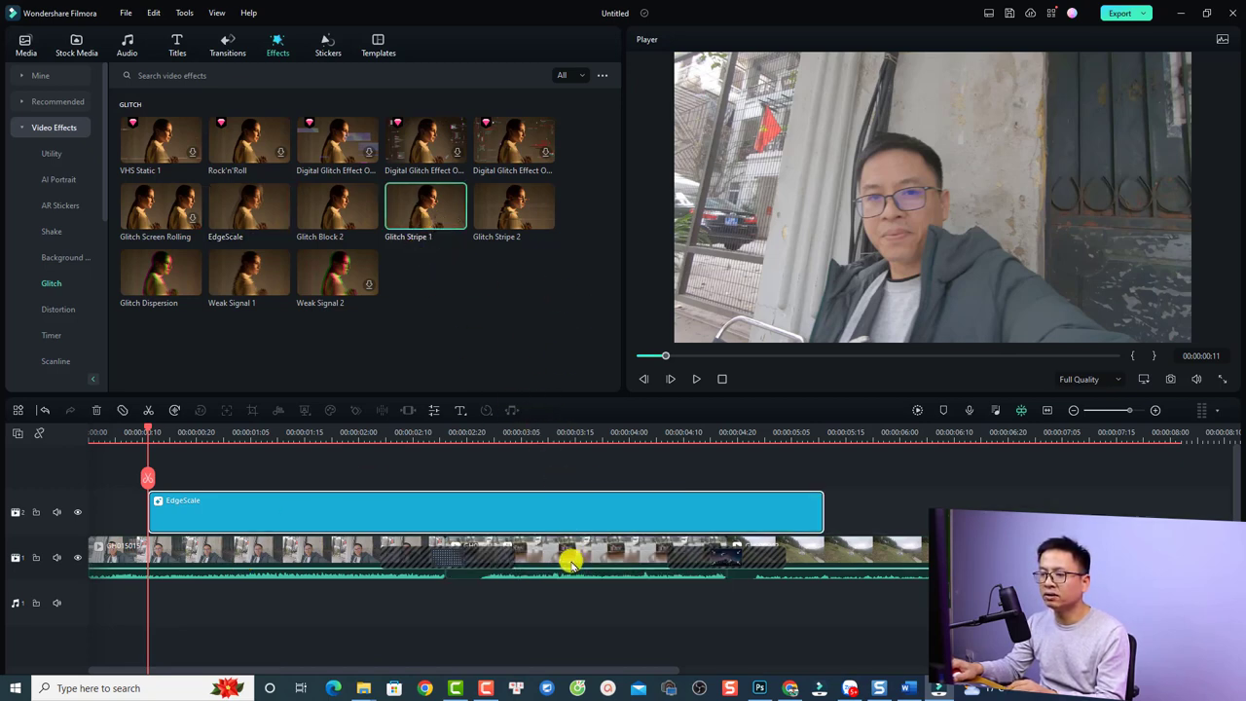
{"action": "left_click", "coordinate": [372, 621]}
{"action": "key", "text": "space"}
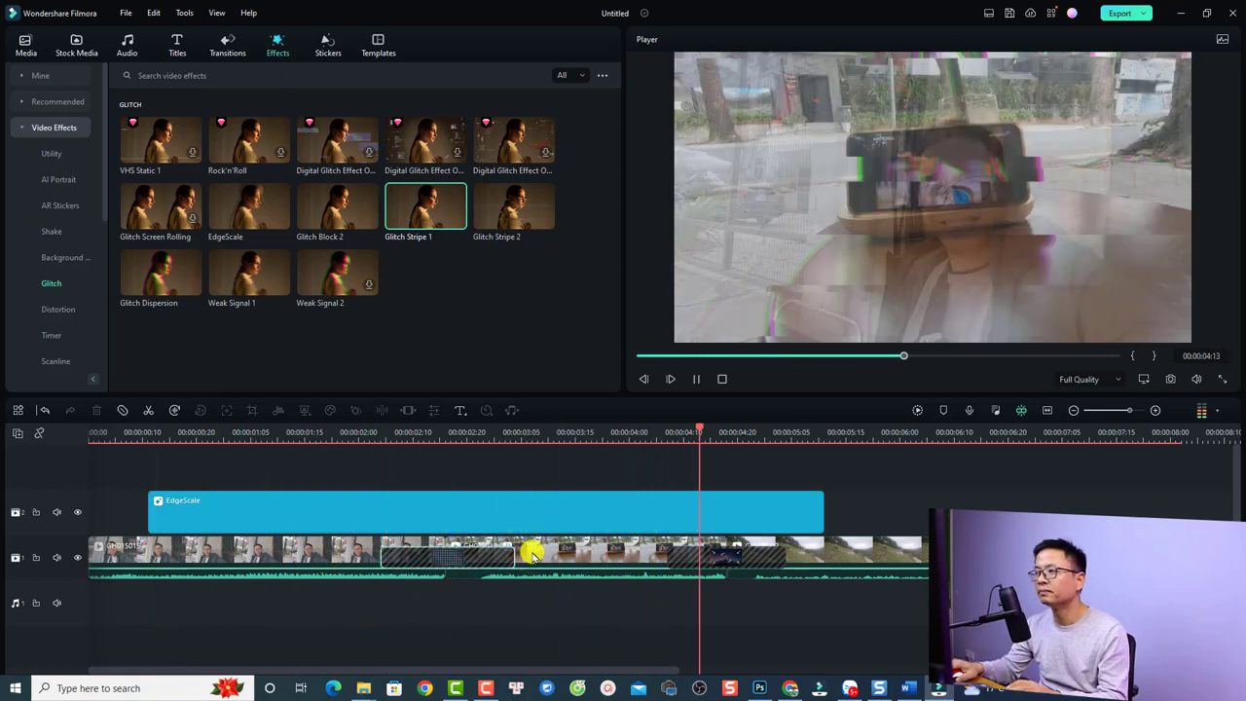
{"action": "key", "text": "space"}
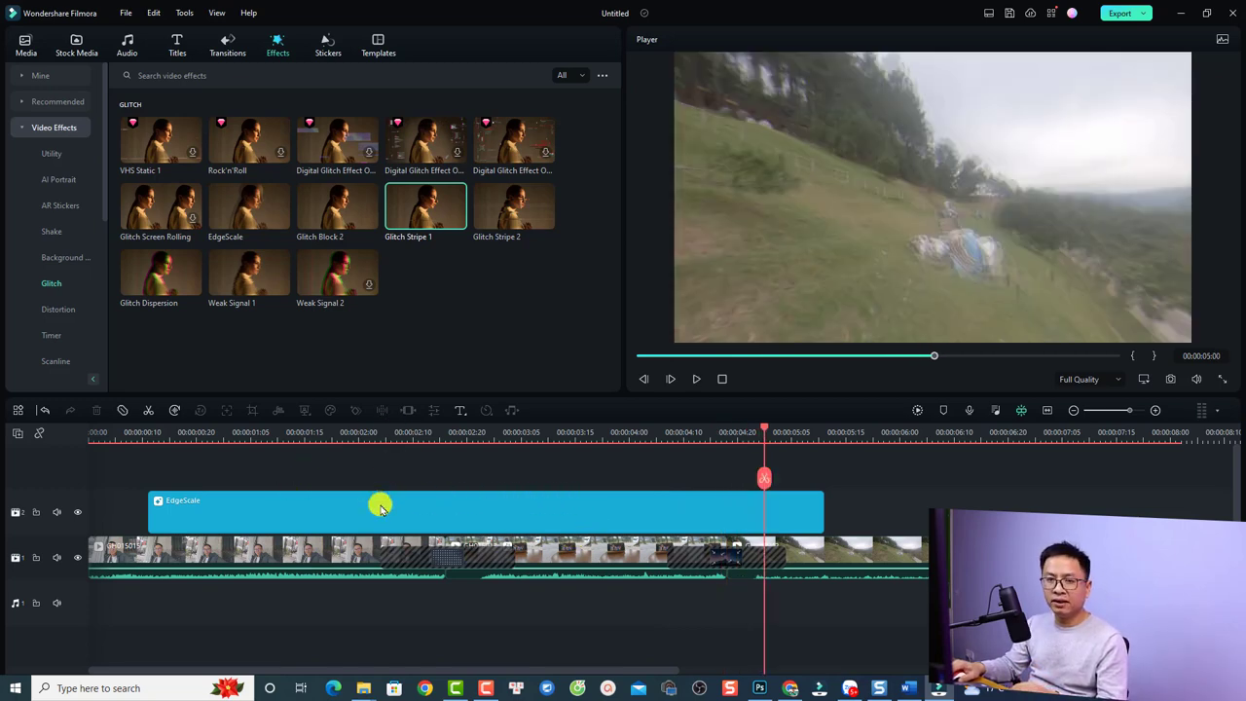
Add a Frequency keyframe to the EdgeScale effect at 00:00:05:00 and set its value to 93.1.
{"action": "left_click", "coordinate": [413, 512]}
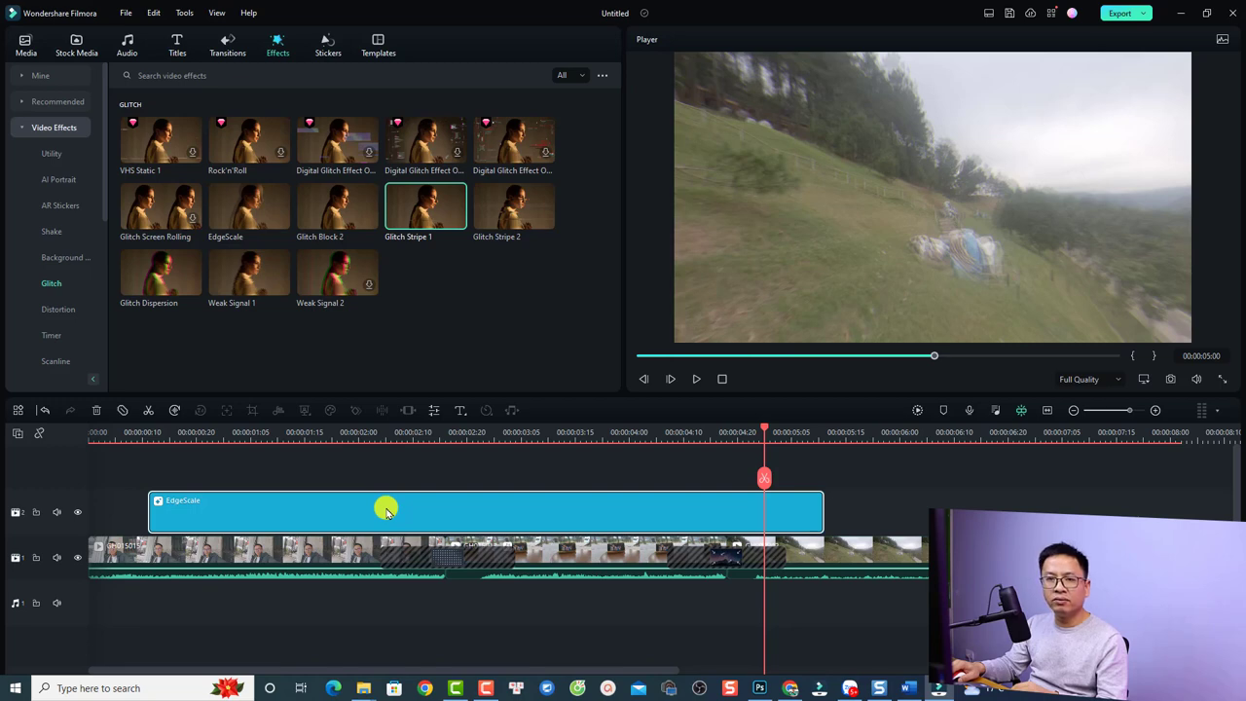
{"action": "double_click", "coordinate": [271, 507]}
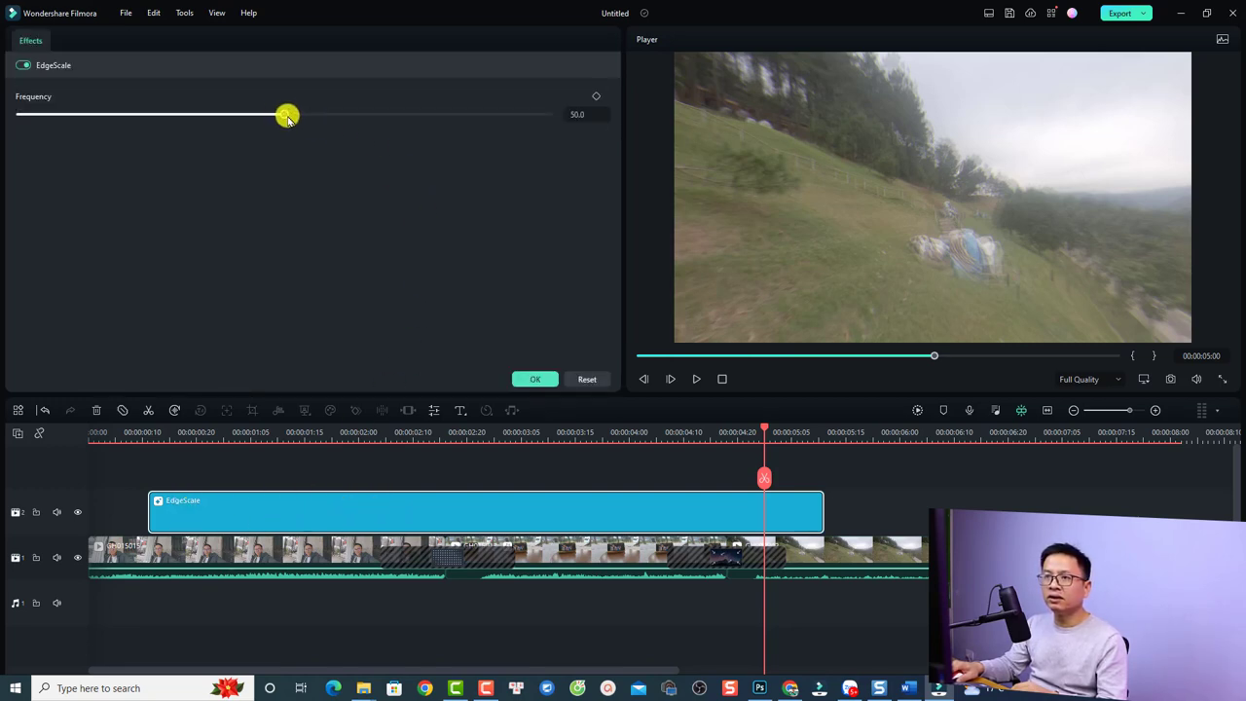
{"action": "left_click_drag", "start_coordinate": [288, 116], "coordinate": [393, 131]}
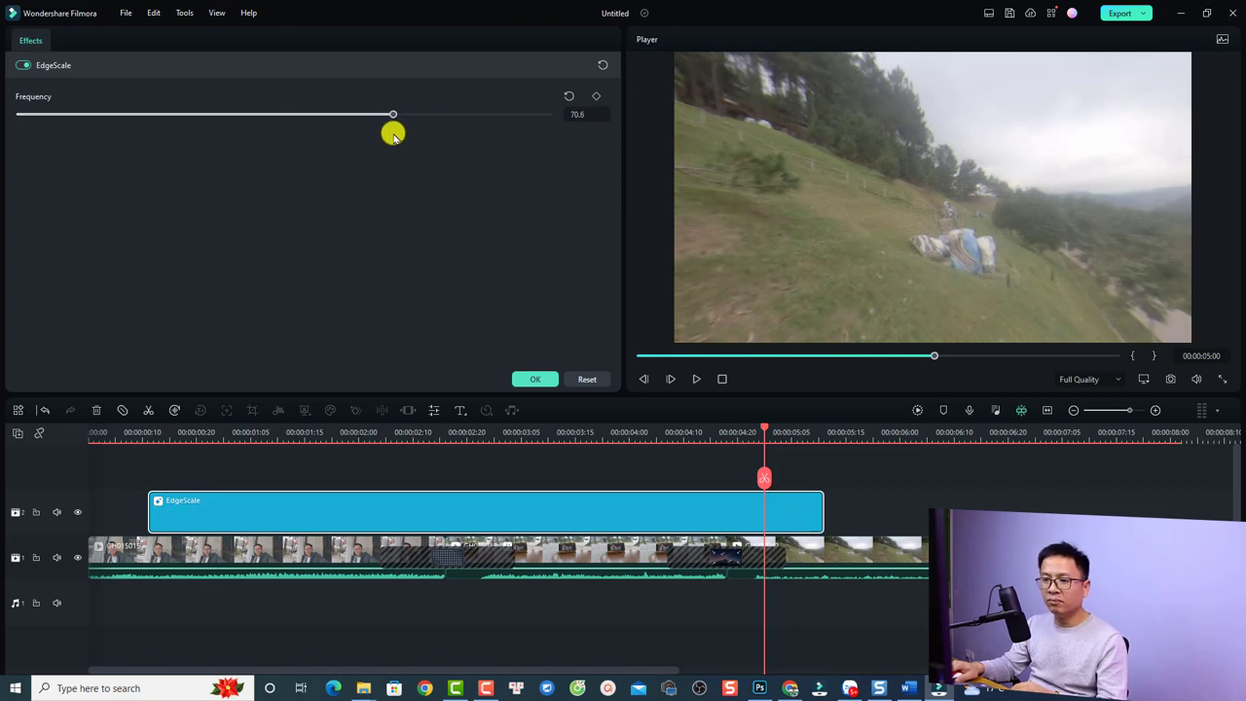
{"action": "left_click", "coordinate": [596, 96]}
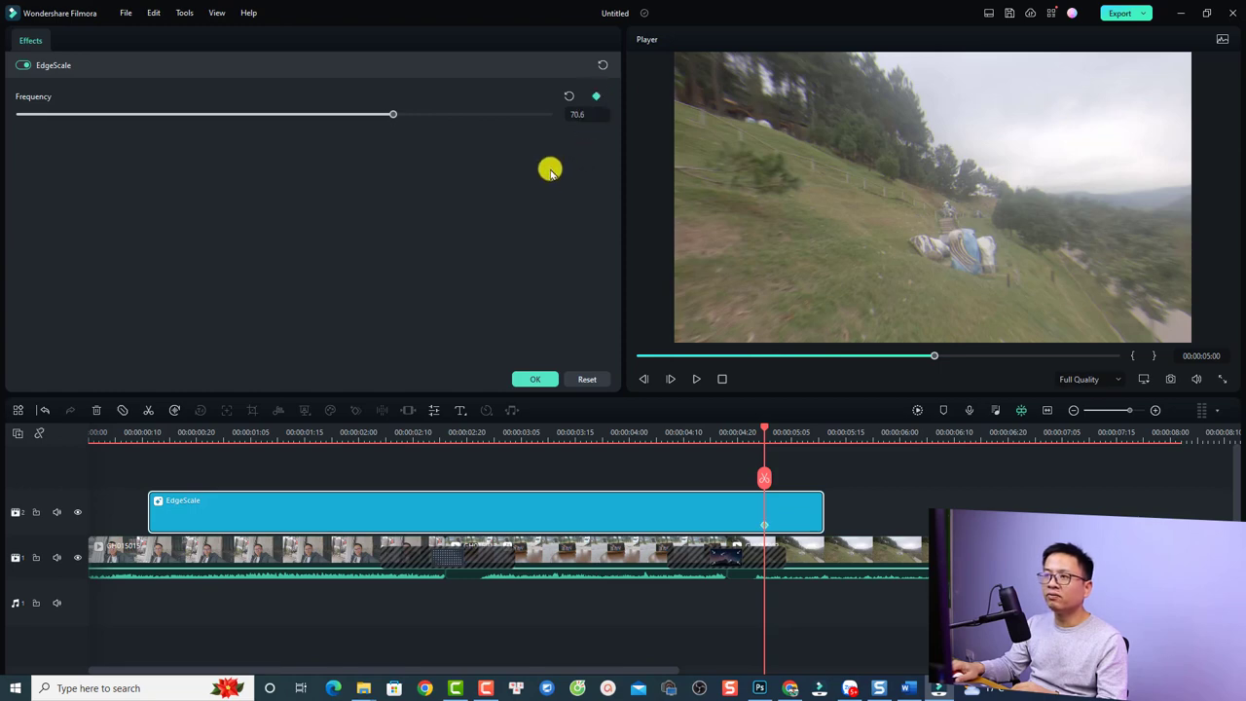
{"action": "left_click_drag", "start_coordinate": [397, 115], "coordinate": [512, 115]}
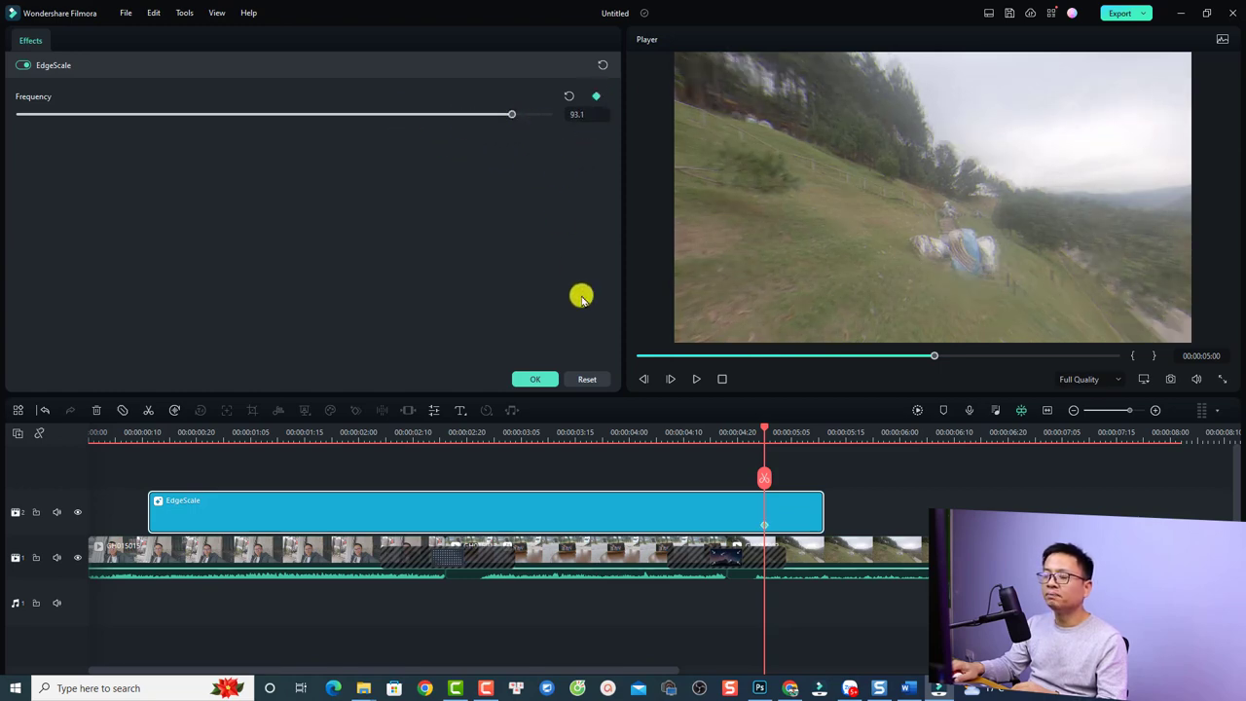
Add an EdgeScale Frequency keyframe of 0.0 at 00:00:05:06, apply the settings and preview from 00:00:04:18.
{"action": "left_click", "coordinate": [693, 436]}
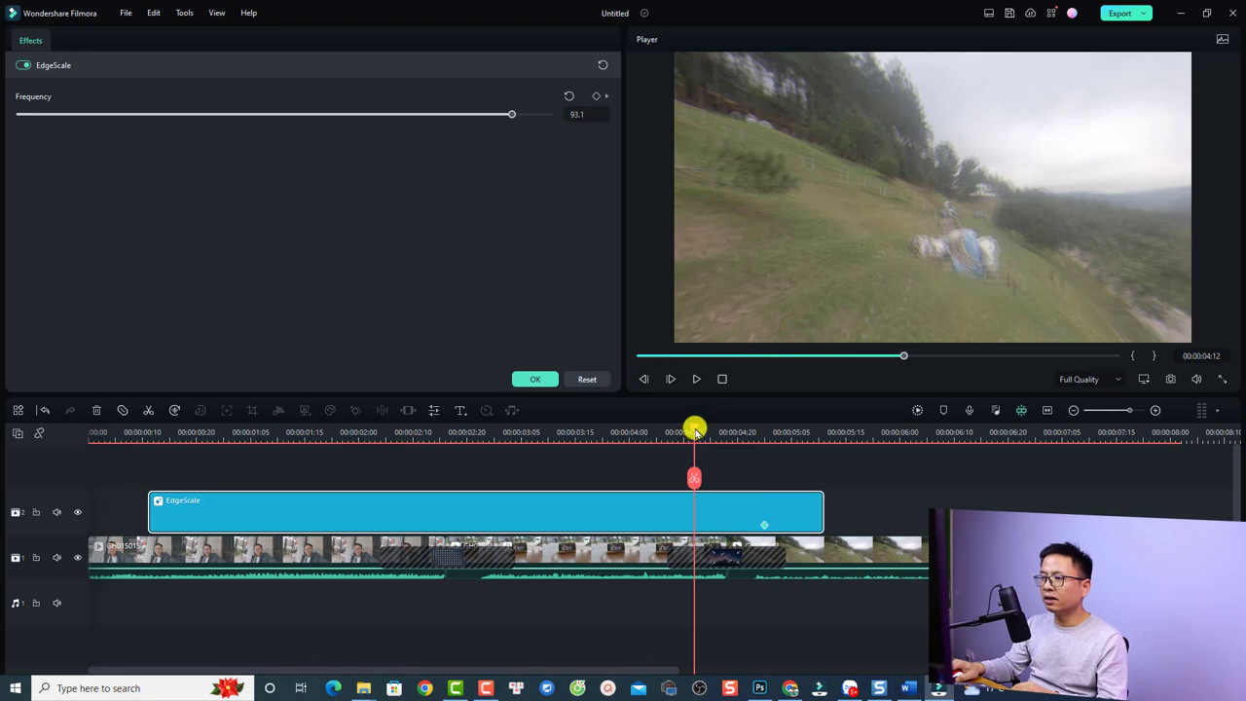
{"action": "left_click_drag", "start_coordinate": [694, 432], "coordinate": [797, 442]}
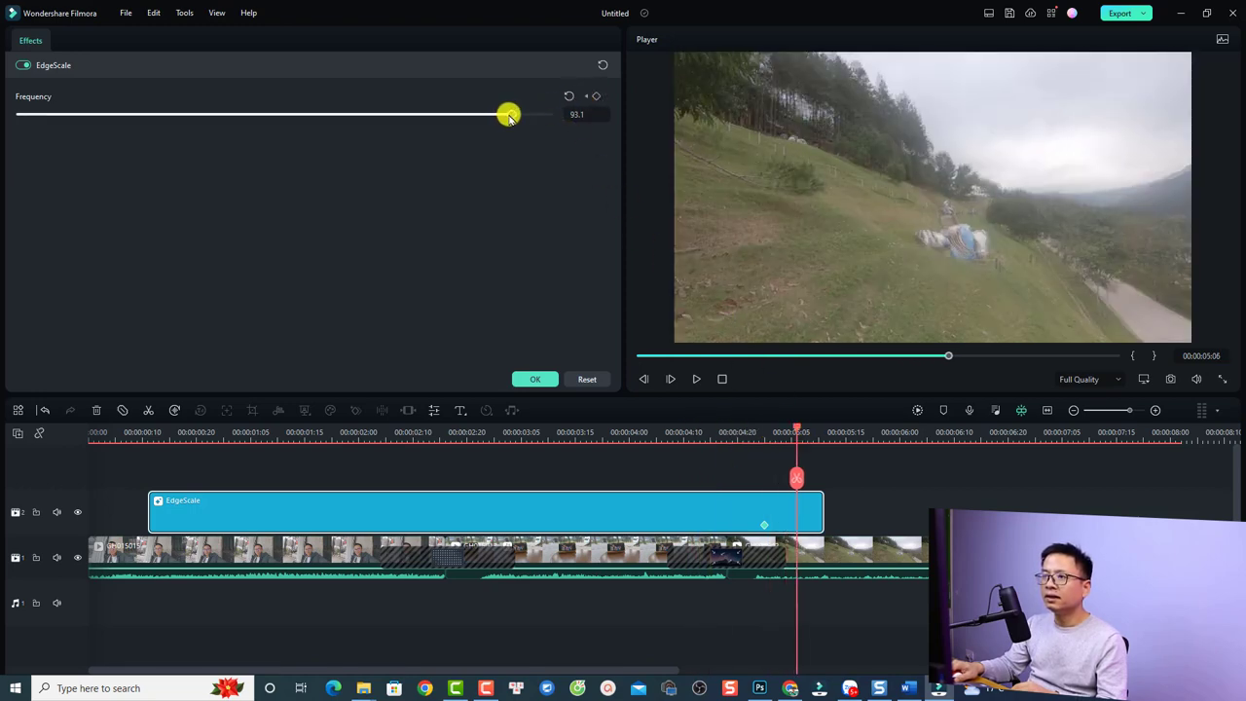
{"action": "left_click_drag", "start_coordinate": [508, 115], "coordinate": [20, 114]}
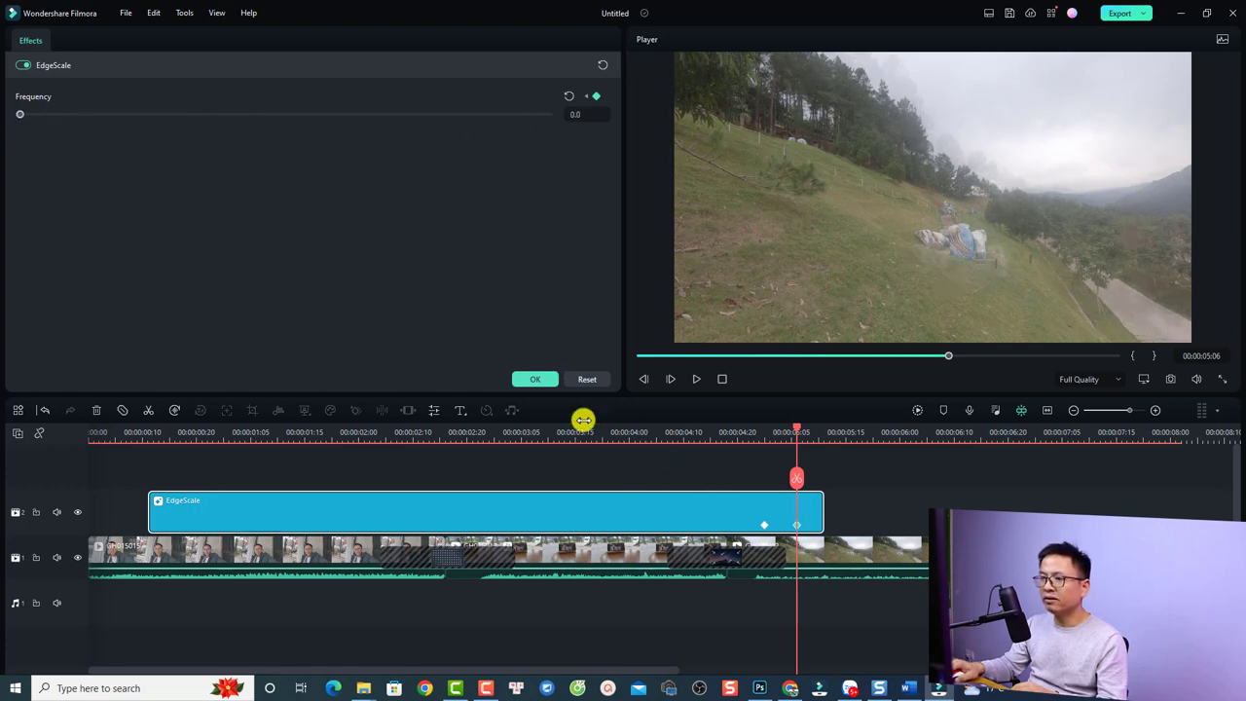
{"action": "left_click", "coordinate": [533, 379]}
{"action": "left_click", "coordinate": [732, 436]}
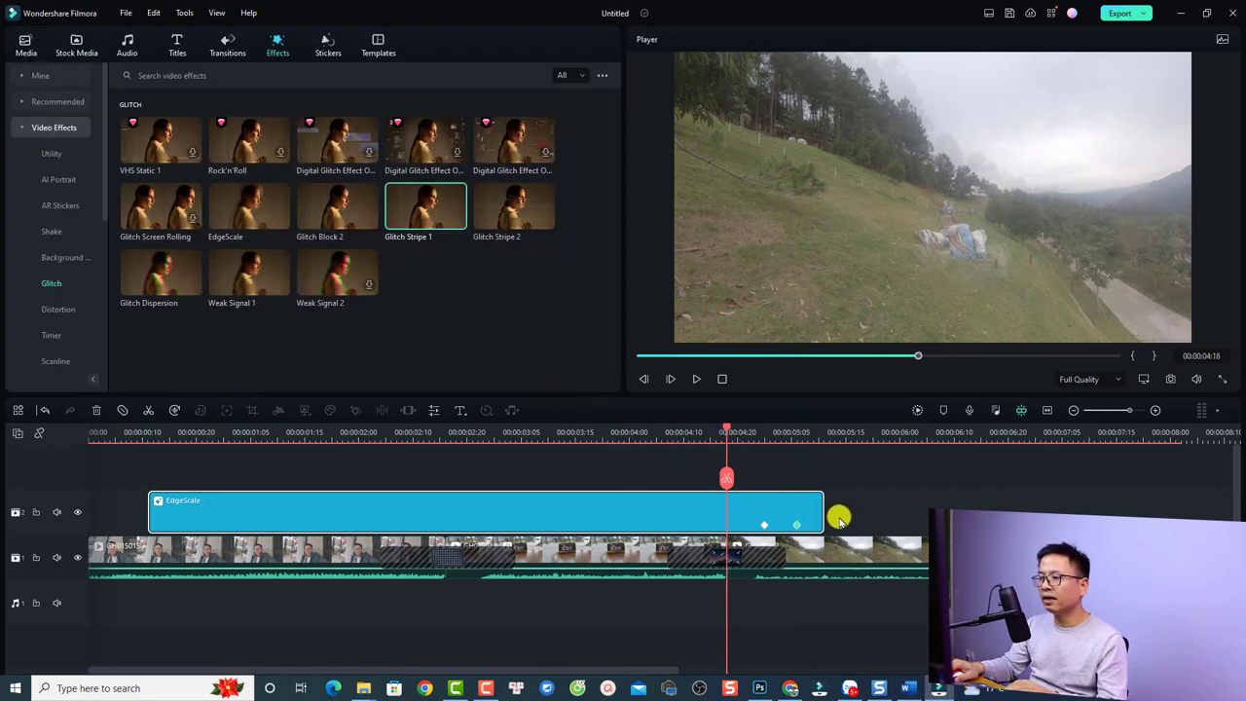
{"action": "key", "text": "space"}
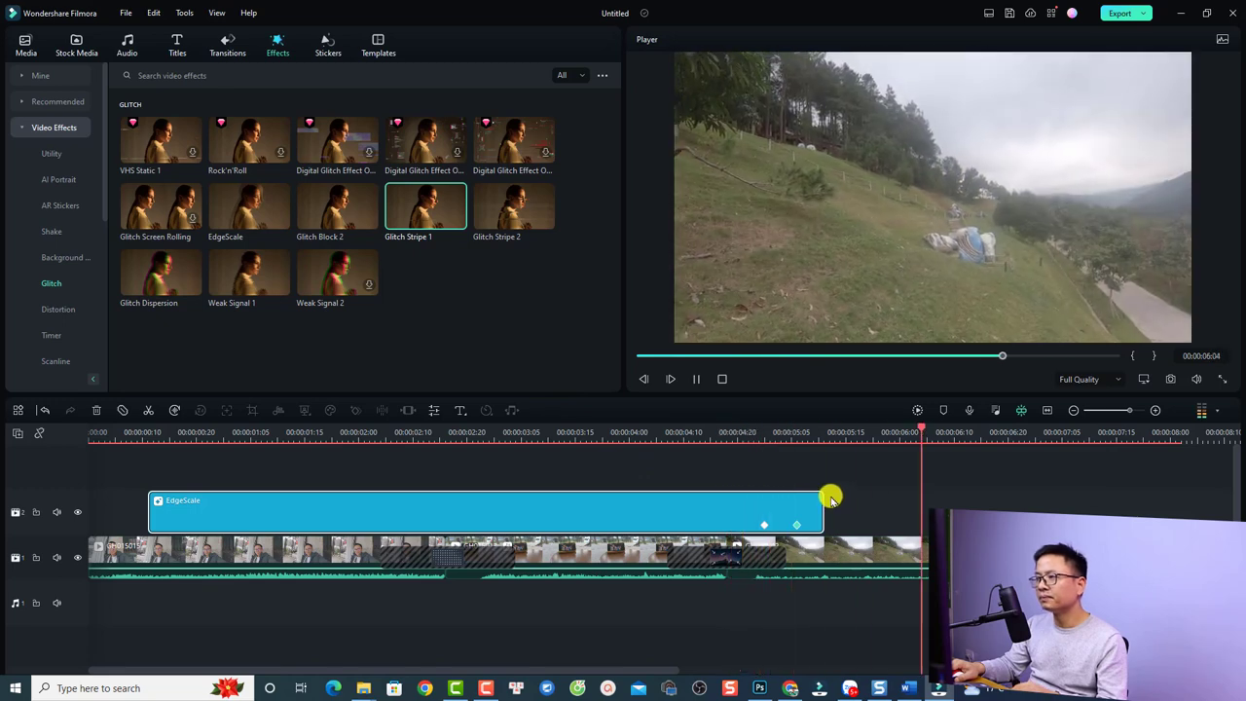
{"action": "key", "text": "space"}
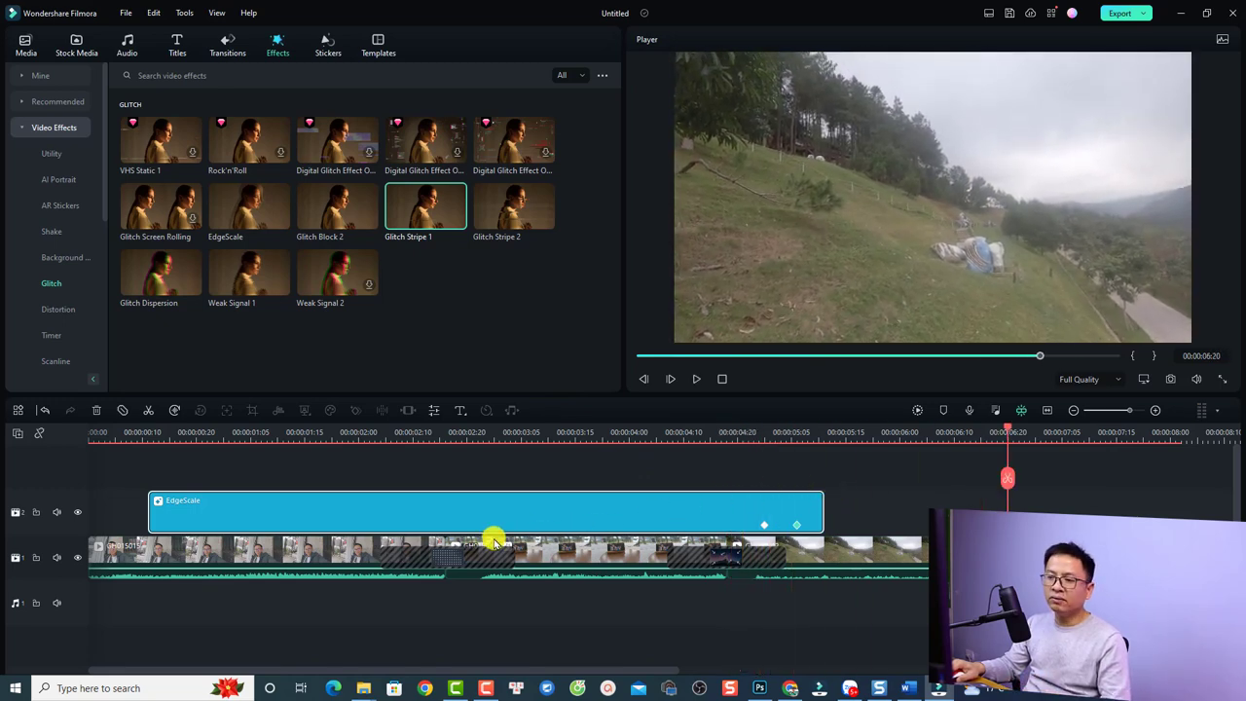
Open the Glitch Stripe 1 effect settings of clip GH015013.
{"action": "left_click", "coordinate": [539, 559]}
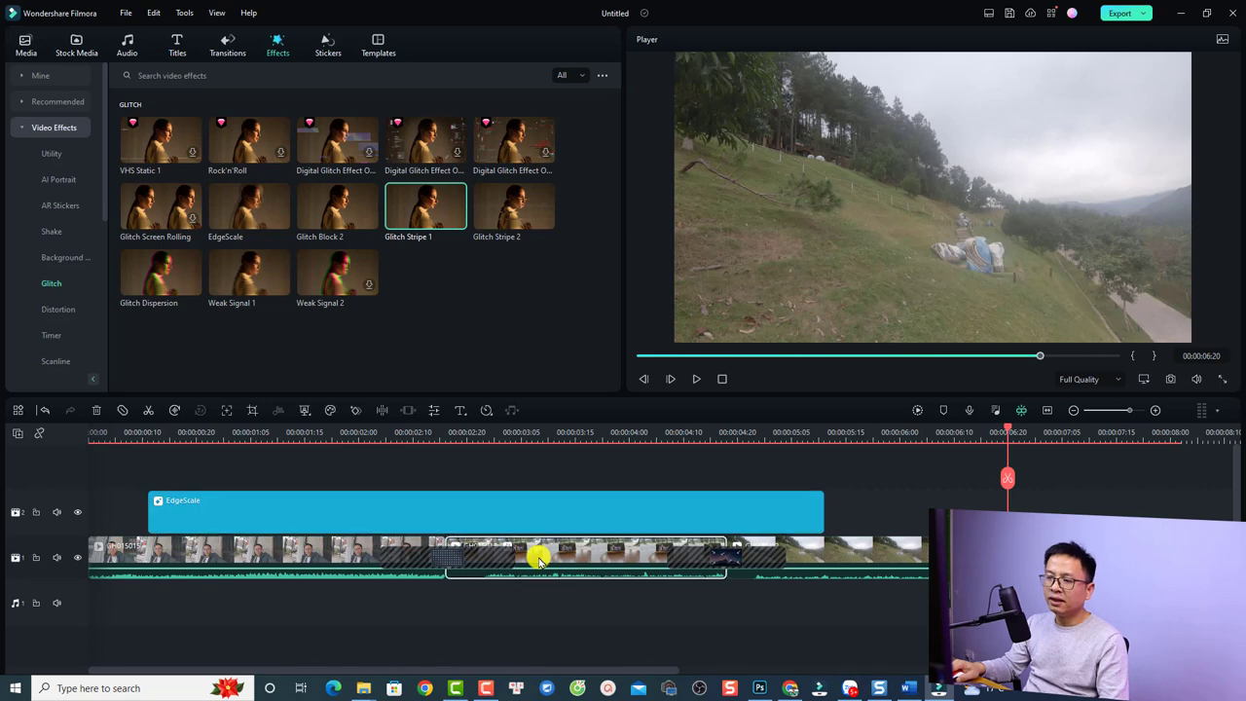
{"action": "double_click", "coordinate": [539, 559]}
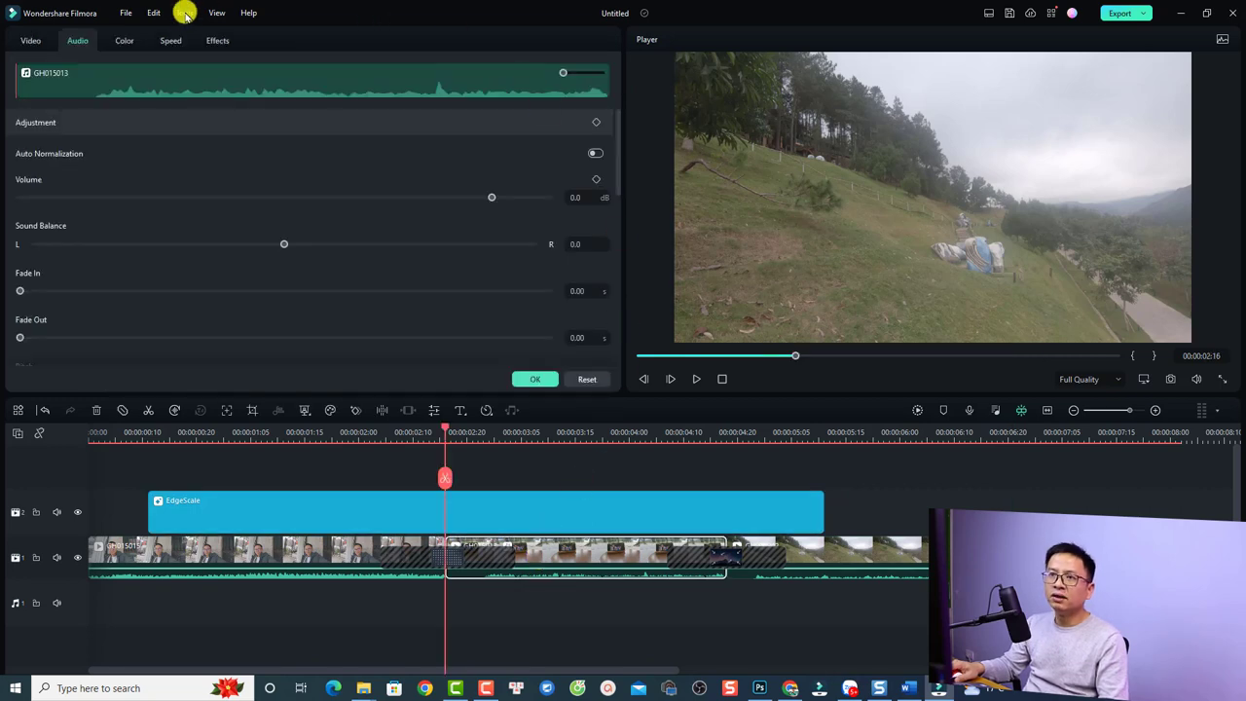
{"action": "left_click", "coordinate": [209, 40]}
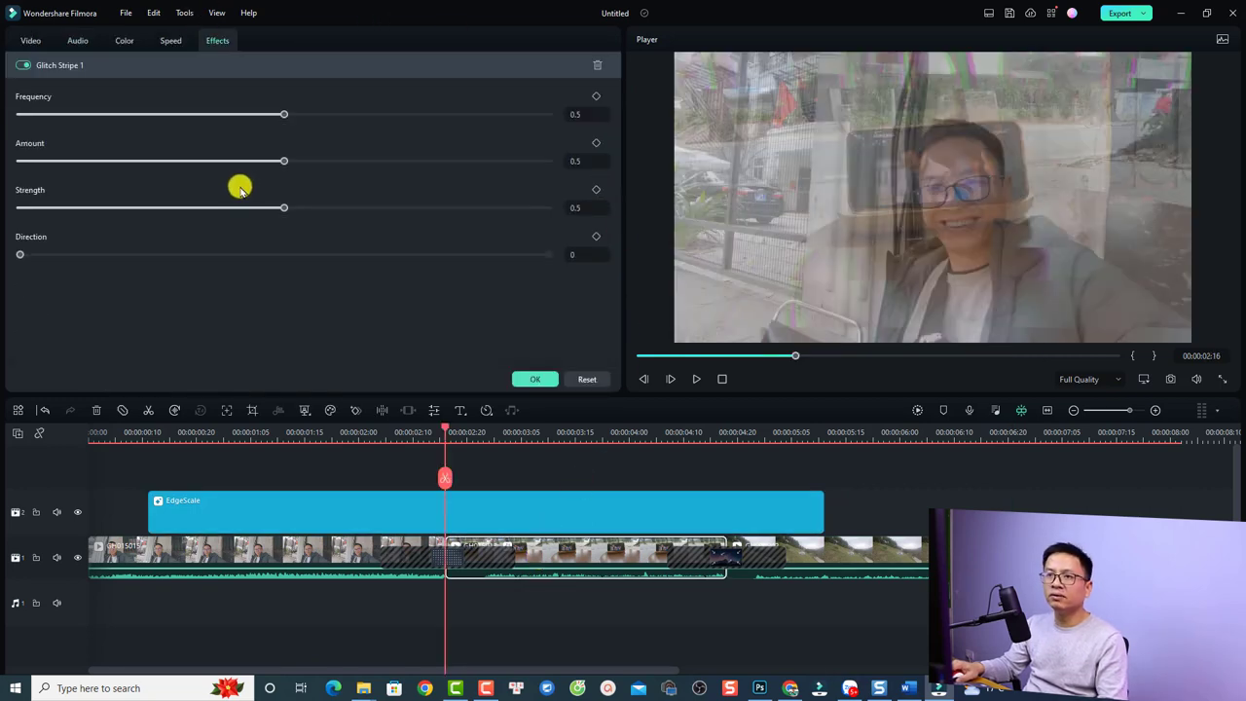
Set Glitch Stripe 1's Frequency to 0.4 and its Amount and Strength to 0.3, and apply the settings.
{"action": "left_click_drag", "start_coordinate": [284, 115], "coordinate": [229, 115]}
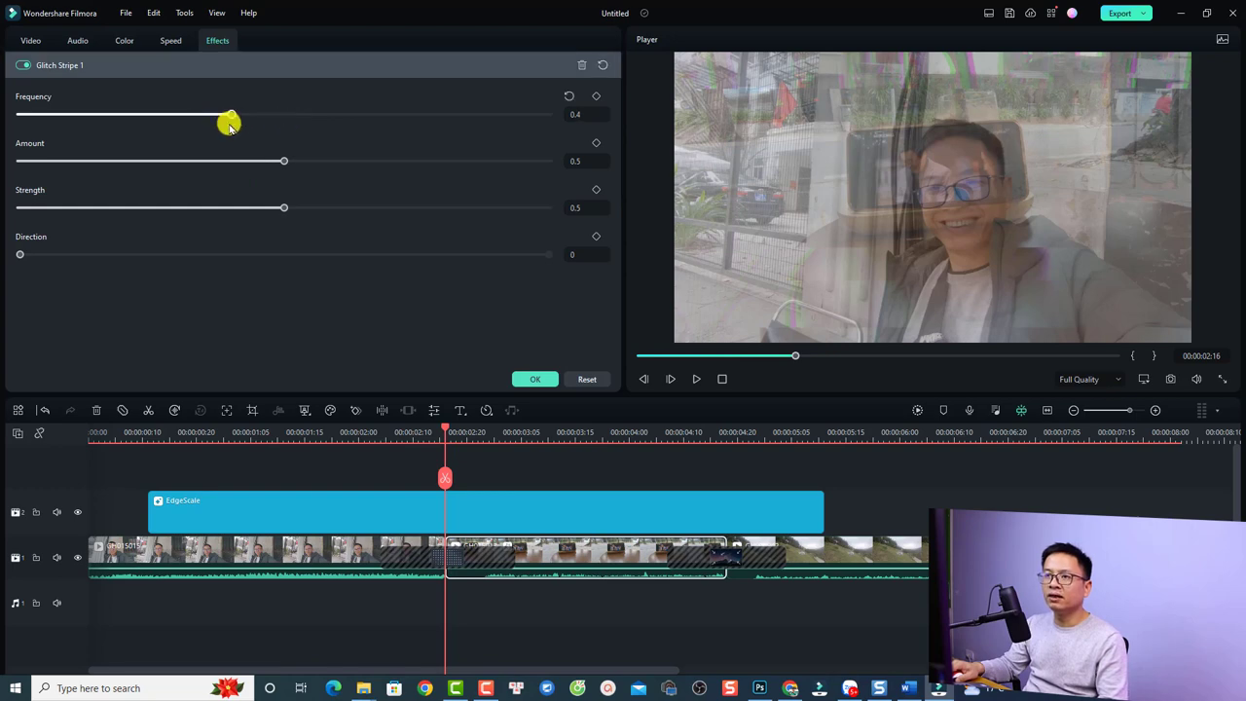
{"action": "left_click_drag", "start_coordinate": [283, 160], "coordinate": [178, 161]}
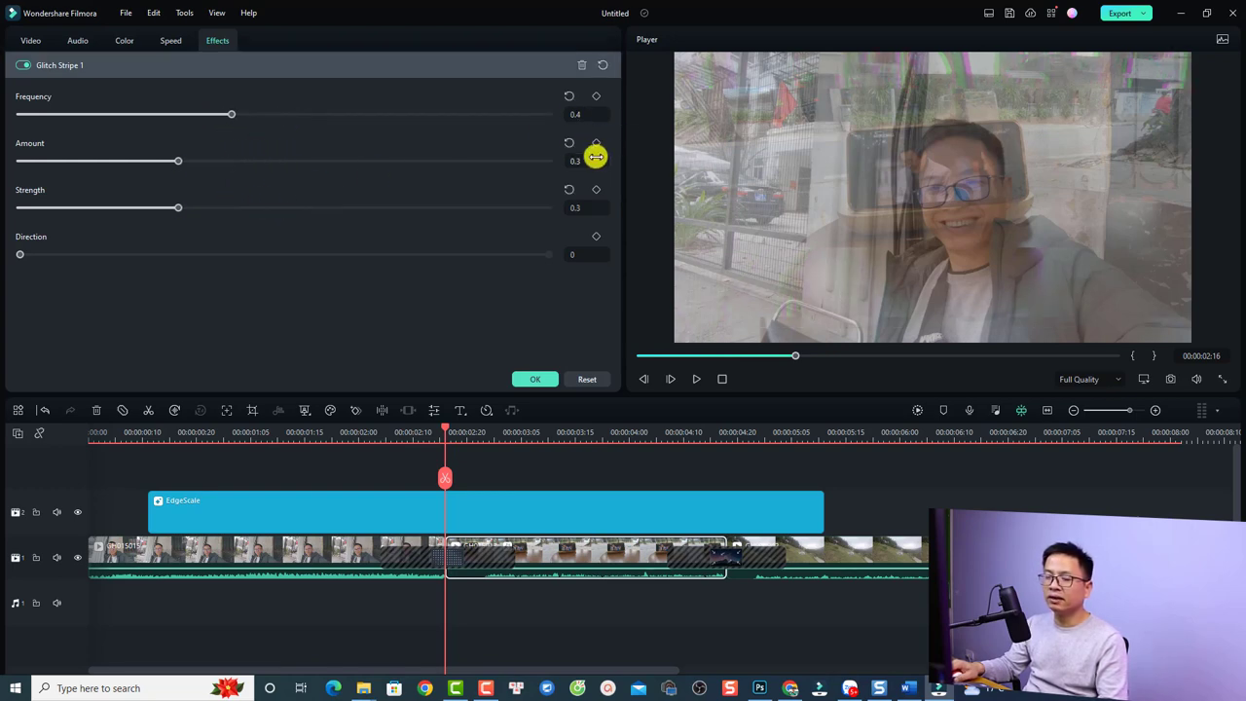
{"action": "left_click", "coordinate": [534, 378]}
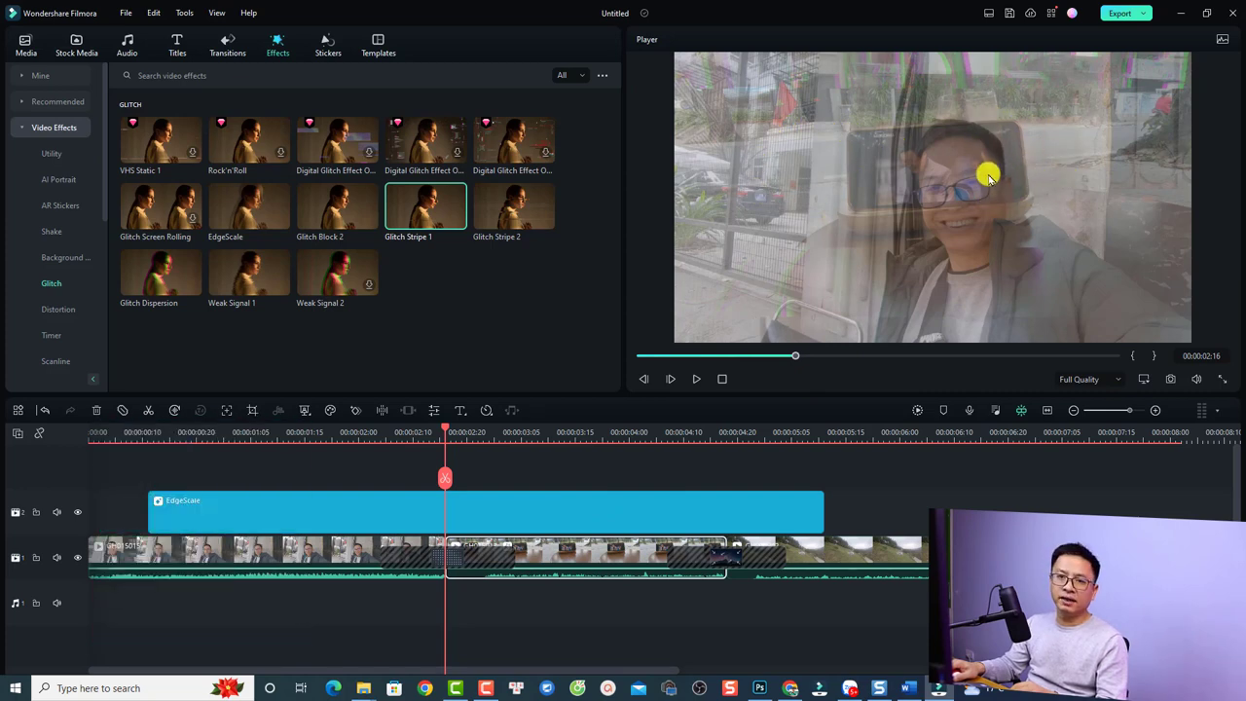
Add the Doodle_Pack_Element_4 sticker on a new track above EdgeScale near the timeline's start and play it back.
{"action": "left_click", "coordinate": [326, 45]}
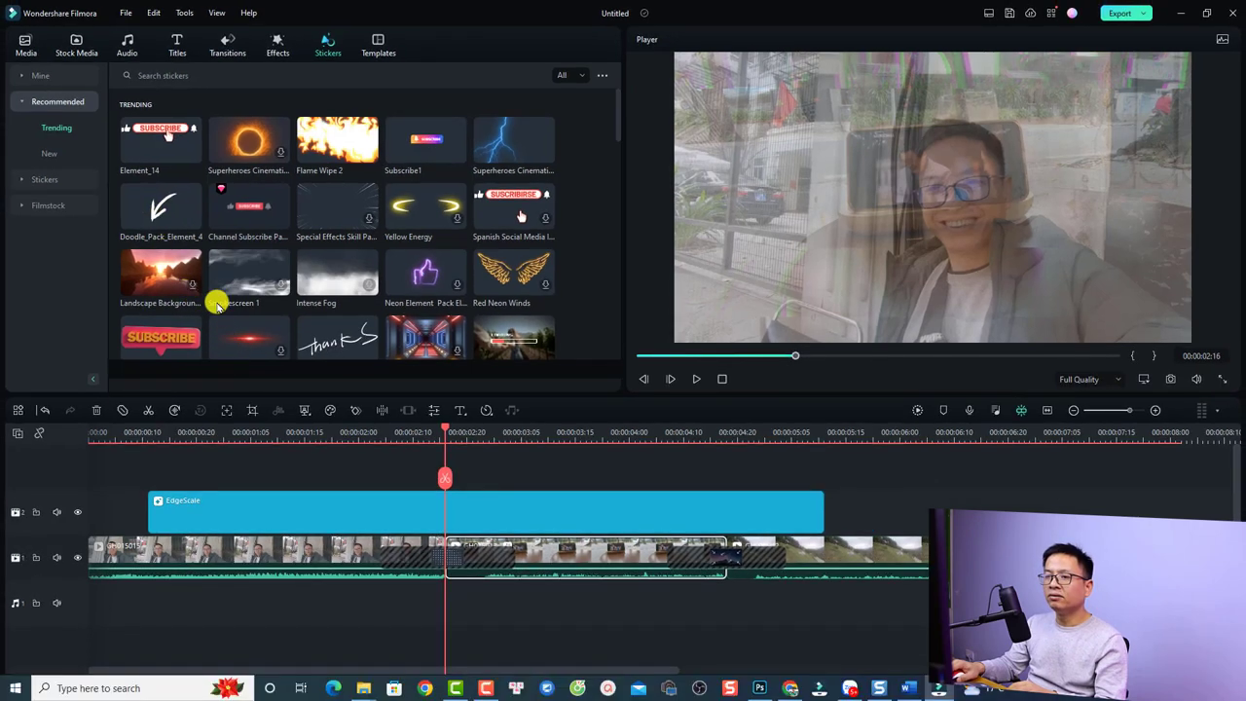
{"action": "mouse_move", "coordinate": [172, 218]}
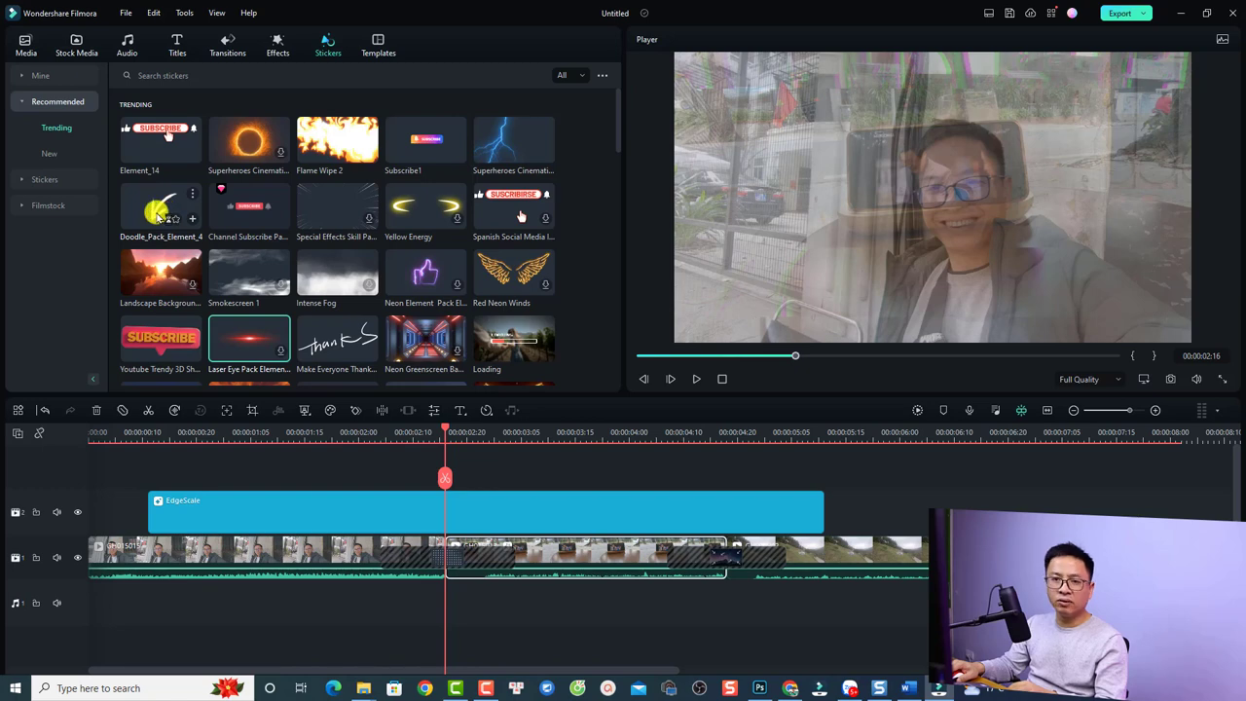
{"action": "mouse_move", "coordinate": [166, 222]}
{"action": "left_mouse_down"}
{"action": "mouse_move", "coordinate": [338, 460]}
{"action": "mouse_move", "coordinate": [356, 468]}
{"action": "mouse_move", "coordinate": [173, 457]}
{"action": "mouse_move", "coordinate": [179, 467]}
{"action": "left_mouse_up"}
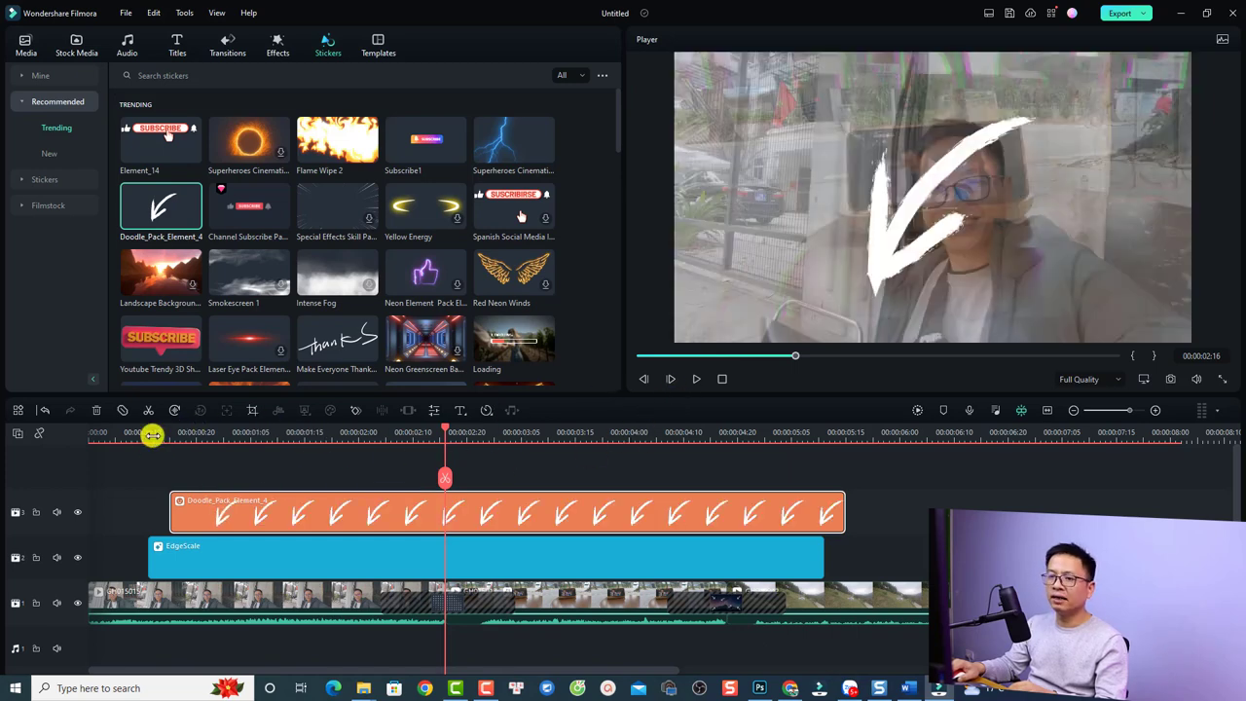
{"action": "left_click", "coordinate": [153, 435]}
{"action": "key", "text": "space"}
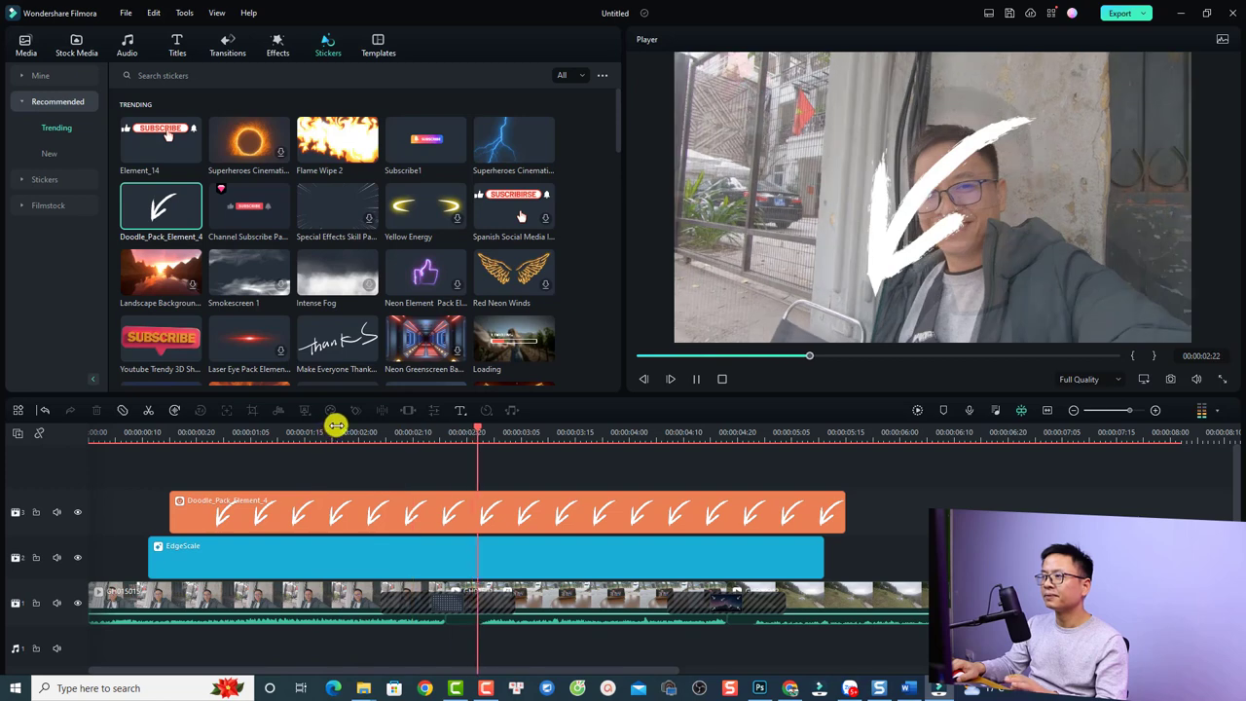
{"action": "key", "text": "space"}
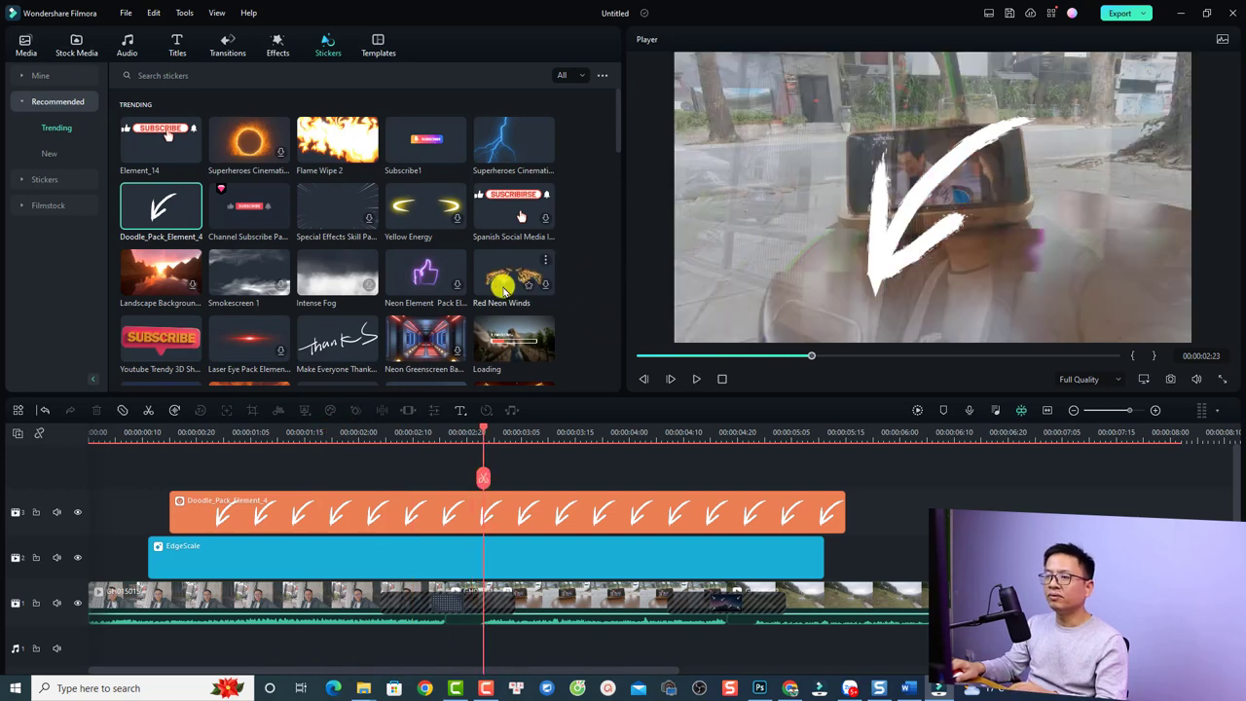
Add the Red Neon Winds sticker above the doodle sticker, shrink it, move it to the frame's upper left and preview it.
{"action": "left_click_drag", "start_coordinate": [504, 290], "coordinate": [209, 472]}
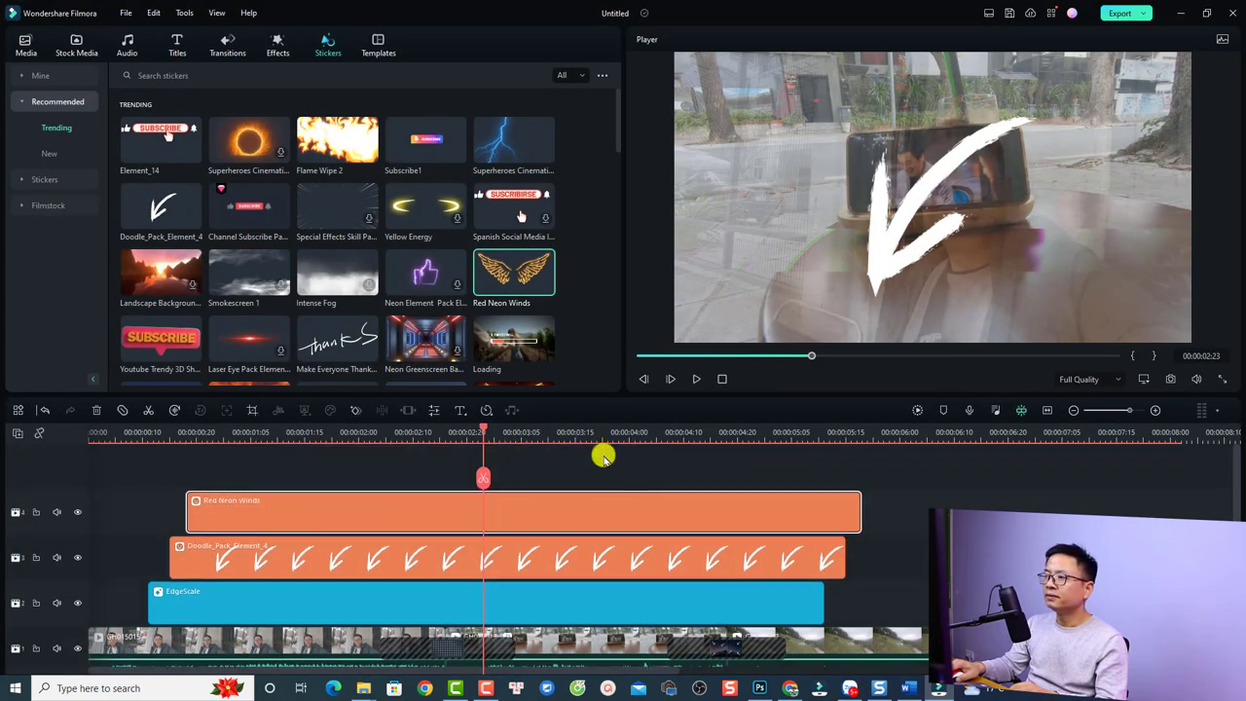
{"action": "left_click", "coordinate": [556, 437]}
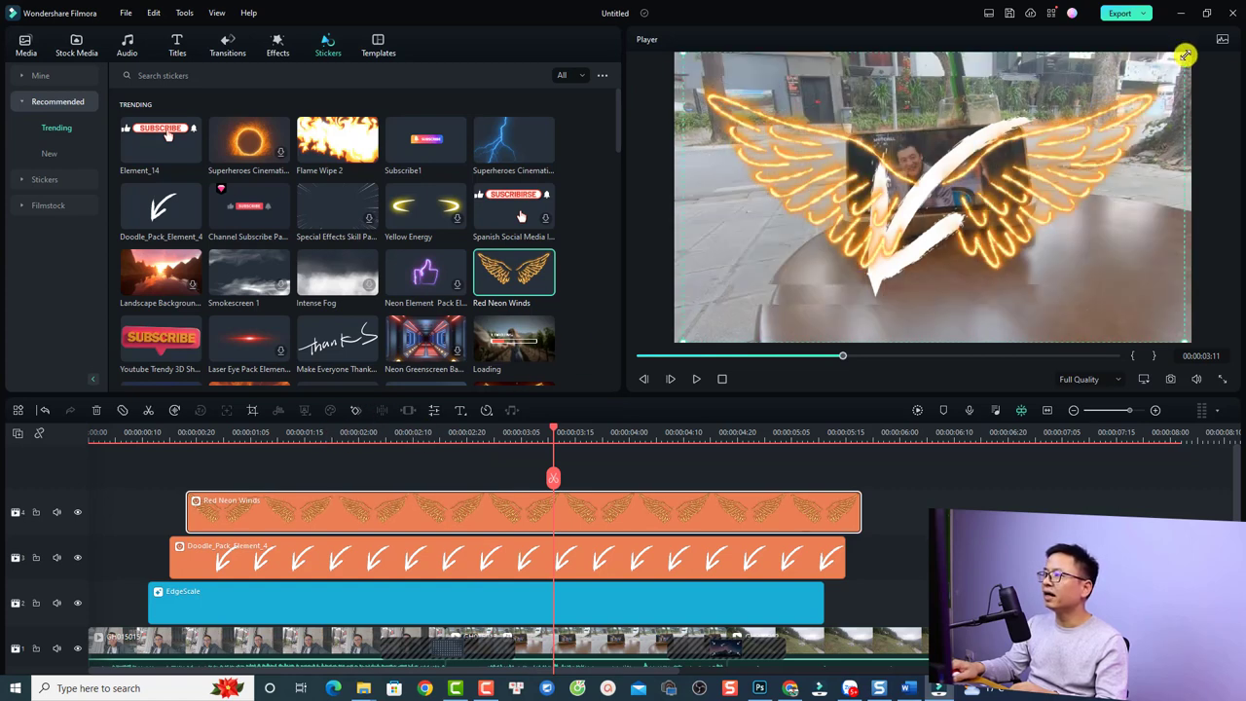
{"action": "left_click_drag", "start_coordinate": [1185, 56], "coordinate": [987, 167]}
{"action": "left_click_drag", "start_coordinate": [838, 244], "coordinate": [871, 114]}
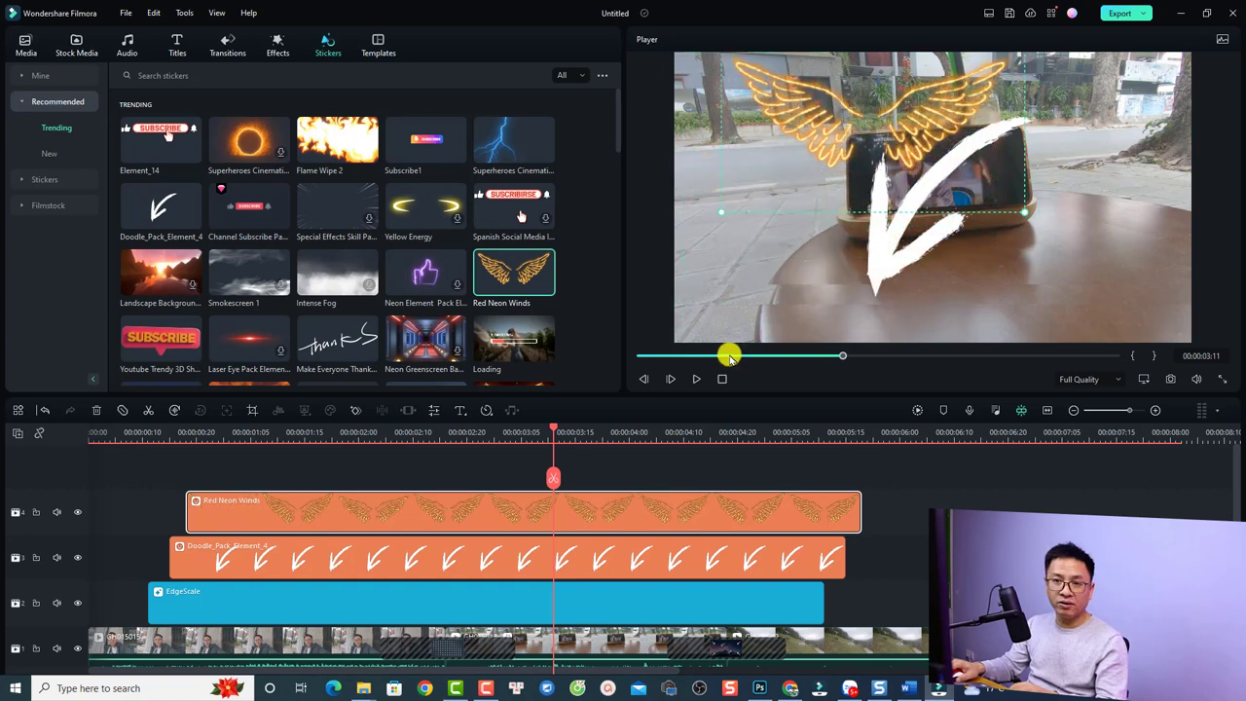
{"action": "left_click", "coordinate": [595, 465]}
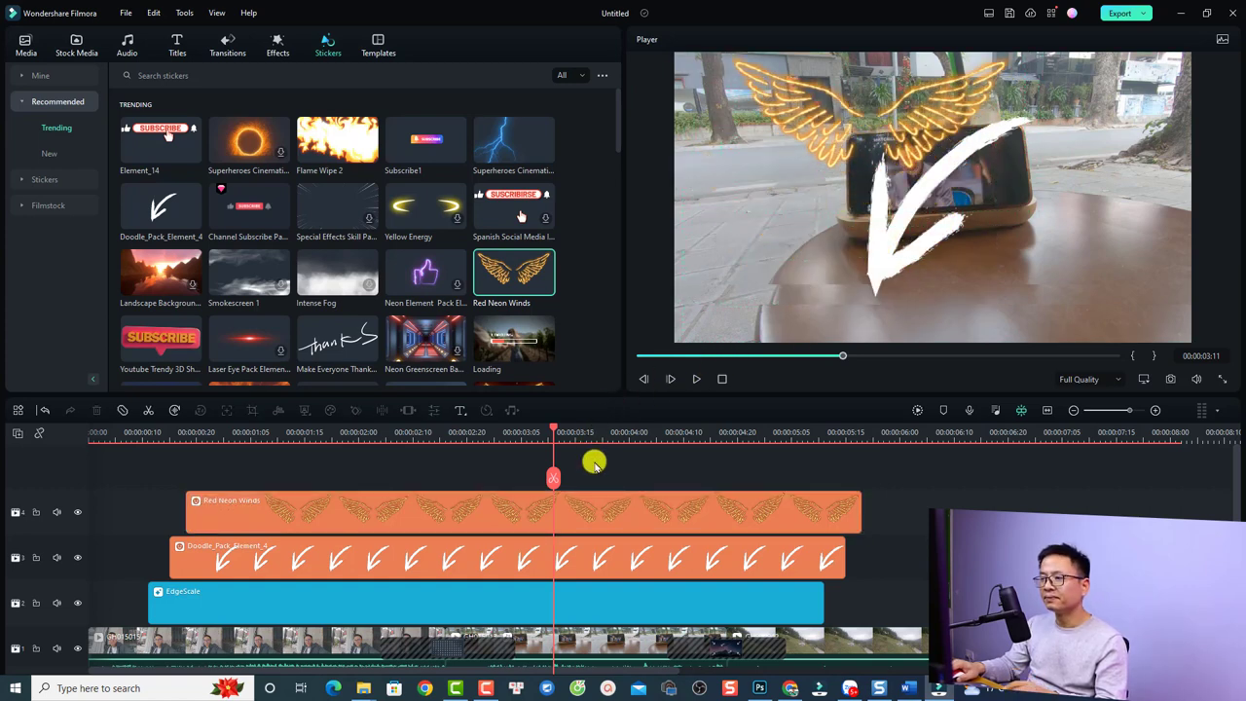
{"action": "key", "text": "space"}
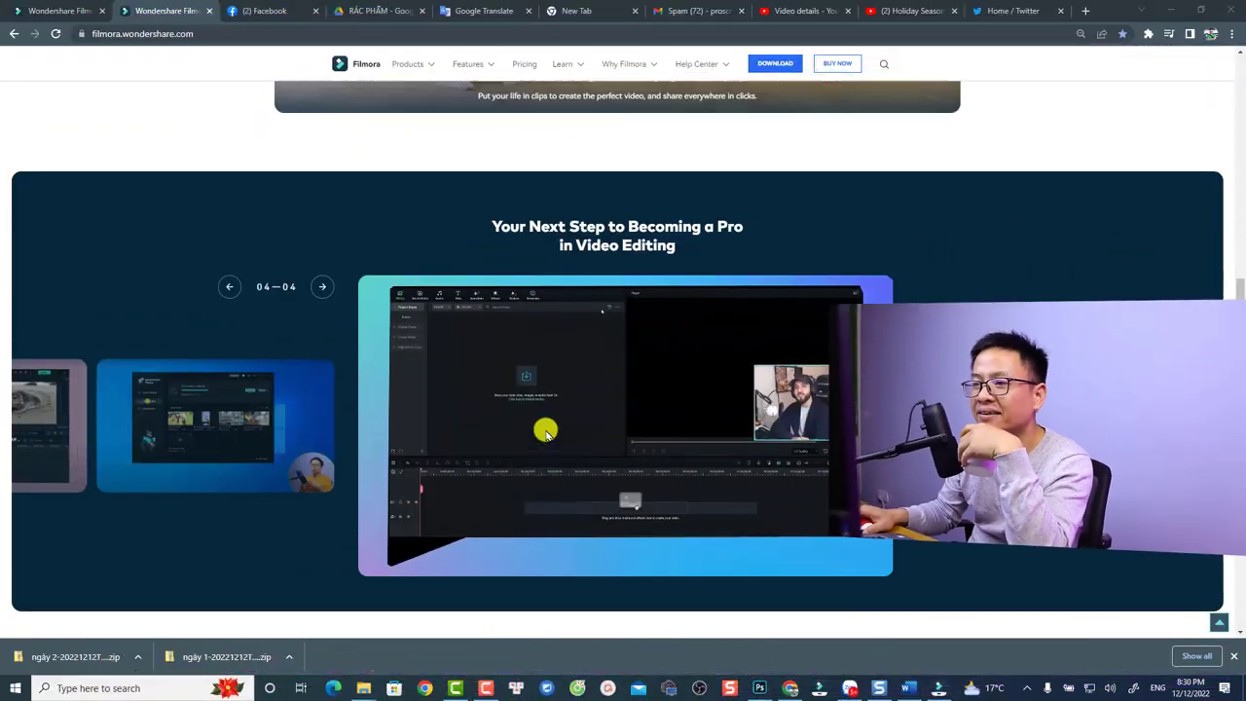
Examine the Filmora homepage in the browser and browse the creator videos under "Your Next Step to Becoming a Pro".
{"action": "scroll", "coordinate": [546, 430], "scroll_direction": "up", "scroll_amount": 5}
{"action": "scroll", "coordinate": [548, 433], "scroll_direction": "up", "scroll_amount": 10}
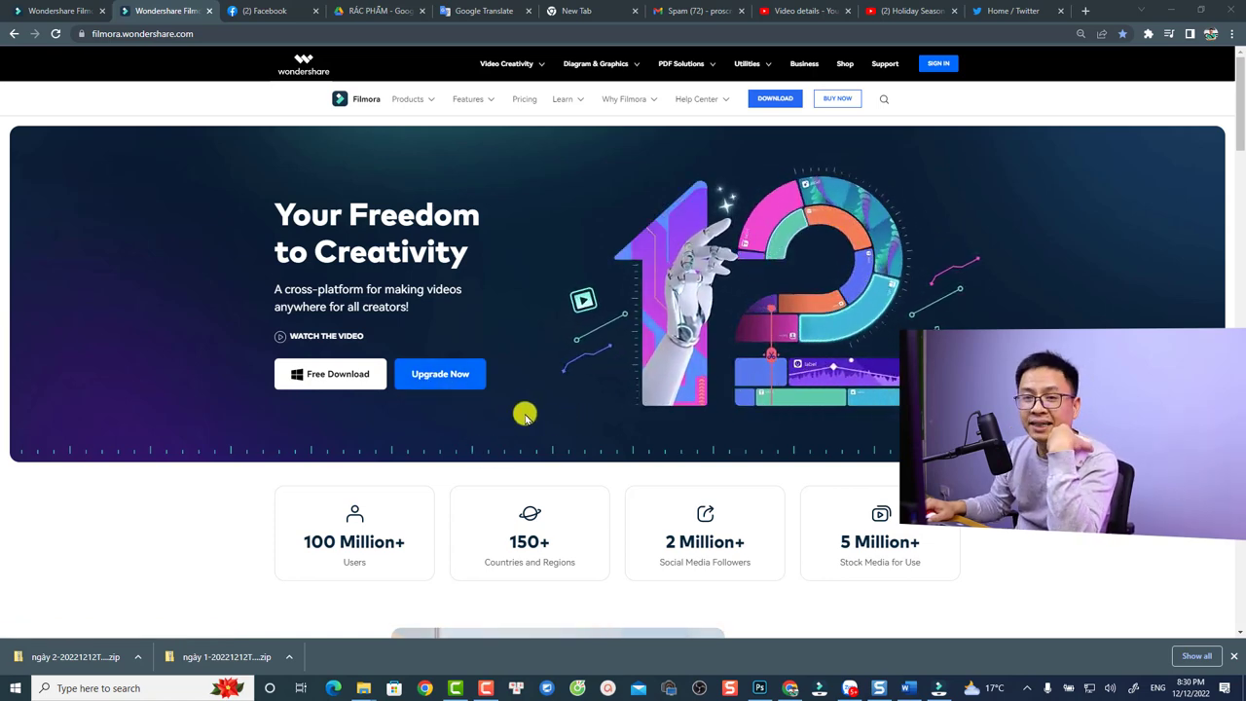
{"action": "scroll", "coordinate": [525, 443], "scroll_direction": "down", "scroll_amount": 1}
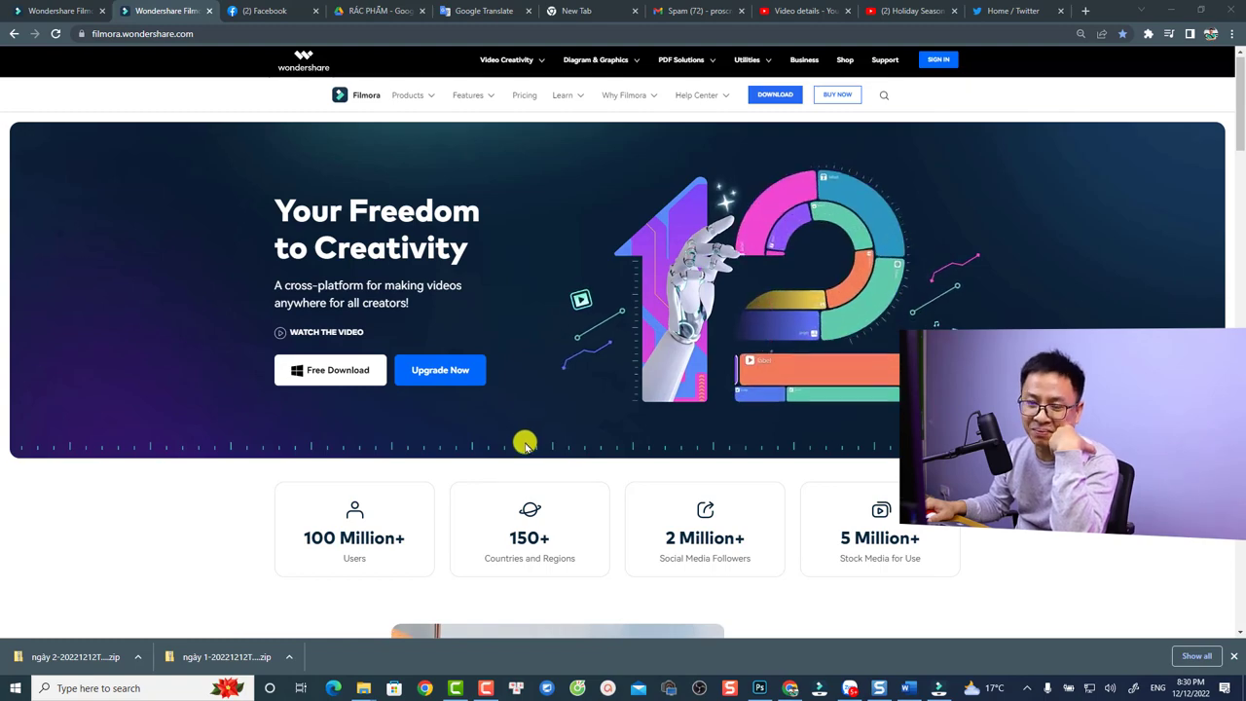
{"action": "scroll", "coordinate": [525, 443], "scroll_direction": "down", "scroll_amount": 12}
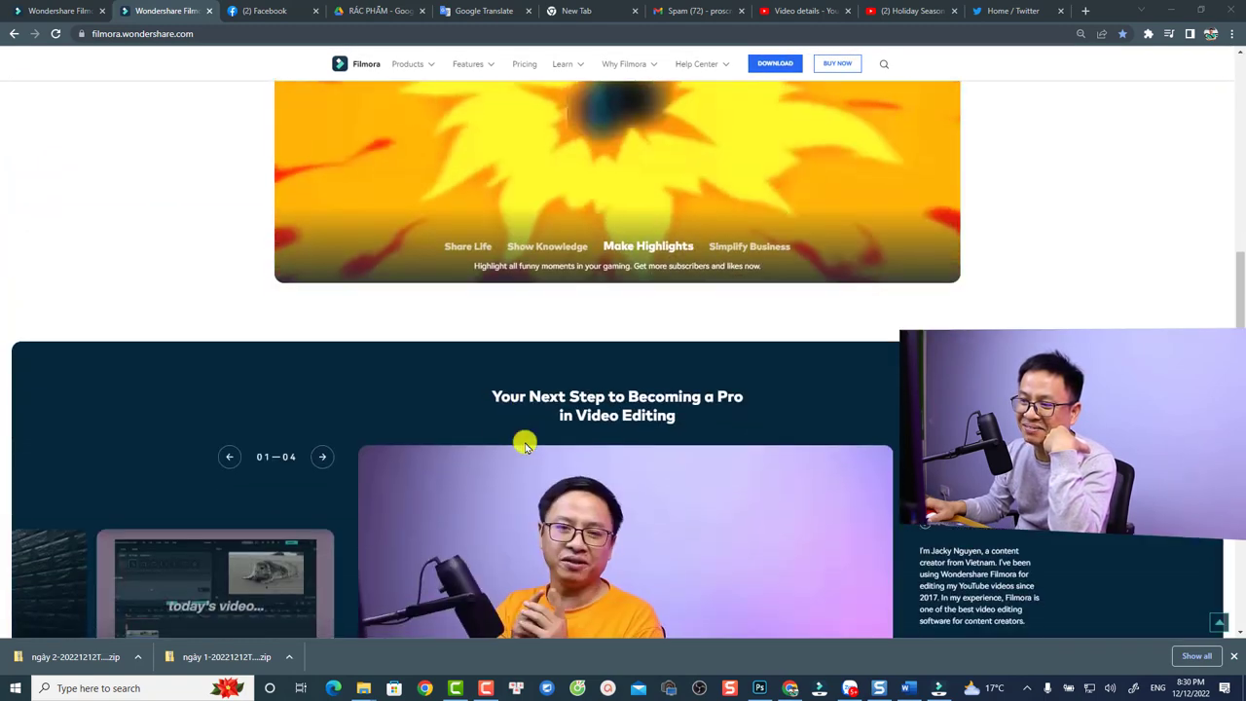
{"action": "scroll", "coordinate": [523, 440], "scroll_direction": "down", "scroll_amount": 3}
{"action": "scroll", "coordinate": [522, 441], "scroll_direction": "up", "scroll_amount": 2}
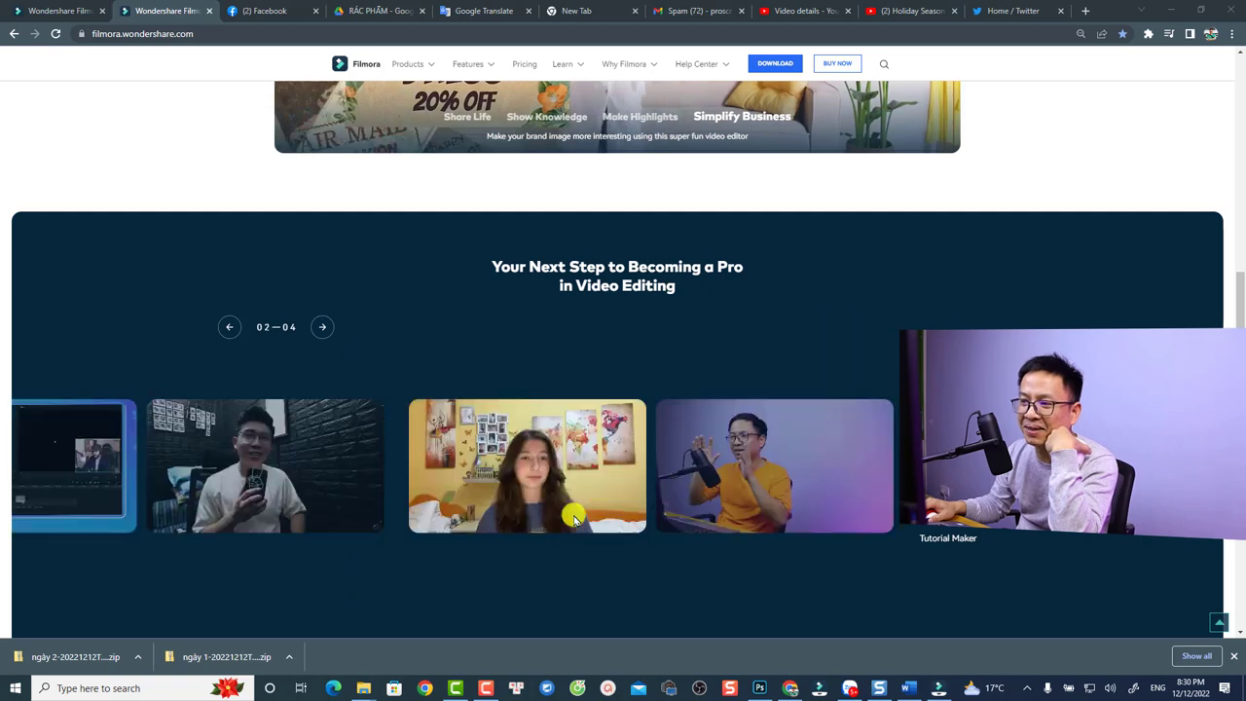
{"action": "scroll", "coordinate": [573, 513], "scroll_direction": "down", "scroll_amount": 1}
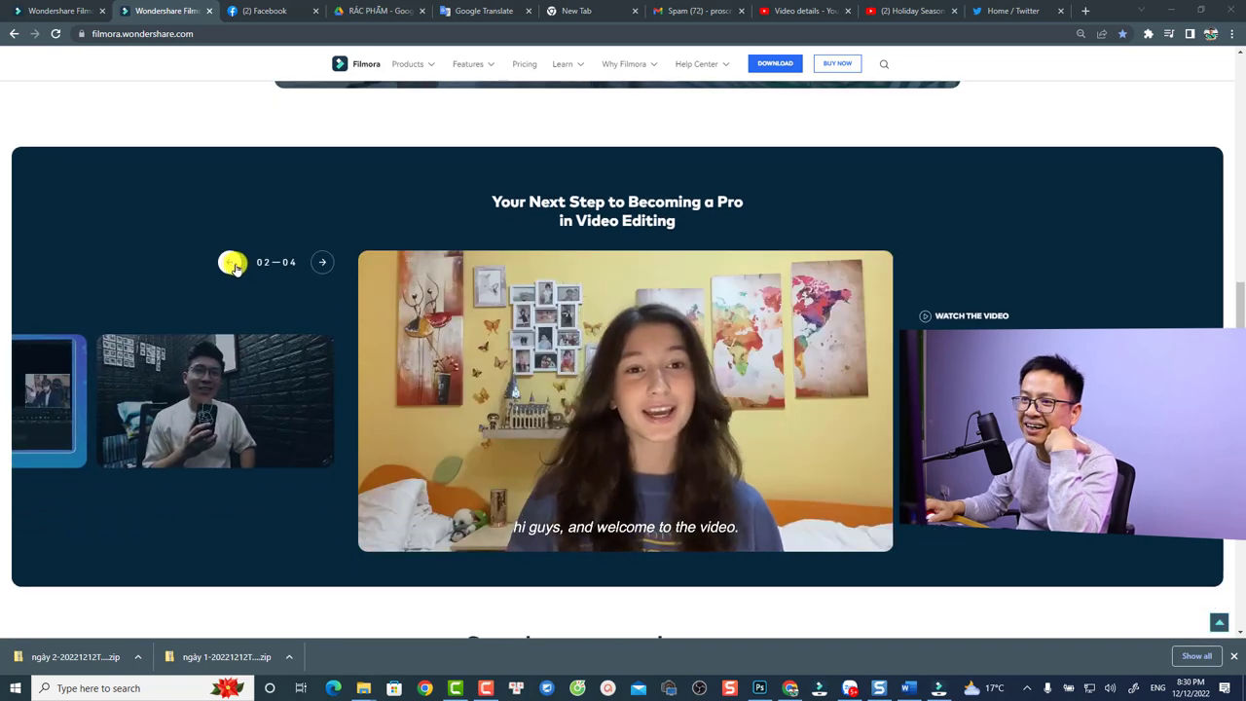
{"action": "left_click", "coordinate": [323, 262]}
{"action": "left_click", "coordinate": [324, 262]}
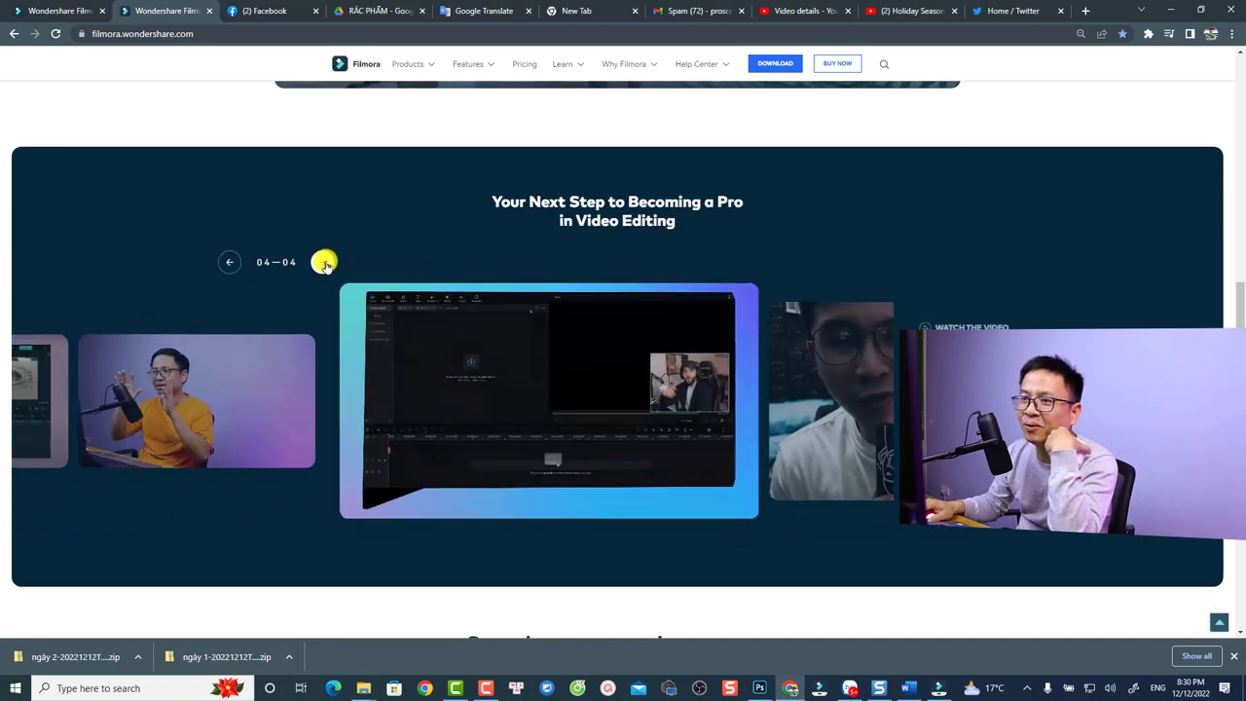
{"action": "left_click", "coordinate": [323, 262]}
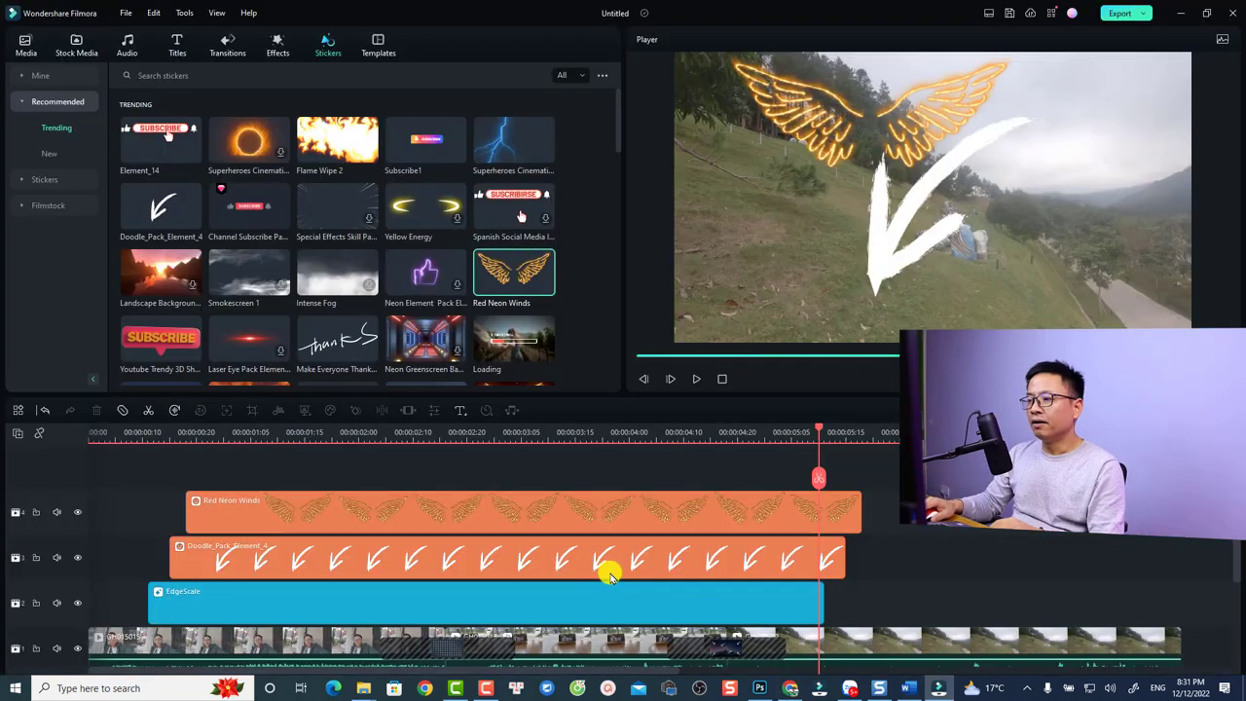
Delete the Red Neon Winds, Doodle_Pack_Element_4 and EdgeScale clips from the timeline together.
{"action": "left_click", "coordinate": [555, 432]}
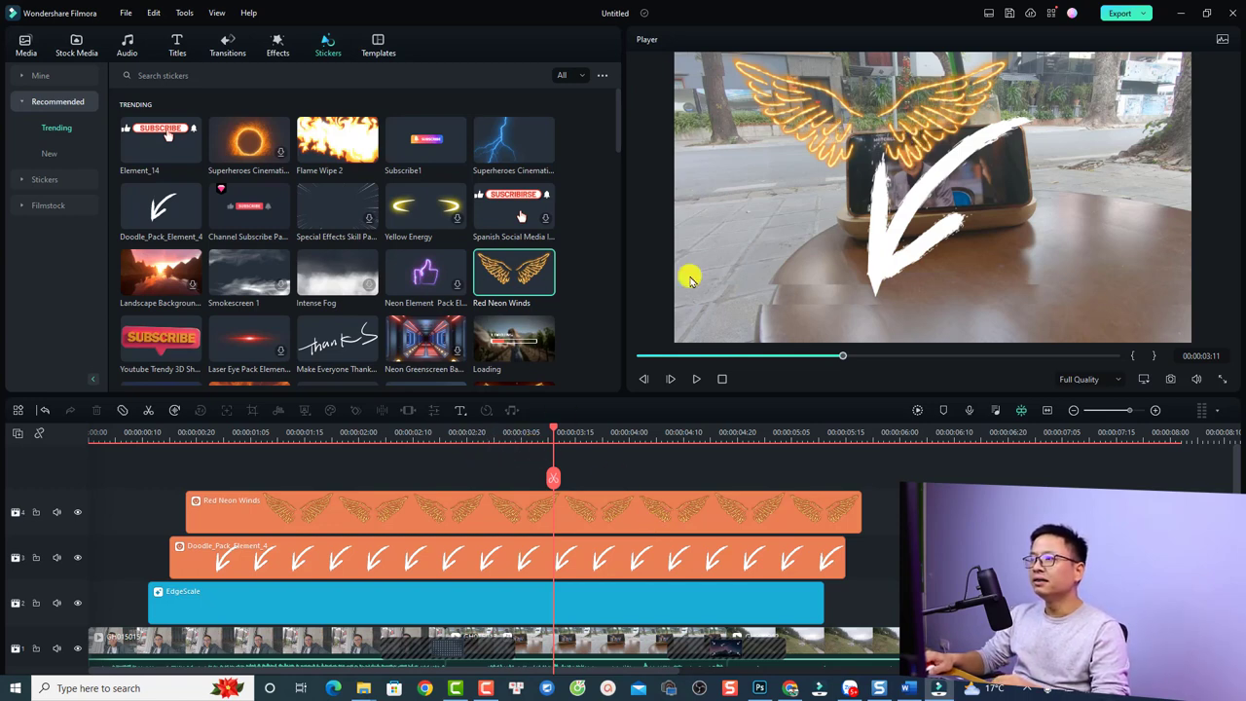
{"action": "left_click", "coordinate": [468, 435]}
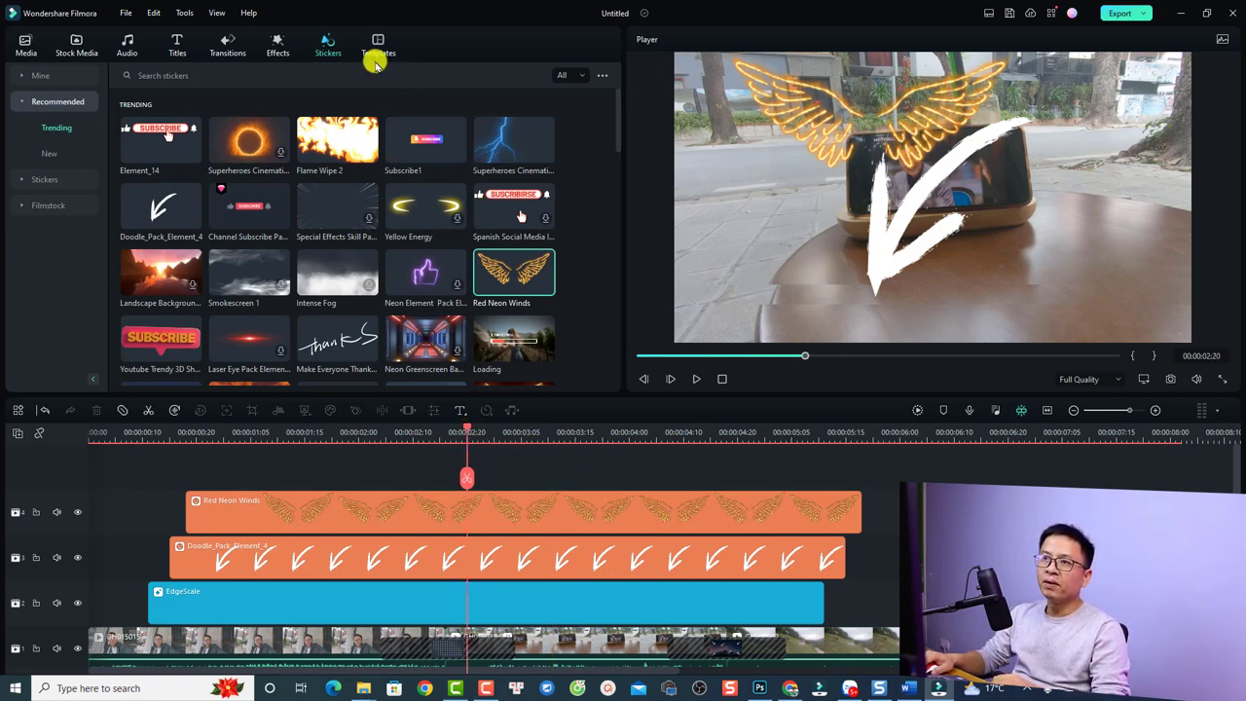
{"action": "scroll", "coordinate": [689, 581], "scroll_direction": "down", "scroll_amount": 5}
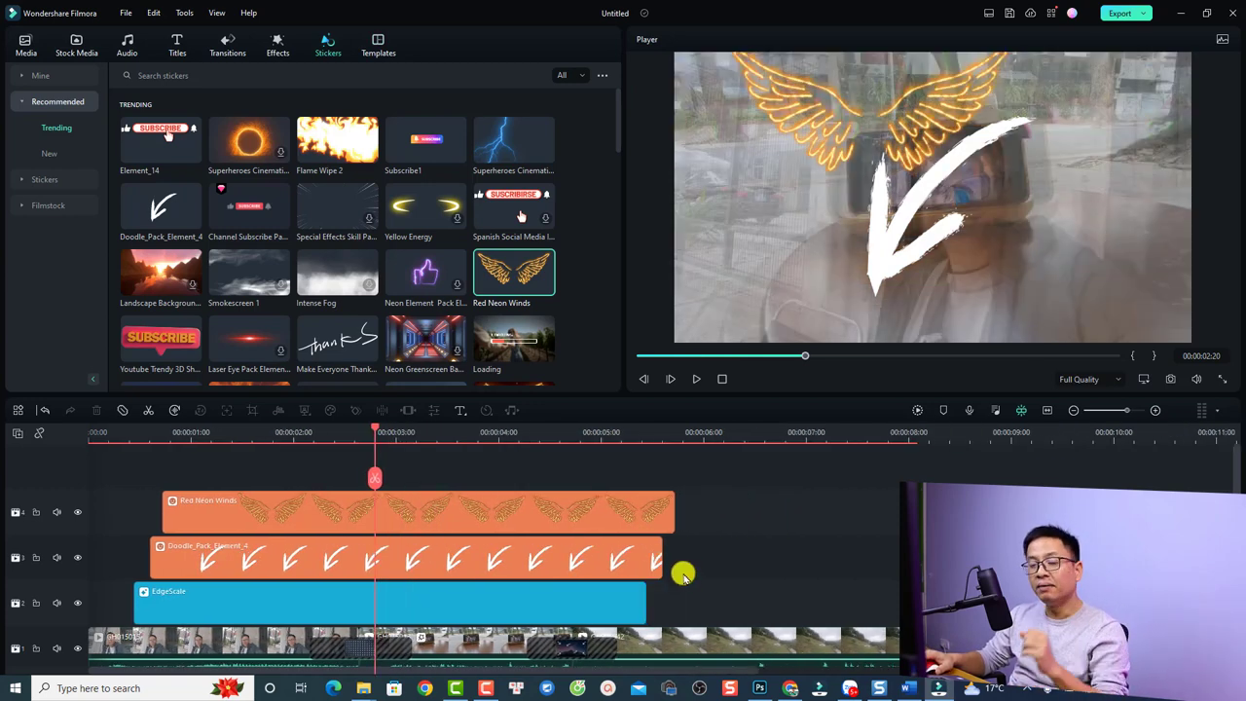
{"action": "scroll", "coordinate": [691, 565], "scroll_direction": "down", "scroll_amount": 1}
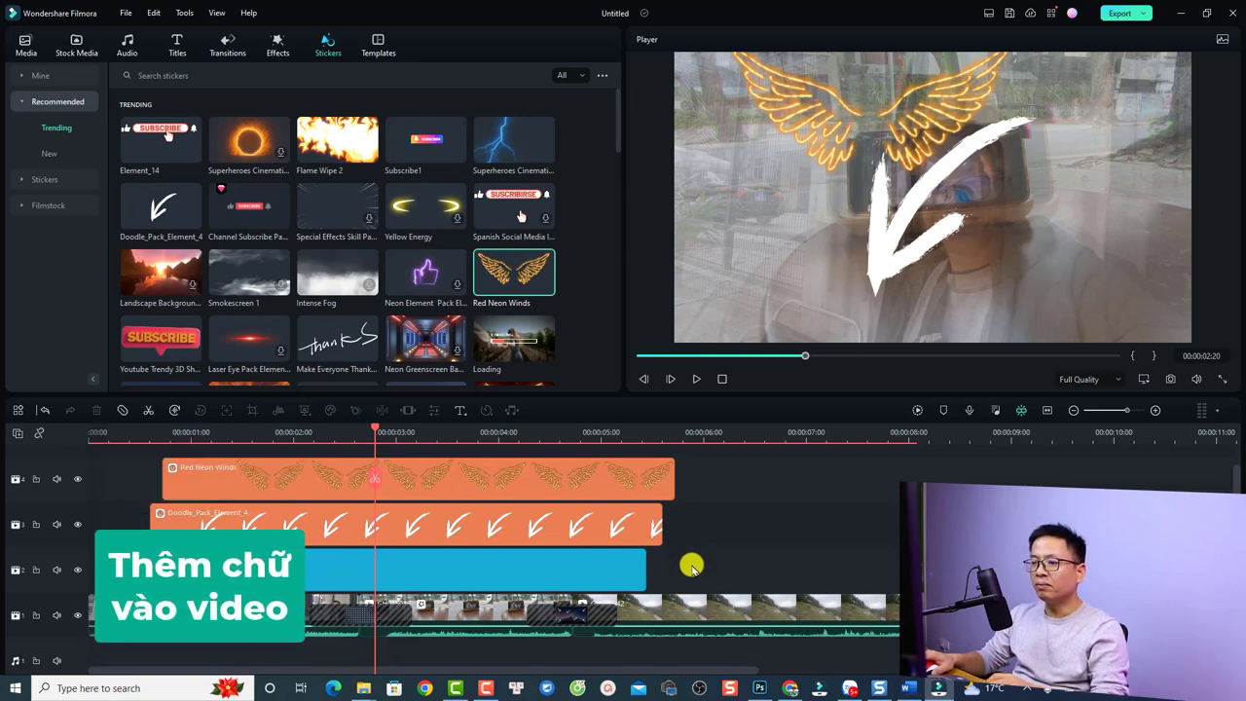
{"action": "left_click_drag", "start_coordinate": [720, 478], "coordinate": [409, 565]}
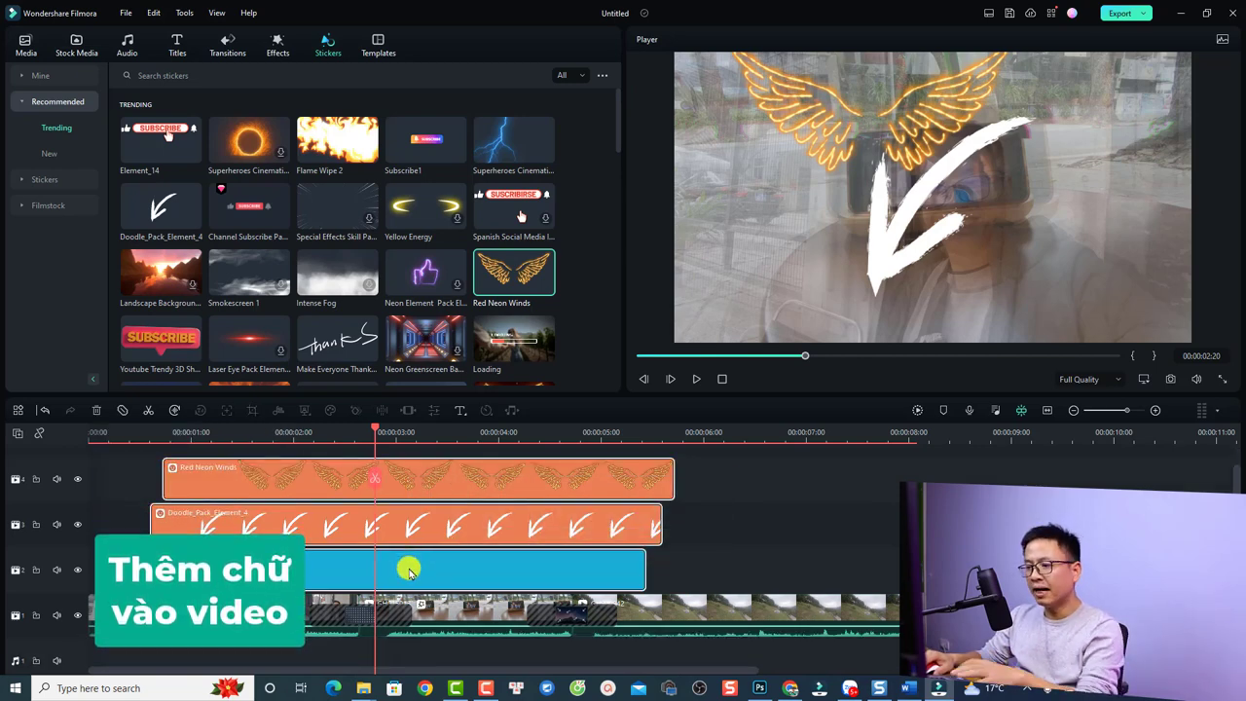
{"action": "key", "text": "Delete"}
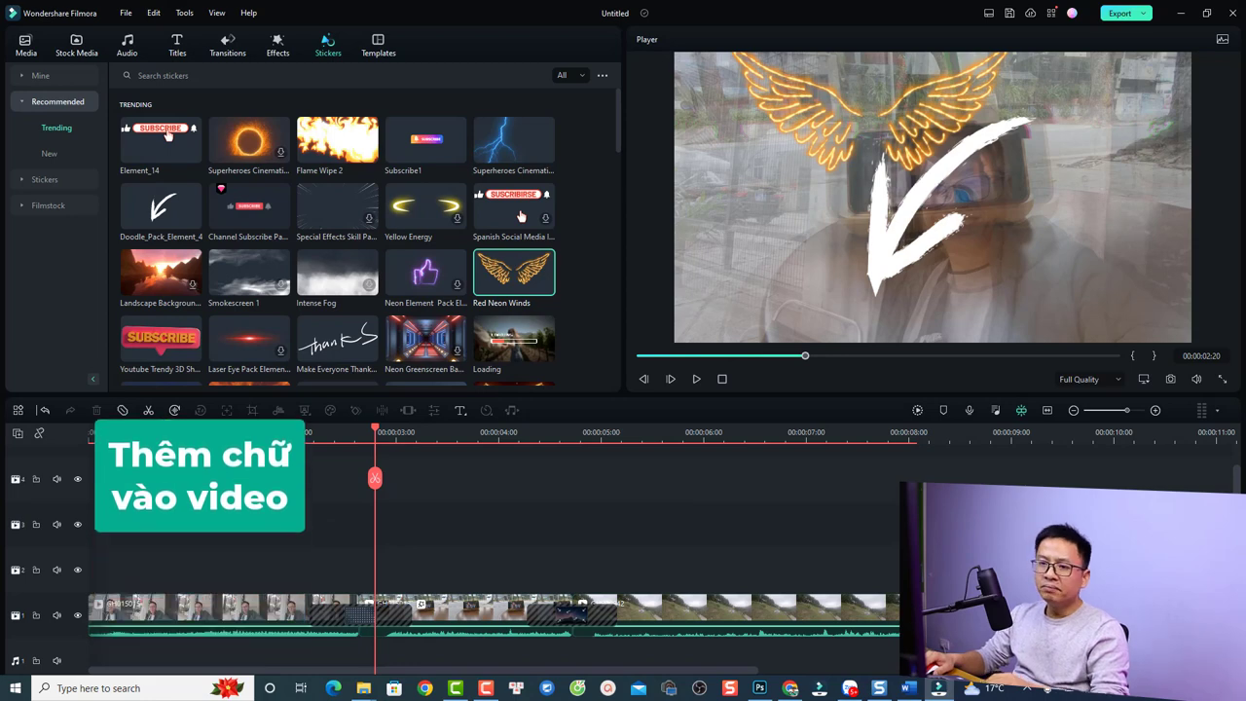
Add a Quick Text title above the first clip at 00:00:00:15.
{"action": "left_click", "coordinate": [149, 435]}
{"action": "left_click", "coordinate": [212, 611]}
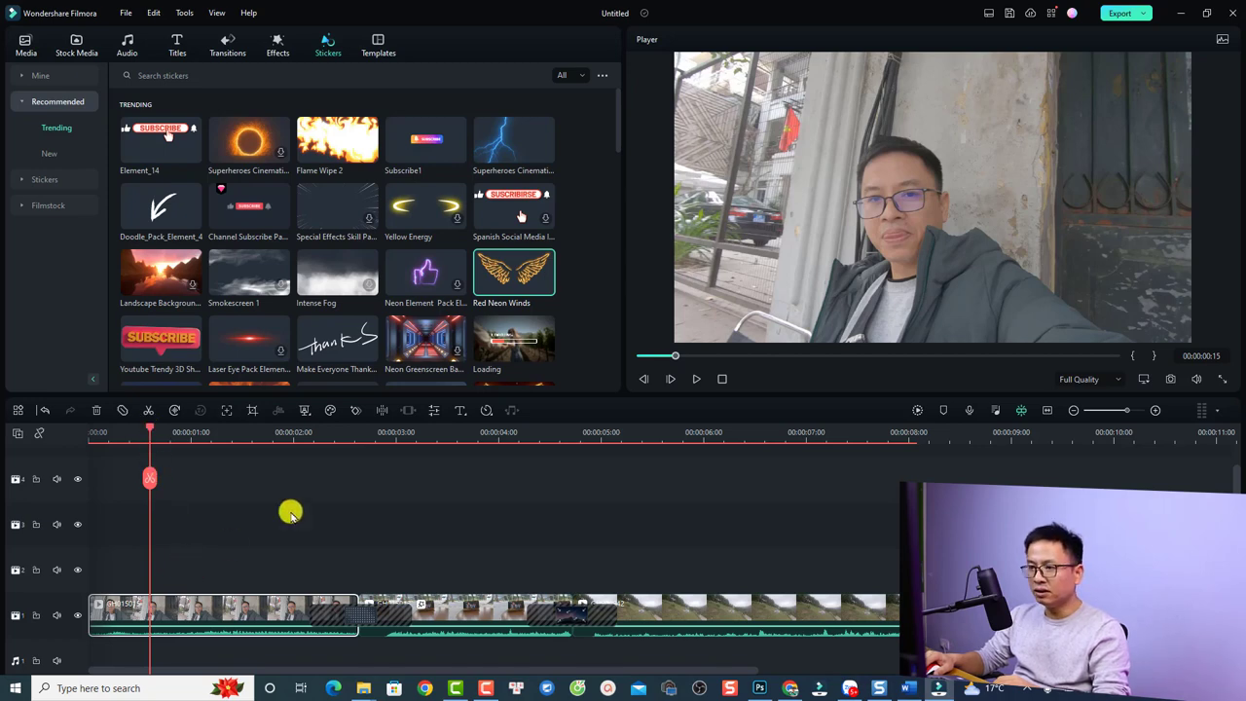
{"action": "left_click", "coordinate": [464, 410]}
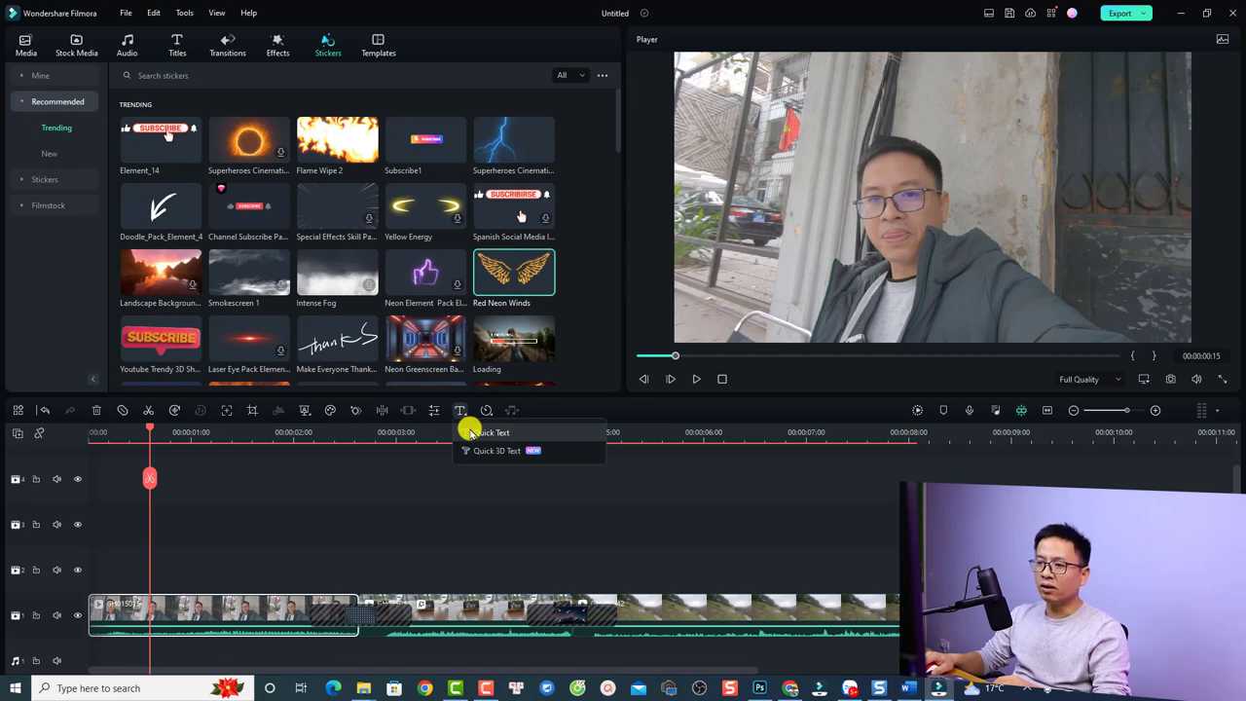
{"action": "left_click", "coordinate": [470, 433]}
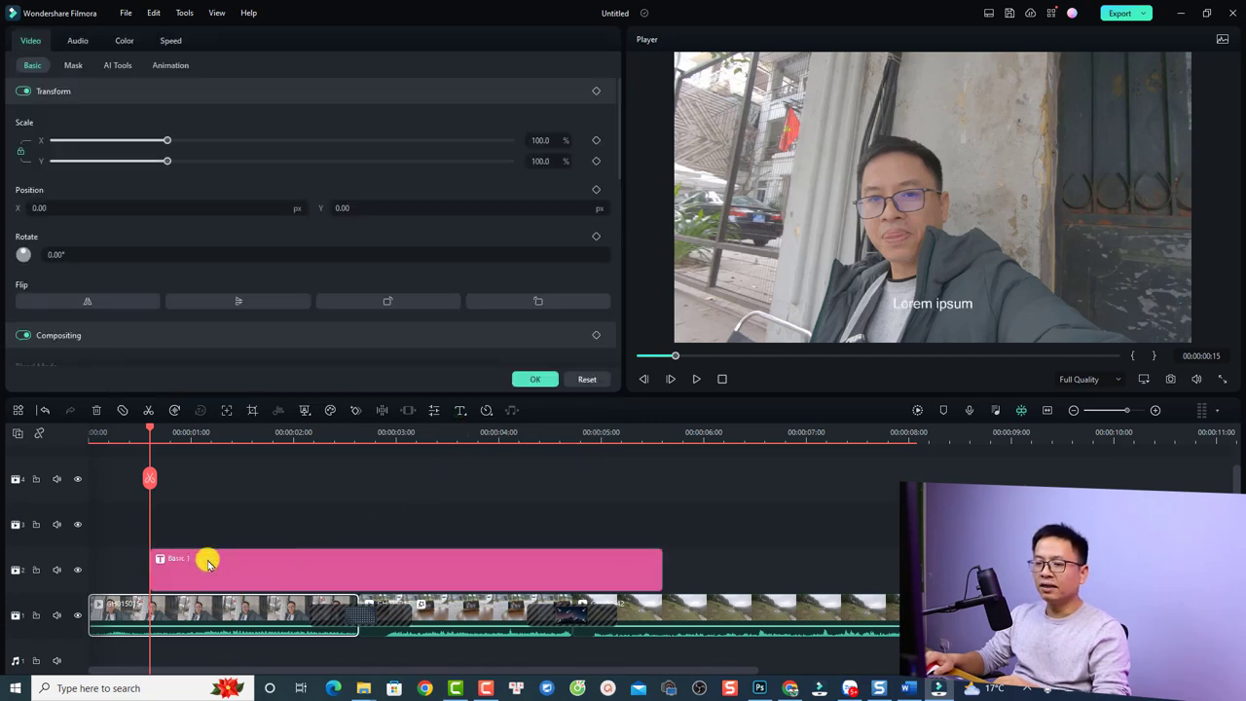
Replace the new title's placeholder text with "Elearning Supporter".
{"action": "left_click", "coordinate": [277, 575]}
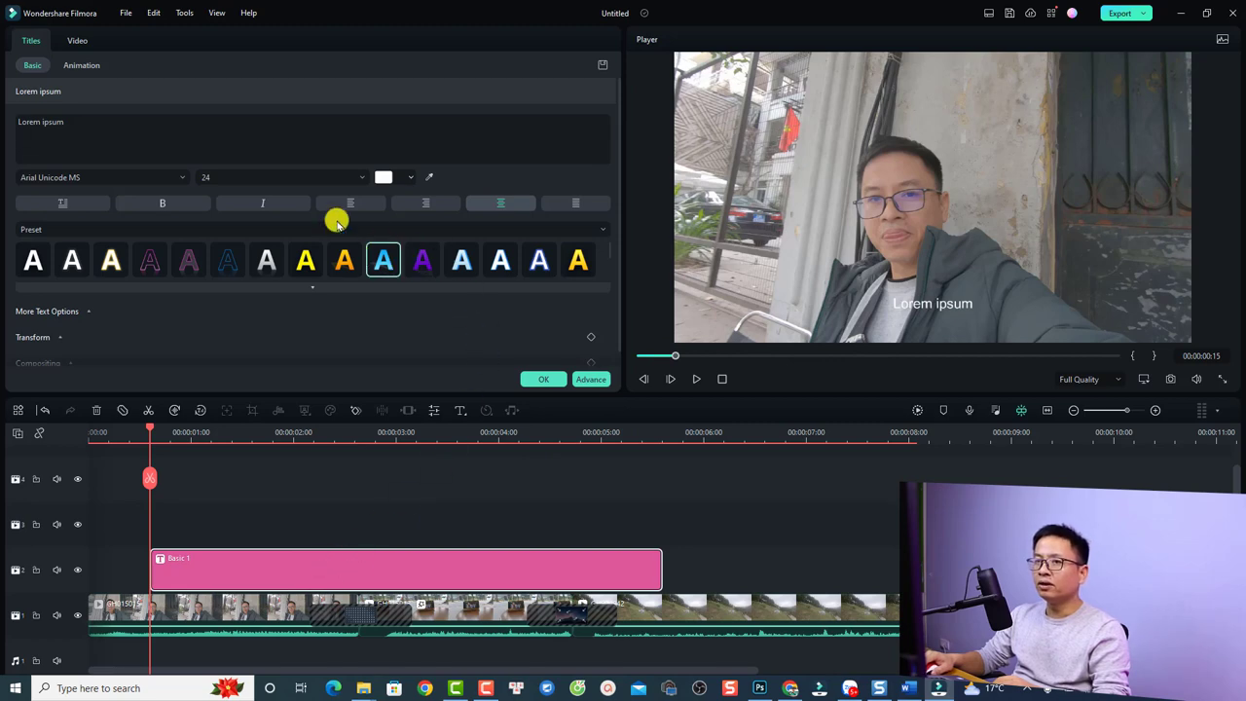
{"action": "left_click", "coordinate": [156, 133]}
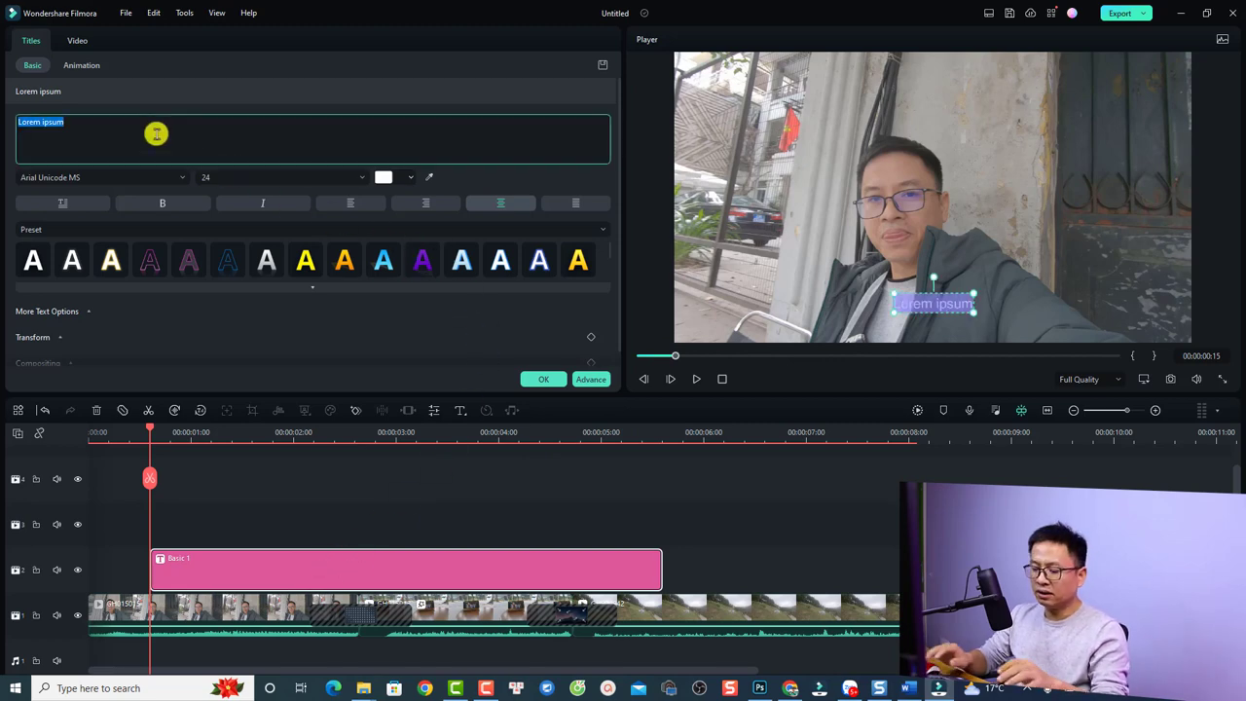
{"action": "type", "text": "Elearning S"}
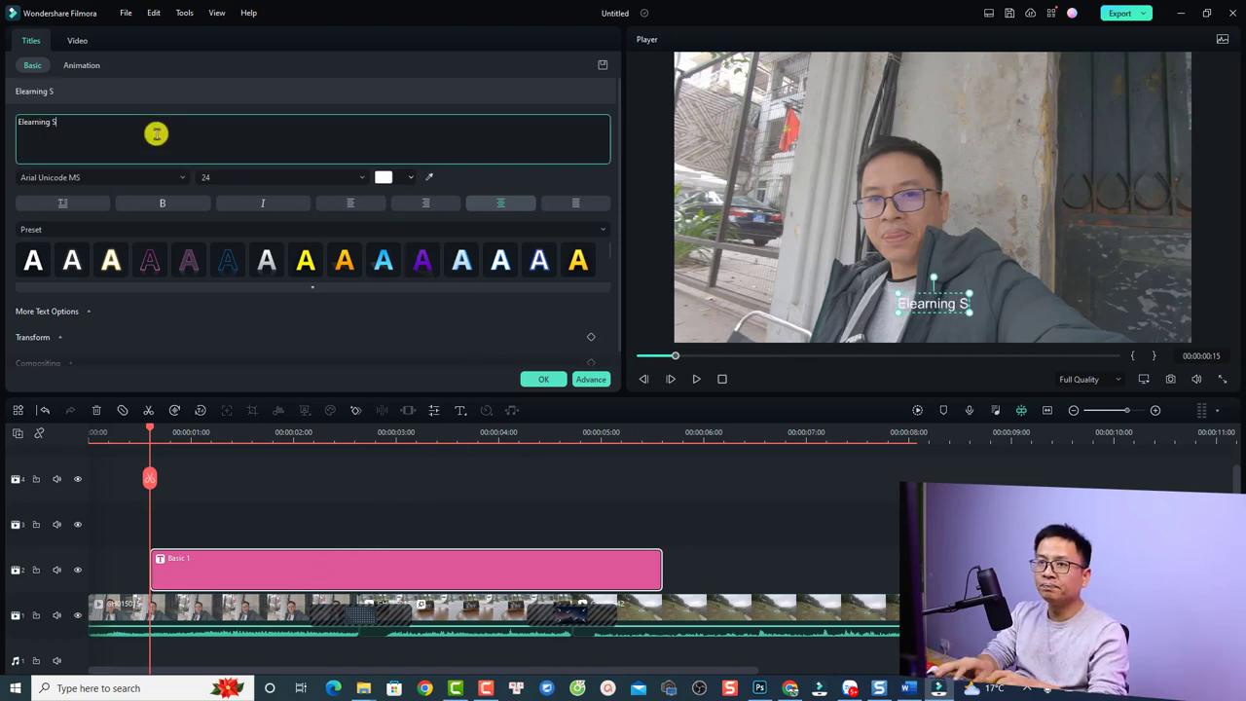
{"action": "type", "text": "upporter"}
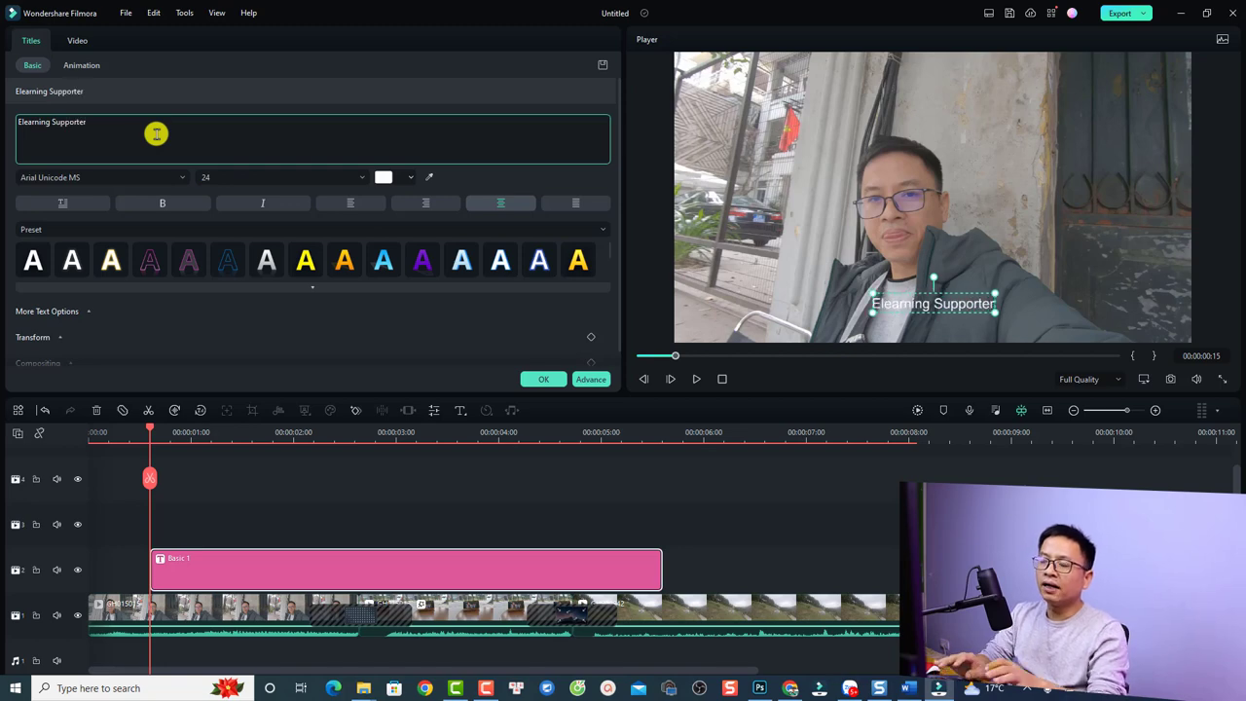
Open the font choices for the "Elearning Supporter" title.
{"action": "left_click", "coordinate": [141, 177]}
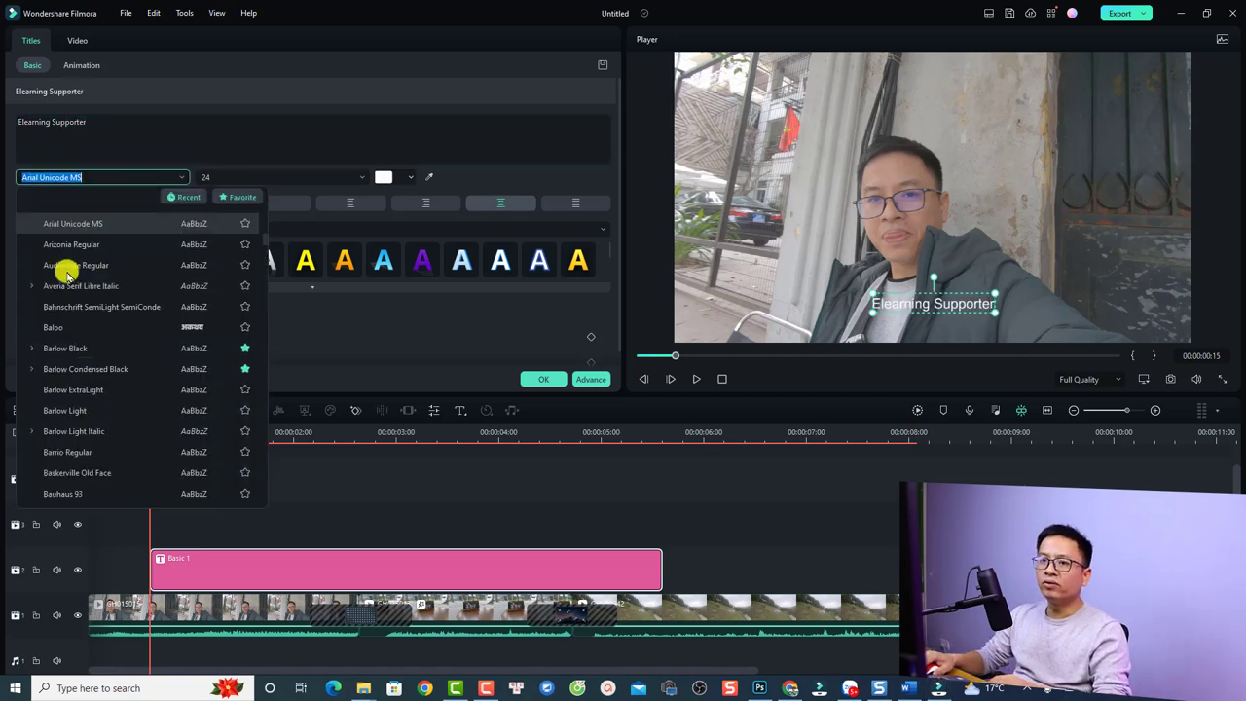
Set the "Elearning Supporter" title to Bahnschrift SemiLight SemiConde at size 48 and move it above the man's head.
{"action": "left_click", "coordinate": [70, 307]}
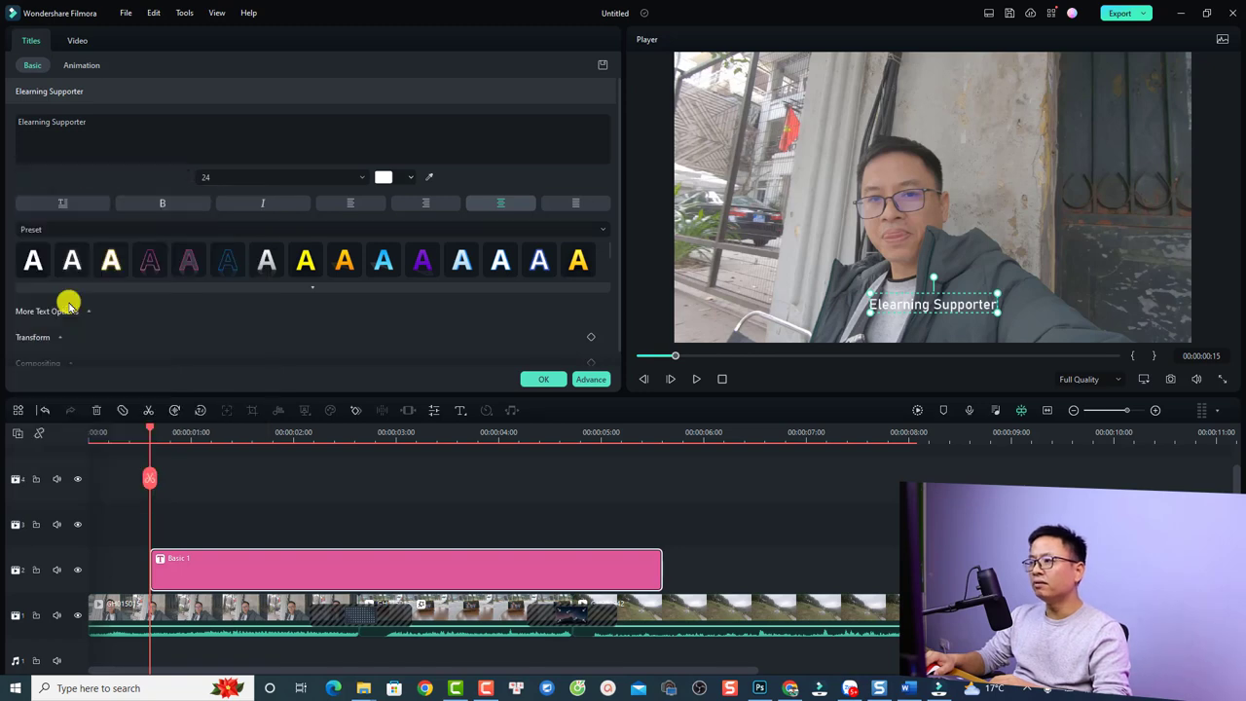
{"action": "left_click", "coordinate": [360, 176]}
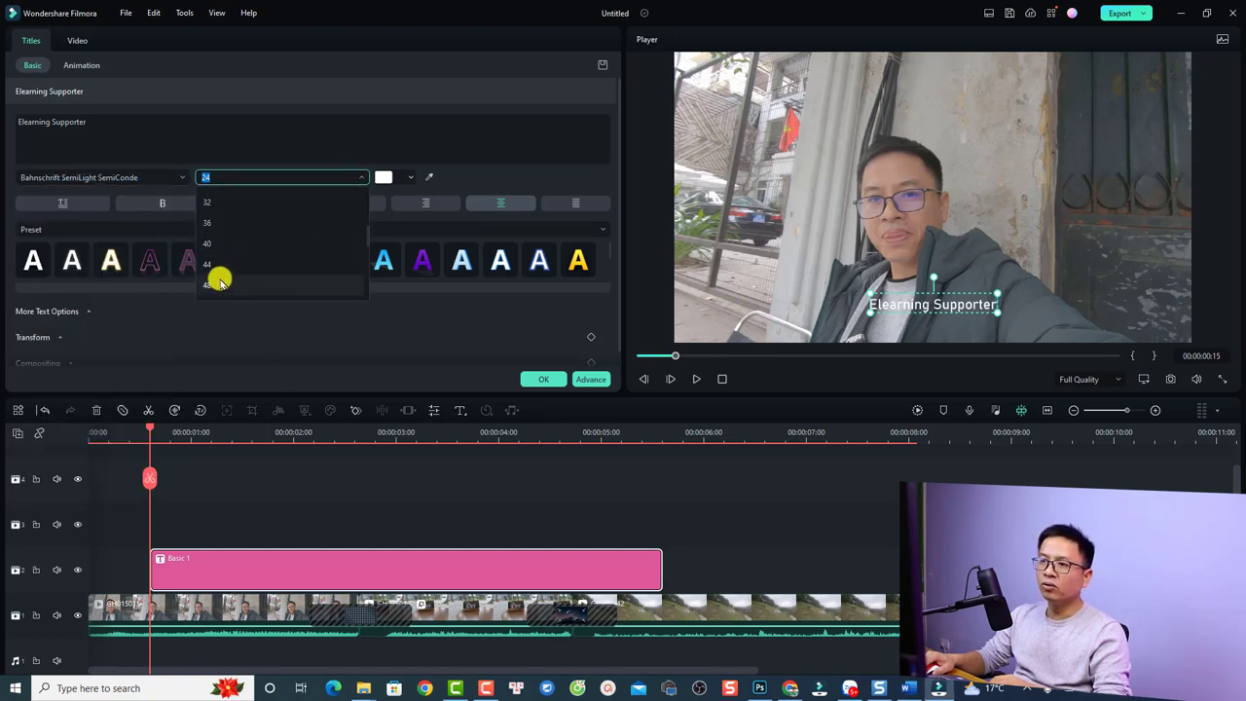
{"action": "left_click", "coordinate": [218, 284]}
{"action": "left_click", "coordinate": [930, 251]}
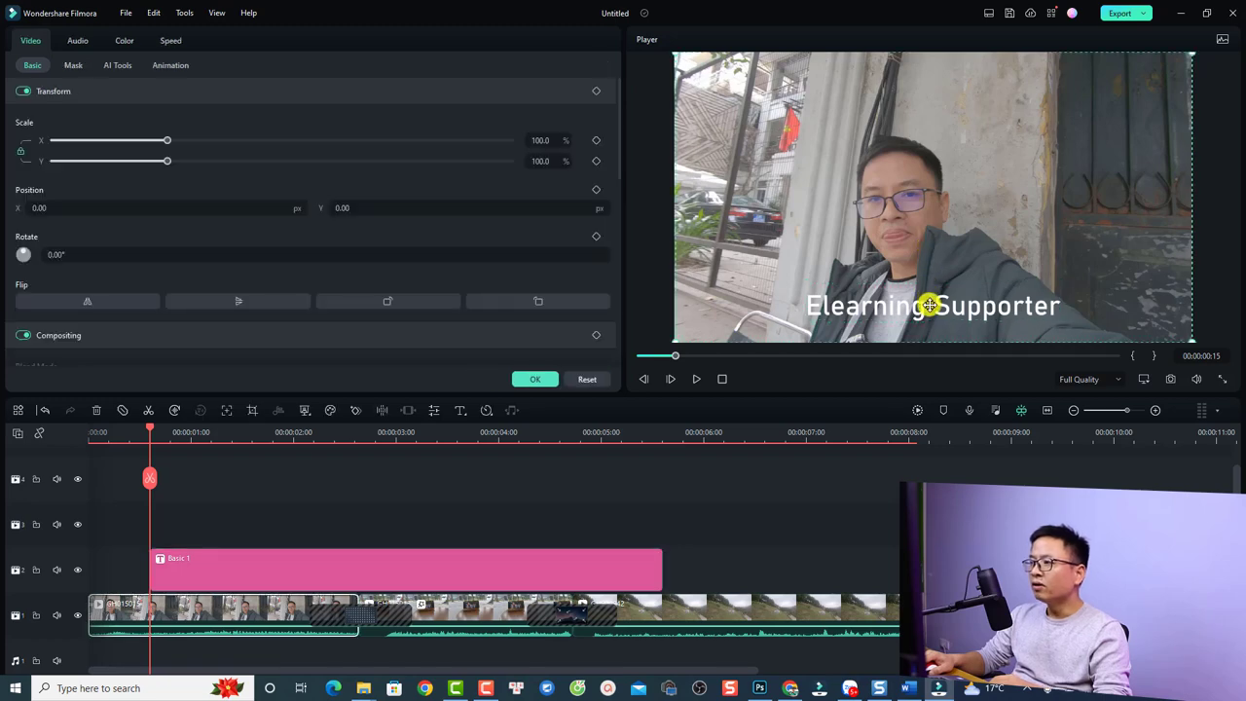
{"action": "left_click_drag", "start_coordinate": [929, 306], "coordinate": [900, 98]}
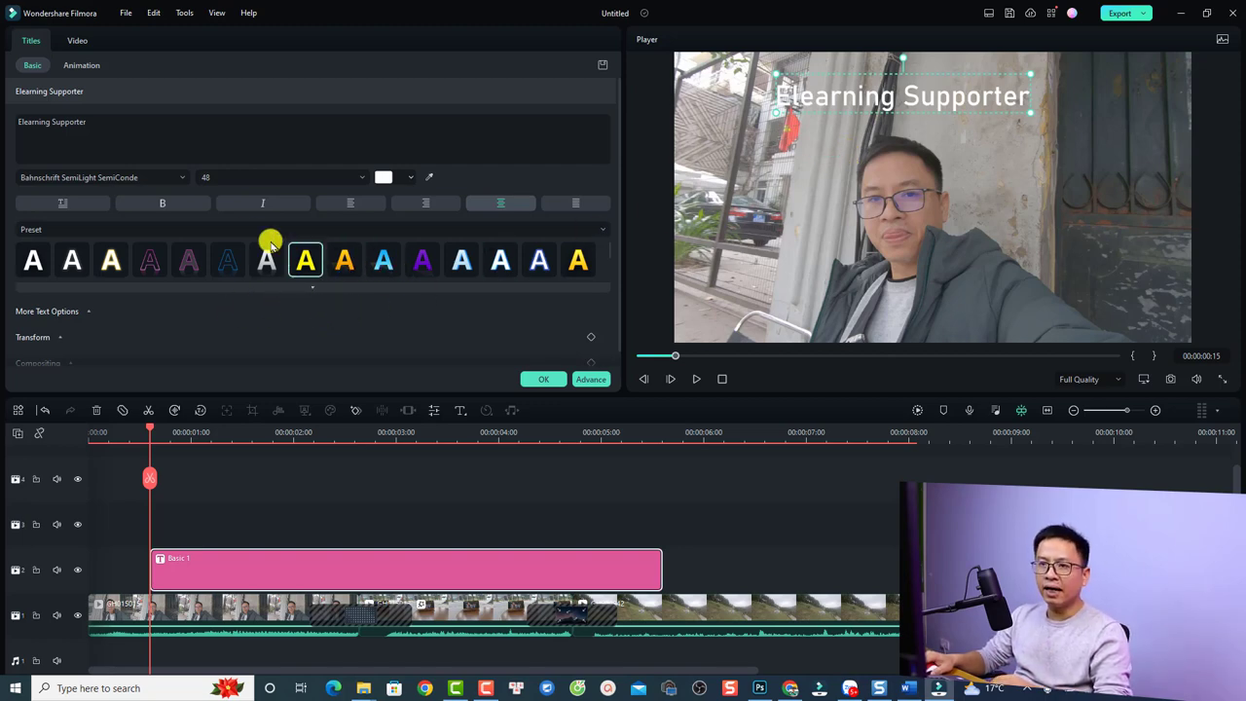
Apply the orange outlined WordArt style to the "Elearning Supporter" title.
{"action": "scroll", "coordinate": [269, 242], "scroll_direction": "down", "scroll_amount": 1}
{"action": "scroll", "coordinate": [379, 259], "scroll_direction": "down", "scroll_amount": 1}
{"action": "scroll", "coordinate": [311, 265], "scroll_direction": "up", "scroll_amount": 1}
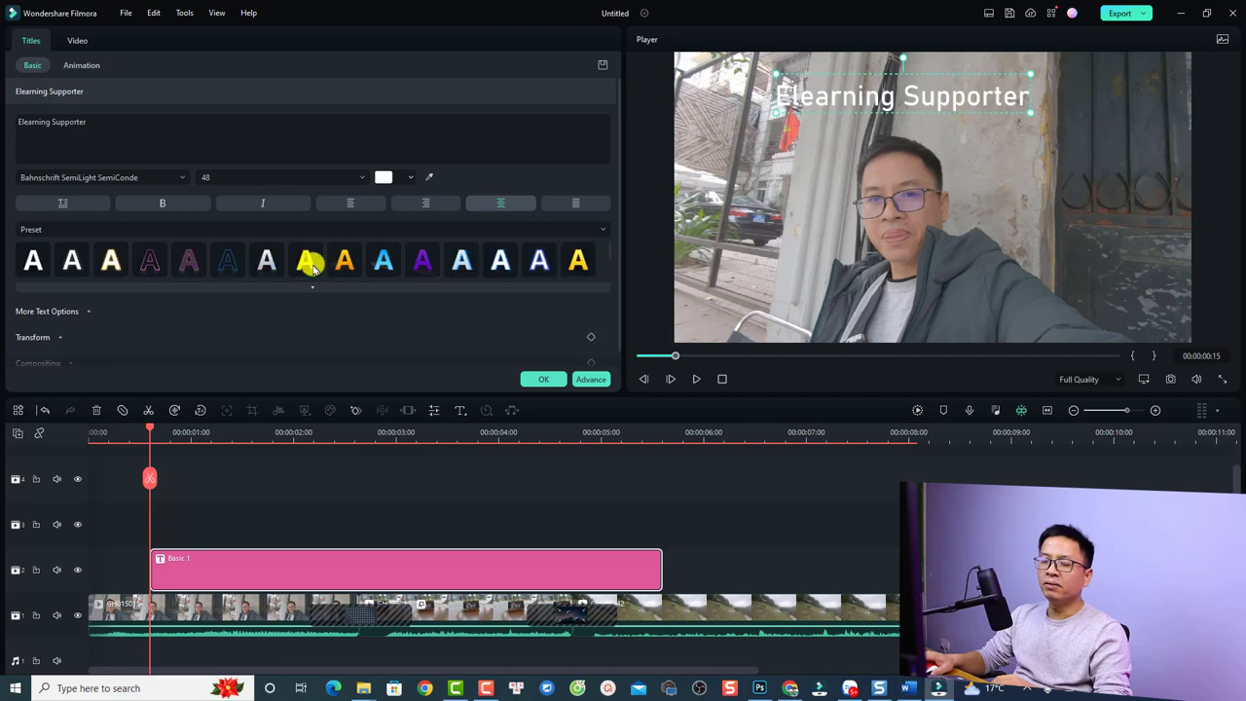
{"action": "left_click", "coordinate": [167, 226]}
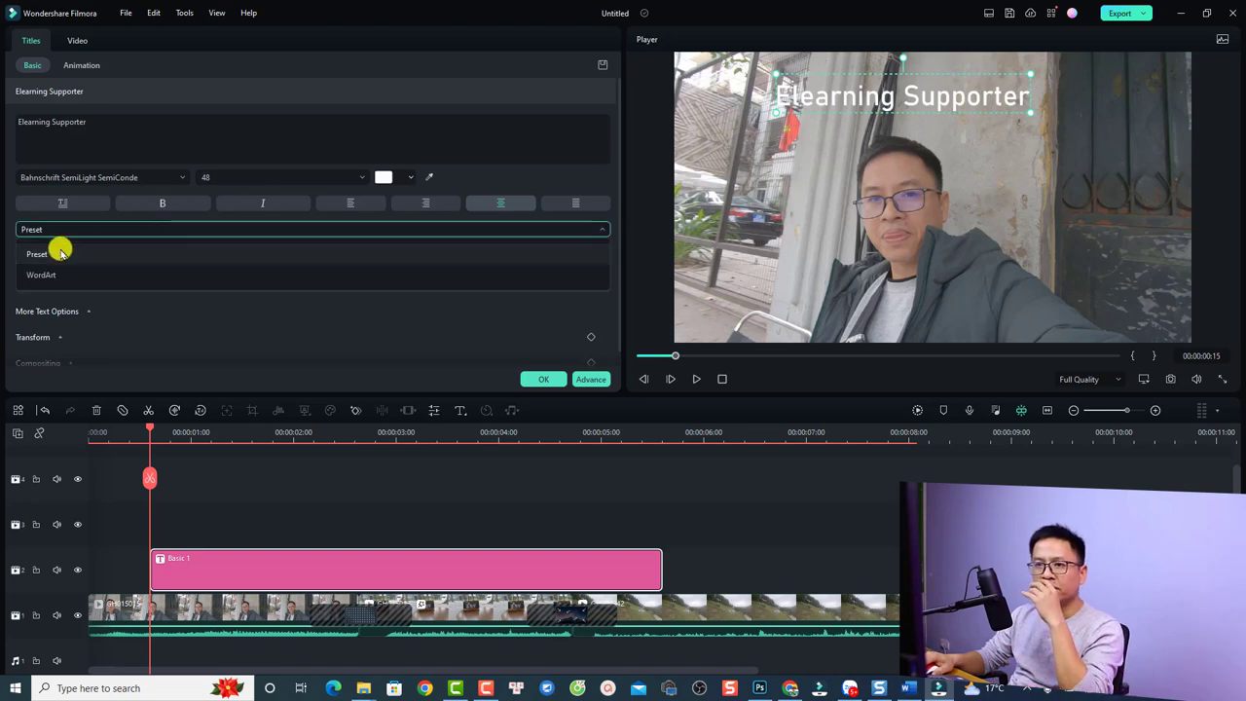
{"action": "left_click", "coordinate": [56, 276]}
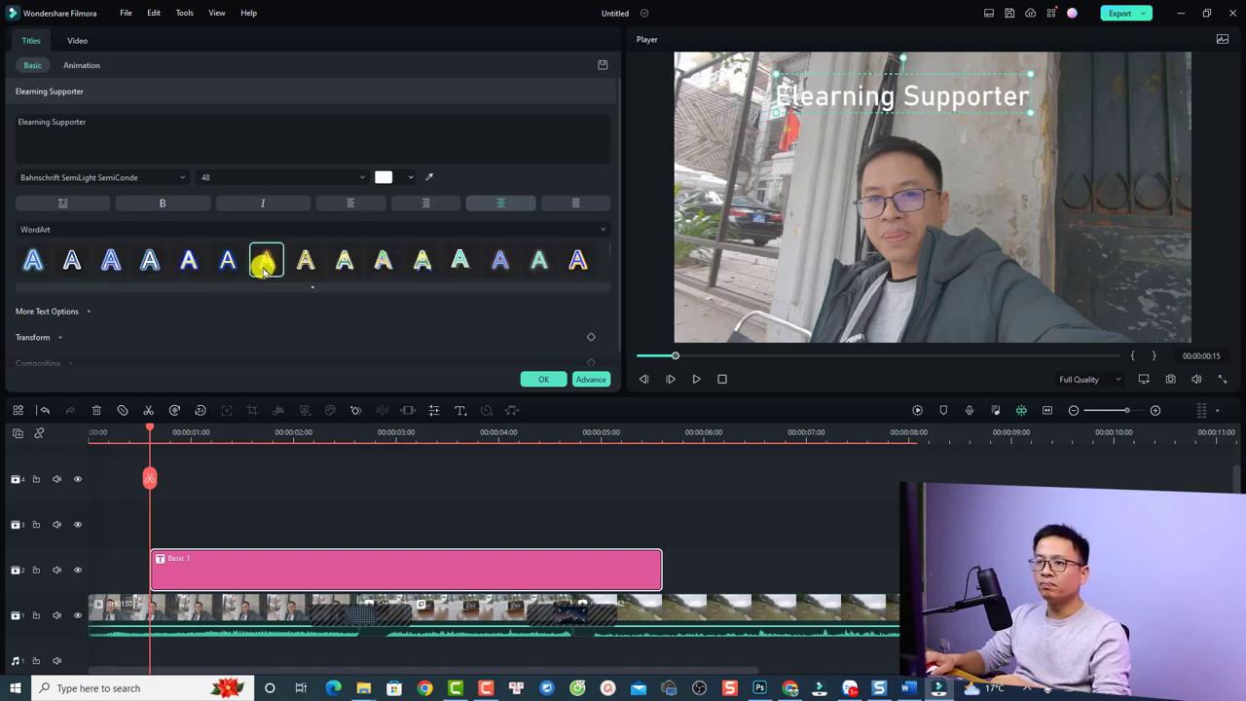
{"action": "left_click", "coordinate": [263, 261]}
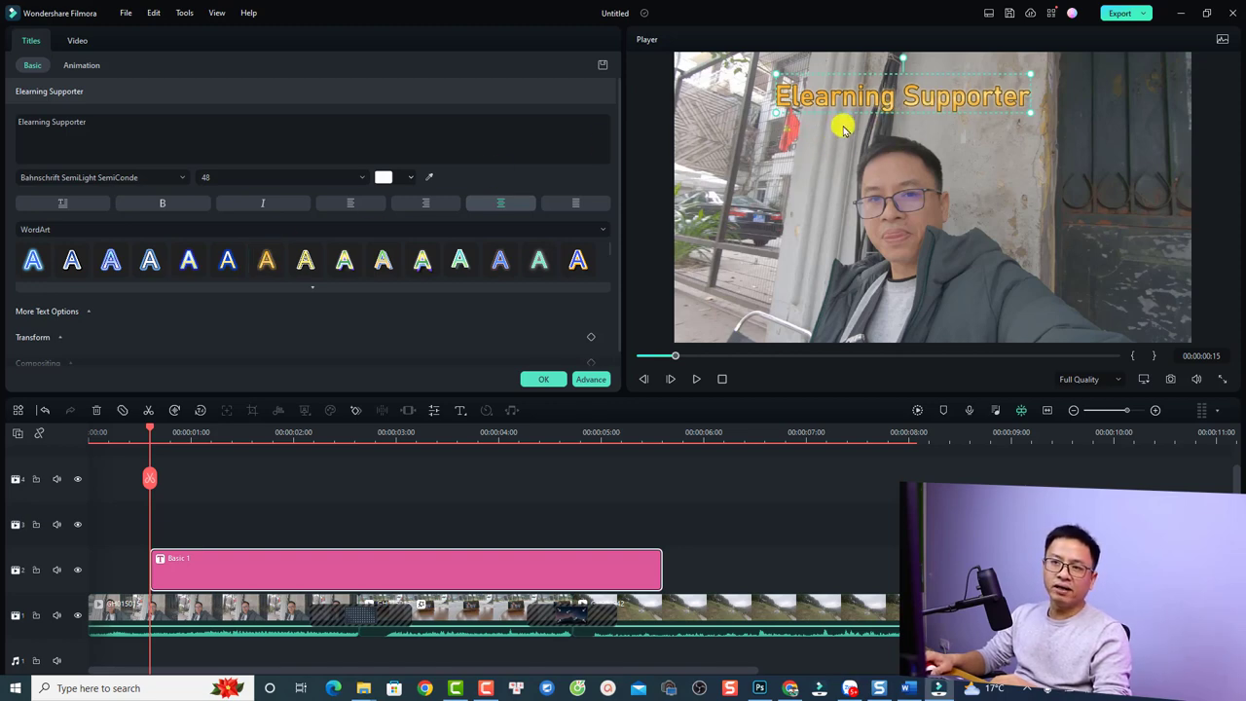
Apply the Evaporate animation to the "Elearning Supporter" title and play back its opening to preview it.
{"action": "left_click", "coordinate": [82, 65]}
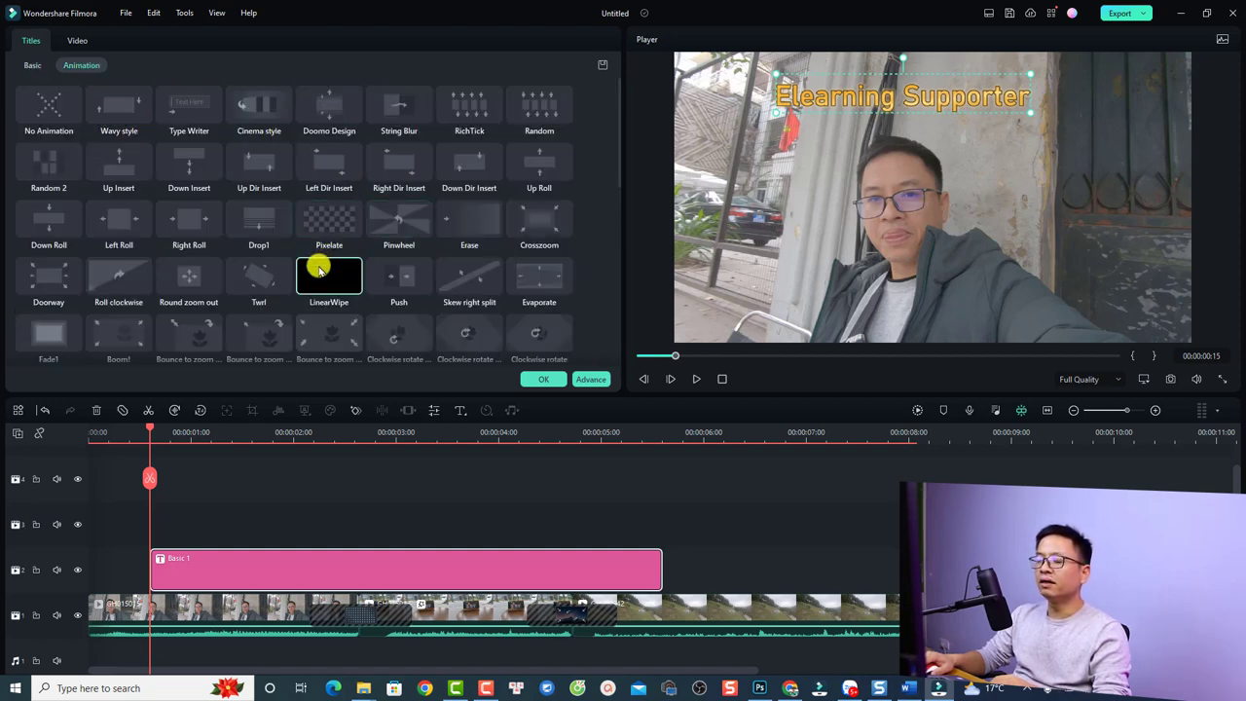
{"action": "scroll", "coordinate": [342, 231], "scroll_direction": "down", "scroll_amount": 1}
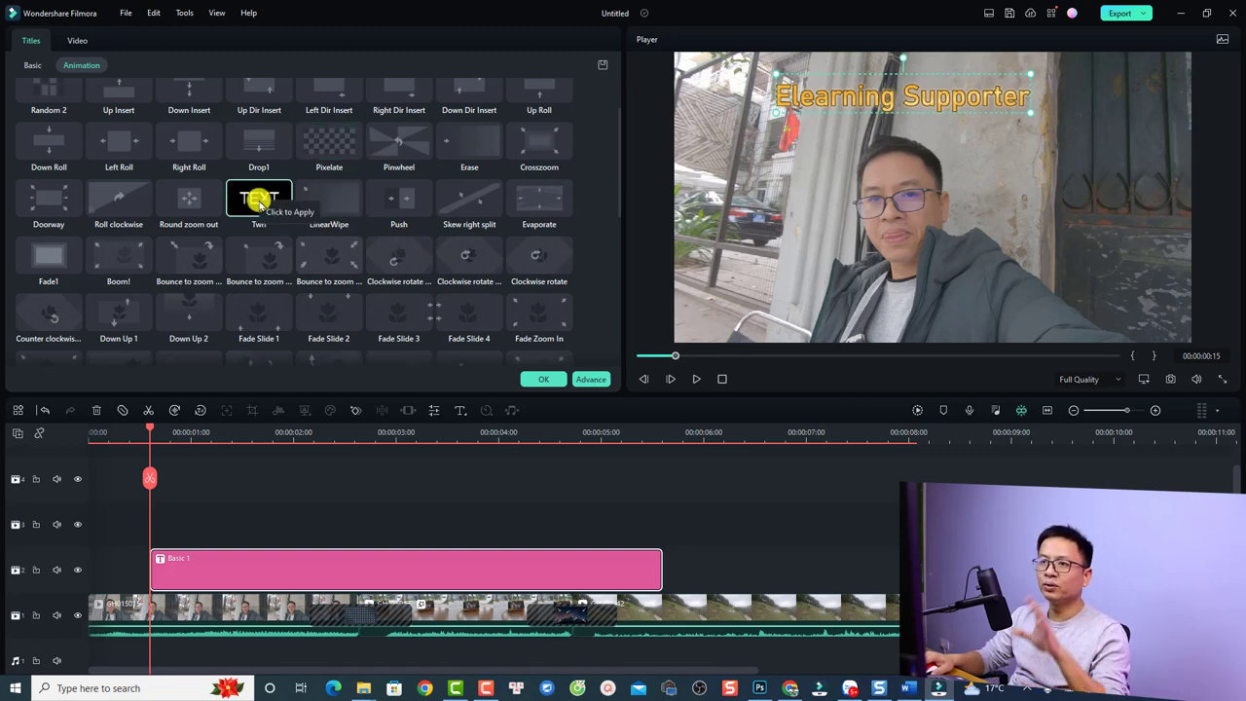
{"action": "left_click", "coordinate": [545, 207]}
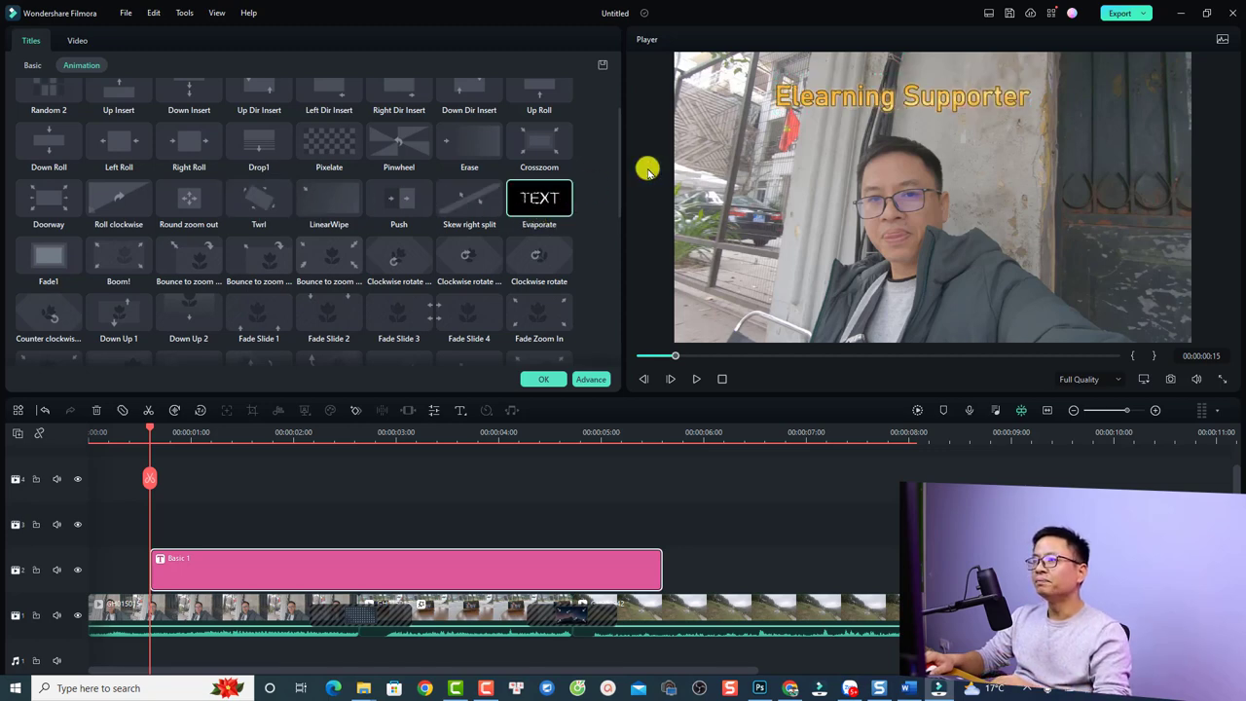
{"action": "left_click", "coordinate": [134, 431]}
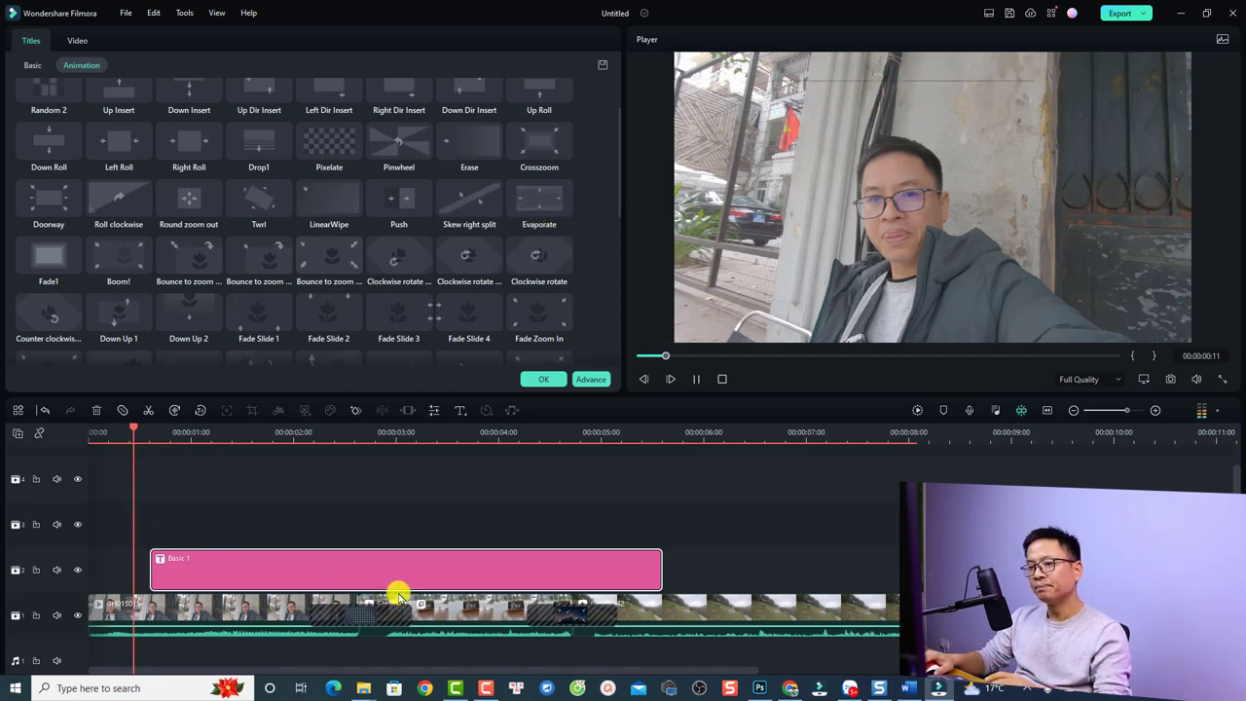
{"action": "key", "text": "space"}
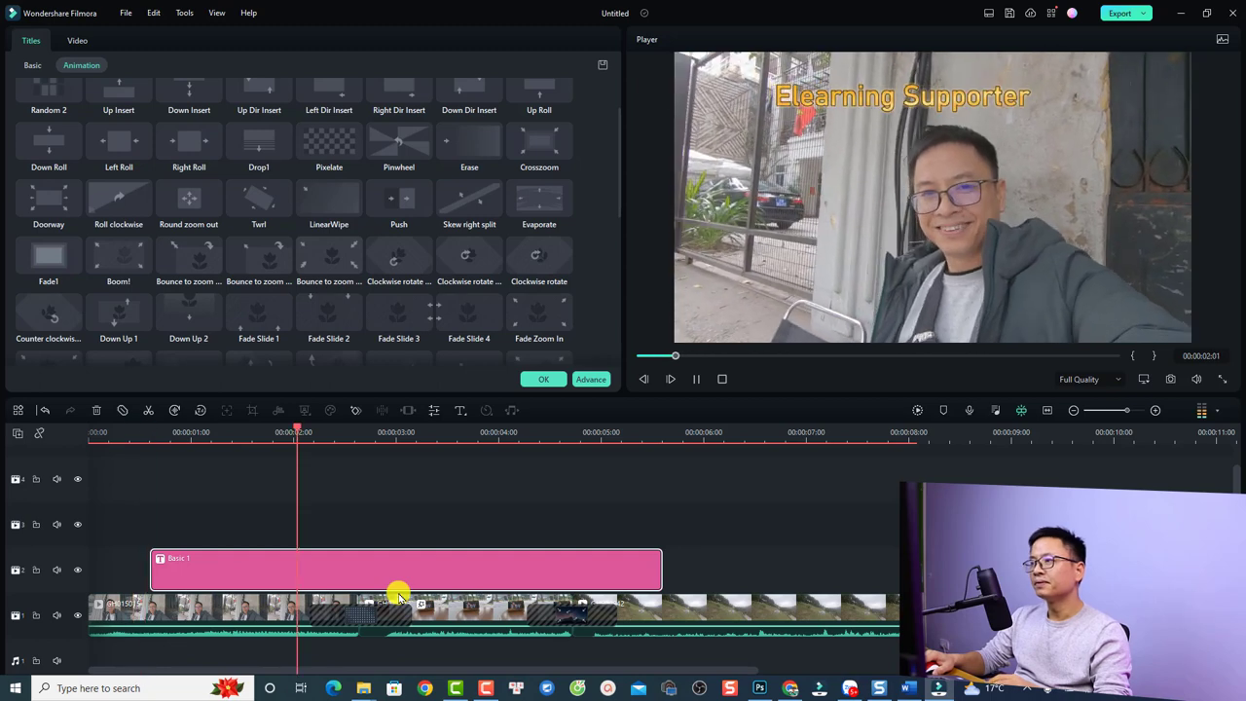
{"action": "key", "text": "space"}
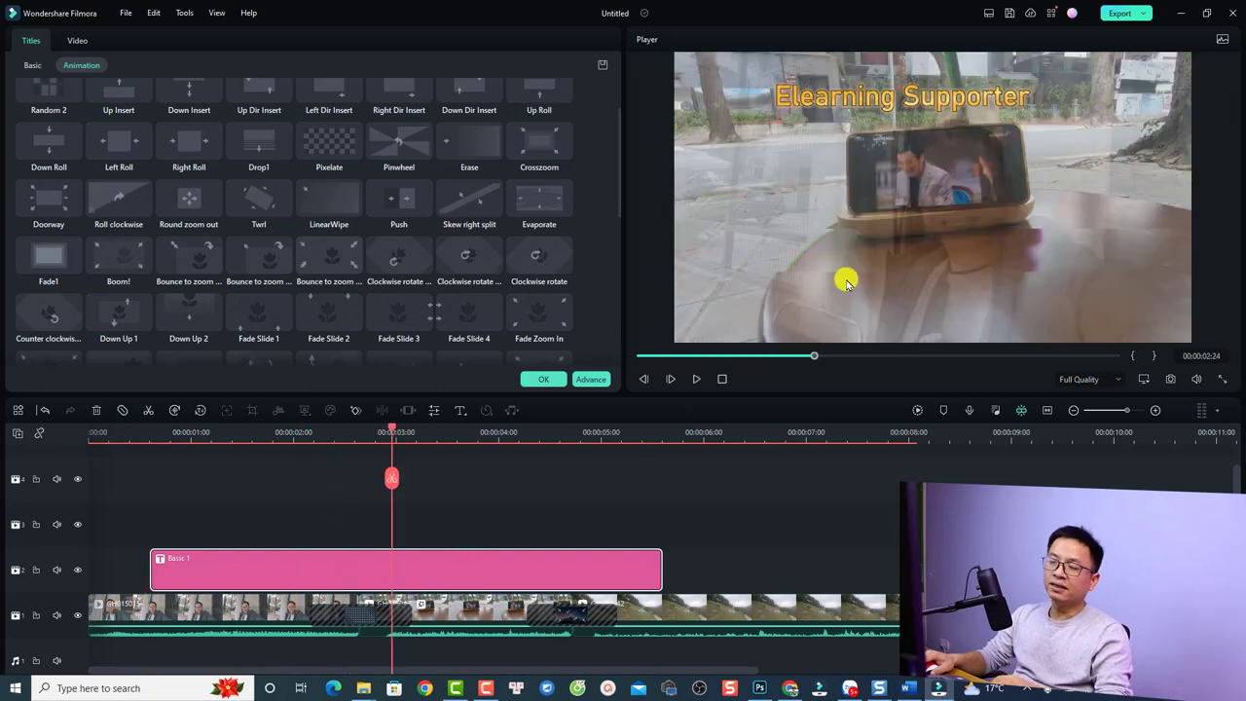
Examine the preset, customization and animation options in the title's advanced text editor, and finish editing the title.
{"action": "left_click", "coordinate": [591, 379]}
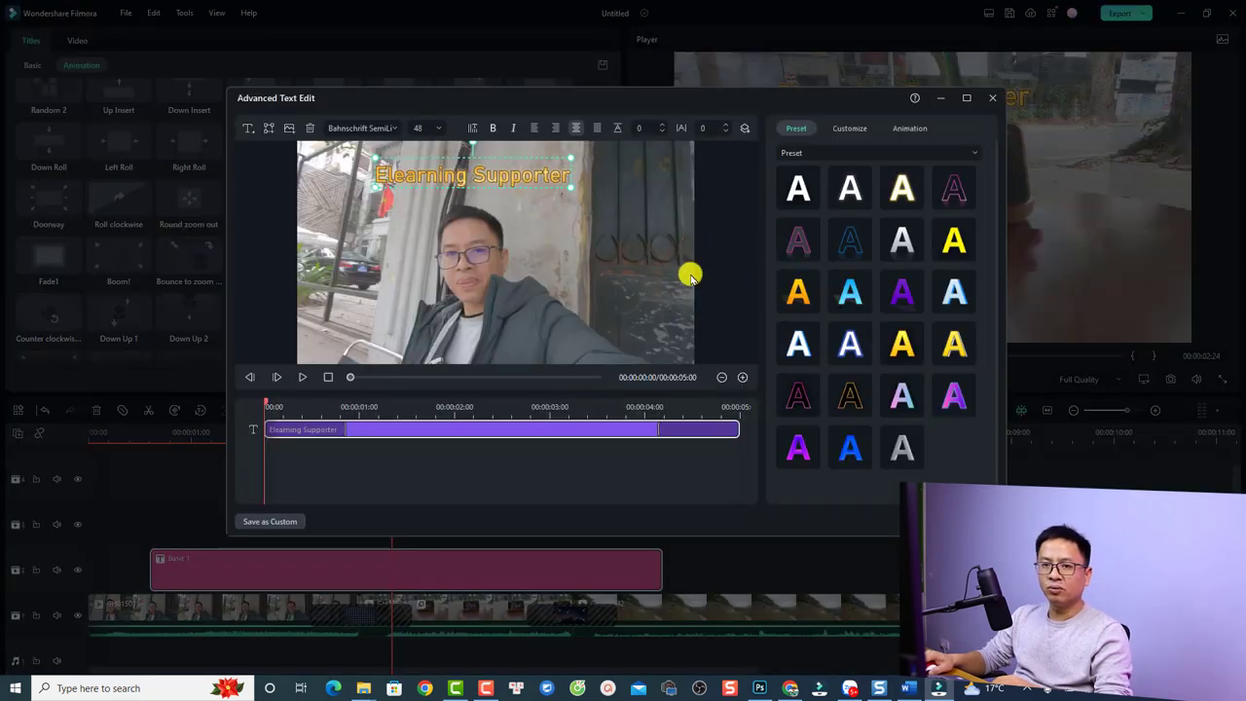
{"action": "left_click", "coordinate": [849, 130]}
{"action": "scroll", "coordinate": [832, 409], "scroll_direction": "down", "scroll_amount": 5}
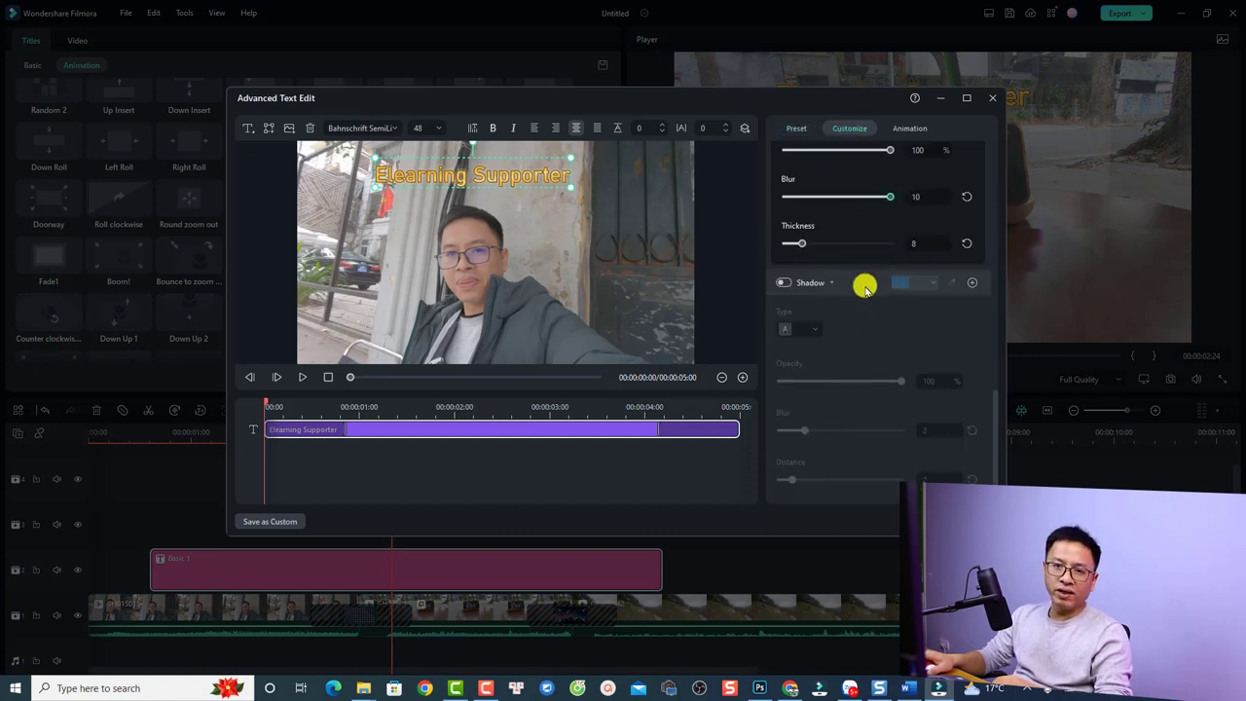
{"action": "left_click", "coordinate": [910, 128]}
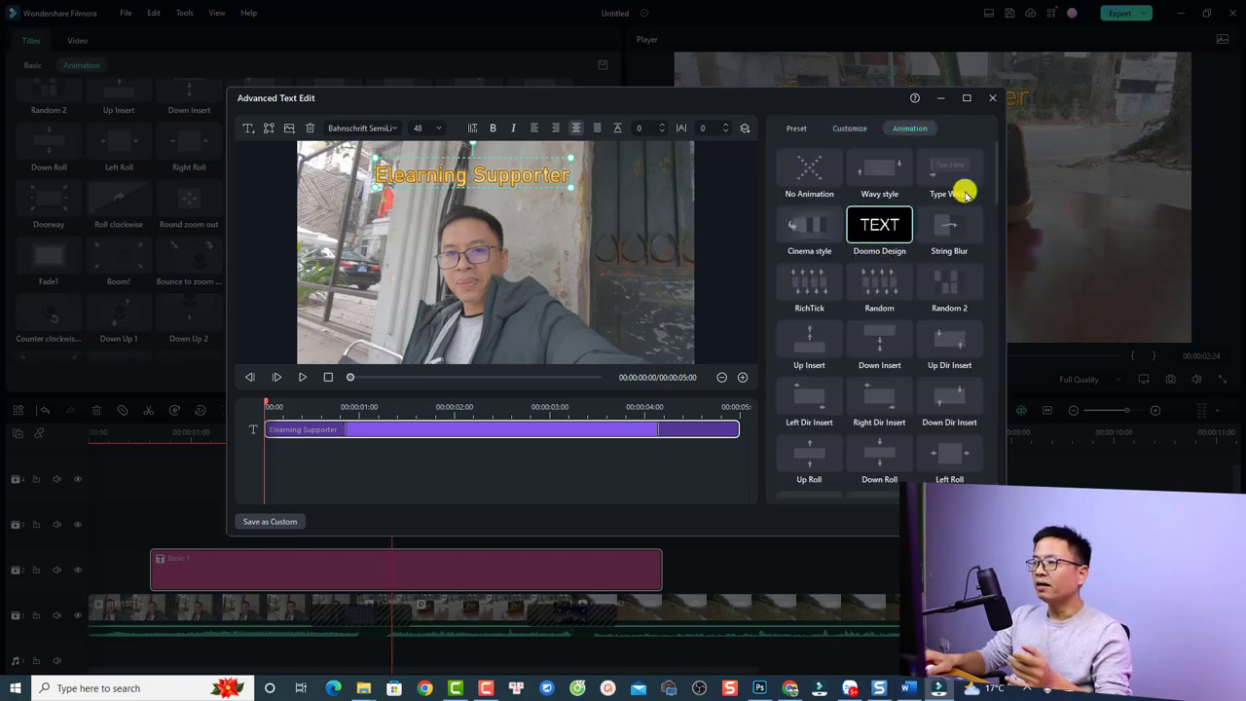
{"action": "left_click", "coordinate": [992, 97]}
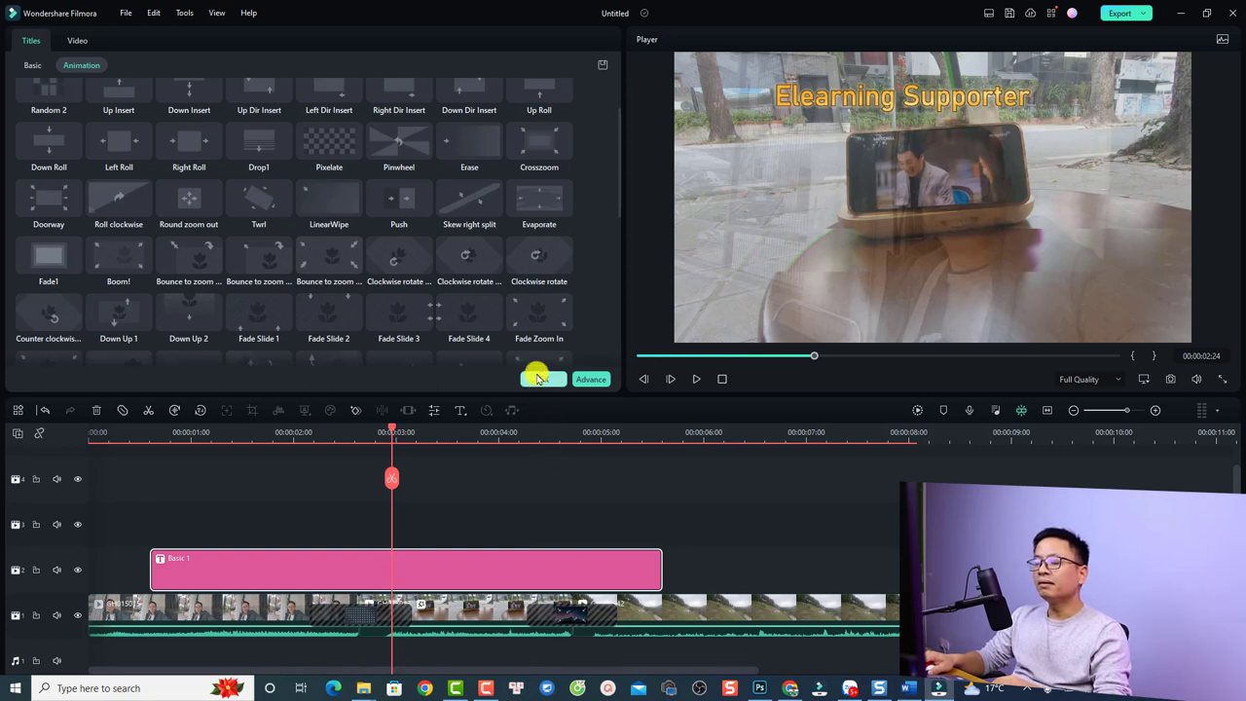
{"action": "left_click", "coordinate": [537, 377]}
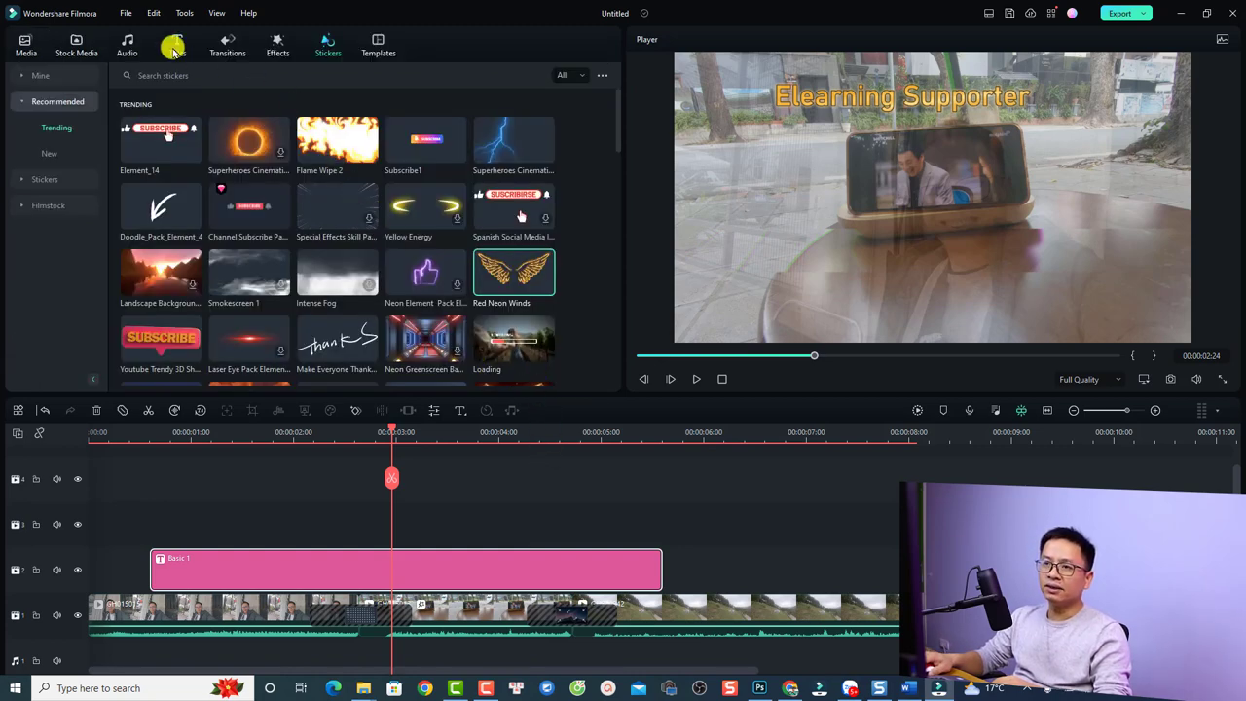
Add the Title_33 title to video track 3 from about 2 seconds and preview it in playback.
{"action": "left_click", "coordinate": [176, 46]}
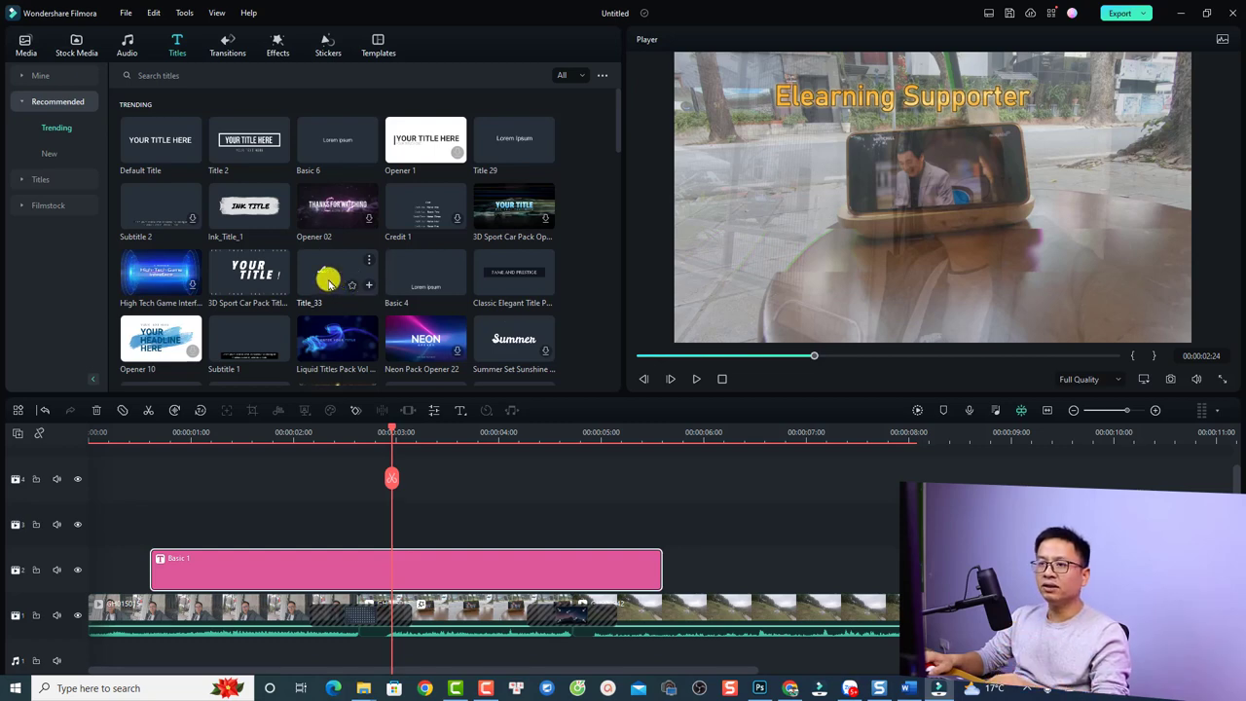
{"action": "left_click_drag", "start_coordinate": [329, 282], "coordinate": [311, 534]}
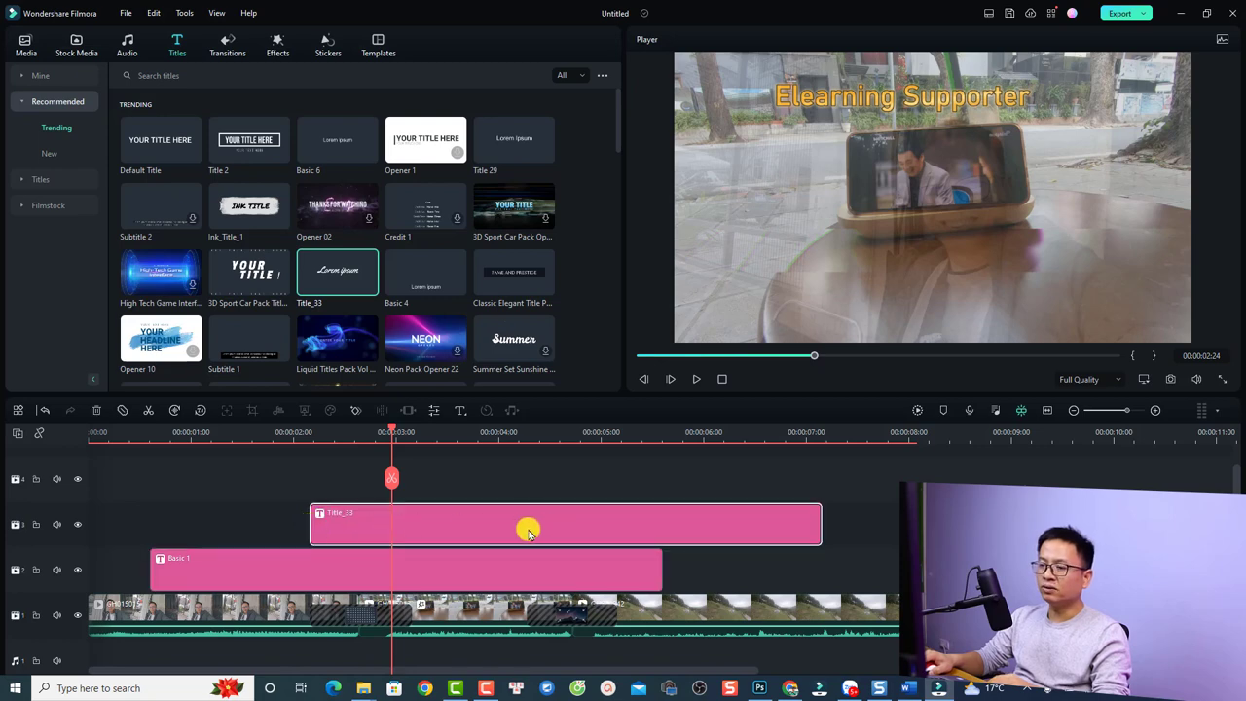
{"action": "left_click", "coordinate": [292, 434]}
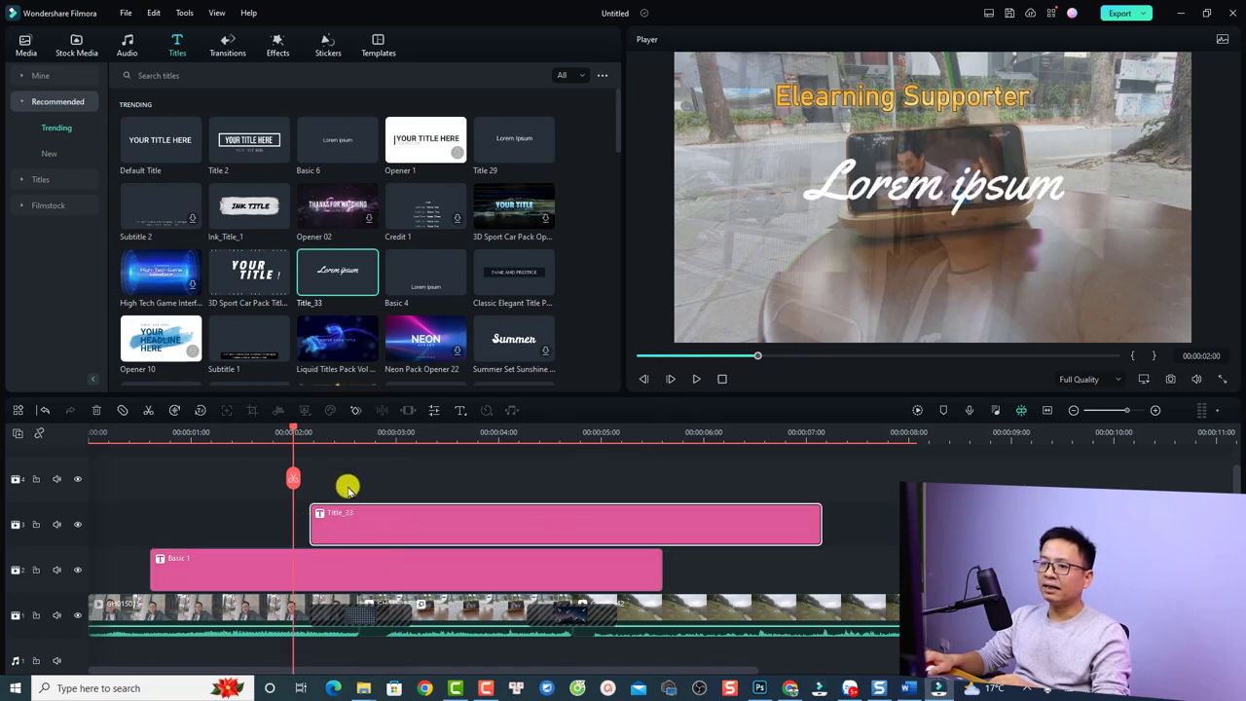
{"action": "key", "text": "space"}
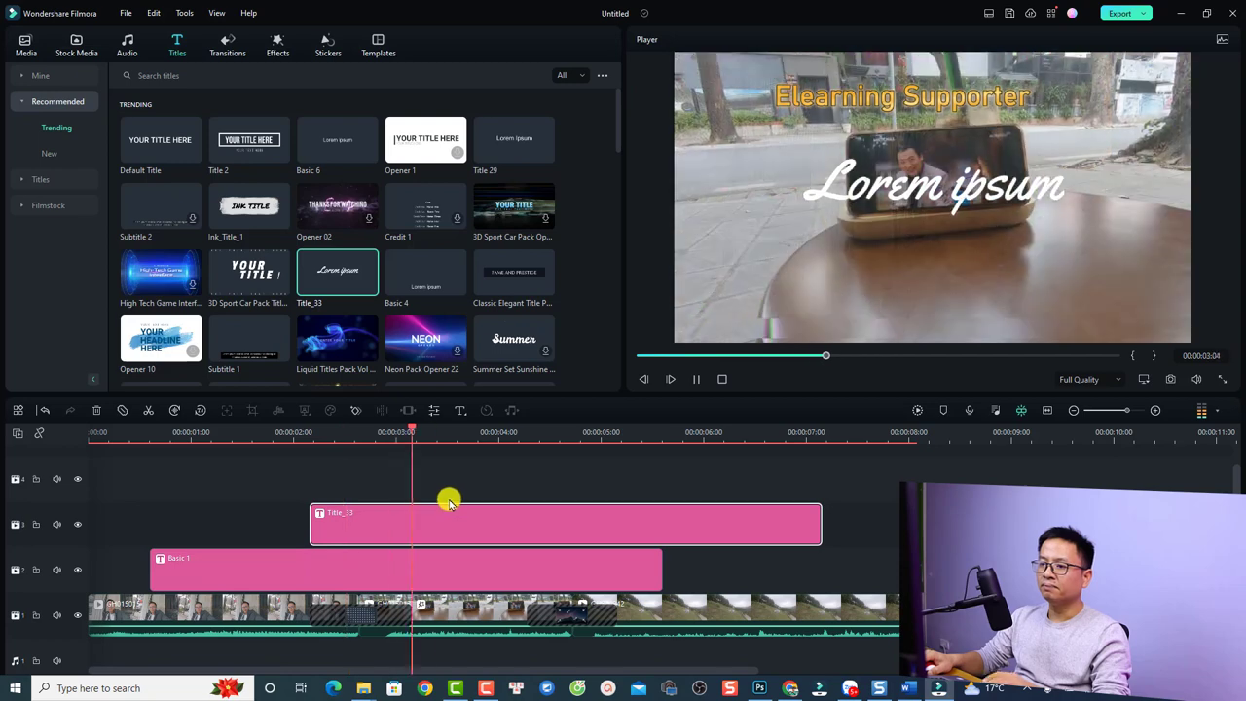
{"action": "key", "text": "space"}
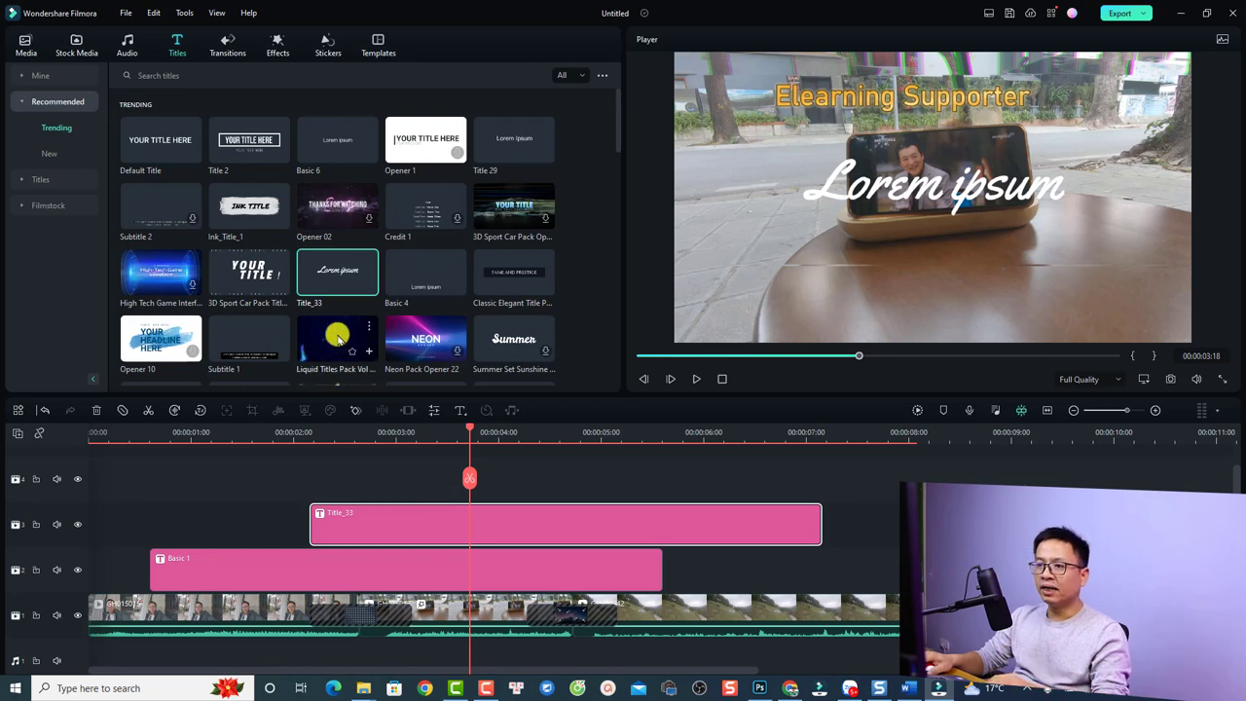
Add the Neon Pack Opener 22 title at the start of video track 4 and preview it in playback.
{"action": "left_click", "coordinate": [413, 356]}
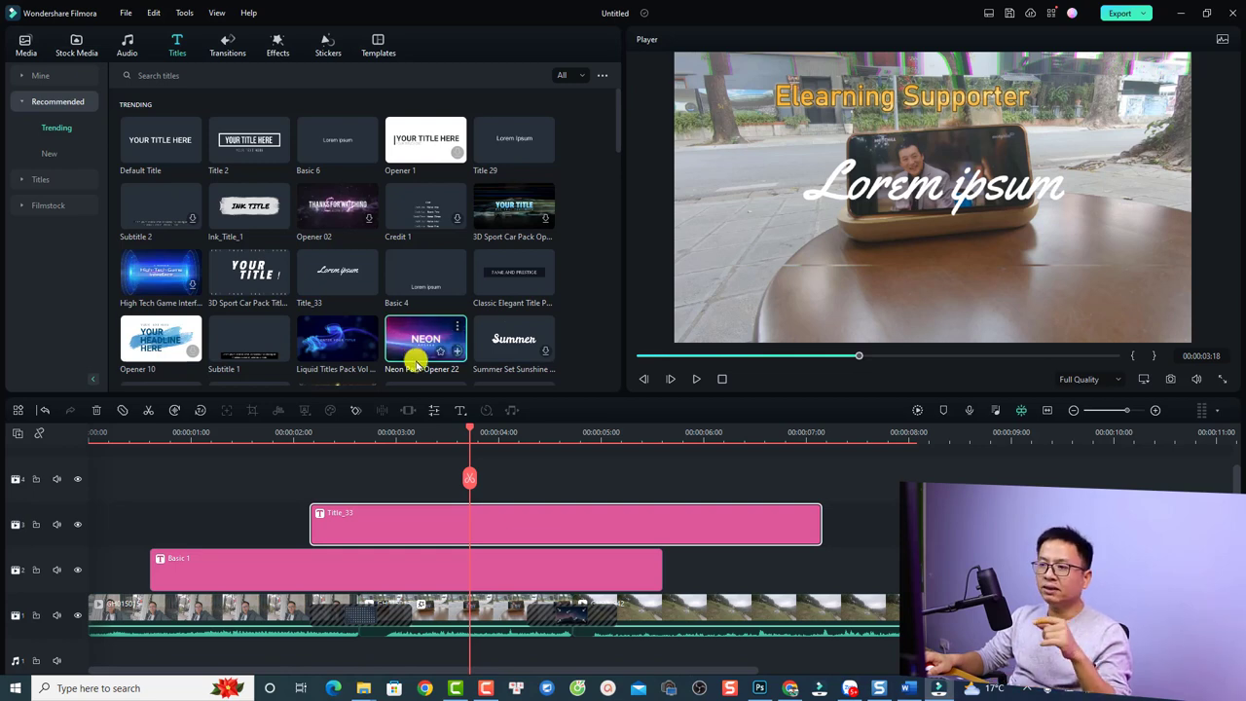
{"action": "left_click", "coordinate": [414, 361]}
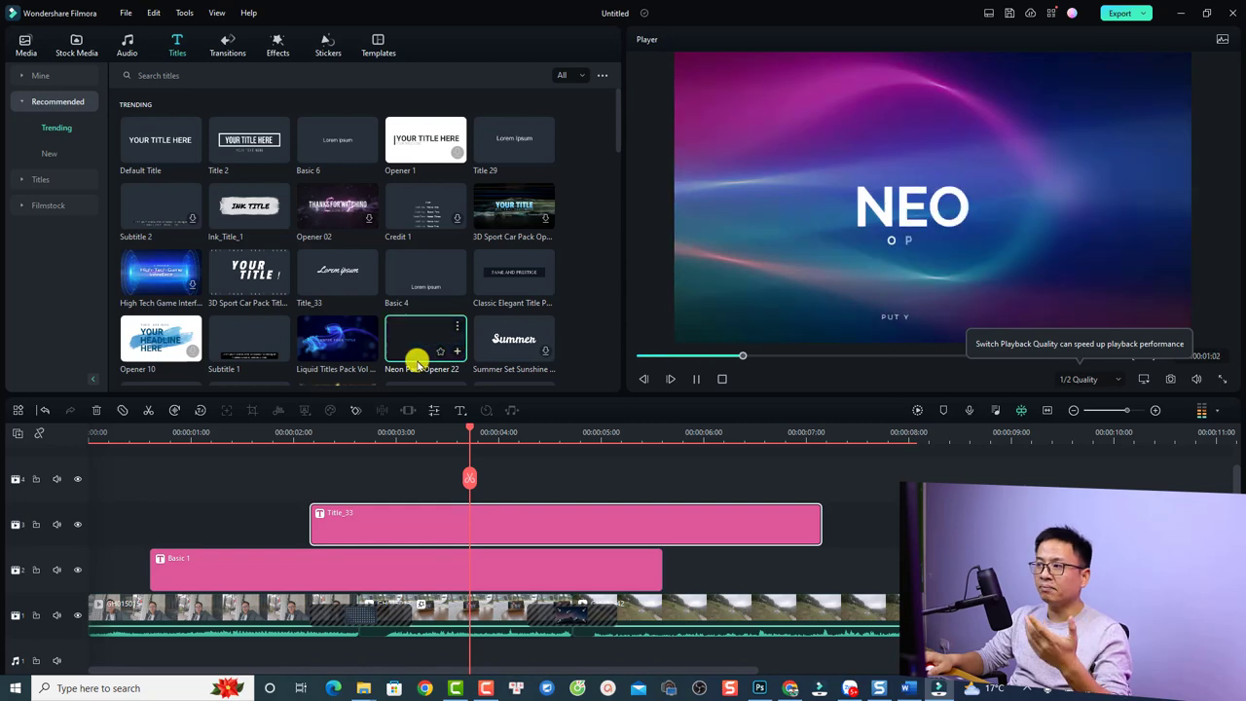
{"action": "left_click_drag", "start_coordinate": [417, 358], "coordinate": [248, 479]}
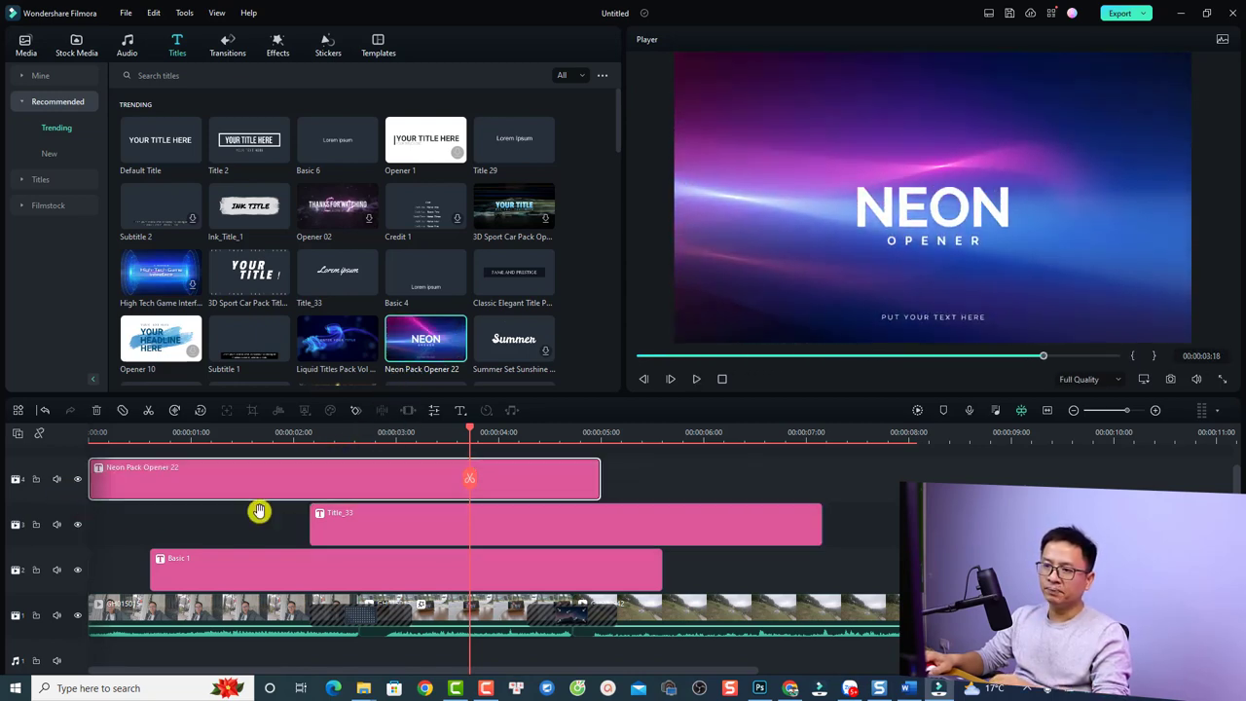
{"action": "left_click", "coordinate": [89, 437]}
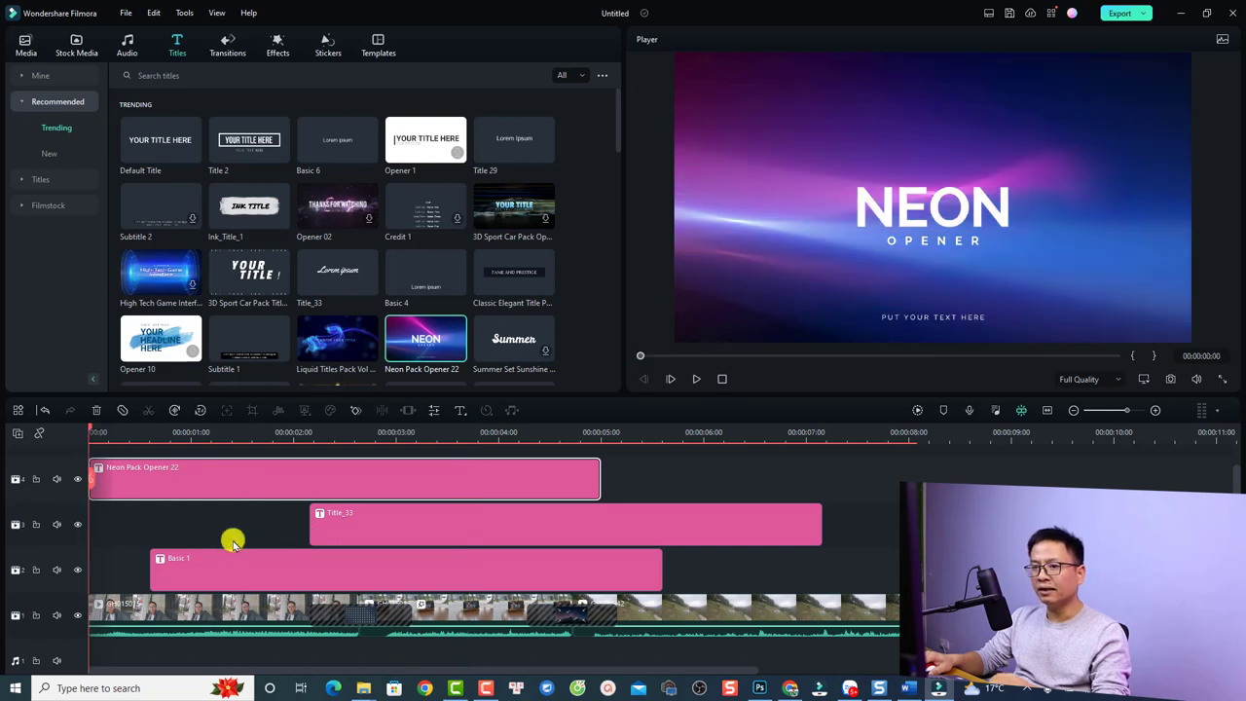
{"action": "key", "text": "space"}
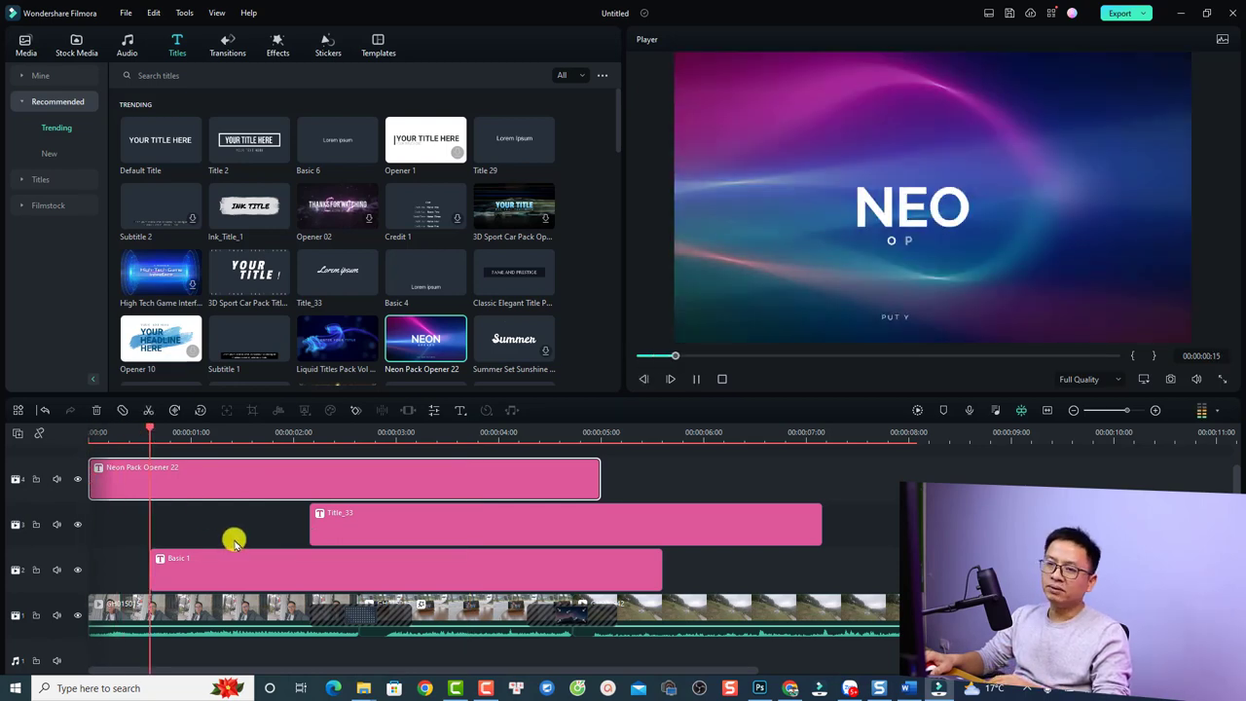
{"action": "key", "text": "space"}
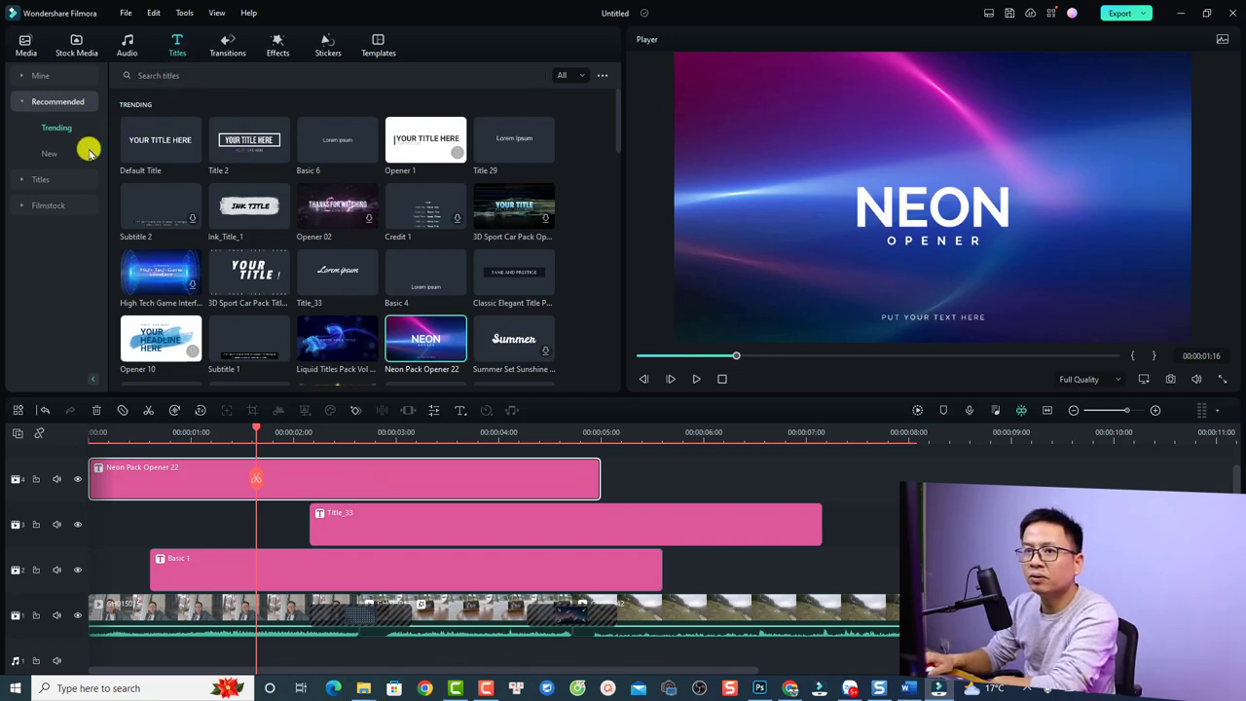
Add the 3D VFX Title from the 3D Titles category to track 3 after Title_33, at about 7.5 seconds, and preview it.
{"action": "left_click", "coordinate": [19, 179]}
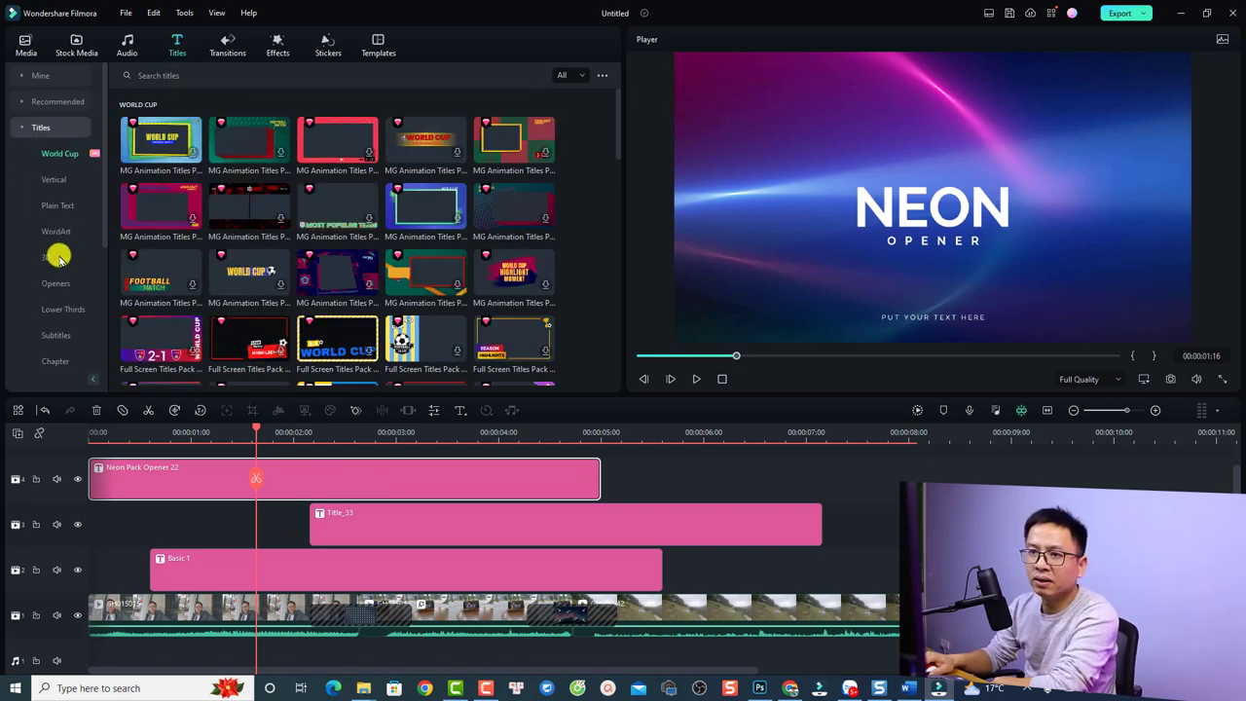
{"action": "left_click", "coordinate": [59, 257]}
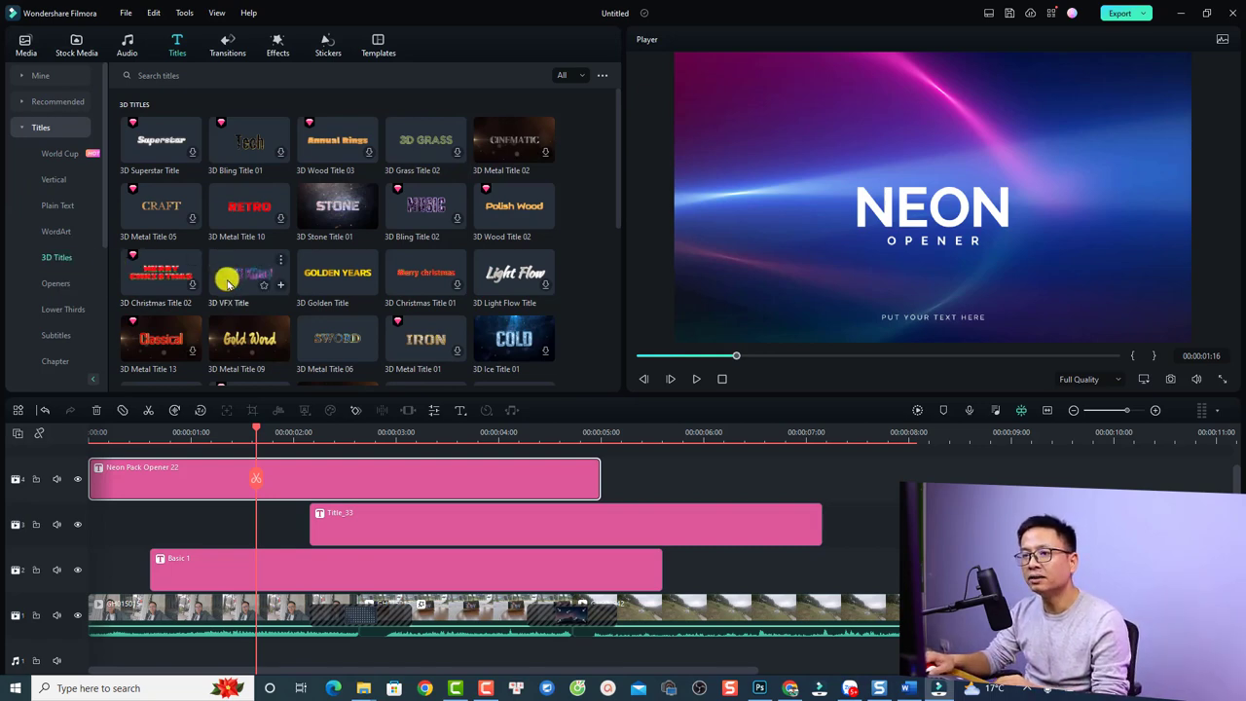
{"action": "left_click_drag", "start_coordinate": [228, 278], "coordinate": [873, 510]}
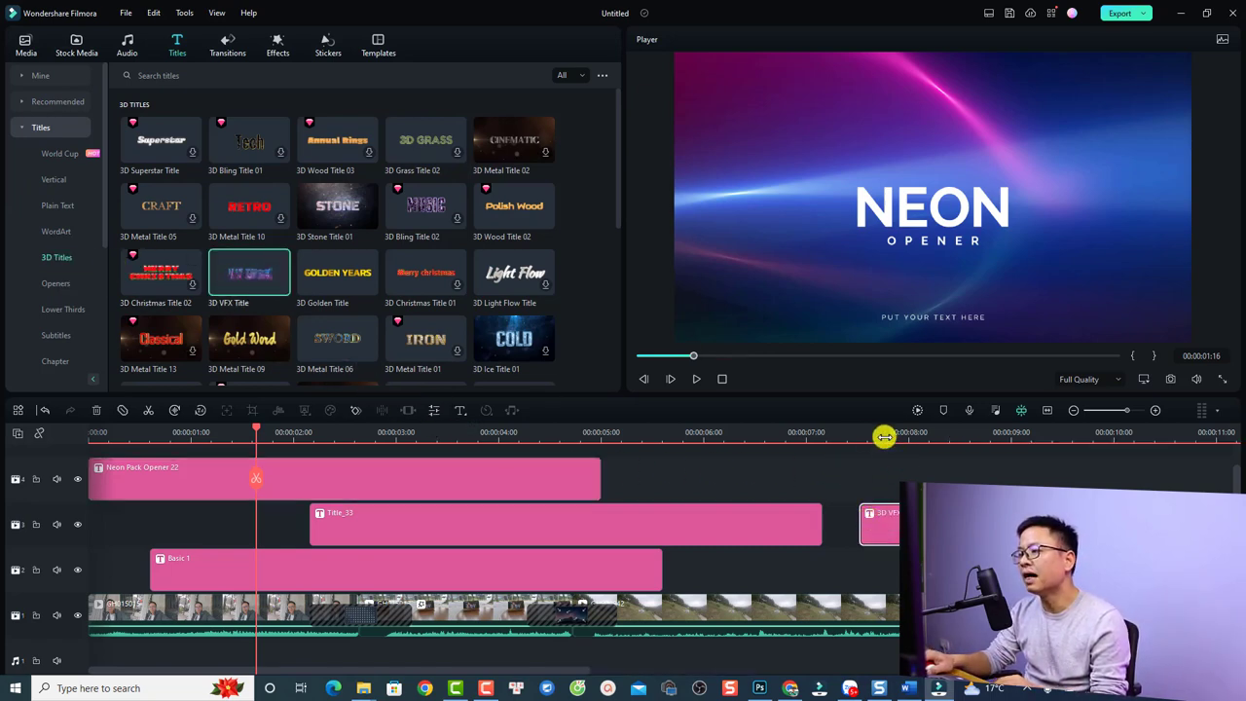
{"action": "left_click", "coordinate": [868, 433]}
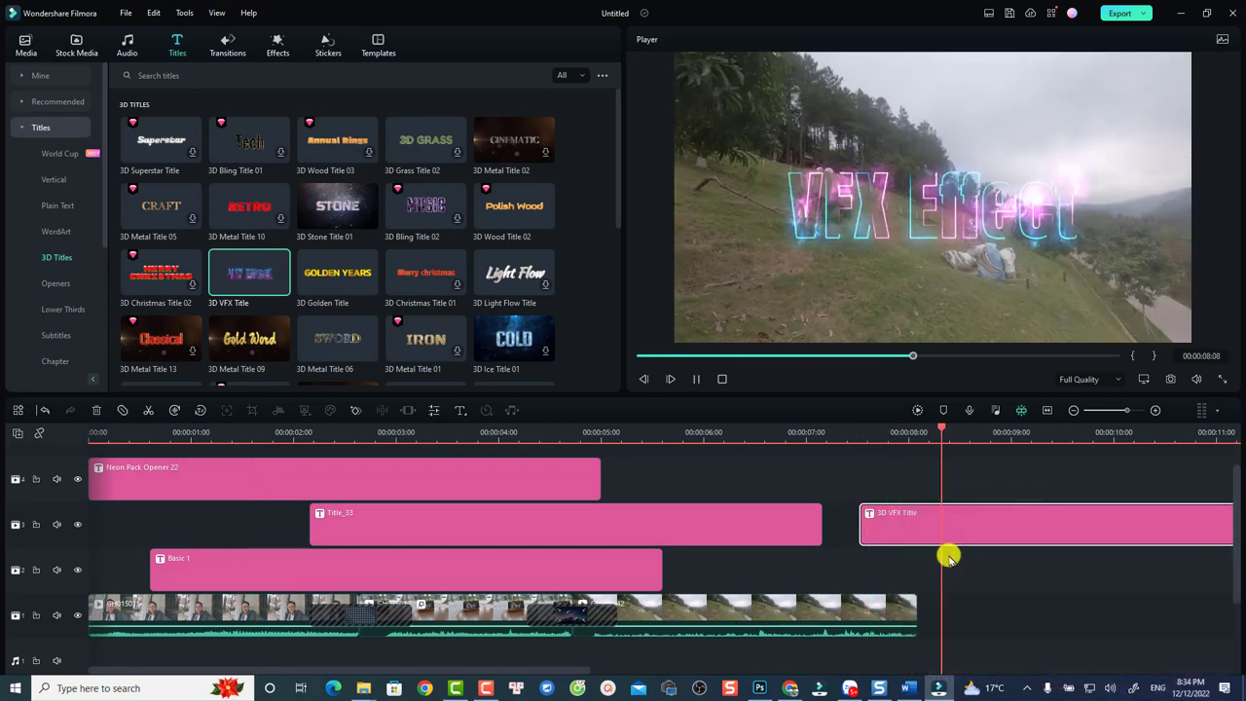
{"action": "key", "text": "space"}
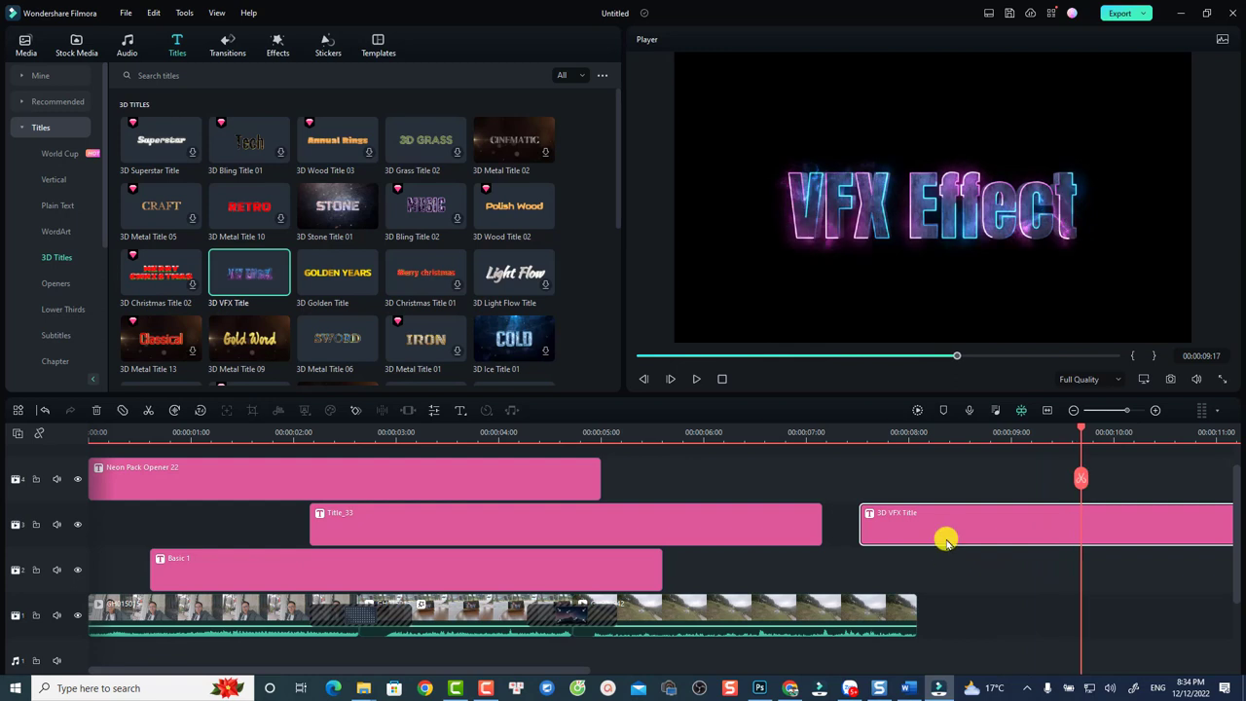
Replace the 3D VFX Title's text with "Elearning Supporter".
{"action": "left_click", "coordinate": [881, 218]}
{"action": "double_click", "coordinate": [880, 216]}
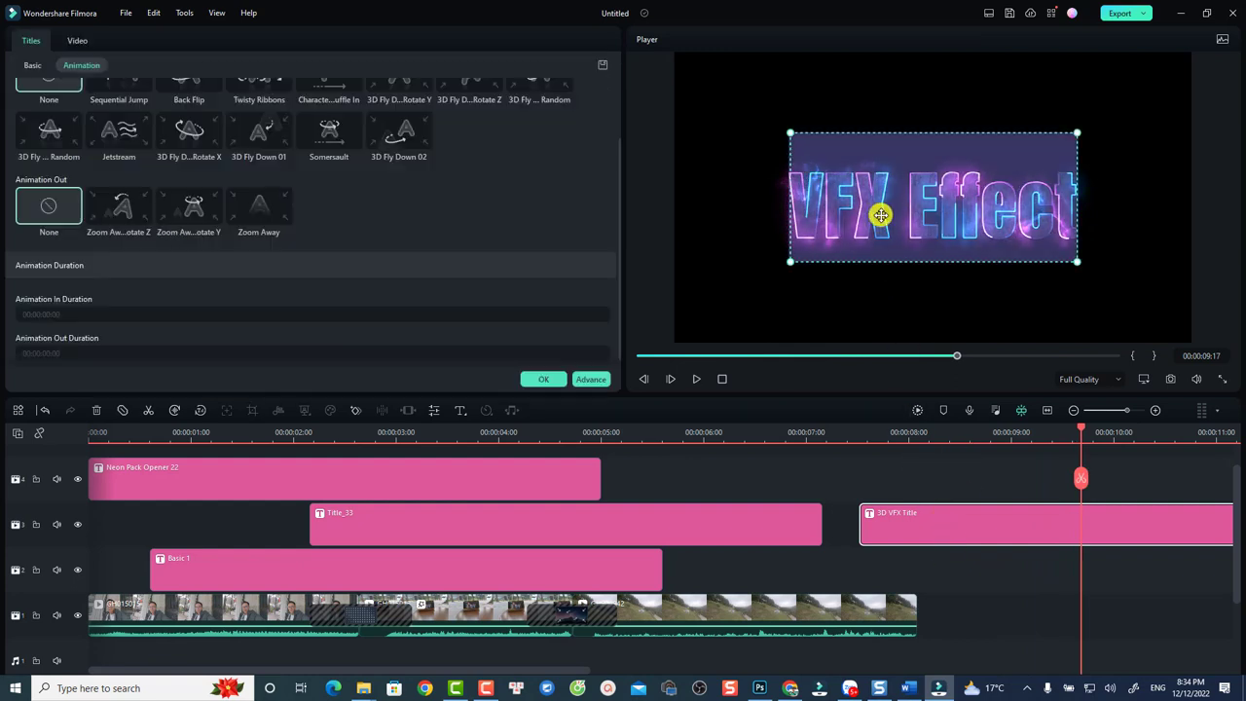
{"action": "type", "text": "El"}
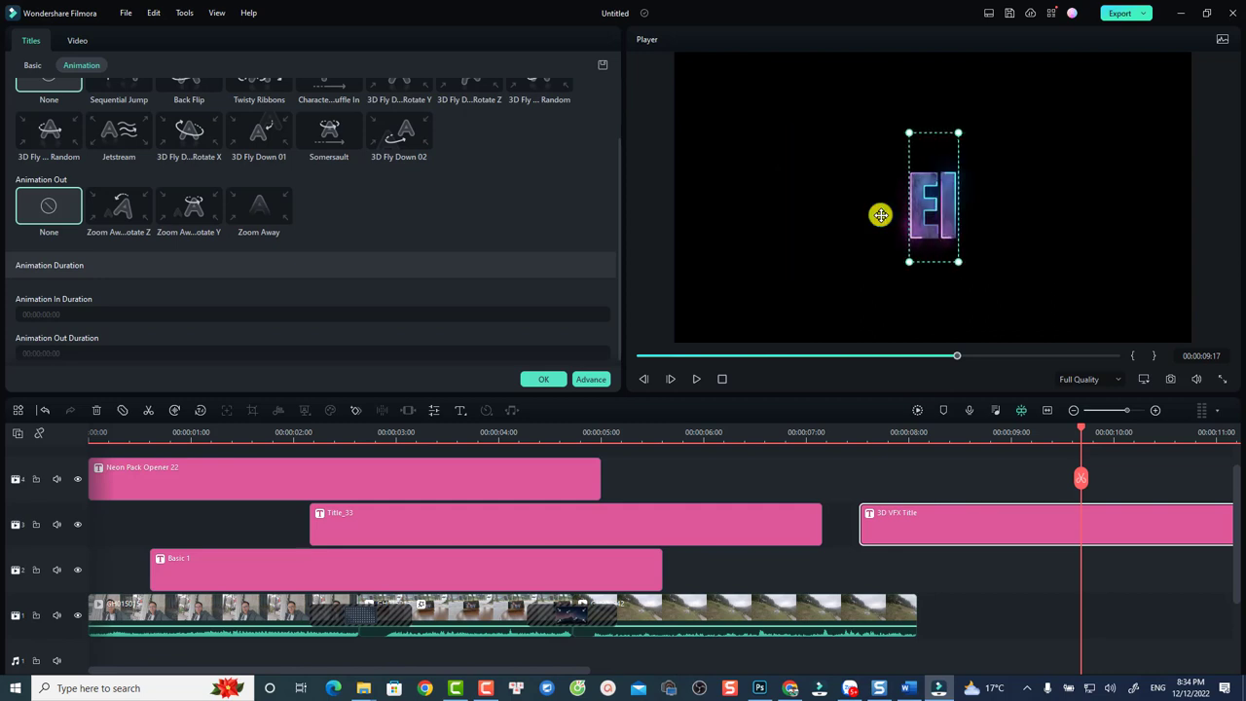
{"action": "type", "text": "earning Supp"}
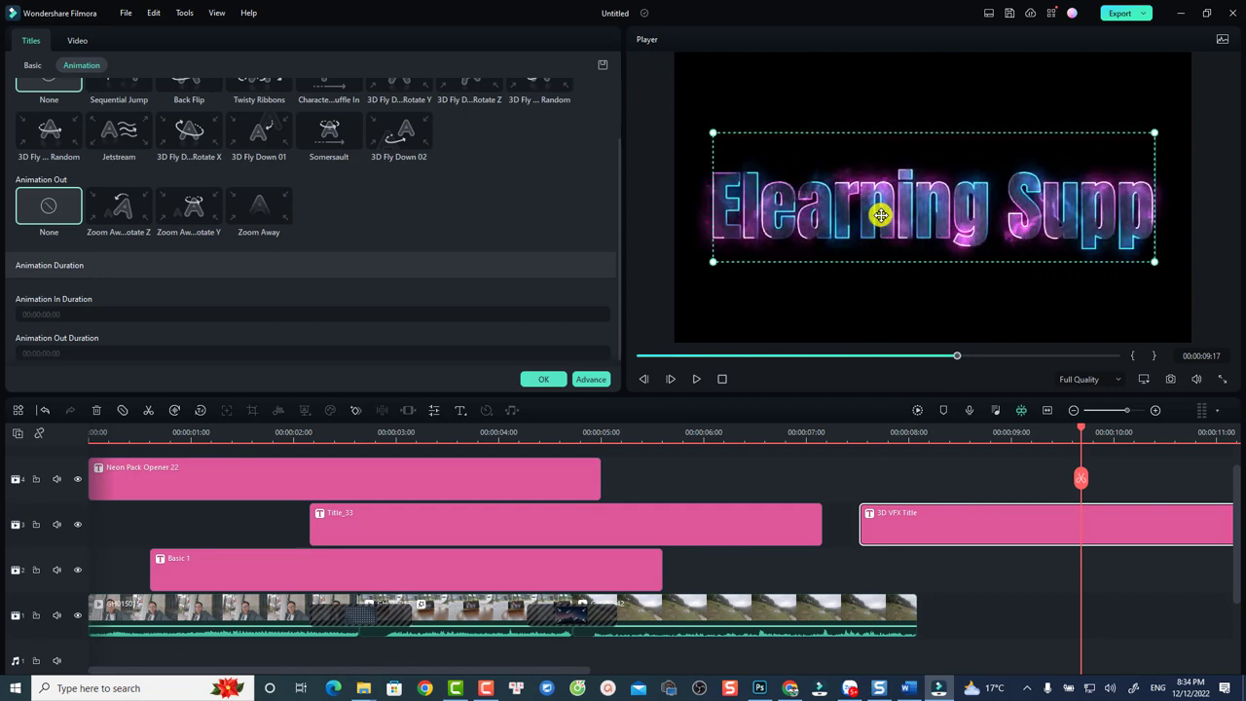
{"action": "type", "text": "orted"}
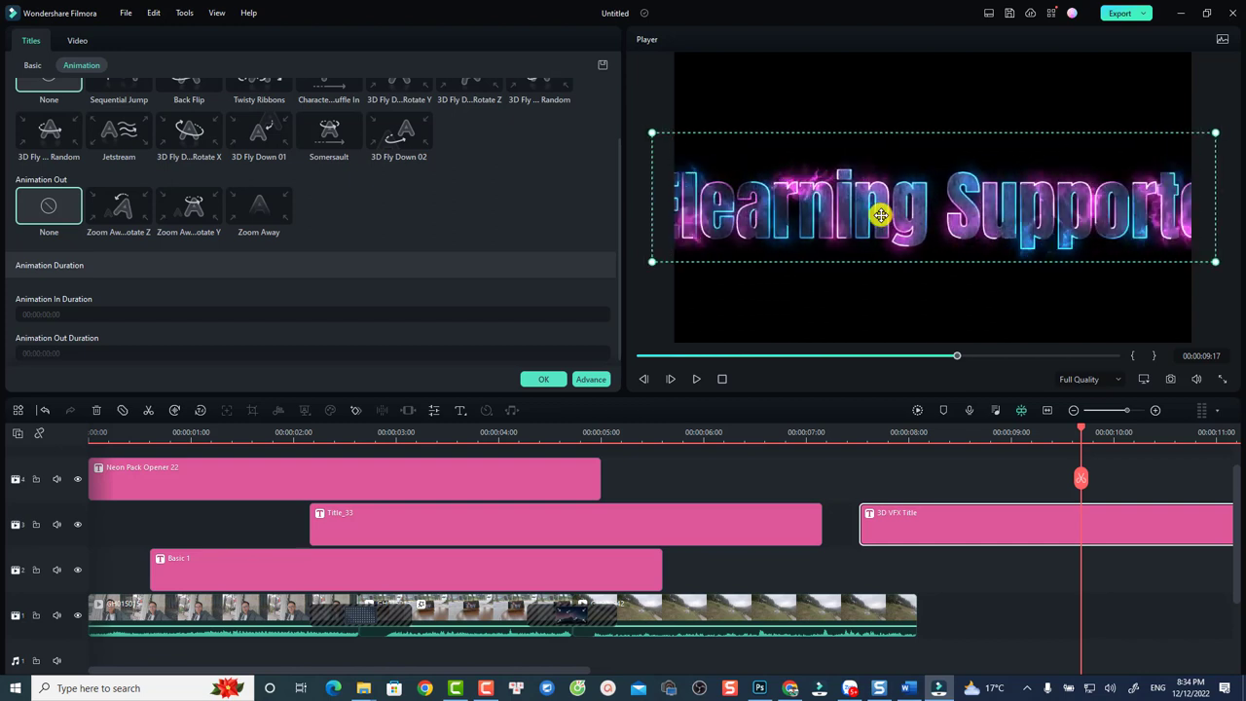
Set the font size of the 3D VFX Title's text to 120.
{"action": "left_click", "coordinate": [34, 65]}
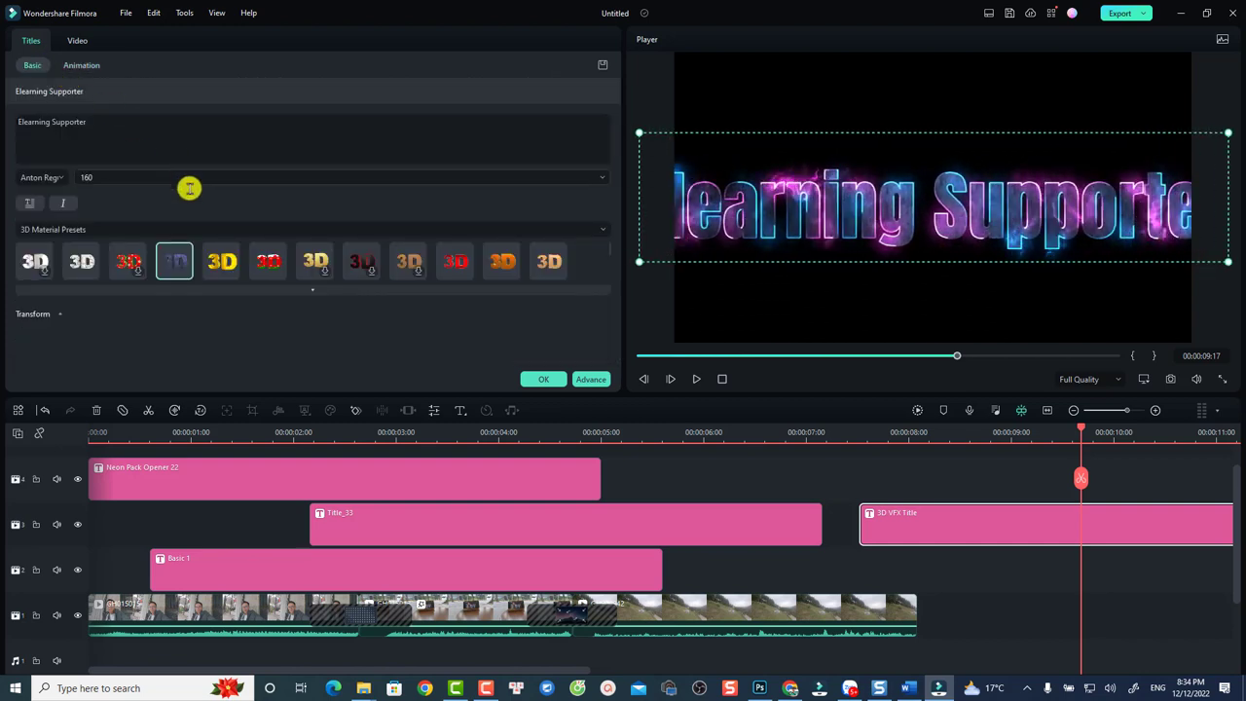
{"action": "left_click", "coordinate": [186, 180]}
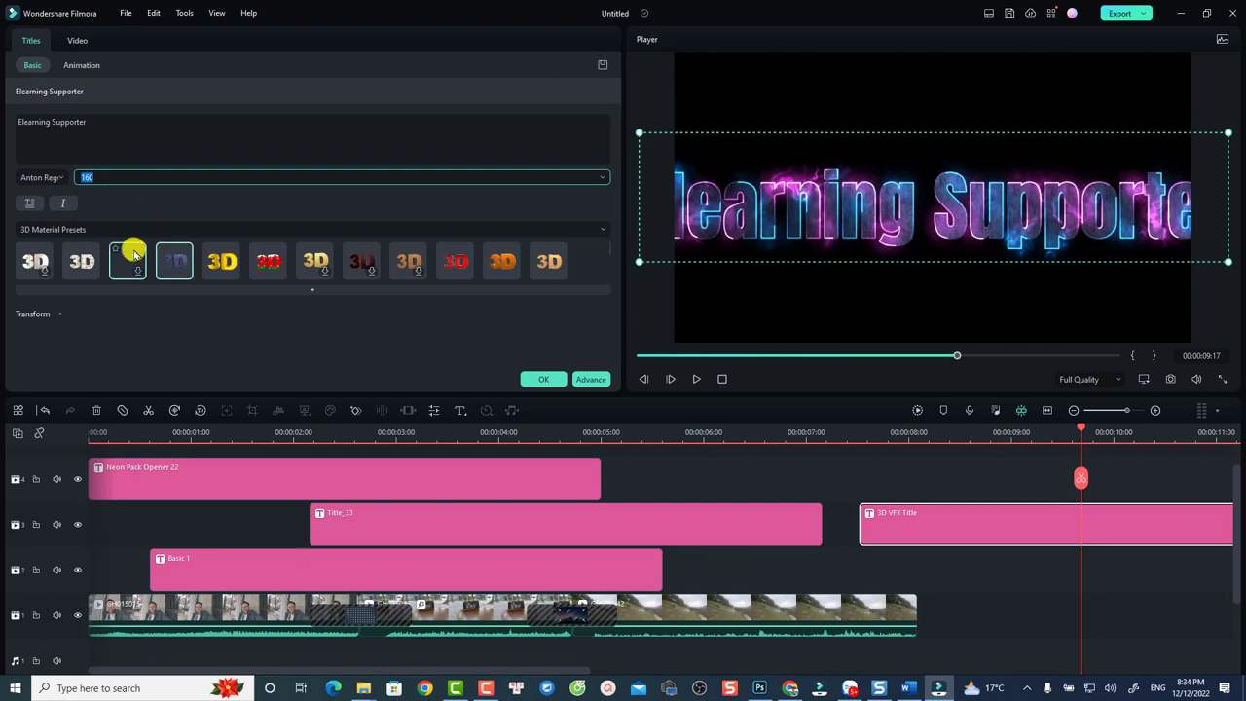
{"action": "type", "text": "12"}
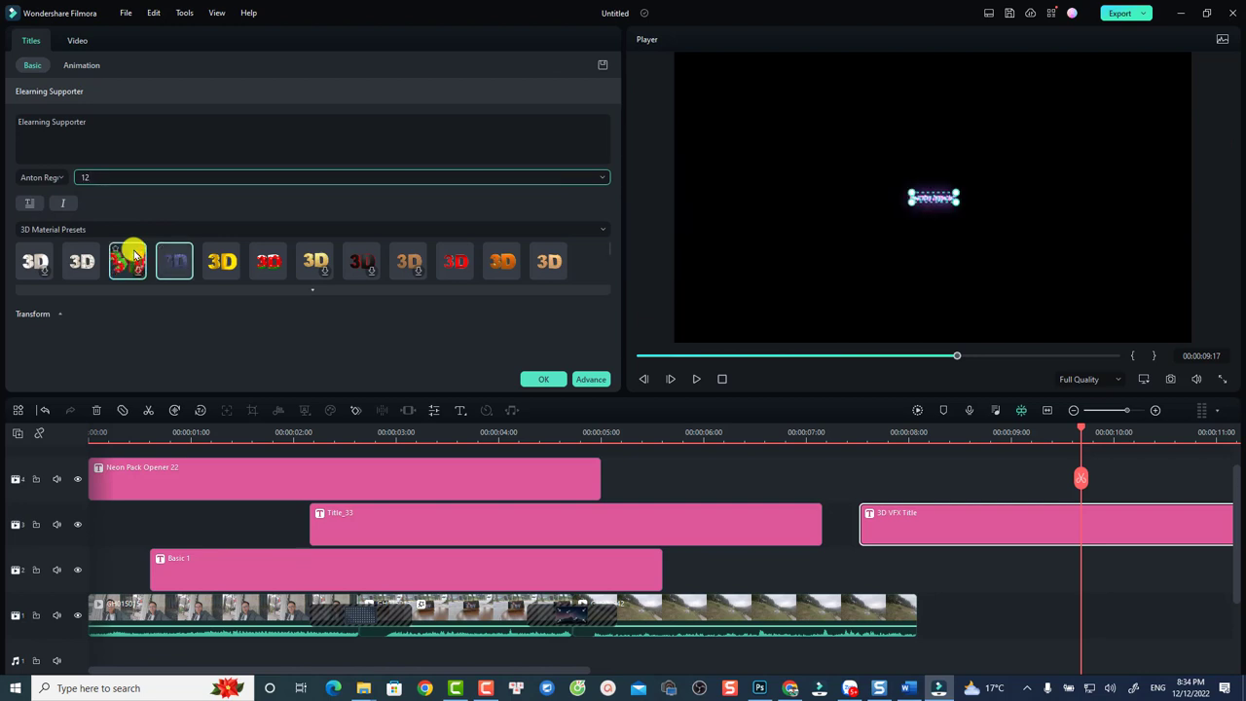
{"action": "type", "text": "0"}
{"action": "key", "text": "Return"}
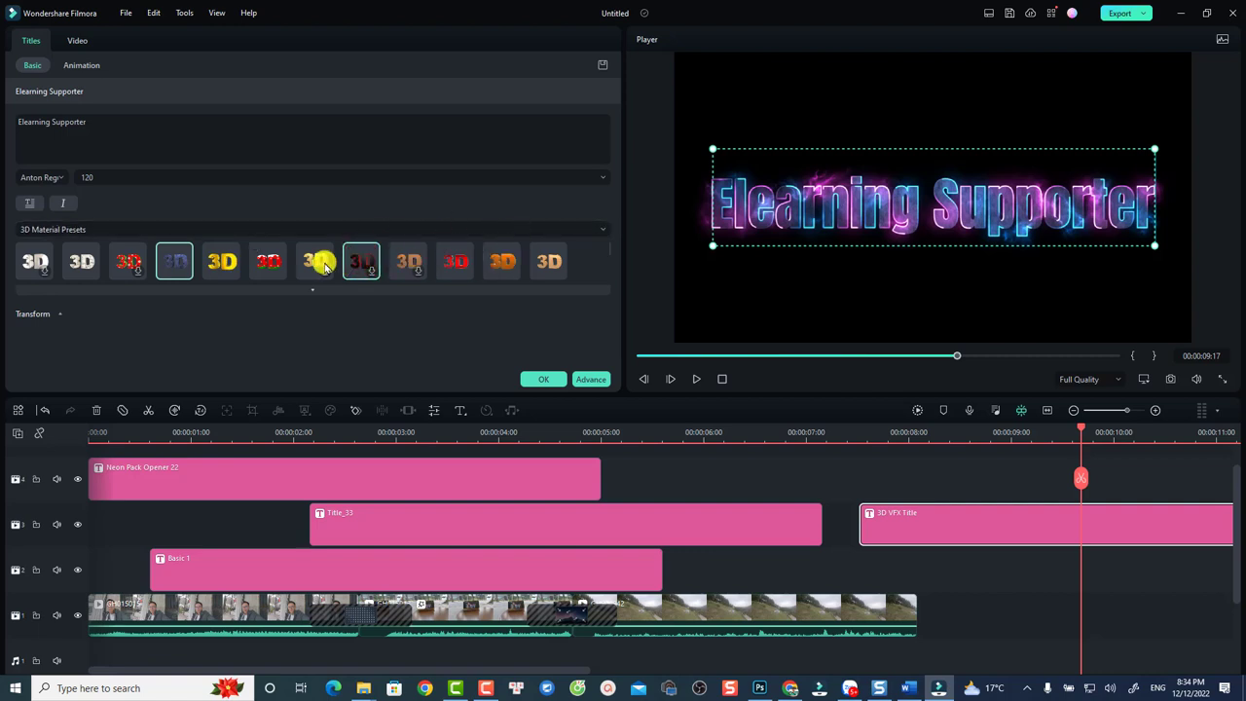
Give the 3D VFX Title the Back Flip entrance and the Zoom Away Rotate Z exit animation, and finish editing the title.
{"action": "left_click", "coordinate": [85, 65]}
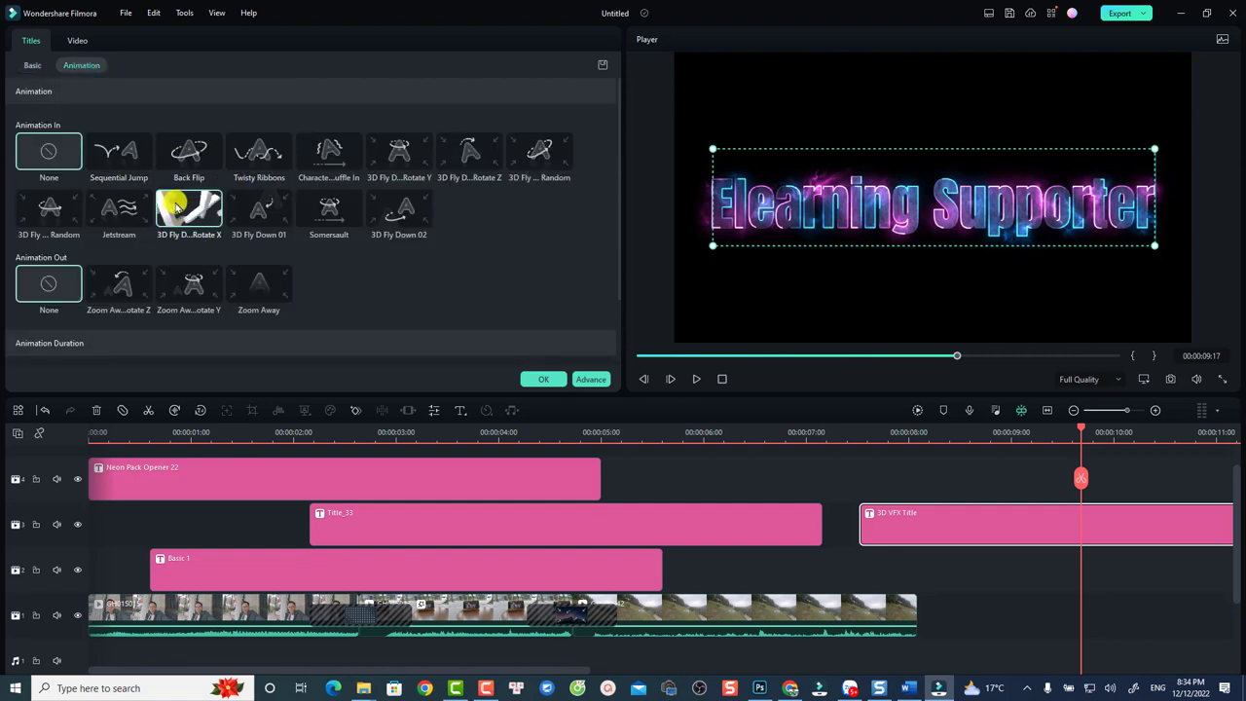
{"action": "scroll", "coordinate": [167, 209], "scroll_direction": "down", "scroll_amount": 1}
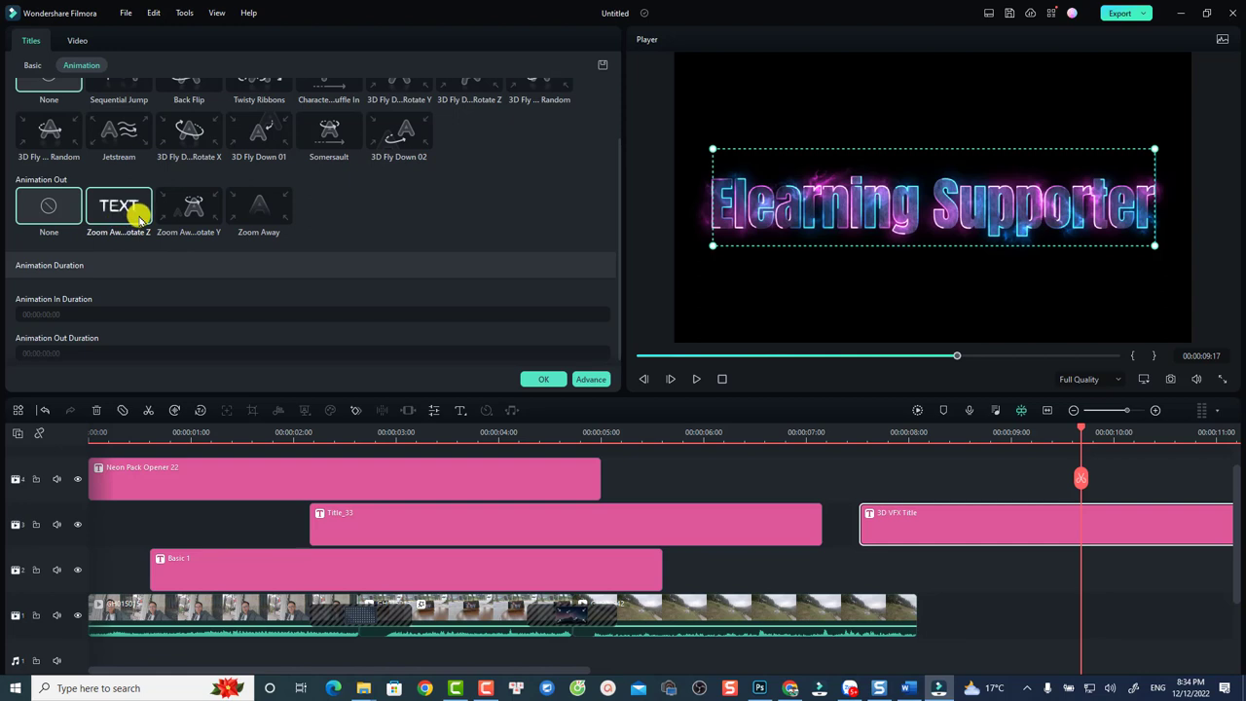
{"action": "scroll", "coordinate": [117, 103], "scroll_direction": "up", "scroll_amount": 1}
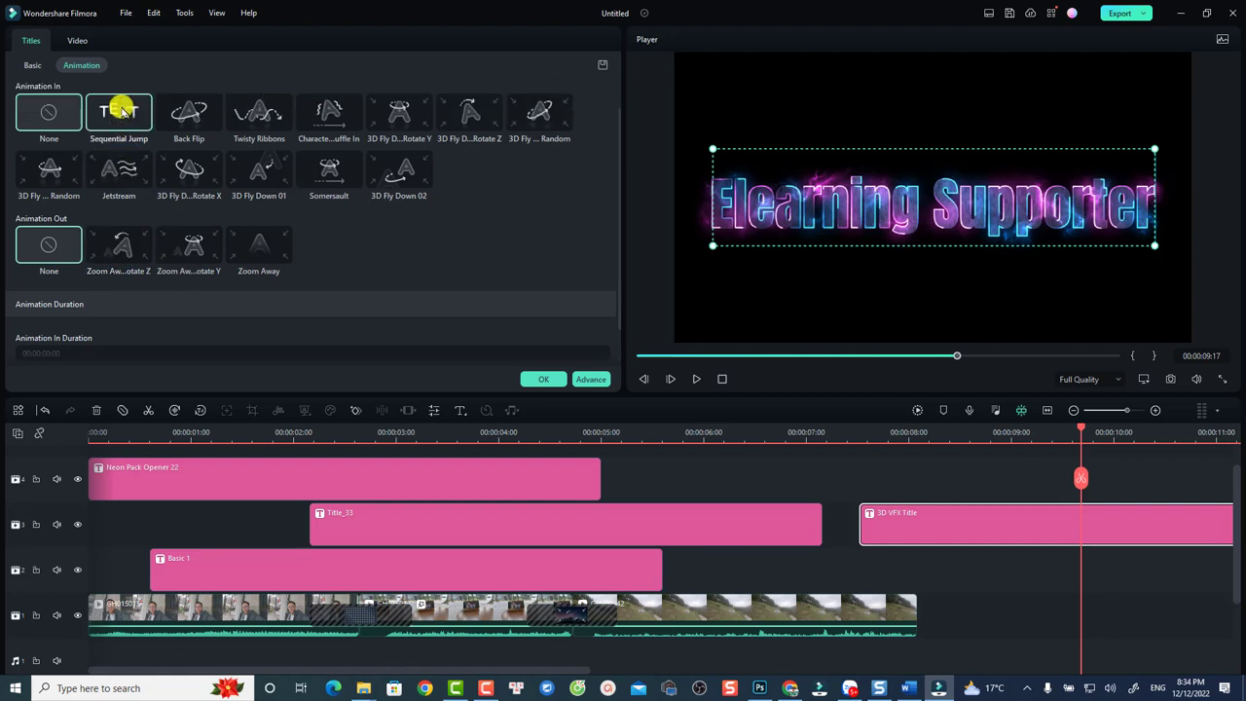
{"action": "left_click", "coordinate": [181, 114]}
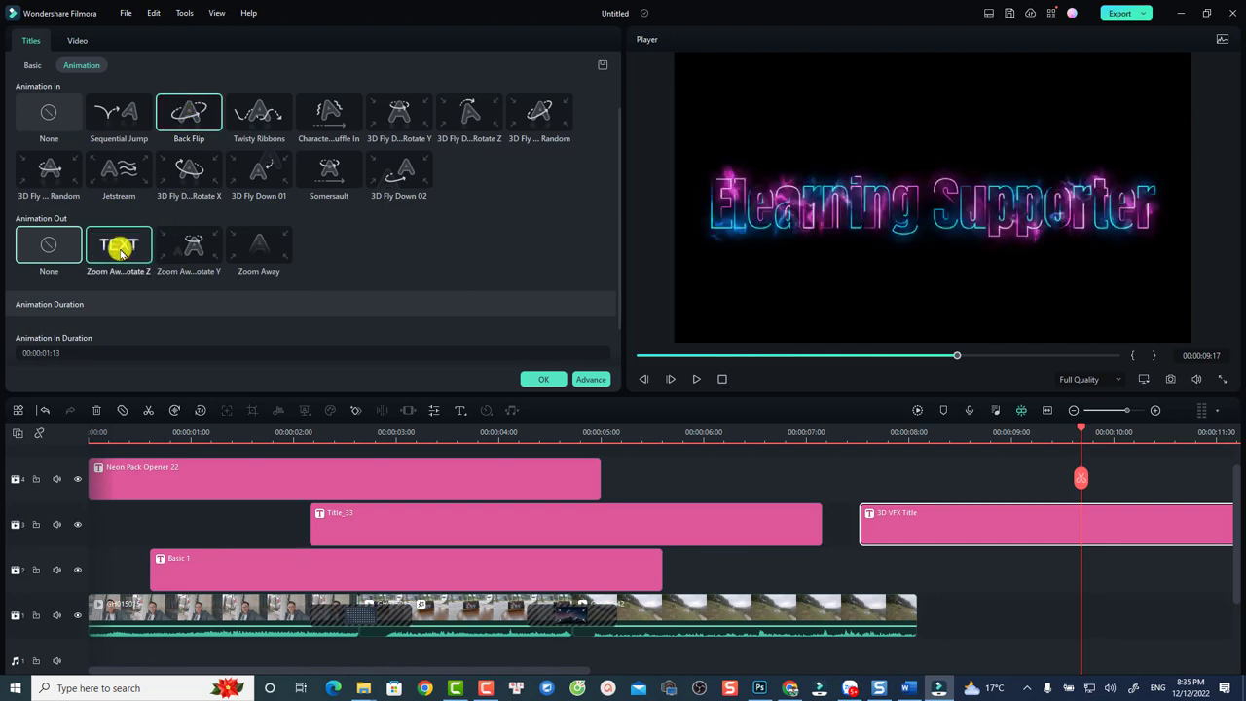
{"action": "left_click", "coordinate": [121, 251]}
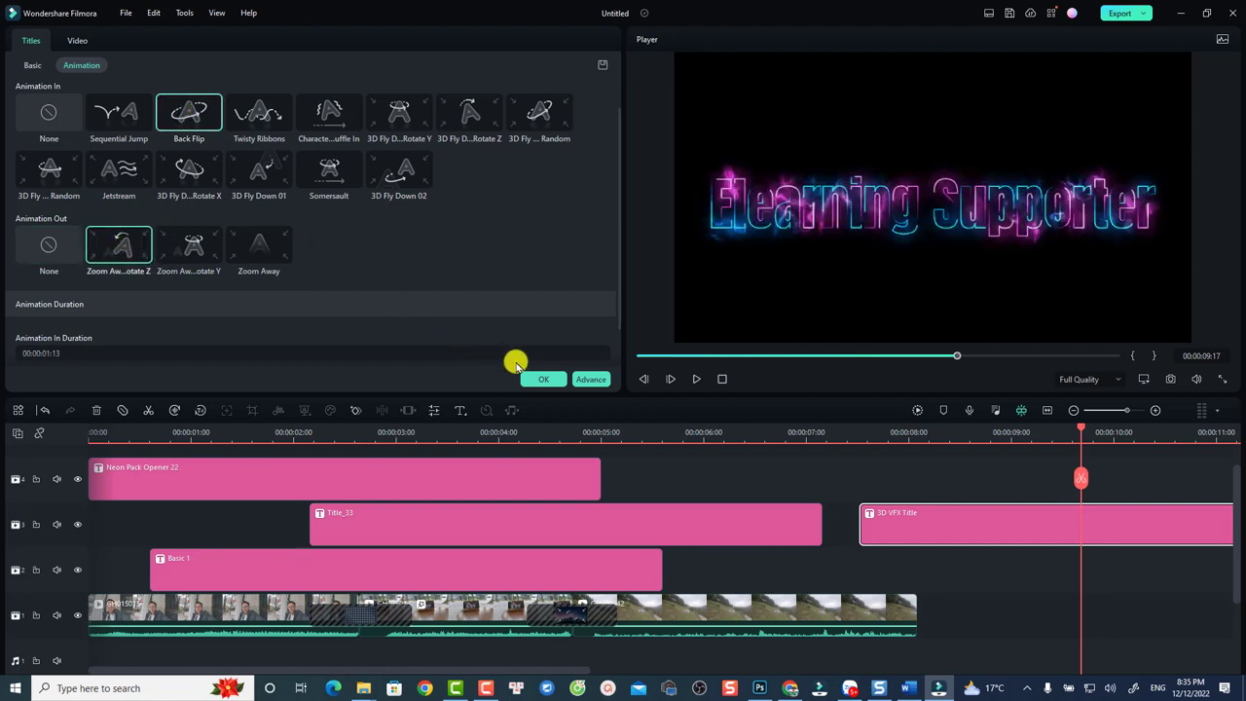
{"action": "left_click", "coordinate": [543, 379]}
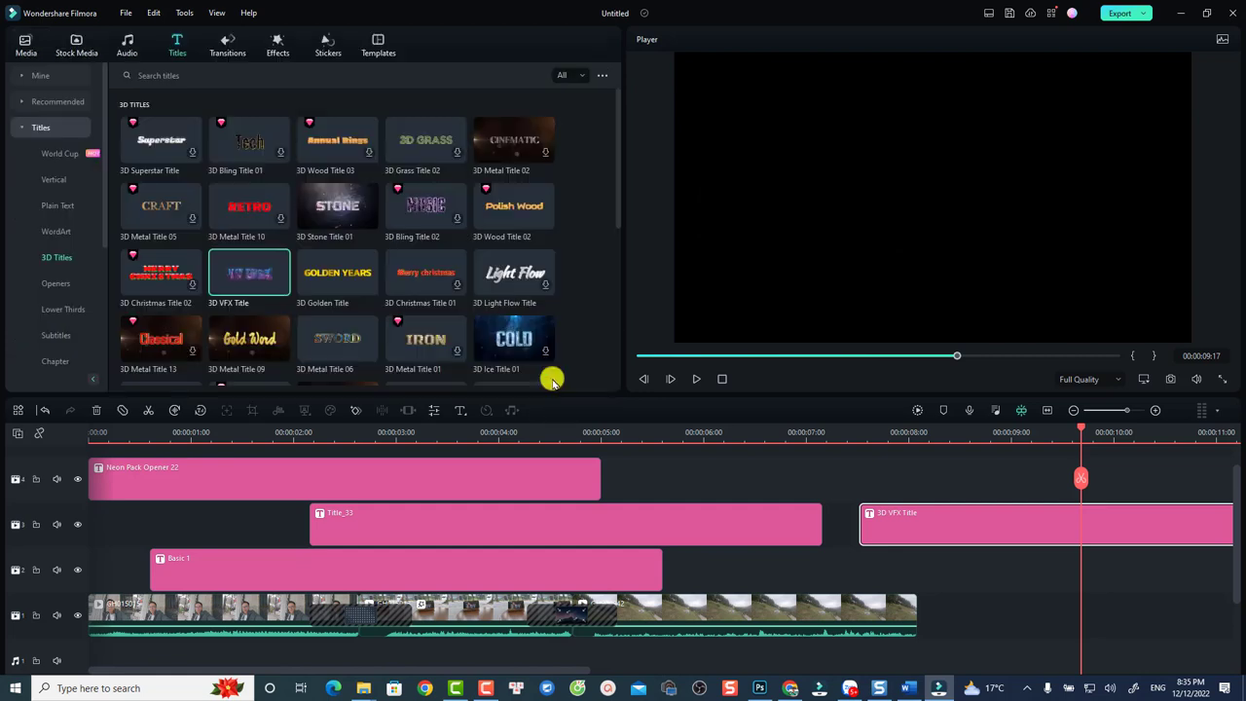
Preview the animated 3D VFX Title in playback from its start.
{"action": "left_click", "coordinate": [907, 532]}
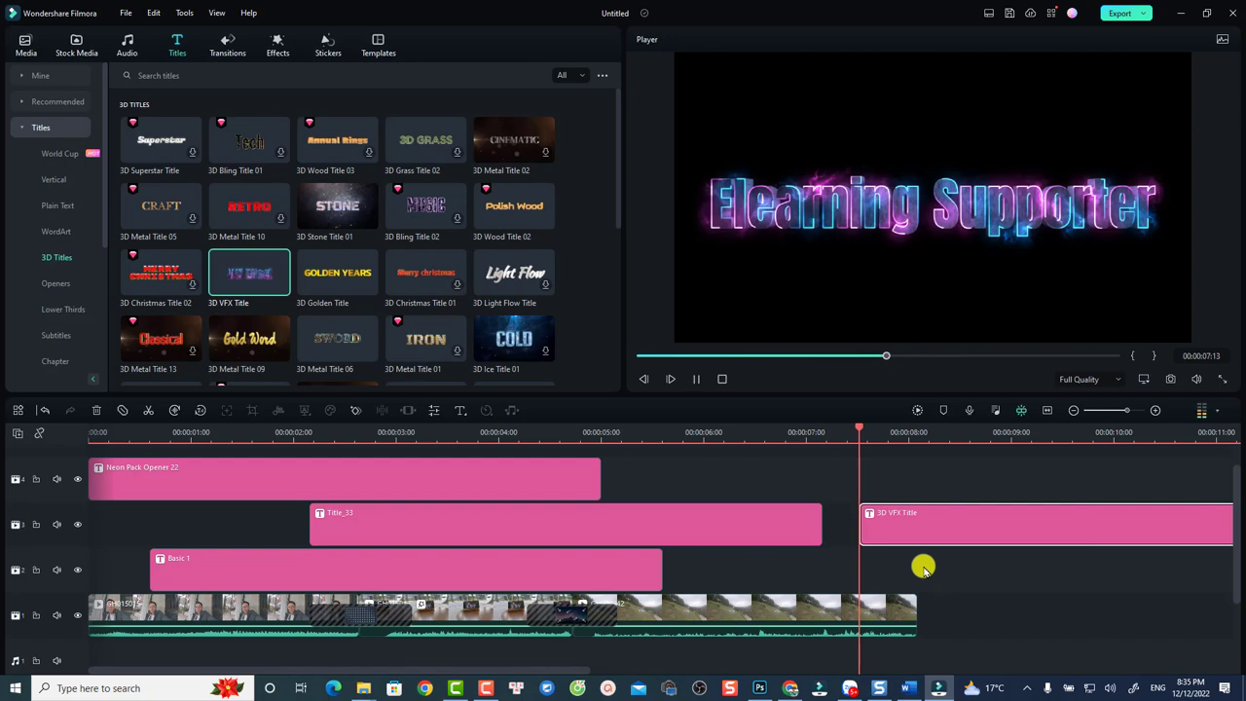
{"action": "key", "text": "space"}
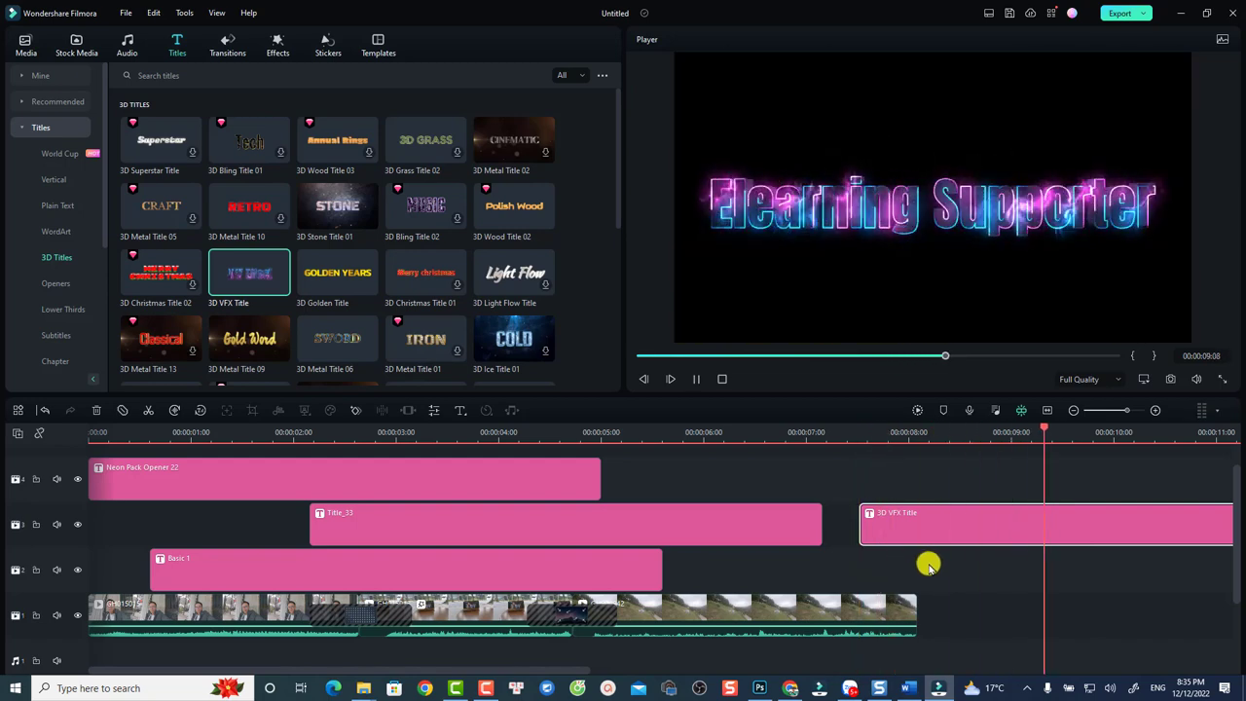
{"action": "key", "text": "space"}
Delete all title clips from video tracks 2, 3 and 4, keeping only the video clips on track 1.
{"action": "scroll", "coordinate": [876, 545], "scroll_direction": "down", "scroll_amount": 2}
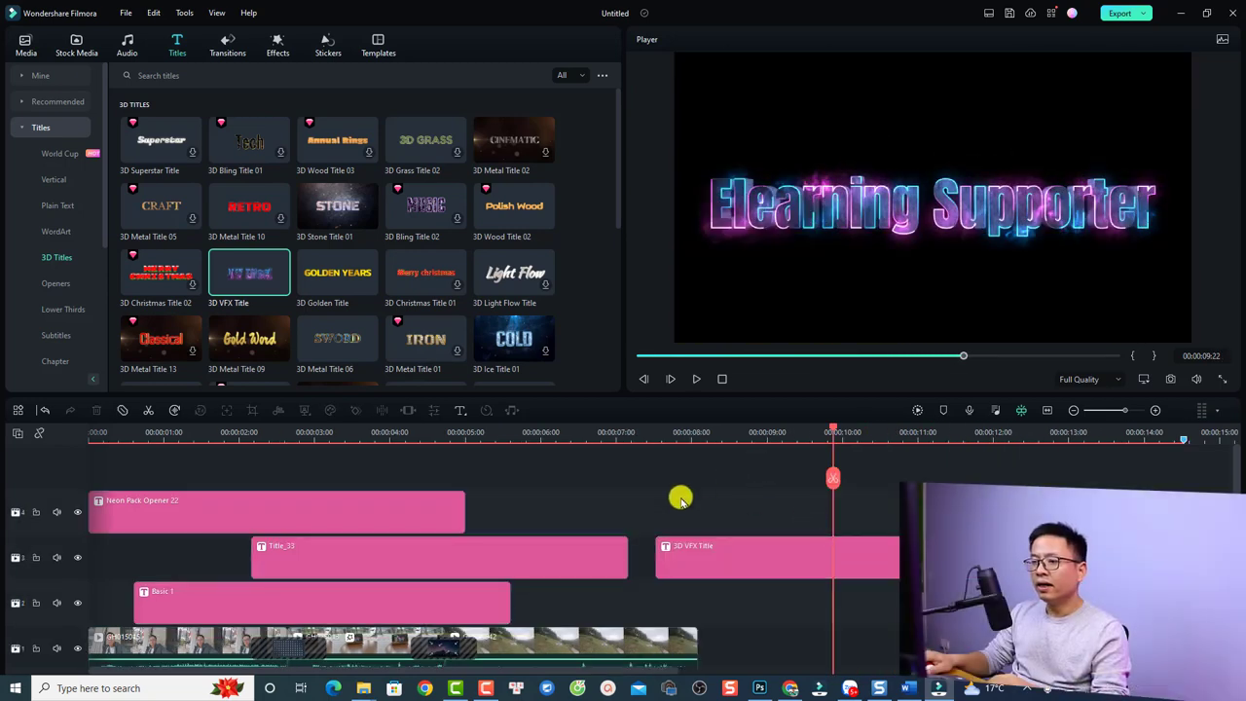
{"action": "left_click_drag", "start_coordinate": [759, 463], "coordinate": [361, 598]}
{"action": "key", "text": "Delete"}
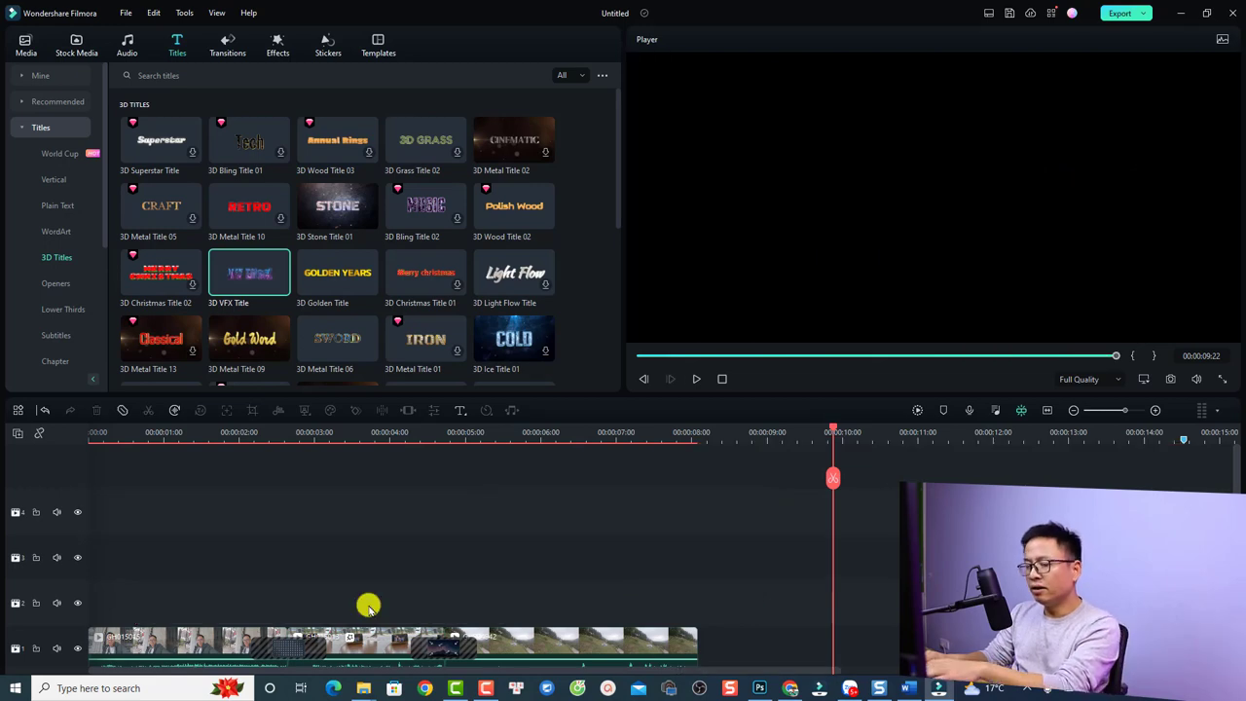
{"action": "scroll", "coordinate": [376, 581], "scroll_direction": "down", "scroll_amount": 2}
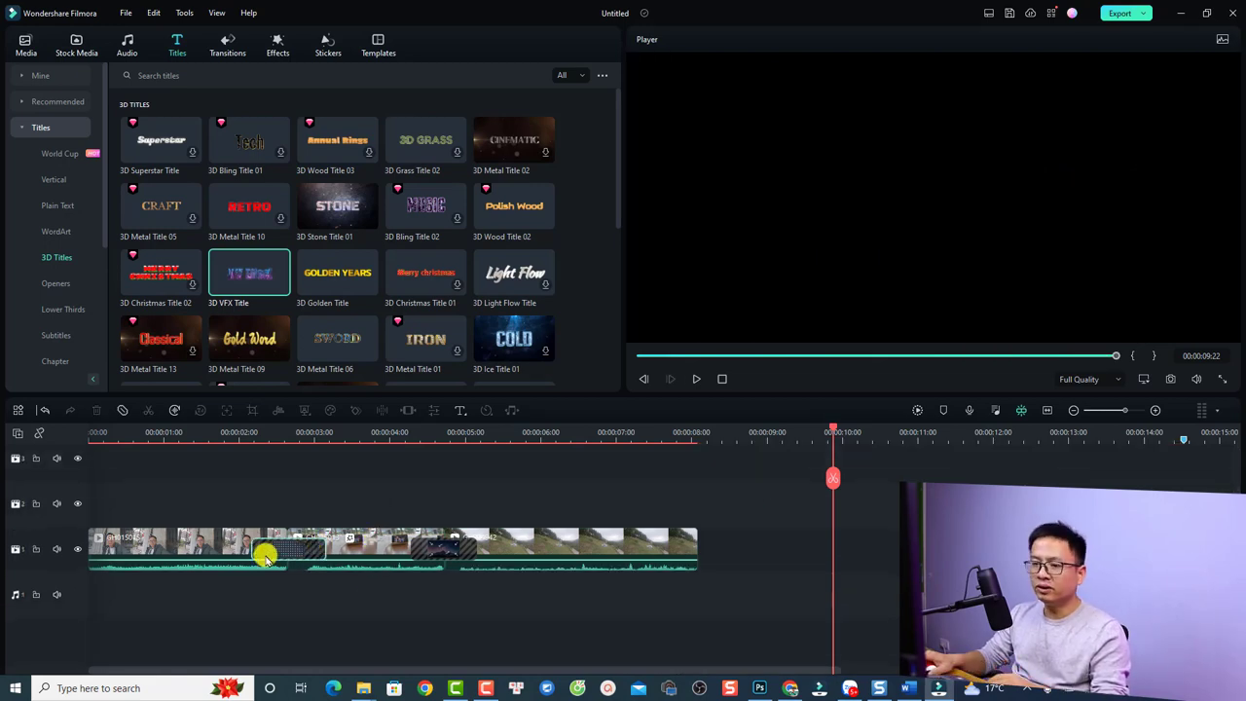
Add the Audiio_HarborandHome_DarkDays_summerlover music at the start of audio track 1 and preview it together with the video.
{"action": "left_click", "coordinate": [152, 433]}
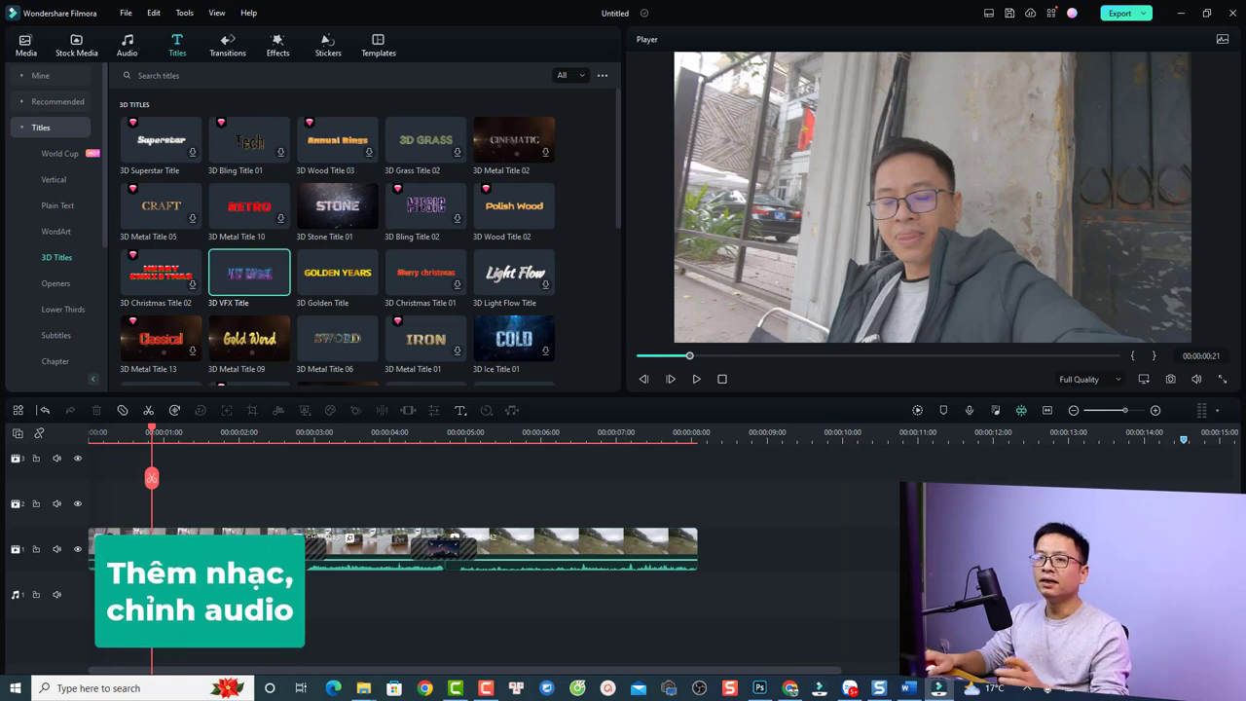
{"action": "left_click", "coordinate": [26, 46]}
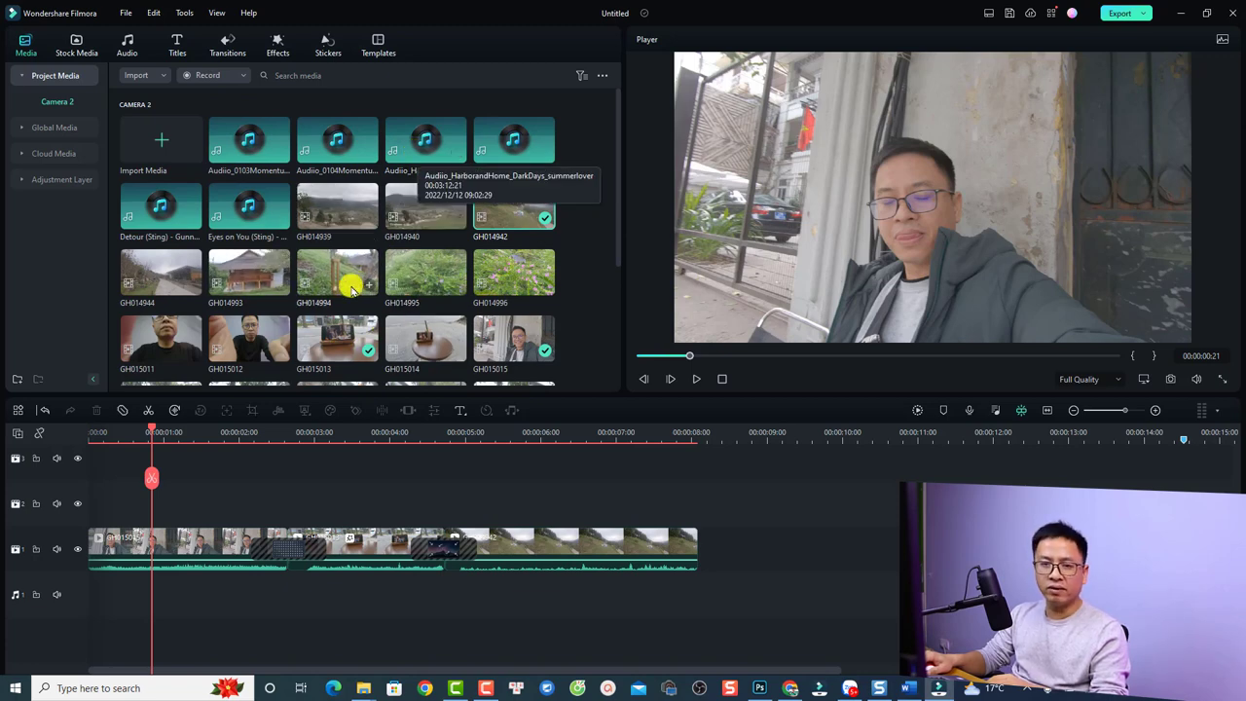
{"action": "left_click_drag", "start_coordinate": [425, 148], "coordinate": [89, 621]}
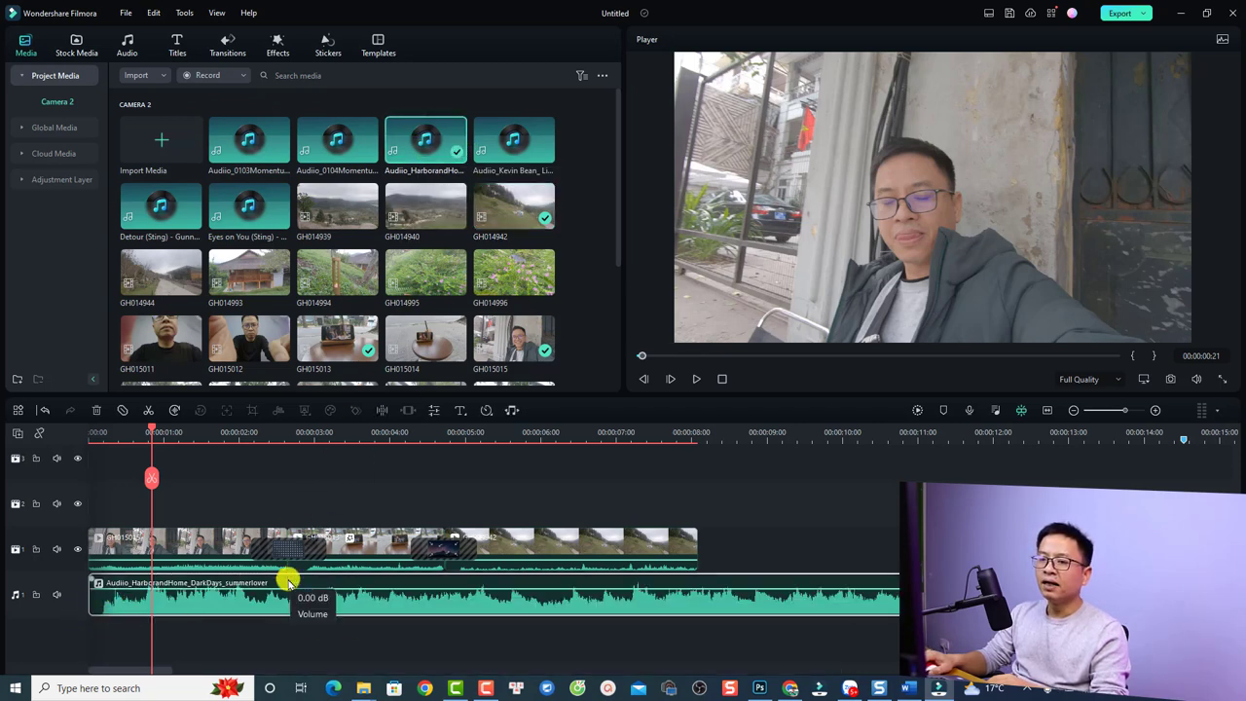
{"action": "left_click", "coordinate": [1048, 410]}
{"action": "left_click_drag", "start_coordinate": [218, 507], "coordinate": [115, 548]}
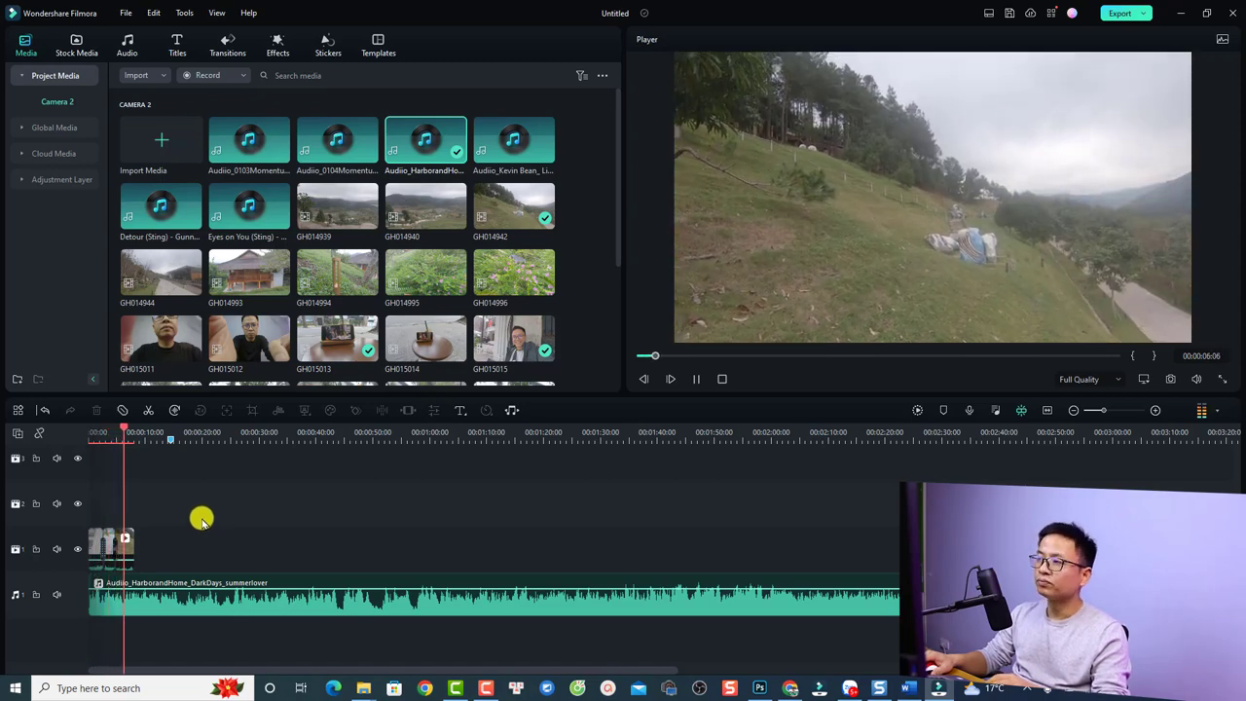
{"action": "key", "text": "space"}
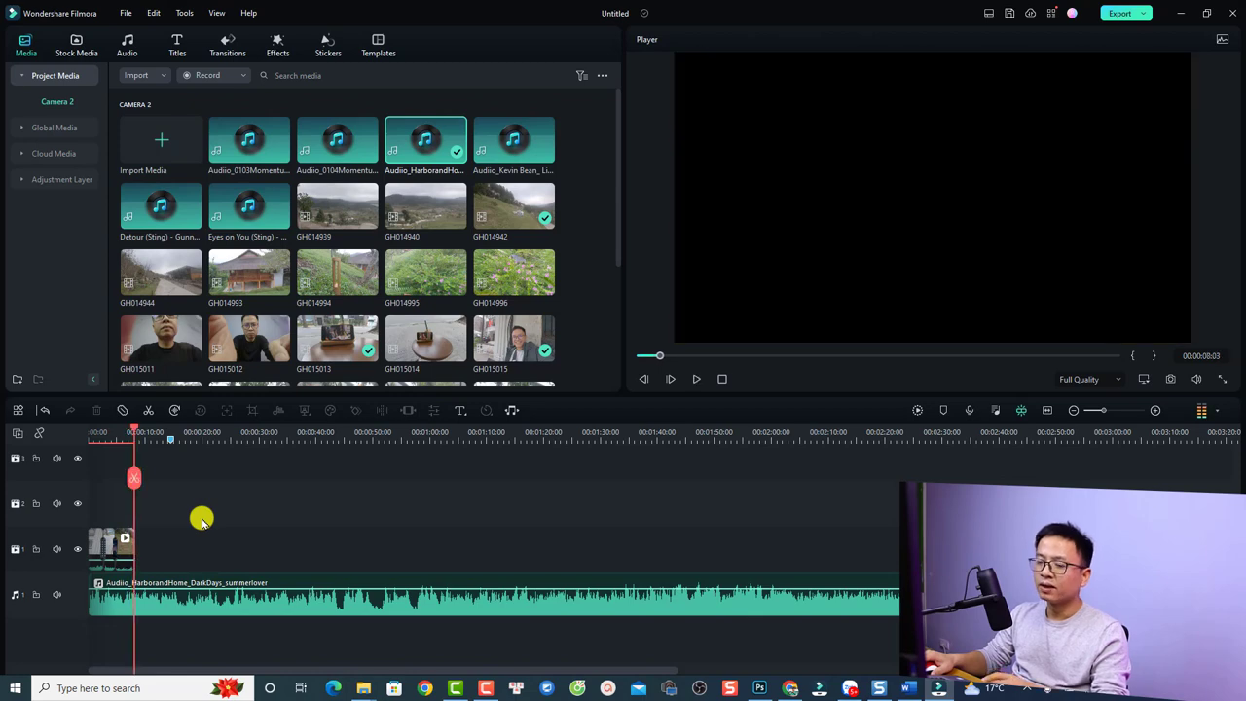
Lower the volume of the music clip on audio track 1 to about -6.69 dB.
{"action": "left_click", "coordinate": [212, 590]}
{"action": "left_click", "coordinate": [207, 598]}
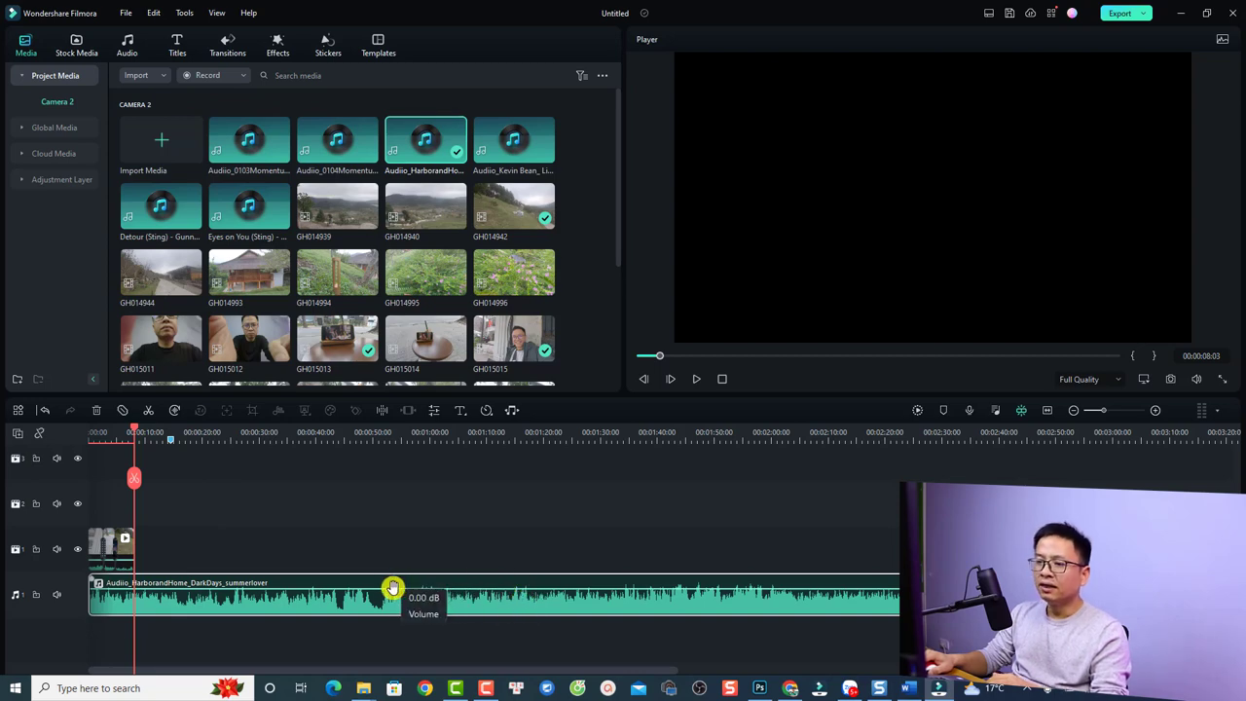
{"action": "left_click_drag", "start_coordinate": [392, 589], "coordinate": [386, 593]}
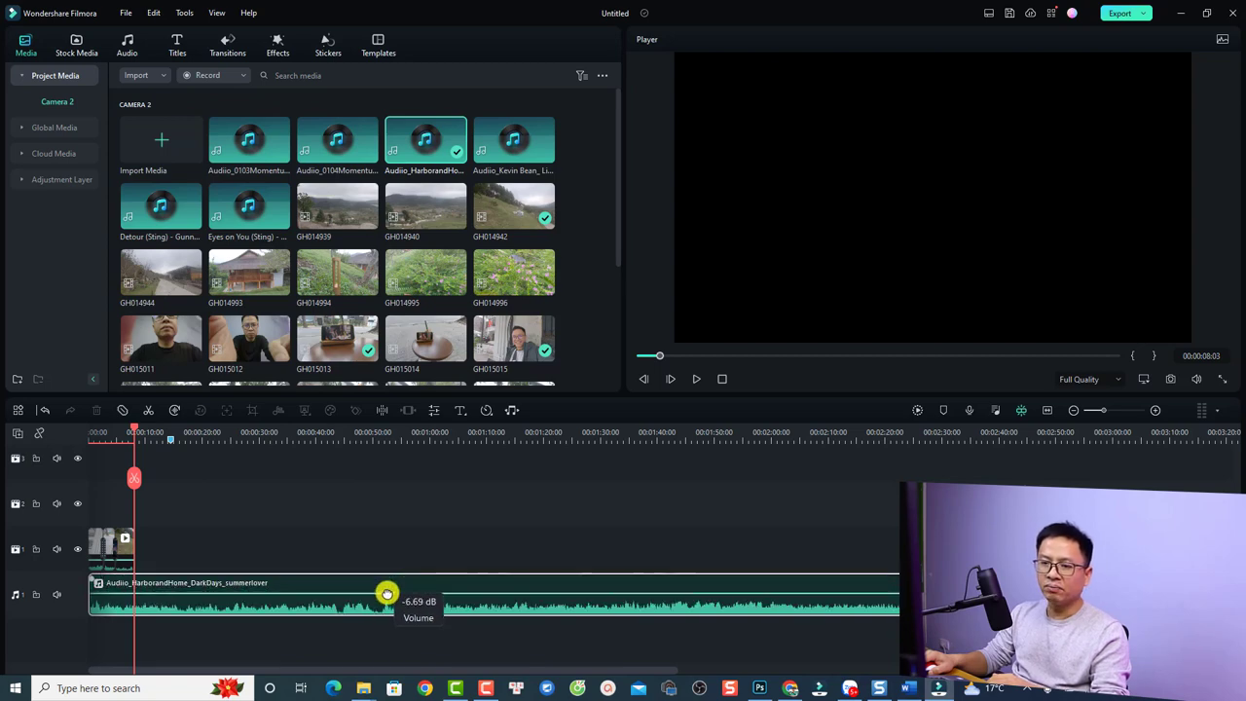
Add a fade-in of about 8 seconds to the start of the music clip and preview it from the beginning.
{"action": "left_click_drag", "start_coordinate": [92, 578], "coordinate": [91, 578]}
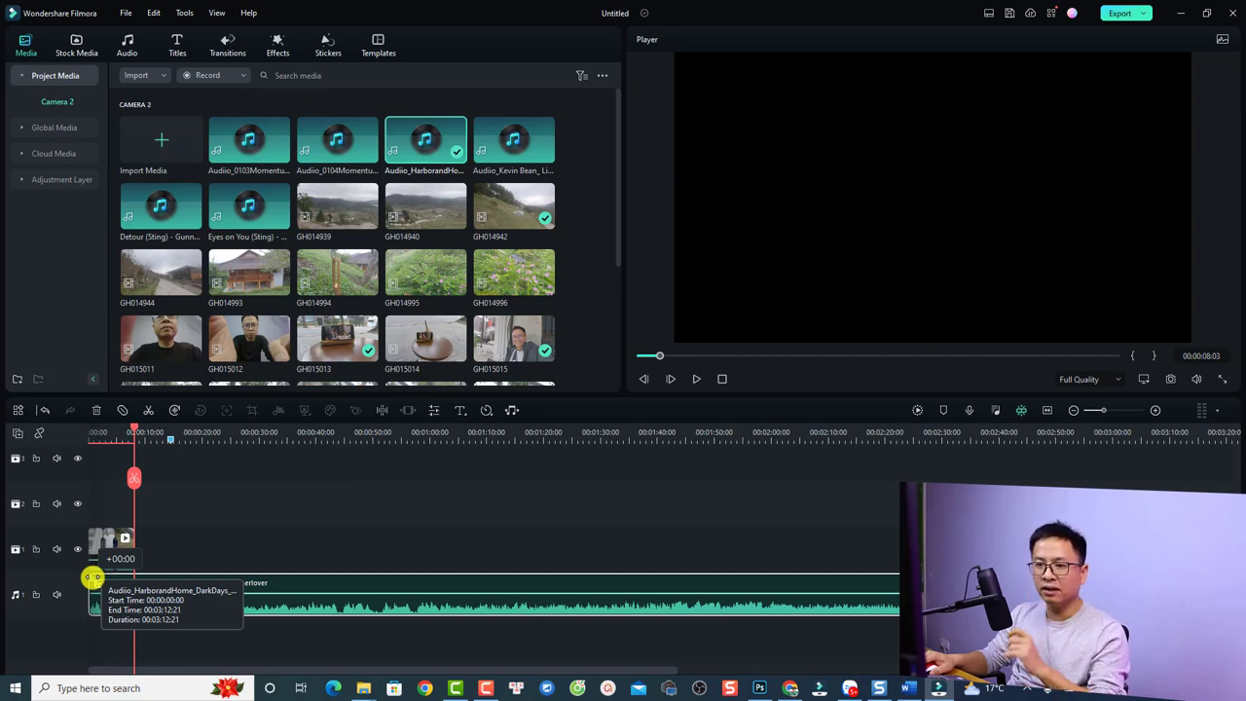
{"action": "left_click_drag", "start_coordinate": [92, 579], "coordinate": [129, 591]}
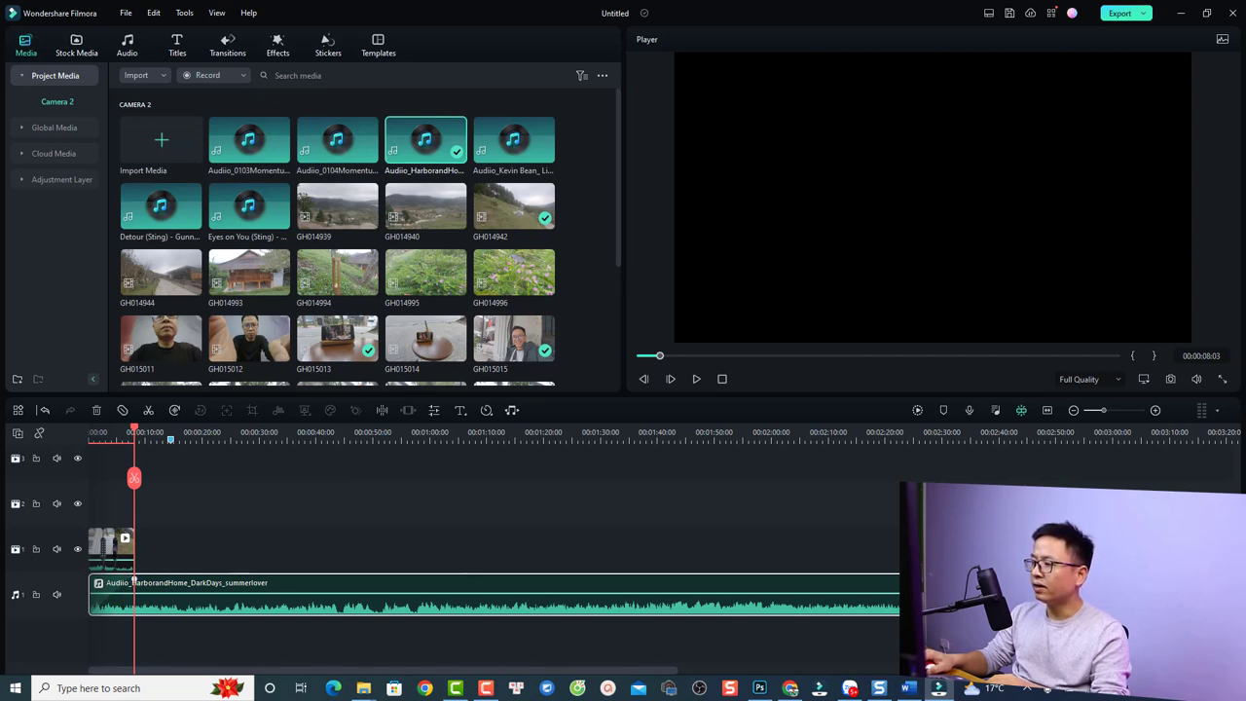
{"action": "left_click", "coordinate": [93, 437]}
{"action": "key", "text": "space"}
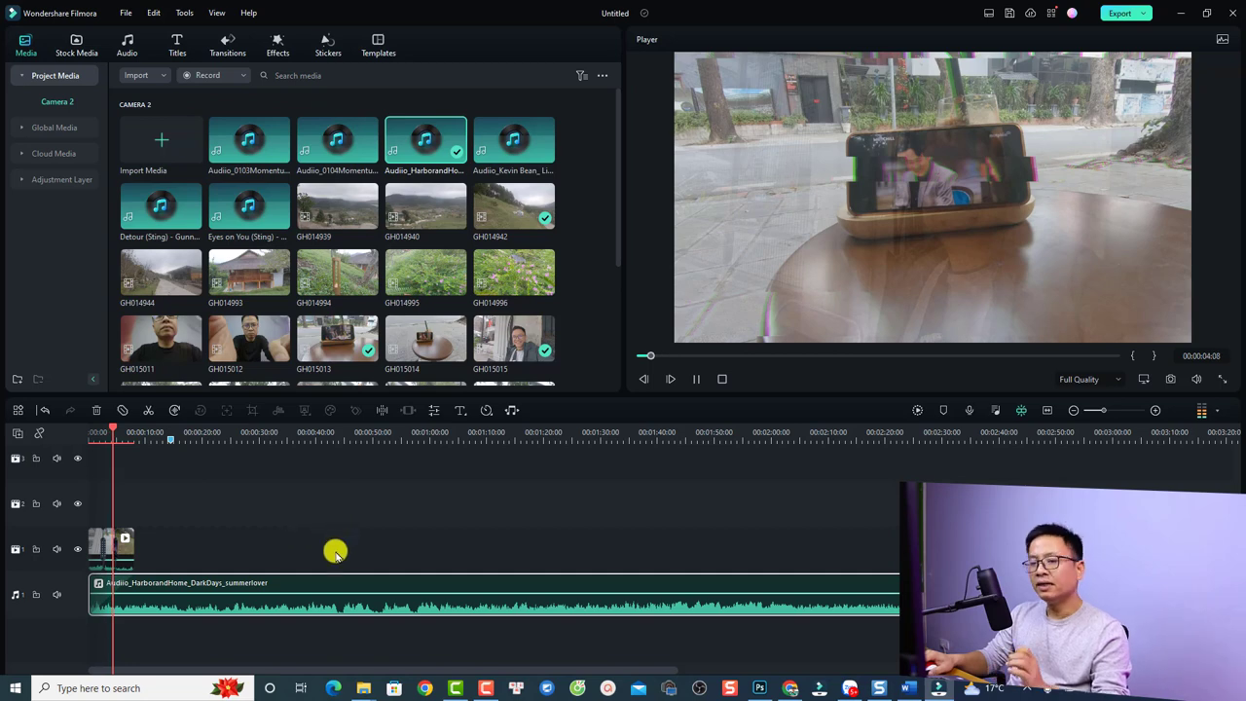
{"action": "key", "text": "space"}
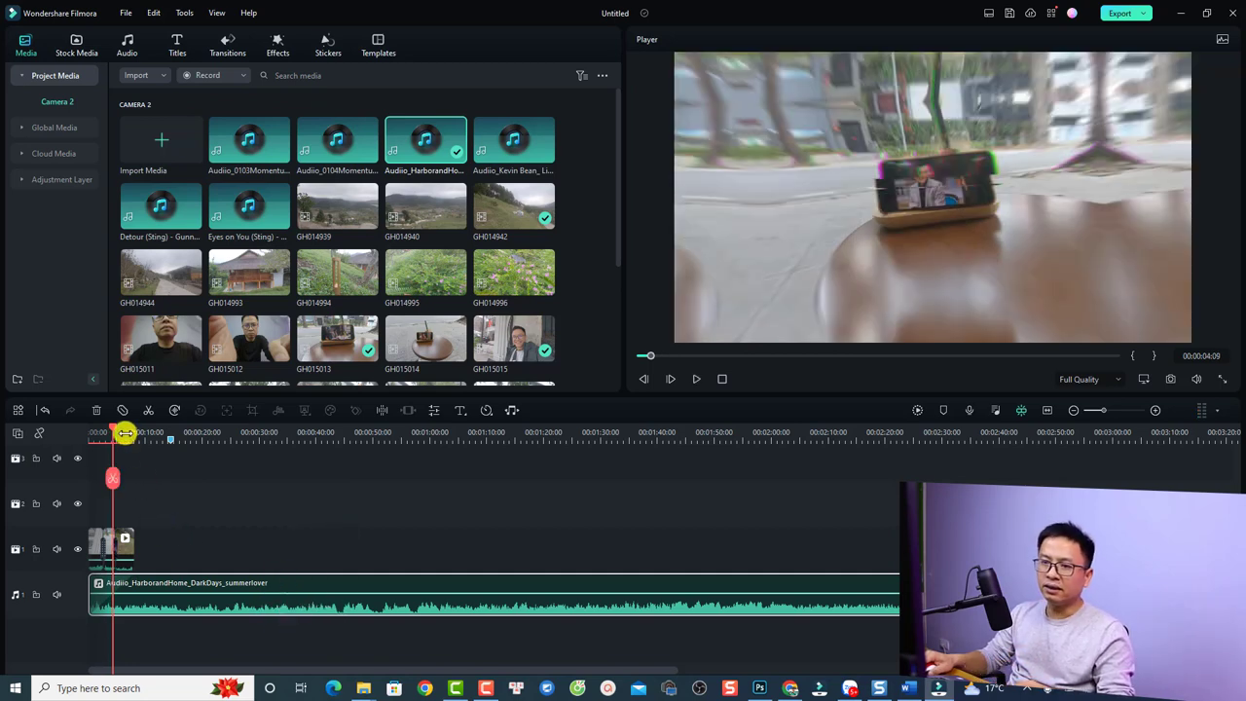
Move the last video clip, GH014942, along track 1 so that it starts at about 14 seconds.
{"action": "left_click_drag", "start_coordinate": [126, 434], "coordinate": [423, 432]}
{"action": "left_click", "coordinate": [200, 551]}
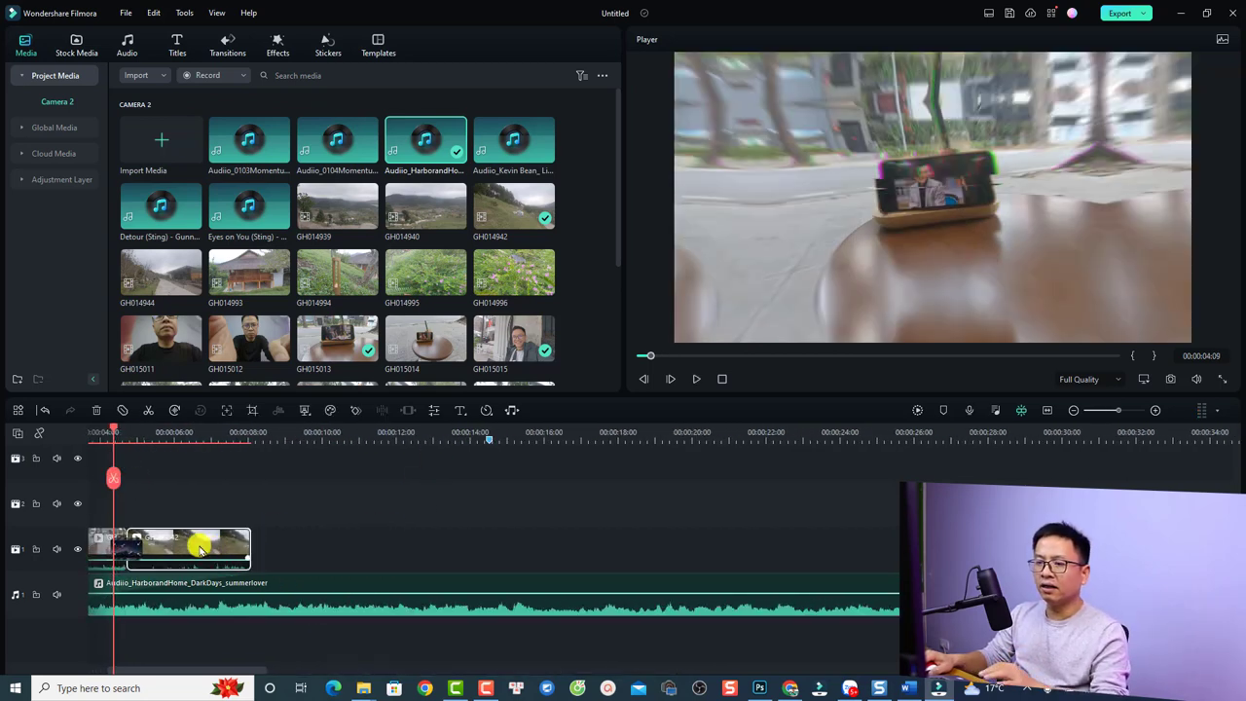
{"action": "left_click_drag", "start_coordinate": [199, 551], "coordinate": [546, 542]}
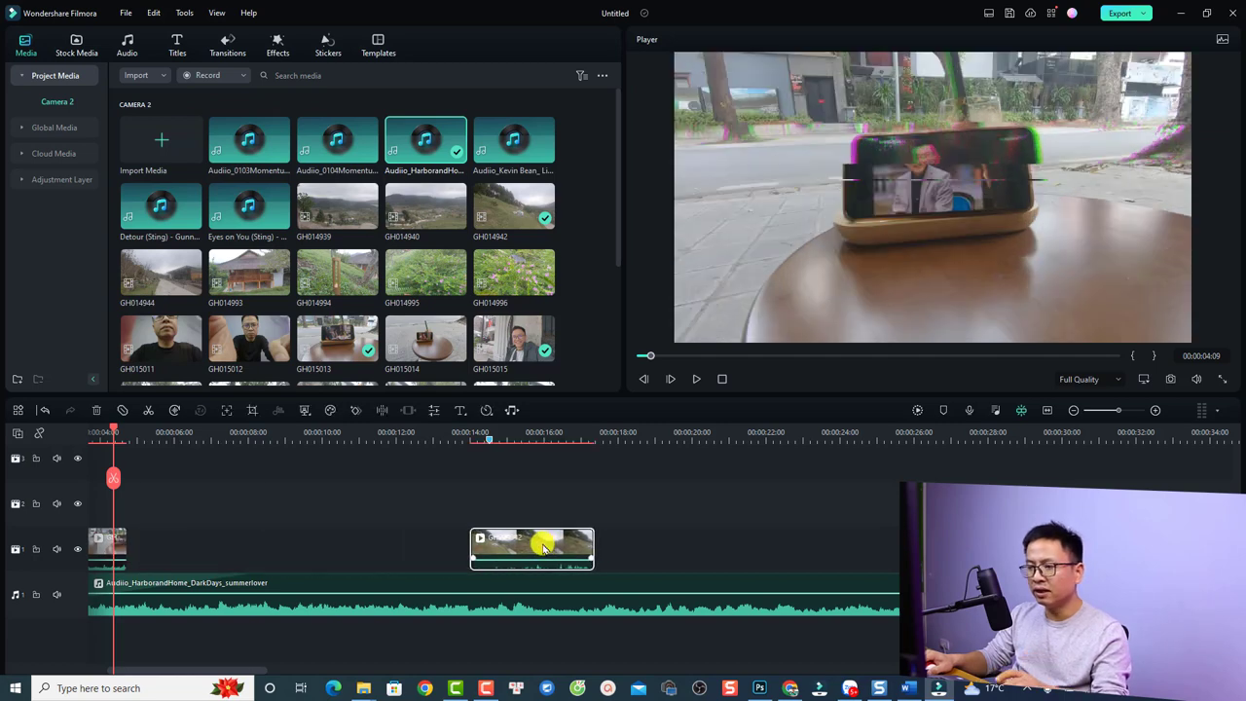
Mute audio track 1 and preview the separated GH014942 clip's own sound from about 14 seconds.
{"action": "left_click", "coordinate": [57, 596]}
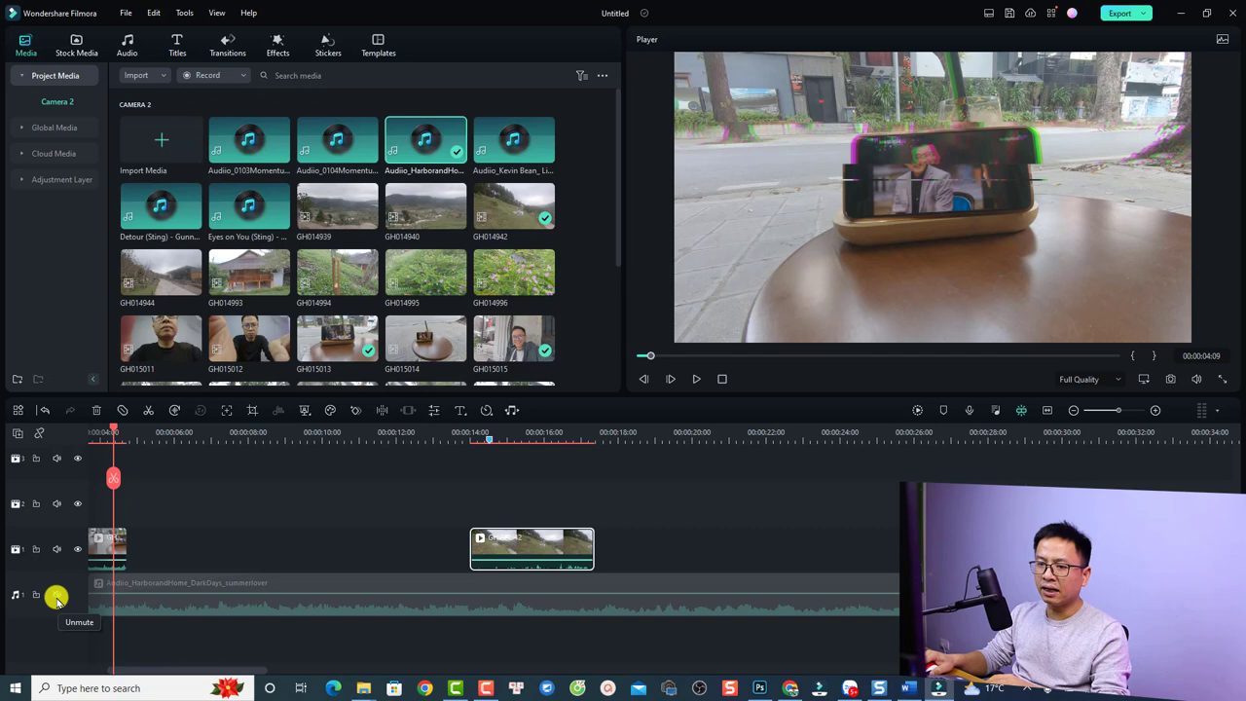
{"action": "left_click", "coordinate": [467, 435]}
{"action": "key", "text": "space"}
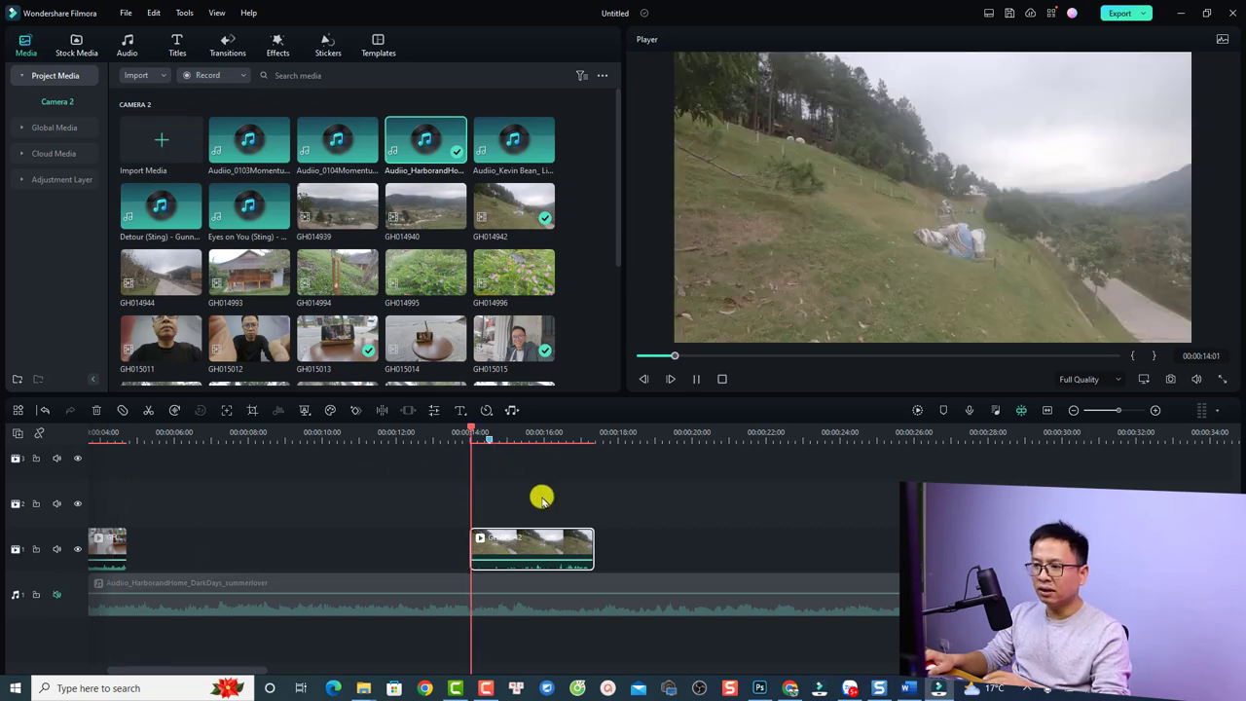
{"action": "key", "text": "space"}
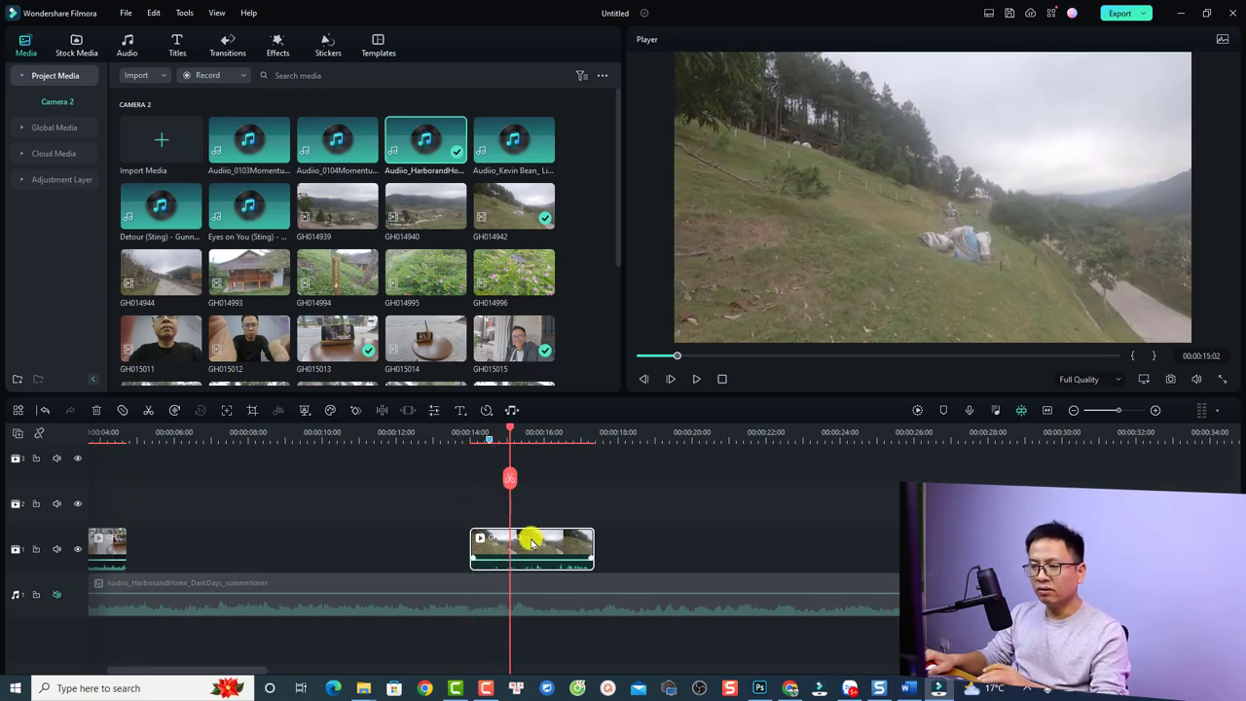
Mute the GH014942 clip on video track 1.
{"action": "right_click", "coordinate": [531, 542]}
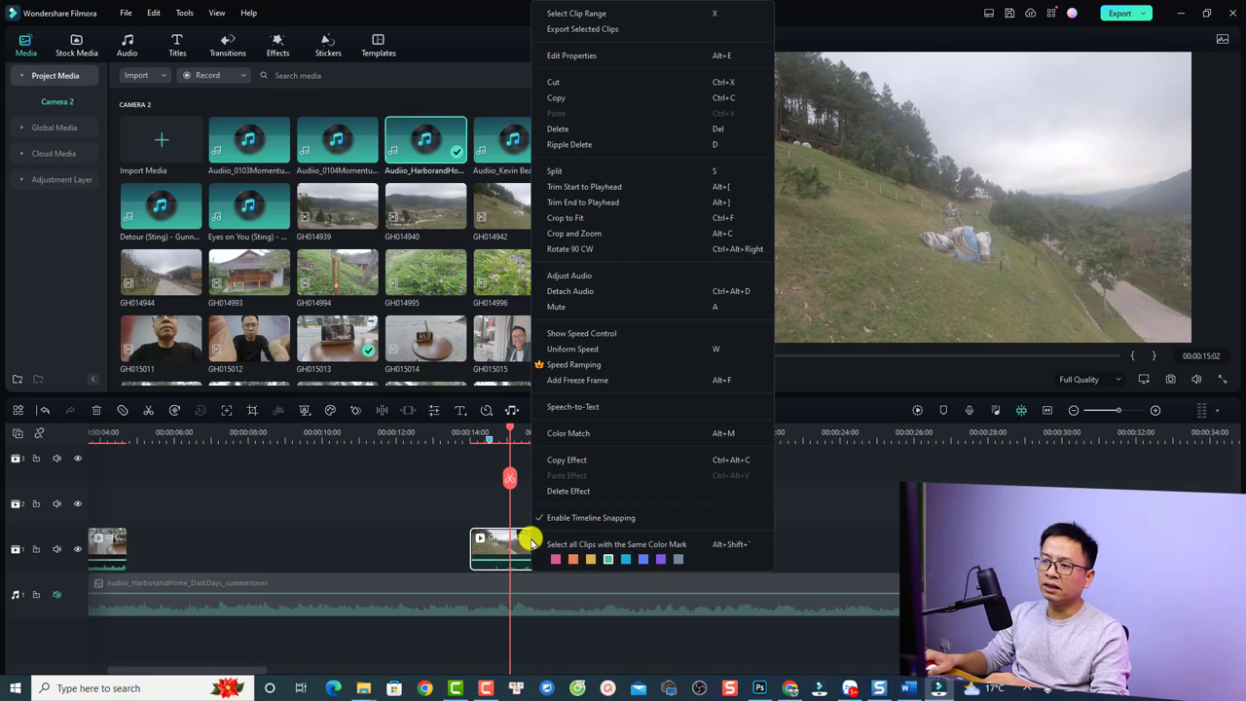
{"action": "left_click", "coordinate": [558, 310]}
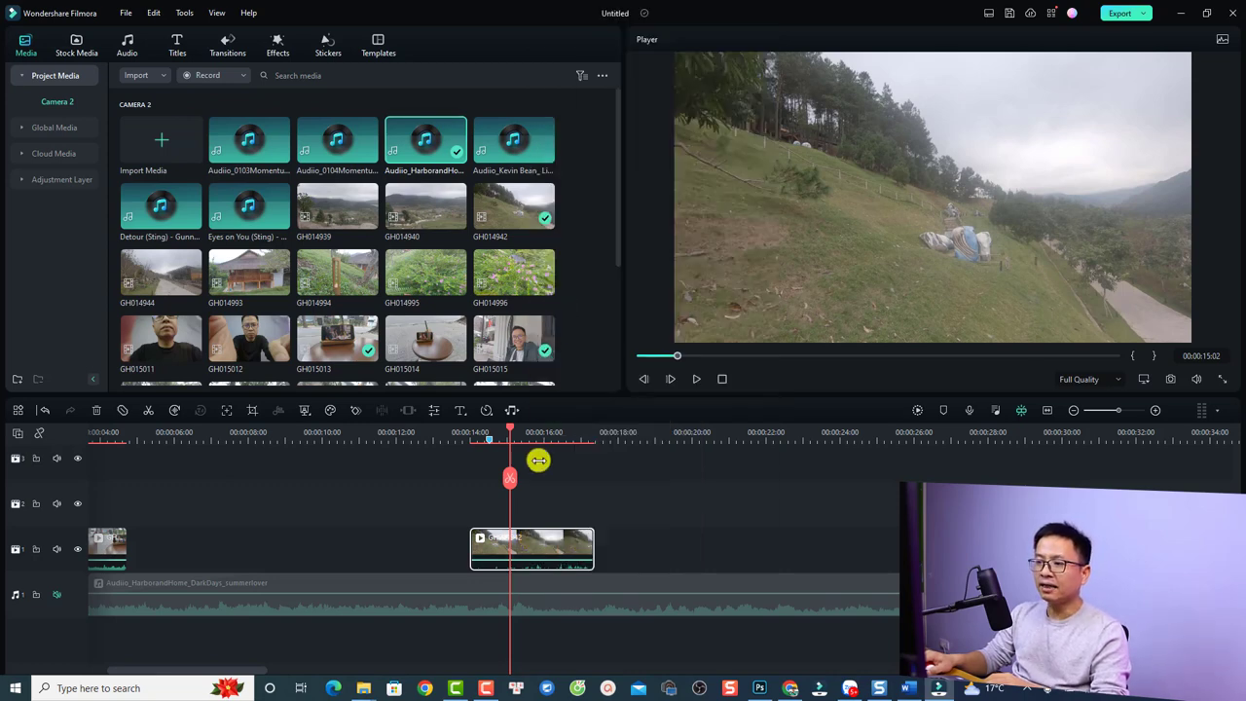
Detach the audio from the GH014942 clip and delete the detached audio clip.
{"action": "right_click", "coordinate": [527, 535]}
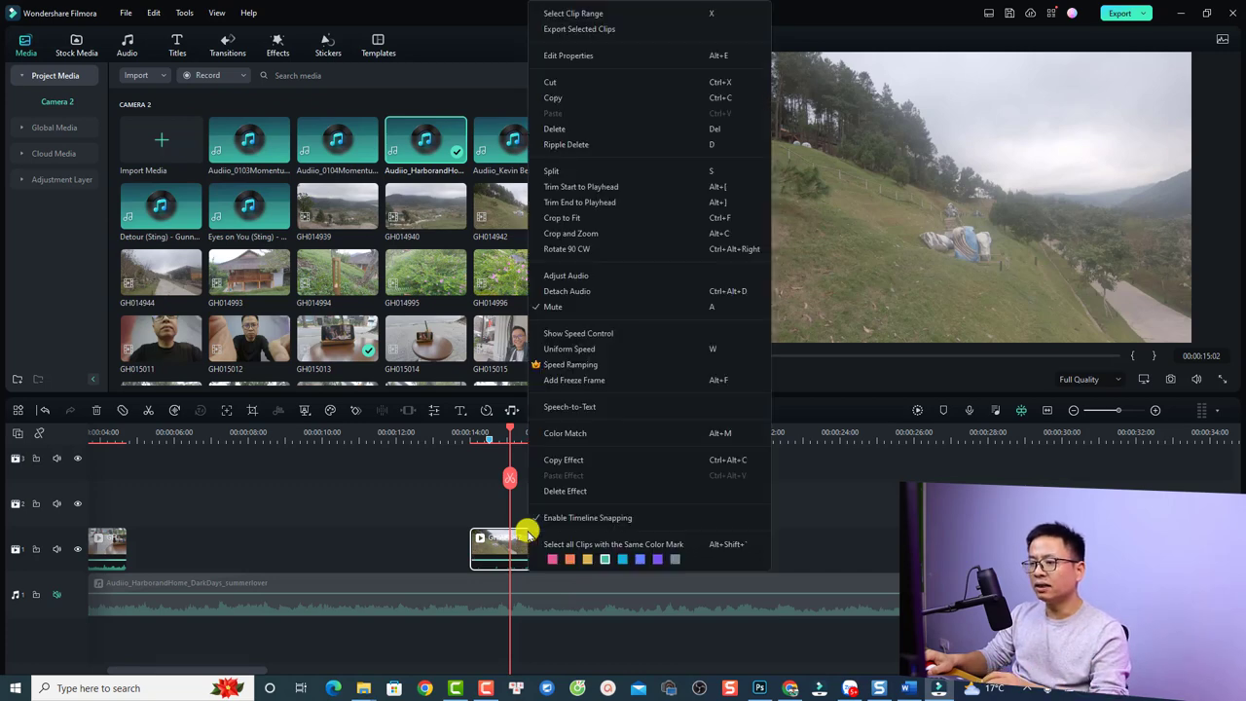
{"action": "left_click", "coordinate": [572, 293]}
{"action": "scroll", "coordinate": [517, 594], "scroll_direction": "down", "scroll_amount": 1}
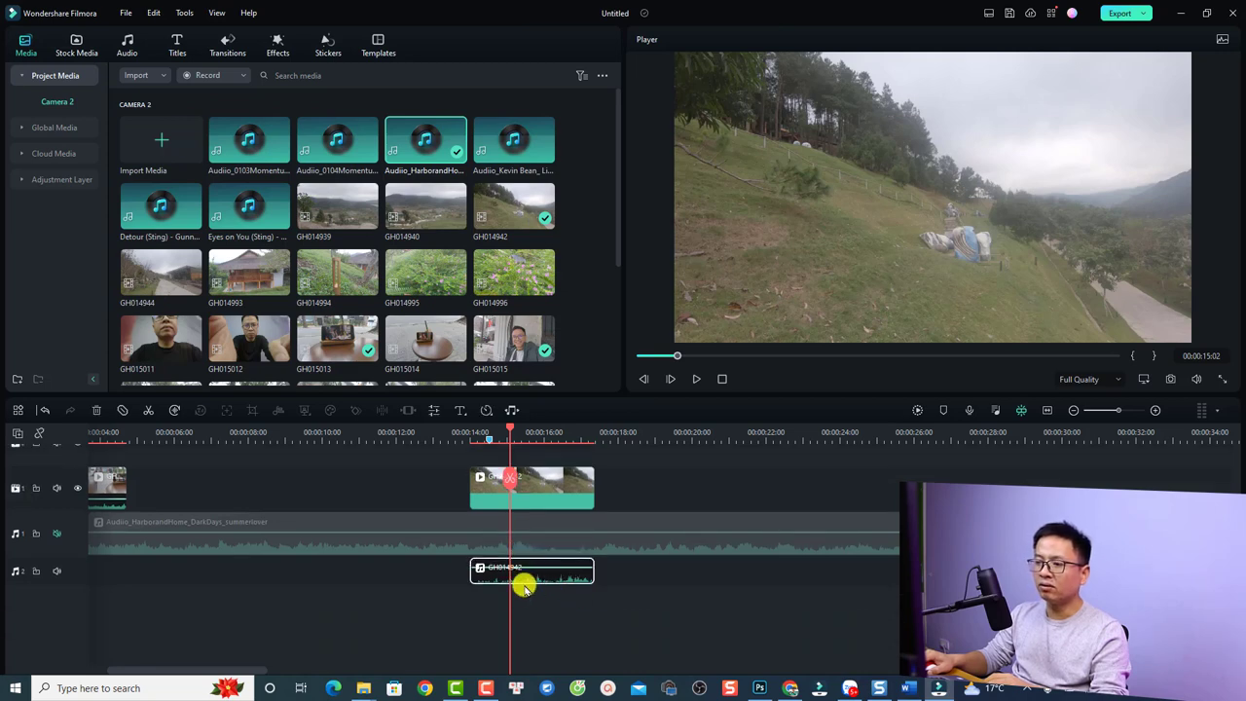
{"action": "key", "text": "Delete"}
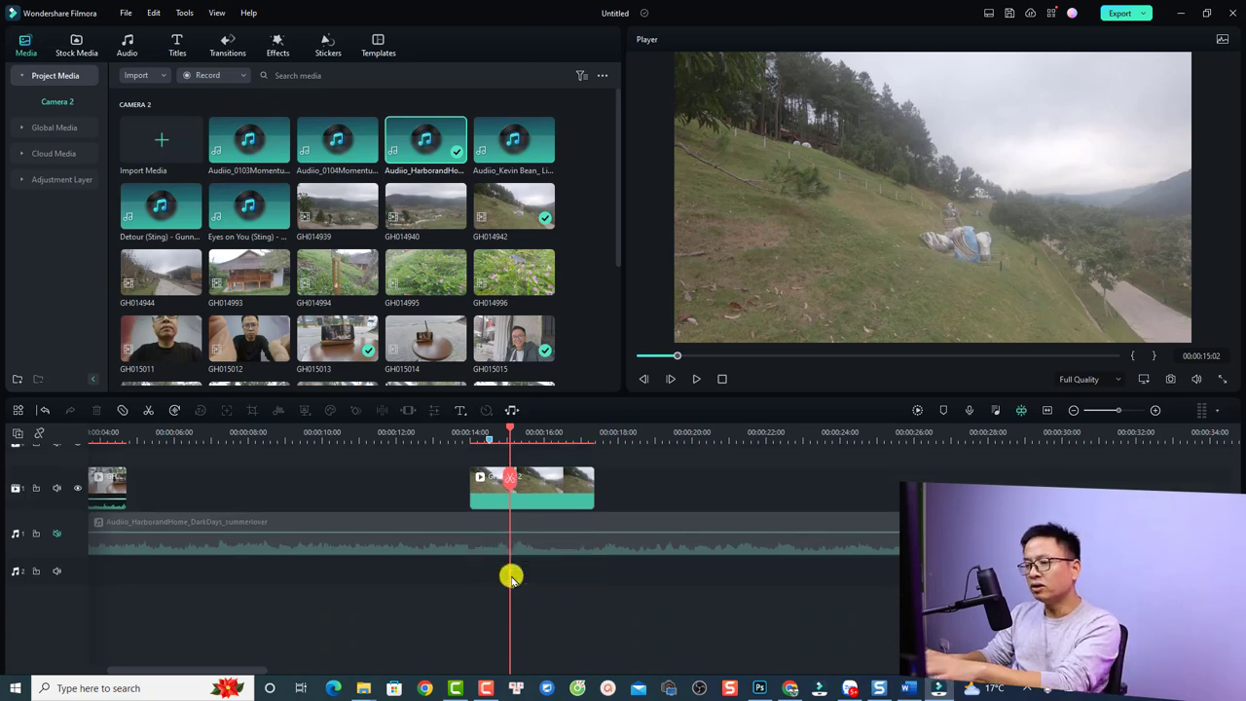
Preview the silent GH014942 clip from about 14 seconds and undo the muting and removal of its audio.
{"action": "left_click", "coordinate": [471, 431]}
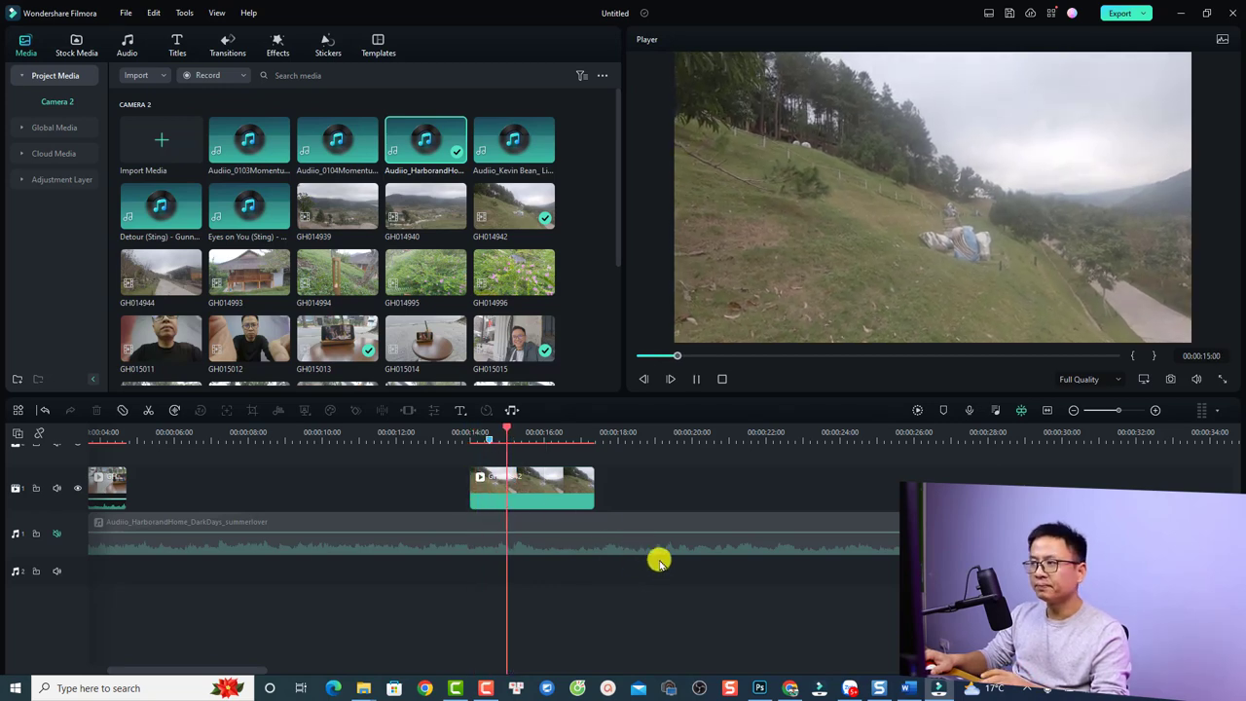
{"action": "key", "text": "space"}
{"action": "key", "text": "ctrl+alt+d"}
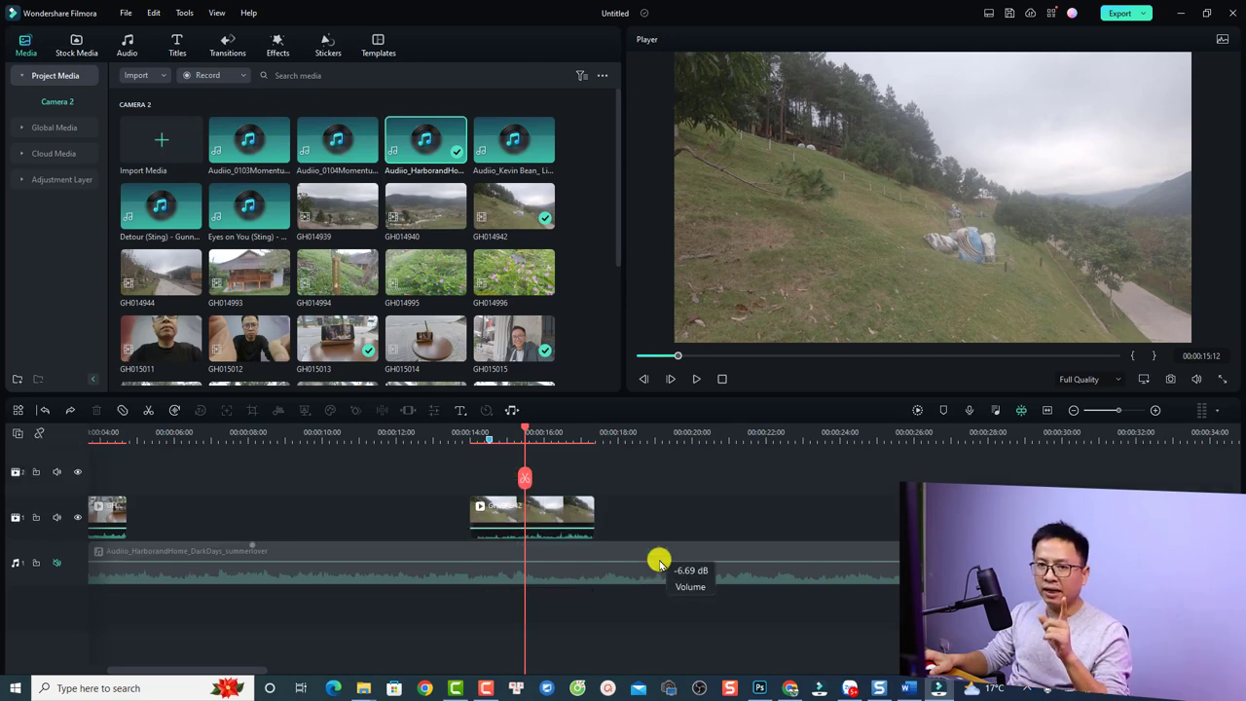
Raise the volume of the GH014942 clip's own audio to 12 dB.
{"action": "left_click", "coordinate": [545, 507]}
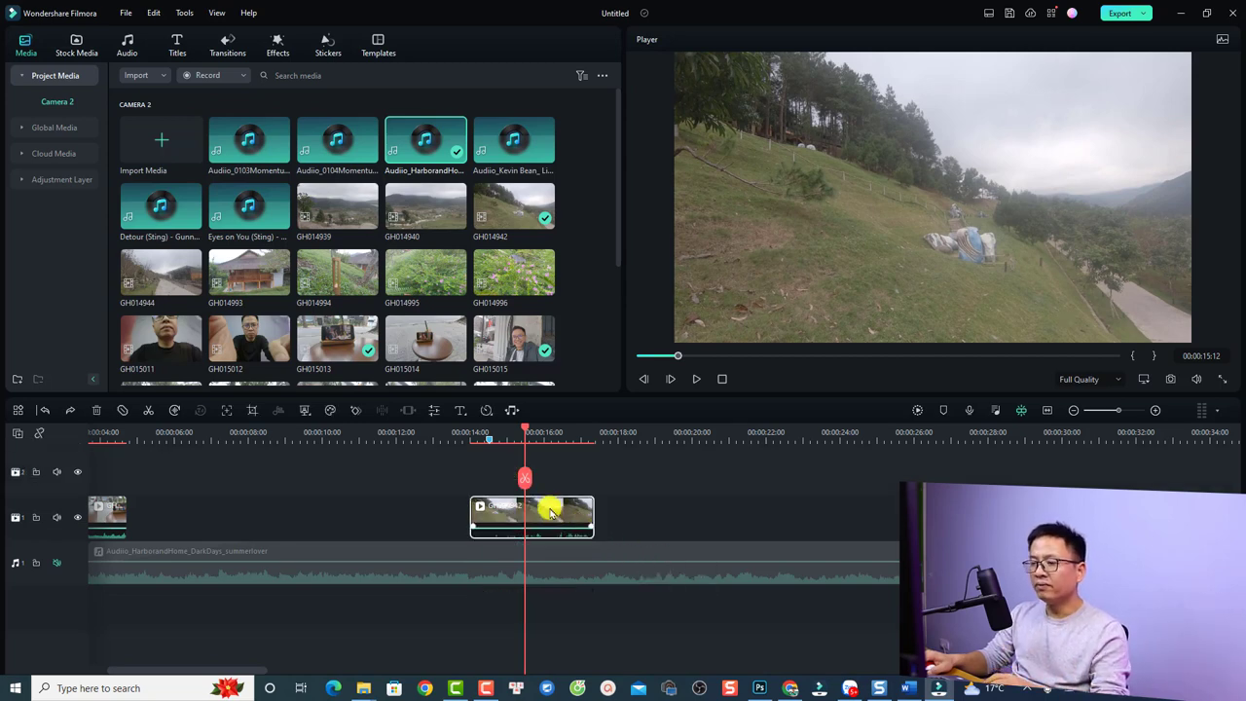
{"action": "left_click_drag", "start_coordinate": [540, 529], "coordinate": [538, 526]}
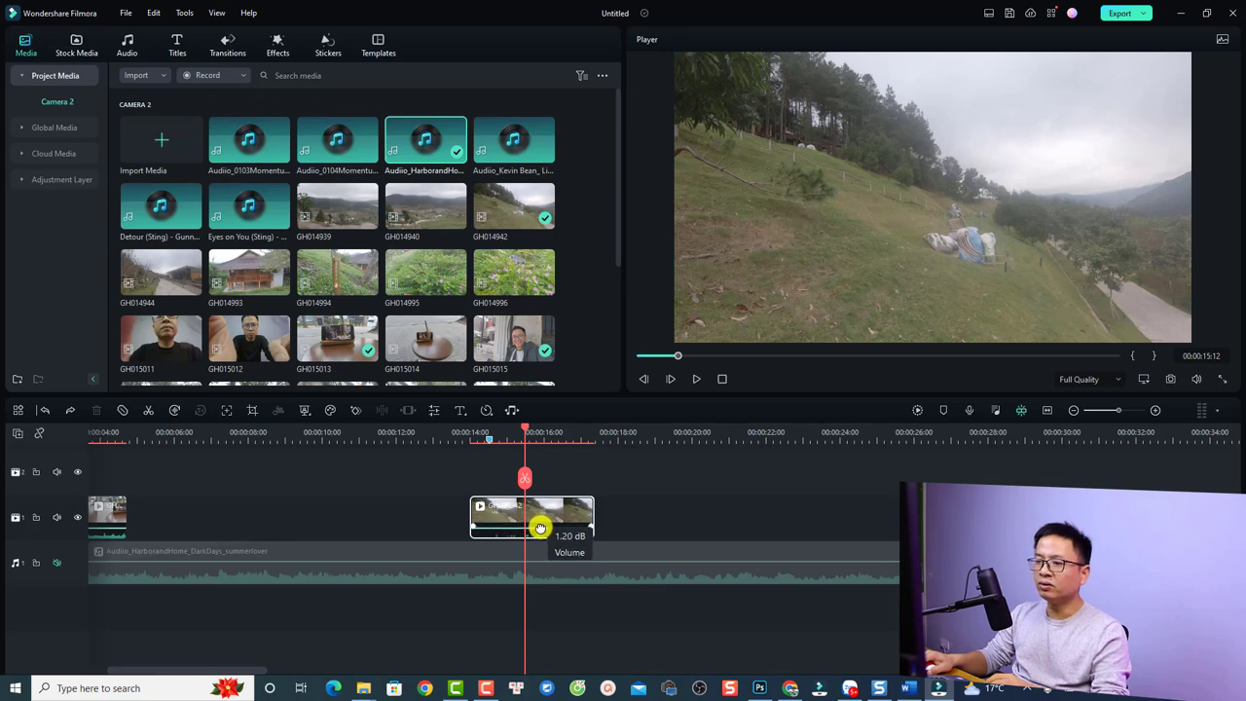
{"action": "left_click_drag", "start_coordinate": [539, 526], "coordinate": [536, 522]}
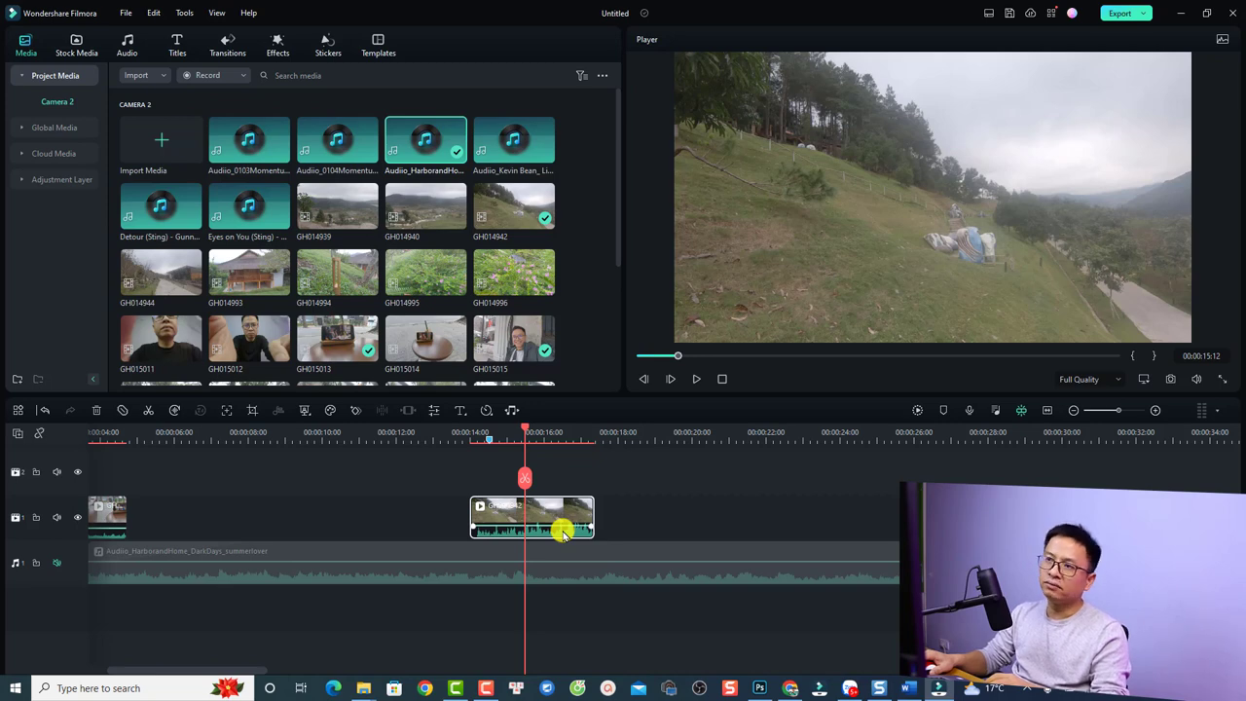
Examine the GH014942 clip's audio properties, from volume and fades through the equalizer to the denoise options.
{"action": "double_click", "coordinate": [546, 514]}
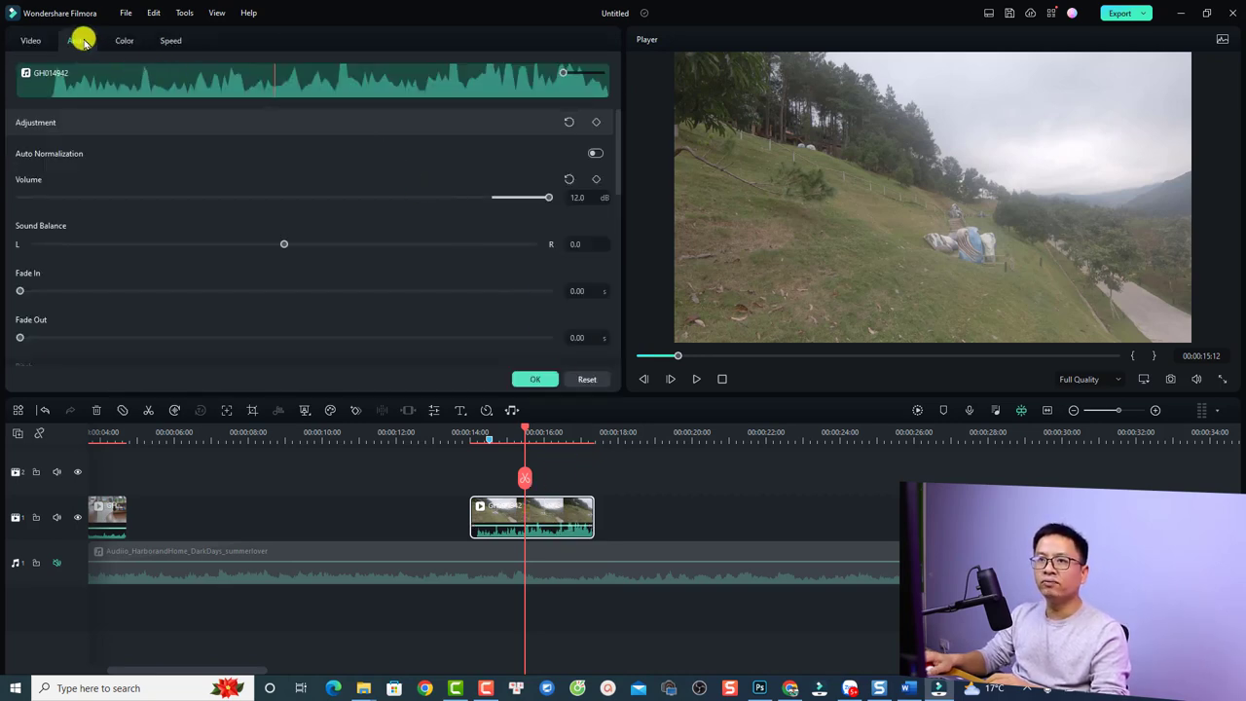
{"action": "scroll", "coordinate": [210, 316], "scroll_direction": "down", "scroll_amount": 4}
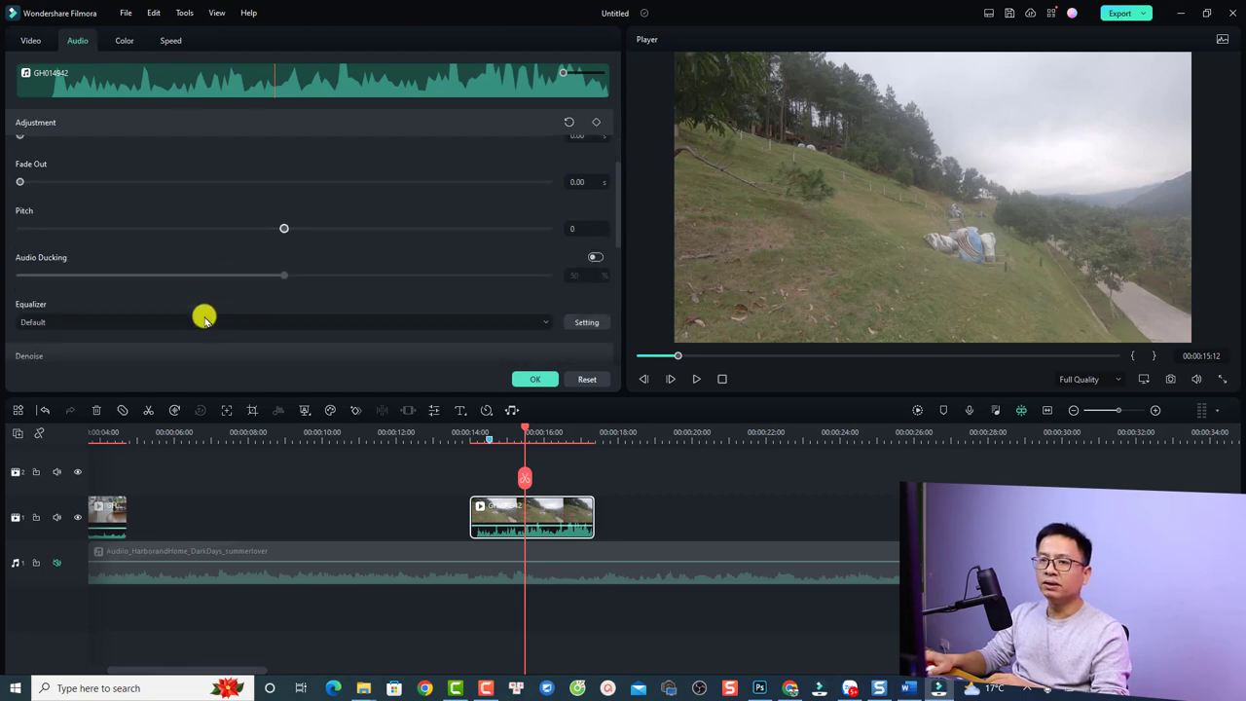
{"action": "scroll", "coordinate": [204, 317], "scroll_direction": "down", "scroll_amount": 3}
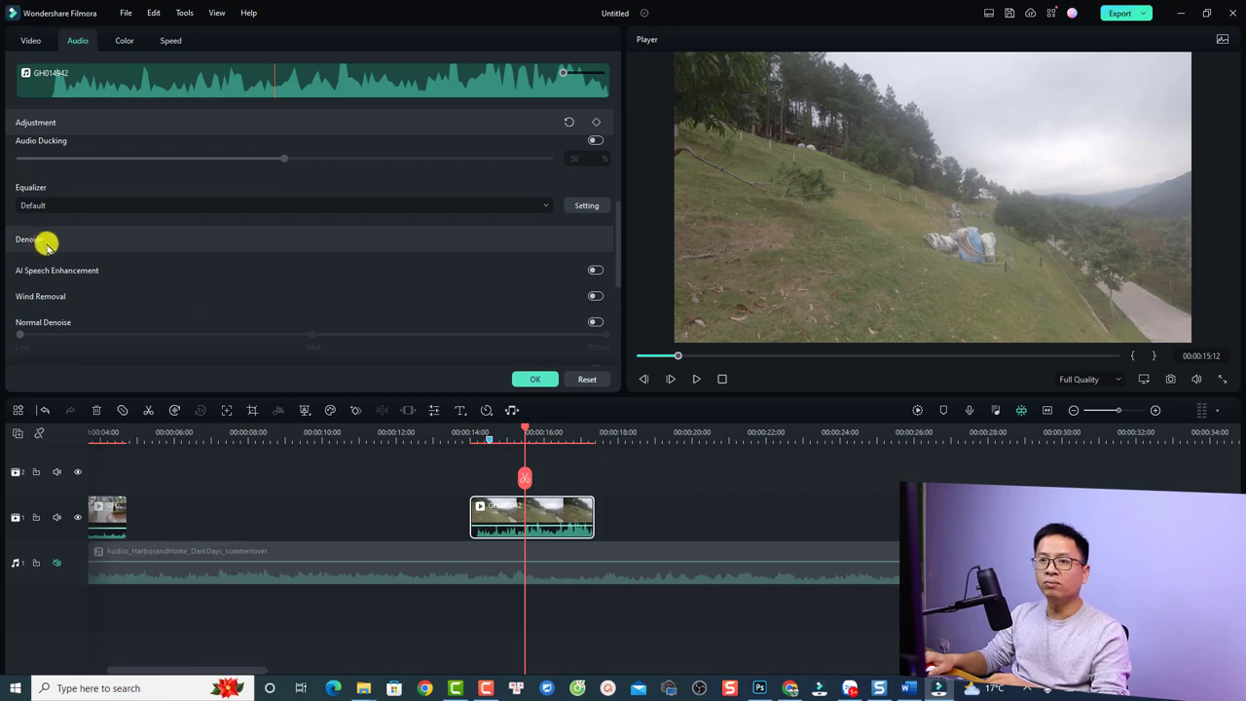
{"action": "scroll", "coordinate": [336, 268], "scroll_direction": "down", "scroll_amount": 1}
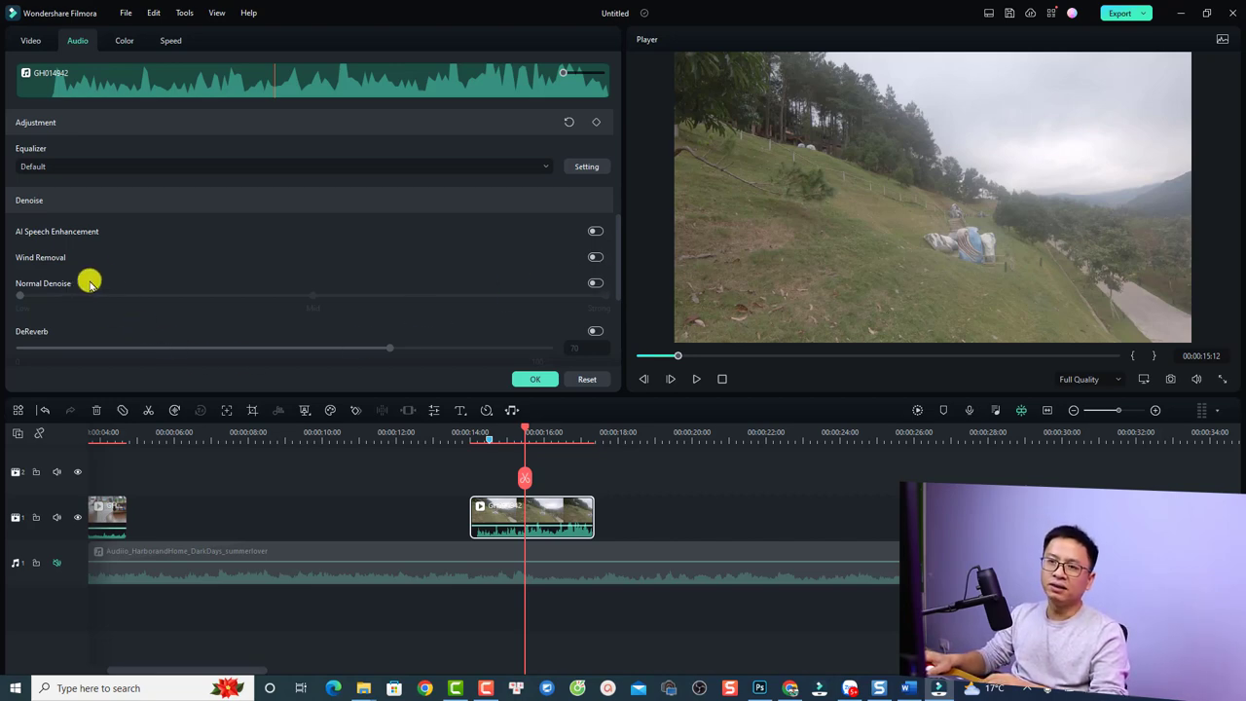
{"action": "scroll", "coordinate": [120, 268], "scroll_direction": "down", "scroll_amount": 1}
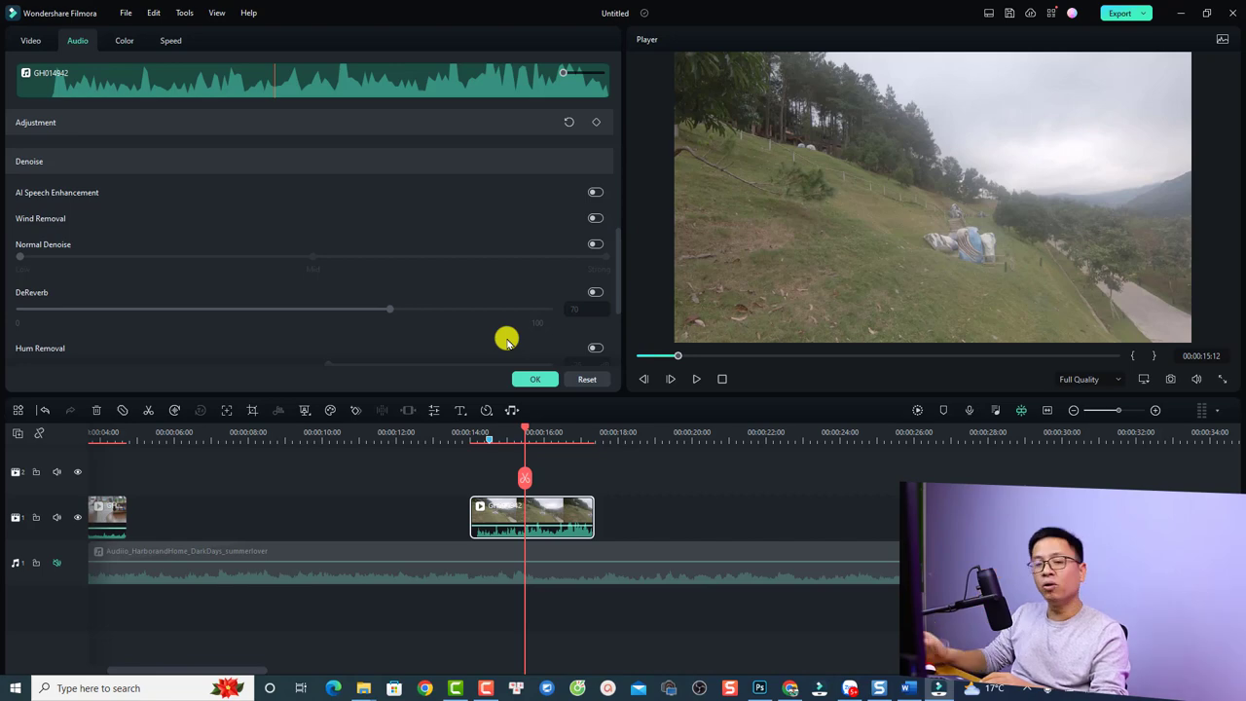
{"action": "left_click", "coordinate": [535, 379]}
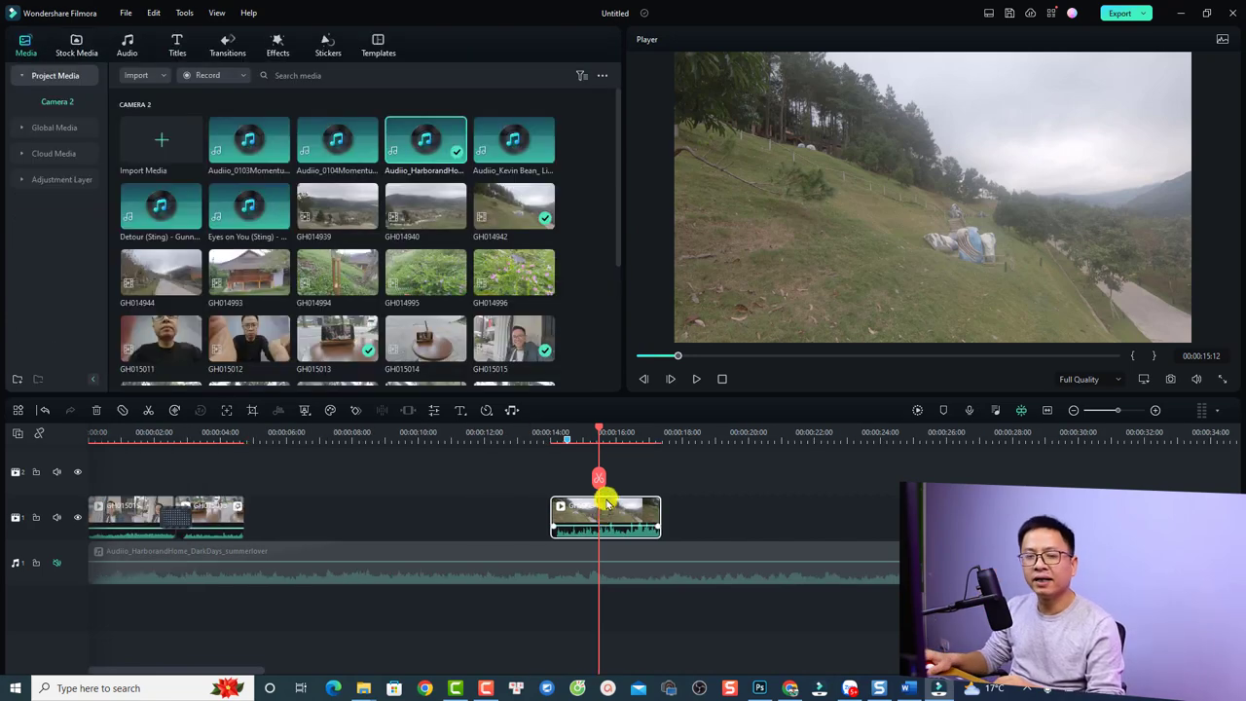
Set the uniform speed of the GH014942 clip to 5.00.
{"action": "left_click", "coordinate": [583, 438]}
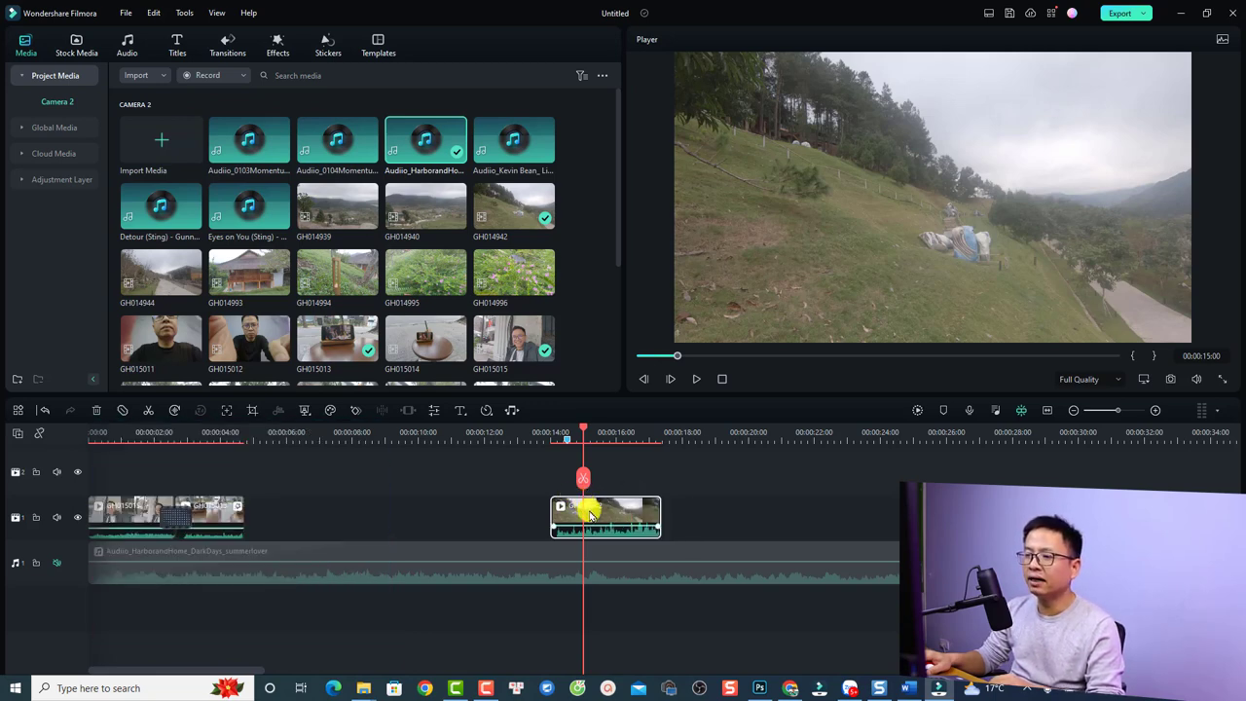
{"action": "double_click", "coordinate": [591, 515]}
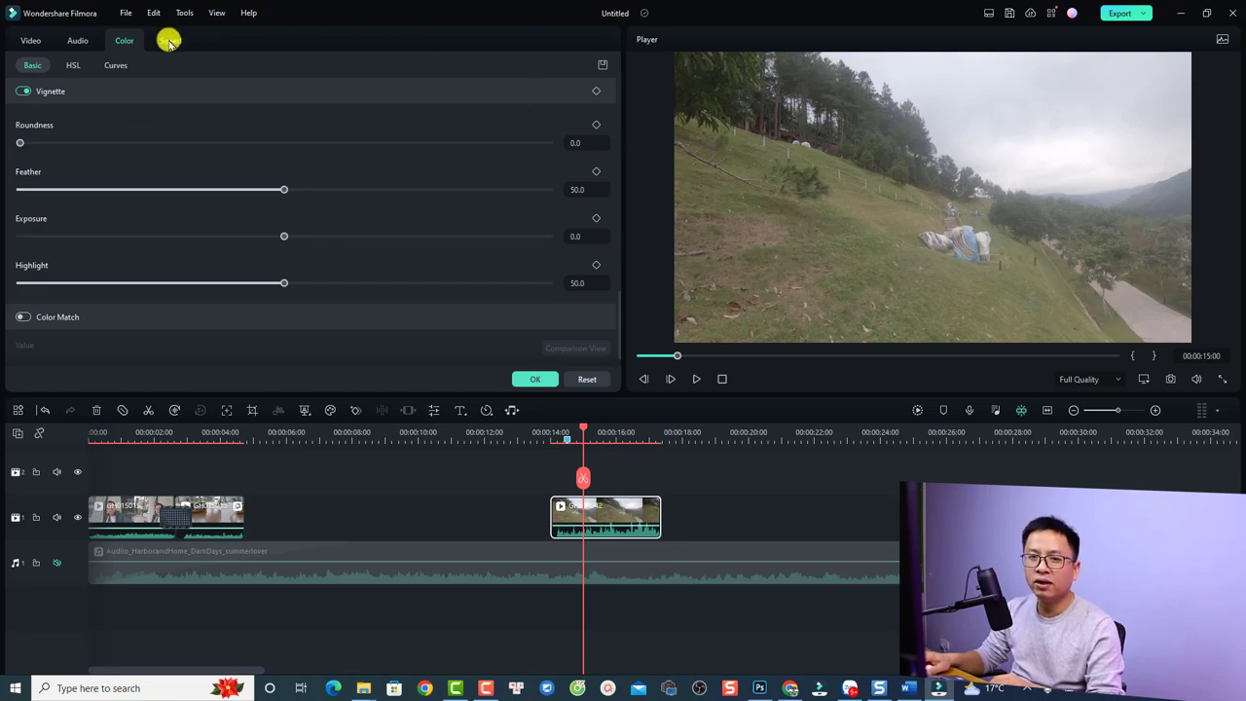
{"action": "left_click", "coordinate": [543, 379]}
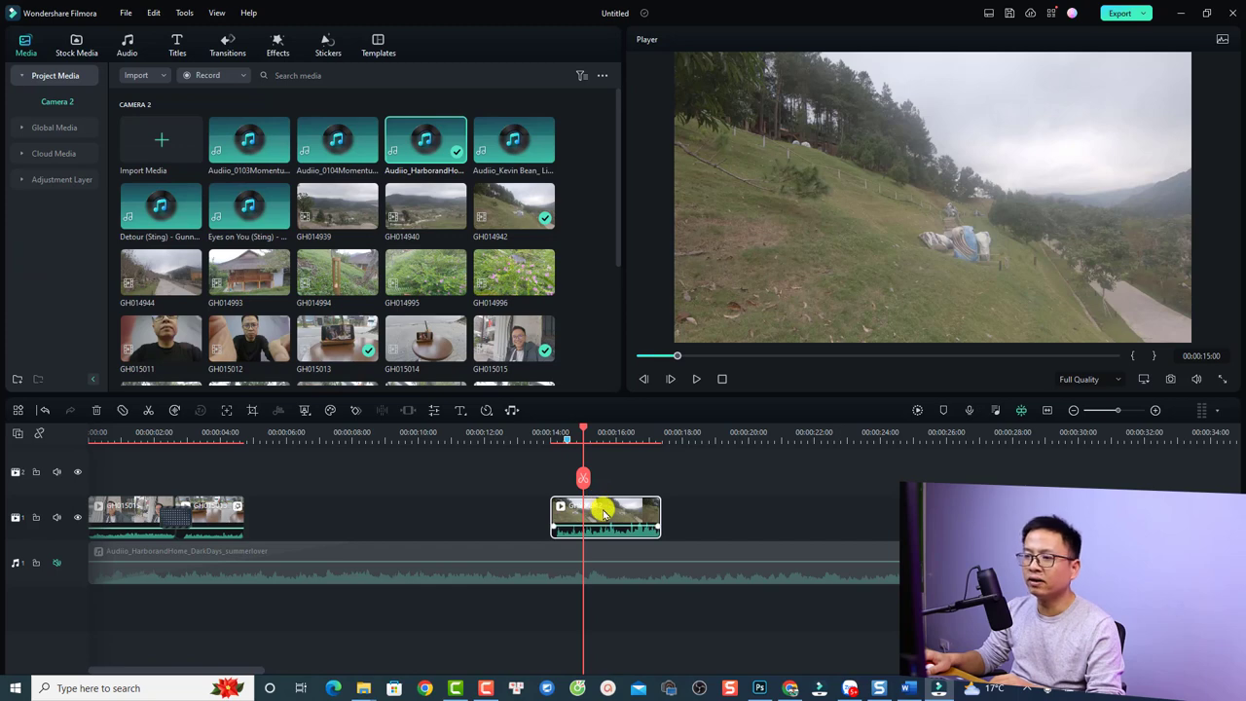
{"action": "left_click", "coordinate": [487, 413]}
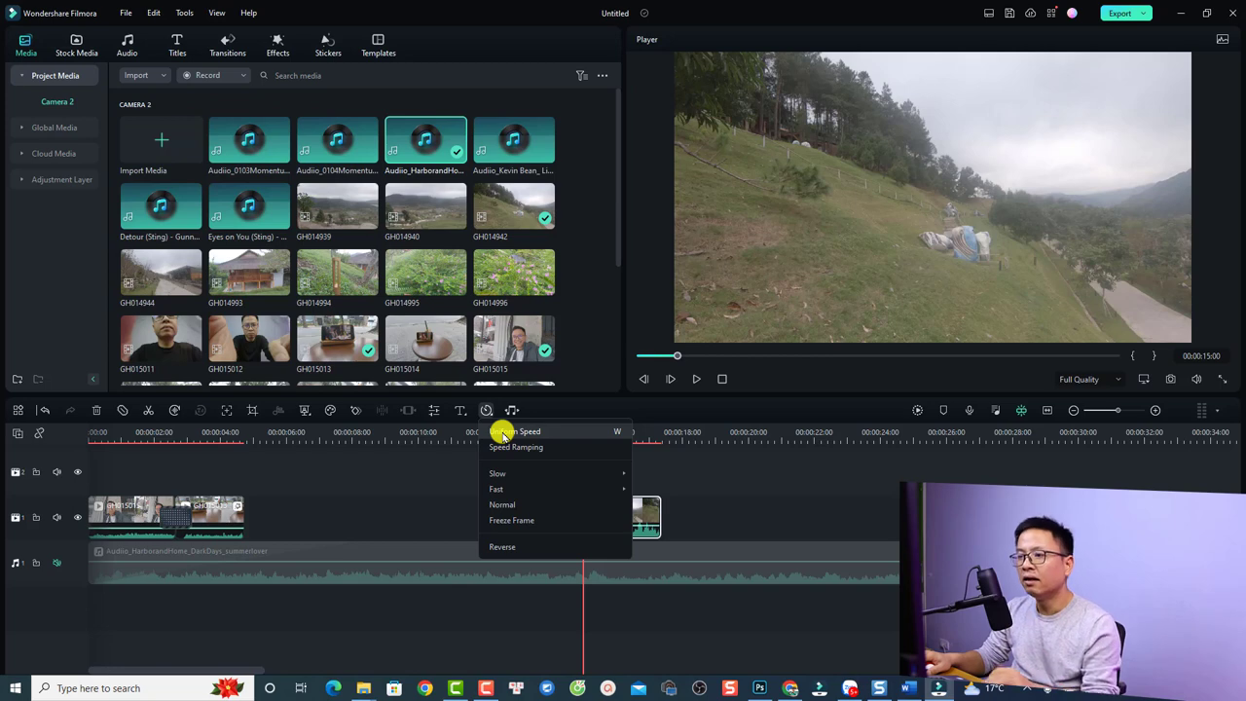
{"action": "left_click", "coordinate": [503, 433]}
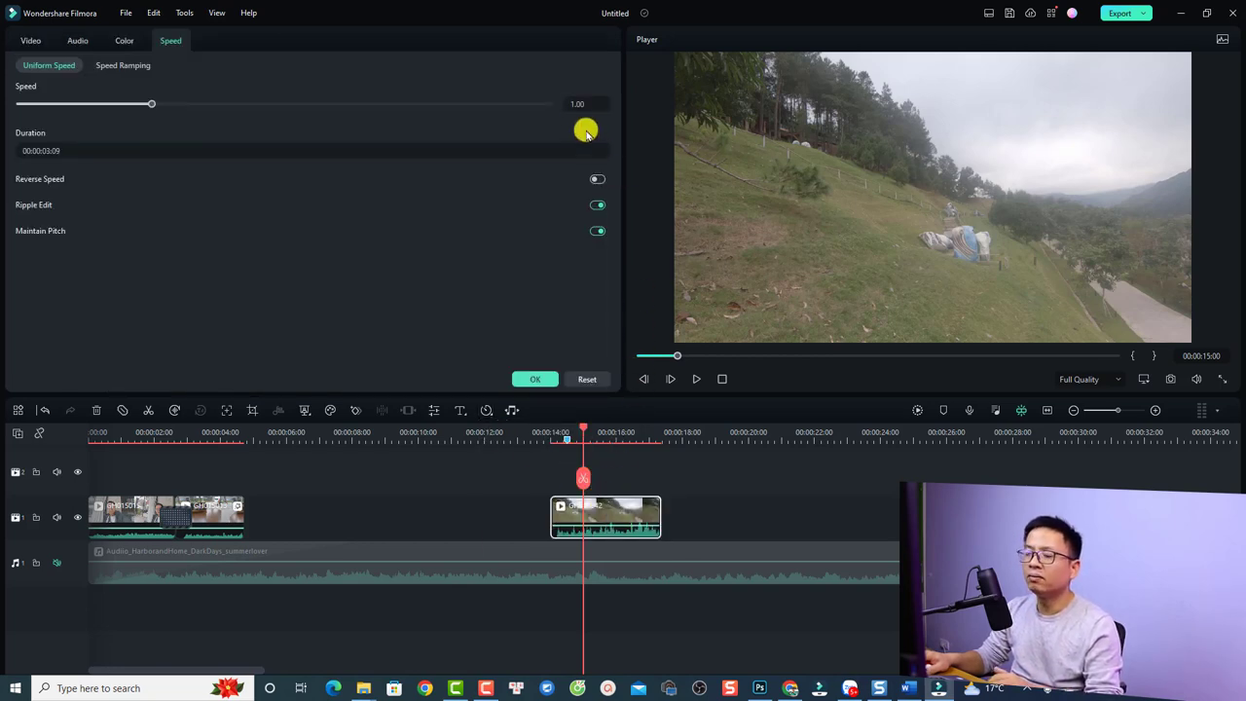
{"action": "double_click", "coordinate": [579, 105]}
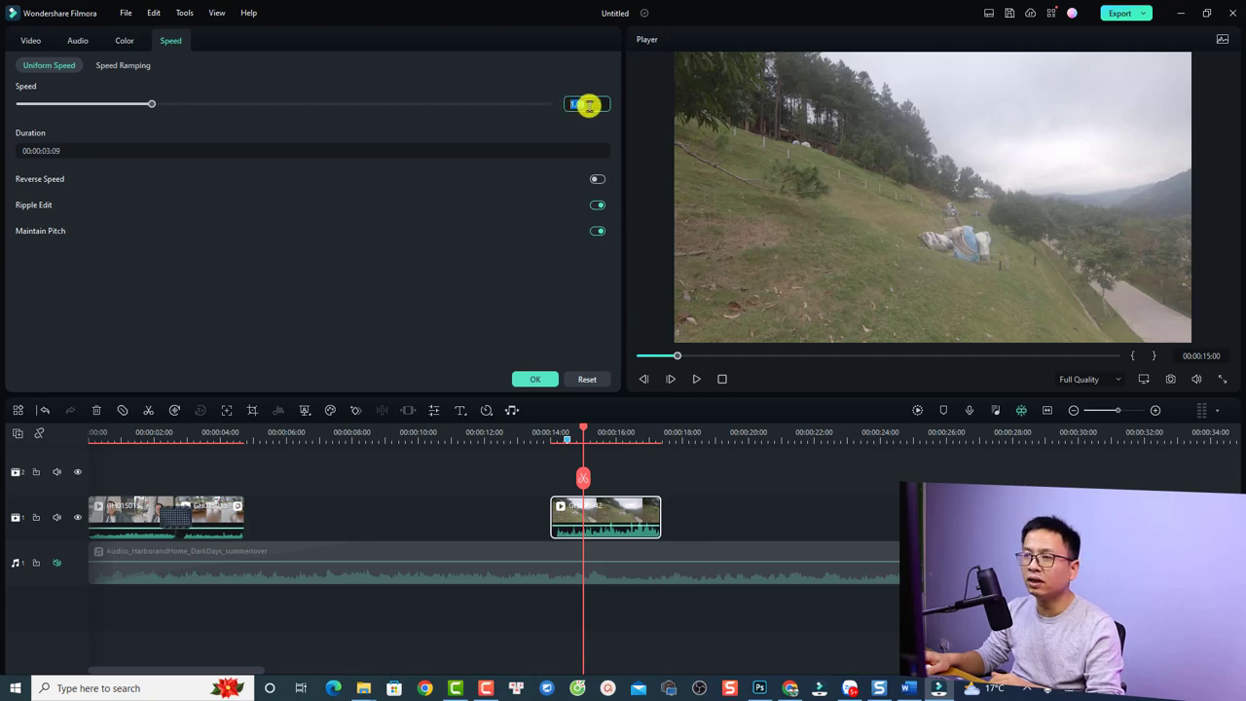
{"action": "type", "text": "5"}
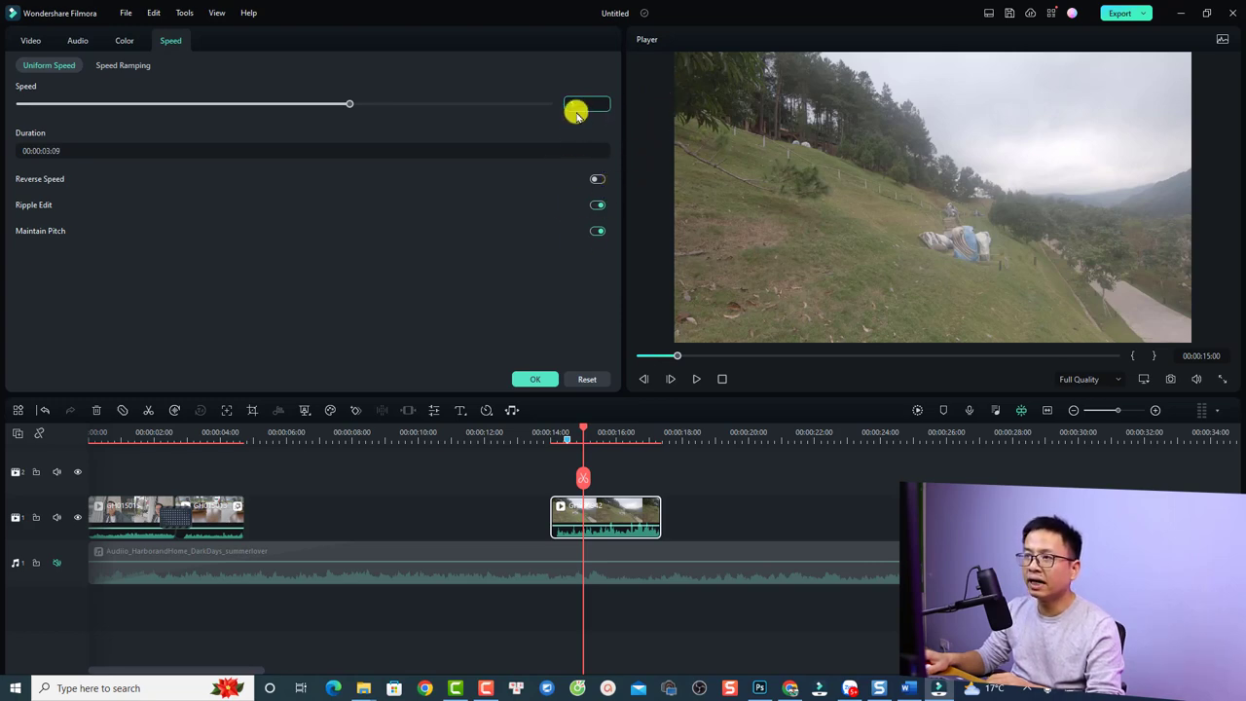
{"action": "left_click", "coordinate": [535, 378]}
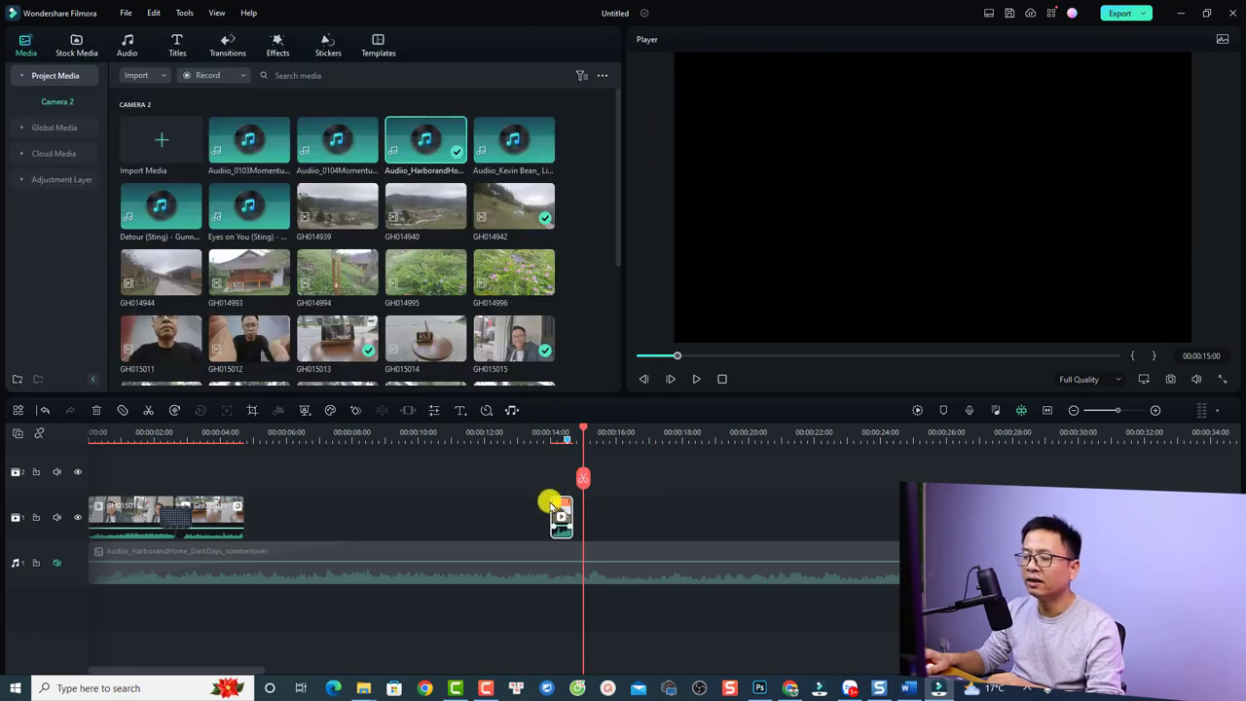
Align the start of the sped-up GH014942 clip with the playhead at 00:00:13:24 and preview it.
{"action": "left_click", "coordinate": [548, 436]}
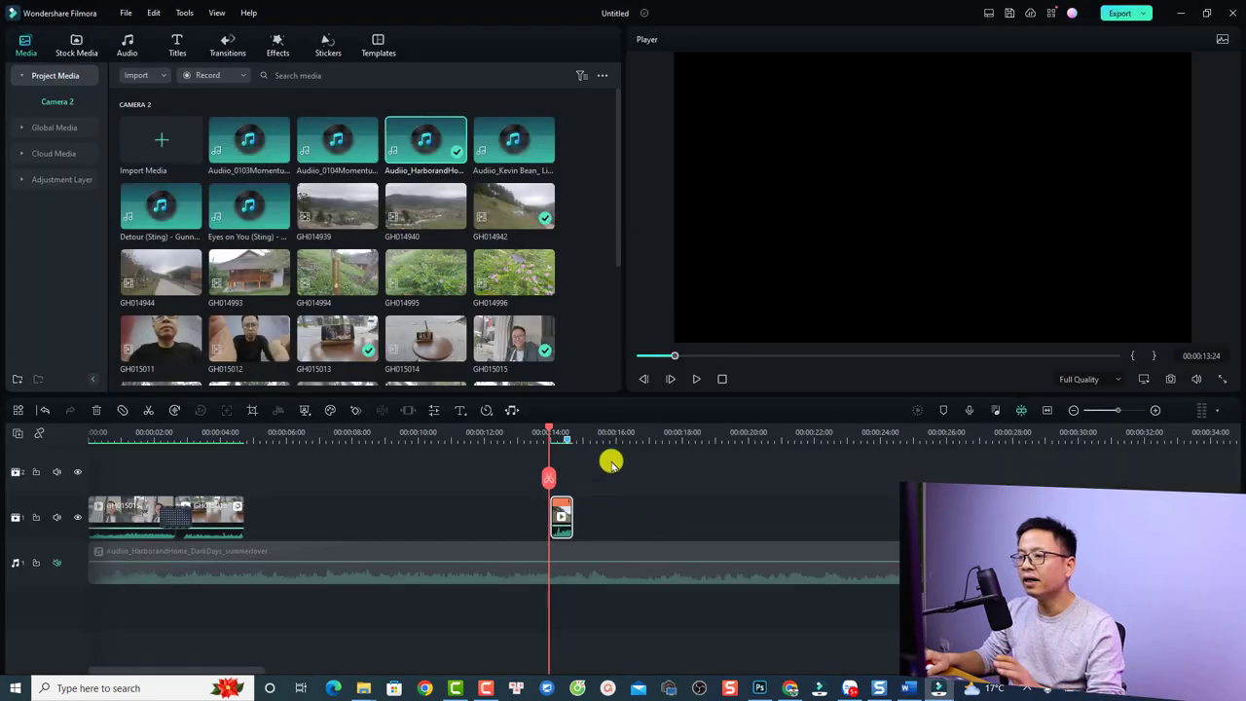
{"action": "key", "text": "ctrl+="}
{"action": "key", "text": "ctrl+="}
{"action": "key", "text": "ctrl+="}
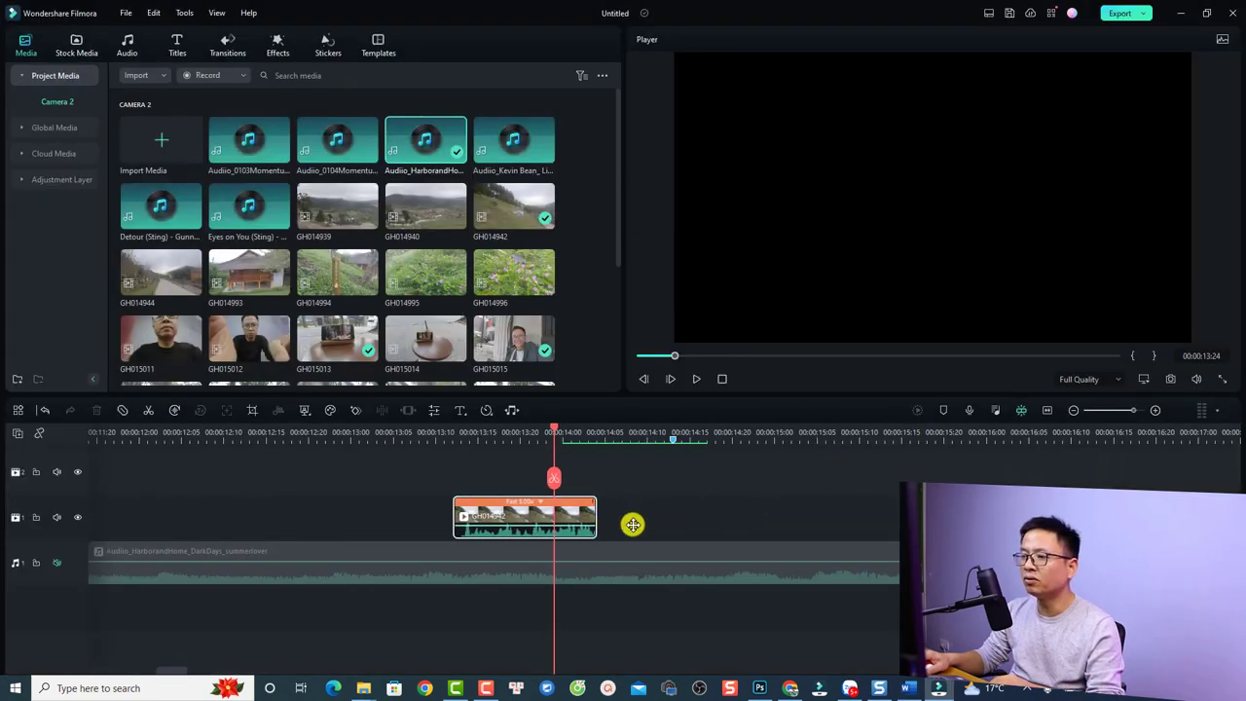
{"action": "left_click", "coordinate": [624, 519]}
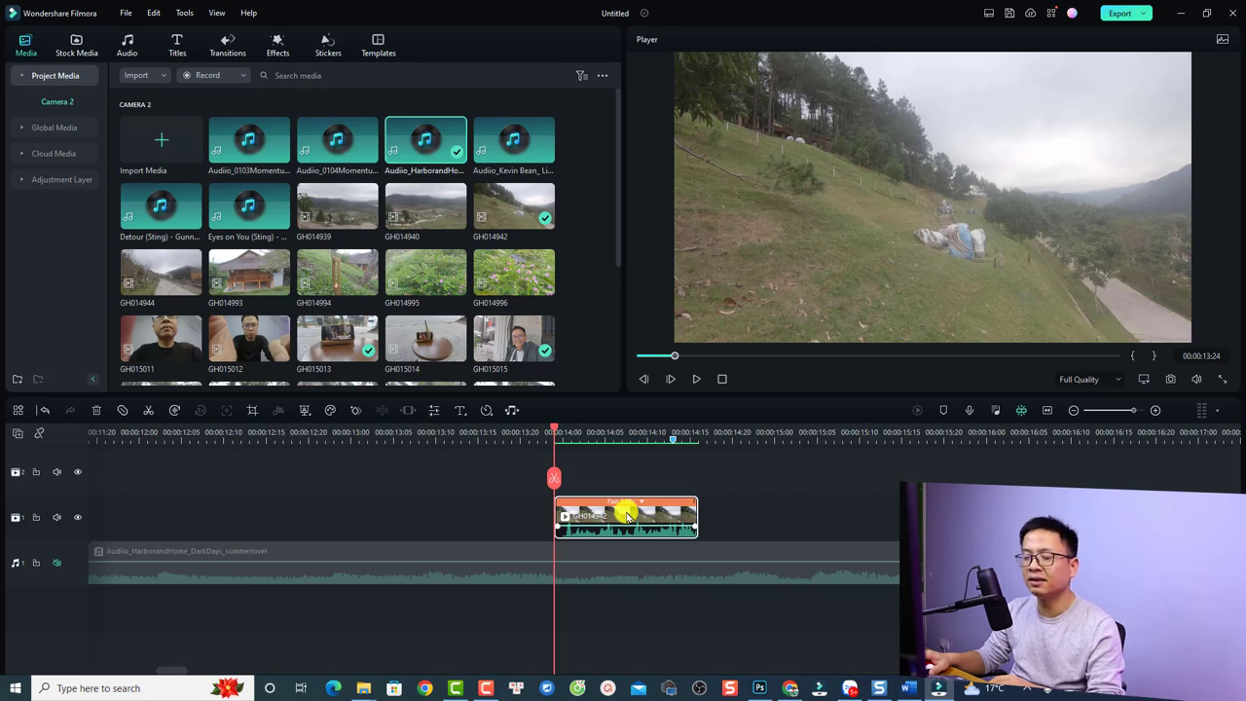
{"action": "key", "text": "space"}
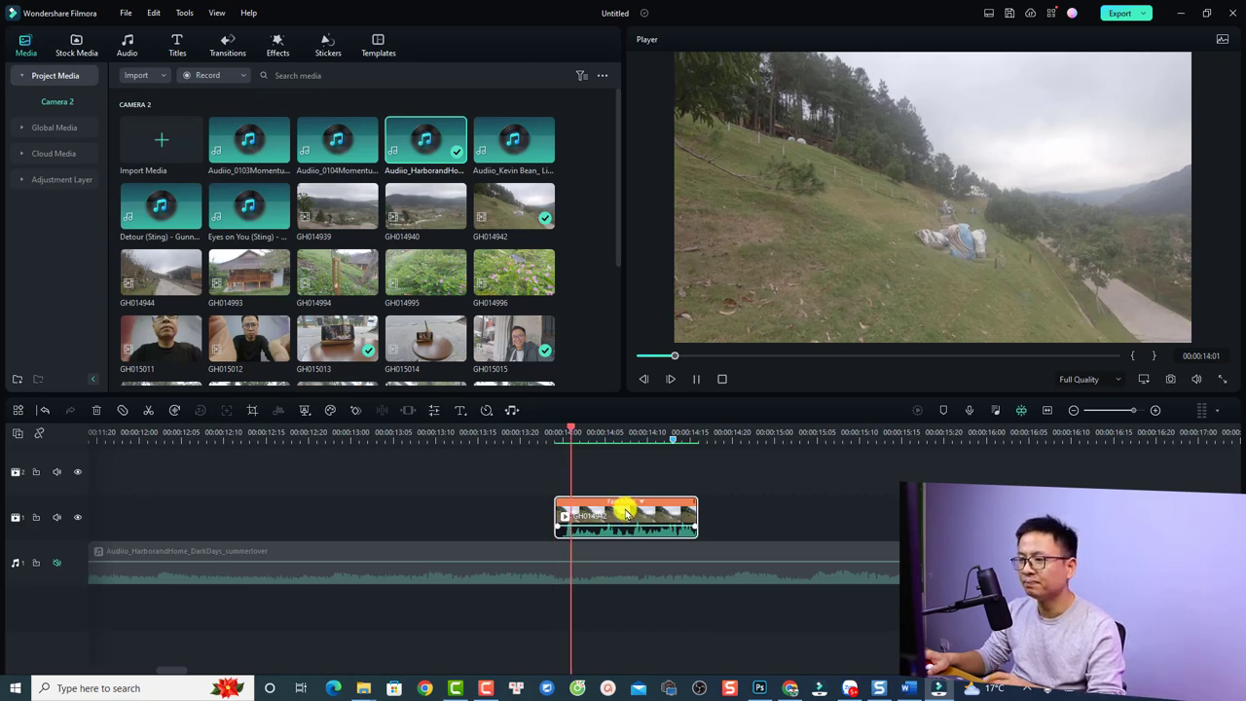
{"action": "key", "text": "space"}
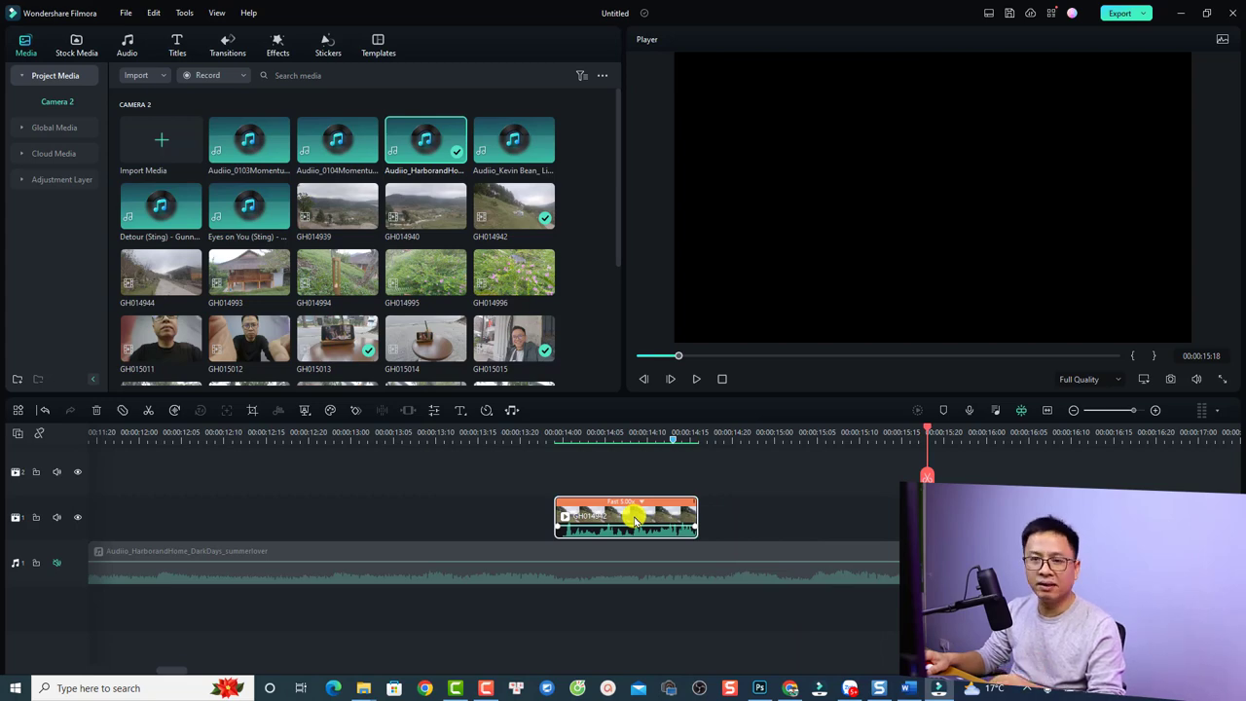
Set the uniform speed of the GH014942 clip to 0.5 and fit the whole project in the timeline.
{"action": "double_click", "coordinate": [635, 521]}
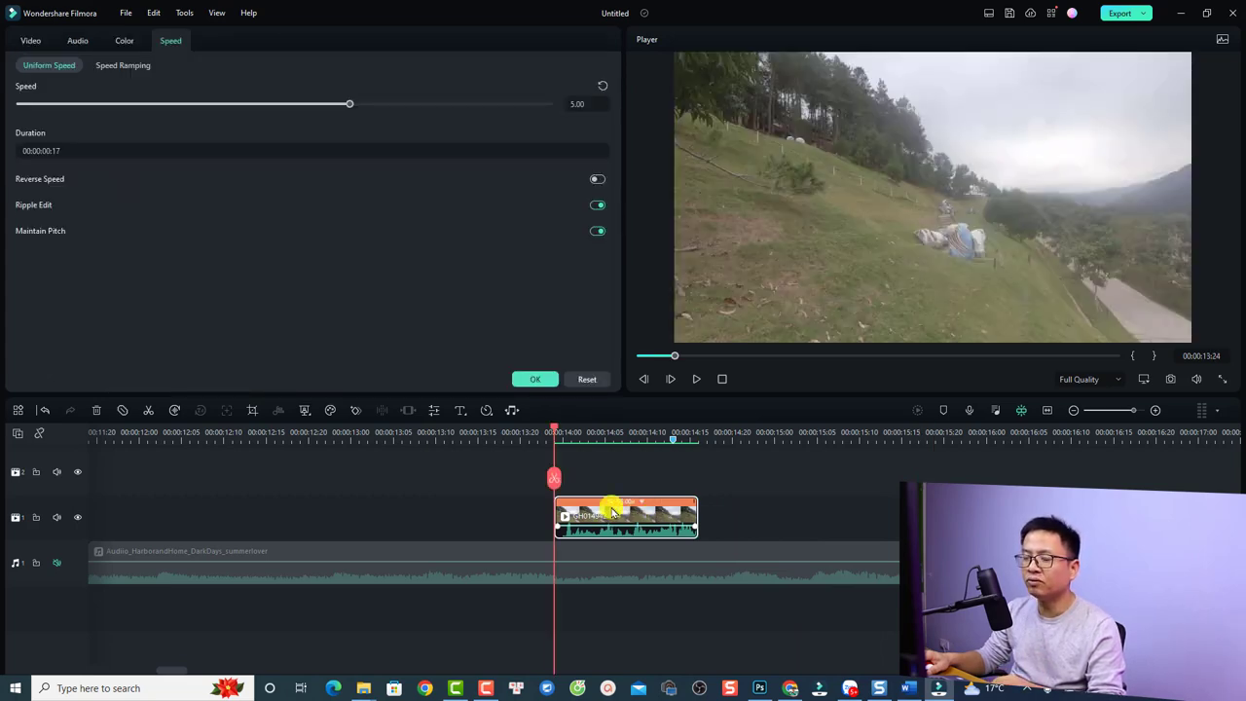
{"action": "left_click", "coordinate": [573, 102]}
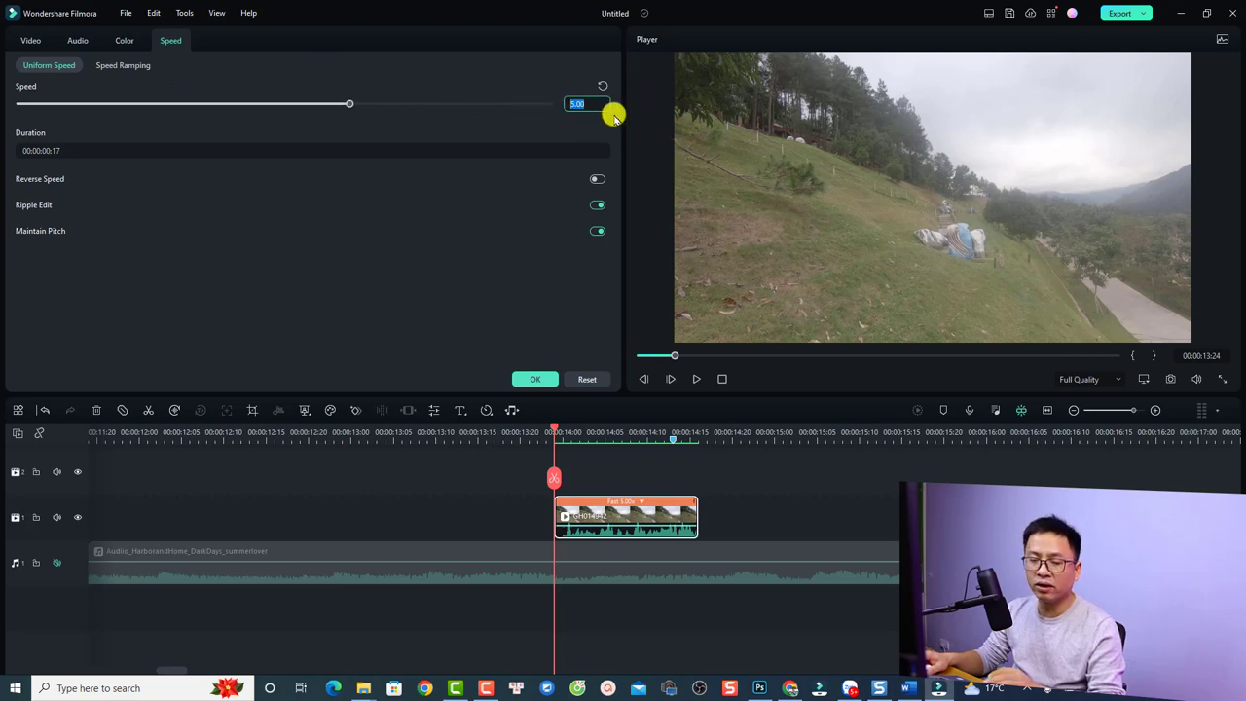
{"action": "type", "text": "0"}
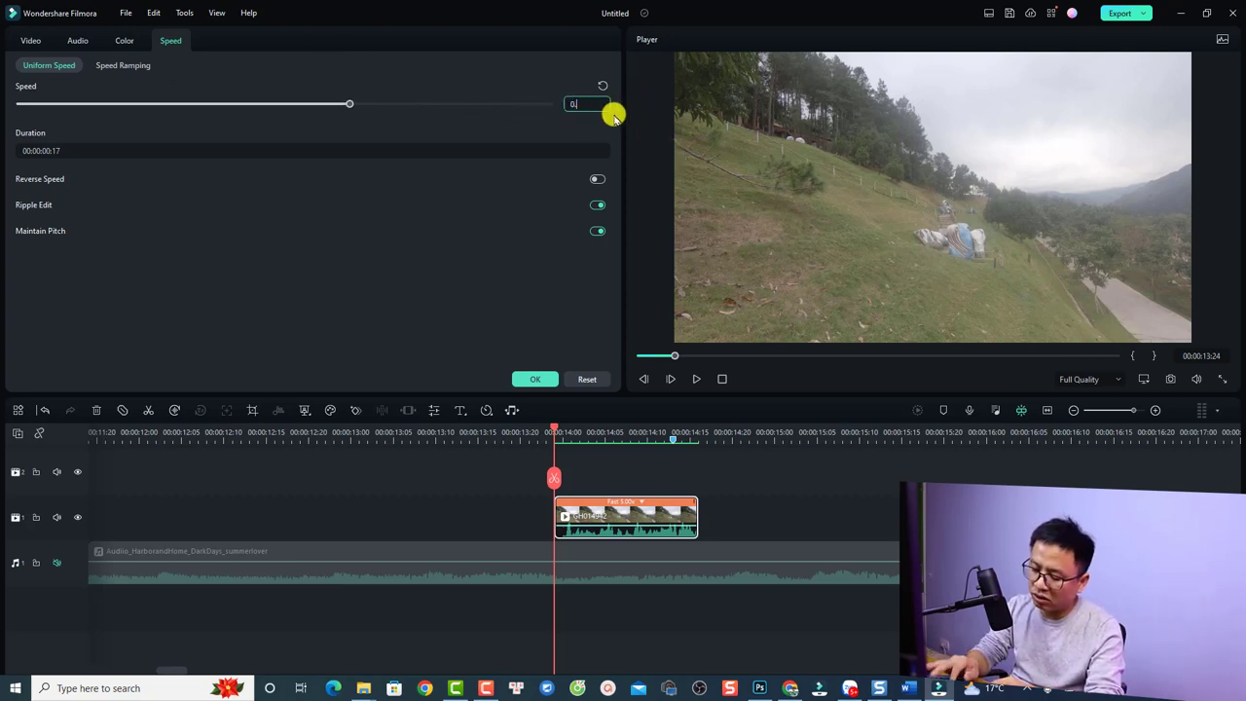
{"action": "type", "text": ".5"}
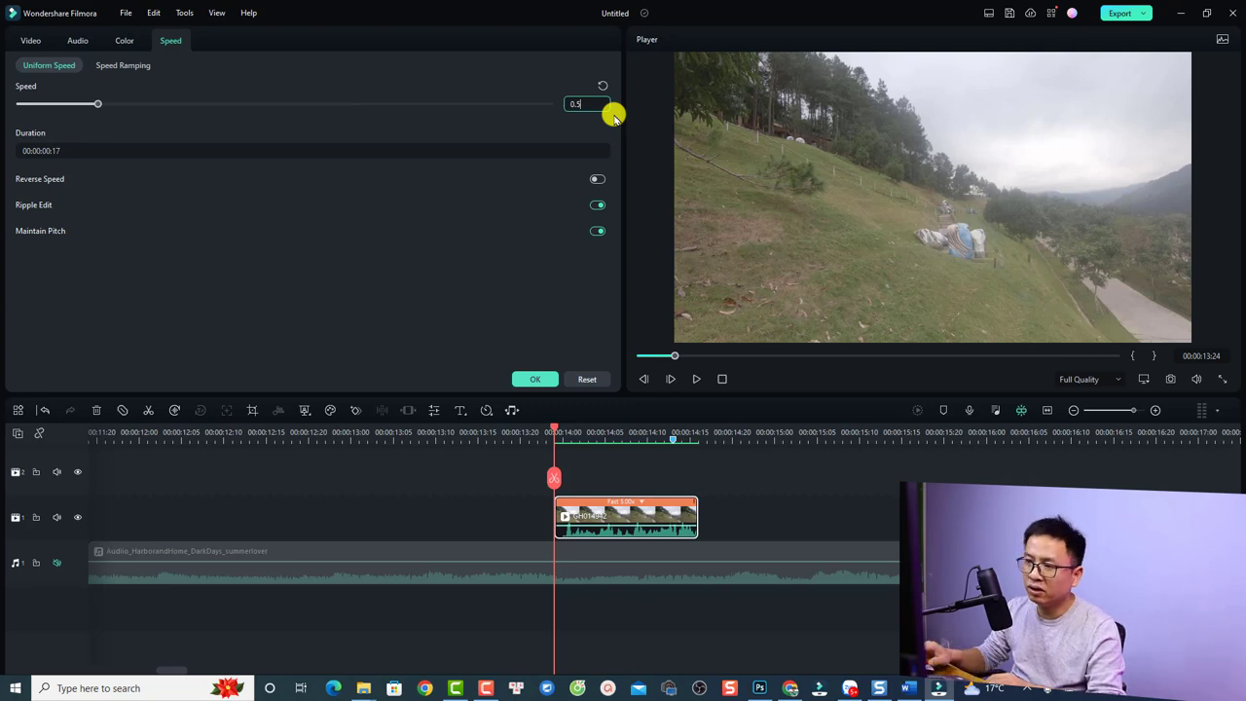
{"action": "left_click", "coordinate": [547, 379]}
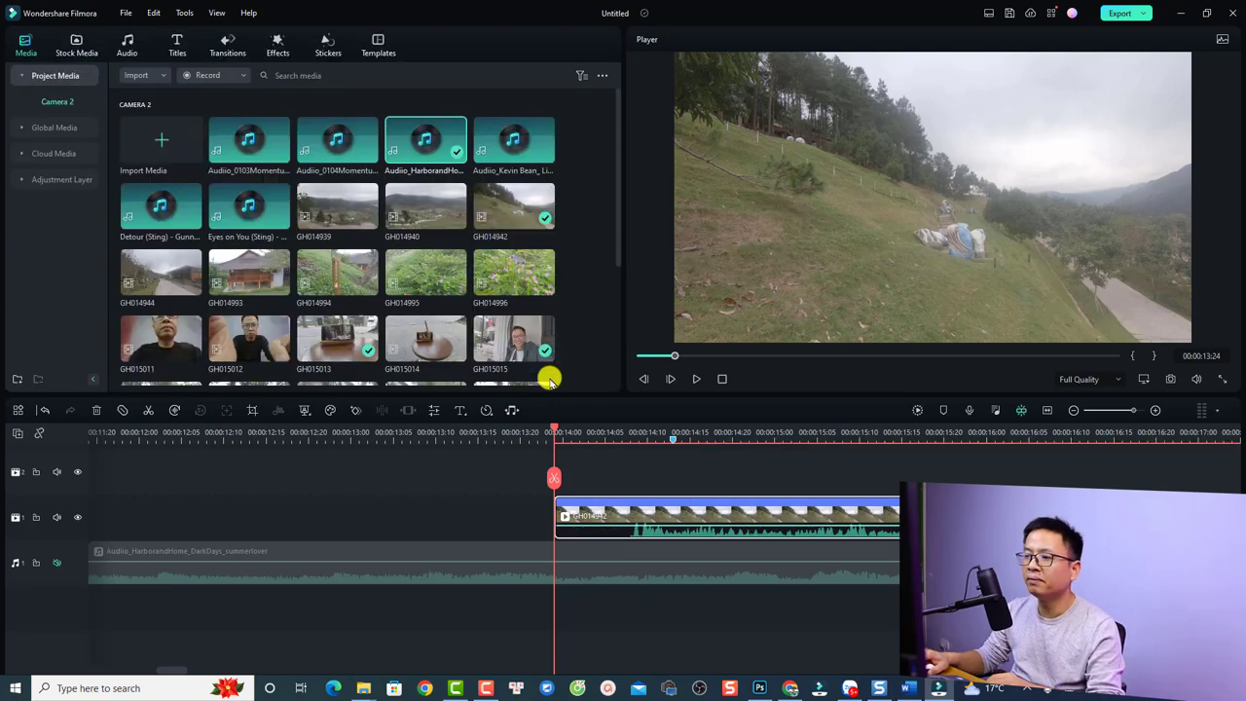
{"action": "left_click", "coordinate": [1046, 410]}
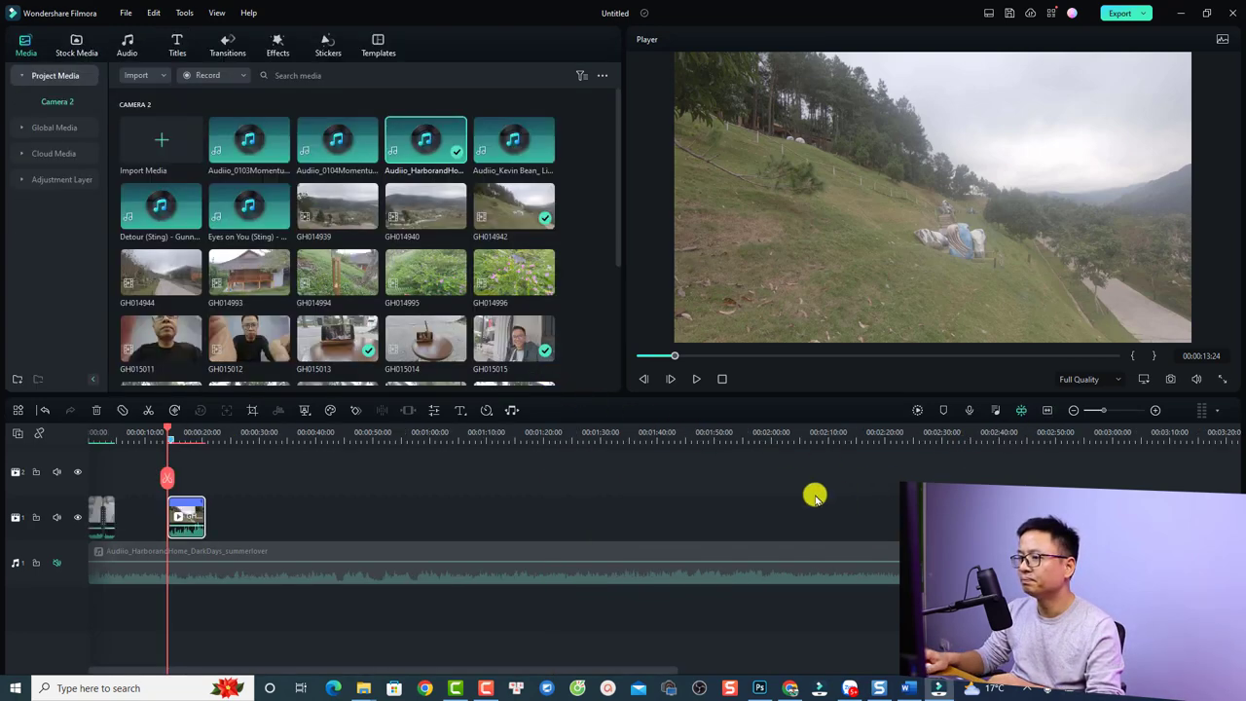
Preview the slowed GH014942 clip and turn on Reverse Speed for it.
{"action": "key", "text": "space"}
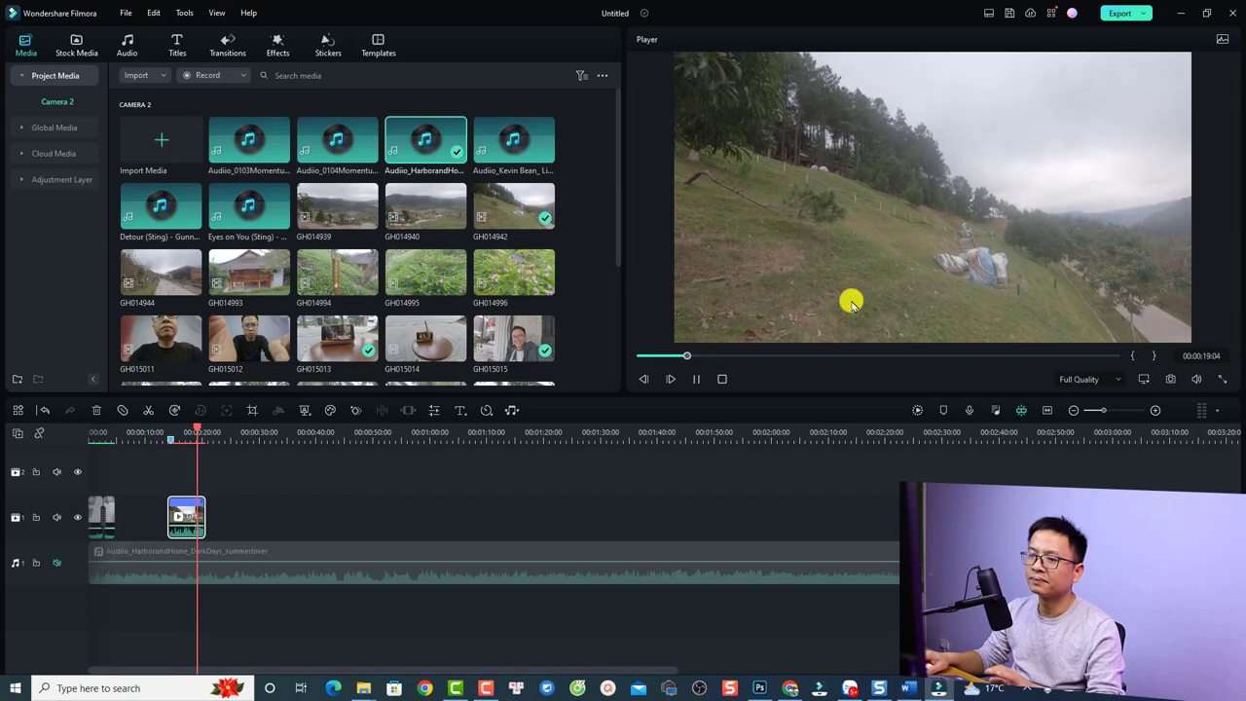
{"action": "key", "text": "space"}
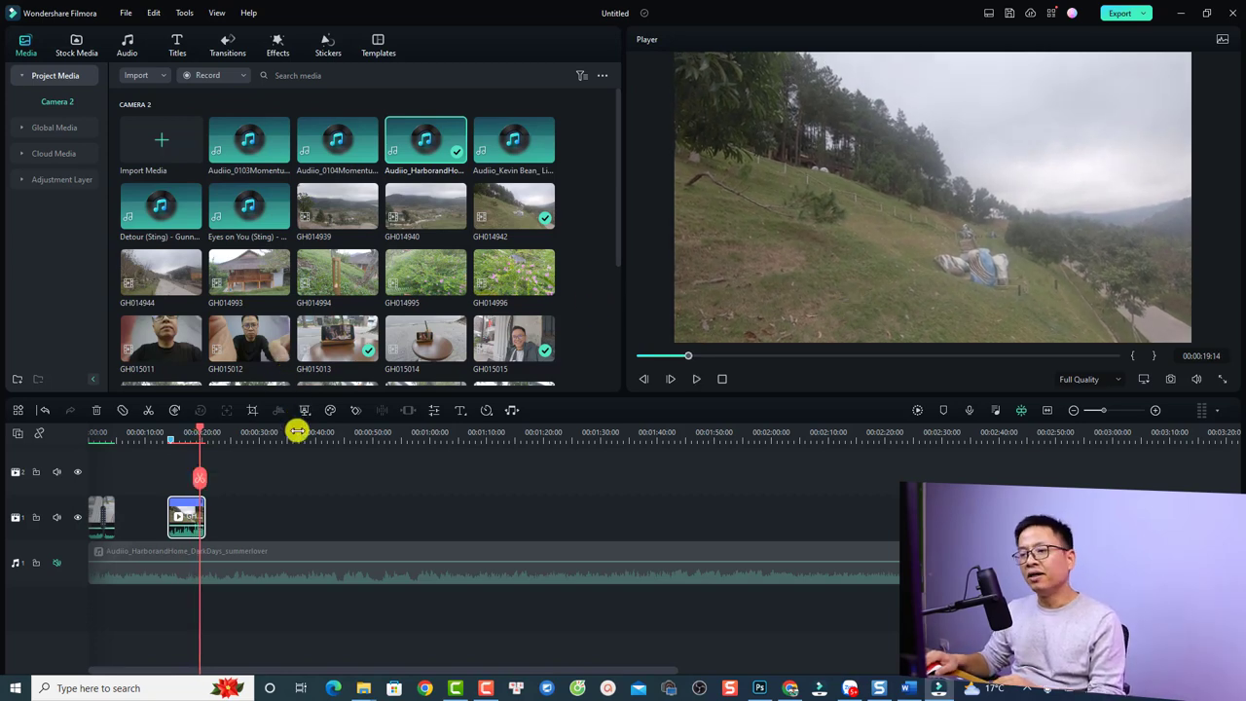
{"action": "double_click", "coordinate": [198, 519]}
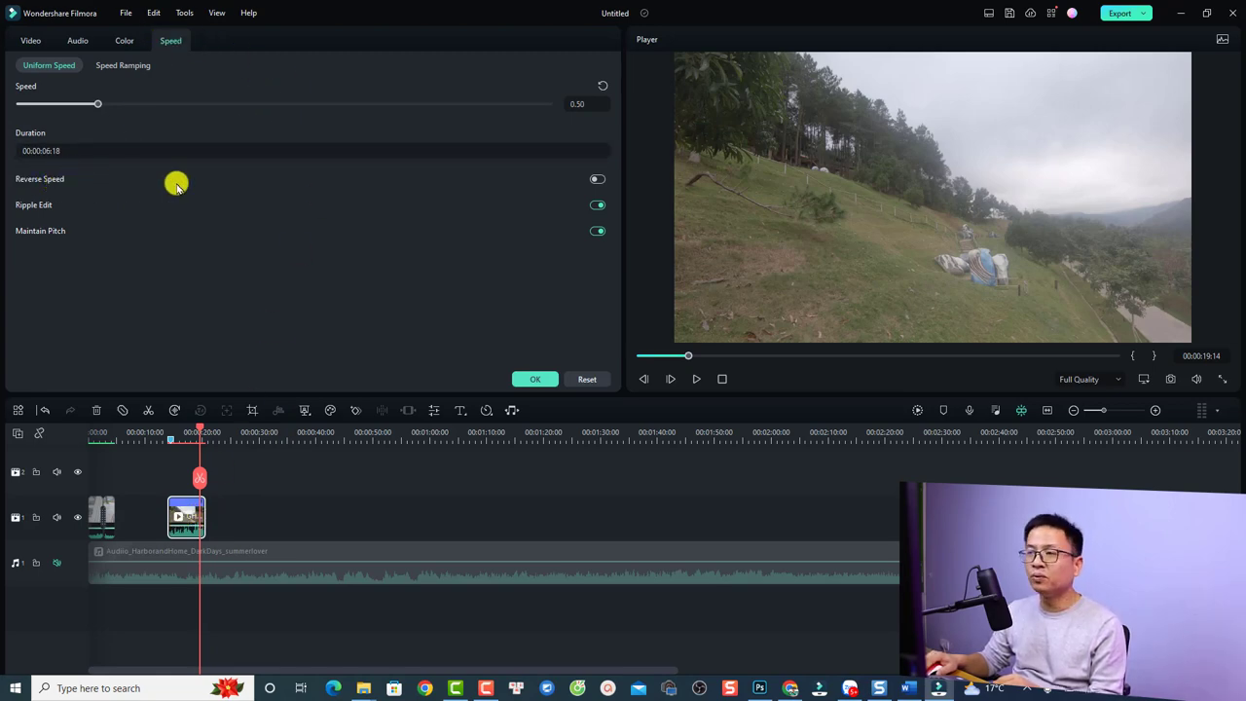
{"action": "left_click", "coordinate": [597, 181]}
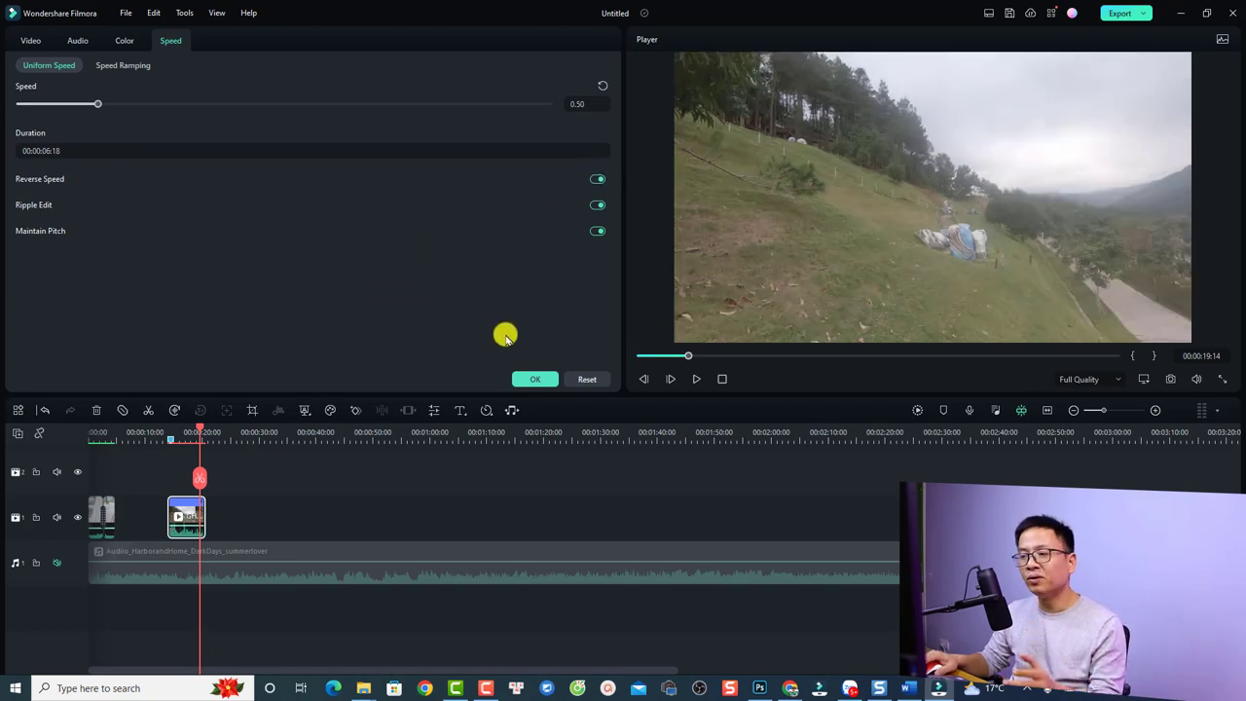
{"action": "left_click", "coordinate": [534, 379]}
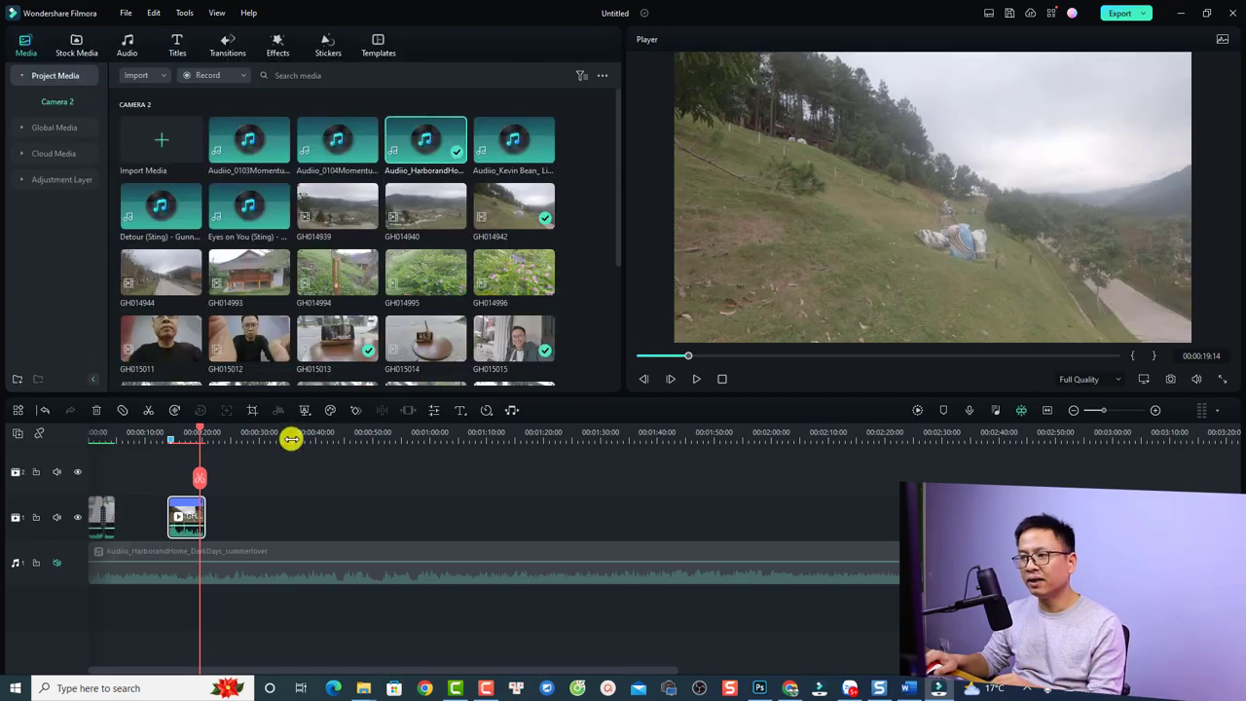
Play the reversed GH014942 clip from its beginning to check the backward motion.
{"action": "left_click", "coordinate": [170, 437]}
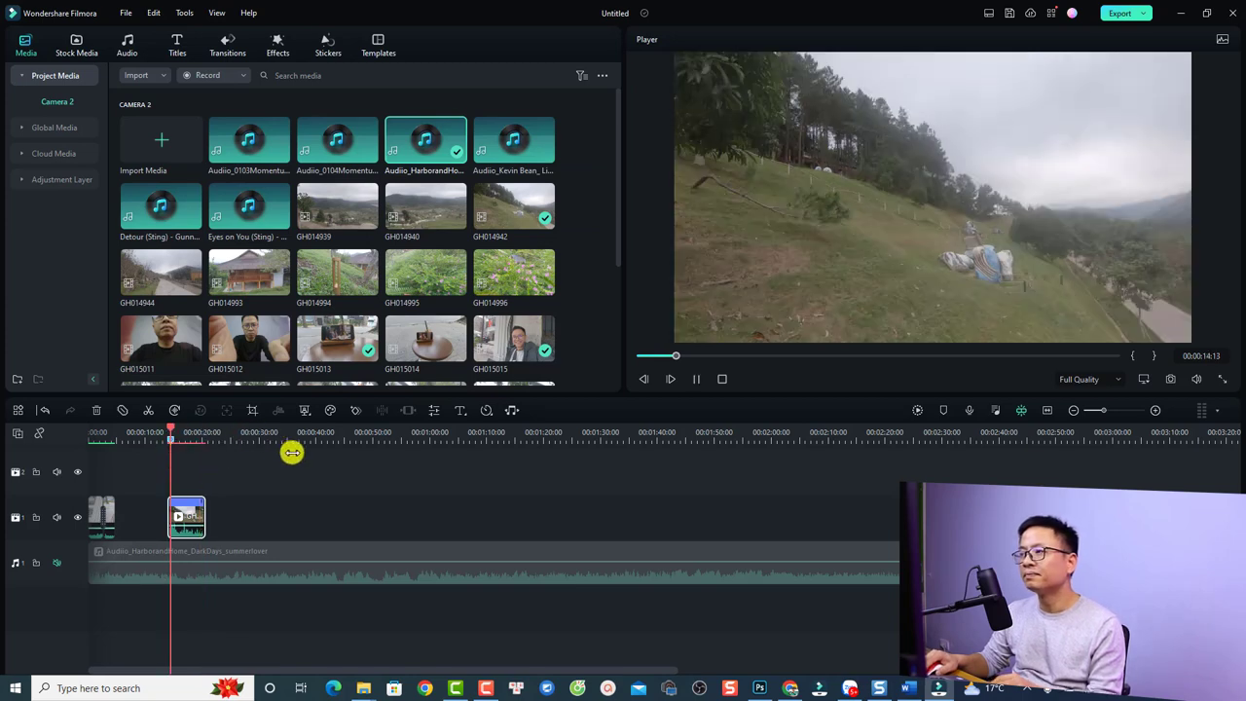
{"action": "key", "text": "space"}
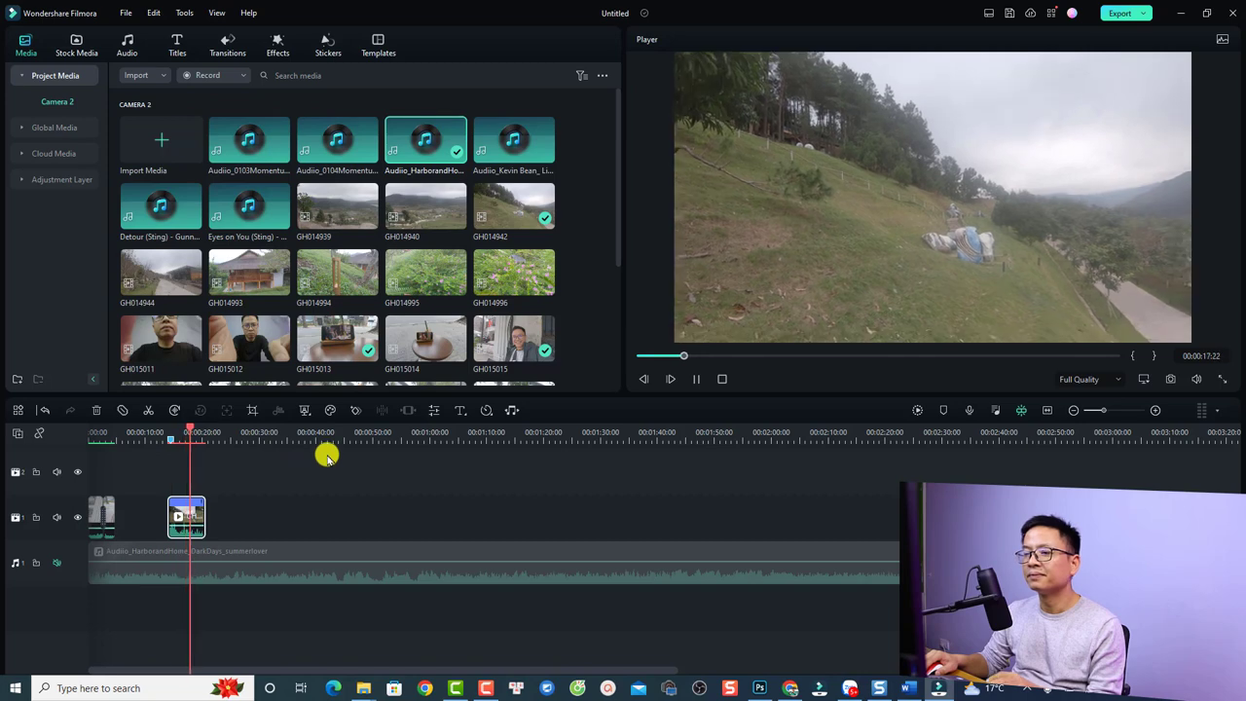
{"action": "key", "text": "space"}
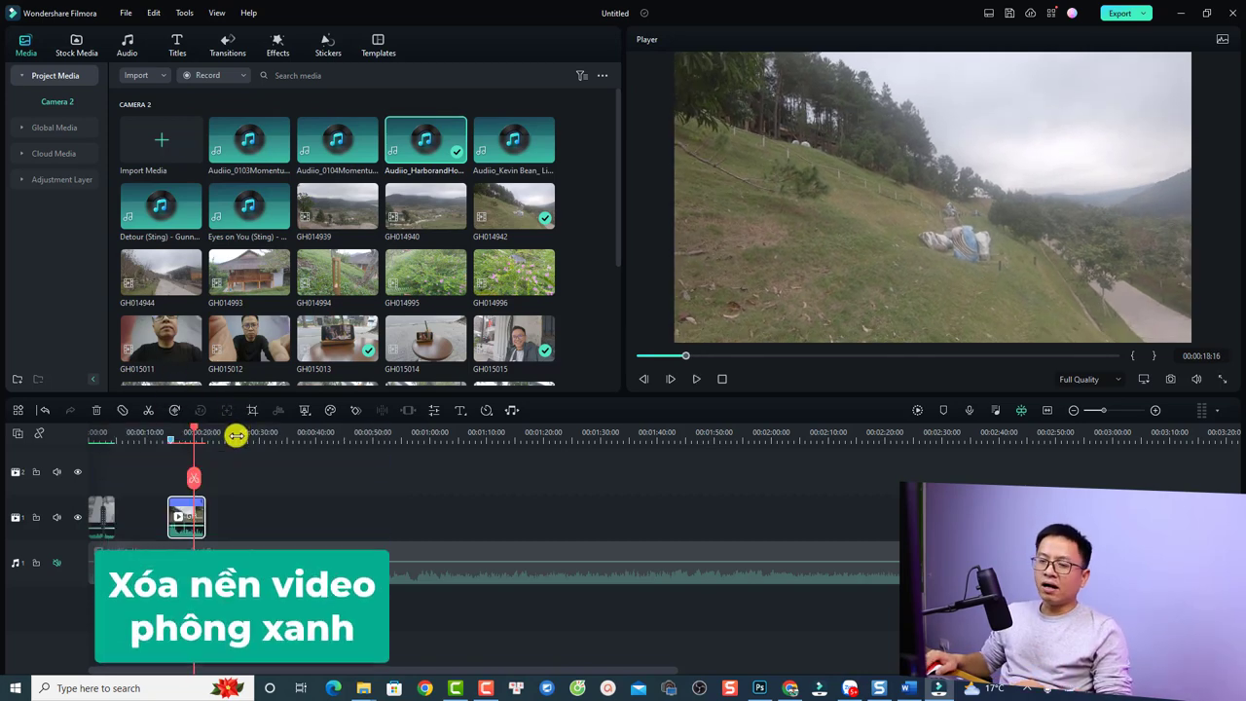
Place the Man - 80702 green-screen clip on the second video track at 00:00:23:08 and preview its opening.
{"action": "scroll", "coordinate": [237, 432], "scroll_direction": "up", "scroll_amount": 4}
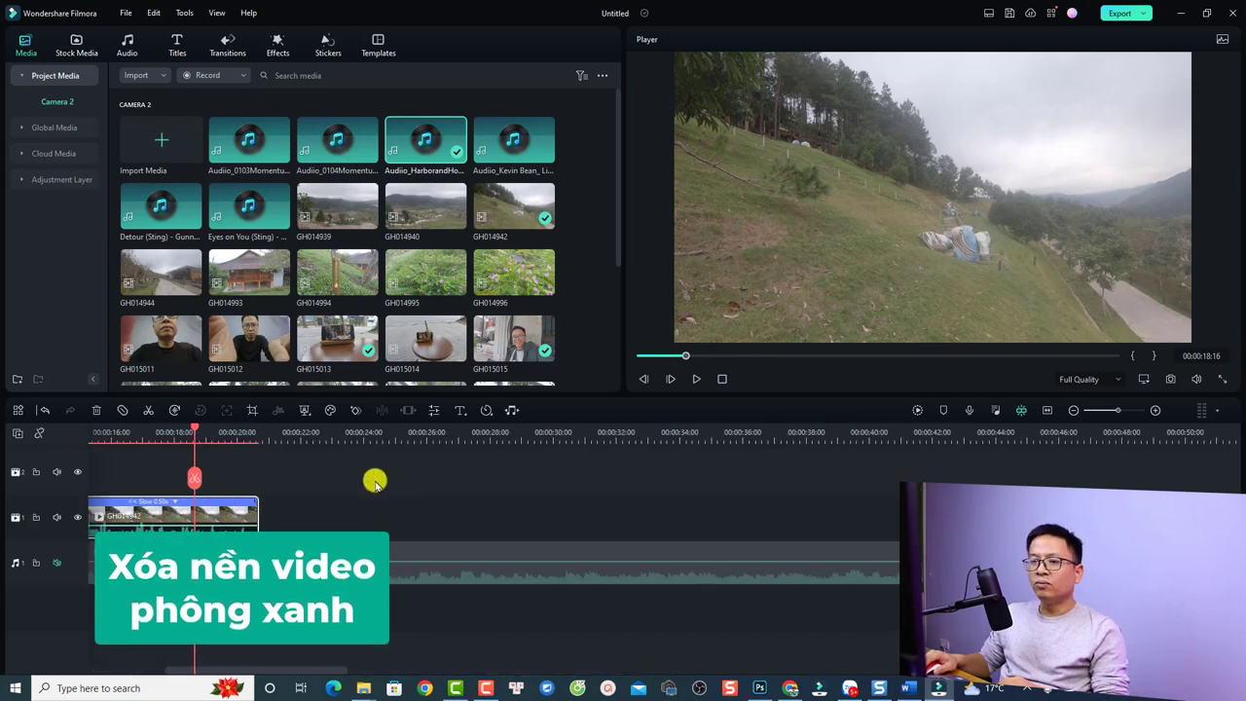
{"action": "left_click", "coordinate": [121, 432]}
{"action": "left_click_drag", "start_coordinate": [121, 433], "coordinate": [194, 467]}
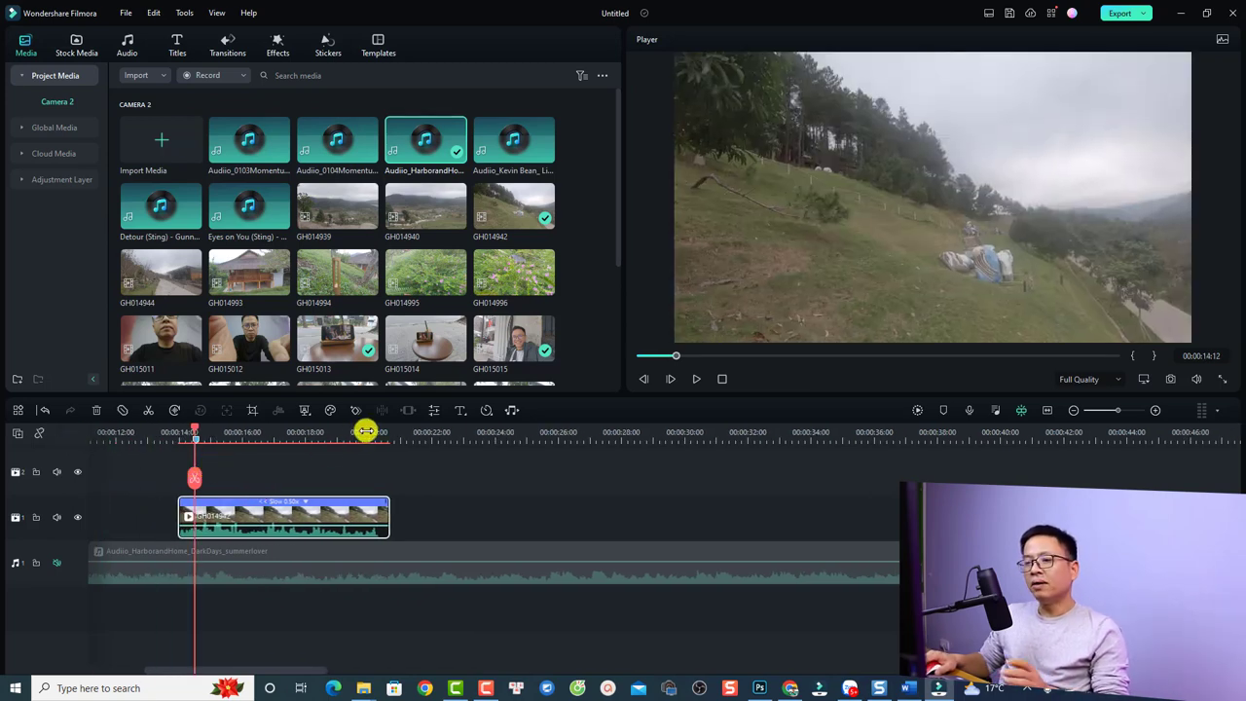
{"action": "left_click", "coordinate": [474, 440]}
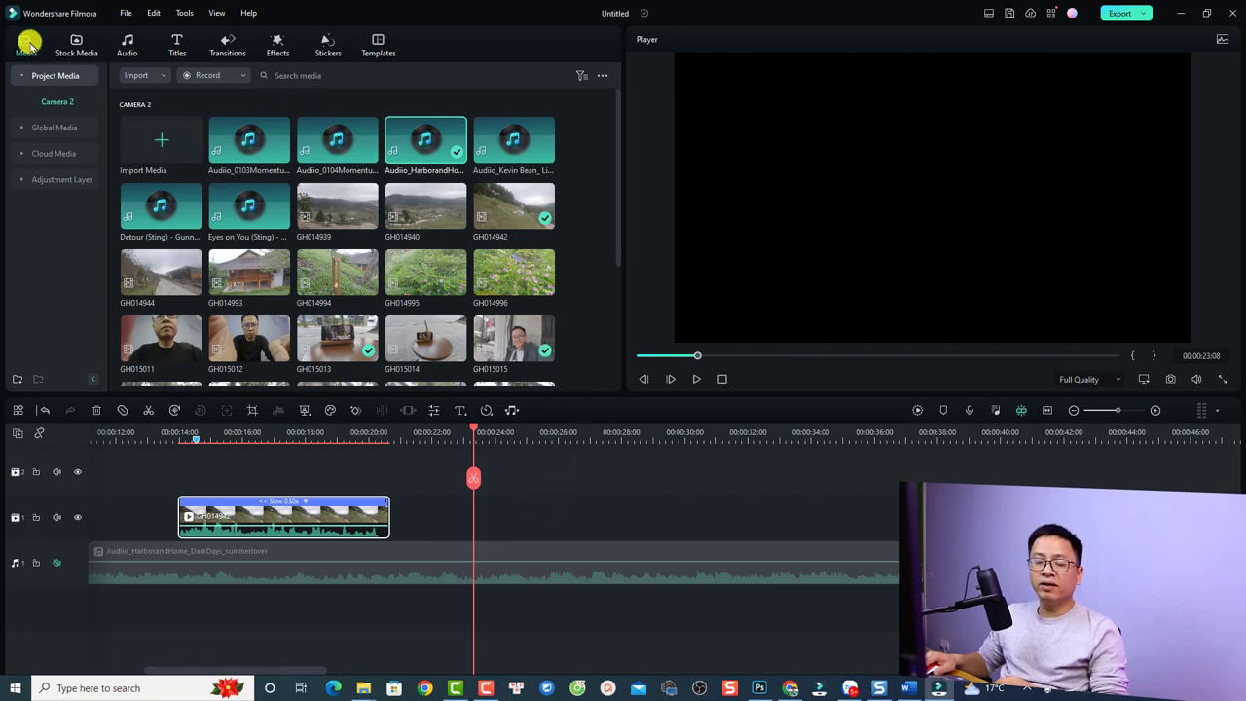
{"action": "scroll", "coordinate": [614, 219], "scroll_direction": "down", "scroll_amount": 4}
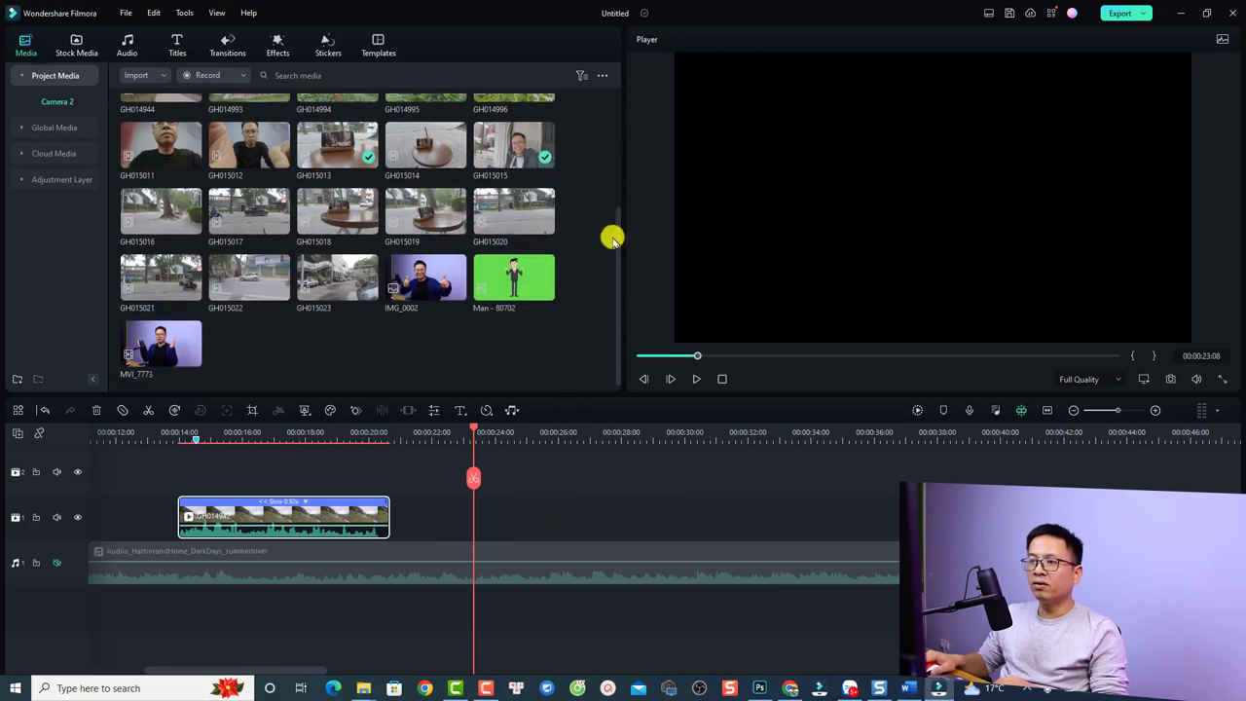
{"action": "mouse_move", "coordinate": [494, 292]}
{"action": "left_click_drag", "start_coordinate": [531, 495], "coordinate": [476, 478]}
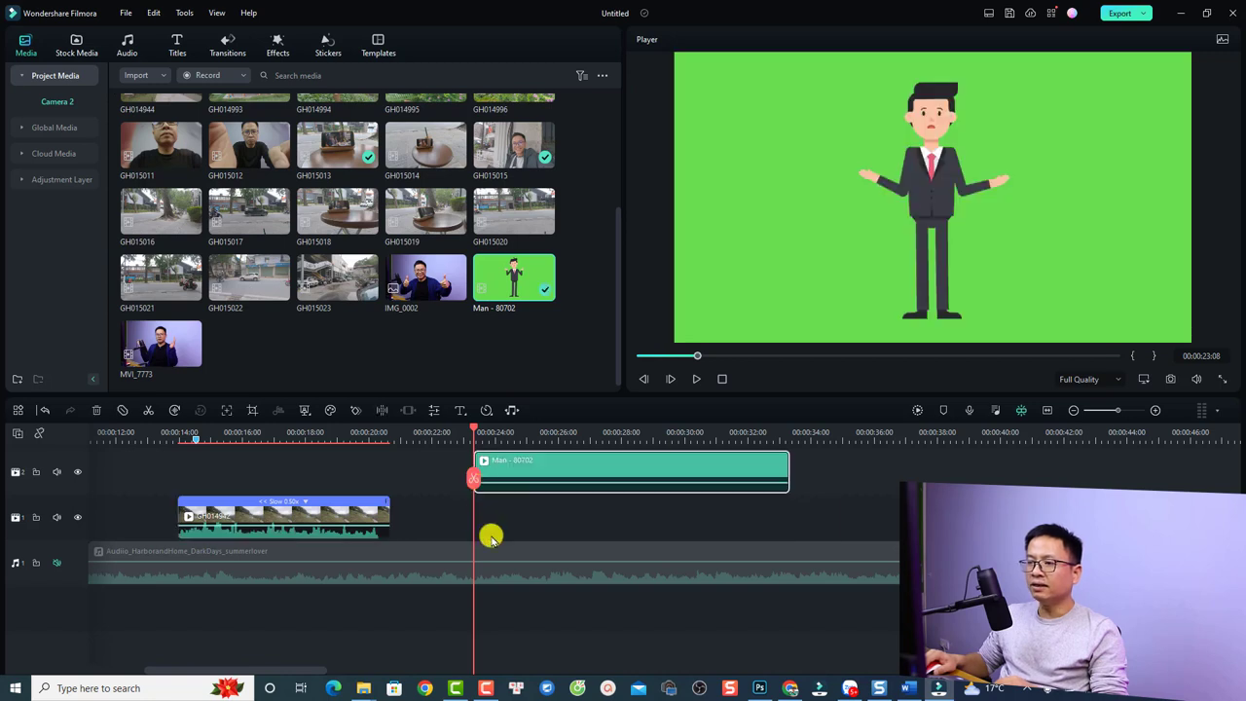
{"action": "left_click", "coordinate": [562, 523]}
{"action": "key", "text": "space"}
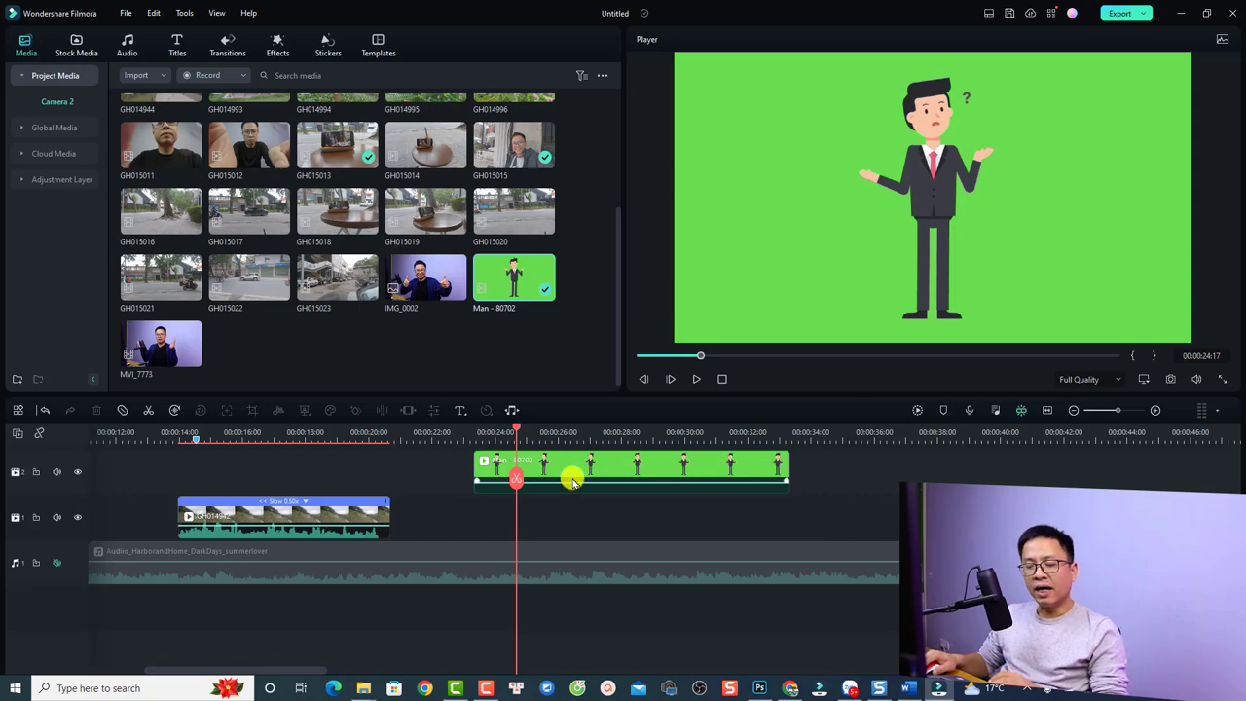
Apply Chroma Key to the Man - 80702 clip to remove its green background.
{"action": "left_click", "coordinate": [571, 475]}
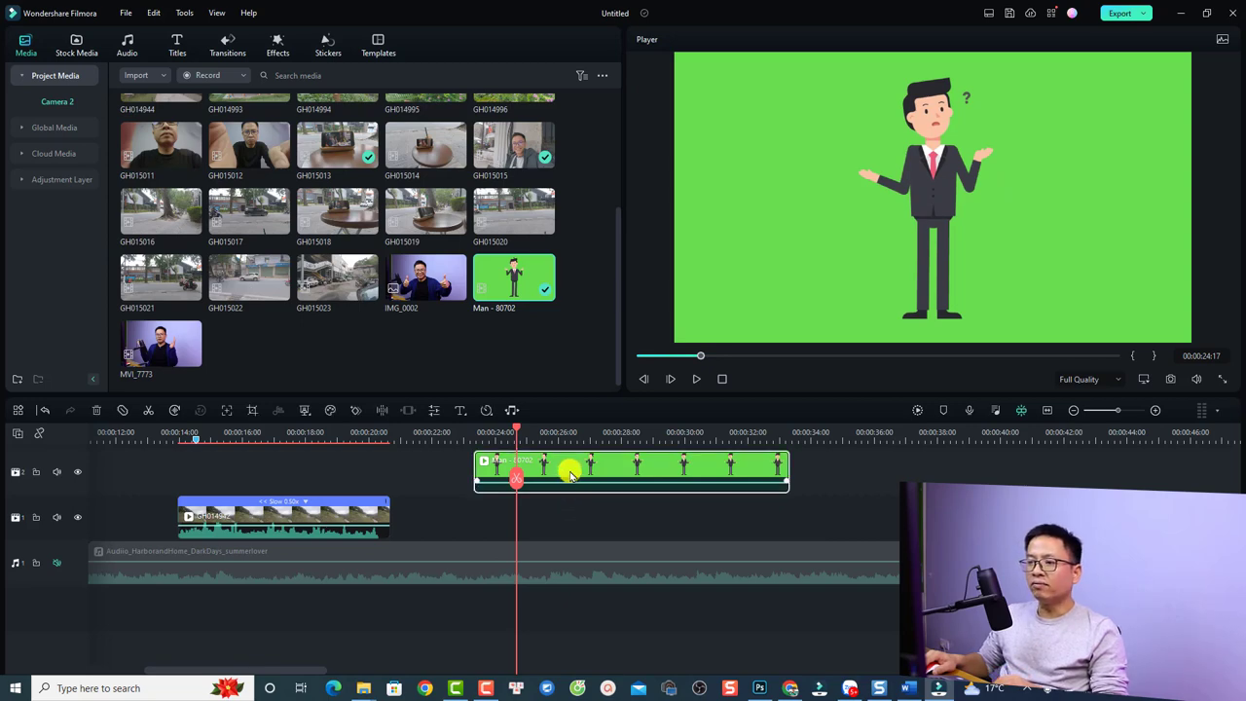
{"action": "left_click", "coordinate": [306, 411]}
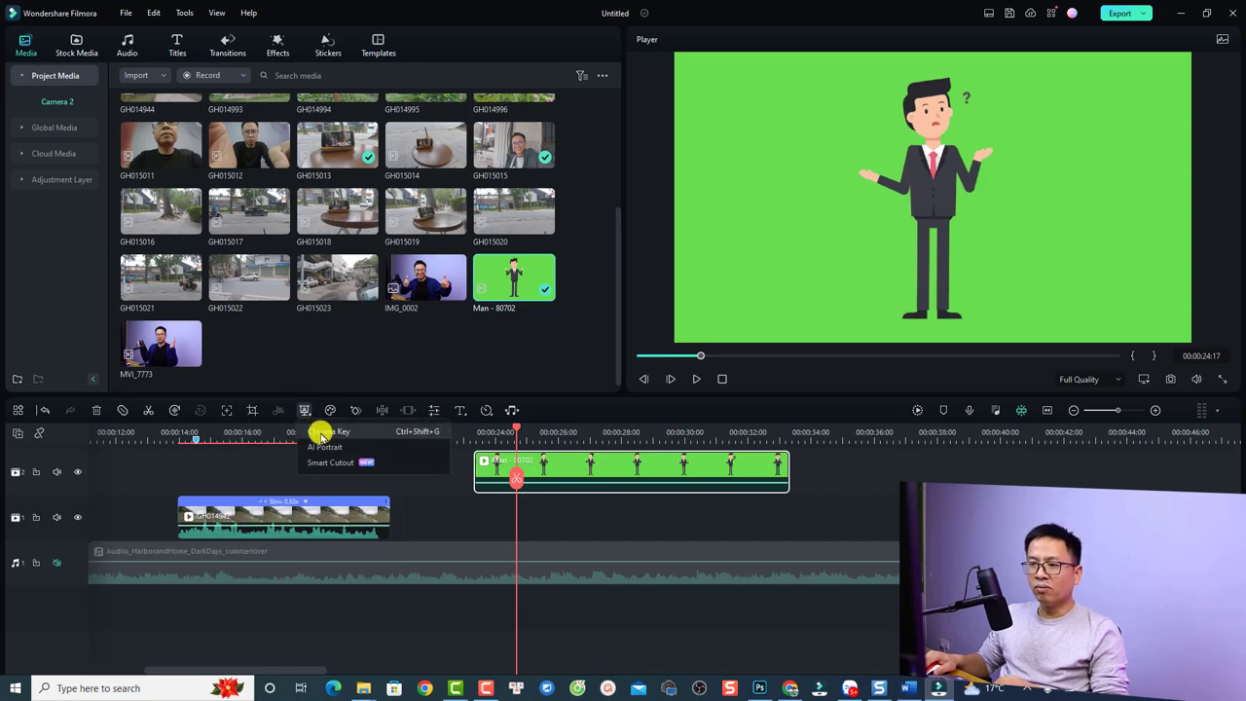
{"action": "left_click", "coordinate": [322, 432]}
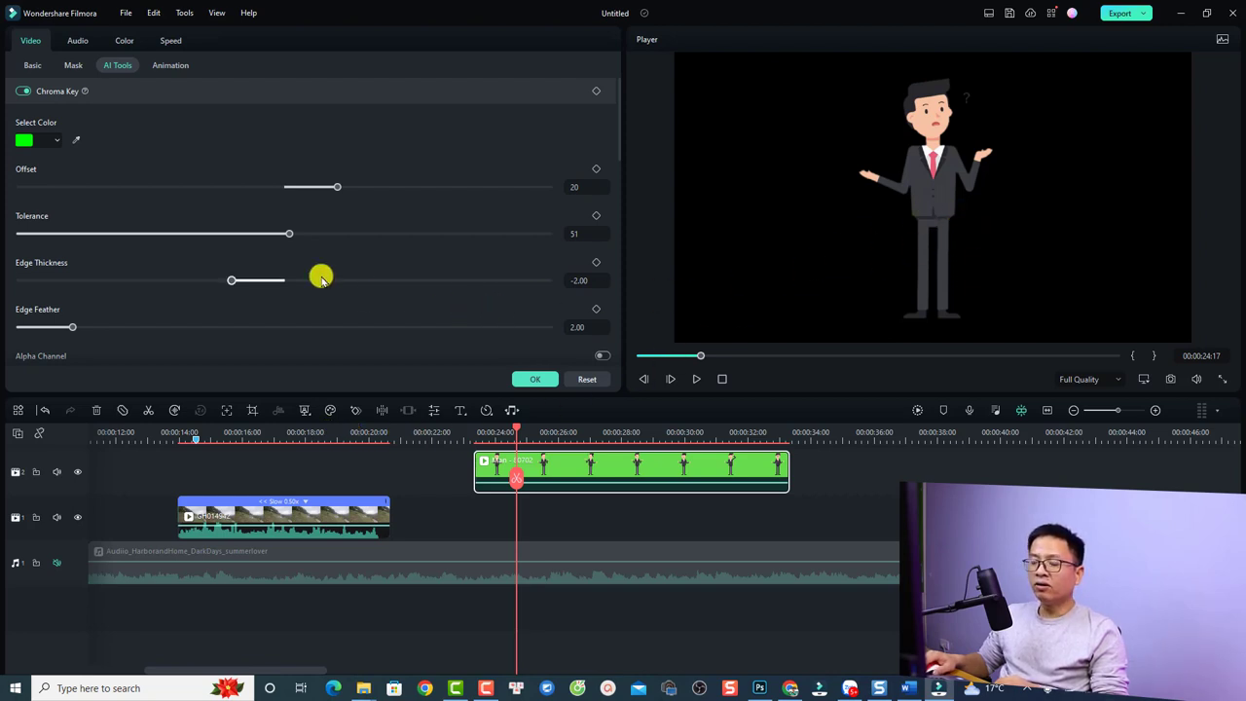
Try sampling the black area around the cartoon man as the Chroma Key color, and toggle the effect off and on.
{"action": "left_click", "coordinate": [75, 140]}
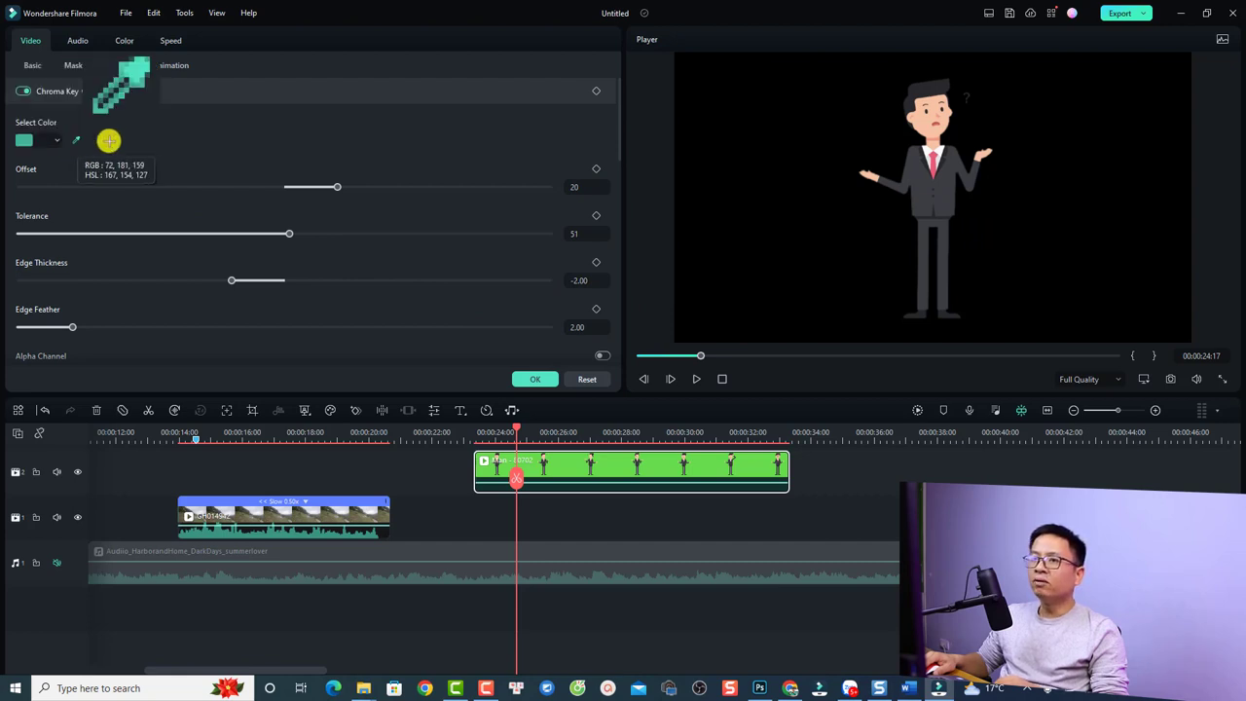
{"action": "left_click", "coordinate": [842, 186]}
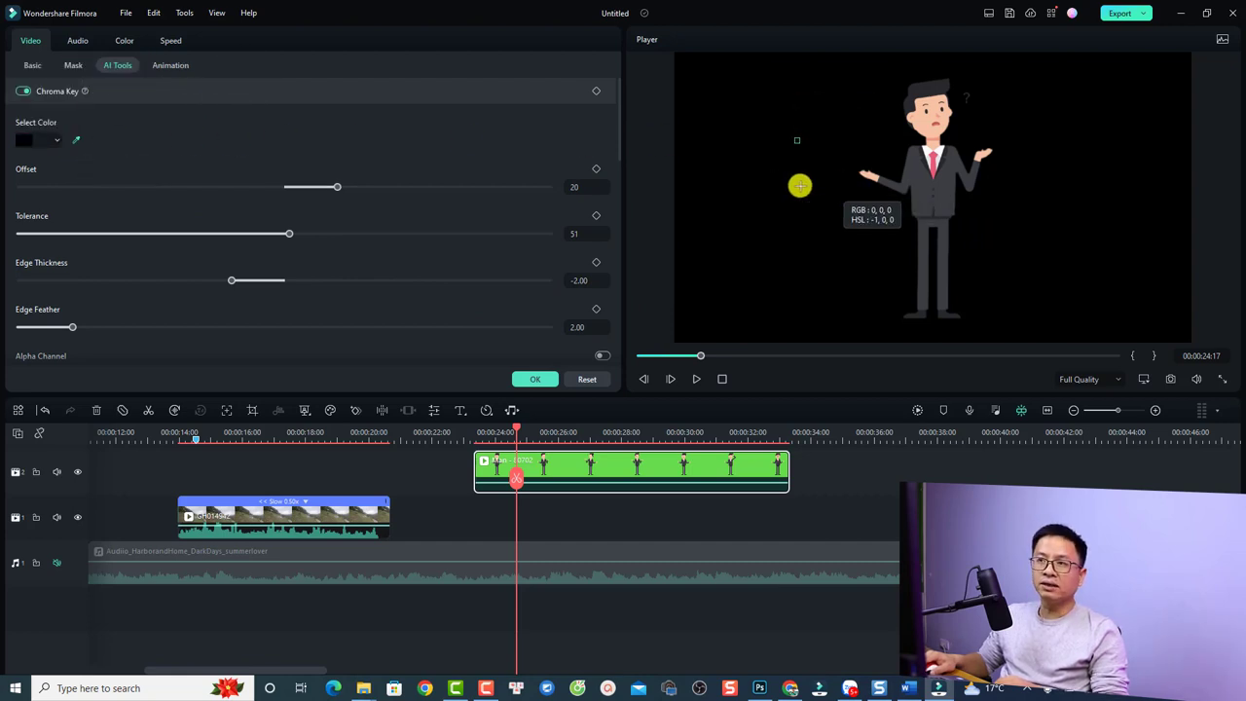
{"action": "left_click", "coordinate": [19, 93]}
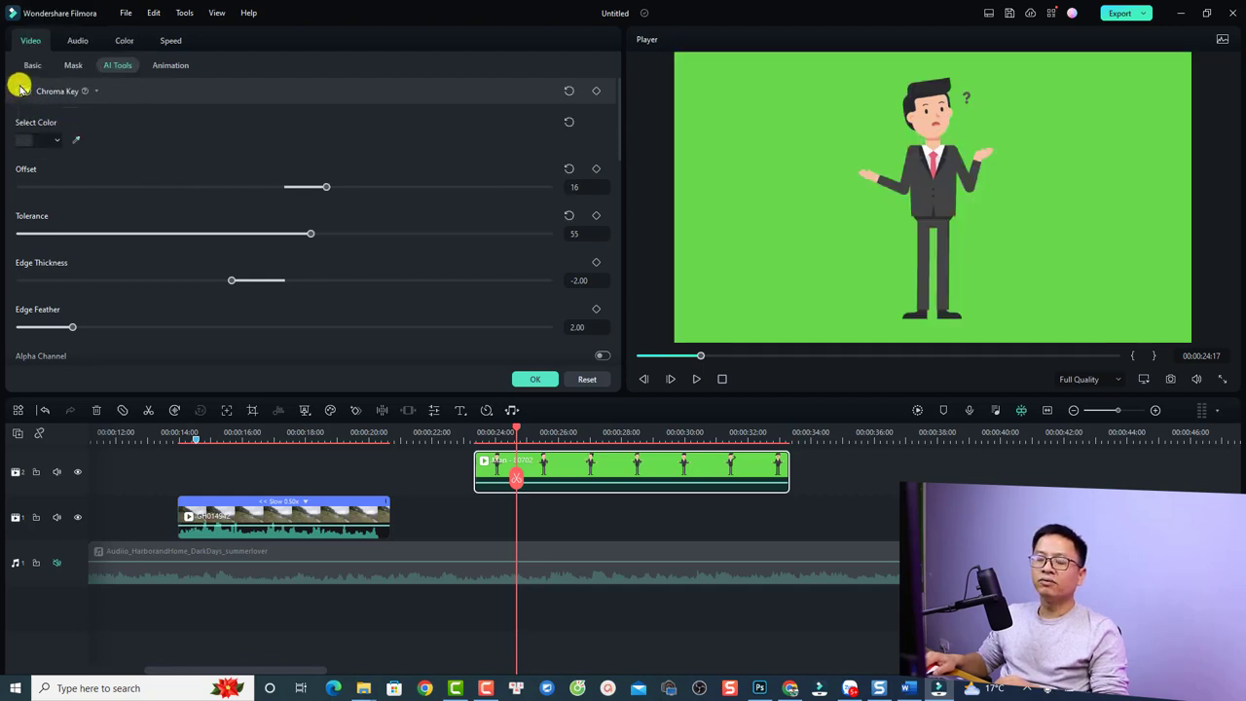
{"action": "left_click", "coordinate": [21, 92]}
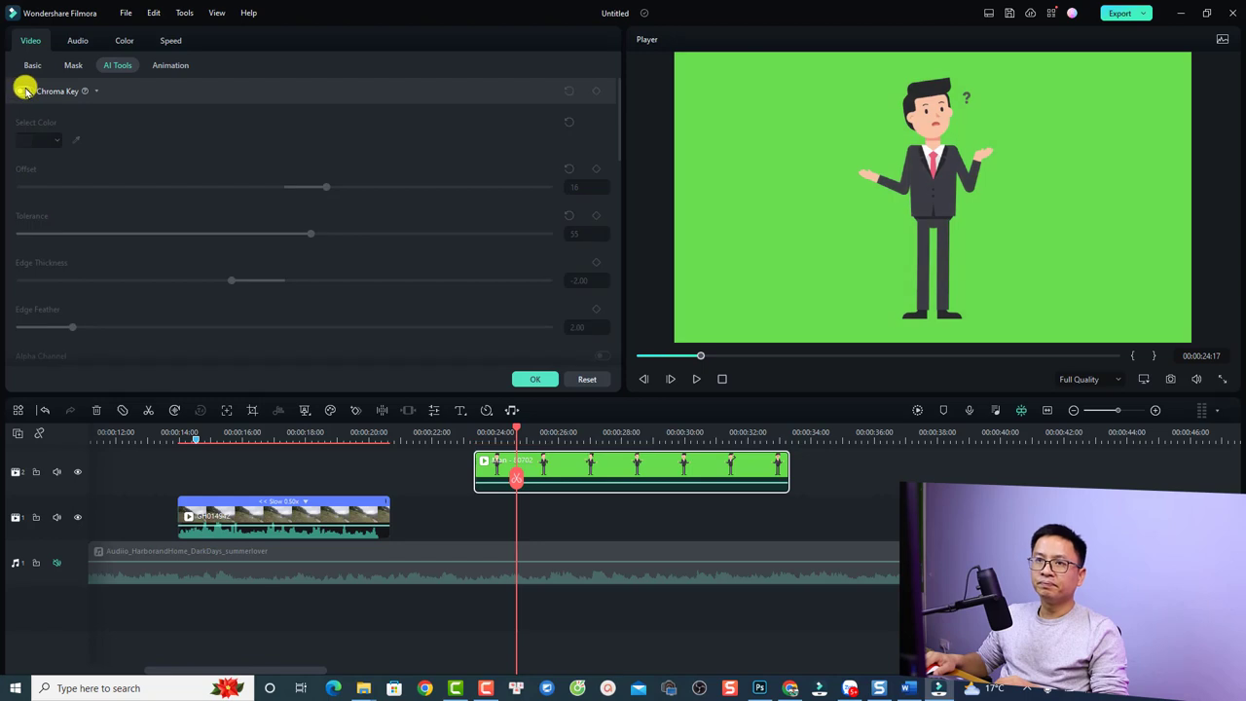
{"action": "left_click", "coordinate": [20, 92]}
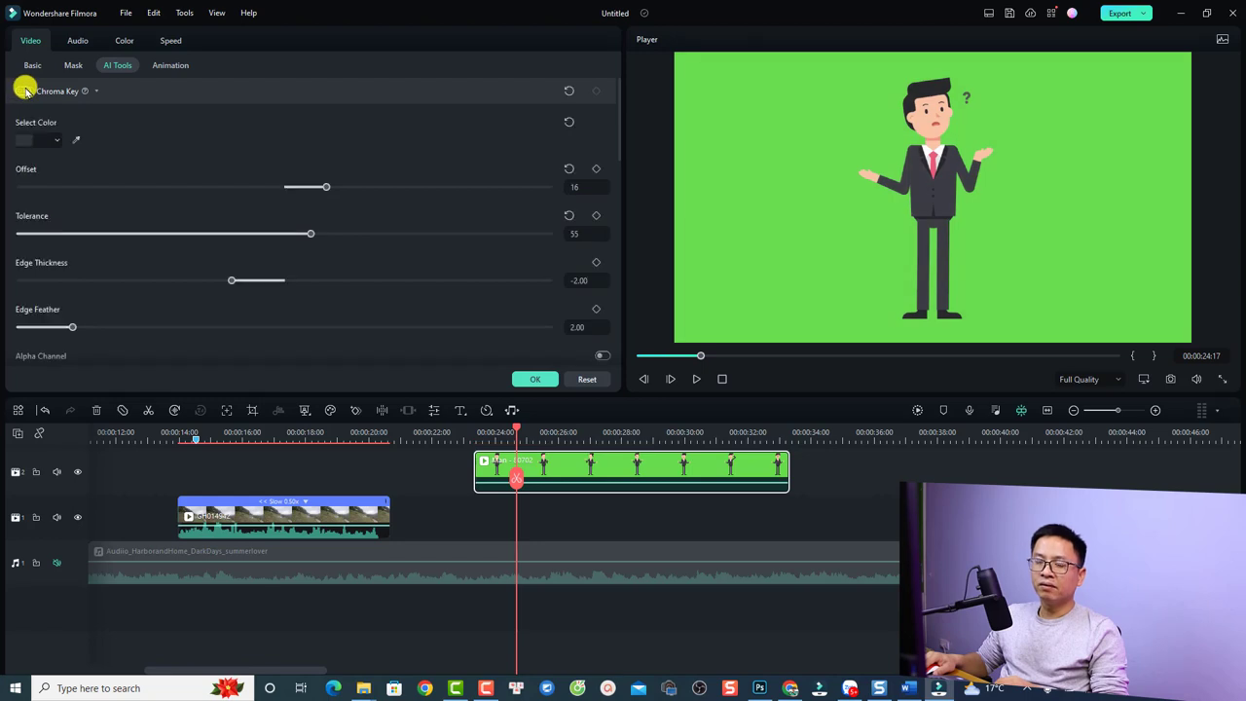
Sample the clip's green background as the Chroma Key color, with the offset at 10 and the tolerance at 53.
{"action": "left_click", "coordinate": [77, 140]}
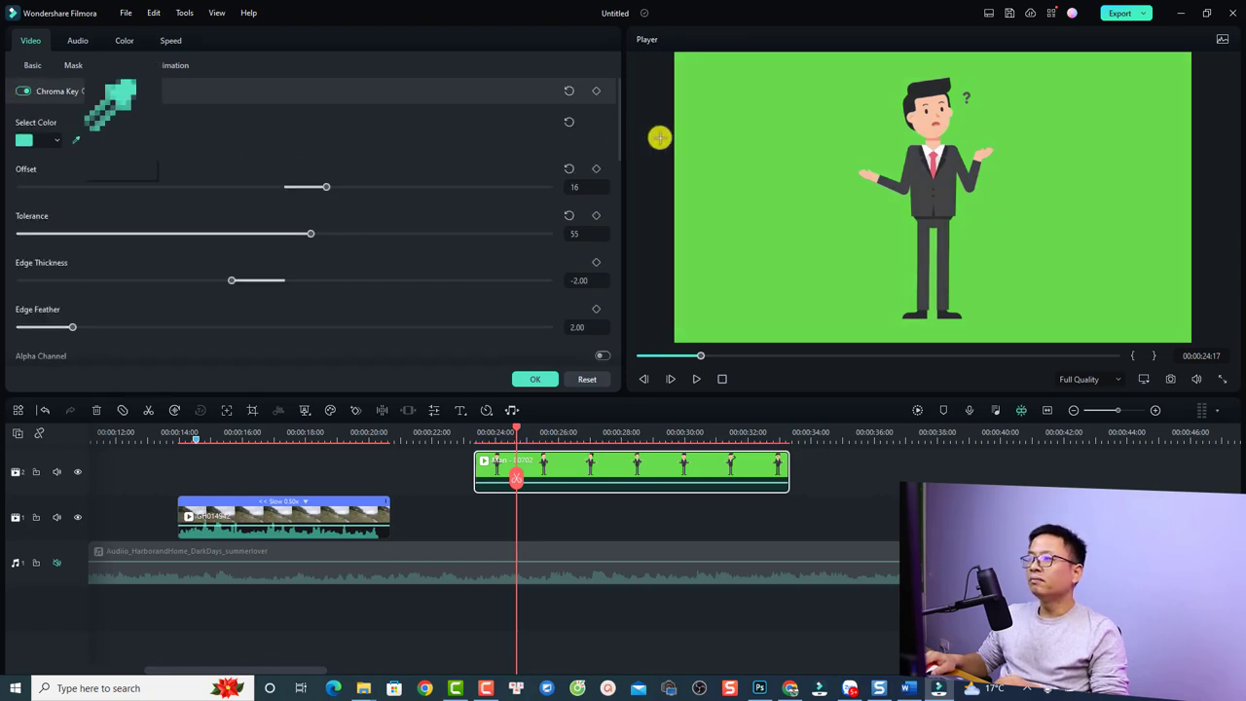
{"action": "left_click", "coordinate": [891, 154]}
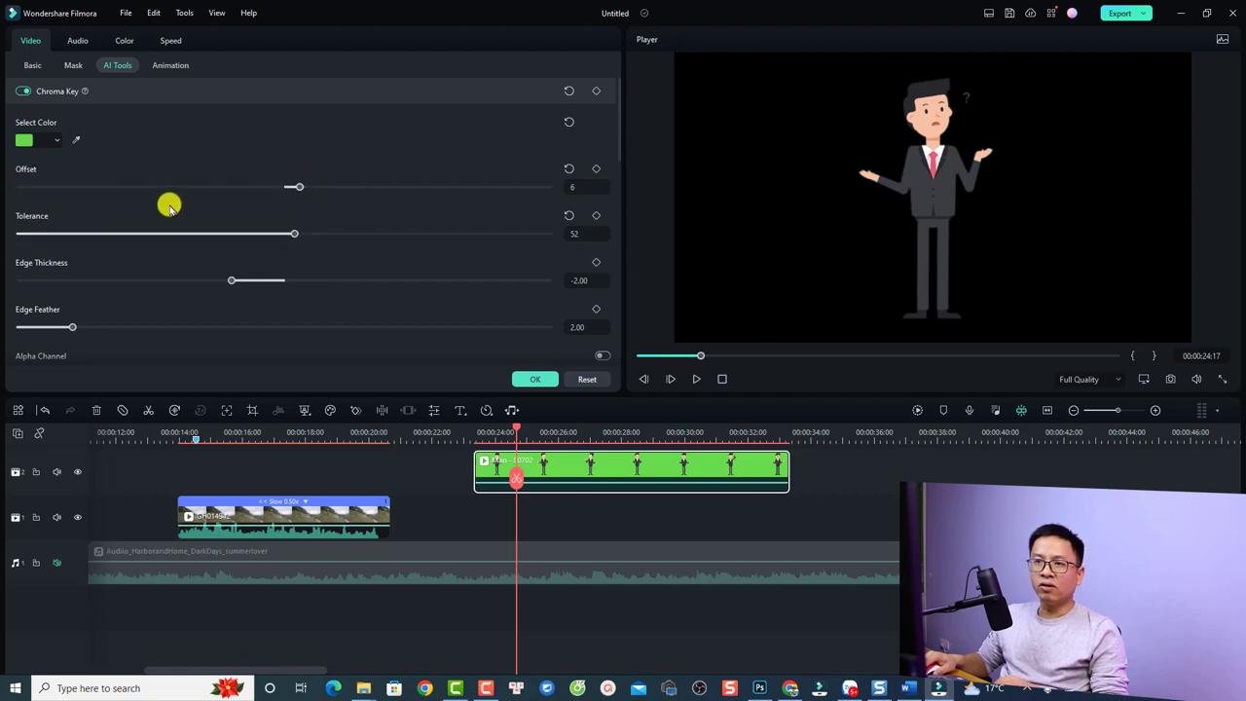
{"action": "left_click_drag", "start_coordinate": [297, 190], "coordinate": [308, 194]}
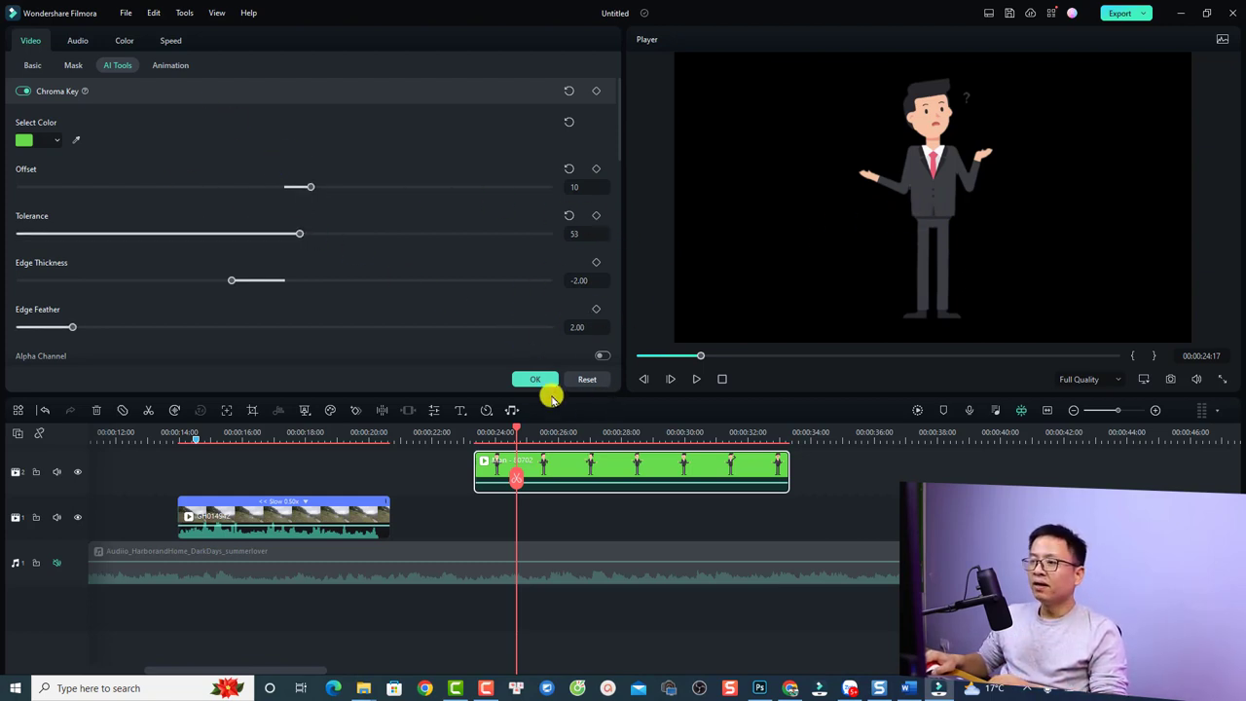
{"action": "left_click", "coordinate": [530, 383]}
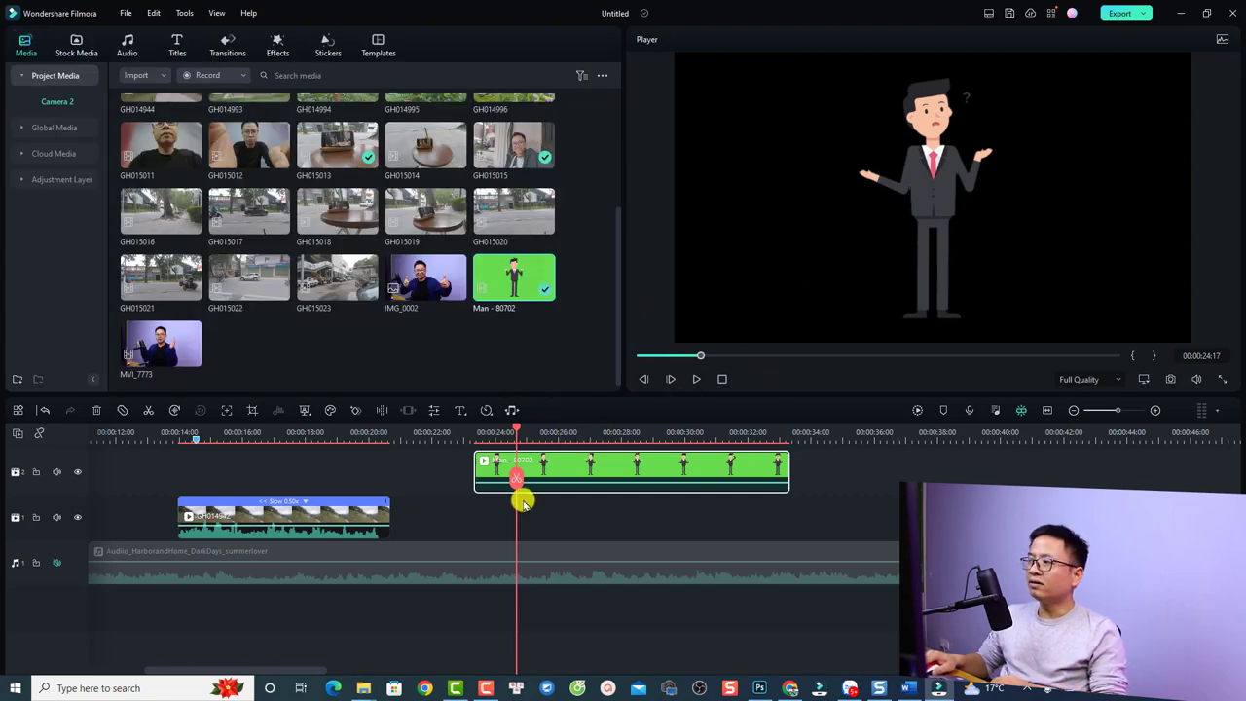
Place IMG_0002 on the first video track beneath Man - 80702, and shrink and move the cartoon man beside the person's head.
{"action": "left_click_drag", "start_coordinate": [418, 292], "coordinate": [515, 528]}
{"action": "left_click", "coordinate": [844, 297]}
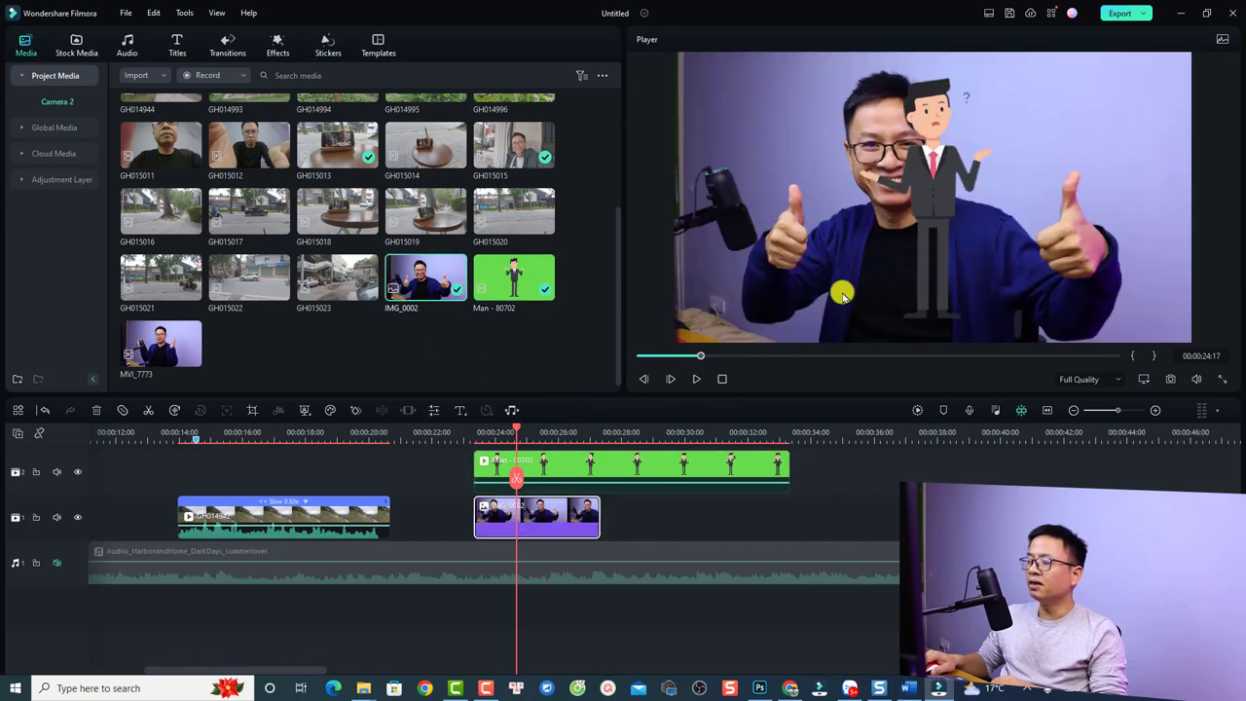
{"action": "left_click", "coordinate": [929, 198]}
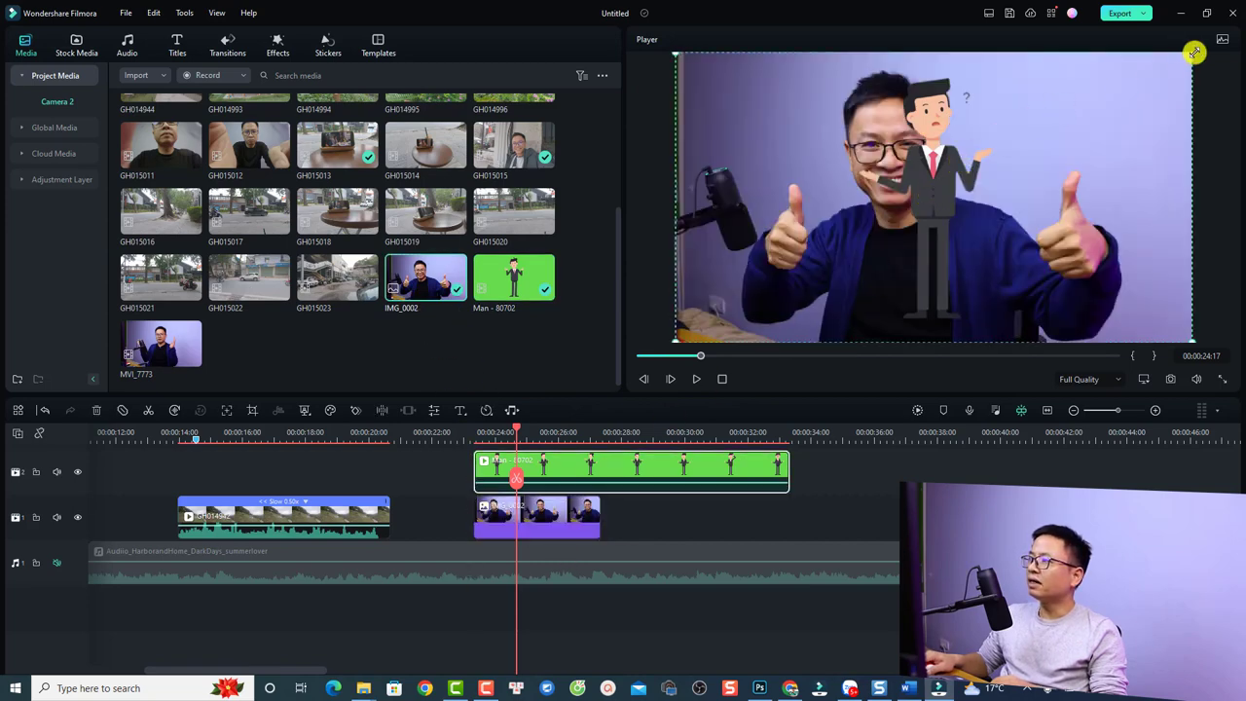
{"action": "left_click_drag", "start_coordinate": [1193, 52], "coordinate": [1189, 82]}
Play the cartoon man composited over IMG_0002 from 00:00:23:09 and clear the clip selection.
{"action": "left_click", "coordinate": [475, 435]}
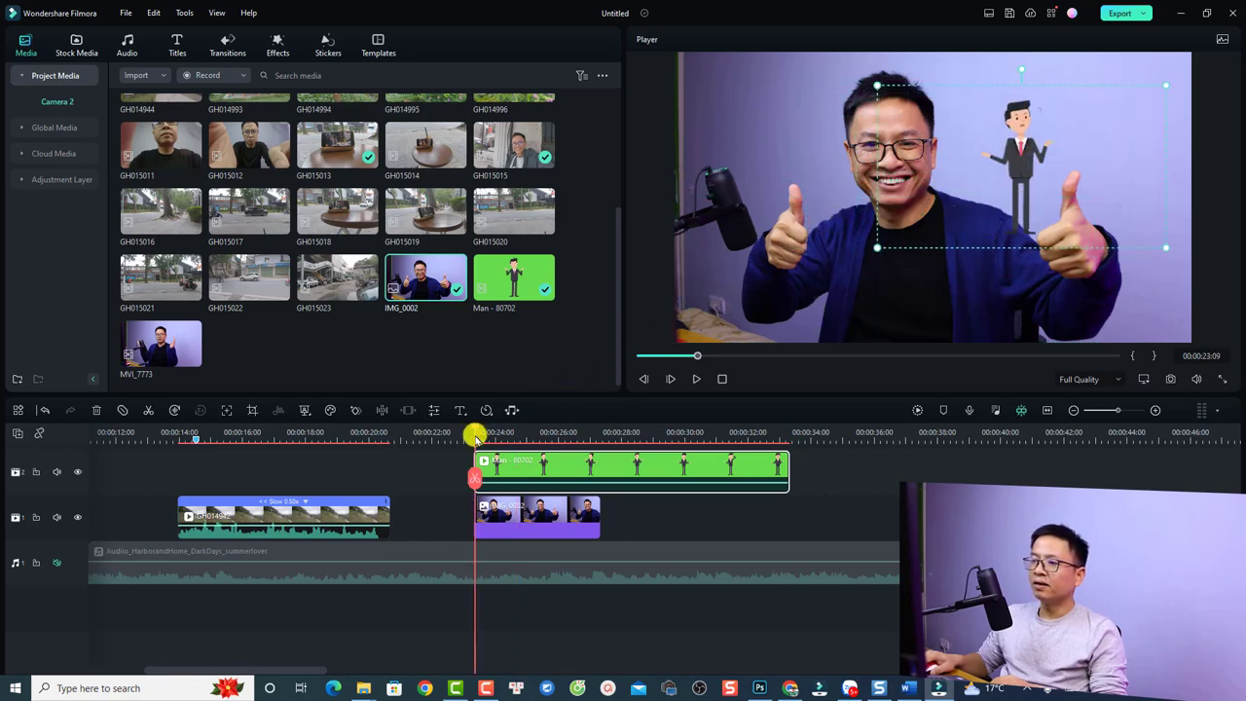
{"action": "key", "text": "space"}
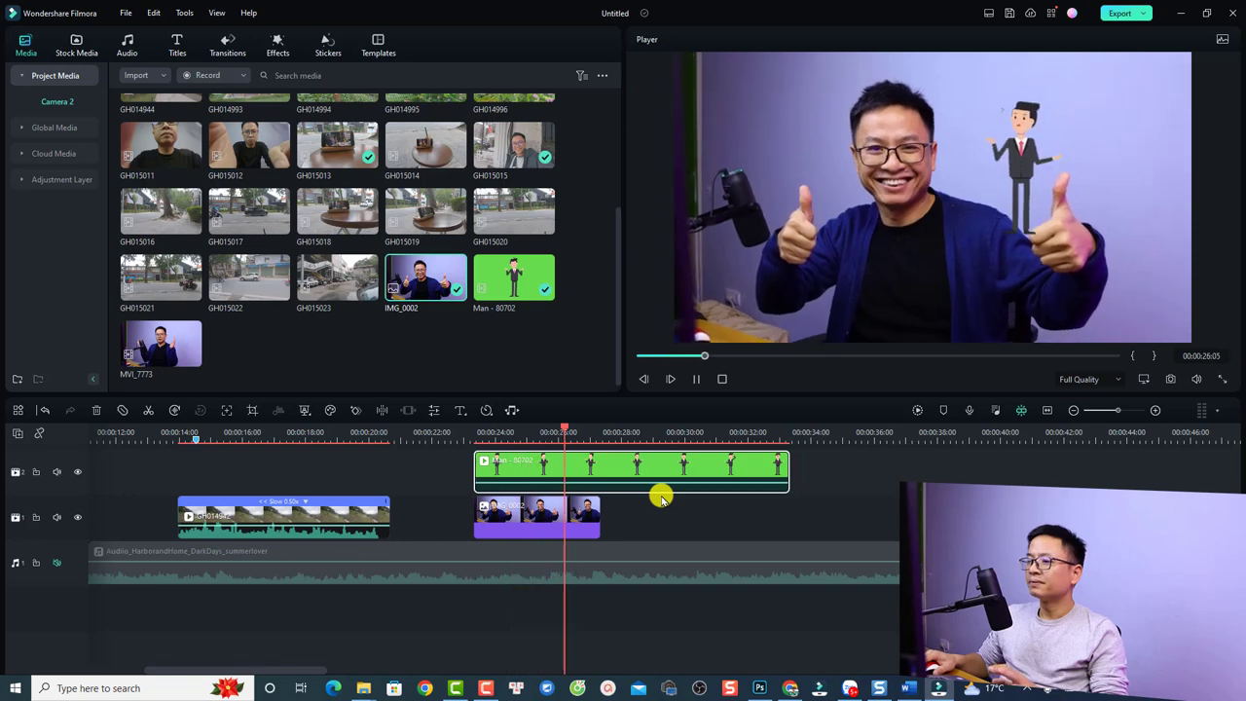
{"action": "key", "text": "space"}
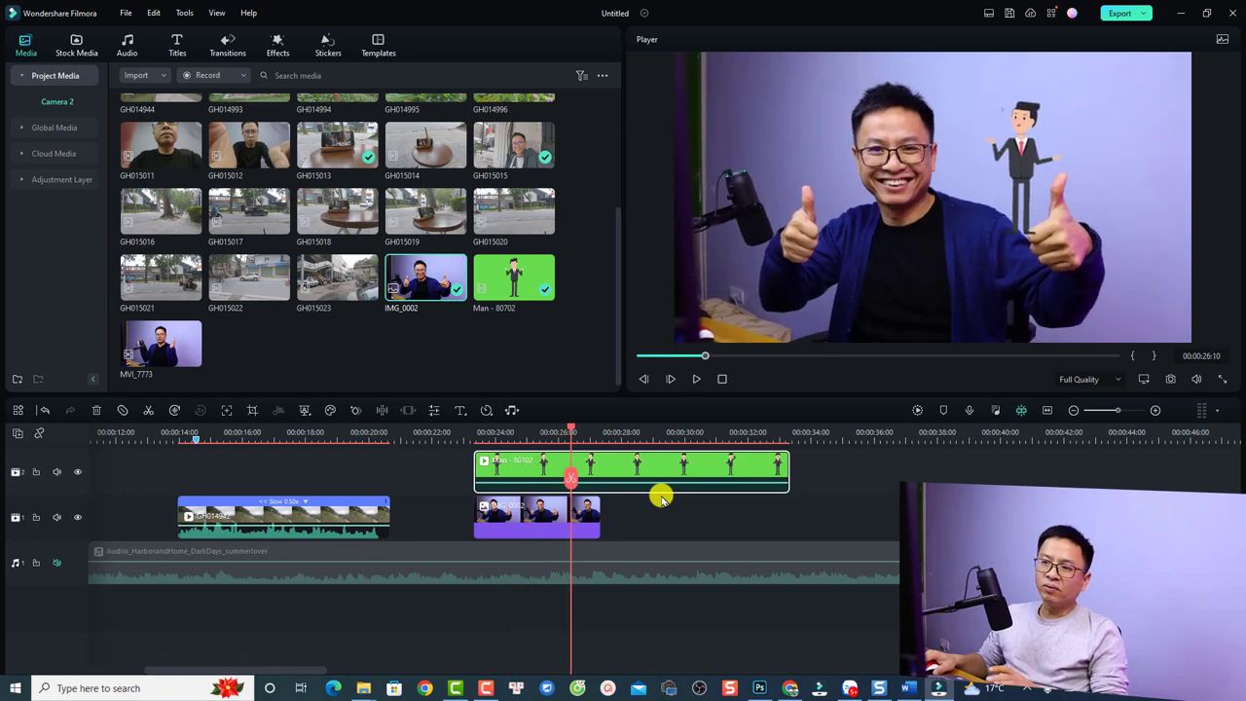
{"action": "left_click", "coordinate": [661, 498]}
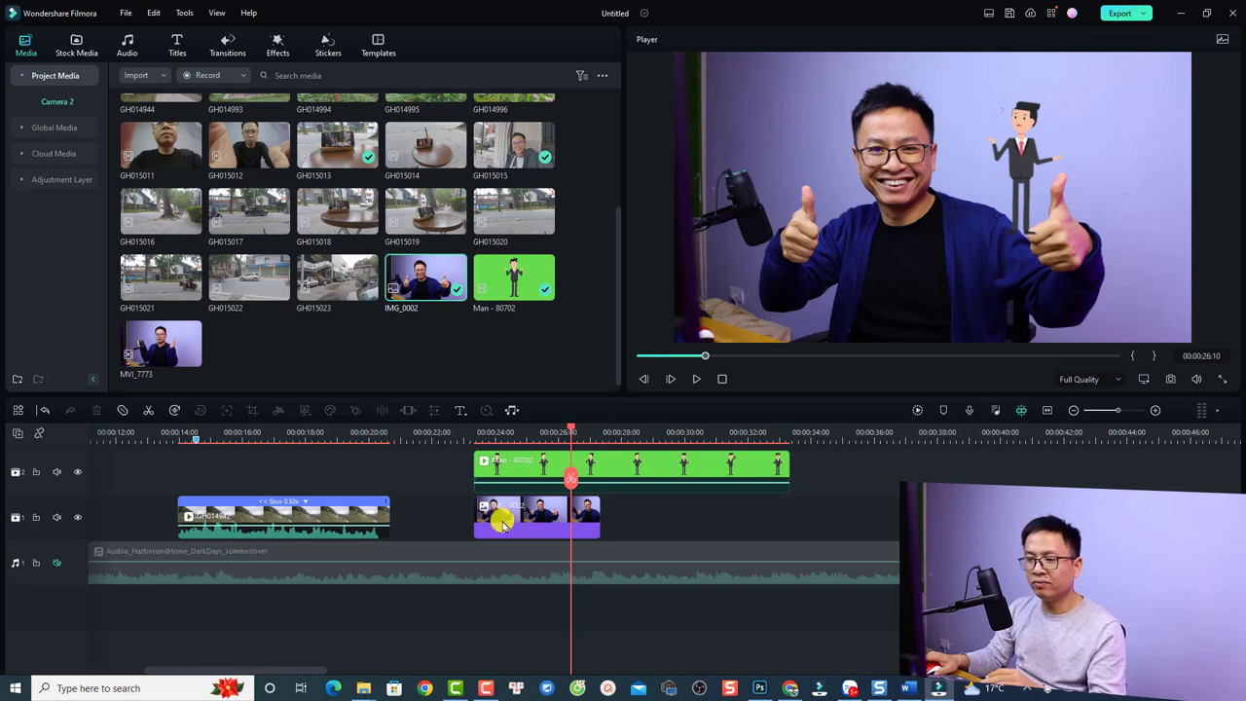
{"action": "scroll", "coordinate": [535, 518], "scroll_direction": "left", "scroll_amount": 2}
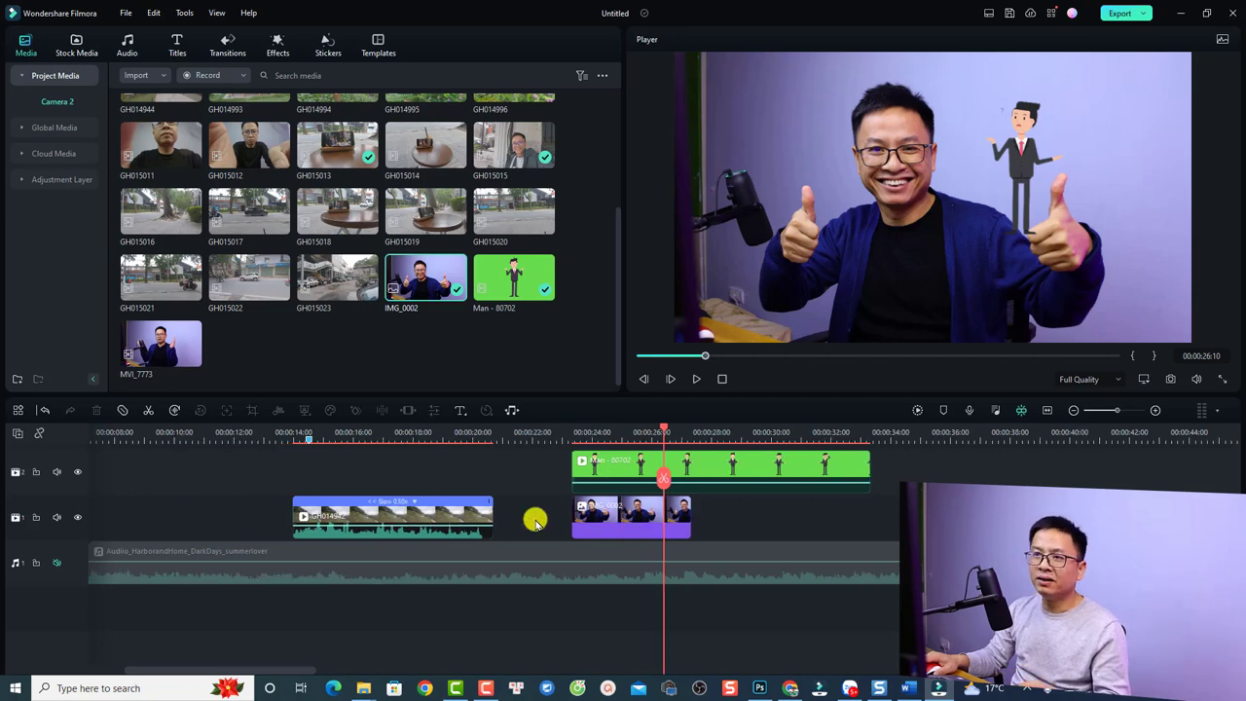
{"action": "left_click", "coordinate": [474, 507]}
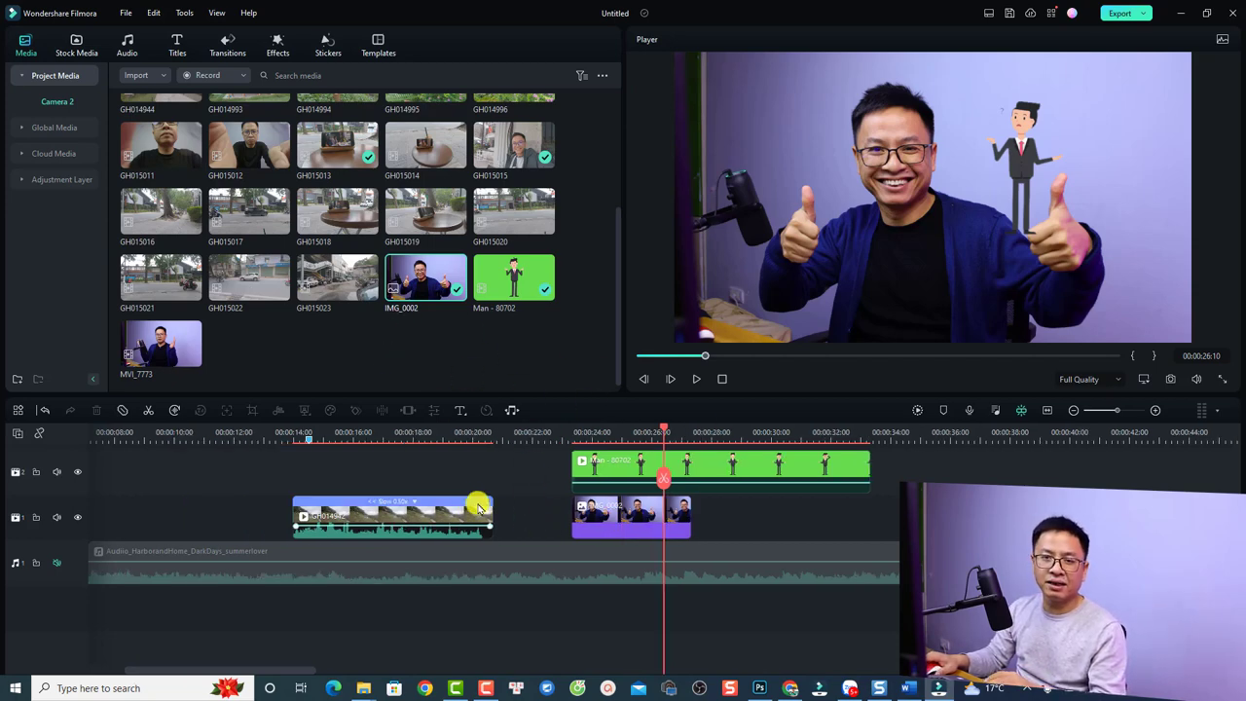
{"action": "left_click", "coordinate": [603, 513]}
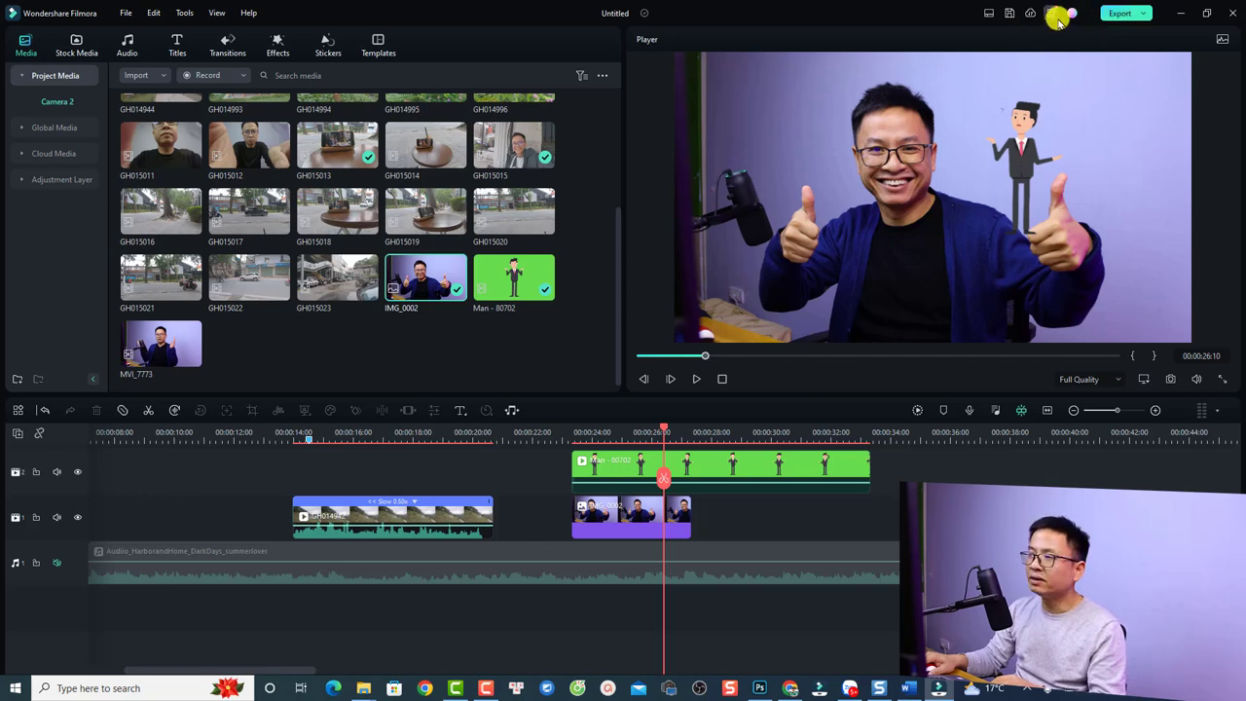
Open the project's export settings, view the YouTube upload option and return to local export.
{"action": "left_click", "coordinate": [1115, 14]}
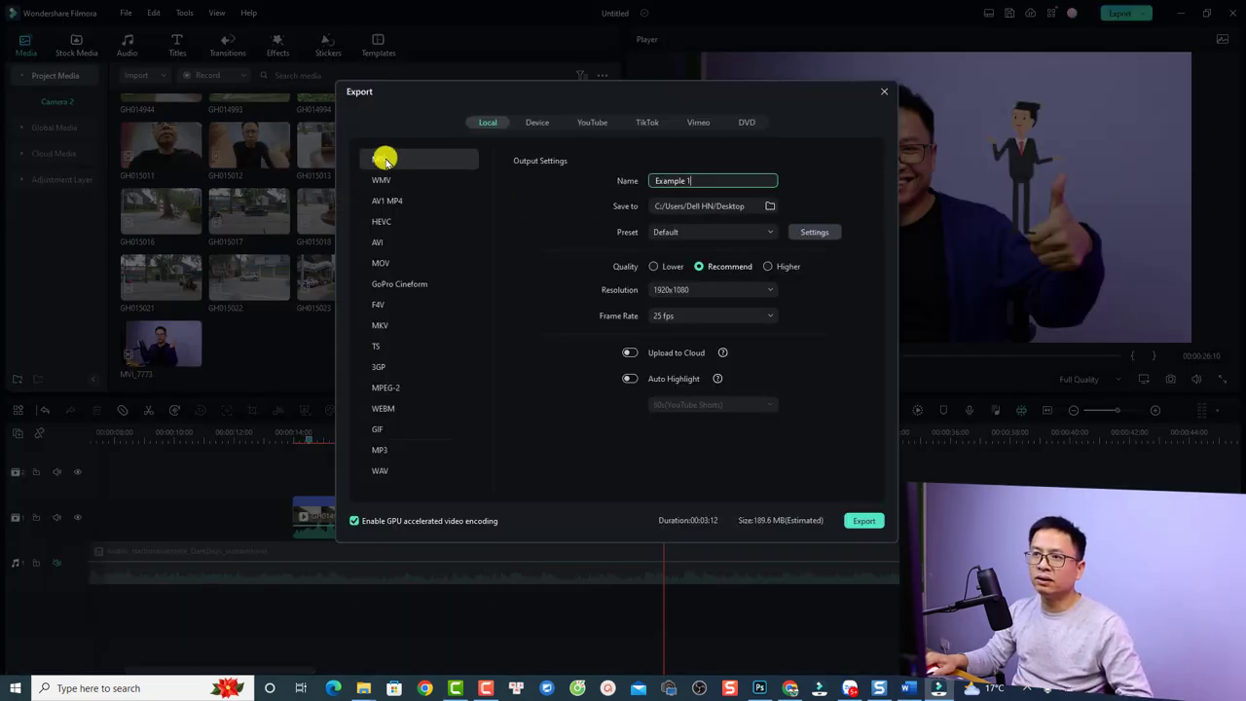
{"action": "left_click", "coordinate": [590, 125]}
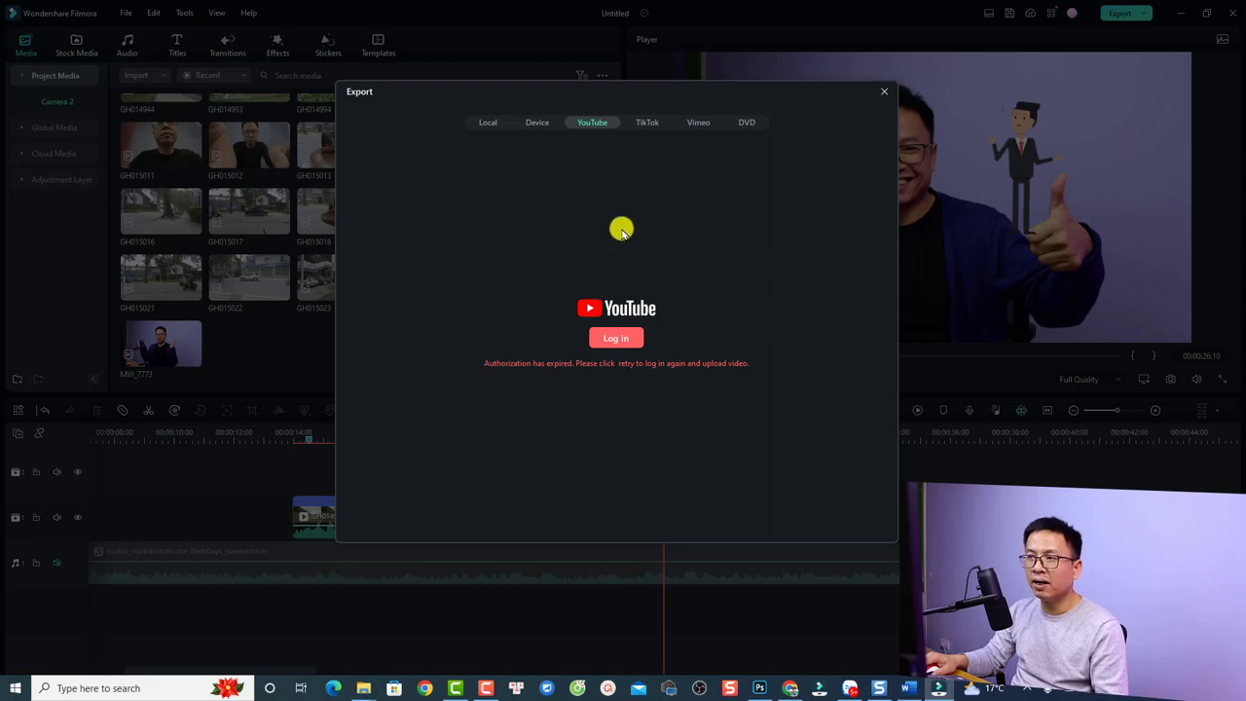
{"action": "left_click", "coordinate": [483, 121]}
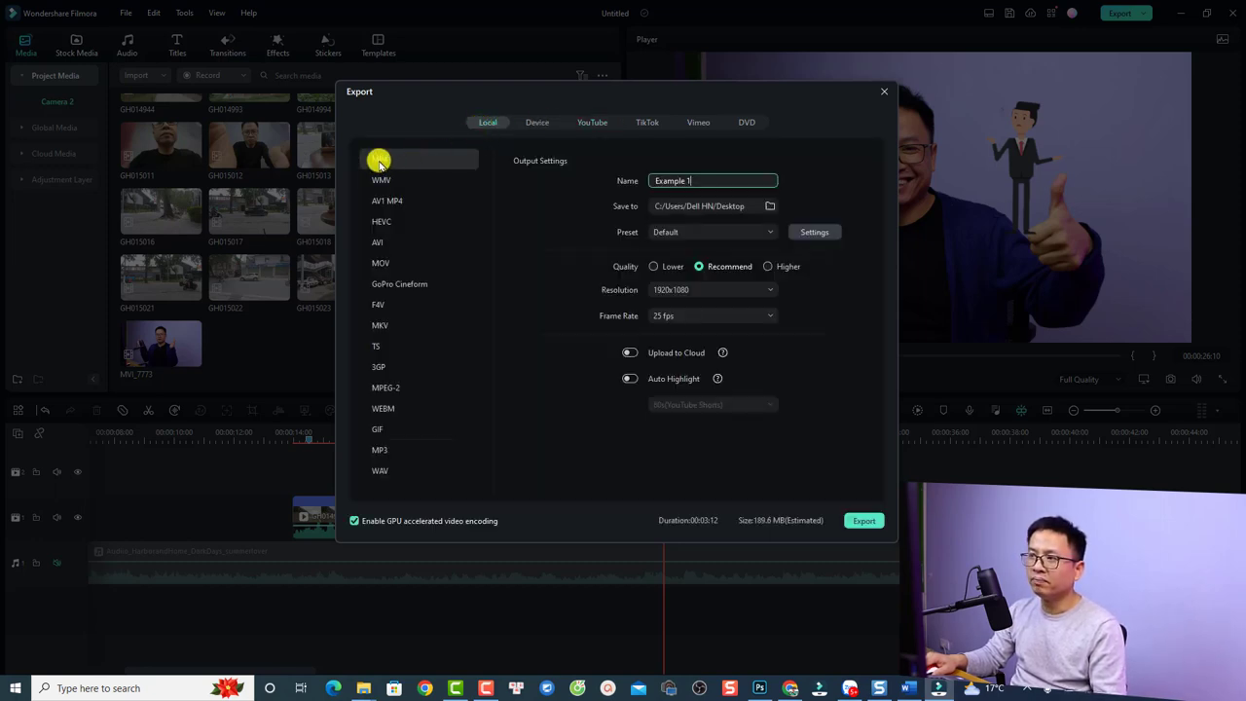
Name the MP4 export "vi du 1" and choose the Desktop as its save folder.
{"action": "left_click_drag", "start_coordinate": [707, 181], "coordinate": [621, 173]}
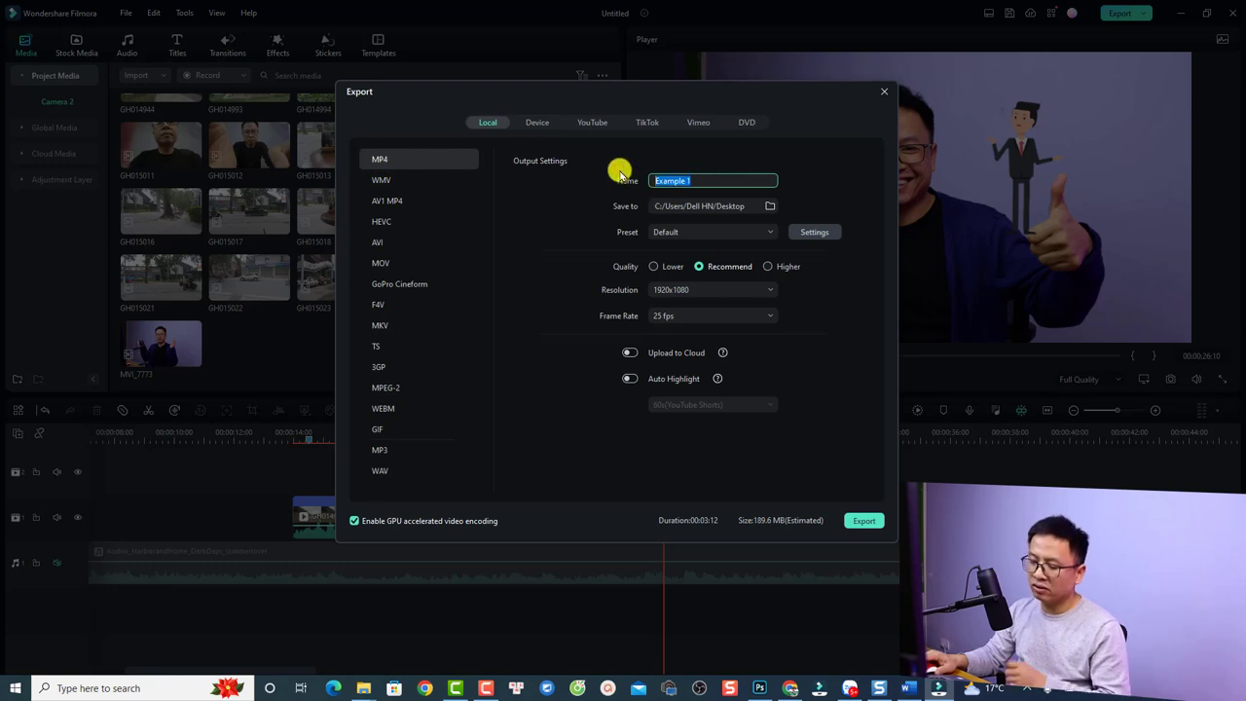
{"action": "type", "text": "vi du 1"}
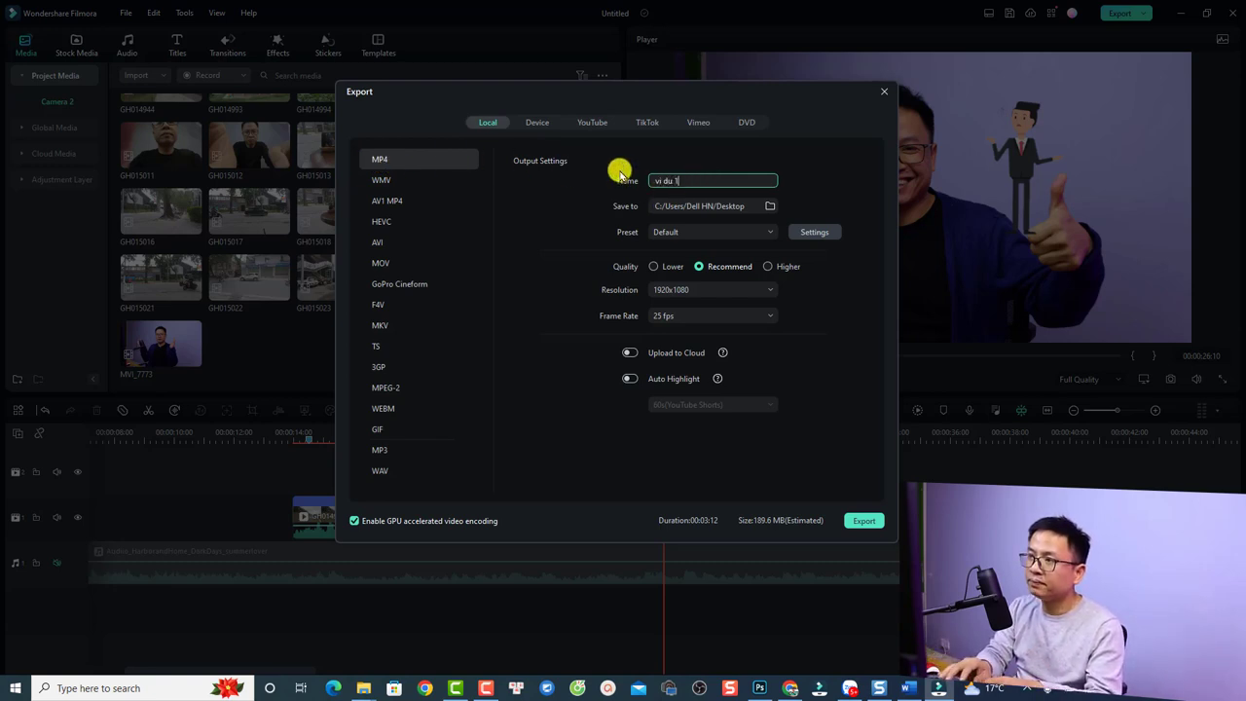
{"action": "left_click", "coordinate": [772, 206]}
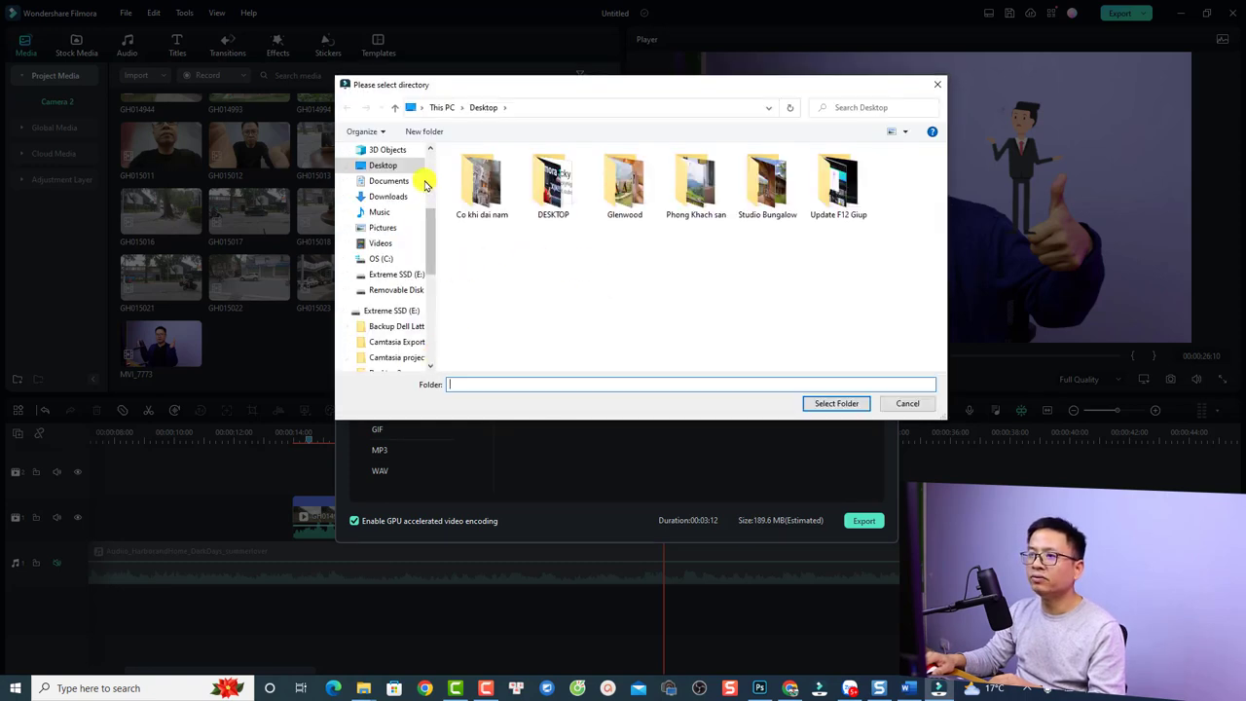
{"action": "left_click", "coordinate": [386, 166]}
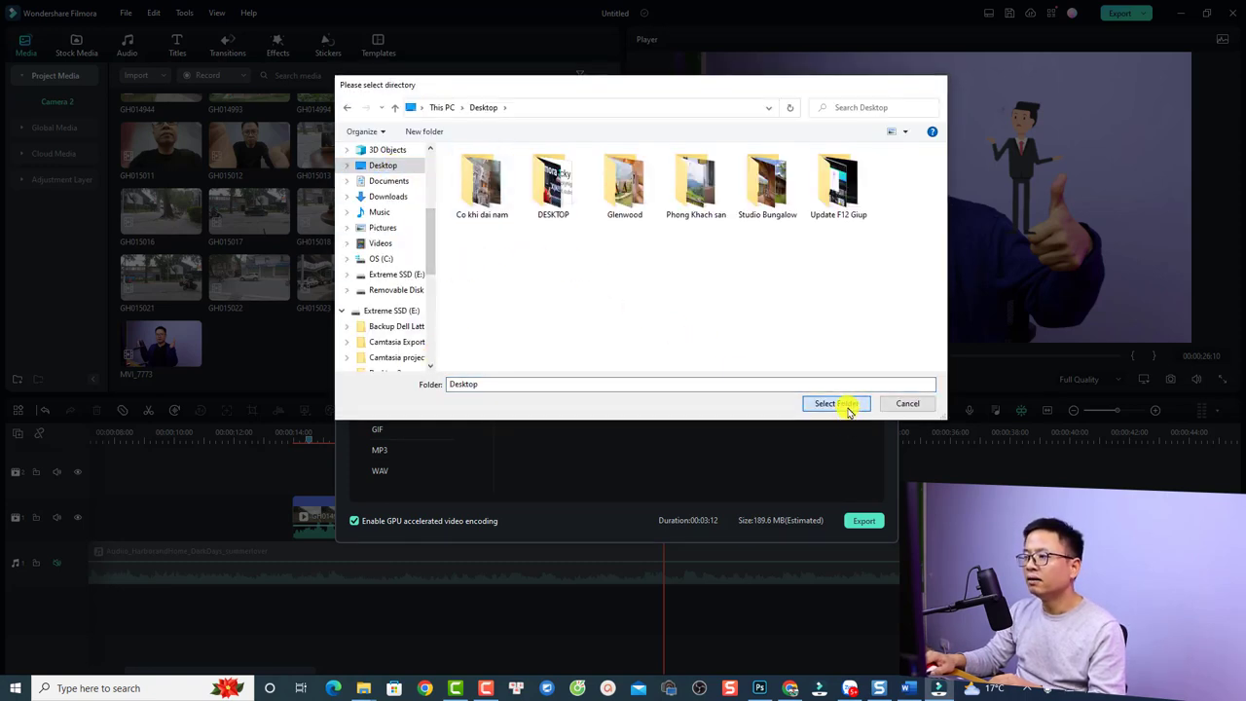
{"action": "left_click", "coordinate": [836, 403]}
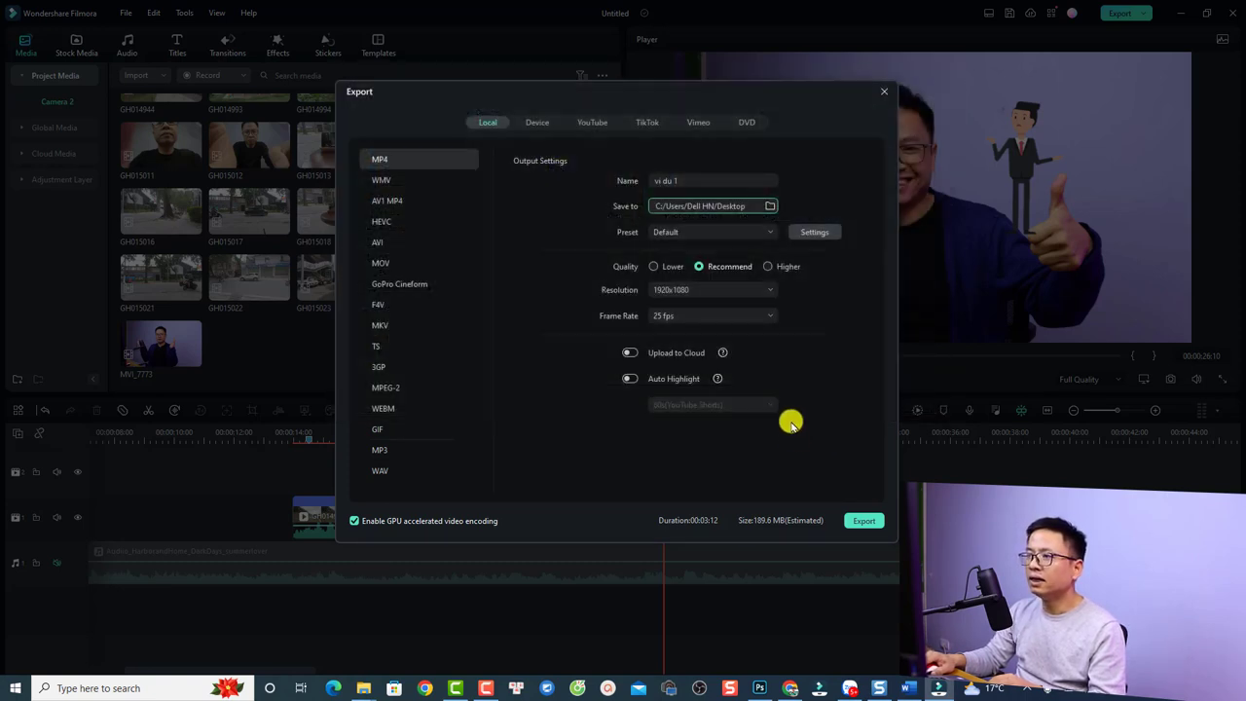
Customize the export settings with CBR (Constant Bitrate), a bit rate of 20000 kbps and High compression quality, and apply them.
{"action": "left_click", "coordinate": [811, 232]}
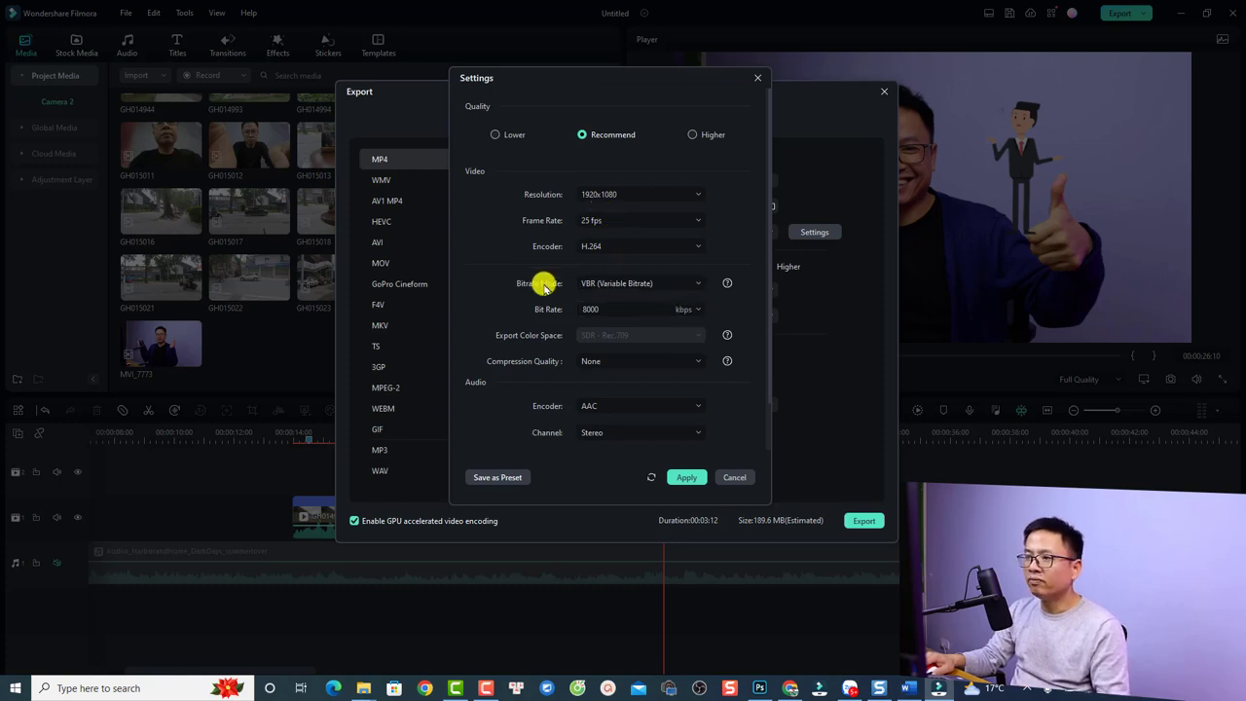
{"action": "left_click", "coordinate": [697, 285]}
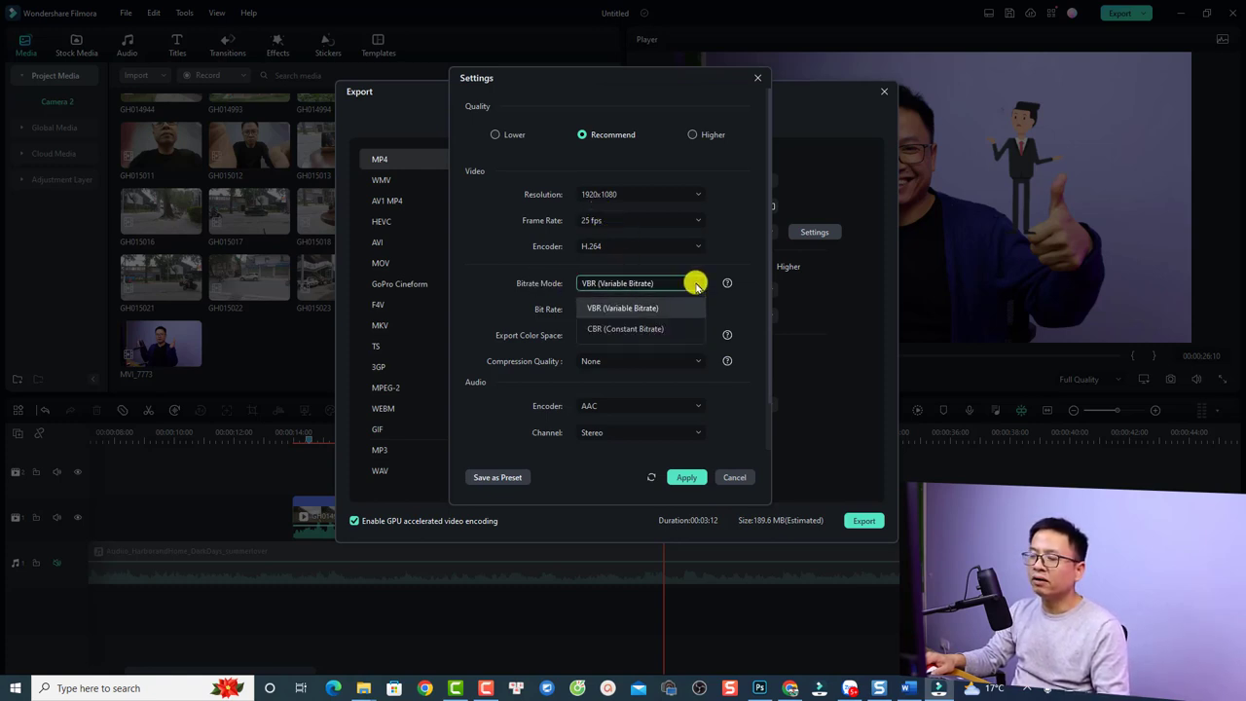
{"action": "left_click", "coordinate": [604, 331]}
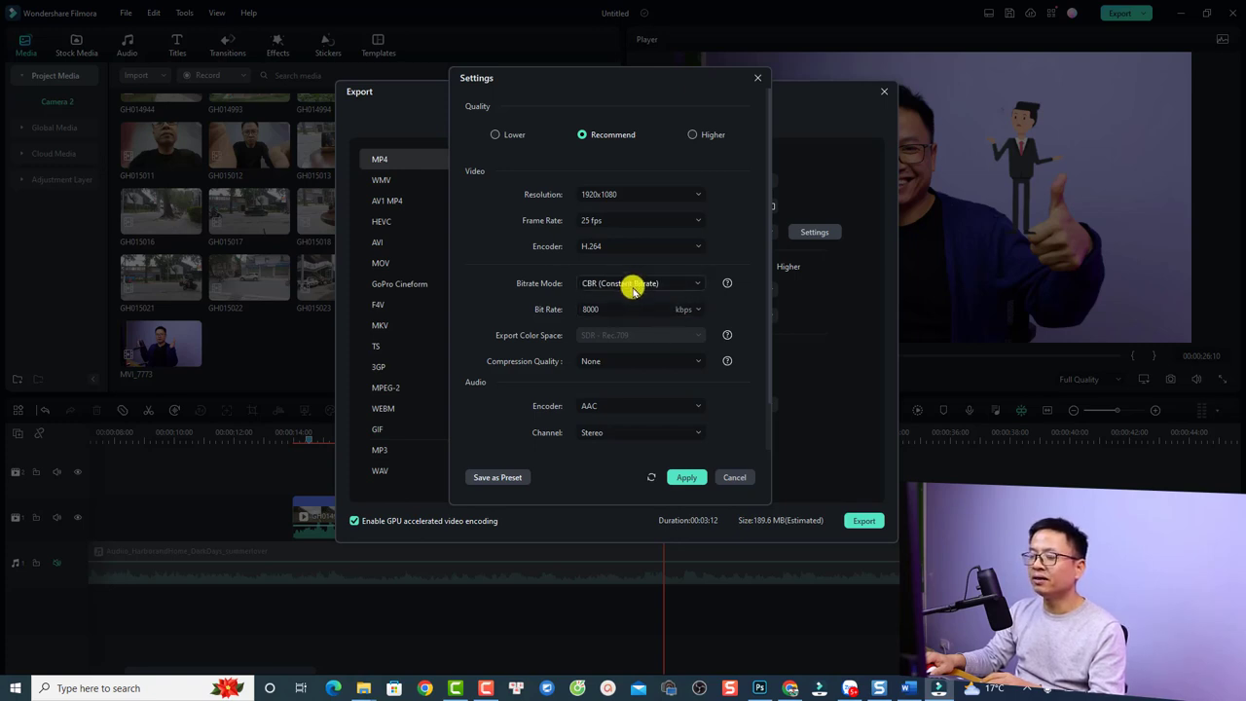
{"action": "left_click", "coordinate": [694, 309]}
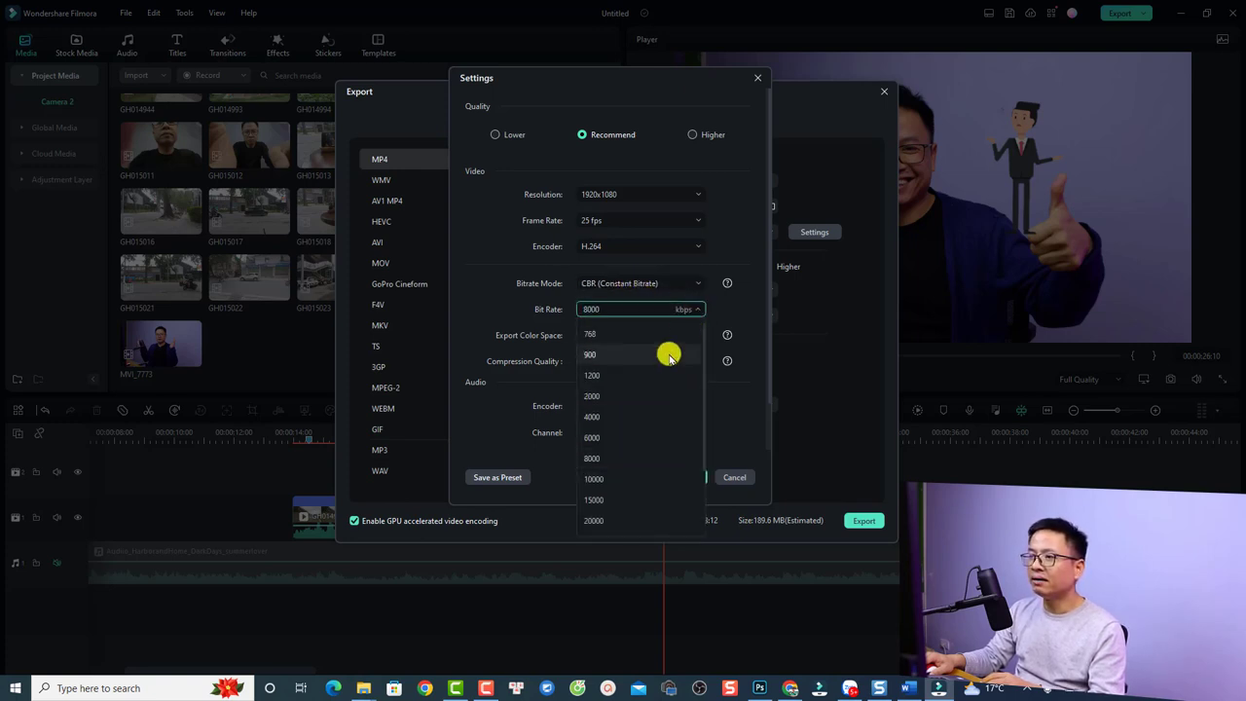
{"action": "left_click", "coordinate": [594, 520]}
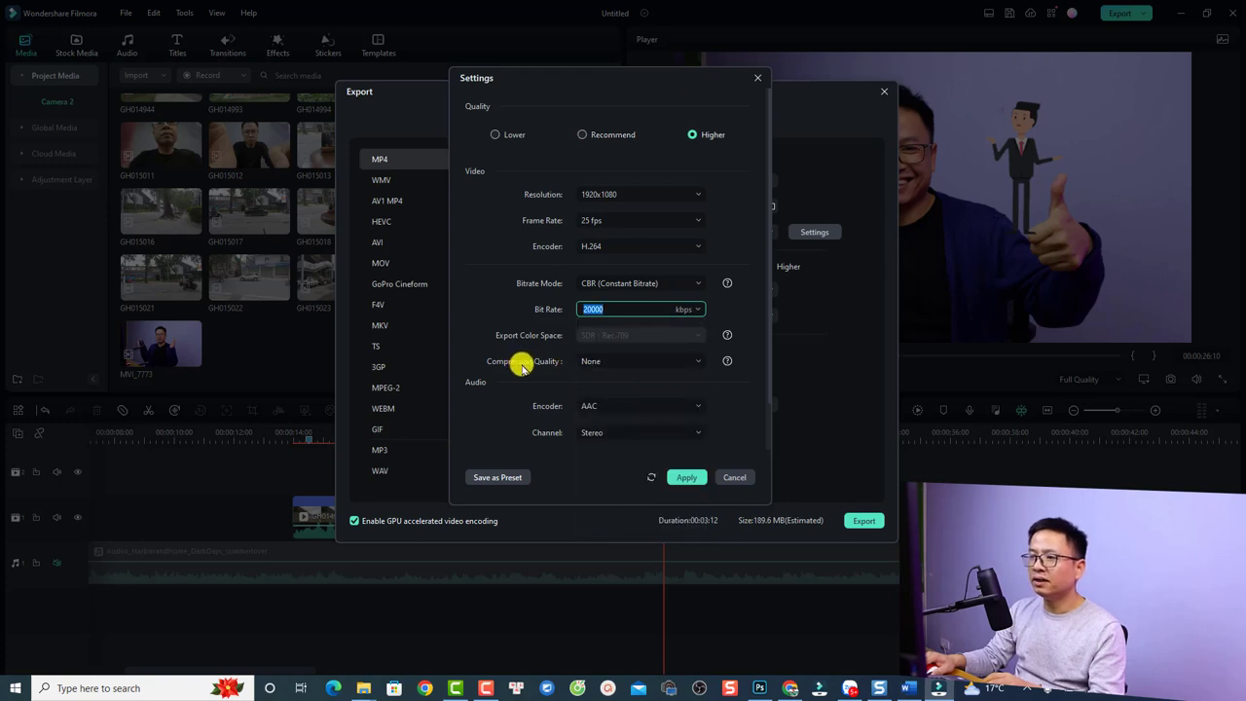
{"action": "left_click", "coordinate": [638, 361]}
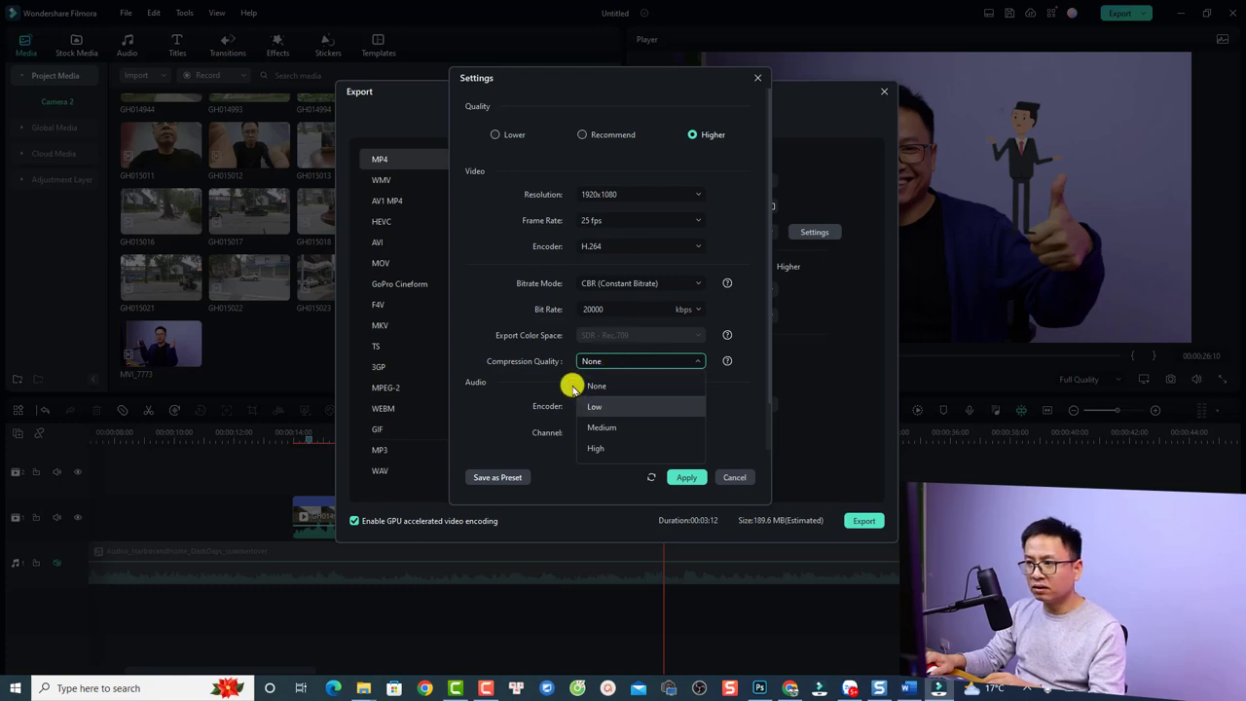
{"action": "left_click", "coordinate": [597, 446]}
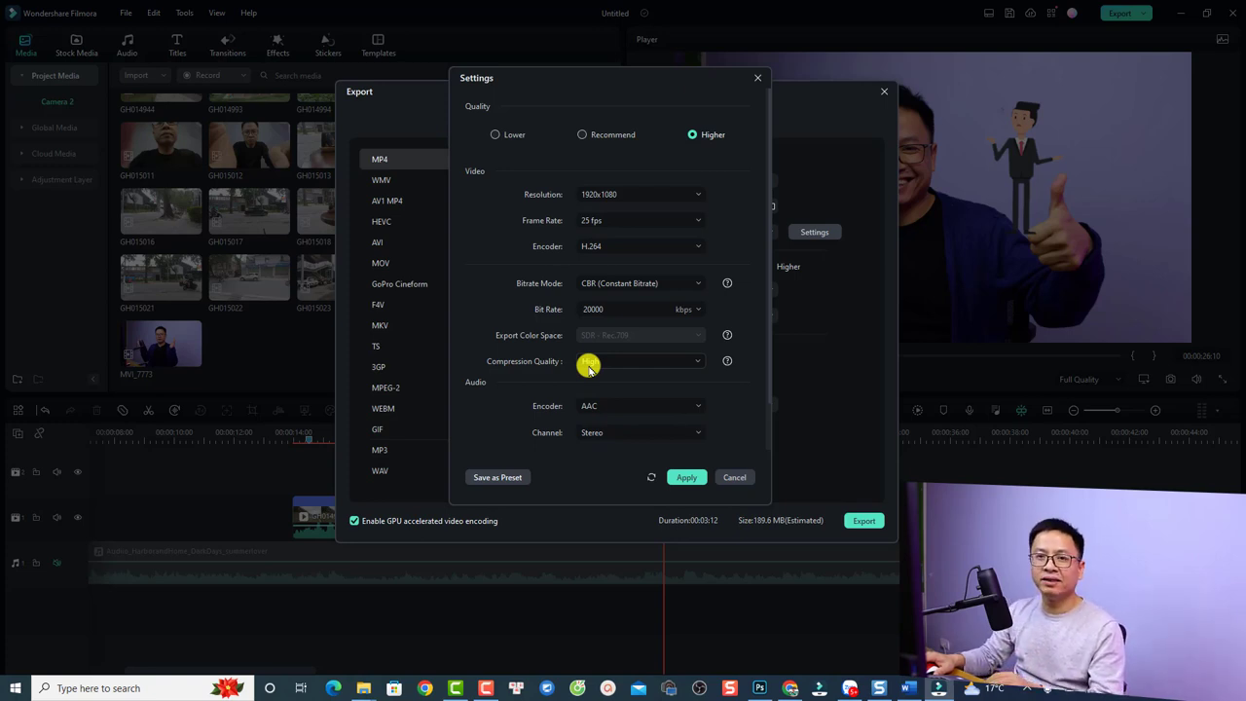
{"action": "left_click", "coordinate": [687, 477]}
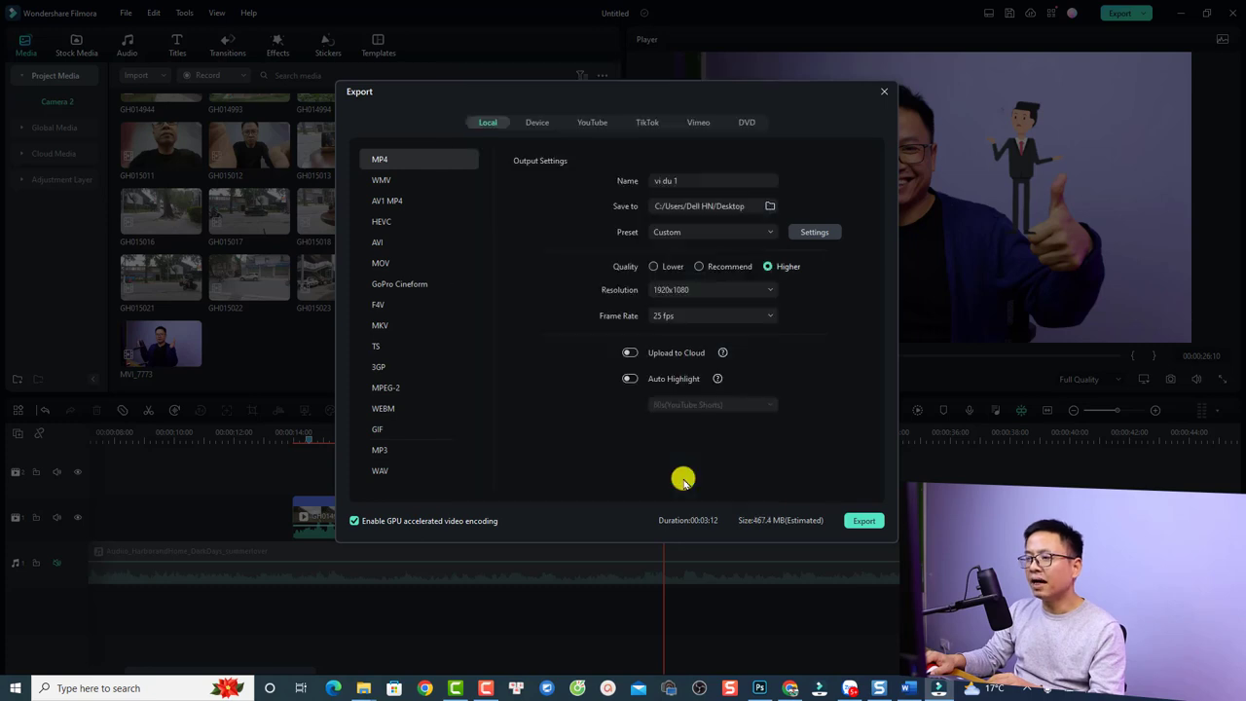
Start exporting the video with Sound reminder as the action when done, and abort the export.
{"action": "left_click", "coordinate": [863, 521]}
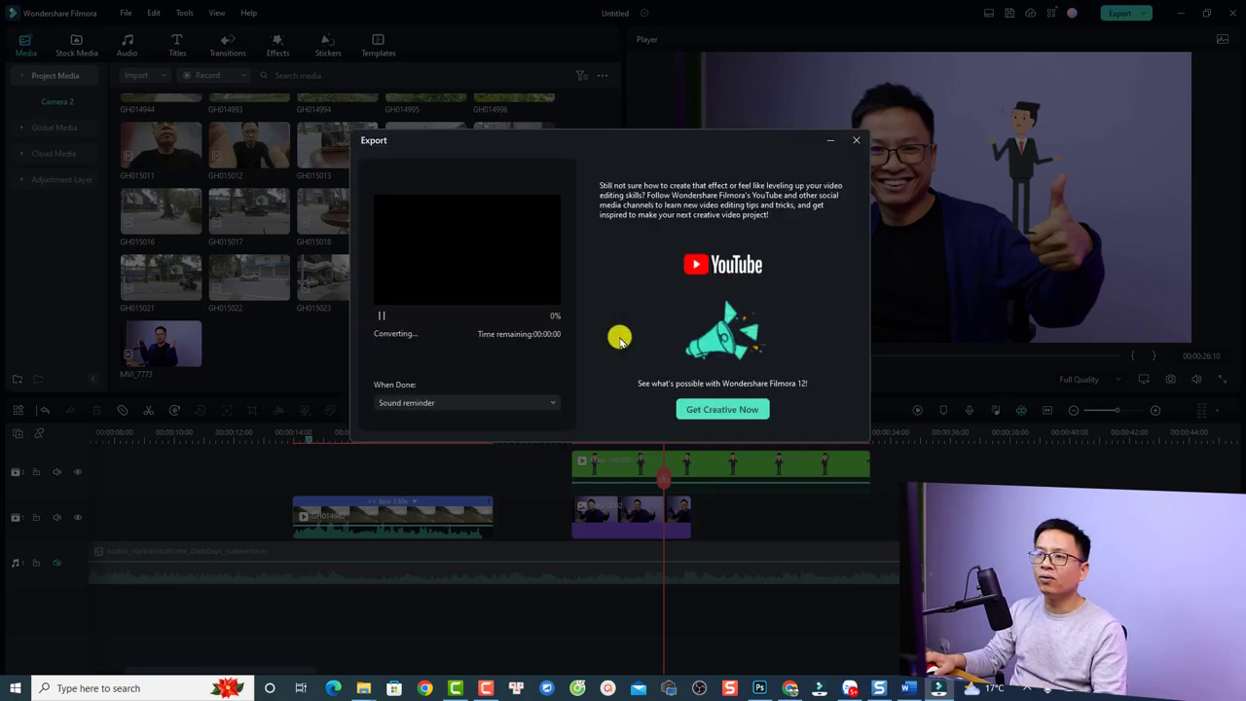
{"action": "left_click", "coordinate": [475, 404]}
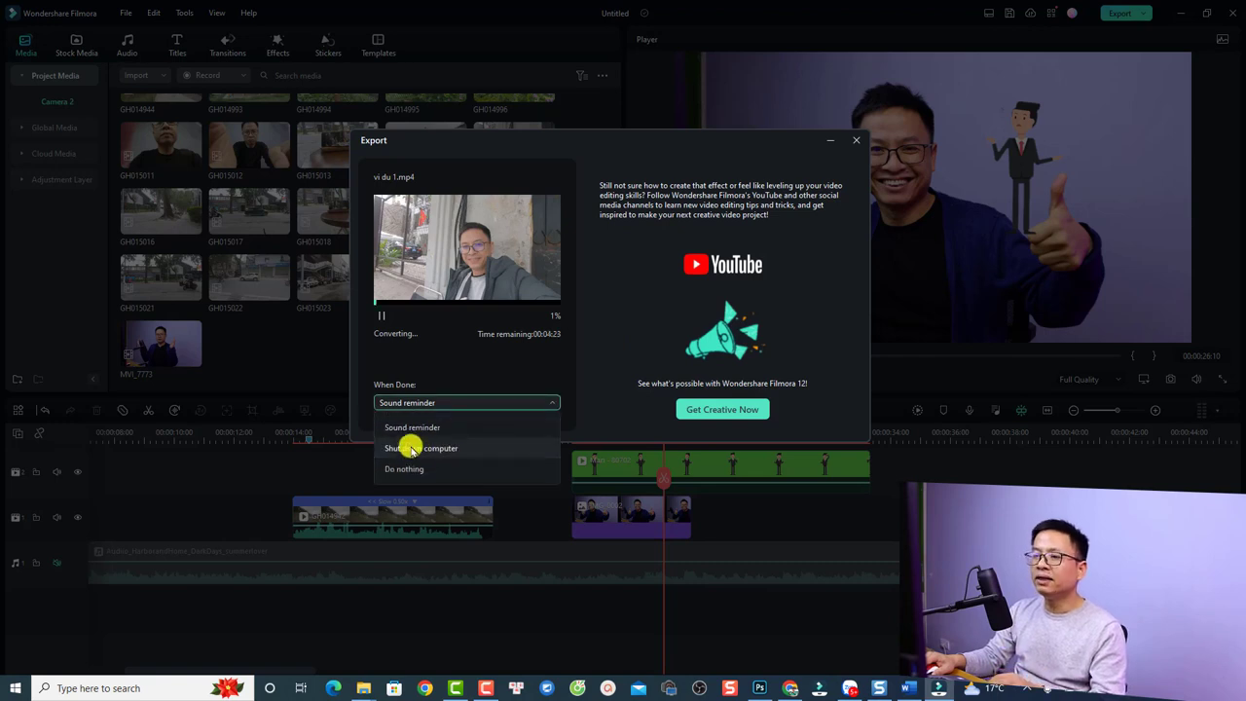
{"action": "left_click", "coordinate": [414, 429]}
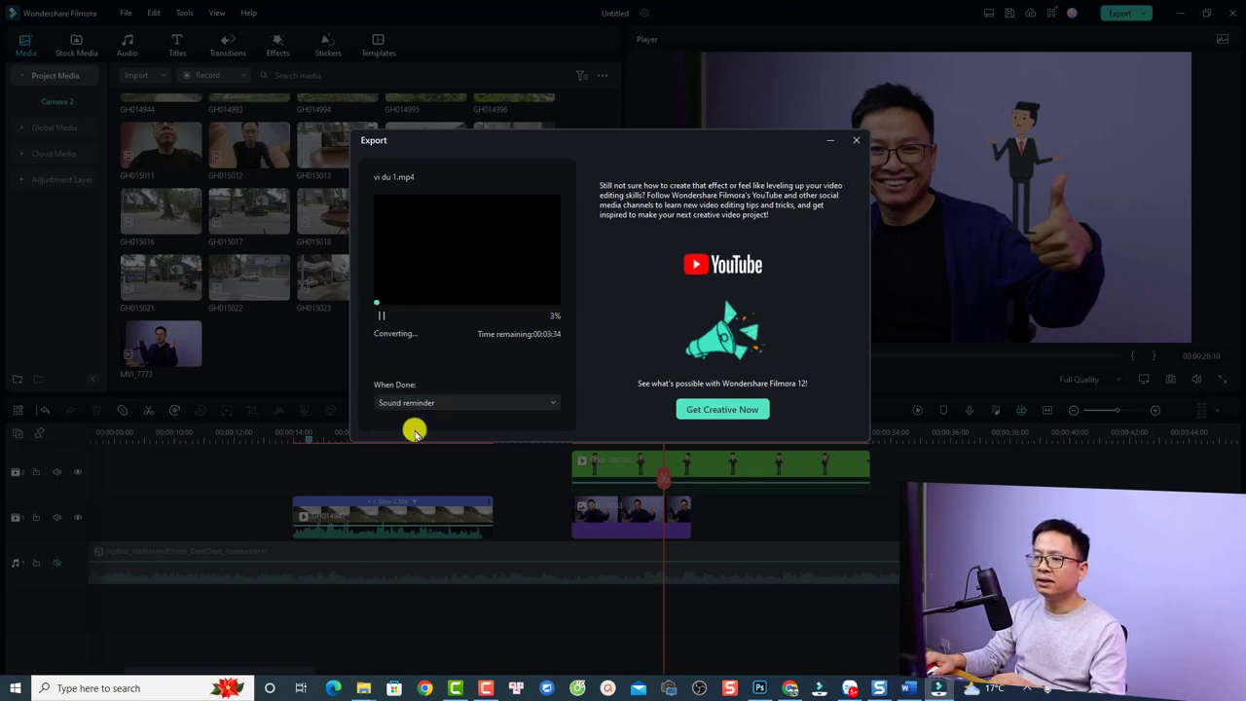
{"action": "left_click", "coordinate": [855, 142]}
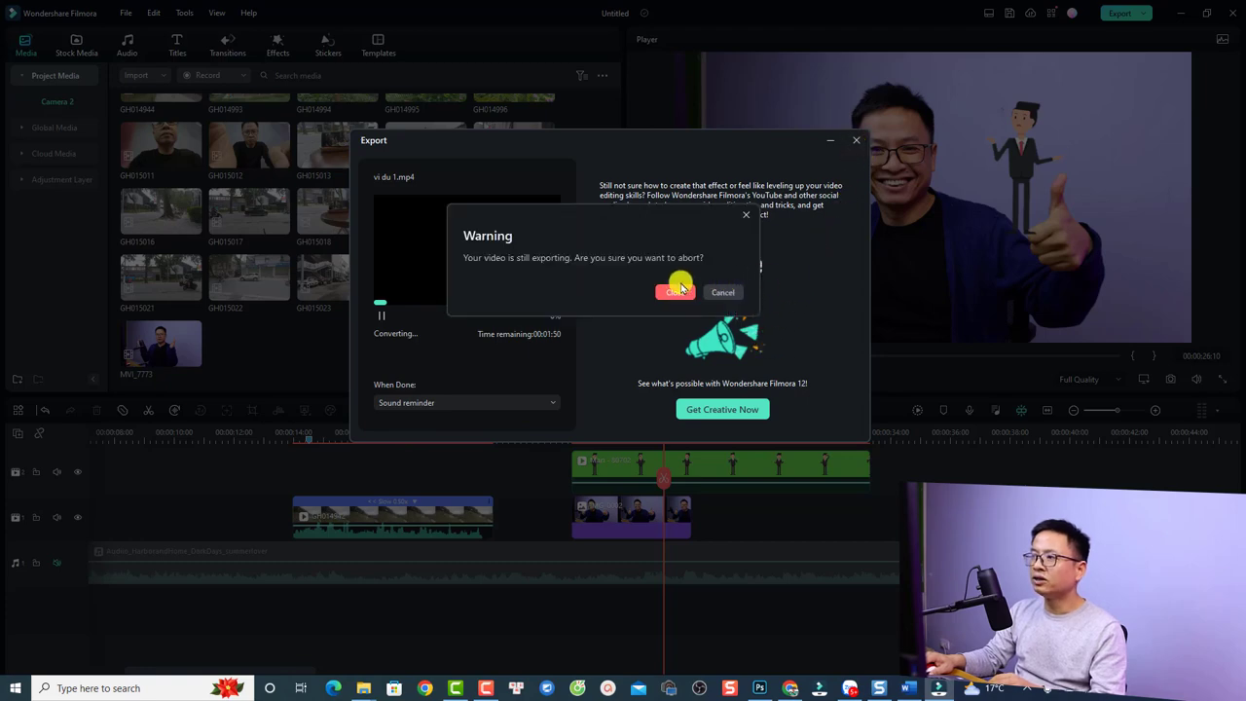
{"action": "left_click", "coordinate": [665, 296]}
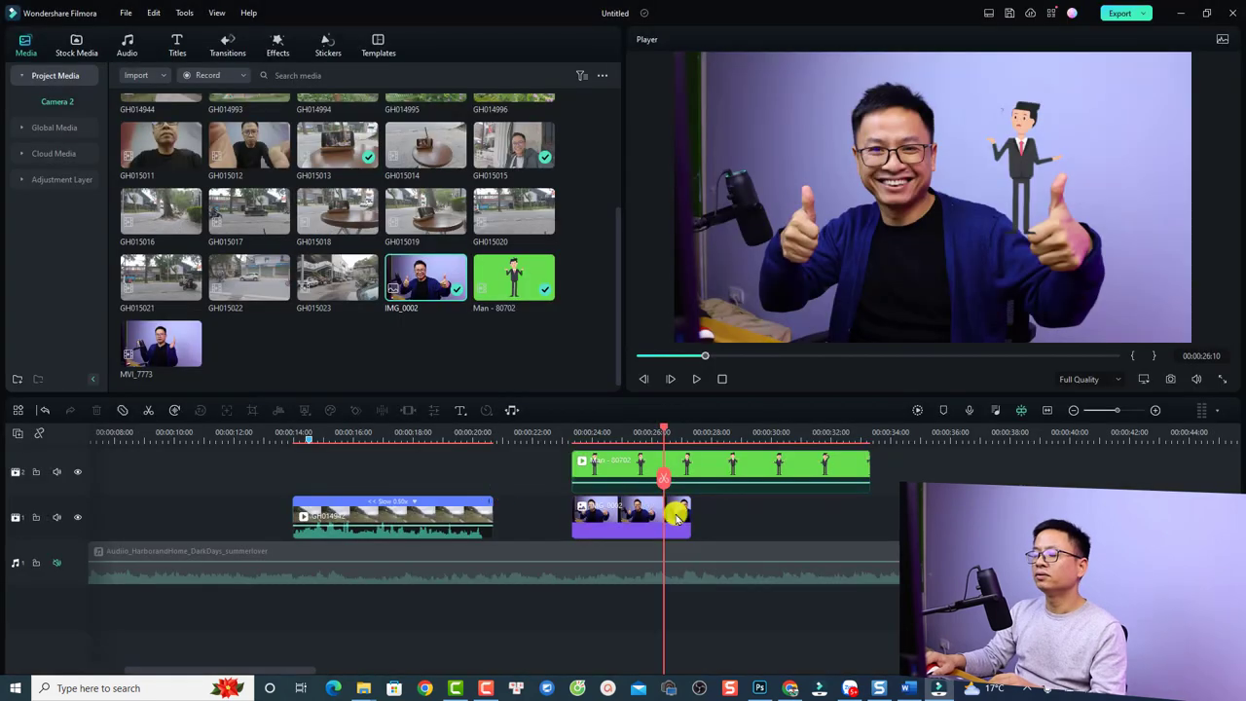
Unmute the music track and delete all clips from the timeline.
{"action": "left_click", "coordinate": [668, 497]}
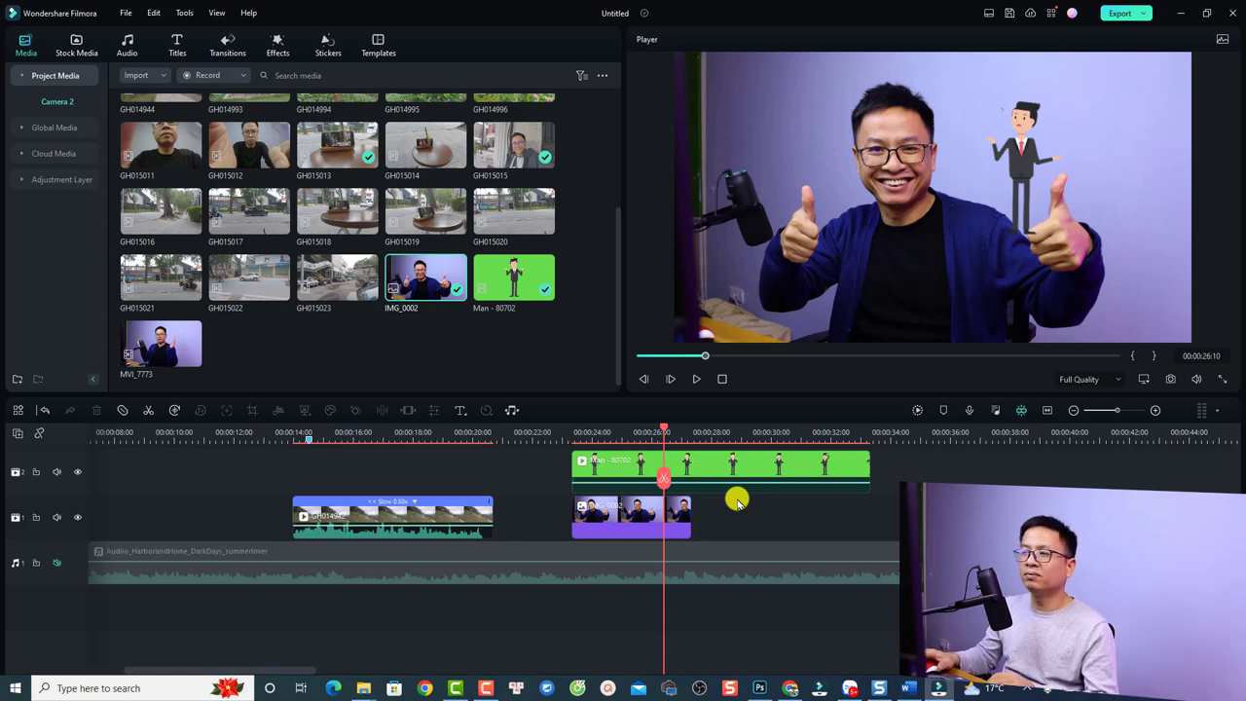
{"action": "left_click", "coordinate": [344, 433]}
{"action": "scroll", "coordinate": [479, 527], "scroll_direction": "up", "scroll_amount": 2}
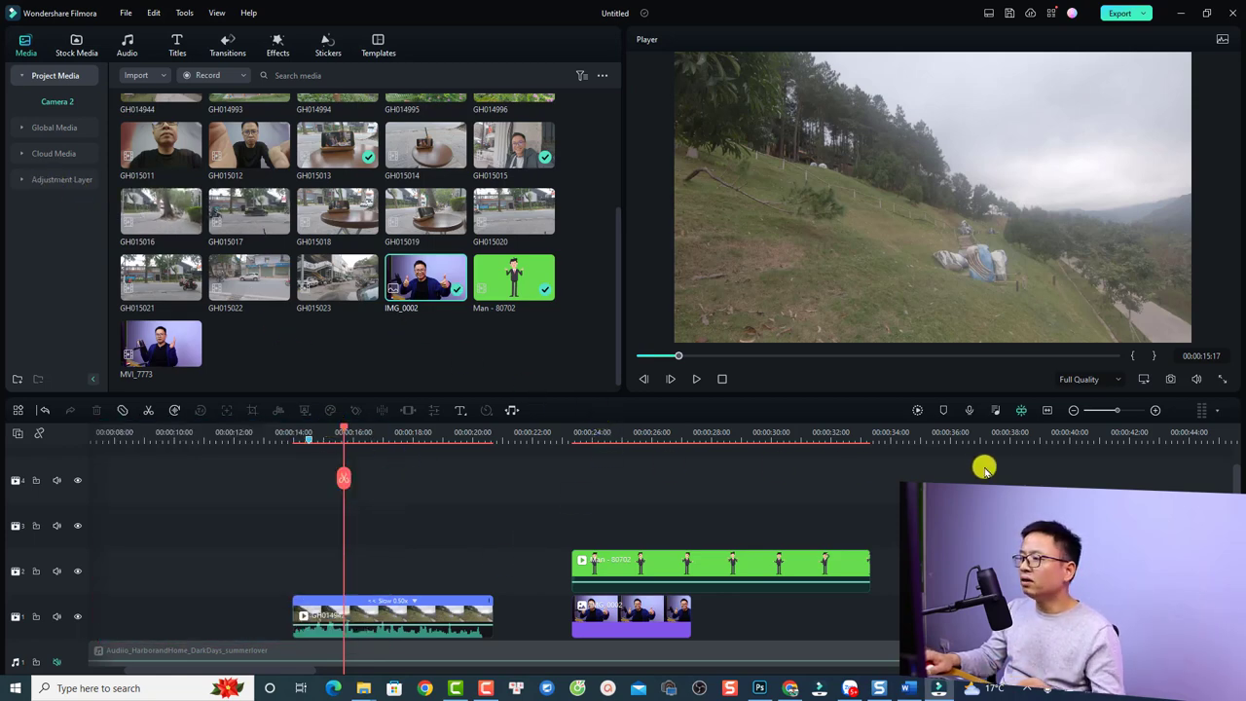
{"action": "scroll", "coordinate": [685, 537], "scroll_direction": "down", "scroll_amount": 2}
{"action": "key", "text": "ctrl+a"}
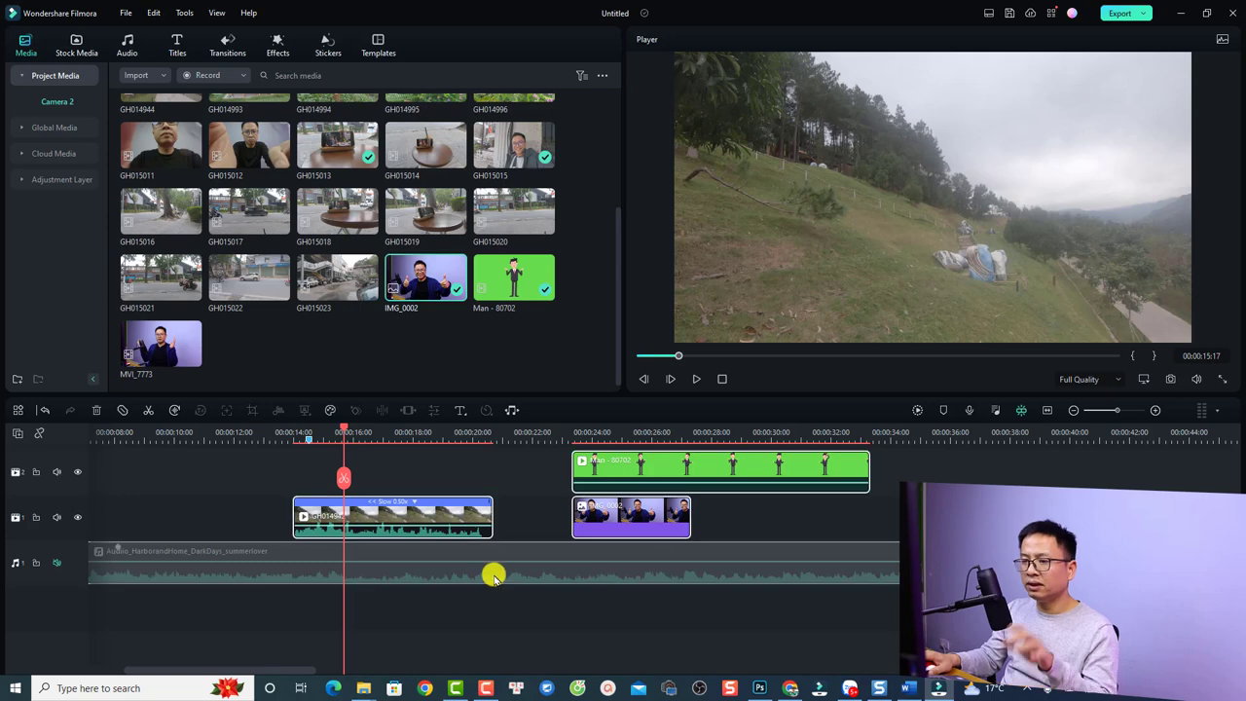
{"action": "left_click", "coordinate": [52, 562]}
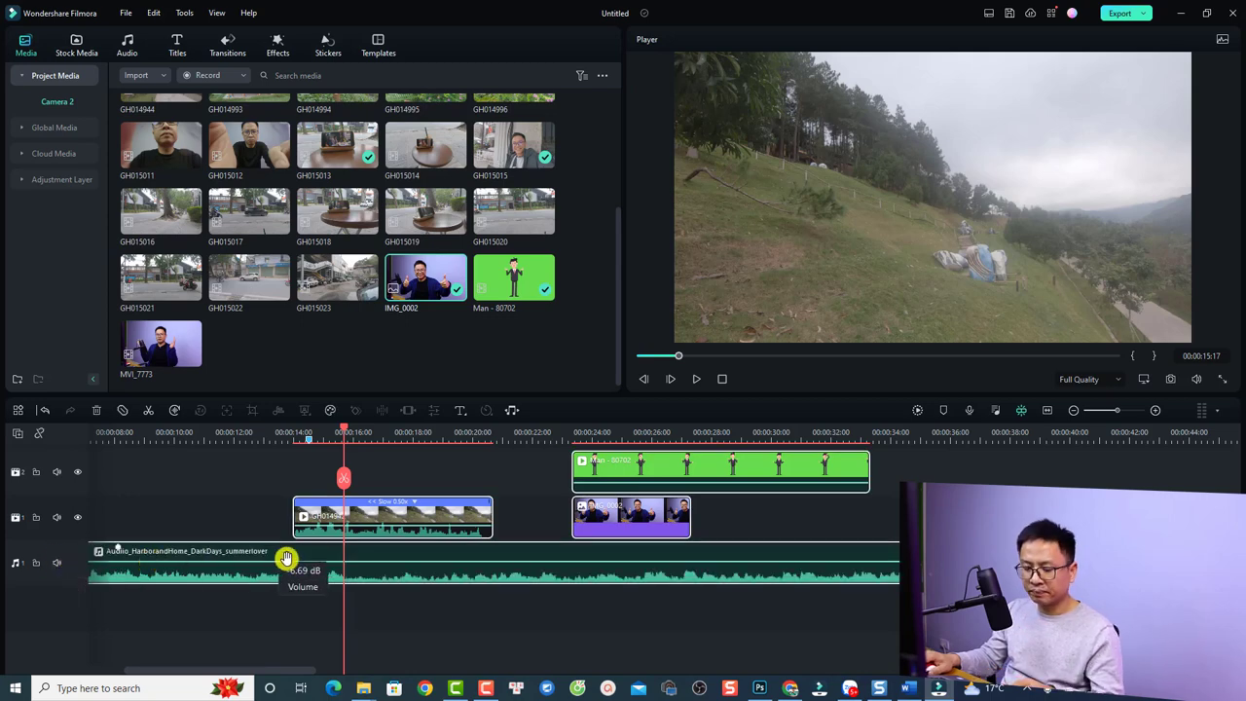
{"action": "key", "text": "Delete"}
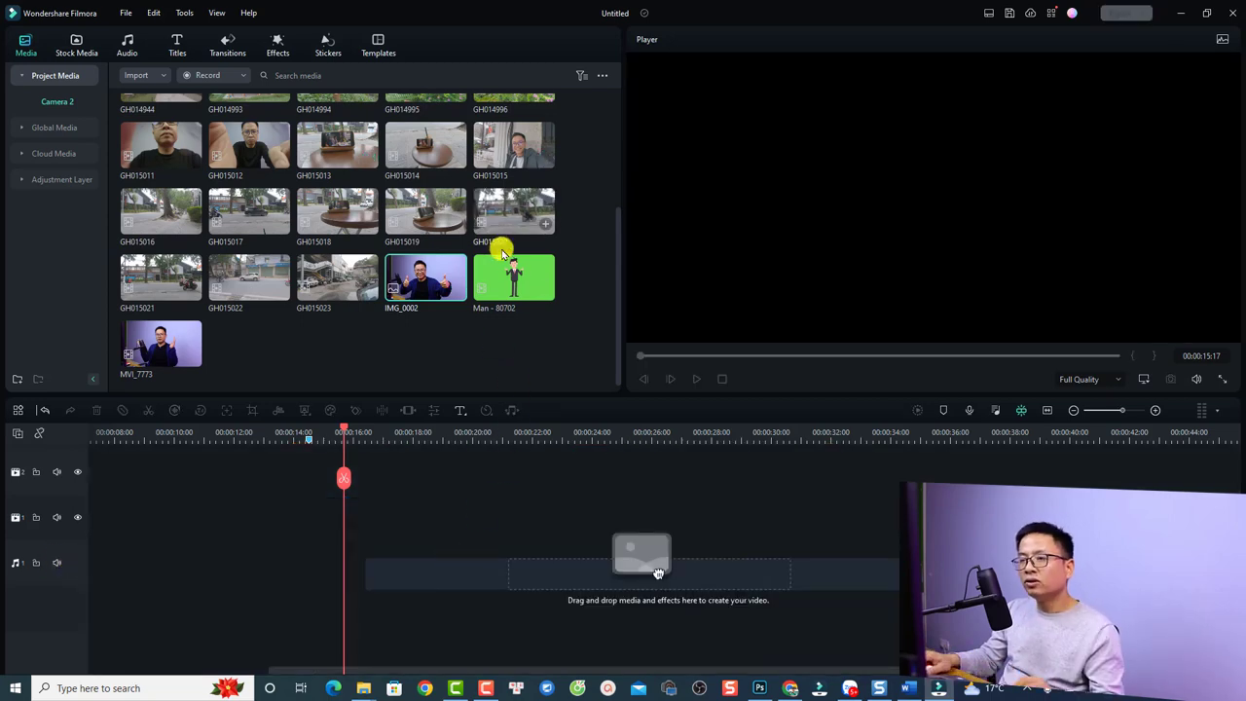
Place GH015013, GH015014, GH015015, GH015018, GH015019 and GH015020 at the start of the third video track, and select GH015013 at 00:00:08:19.
{"action": "scroll", "coordinate": [546, 224], "scroll_direction": "up", "scroll_amount": 2}
{"action": "left_click_drag", "start_coordinate": [536, 290], "coordinate": [83, 576]}
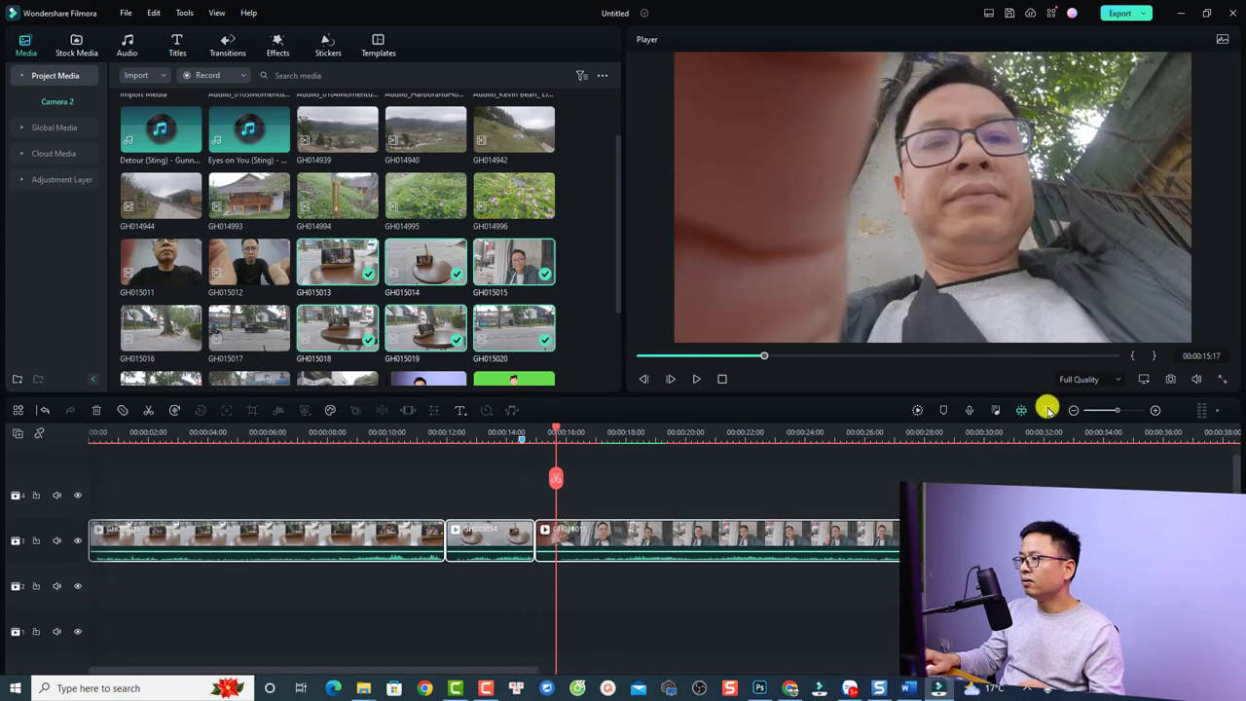
{"action": "left_click", "coordinate": [1047, 410]}
{"action": "left_click", "coordinate": [247, 439]}
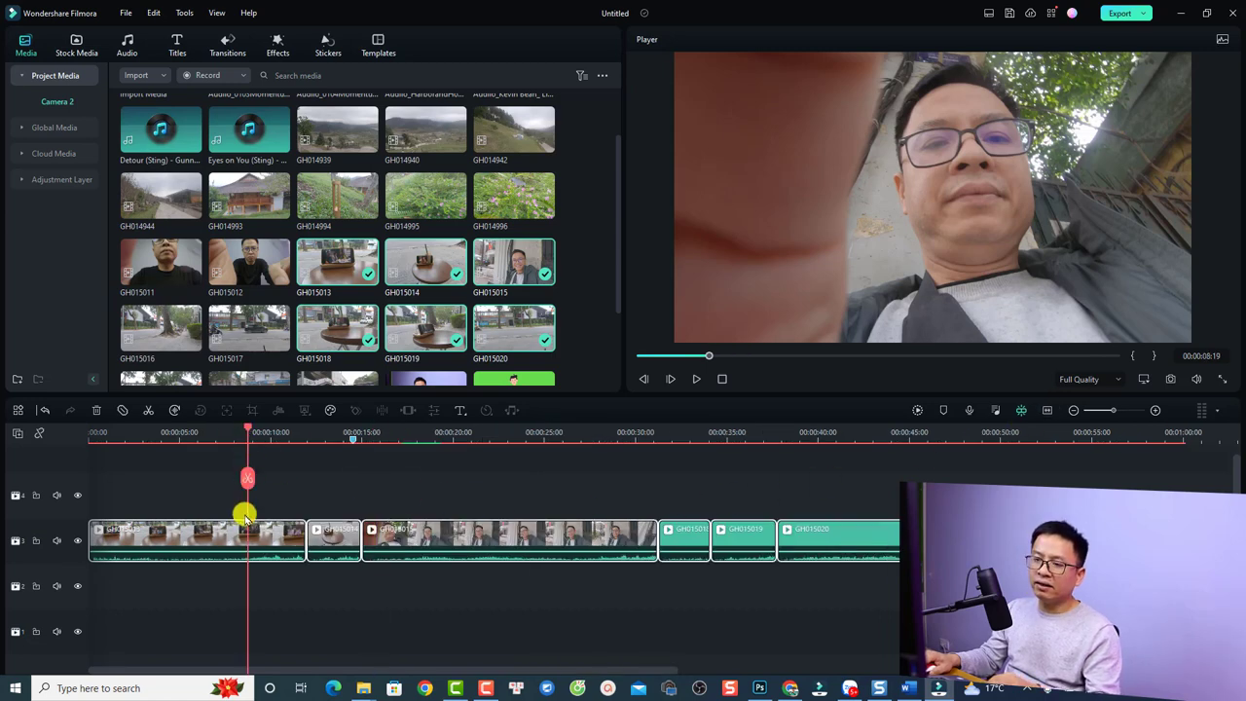
{"action": "left_click", "coordinate": [248, 531]}
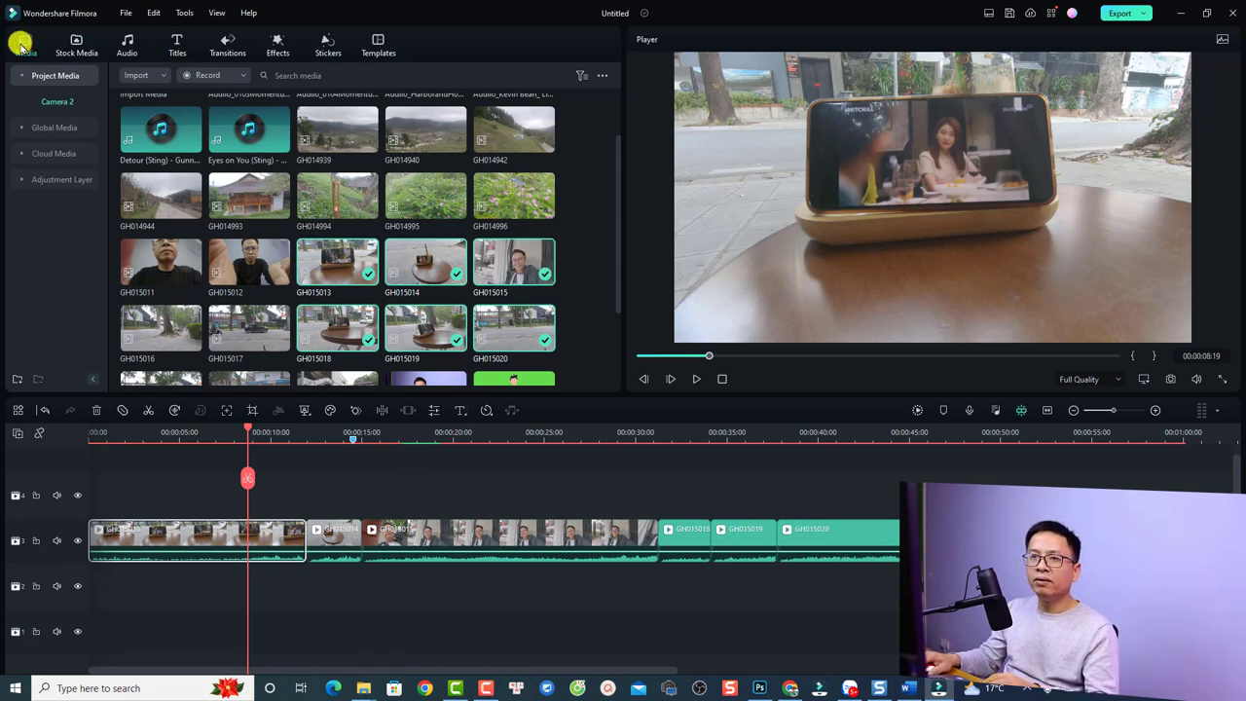
Add the preset Adjustment Layer at the start of the fourth video track and preview the frame at 00:00:01:18.
{"action": "left_click", "coordinate": [46, 180]}
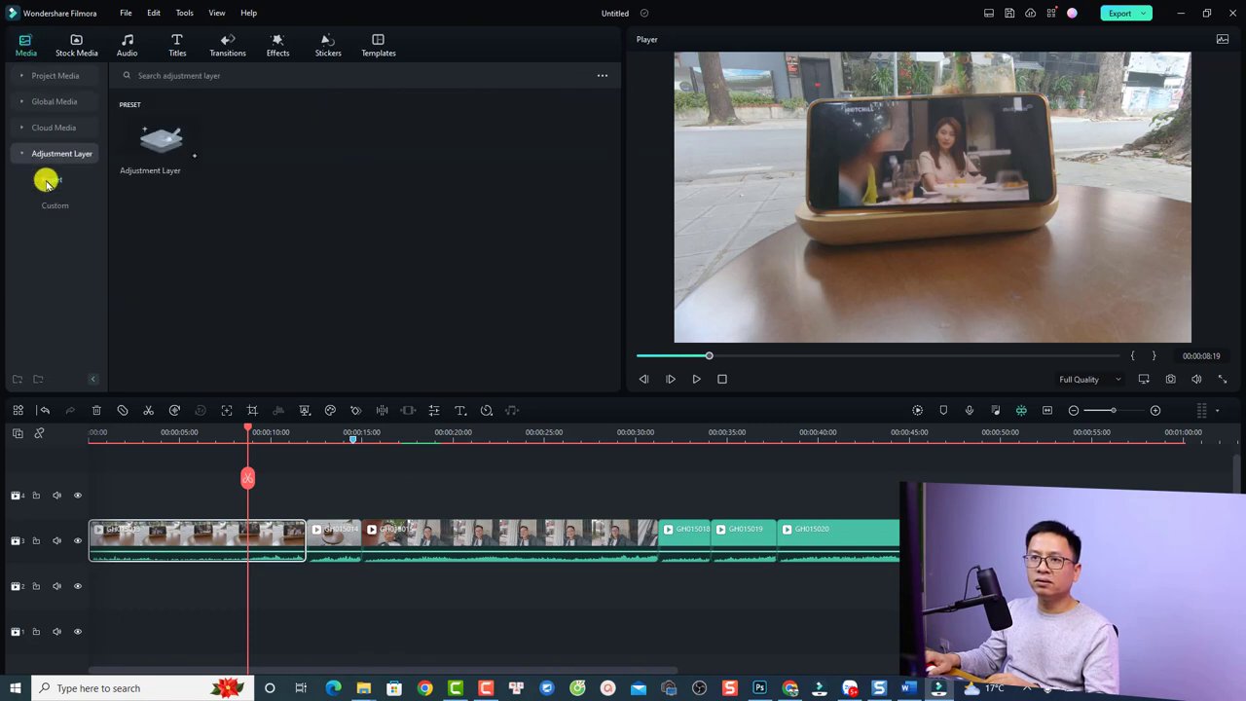
{"action": "left_click_drag", "start_coordinate": [140, 162], "coordinate": [98, 490]}
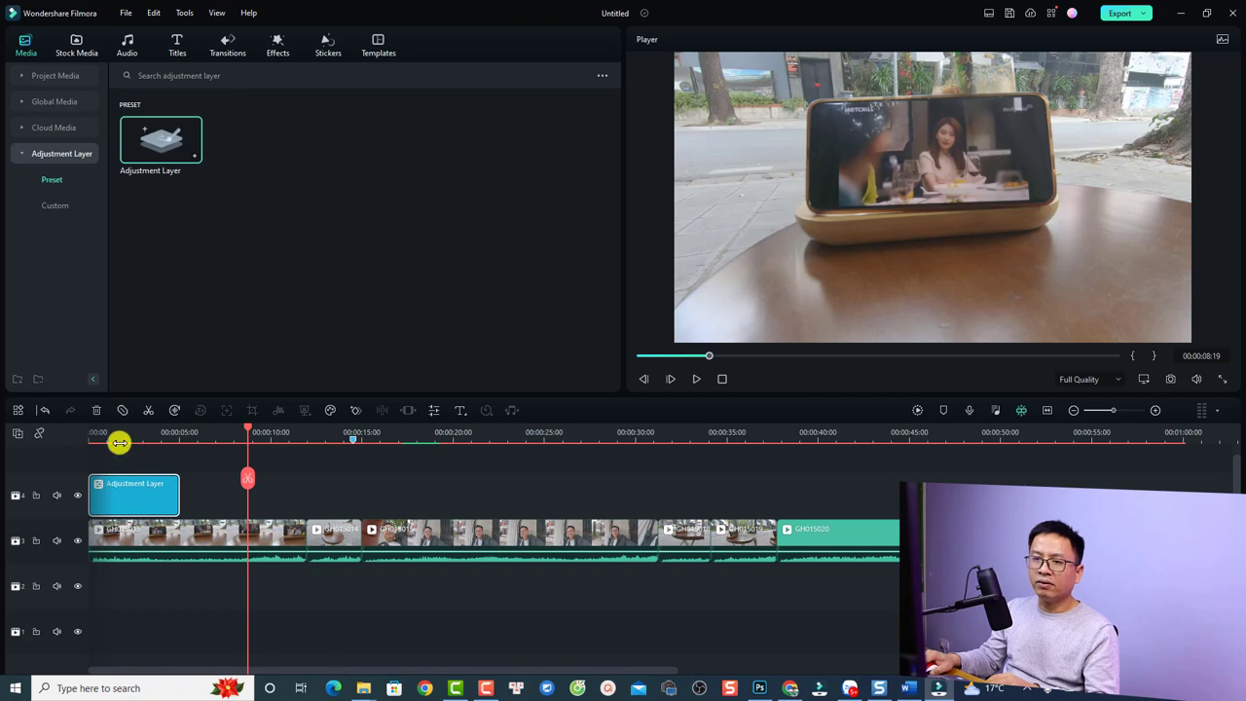
{"action": "left_click", "coordinate": [118, 436]}
{"action": "left_click", "coordinate": [119, 479]}
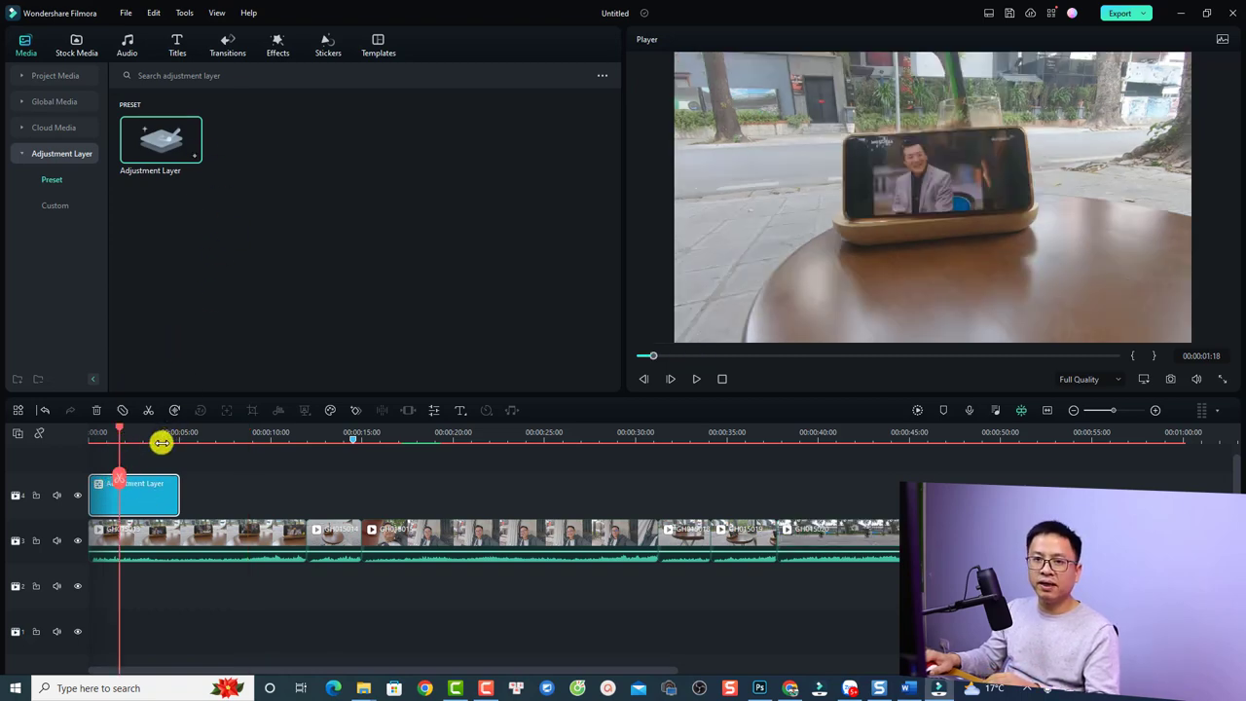
Set the adjustment layer's color Contrast to 62 and Saturation to 18.8.
{"action": "double_click", "coordinate": [136, 500]}
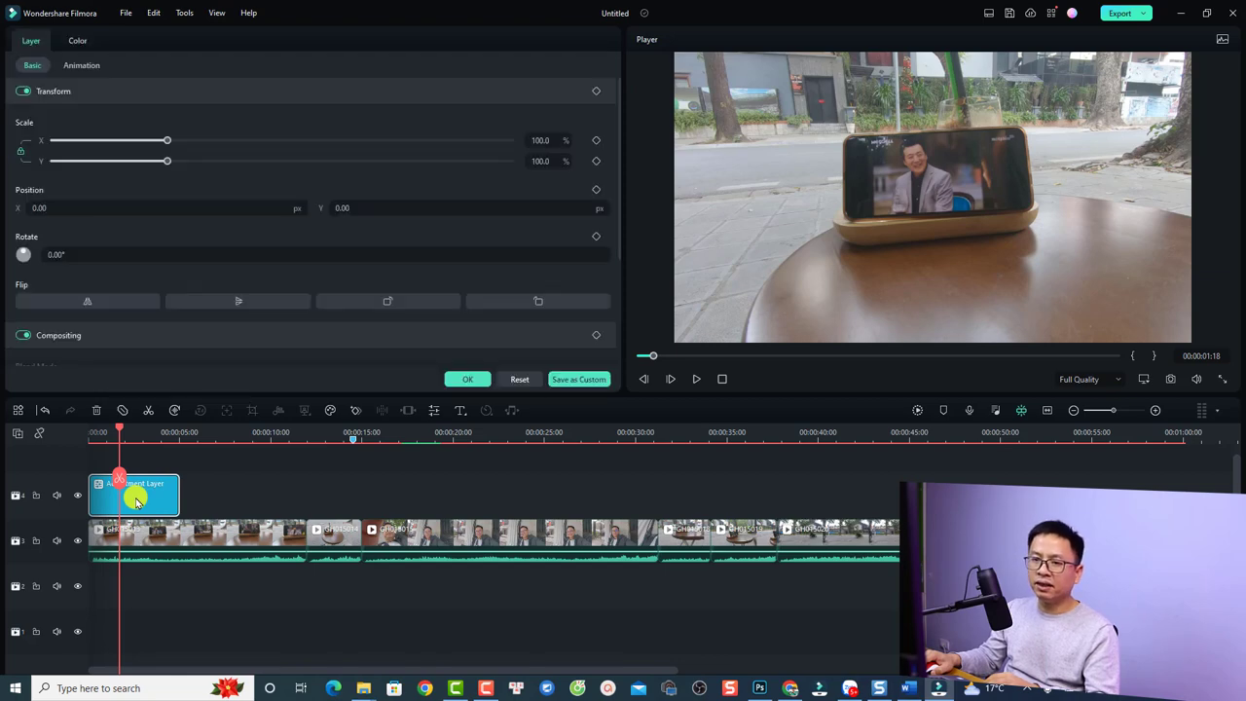
{"action": "left_click", "coordinate": [78, 40]}
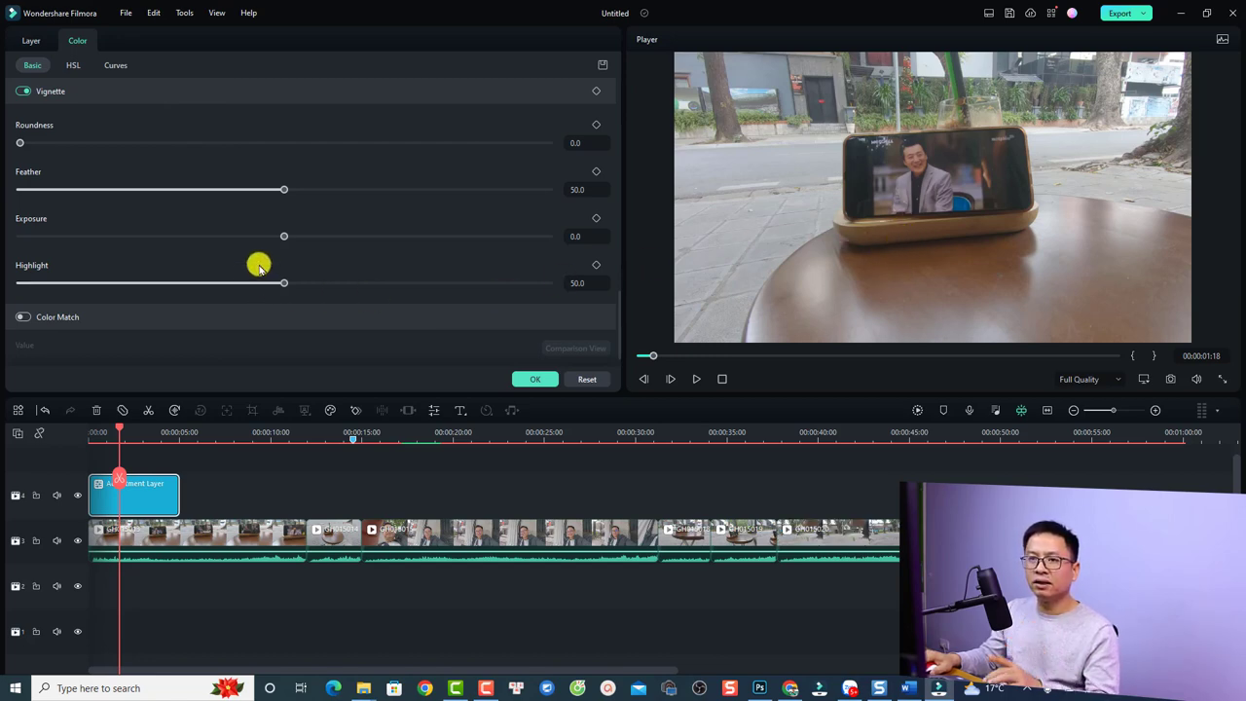
{"action": "scroll", "coordinate": [186, 230], "scroll_direction": "down", "scroll_amount": 1}
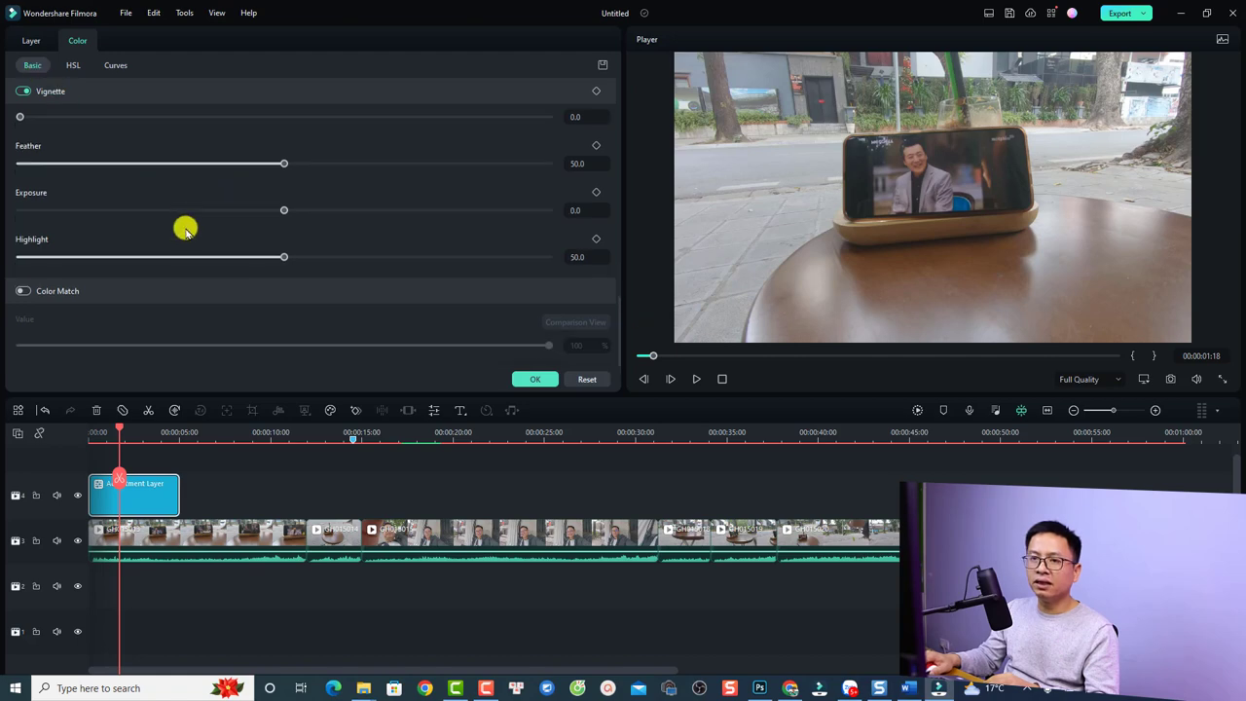
{"action": "scroll", "coordinate": [271, 270], "scroll_direction": "up", "scroll_amount": 2}
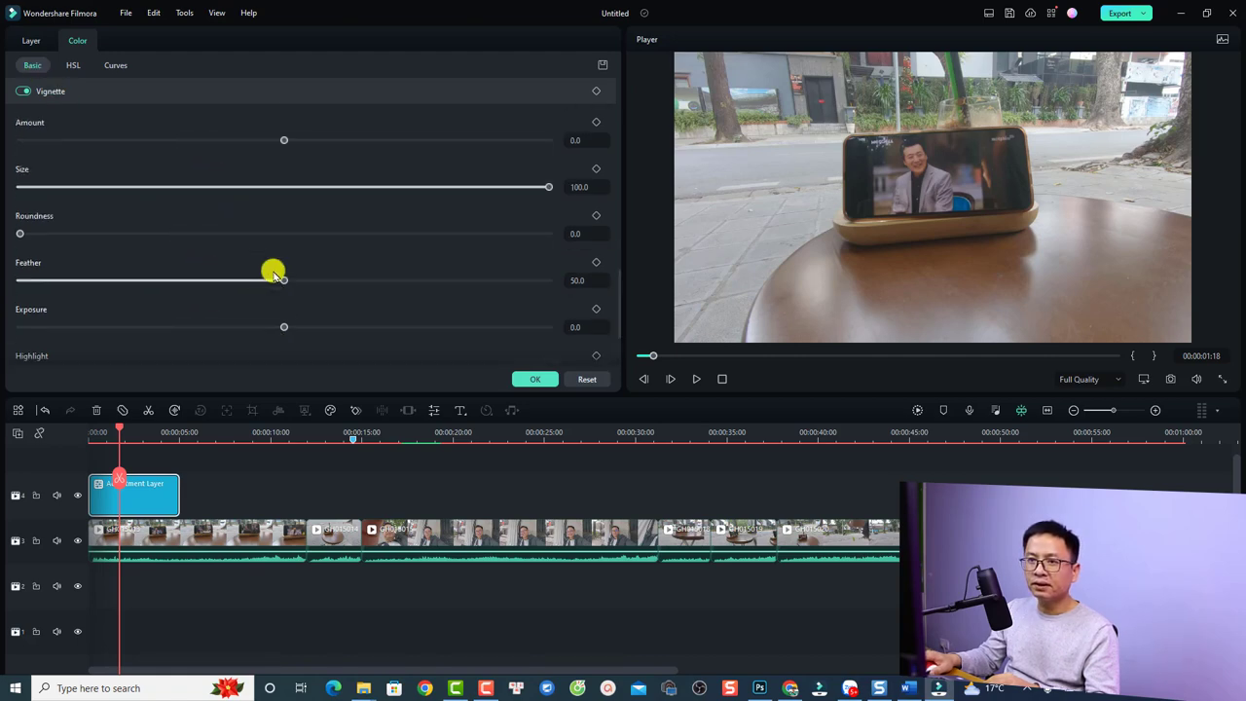
{"action": "scroll", "coordinate": [288, 273], "scroll_direction": "up", "scroll_amount": 2}
{"action": "scroll", "coordinate": [291, 276], "scroll_direction": "up", "scroll_amount": 4}
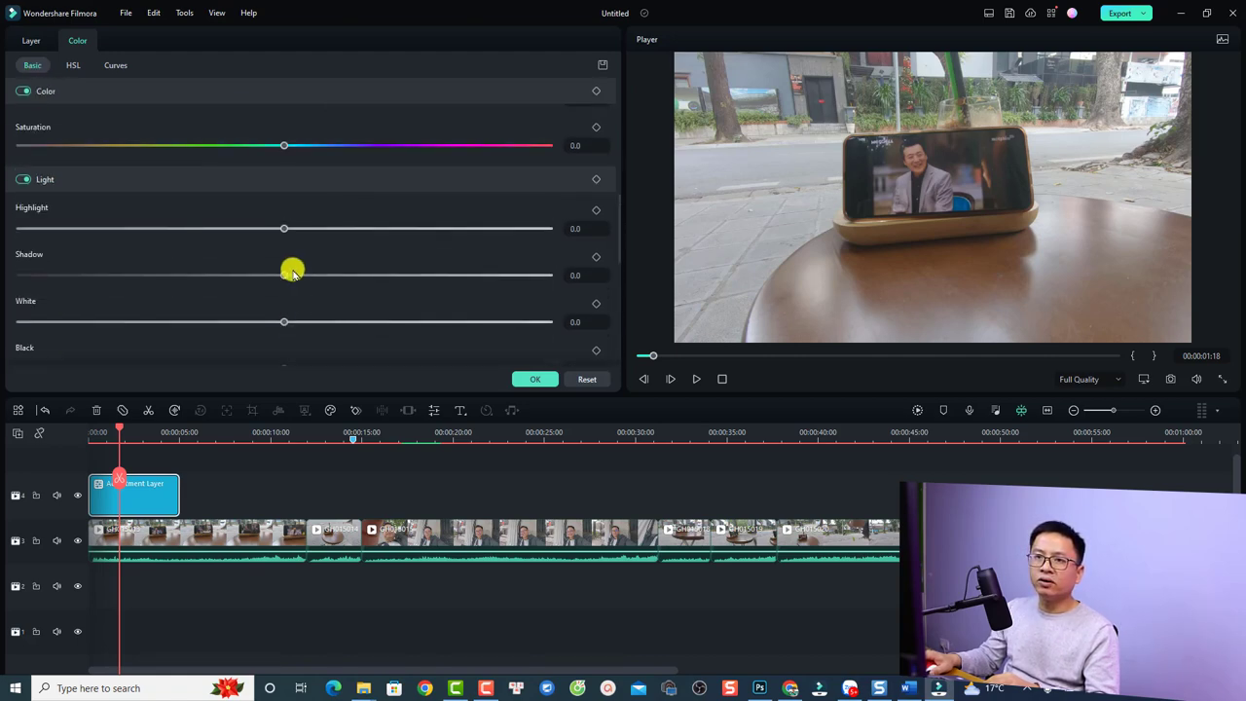
{"action": "scroll", "coordinate": [291, 271], "scroll_direction": "up", "scroll_amount": 5}
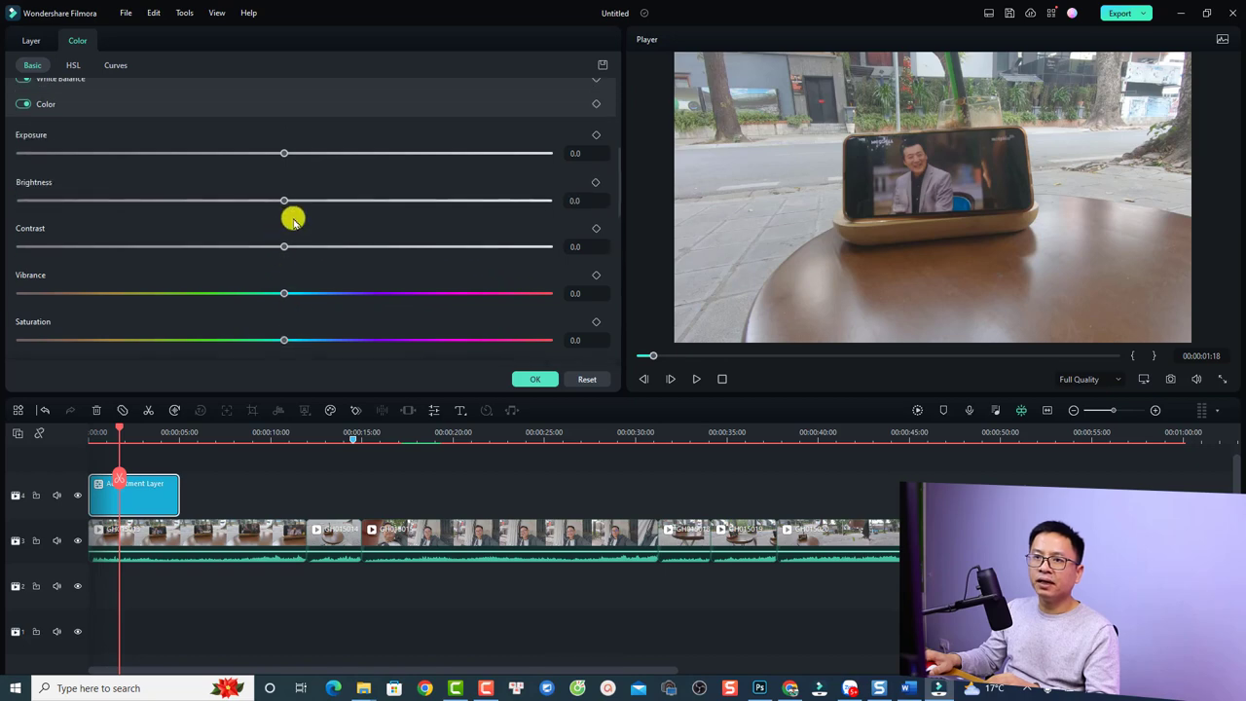
{"action": "left_click_drag", "start_coordinate": [285, 246], "coordinate": [447, 250]}
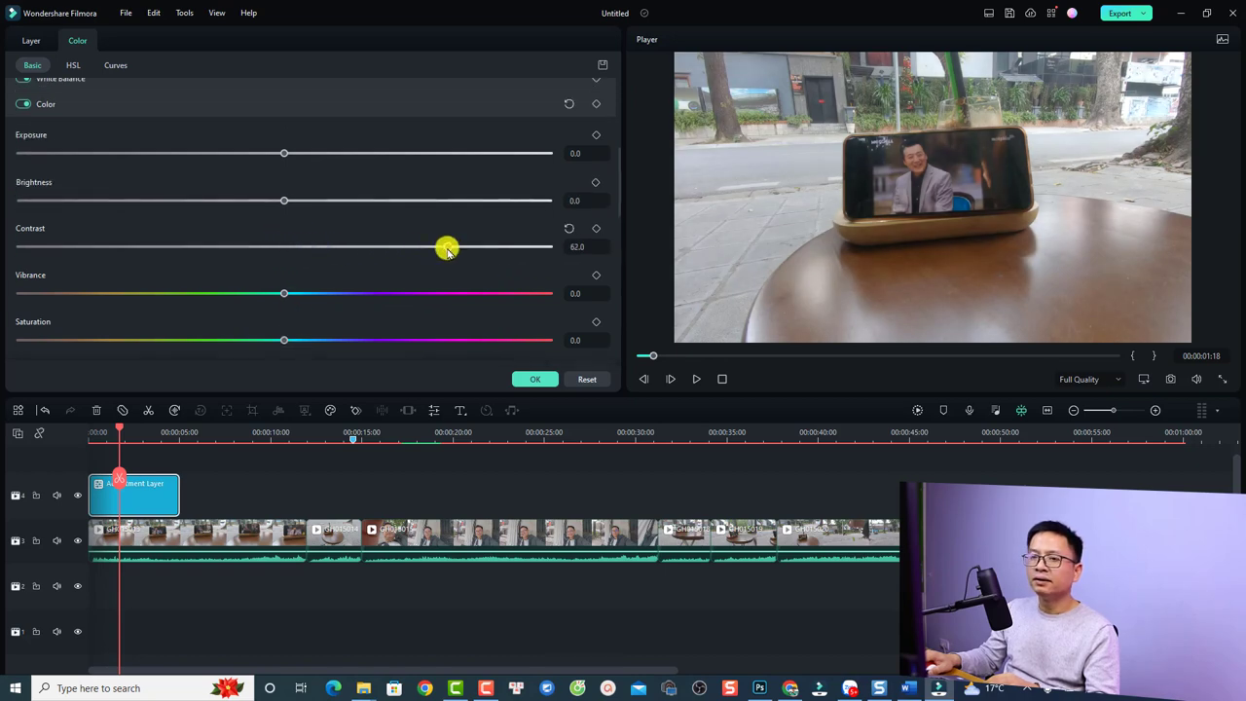
{"action": "left_click_drag", "start_coordinate": [282, 338], "coordinate": [334, 340]}
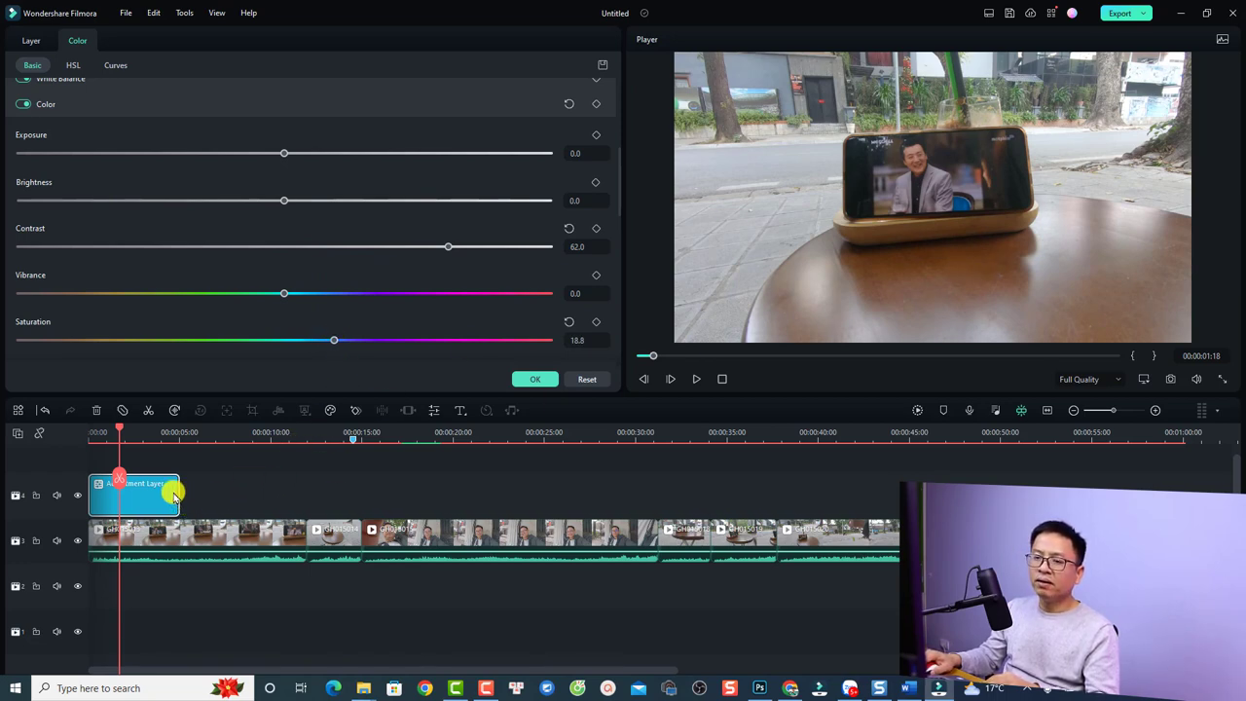
Extend the adjustment layer over all clips to about 00:01:00:00, previewing the frames at 00:00:13:08 and 00:00:19:06.
{"action": "left_click", "coordinate": [331, 433]}
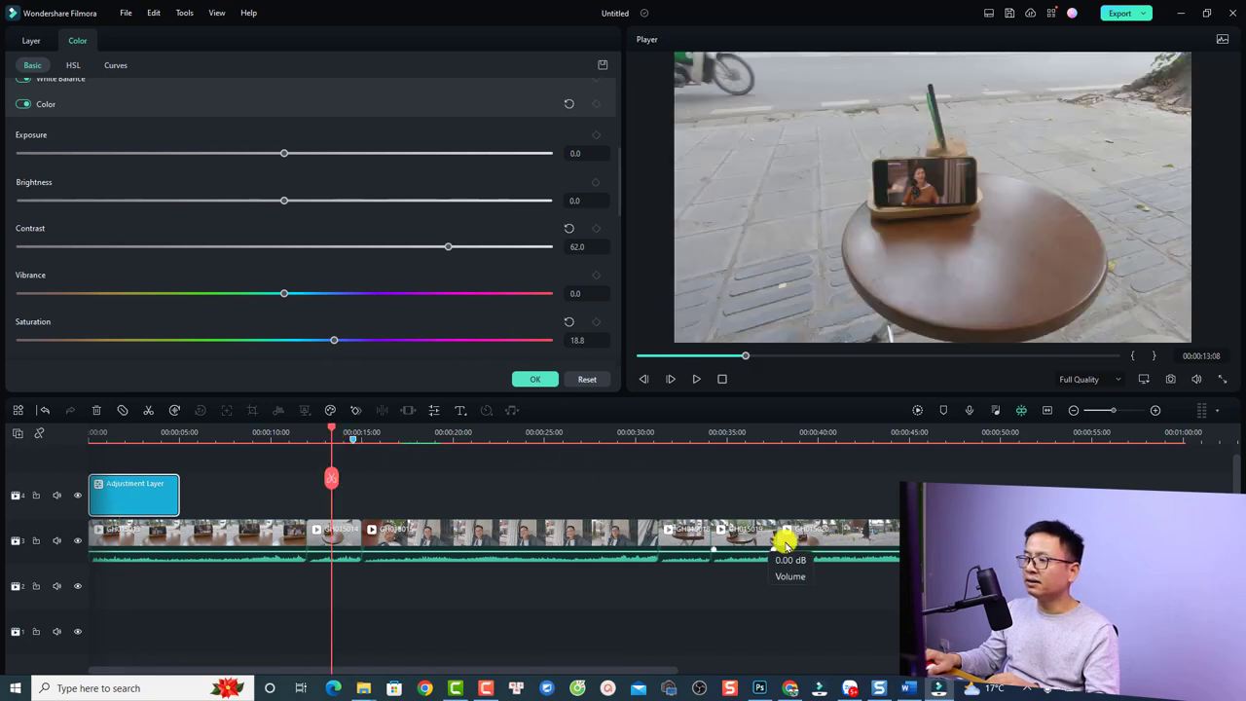
{"action": "left_click_drag", "start_coordinate": [177, 502], "coordinate": [1185, 492]}
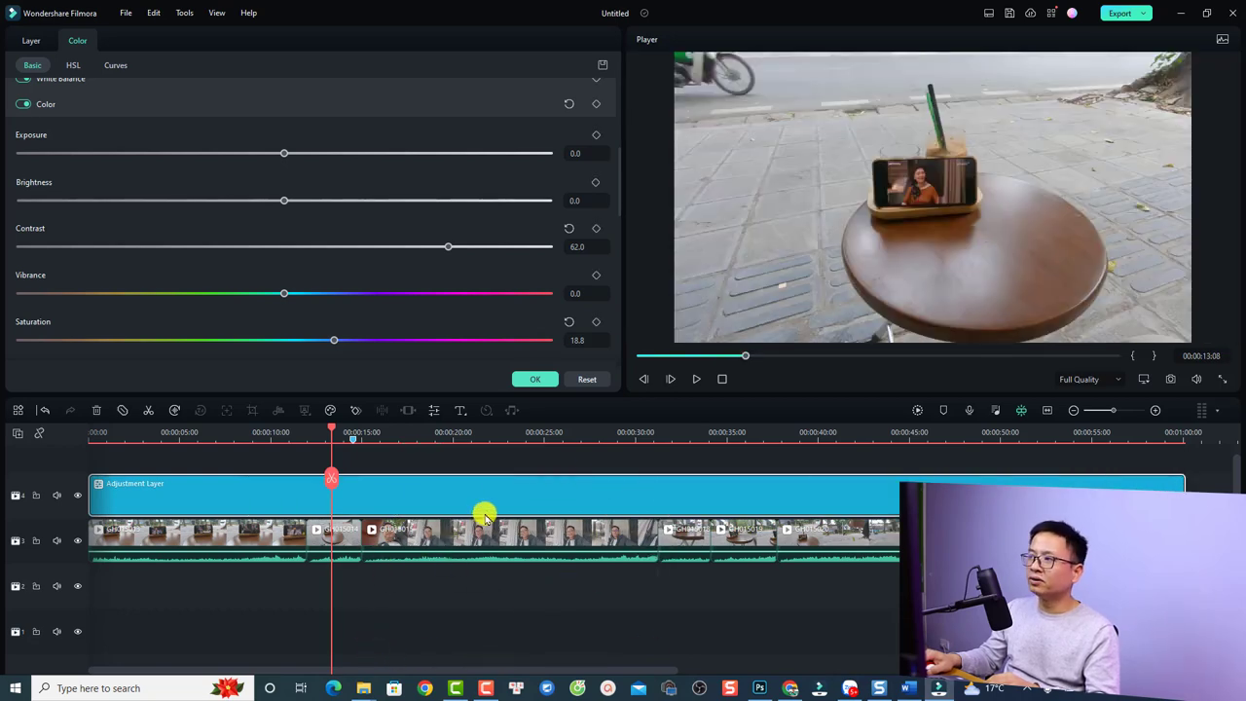
{"action": "left_click", "coordinate": [439, 434]}
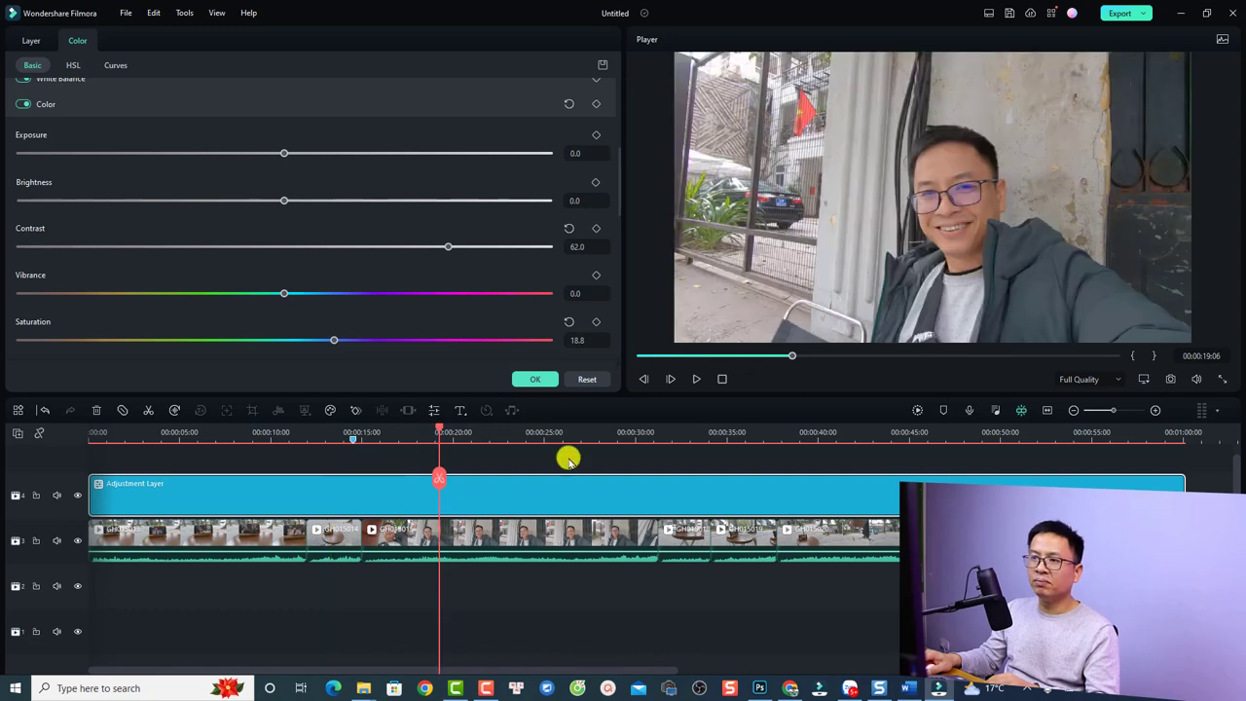
Save the adjustment layer's color settings as a custom preset named Adjust10.
{"action": "left_click", "coordinate": [600, 65]}
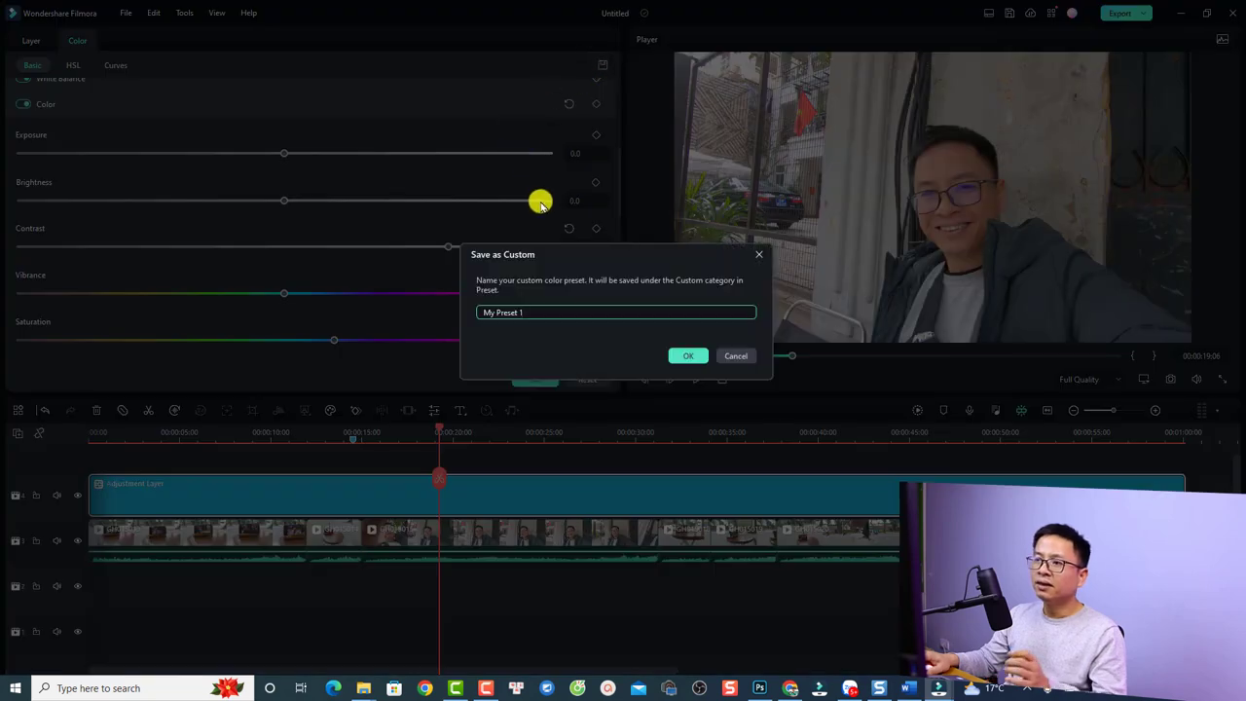
{"action": "key", "text": "ctrl+a"}
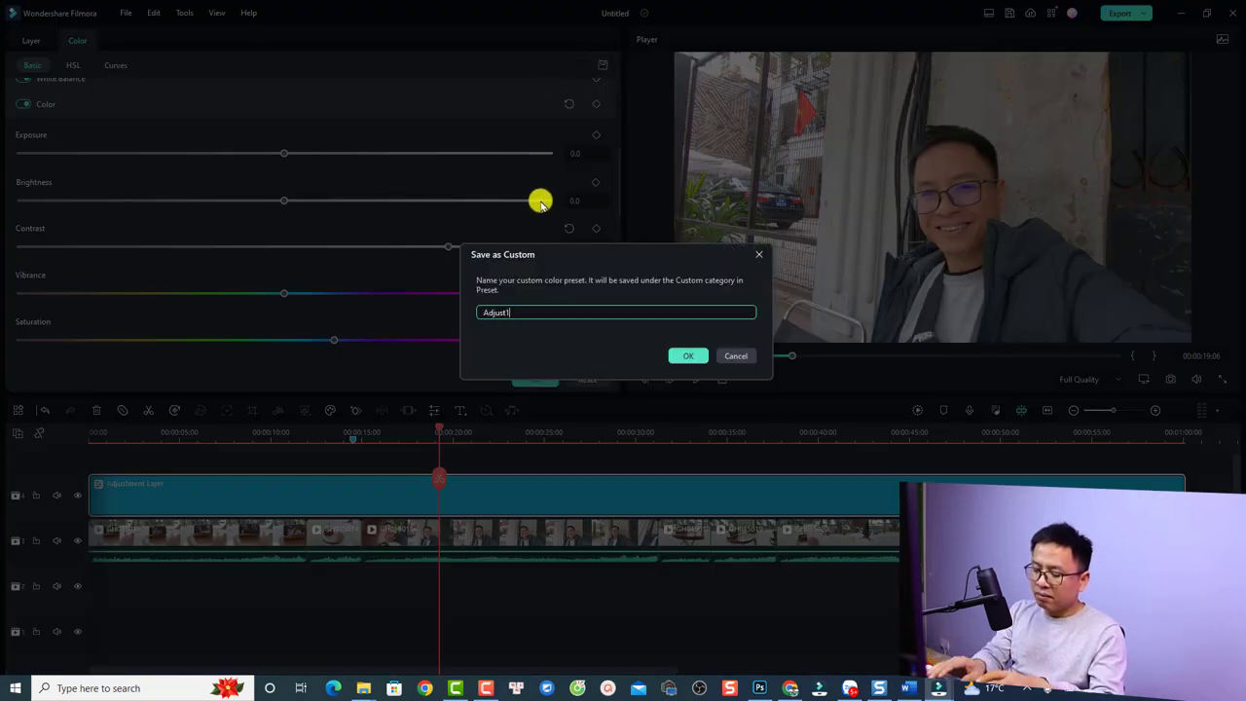
{"action": "left_click", "coordinate": [676, 357]}
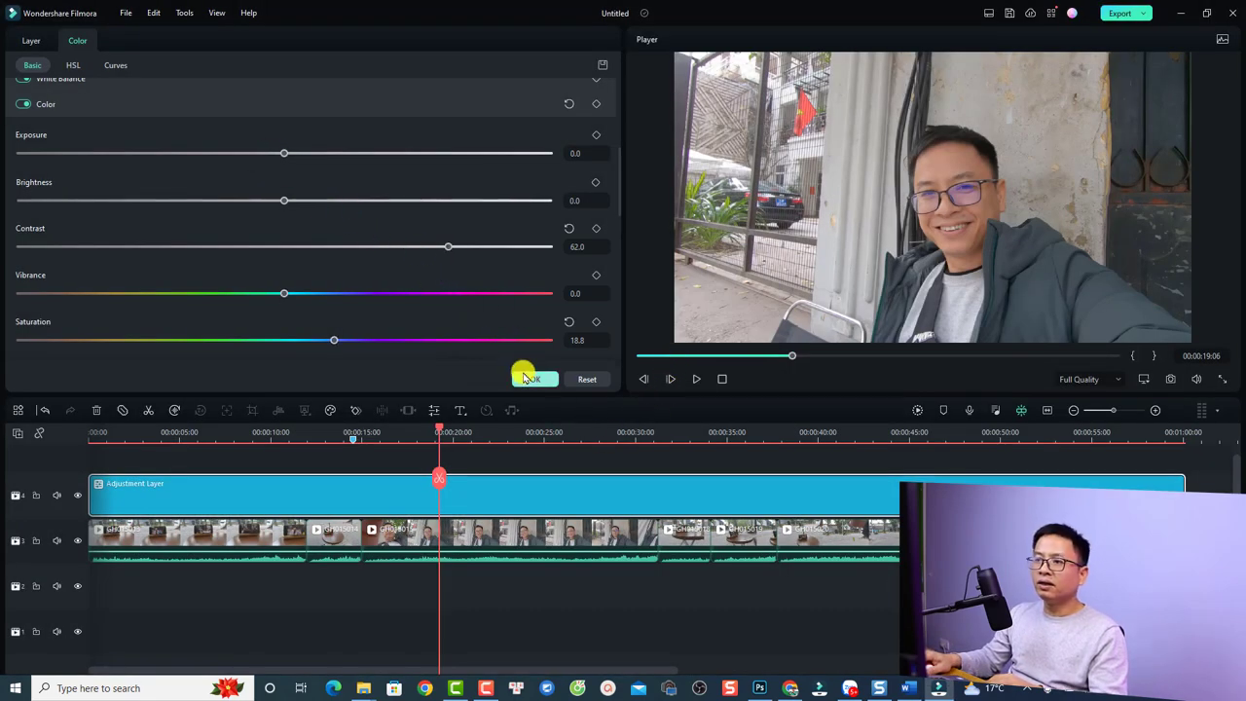
Show only the Custom color presets, try chinh mau 1 and Ads1, and apply Adjust10 to the adjustment layer.
{"action": "scroll", "coordinate": [481, 279], "scroll_direction": "up", "scroll_amount": 1}
{"action": "scroll", "coordinate": [481, 278], "scroll_direction": "up", "scroll_amount": 2}
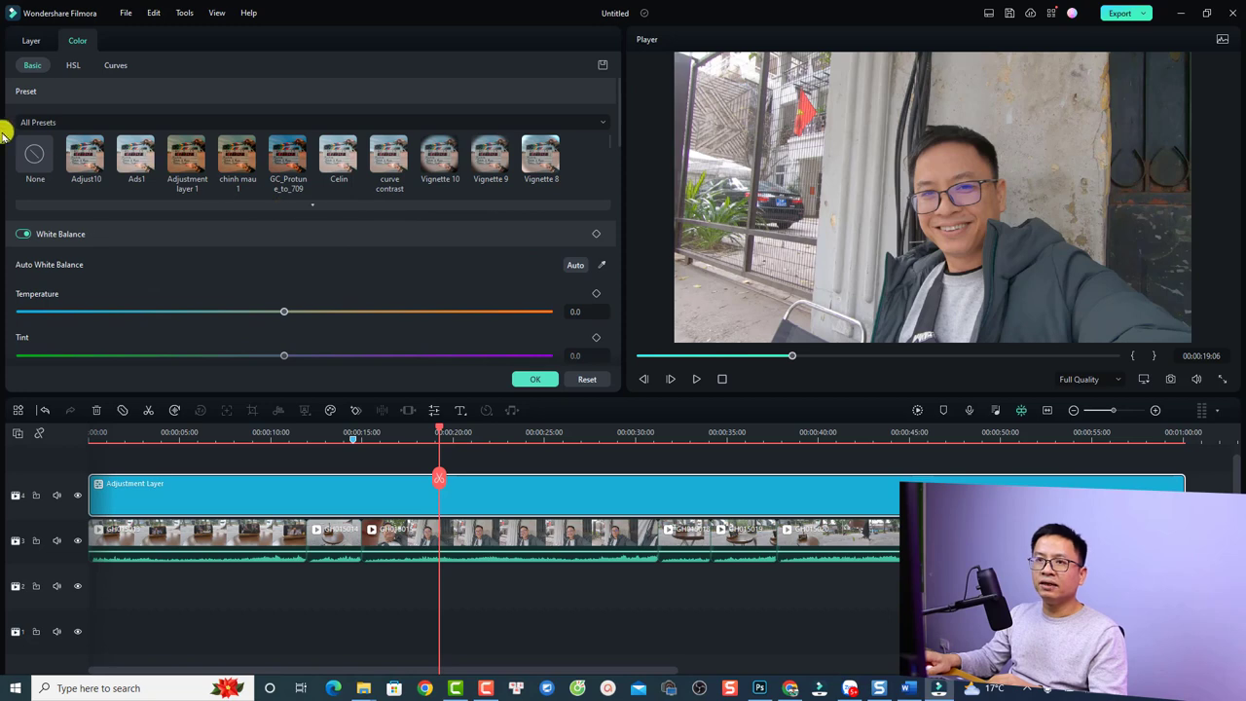
{"action": "left_click", "coordinate": [590, 121]}
{"action": "left_click", "coordinate": [53, 166]}
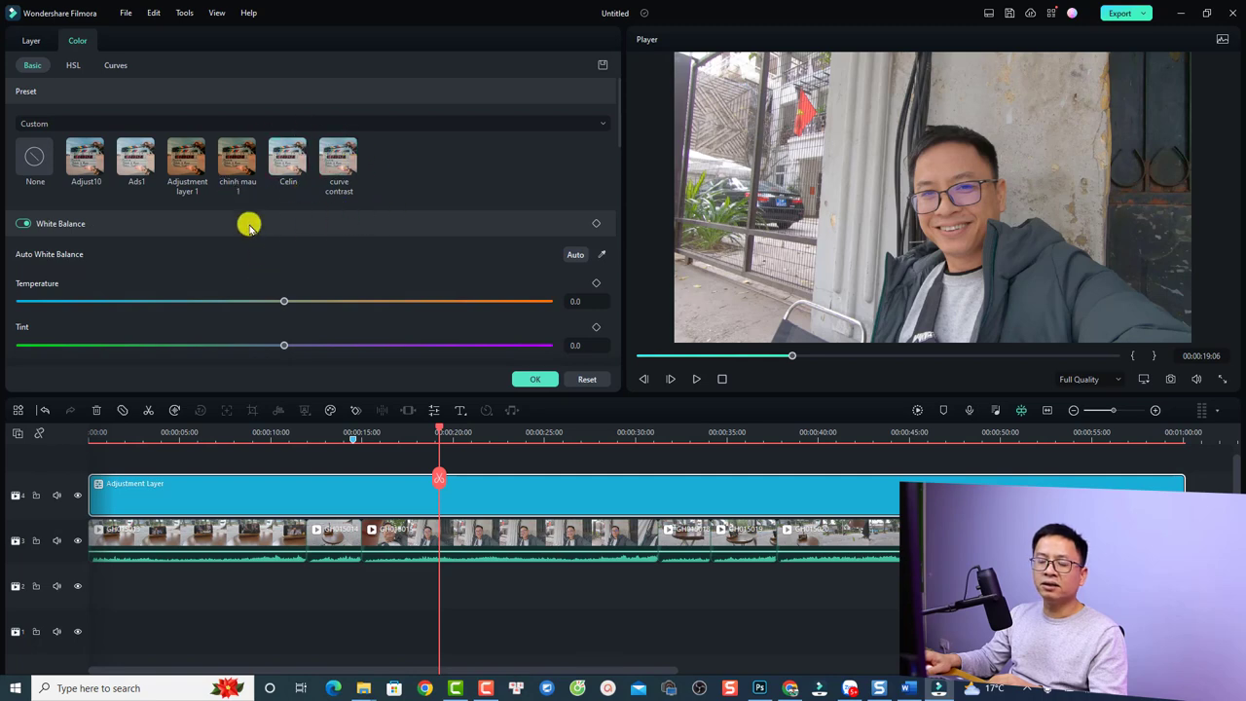
{"action": "left_click", "coordinate": [238, 170]}
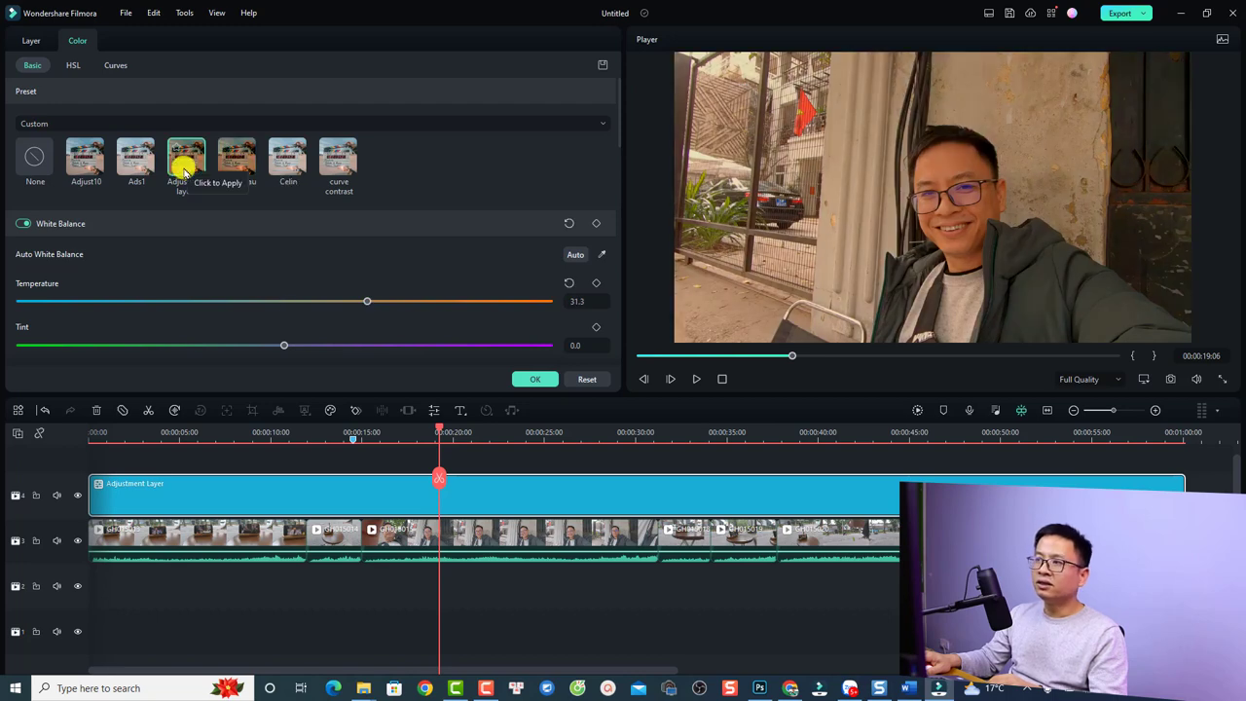
{"action": "left_click", "coordinate": [136, 159]}
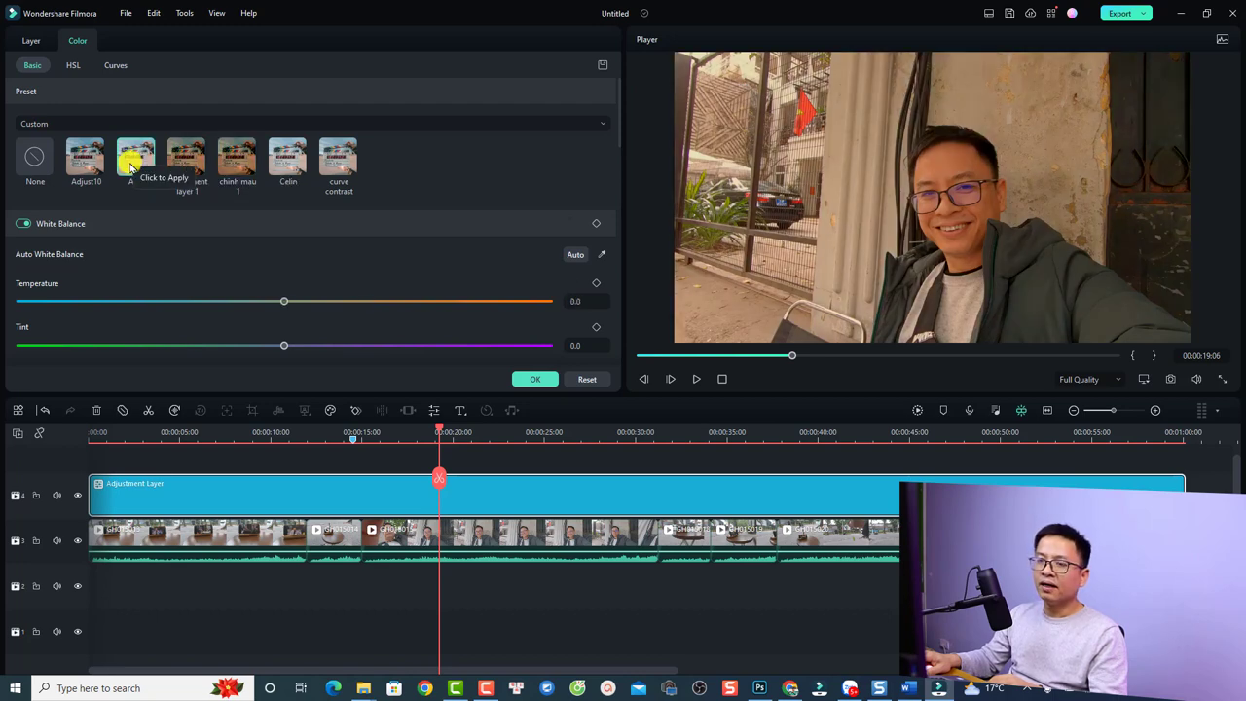
{"action": "left_click", "coordinate": [85, 159]}
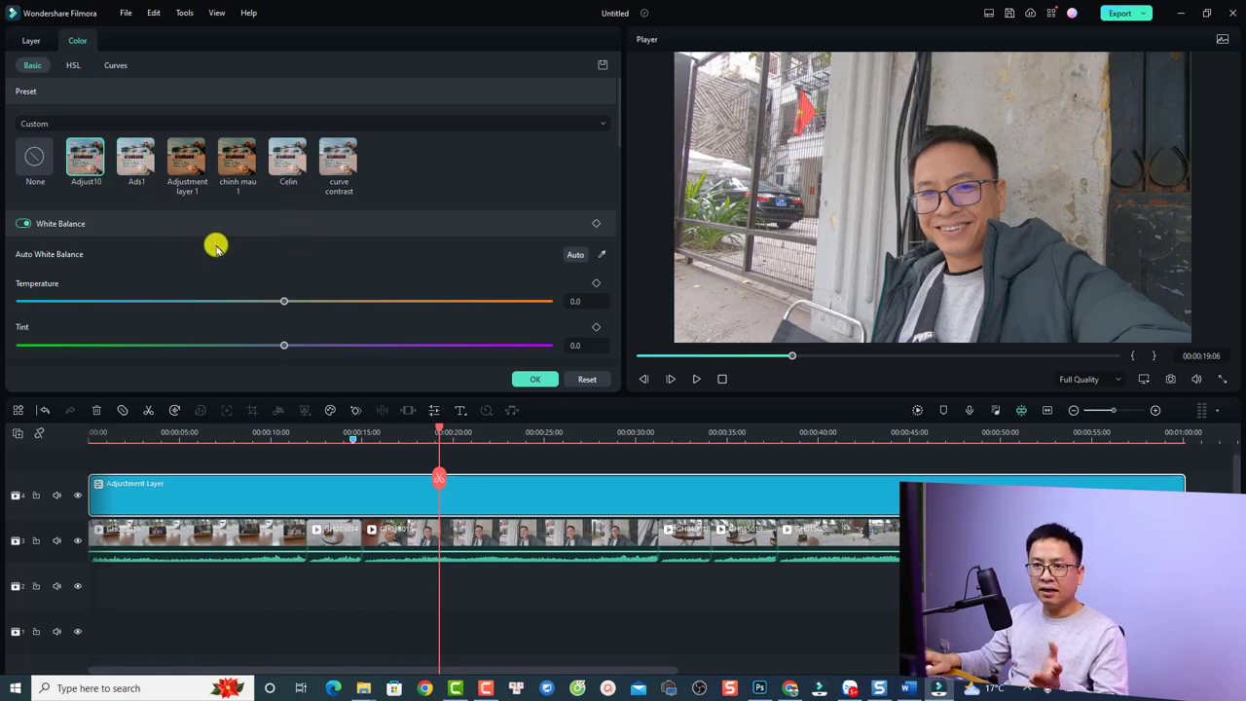
{"action": "left_click", "coordinate": [540, 379]}
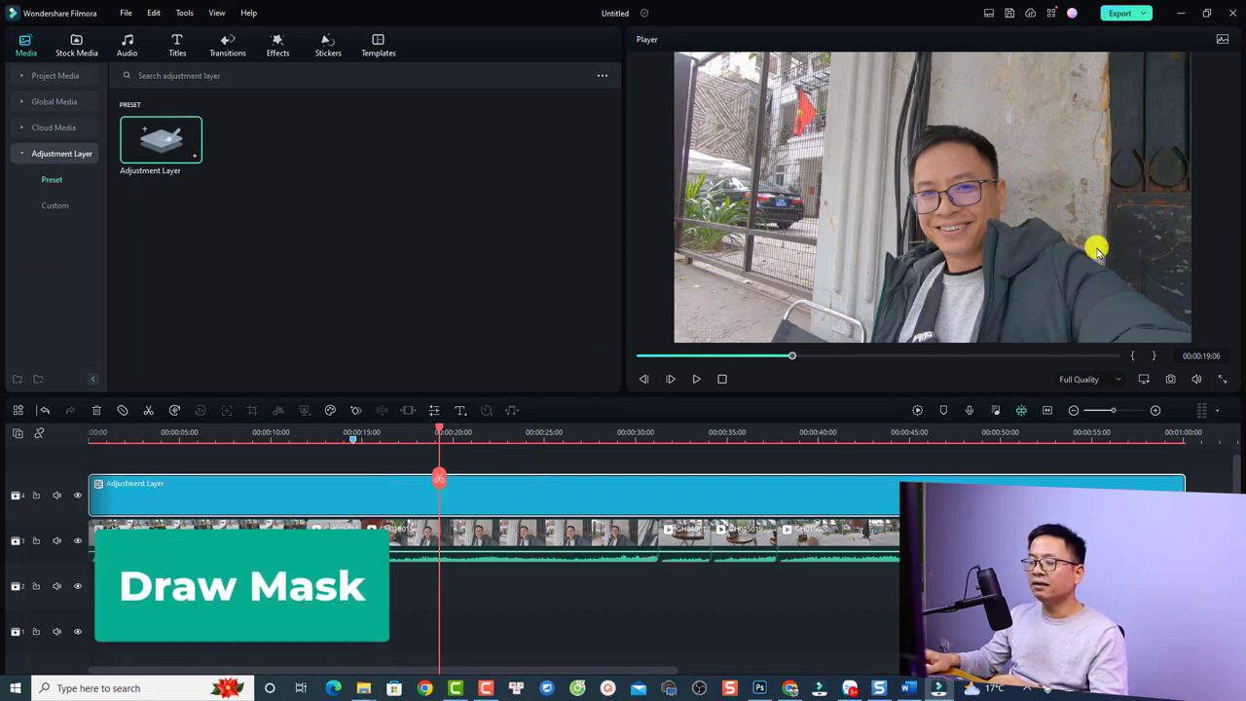
Draw a closed Draw Mask outline around the man's head, shoulders and outstretched arm in clip GH015015.
{"action": "left_click", "coordinate": [443, 537]}
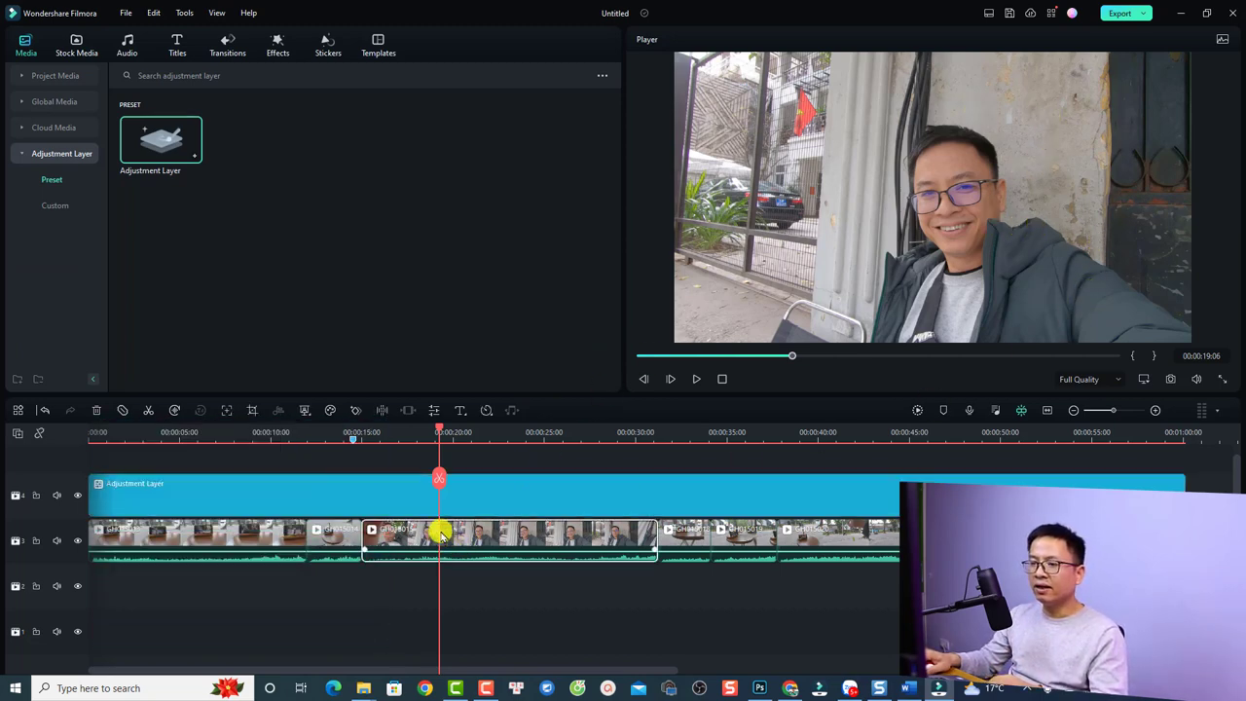
{"action": "double_click", "coordinate": [443, 536]}
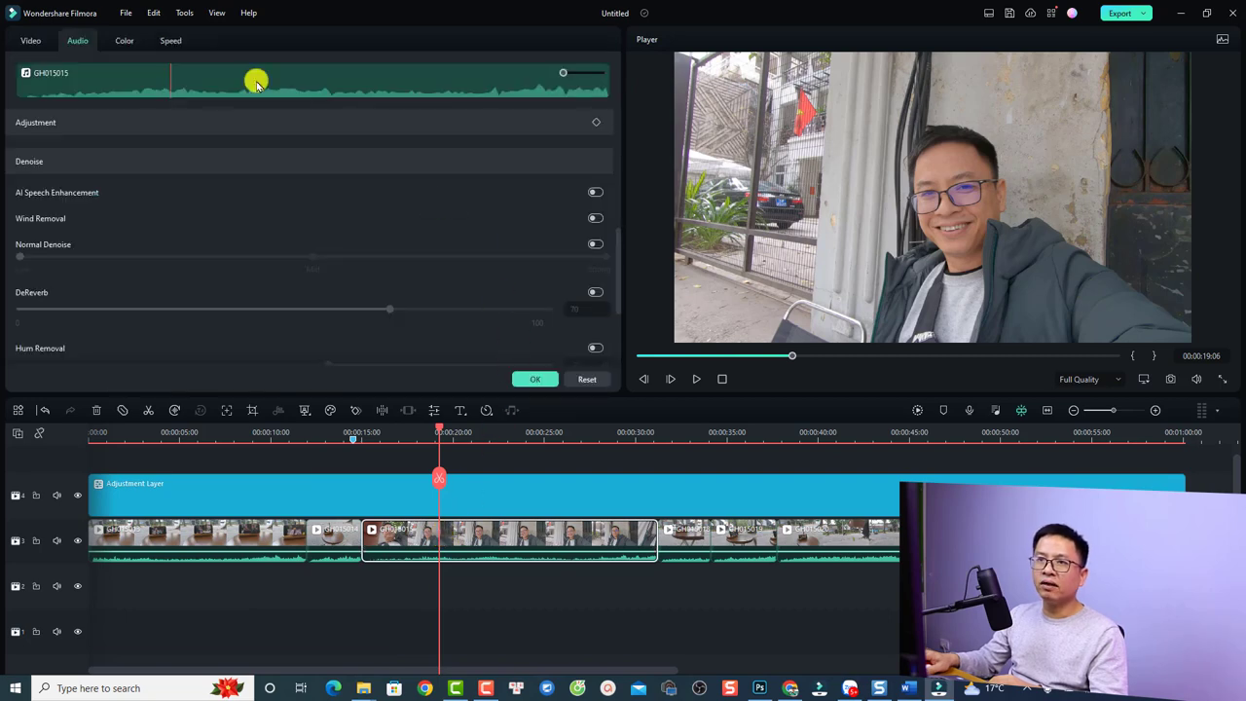
{"action": "left_click", "coordinate": [26, 42]}
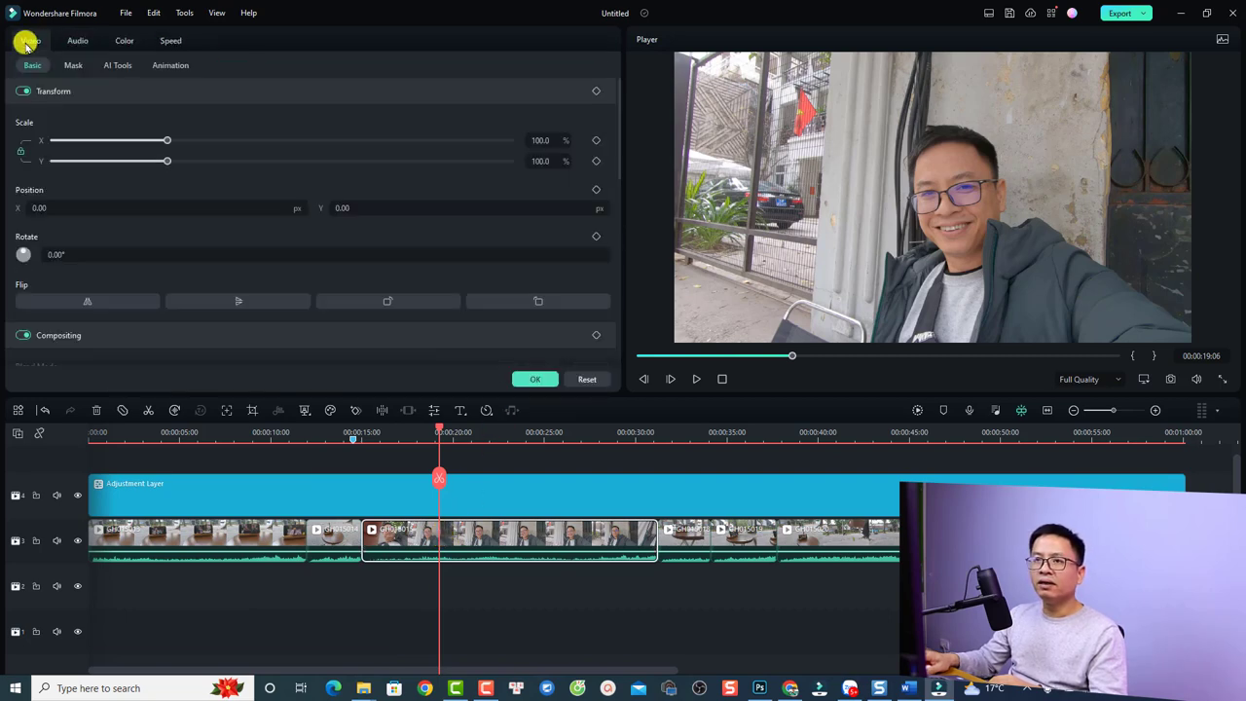
{"action": "left_click", "coordinate": [71, 64]}
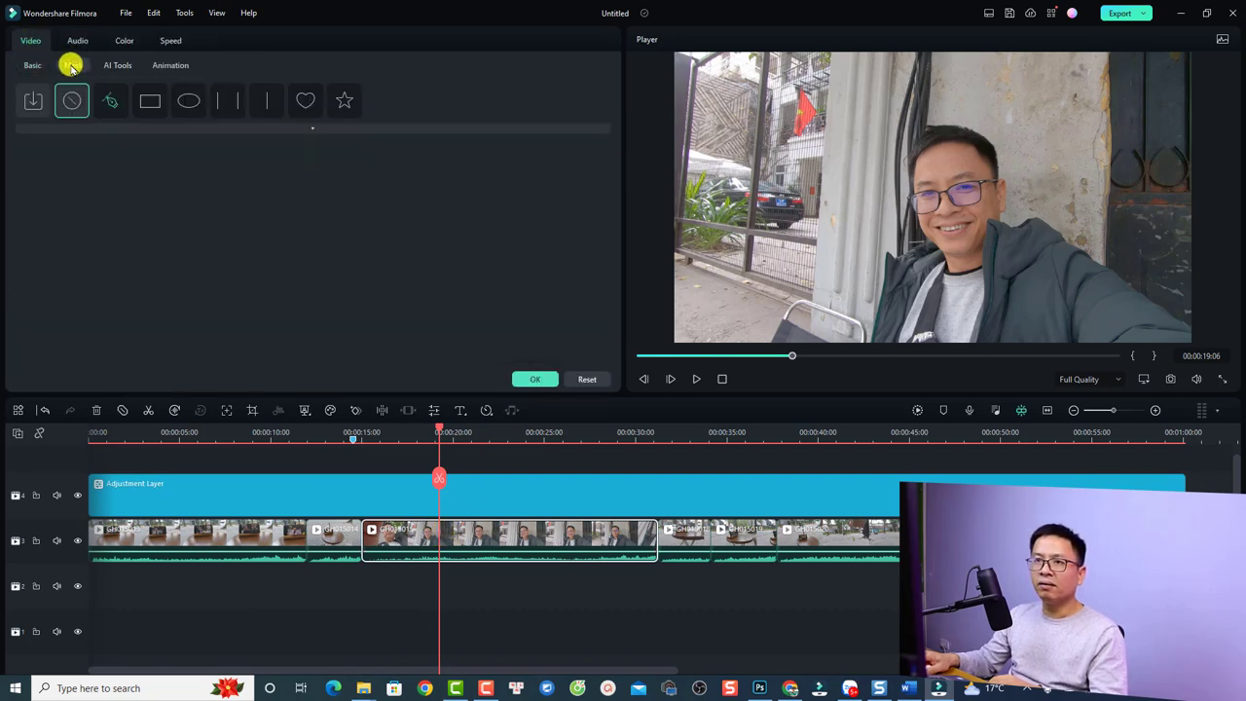
{"action": "left_click", "coordinate": [110, 105]}
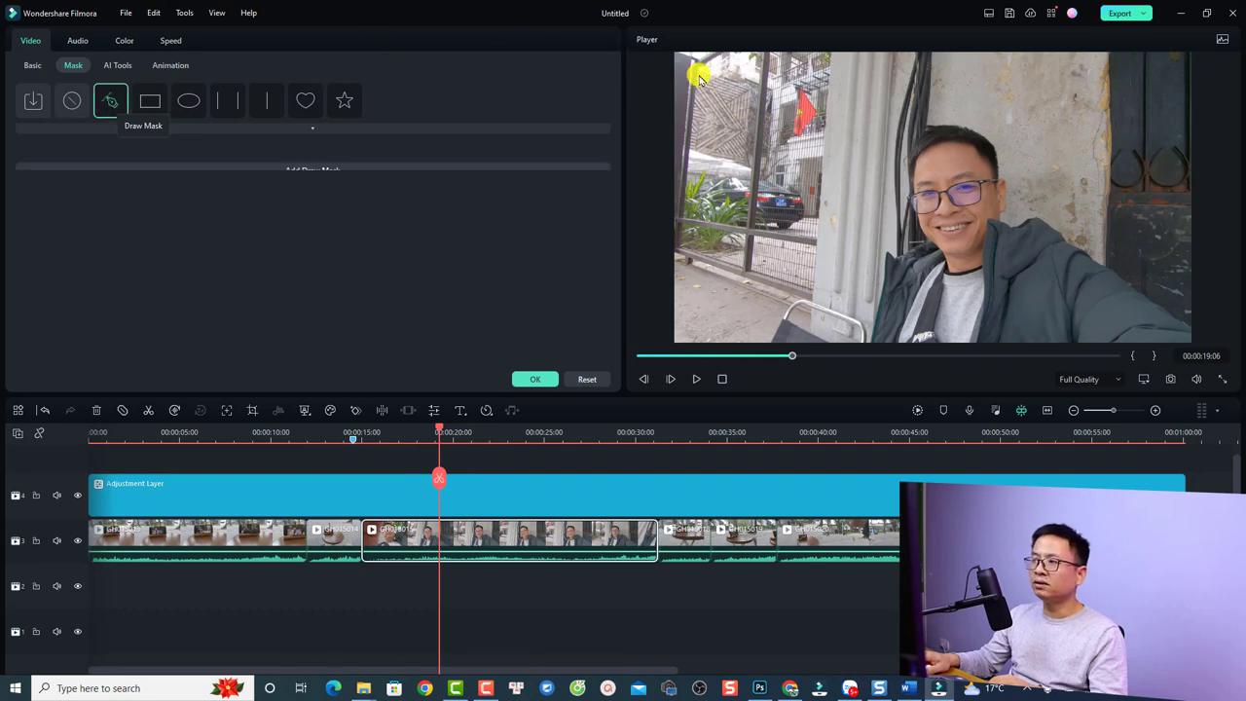
{"action": "left_click", "coordinate": [916, 125]}
{"action": "left_click", "coordinate": [900, 186]}
{"action": "left_click", "coordinate": [899, 237]}
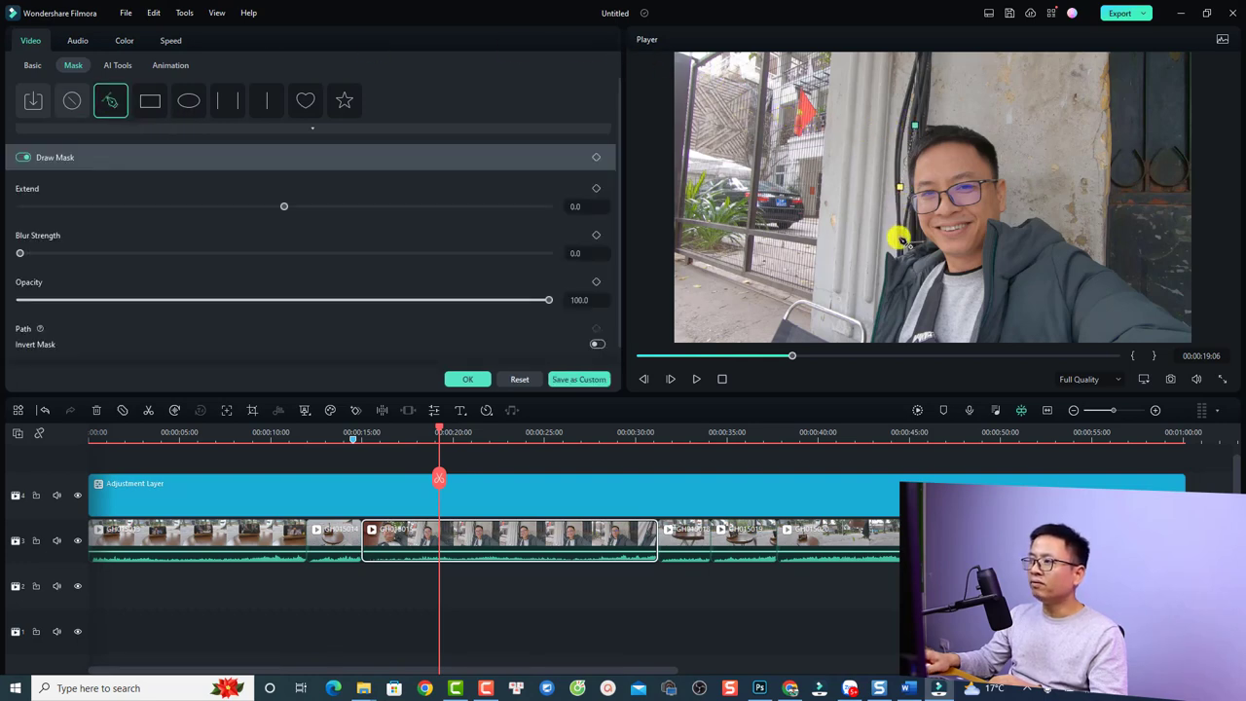
{"action": "left_click", "coordinate": [873, 285]}
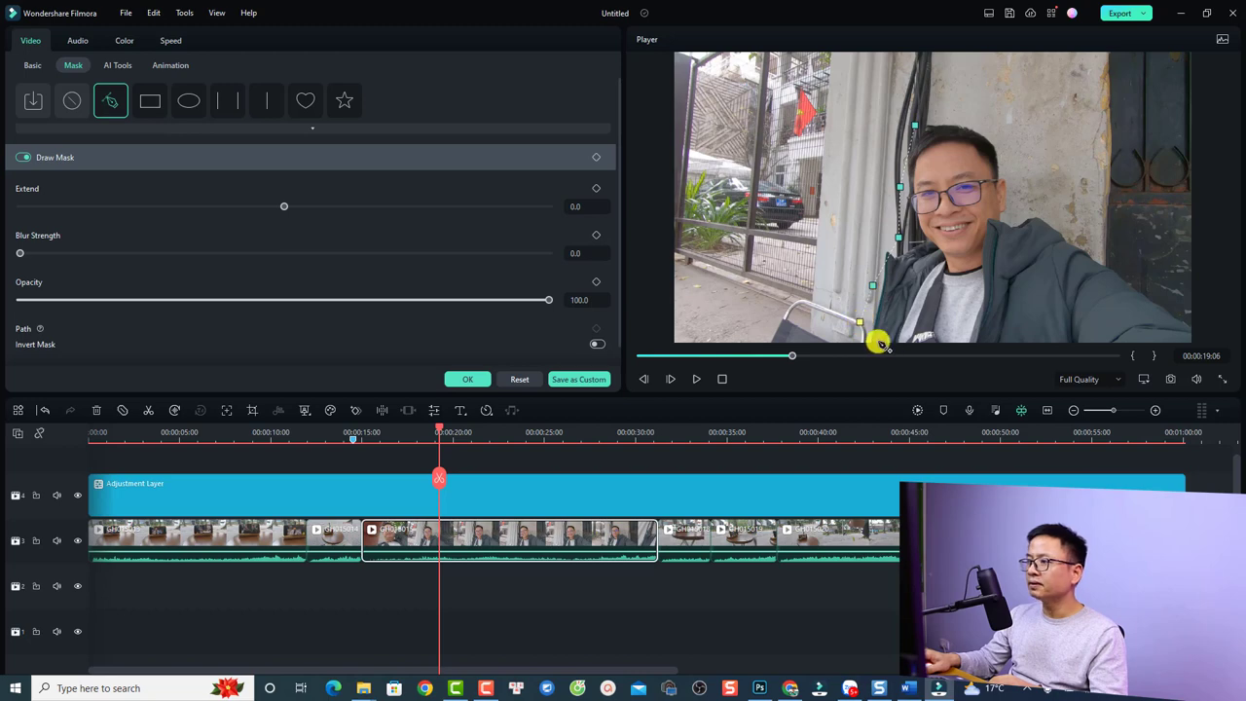
{"action": "left_click", "coordinate": [877, 340]}
{"action": "left_click", "coordinate": [1028, 340]}
{"action": "left_click", "coordinate": [1106, 339]}
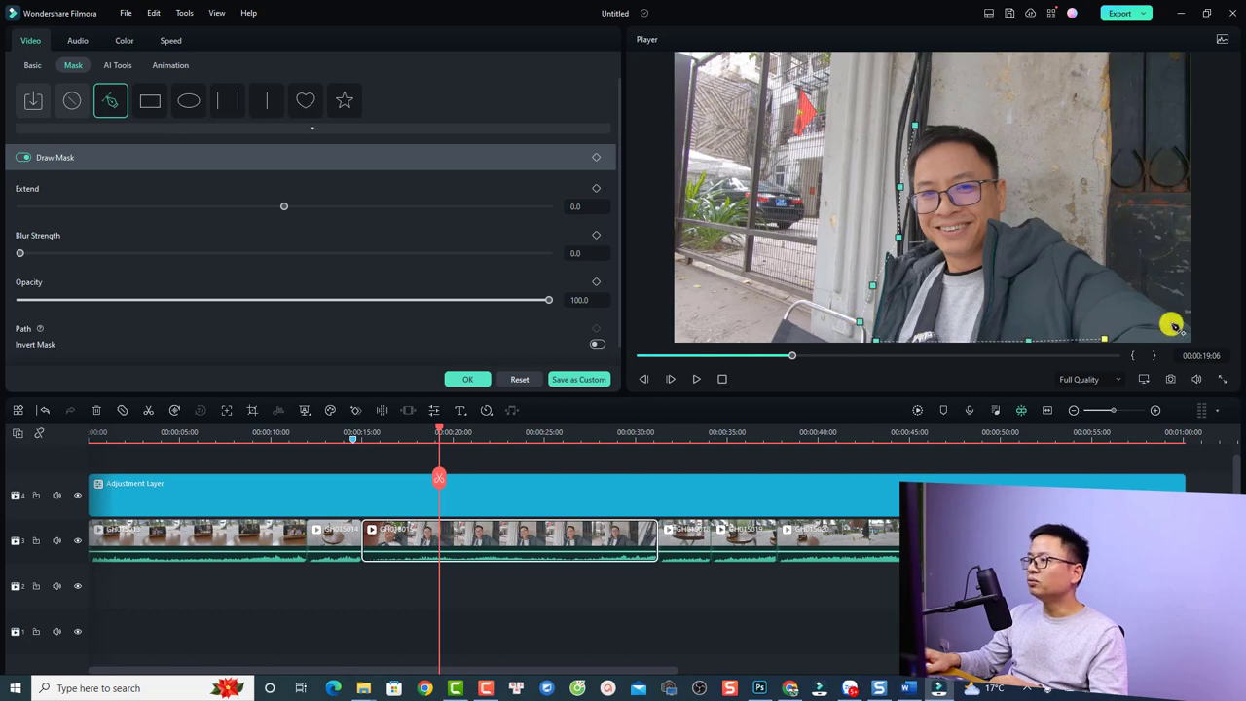
{"action": "left_click", "coordinate": [1167, 311]}
{"action": "left_click", "coordinate": [1107, 272]}
{"action": "left_click", "coordinate": [1062, 226]}
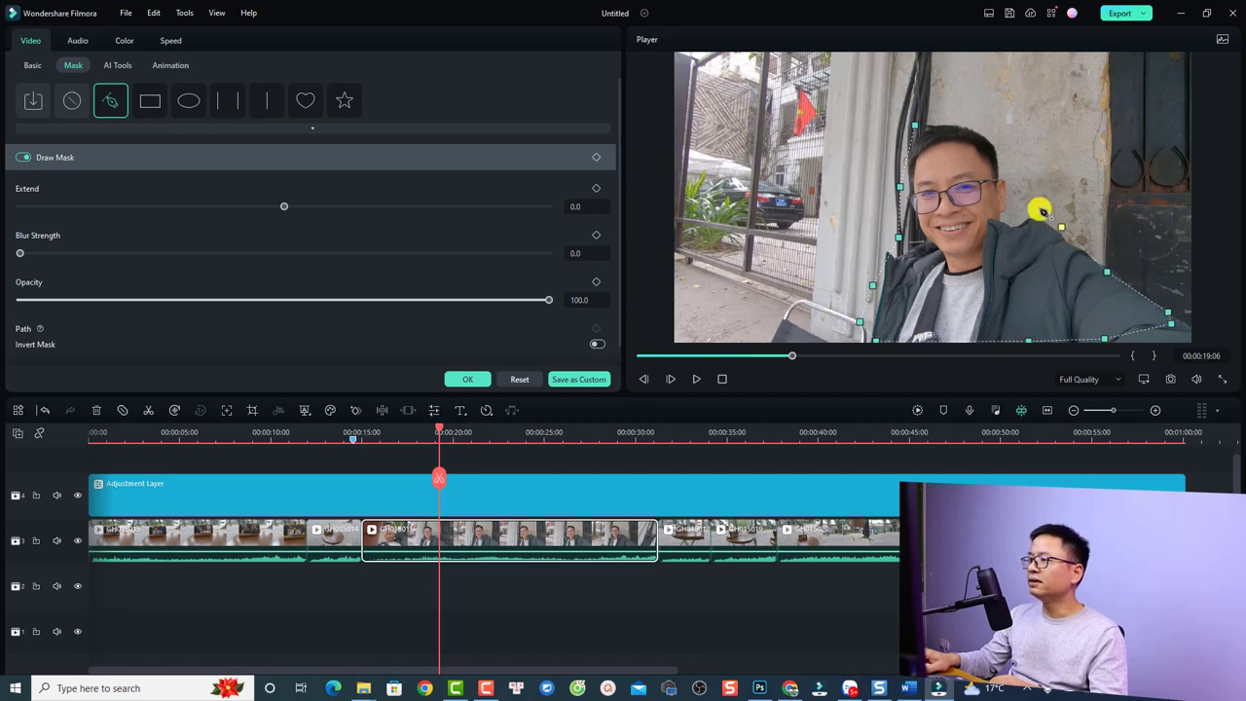
{"action": "left_click", "coordinate": [1031, 213]}
{"action": "left_click", "coordinate": [1007, 194]}
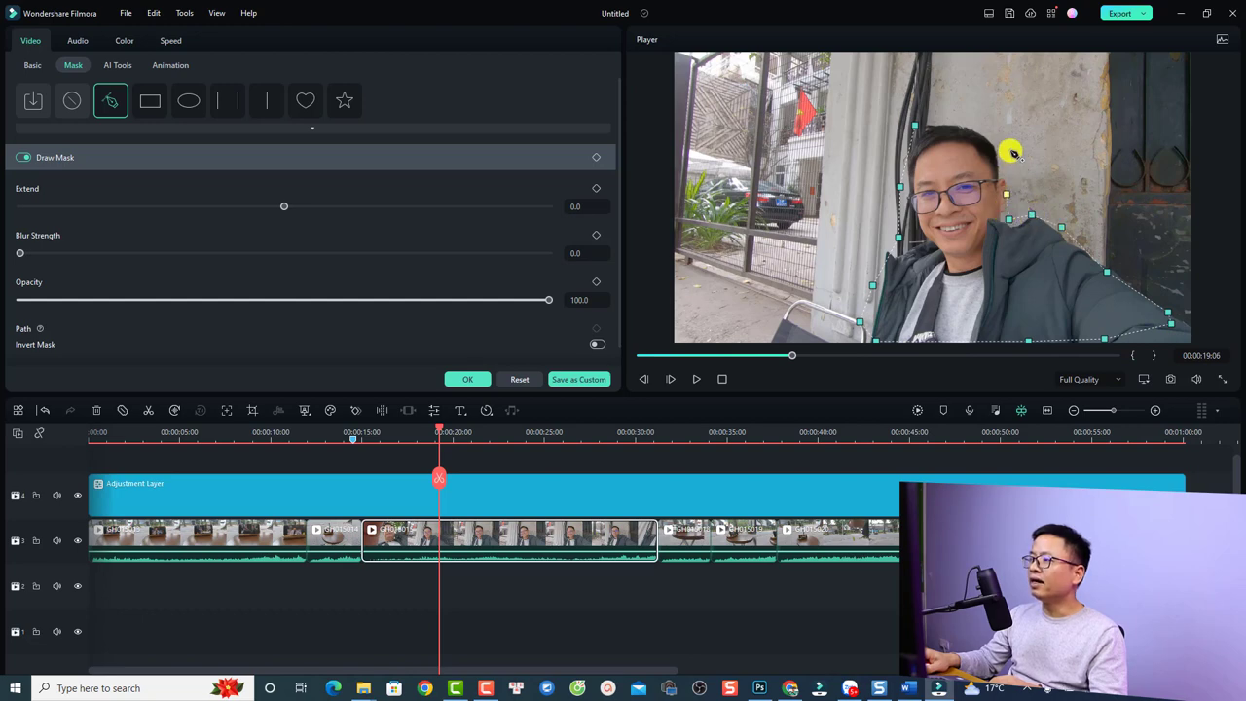
{"action": "left_click", "coordinate": [982, 129]}
{"action": "left_click", "coordinate": [935, 117]}
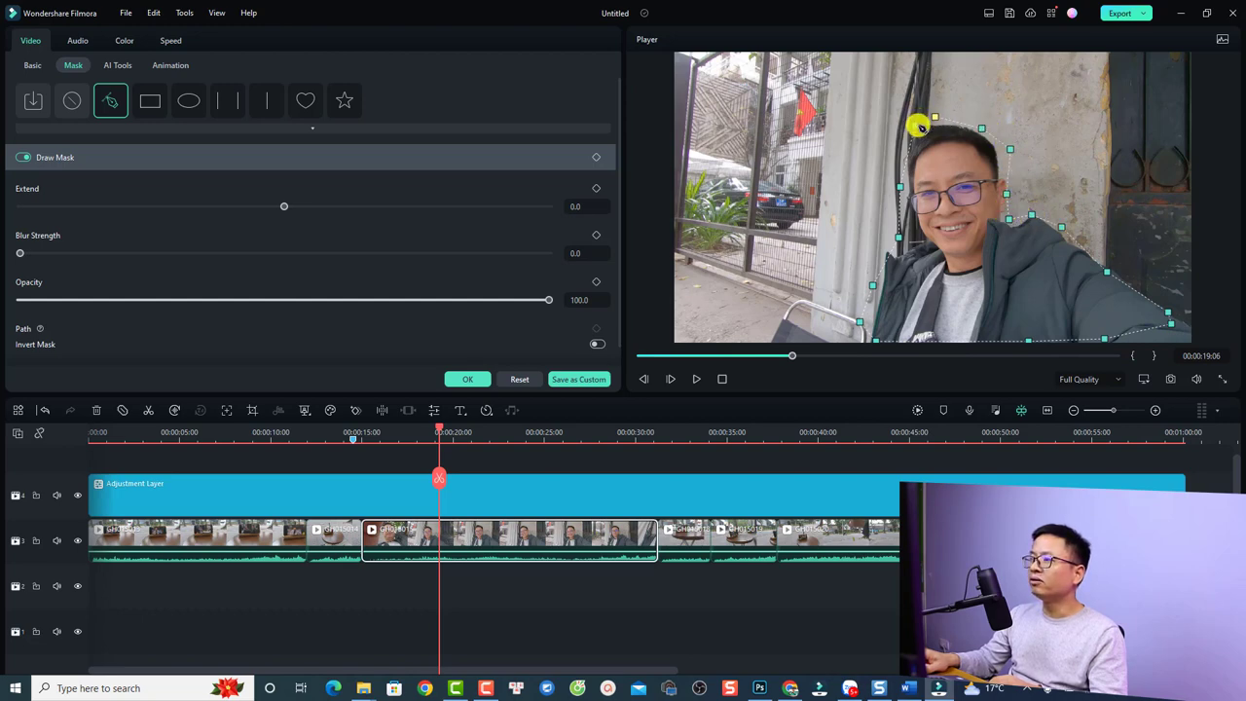
{"action": "left_click", "coordinate": [918, 128]}
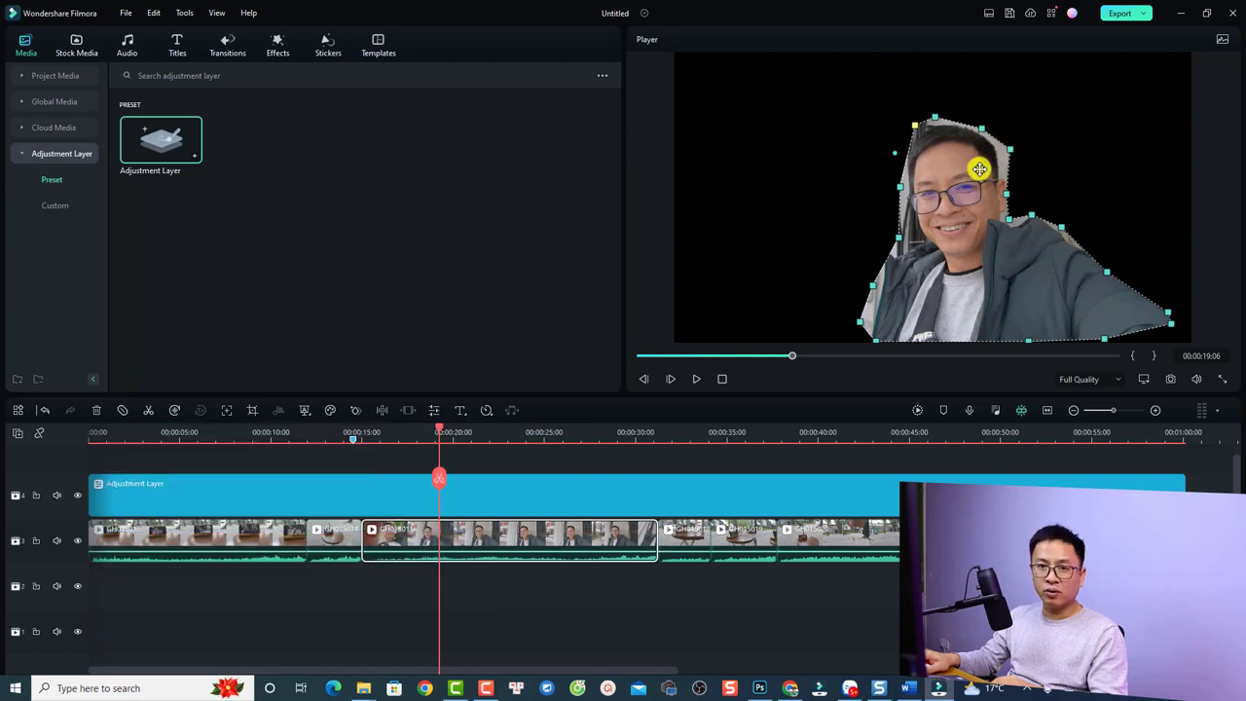
Remove the drawn mask from clip GH015015.
{"action": "right_click", "coordinate": [477, 536]}
{"action": "left_click", "coordinate": [509, 487]}
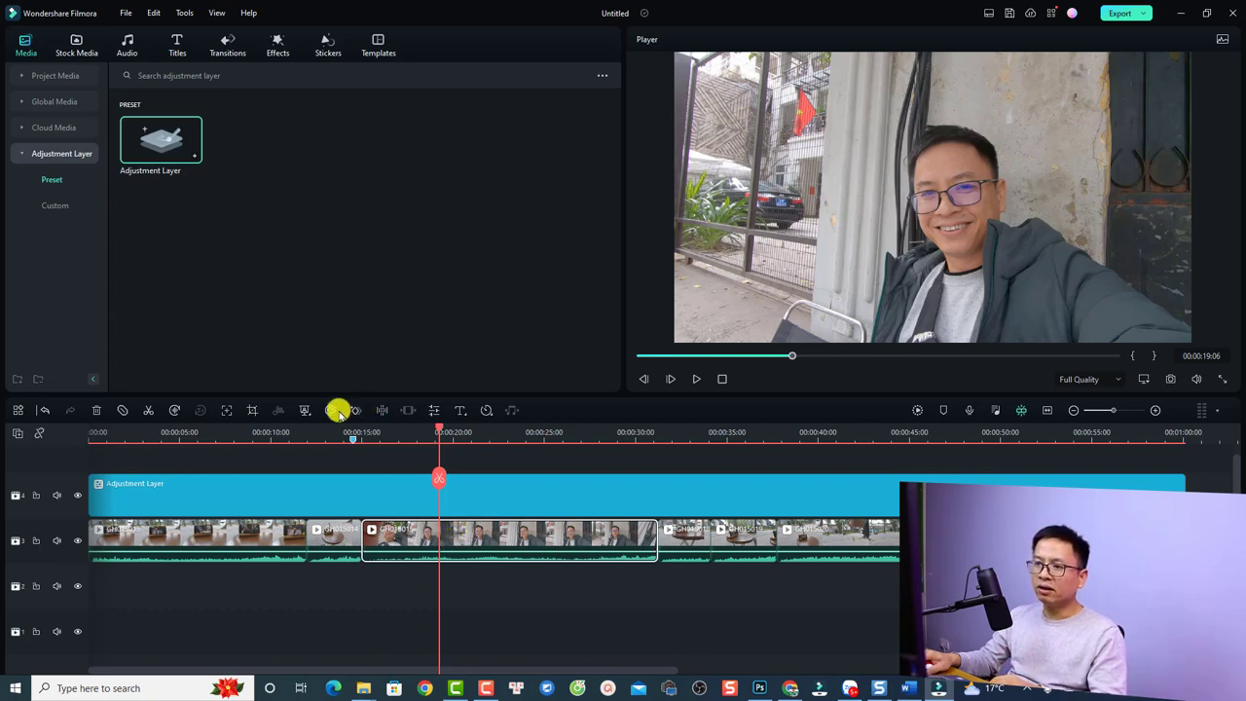
Apply AI Portrait to clip GH015015 and set its Edge Thickness to 9.
{"action": "left_click", "coordinate": [304, 410]}
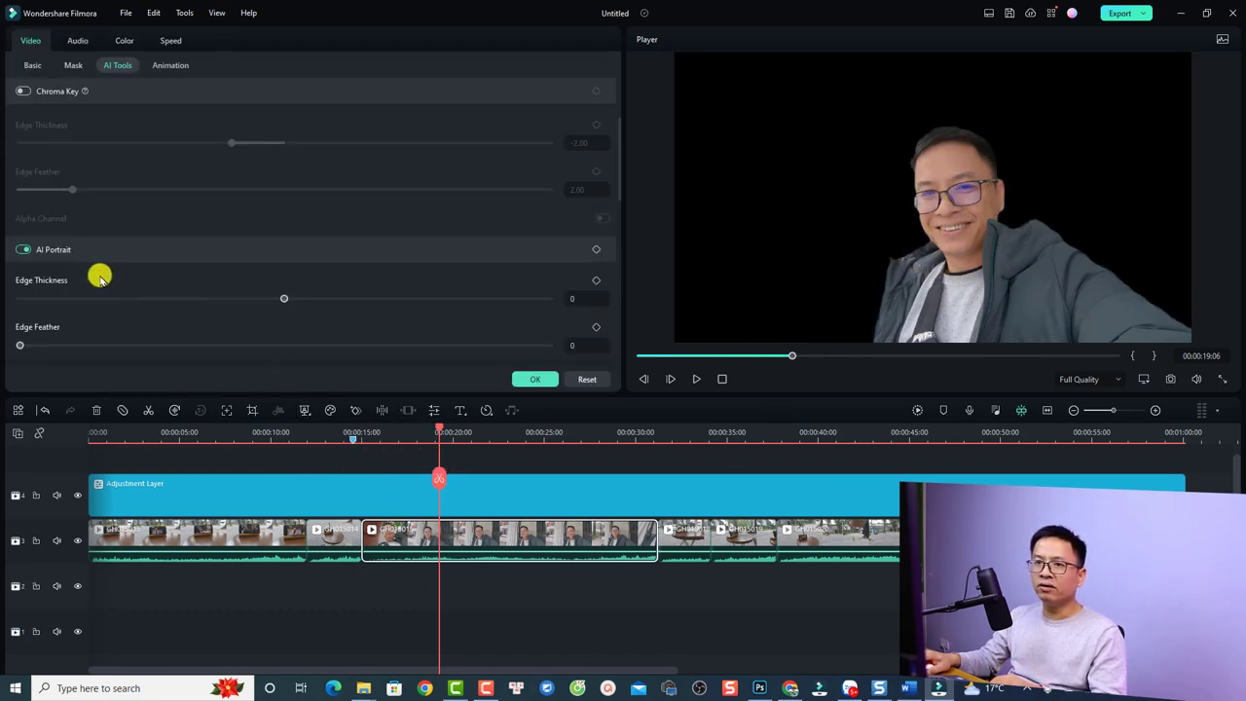
{"action": "left_click_drag", "start_coordinate": [281, 299], "coordinate": [308, 301]}
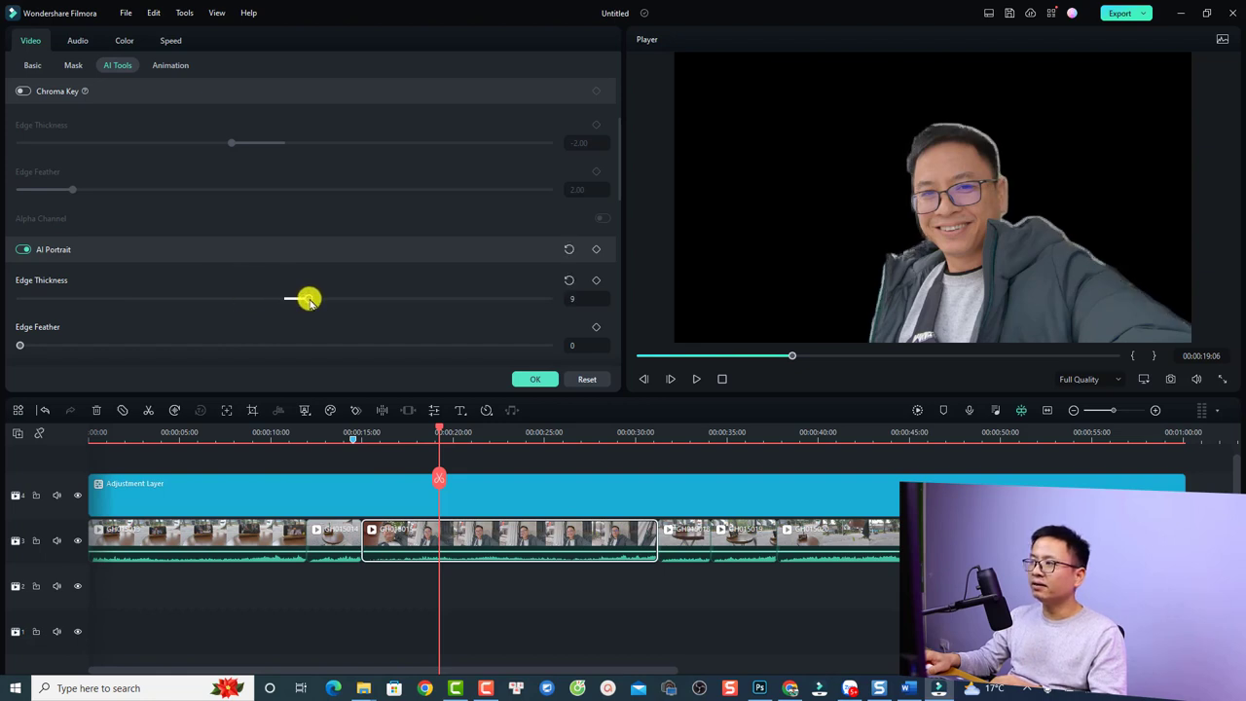
Play back clip GH015015 from just before its start to check the AI Portrait result.
{"action": "left_click", "coordinate": [359, 436]}
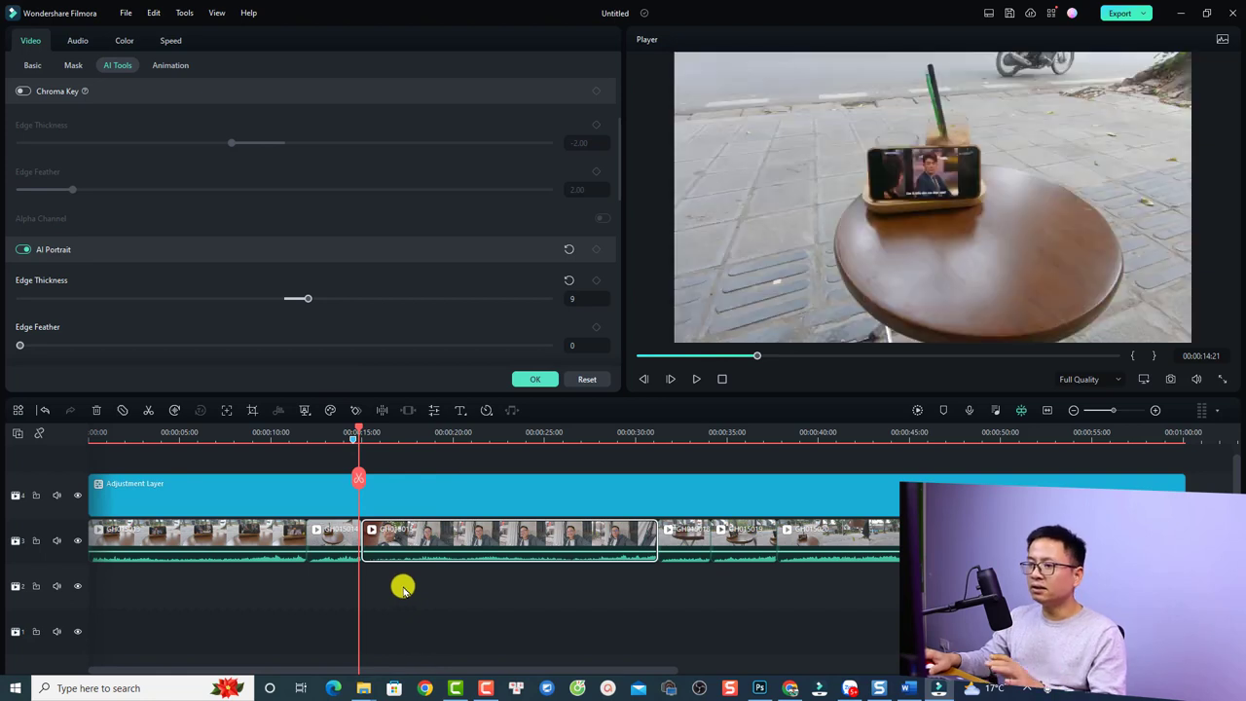
{"action": "key", "text": "space"}
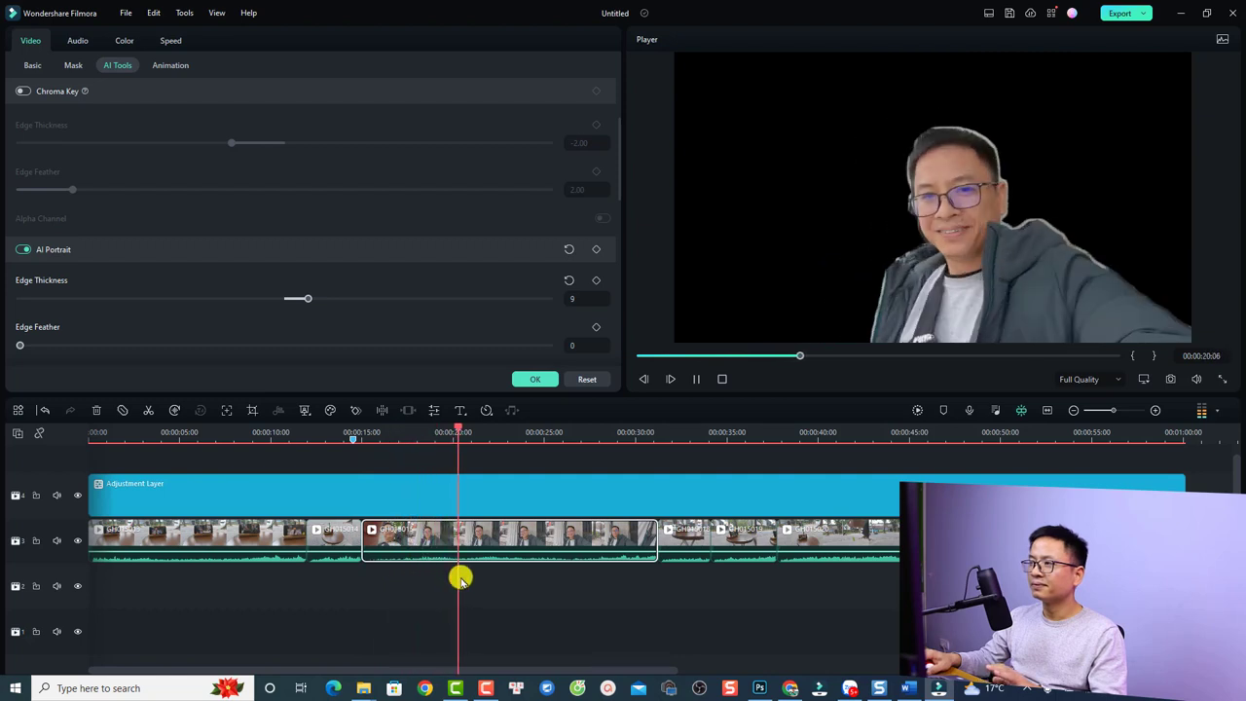
{"action": "key", "text": "space"}
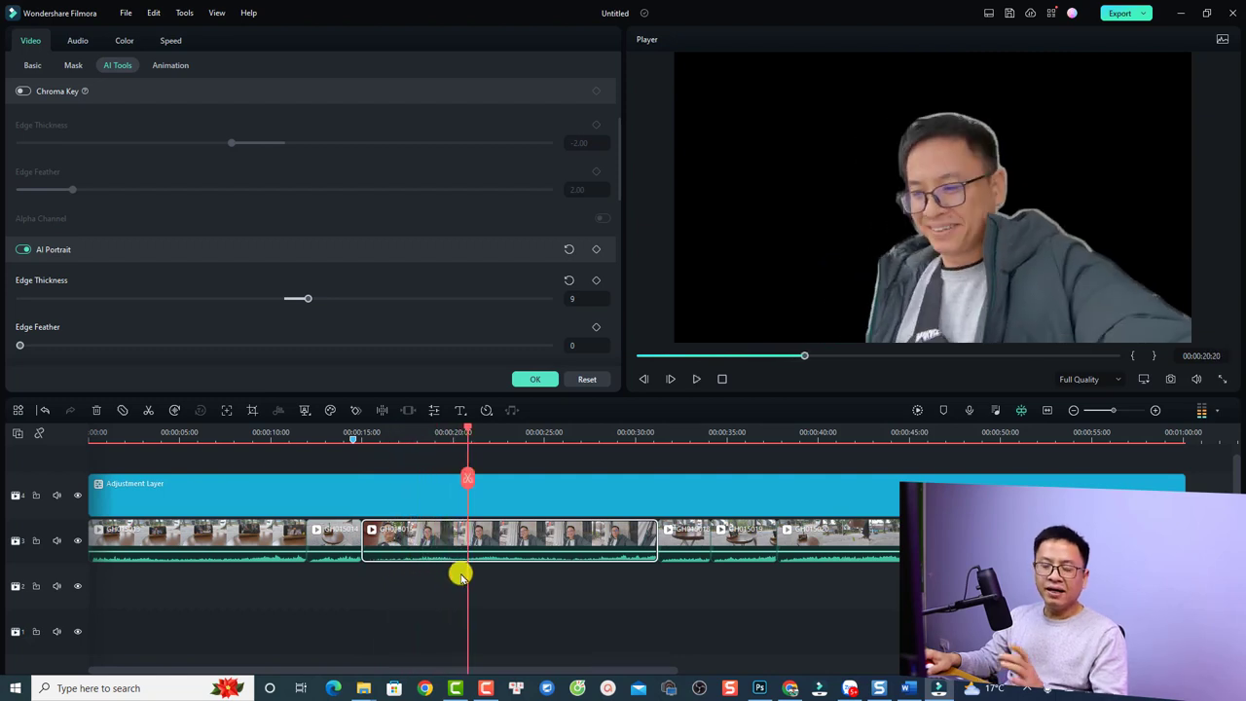
Run Smart Cutout on the short clip following GH015015, marking the phone, its stand and the table with brush size 74.
{"action": "left_click", "coordinate": [681, 435]}
{"action": "left_click", "coordinate": [688, 535]}
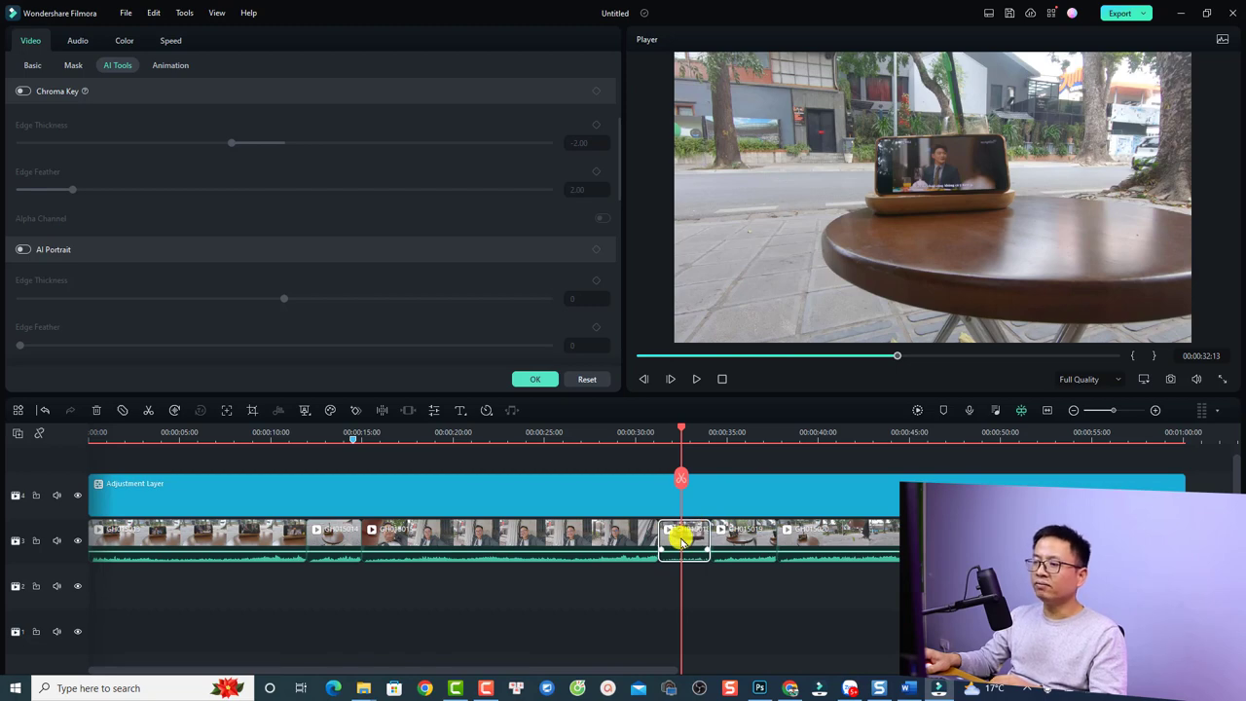
{"action": "left_click", "coordinate": [305, 410]}
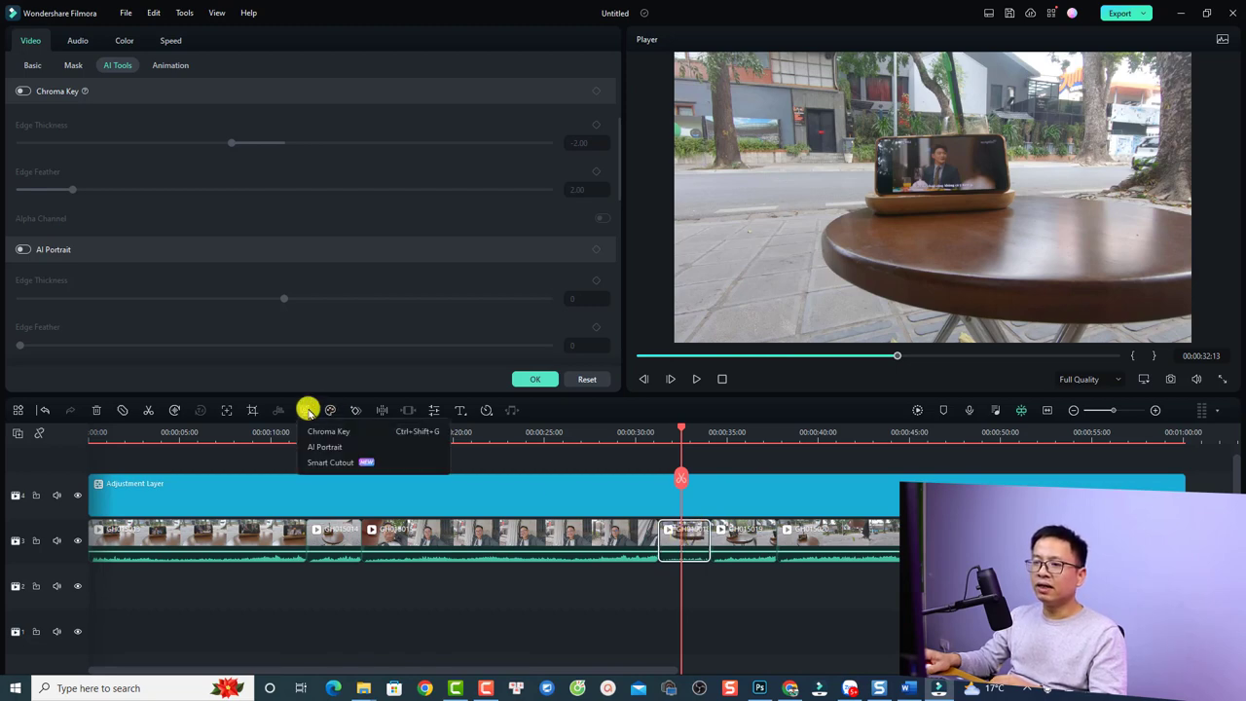
{"action": "left_click", "coordinate": [315, 462]}
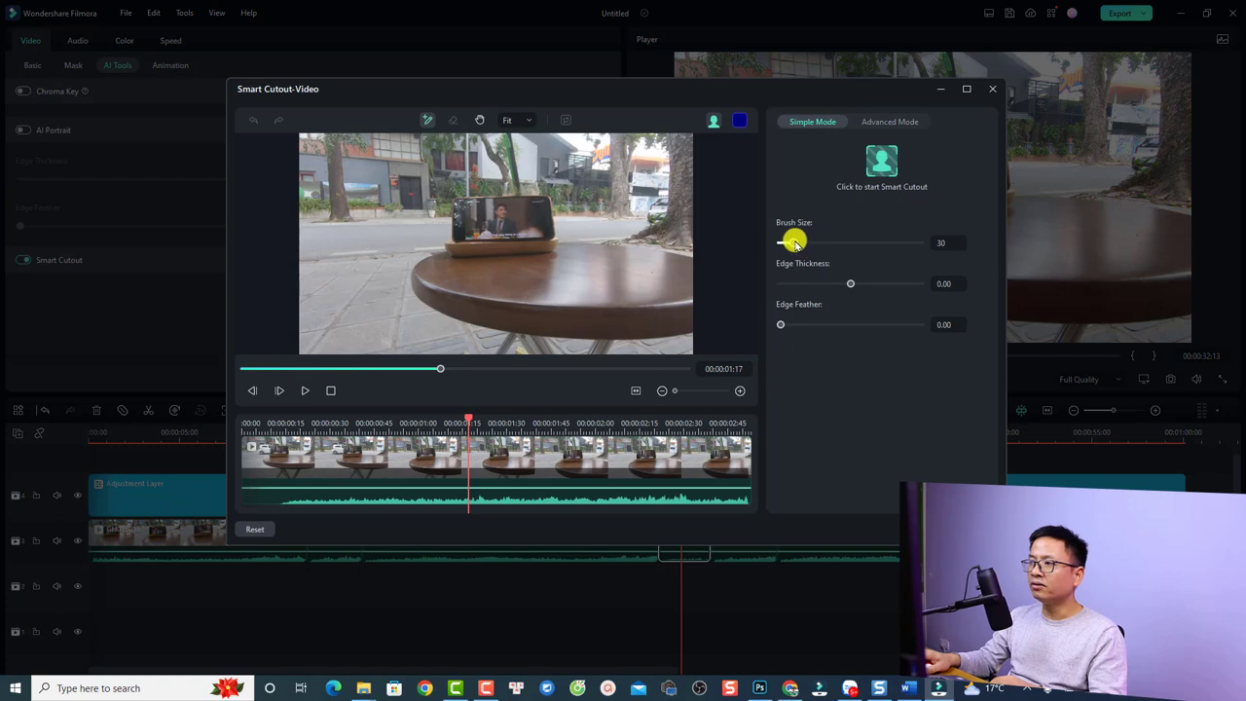
{"action": "left_click_drag", "start_coordinate": [795, 242], "coordinate": [814, 242]}
{"action": "left_click_drag", "start_coordinate": [530, 215], "coordinate": [481, 241]}
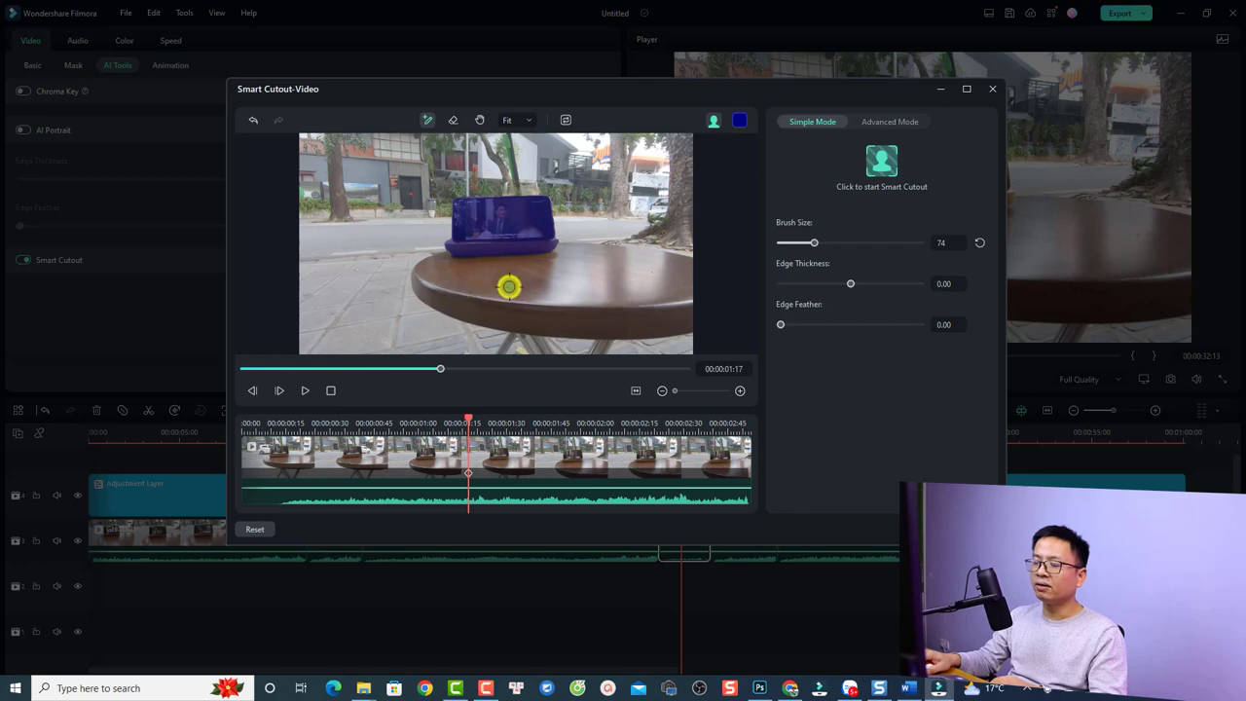
{"action": "left_click_drag", "start_coordinate": [635, 279], "coordinate": [539, 329]}
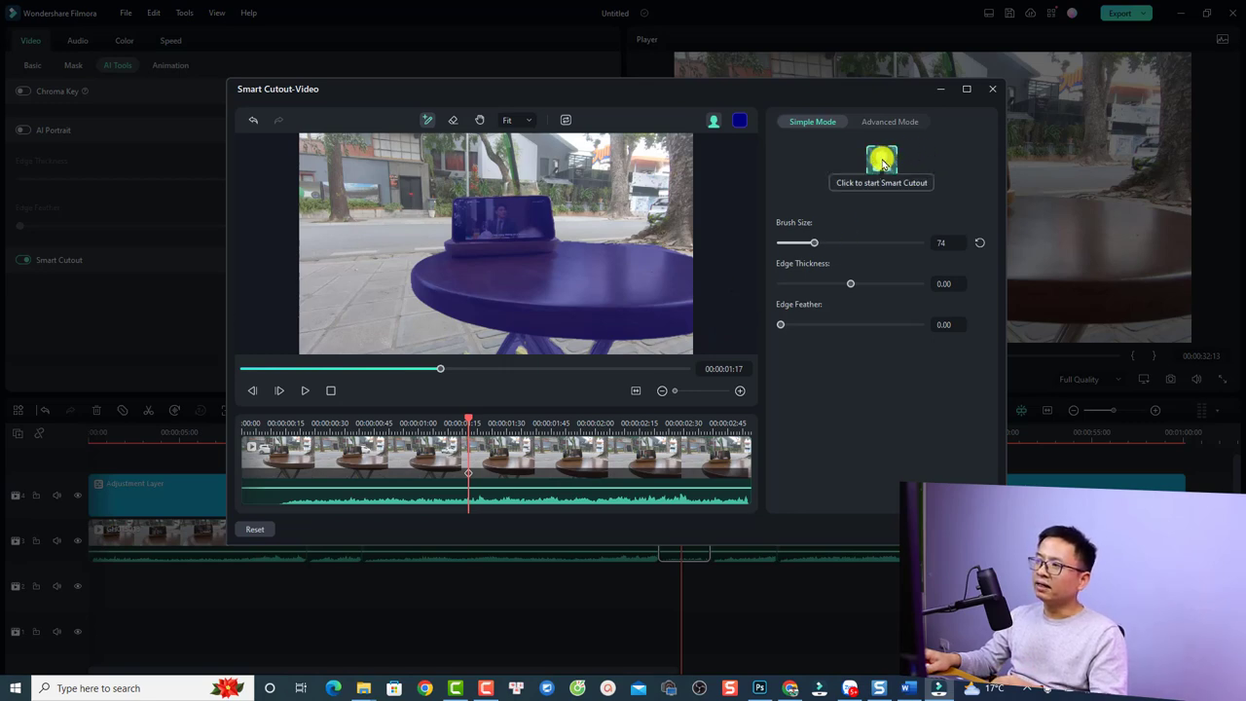
{"action": "left_click", "coordinate": [883, 162]}
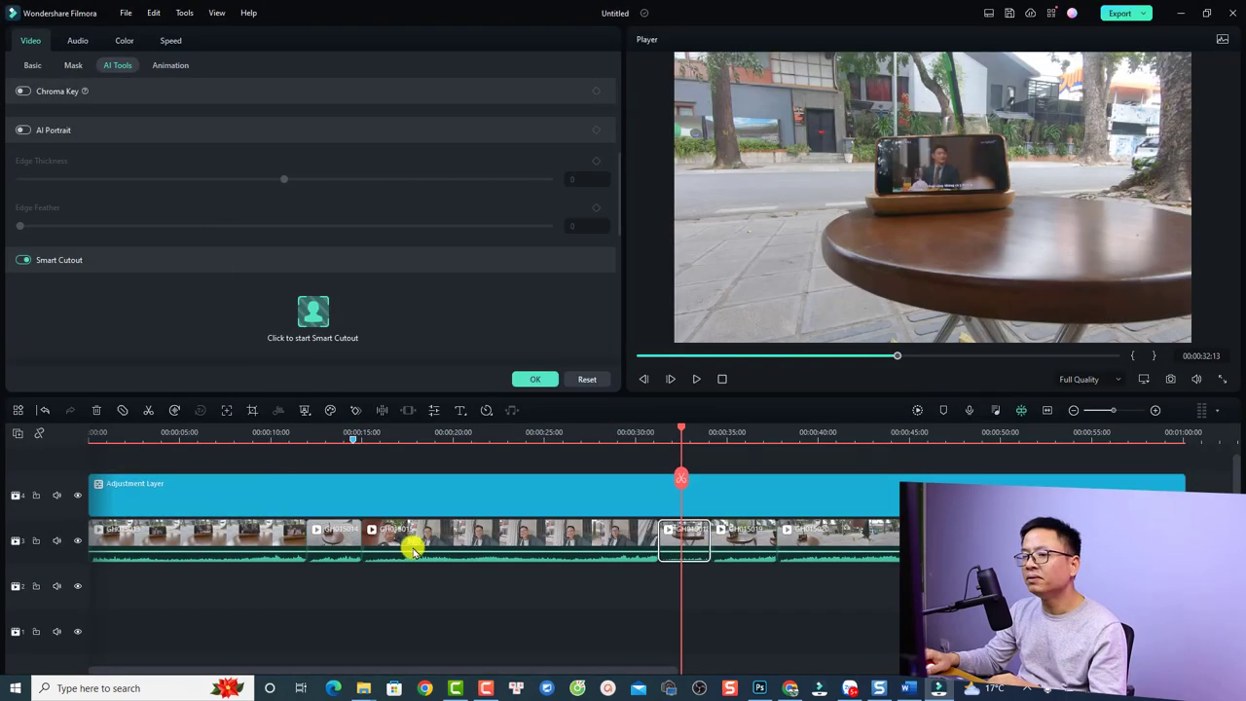
Play back the cut-out phone and table clip to its end and accept the Smart Cutout settings.
{"action": "left_click", "coordinate": [654, 432]}
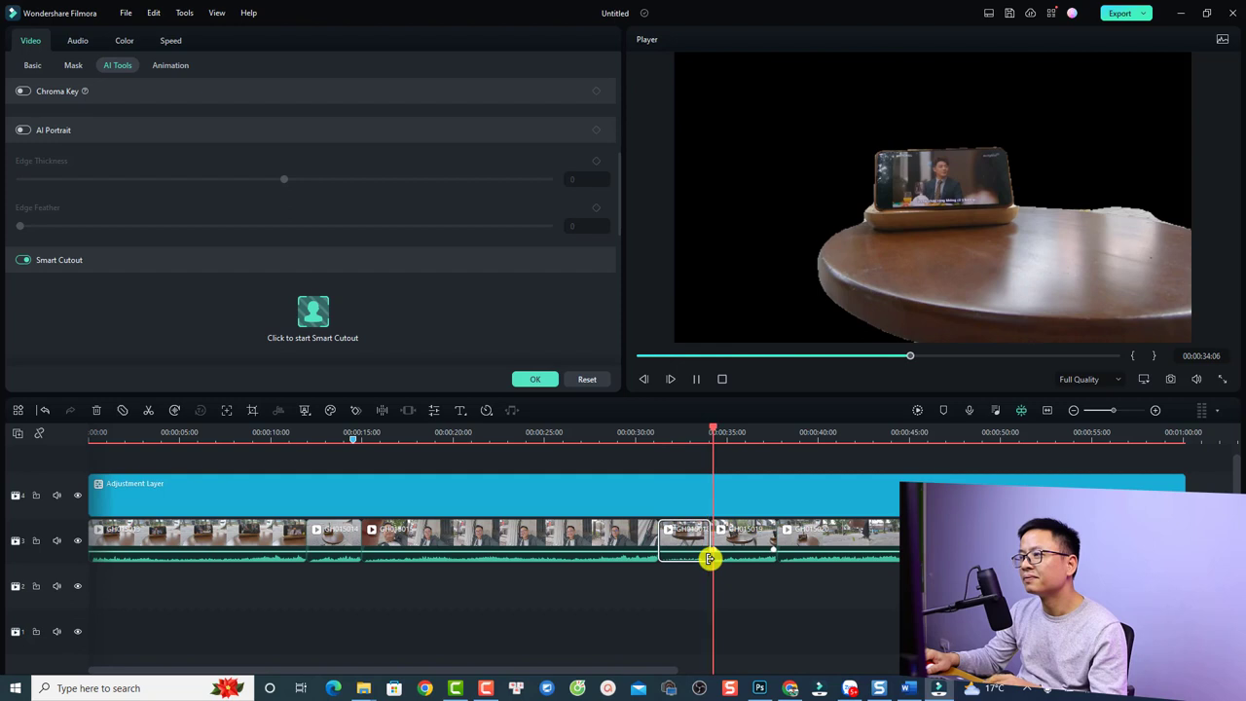
{"action": "key", "text": "space"}
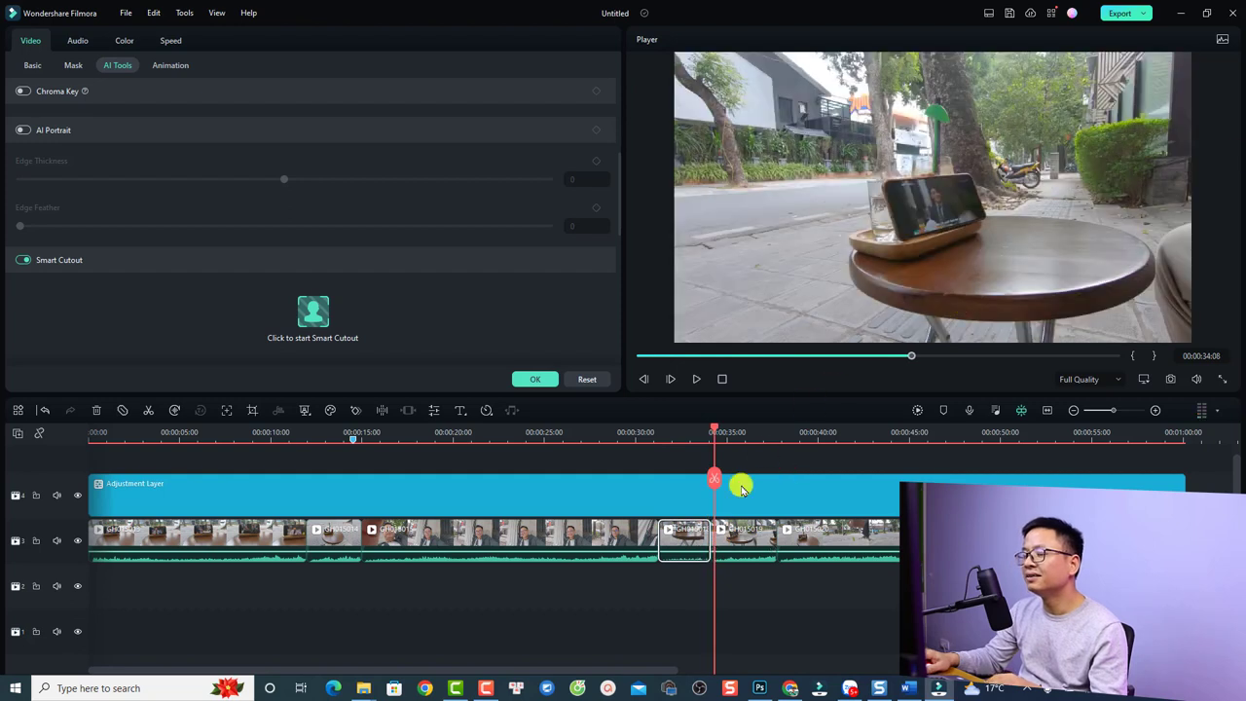
{"action": "left_click", "coordinate": [687, 437]}
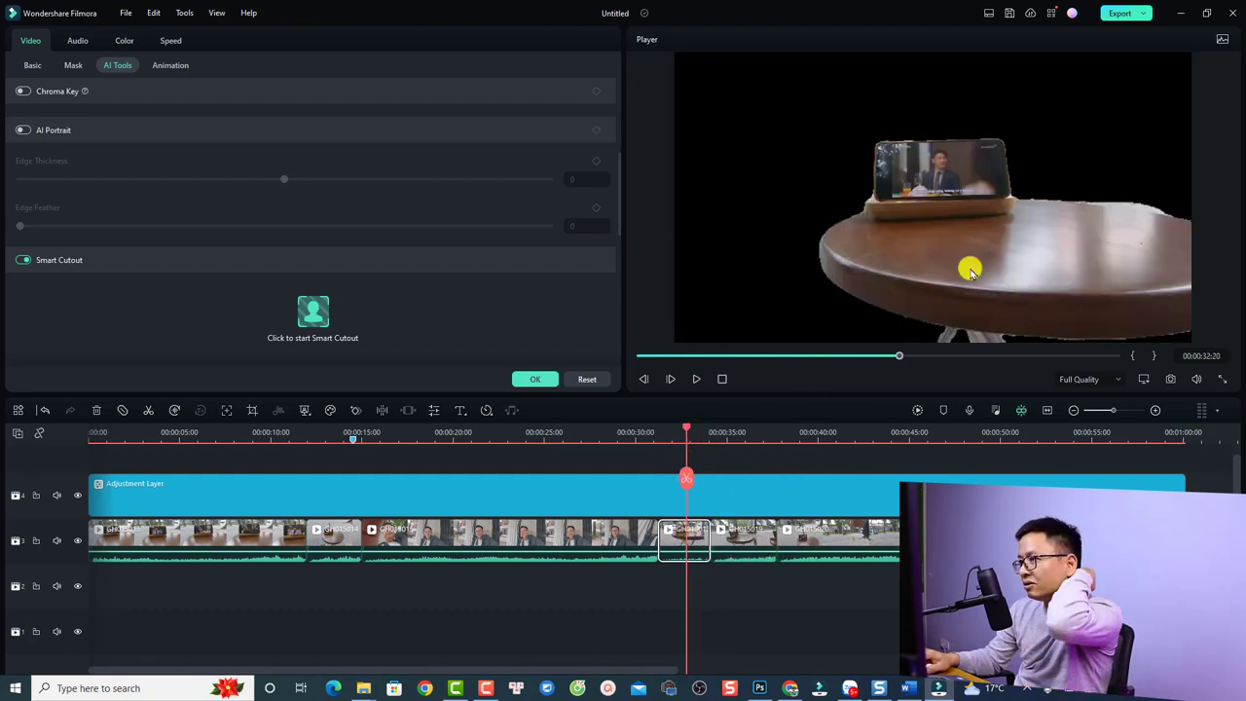
{"action": "left_click", "coordinate": [532, 378]}
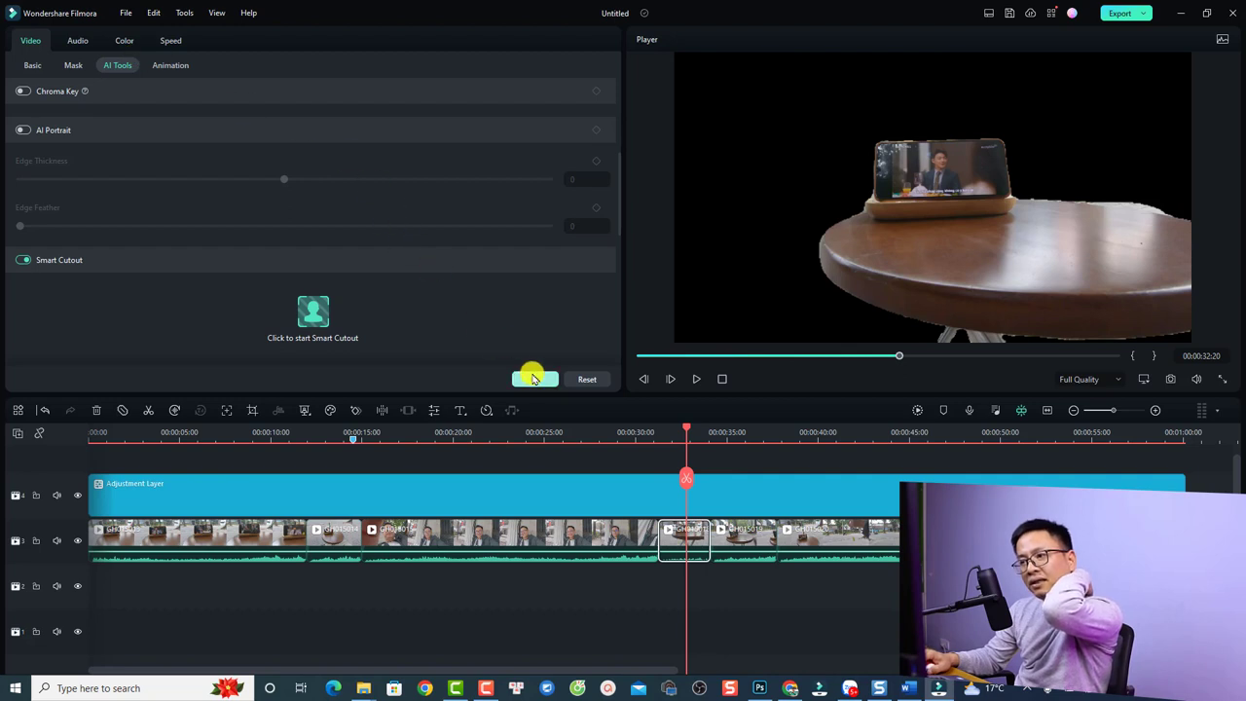
Add the Filmstock solid color Sample Color Solid 17 to video track 2, beneath the start of the cut-out clip.
{"action": "left_click", "coordinate": [78, 49]}
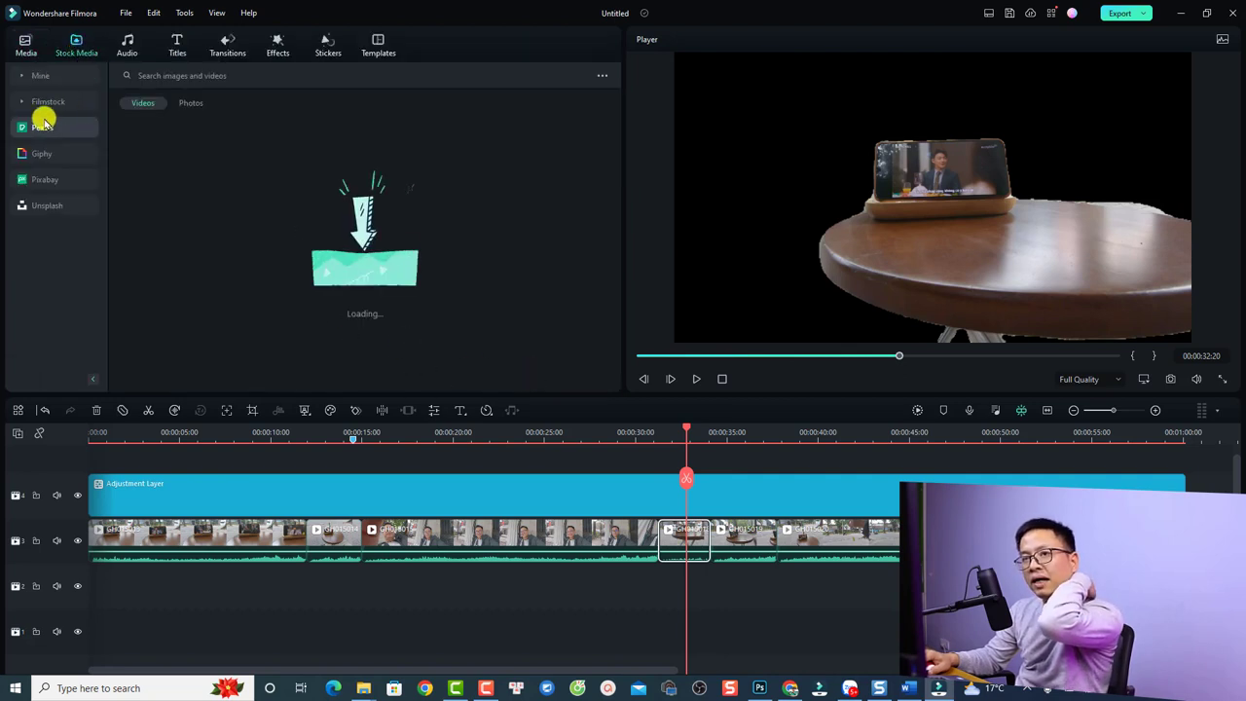
{"action": "left_click", "coordinate": [19, 103]}
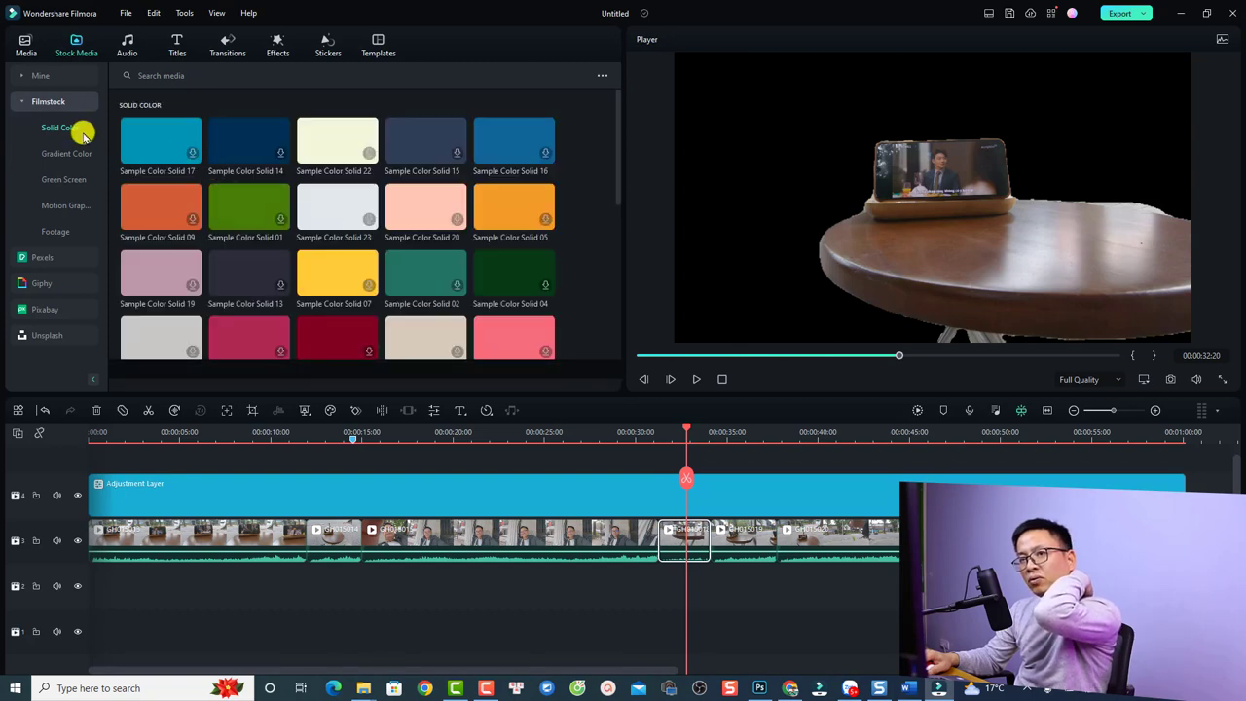
{"action": "left_click_drag", "start_coordinate": [153, 152], "coordinate": [662, 589]}
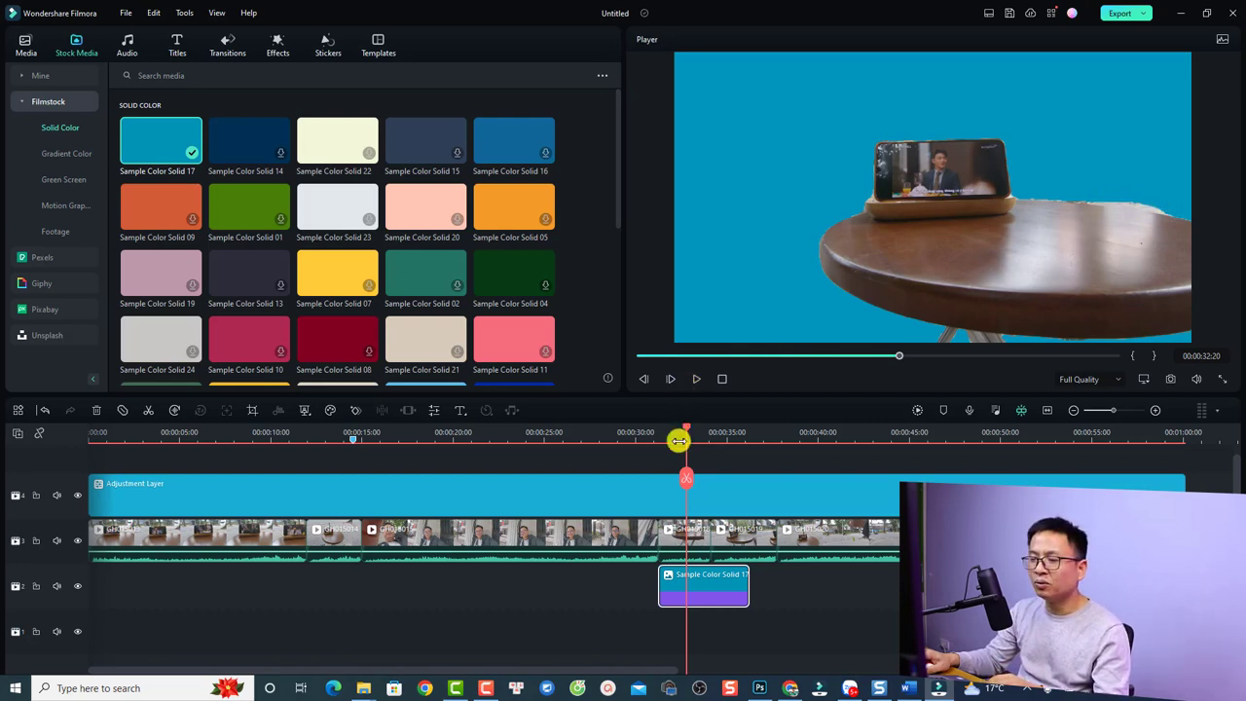
Reopen the clip's Smart Cutout, erase excess mask around the table's edge with brush size 30, and save the cutout.
{"action": "double_click", "coordinate": [687, 533]}
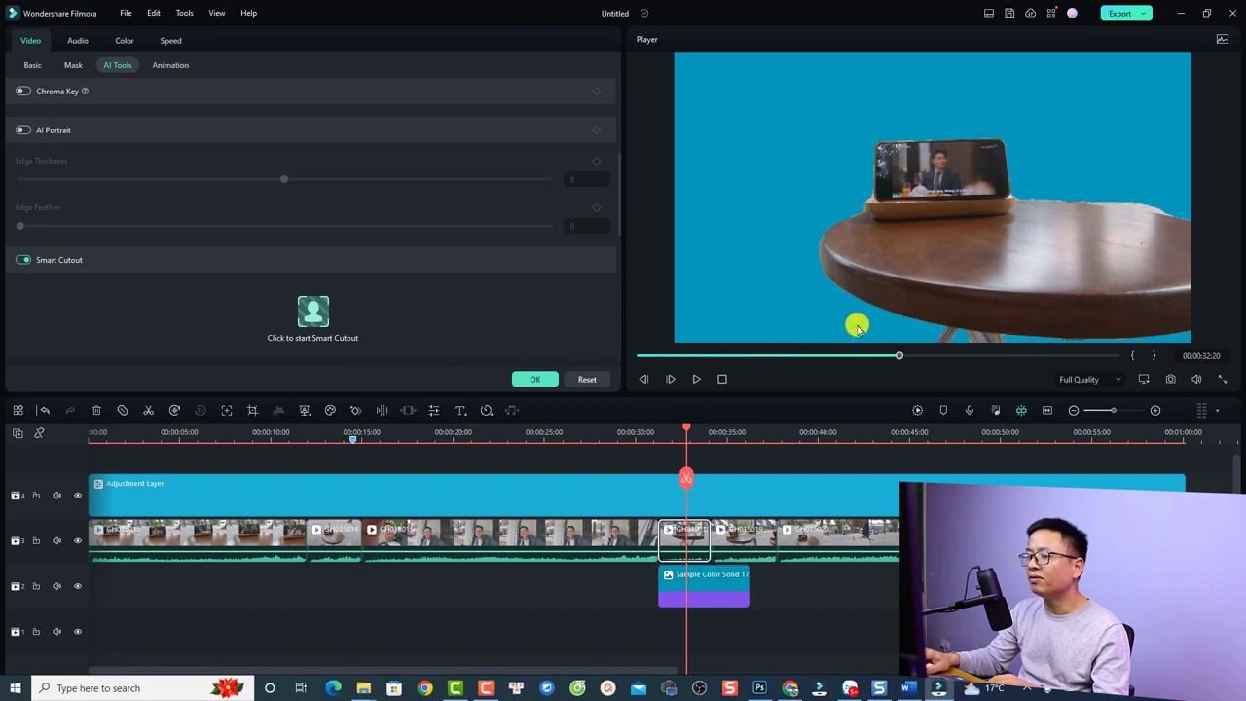
{"action": "left_click", "coordinate": [597, 282]}
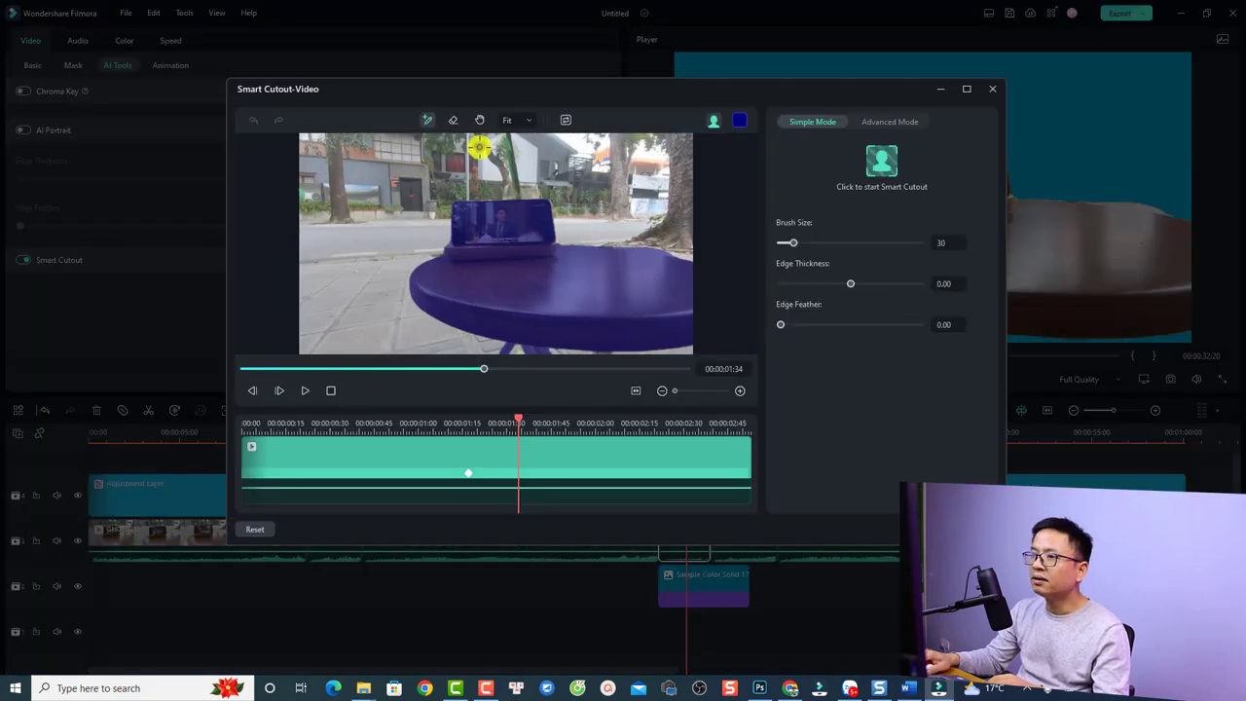
{"action": "left_click", "coordinate": [452, 119]}
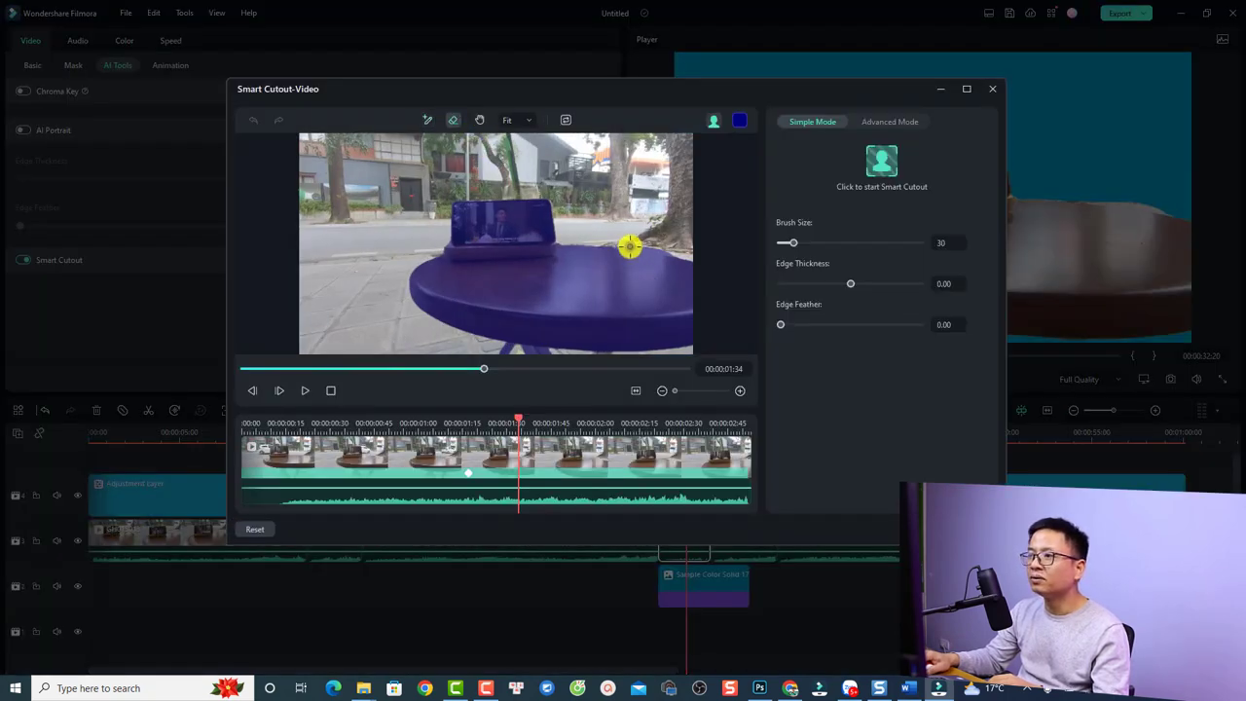
{"action": "mouse_move", "coordinate": [659, 252]}
{"action": "left_mouse_down"}
{"action": "mouse_move", "coordinate": [615, 339]}
{"action": "mouse_move", "coordinate": [740, 287]}
{"action": "mouse_move", "coordinate": [712, 252]}
{"action": "mouse_move", "coordinate": [694, 251]}
{"action": "mouse_move", "coordinate": [639, 324]}
{"action": "left_mouse_up"}
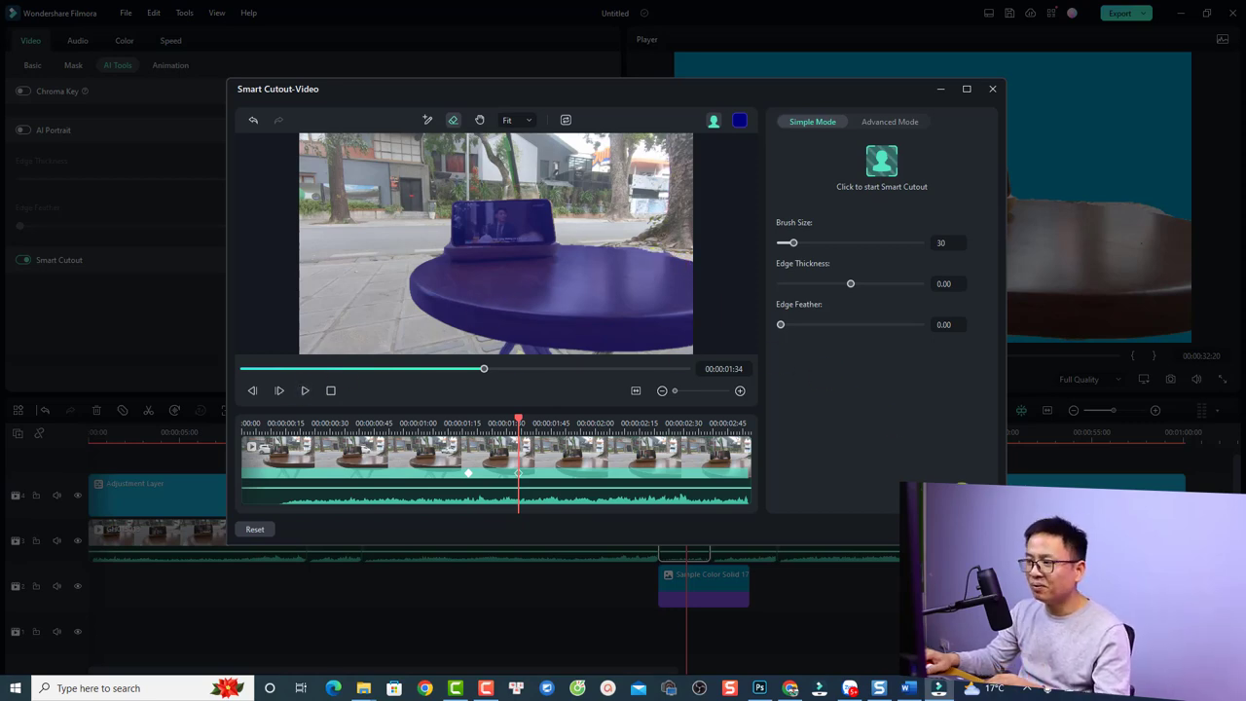
{"action": "left_click", "coordinate": [964, 529]}
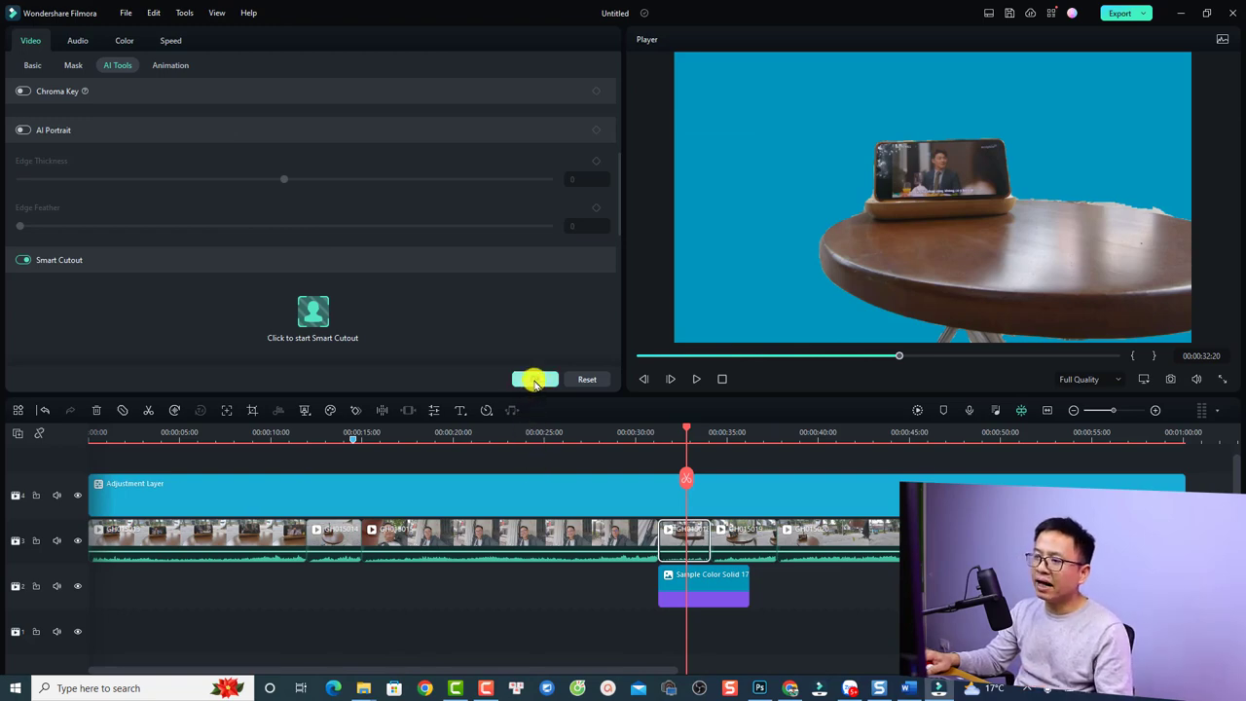
{"action": "left_click", "coordinate": [535, 381]}
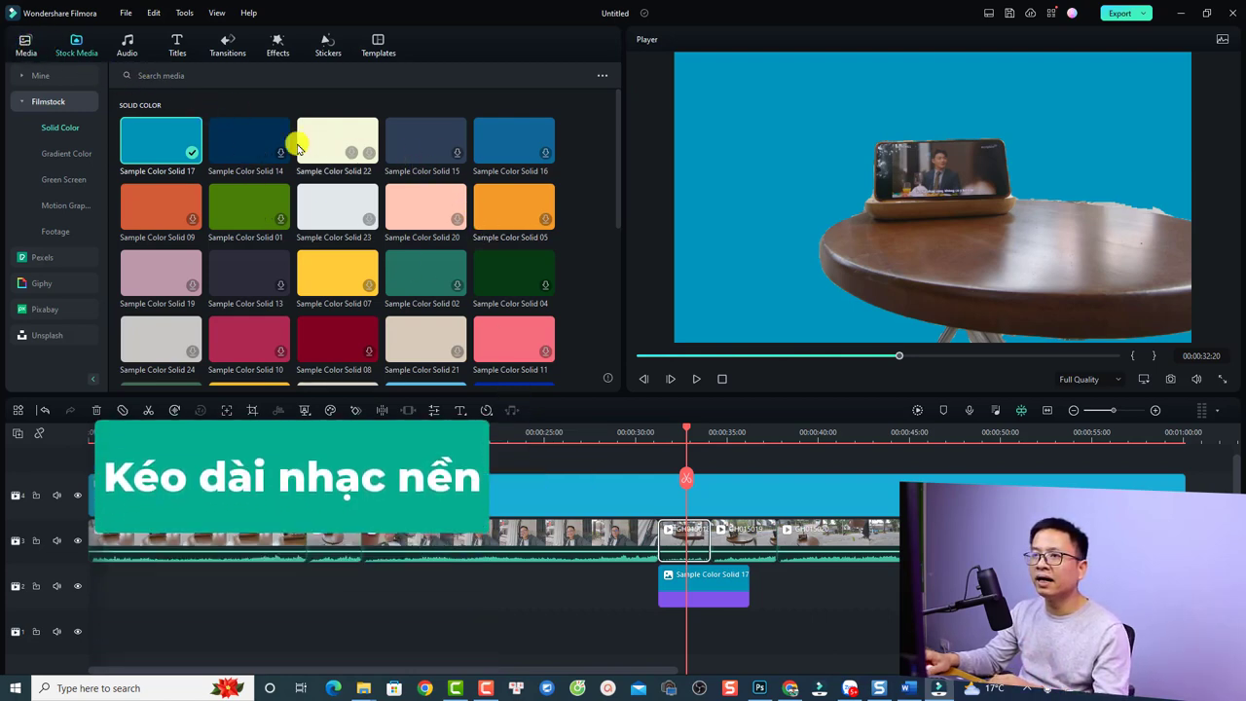
Place the project music Light Beneath Us_For The First Time on audio track 1 at the timeline's start.
{"action": "left_click", "coordinate": [22, 42]}
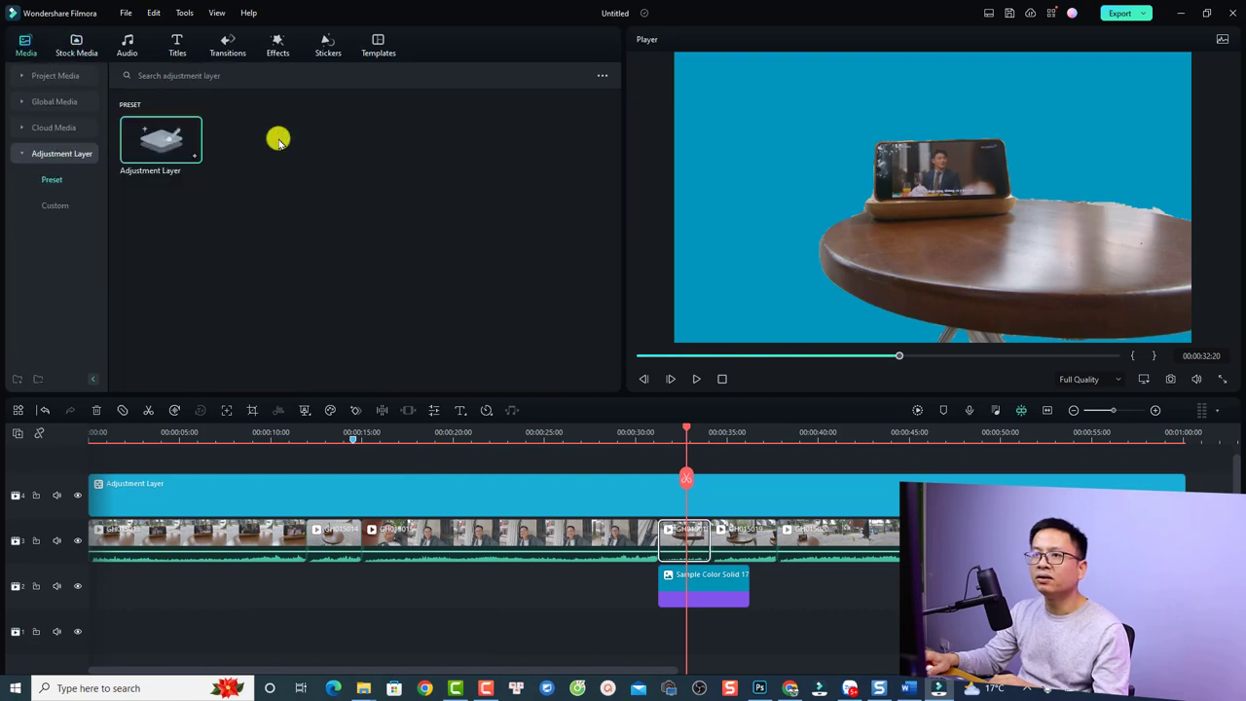
{"action": "left_click", "coordinate": [57, 75]}
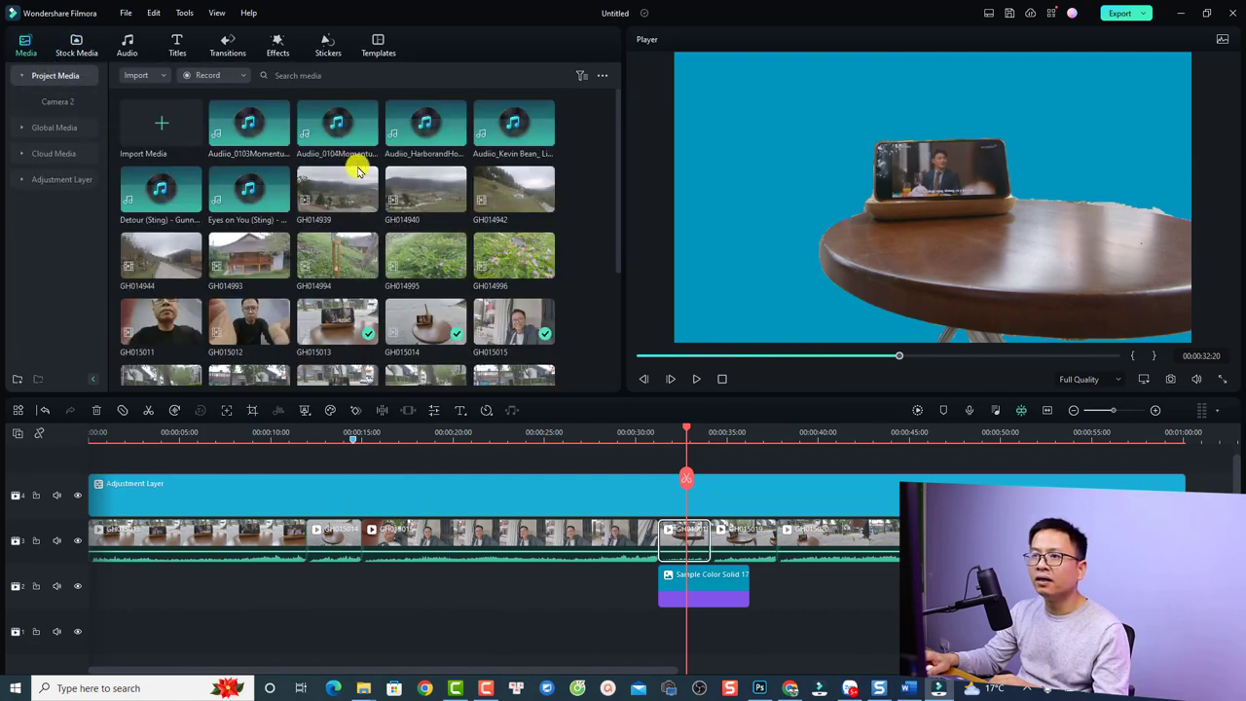
{"action": "left_click_drag", "start_coordinate": [506, 139], "coordinate": [95, 631]}
Show the end of the music clip, with the playhead near 00:04:02, and activate Audio Stretch.
{"action": "scroll", "coordinate": [520, 535], "scroll_direction": "down", "scroll_amount": 3}
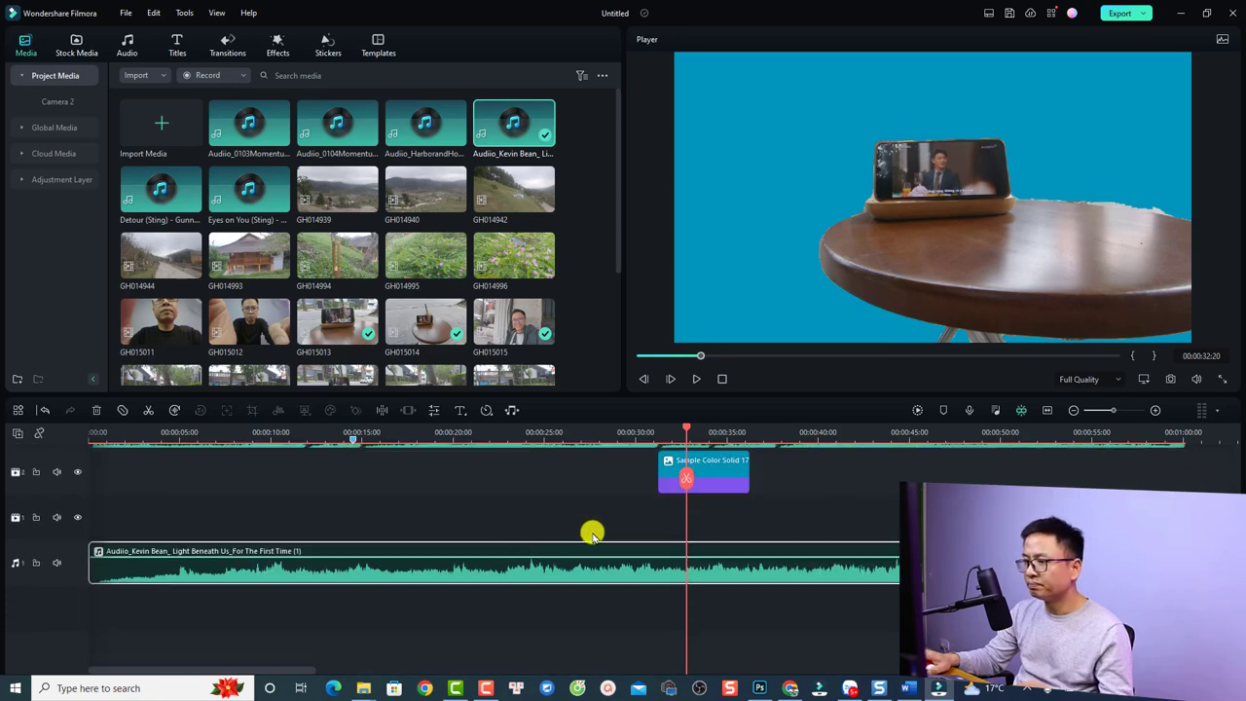
{"action": "scroll", "coordinate": [593, 534], "scroll_direction": "down", "scroll_amount": 3, "text": "ctrl"}
{"action": "scroll", "coordinate": [987, 445], "scroll_direction": "down", "scroll_amount": 2, "text": "ctrl"}
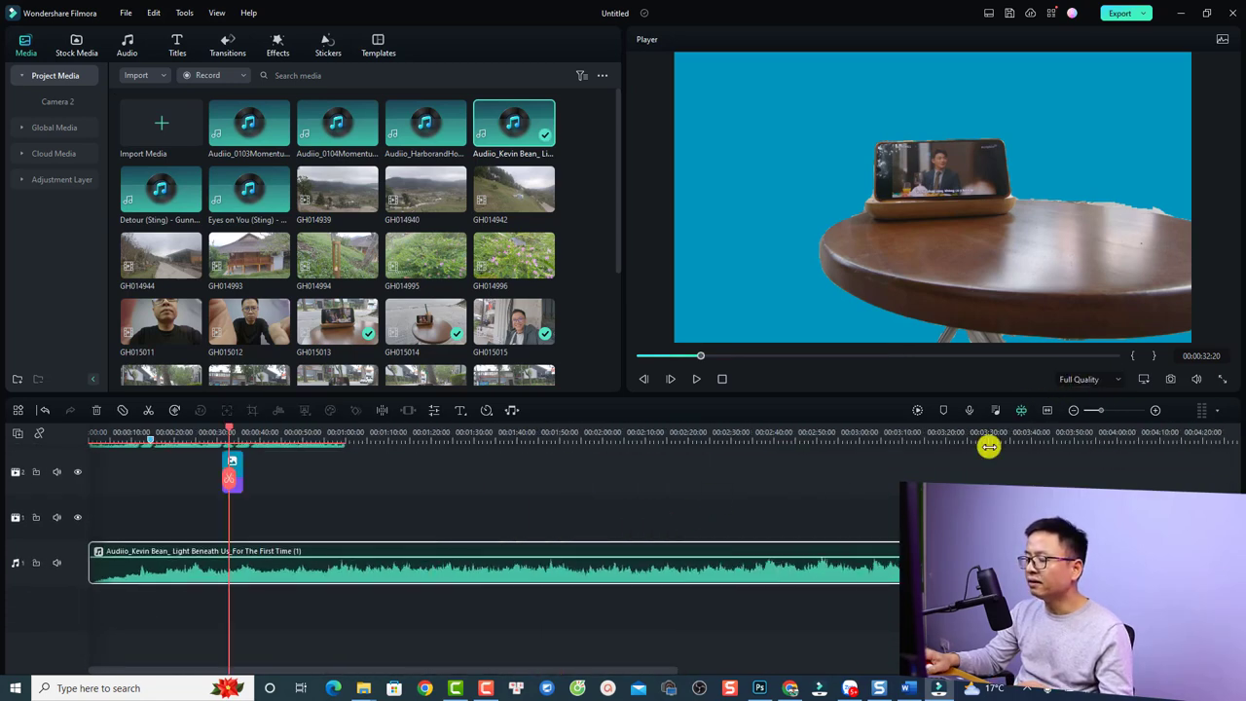
{"action": "left_click", "coordinate": [1129, 435]}
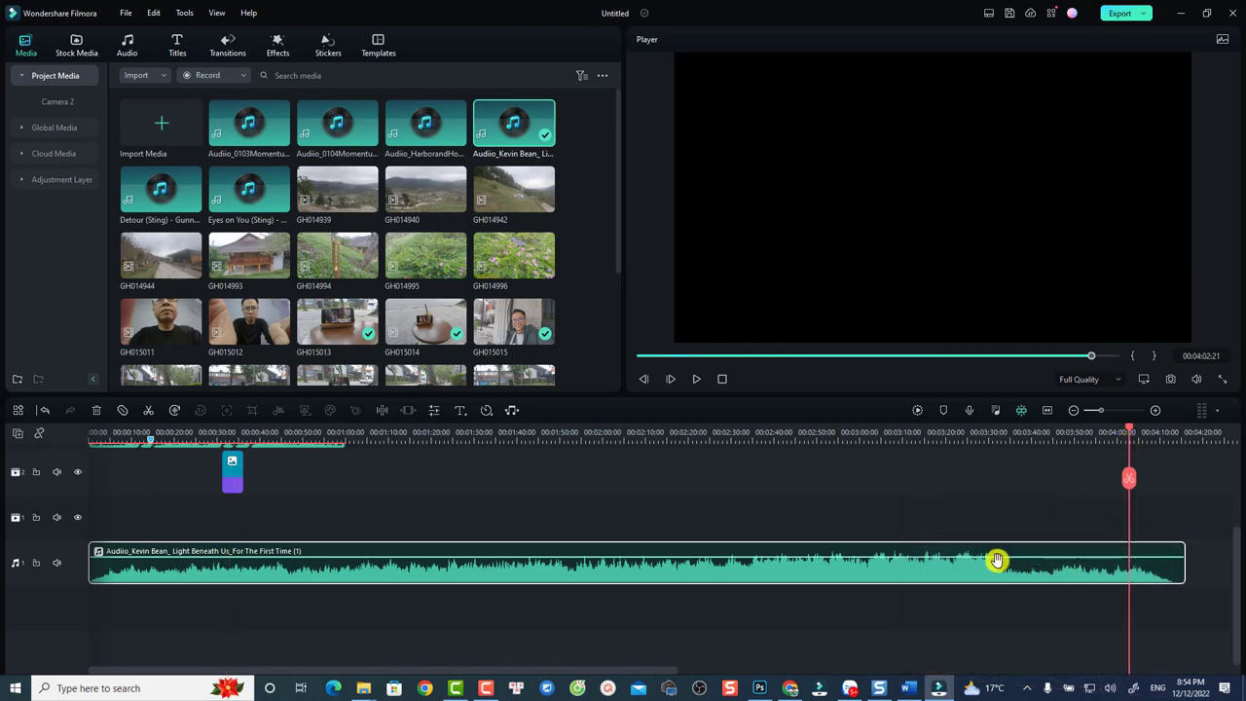
{"action": "left_click_drag", "start_coordinate": [649, 671], "coordinate": [849, 668]}
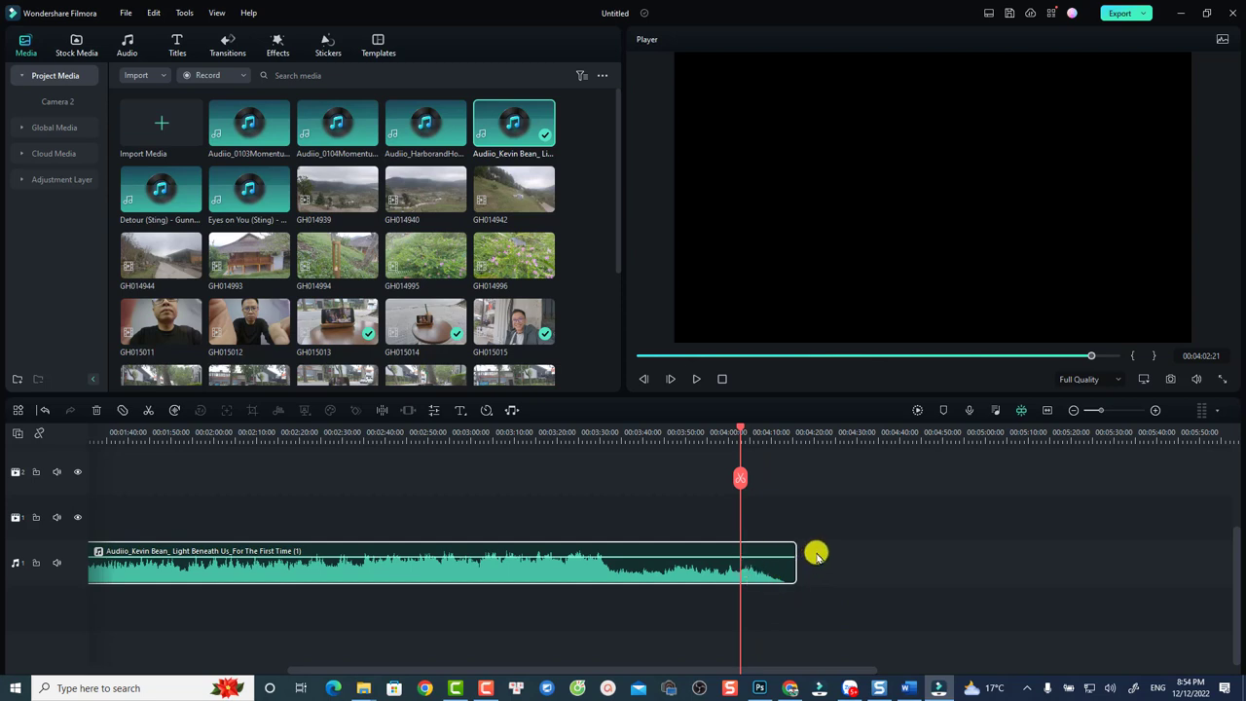
{"action": "left_click", "coordinate": [513, 410]}
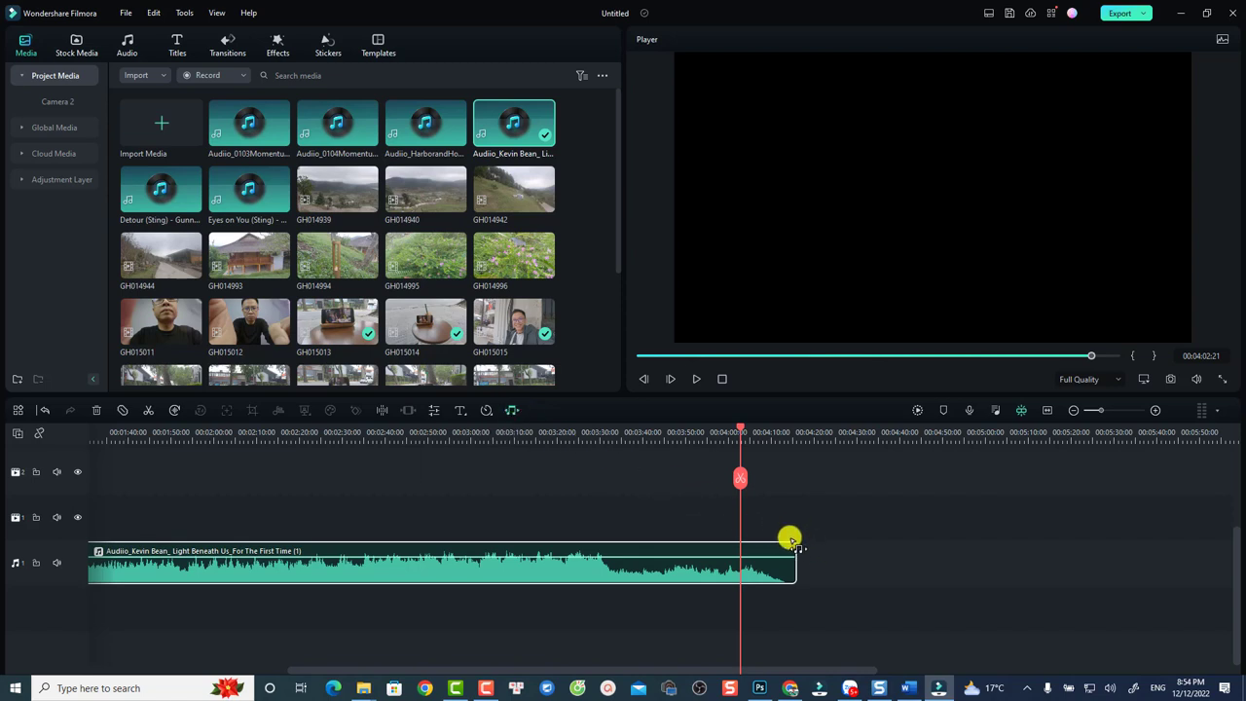
Try to lengthen the music clip from its end, and move the clip back to the timeline's start.
{"action": "left_click_drag", "start_coordinate": [789, 541], "coordinate": [823, 548]}
{"action": "left_click_drag", "start_coordinate": [831, 551], "coordinate": [1100, 538]}
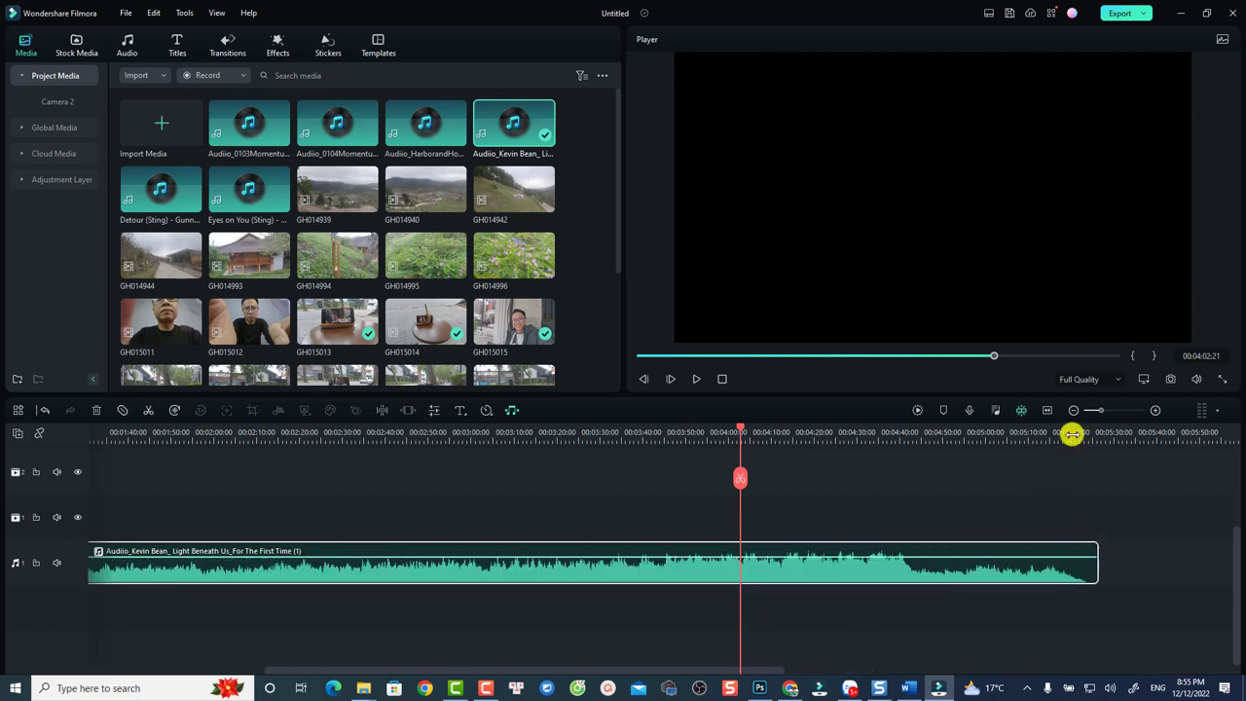
{"action": "left_click", "coordinate": [1047, 410]}
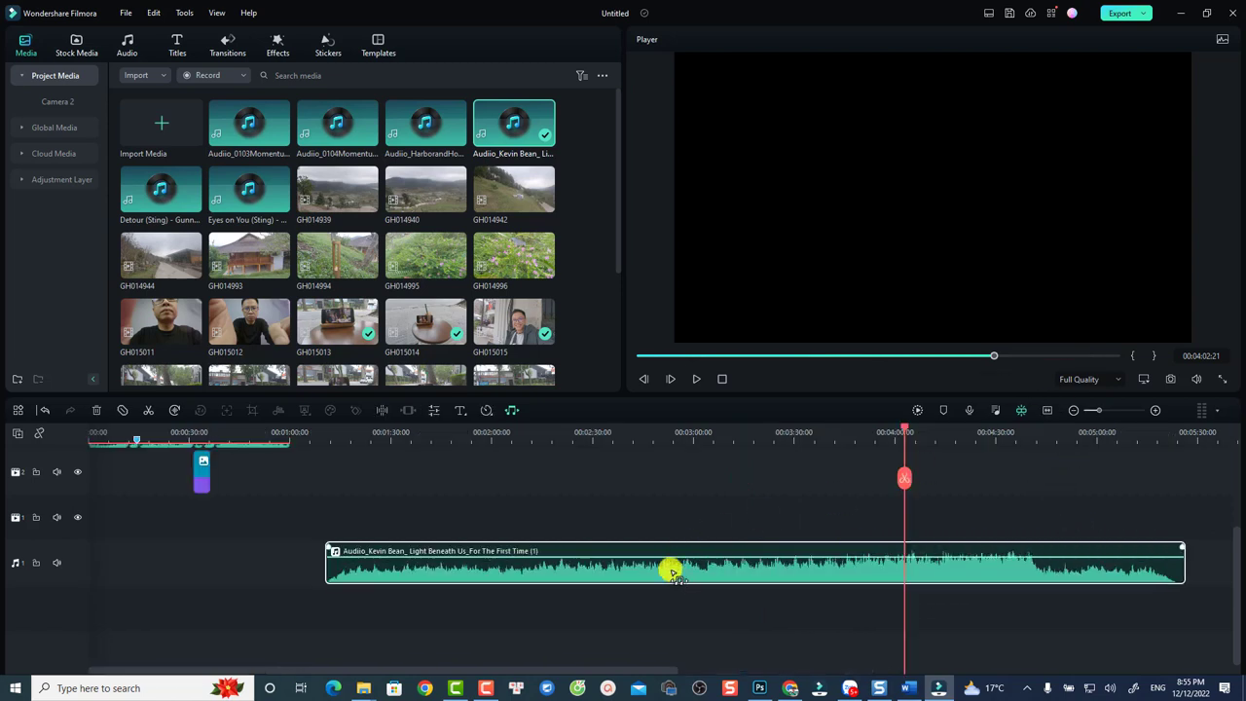
{"action": "left_click_drag", "start_coordinate": [610, 579], "coordinate": [354, 574]}
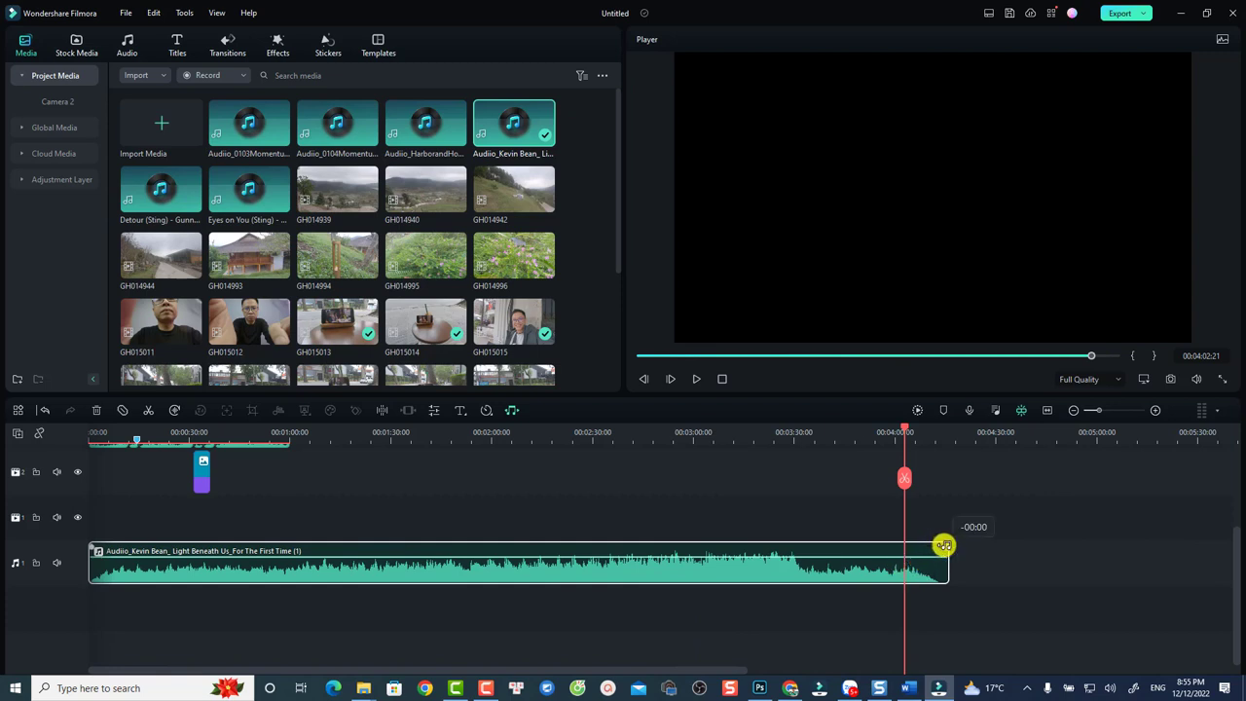
Extend the music clip's end to about 00:07:50 with Audio Stretch and play the result from 00:07:05.
{"action": "left_click_drag", "start_coordinate": [945, 545], "coordinate": [1052, 557]}
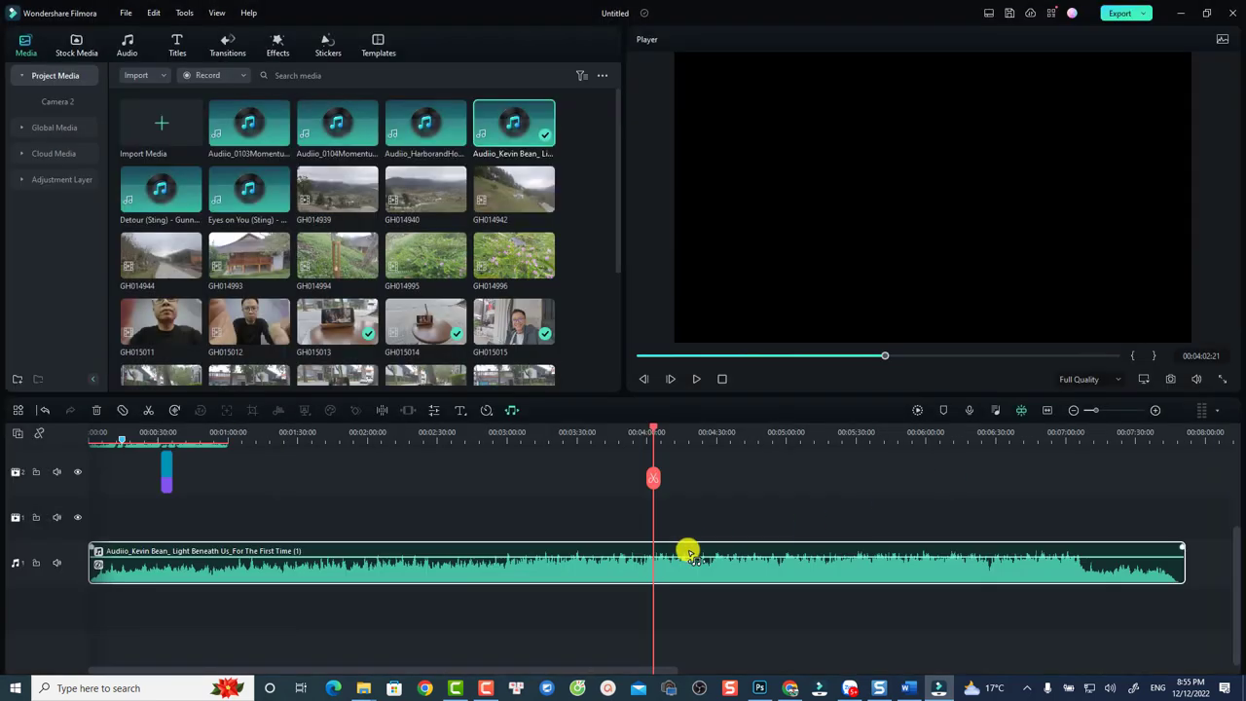
{"action": "left_click", "coordinate": [106, 431]}
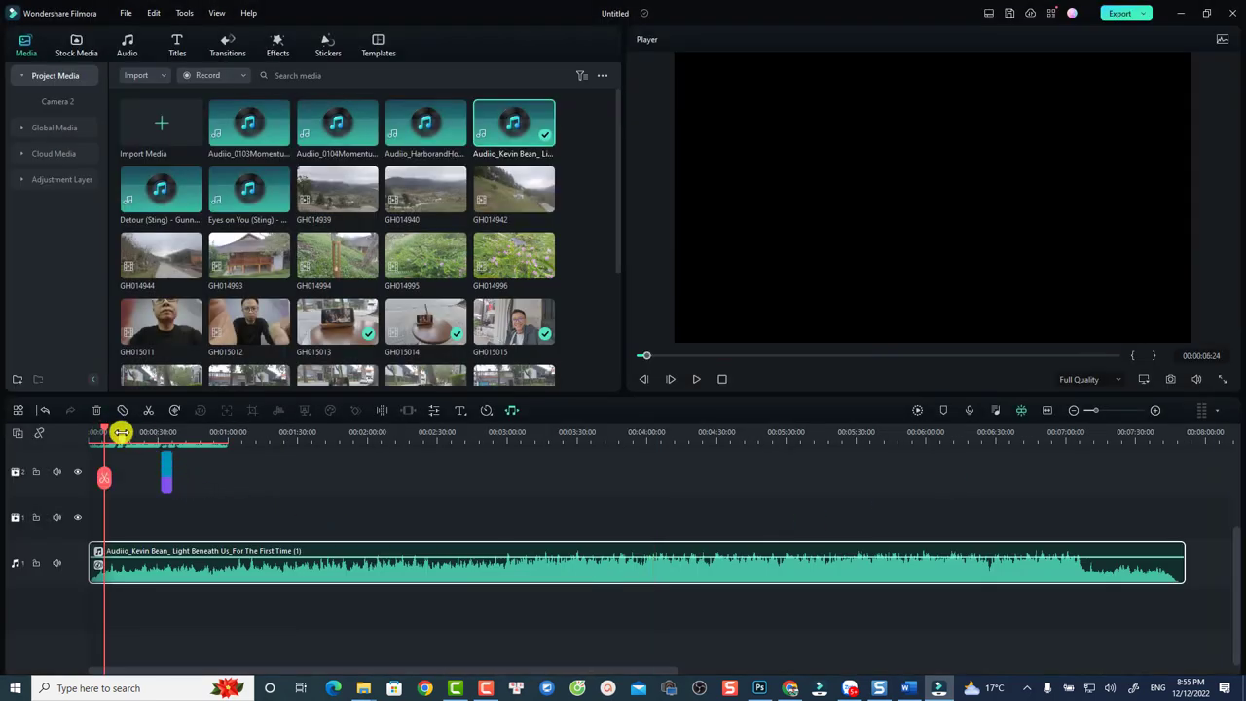
{"action": "left_click", "coordinate": [514, 435]}
{"action": "left_click", "coordinate": [1145, 434]}
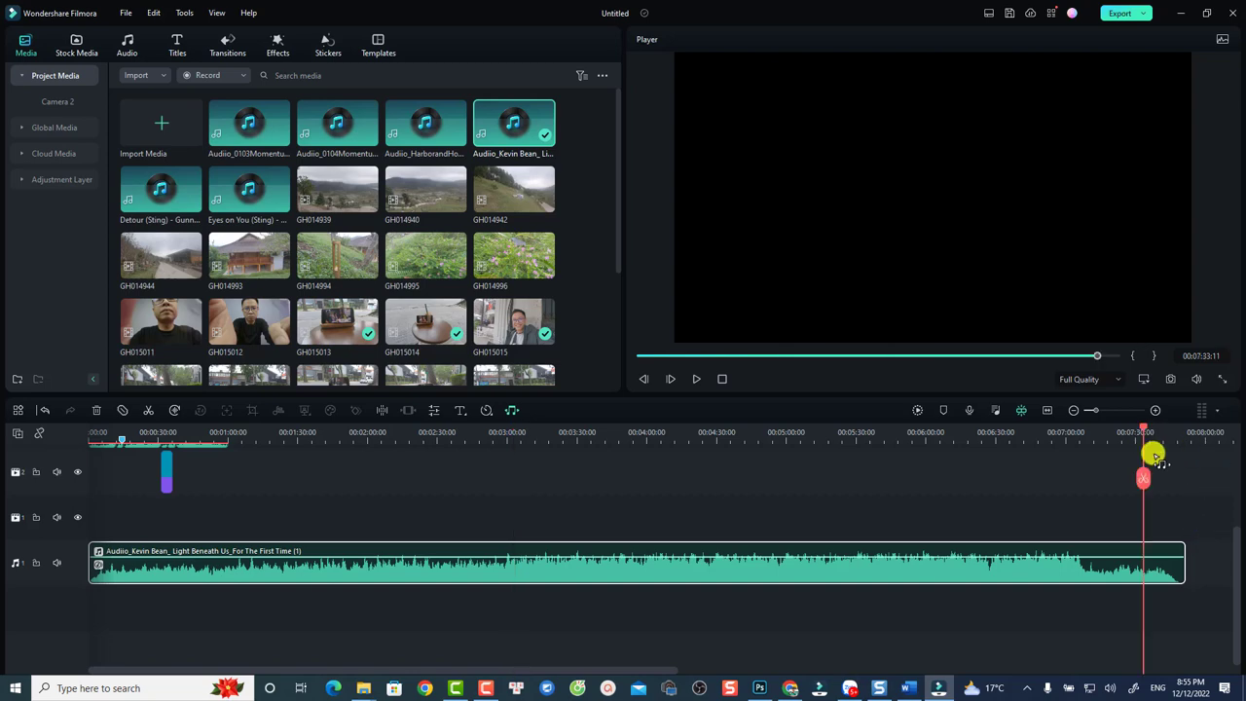
{"action": "left_click", "coordinate": [1077, 434]}
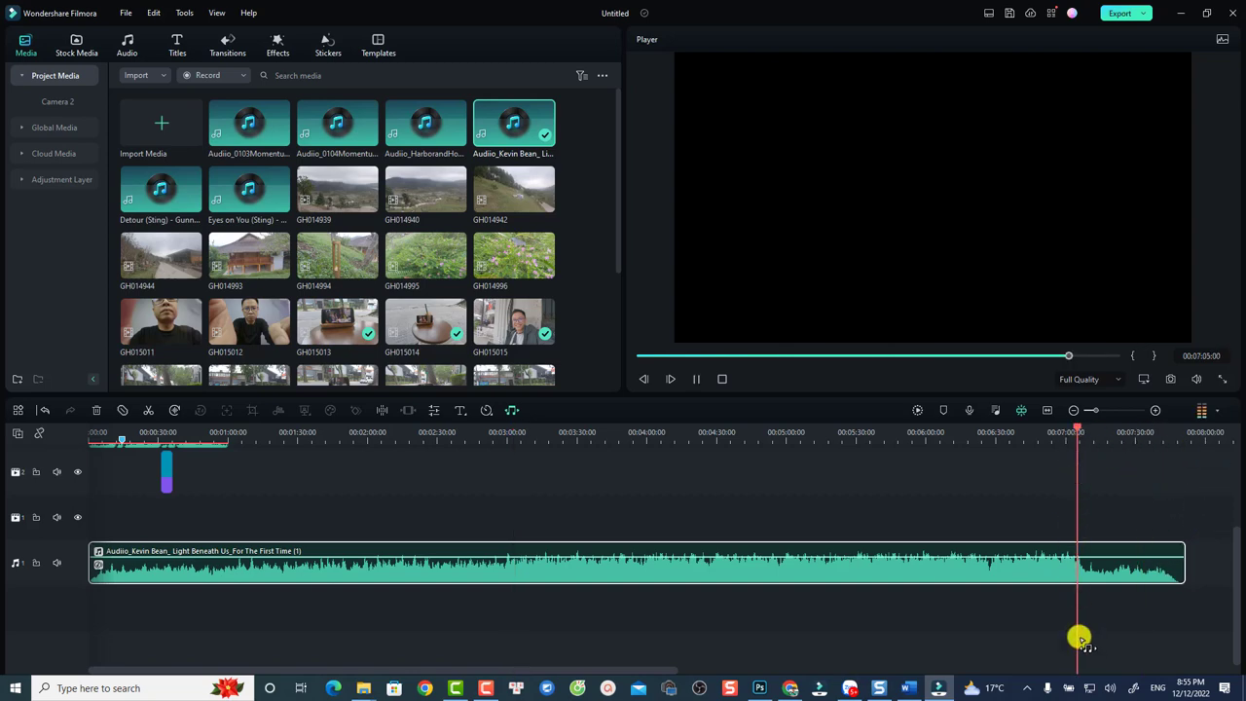